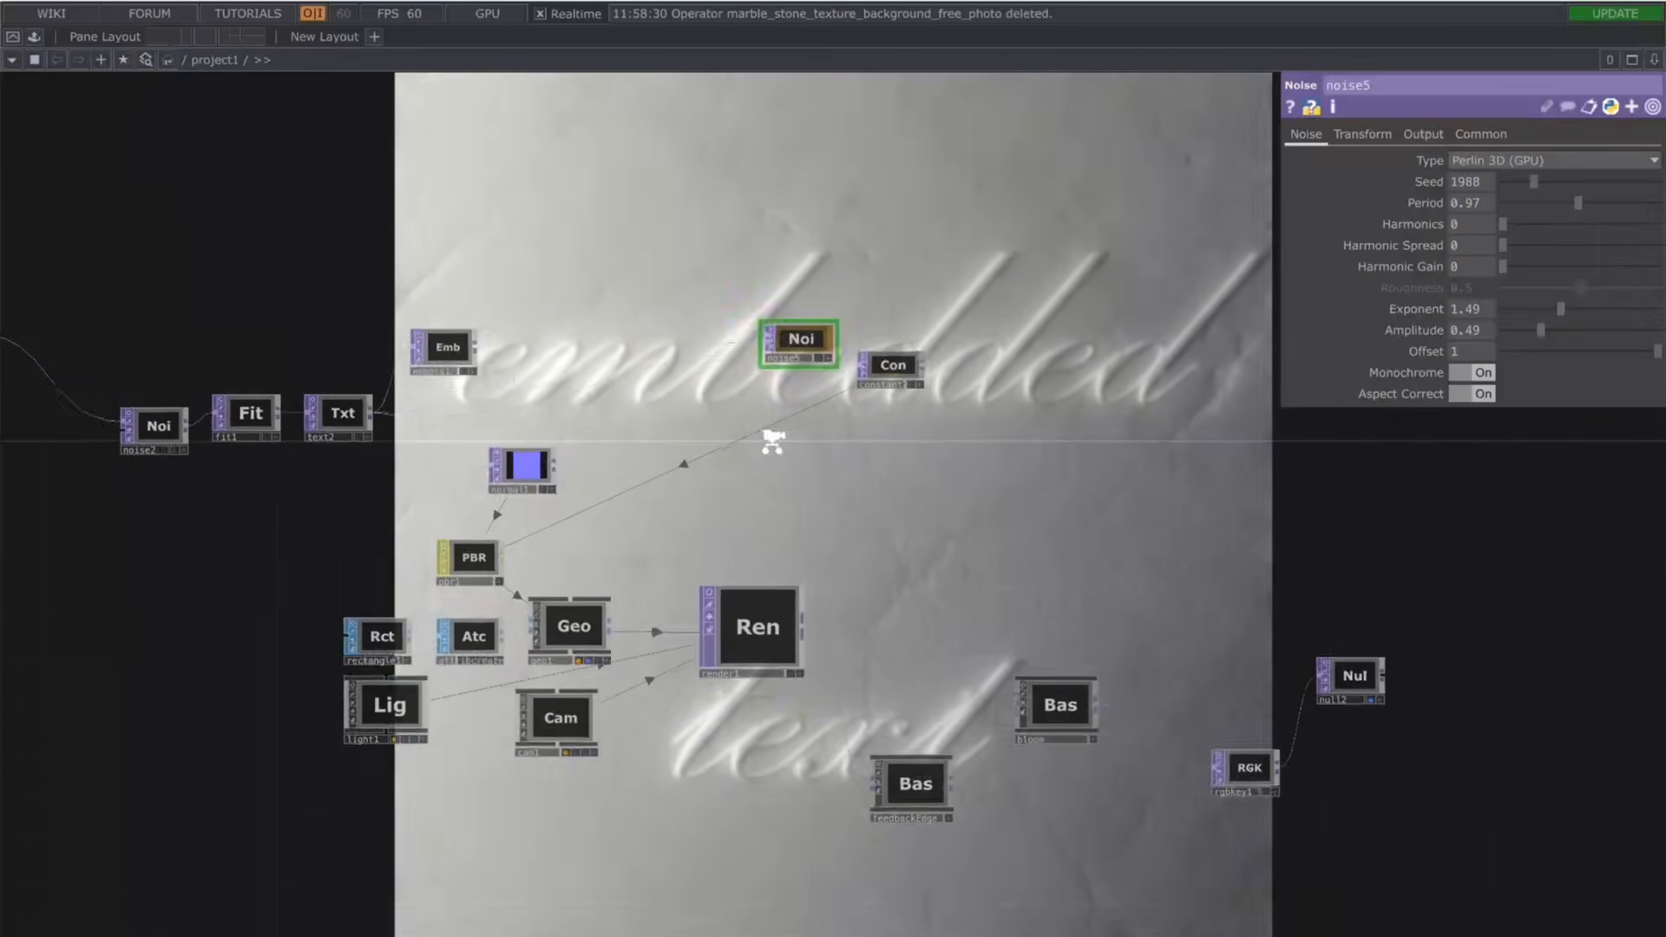
# Step: Delete every operator in the network except the Movie File In that holds the marble stone texture
pyautogui.scroll(-2, 792, 434)
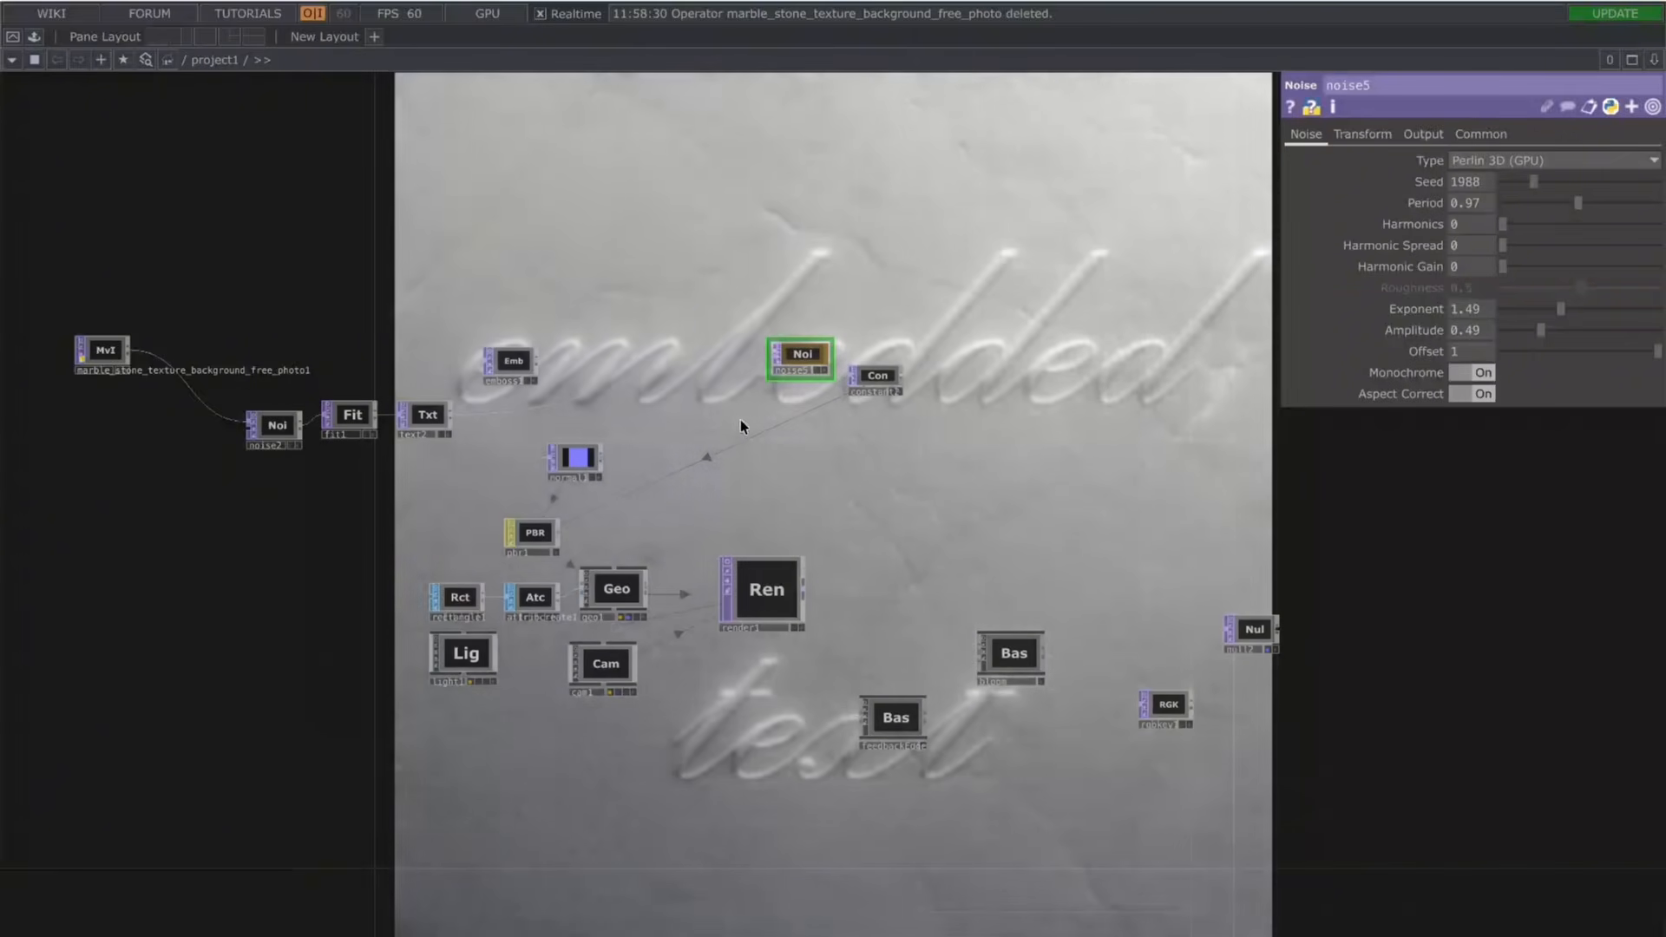
pyautogui.moveTo(1290, 688); pyautogui.dragTo(1186, 683)
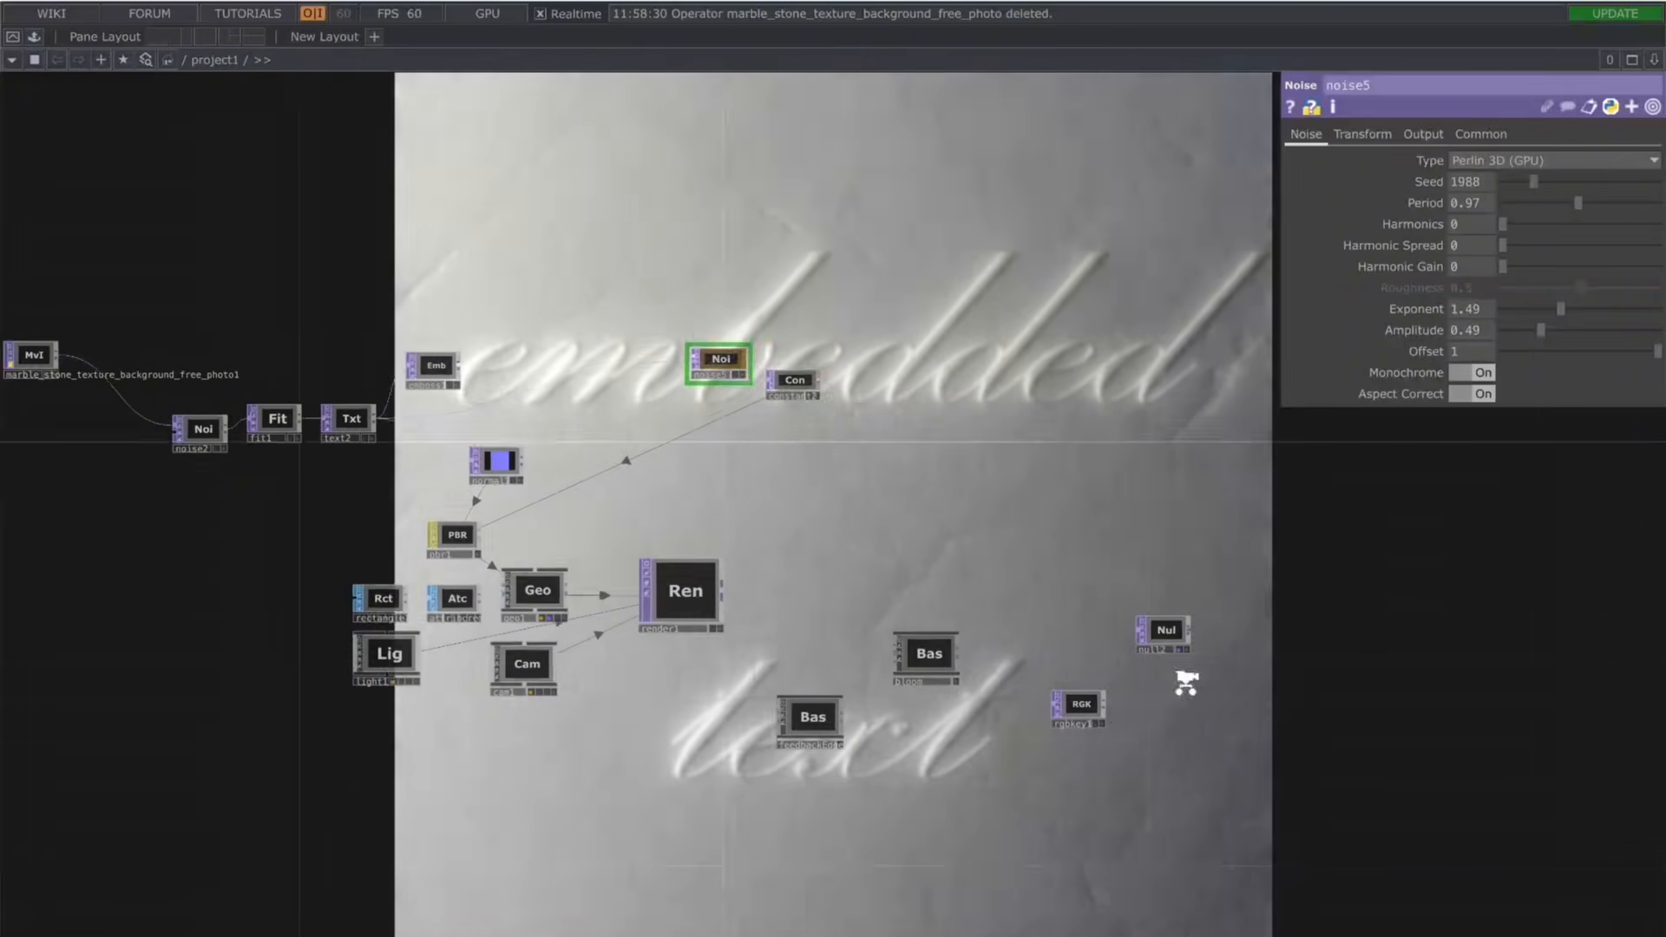
pyautogui.scroll(-1, 1186, 683)
pyautogui.click(280, 448)
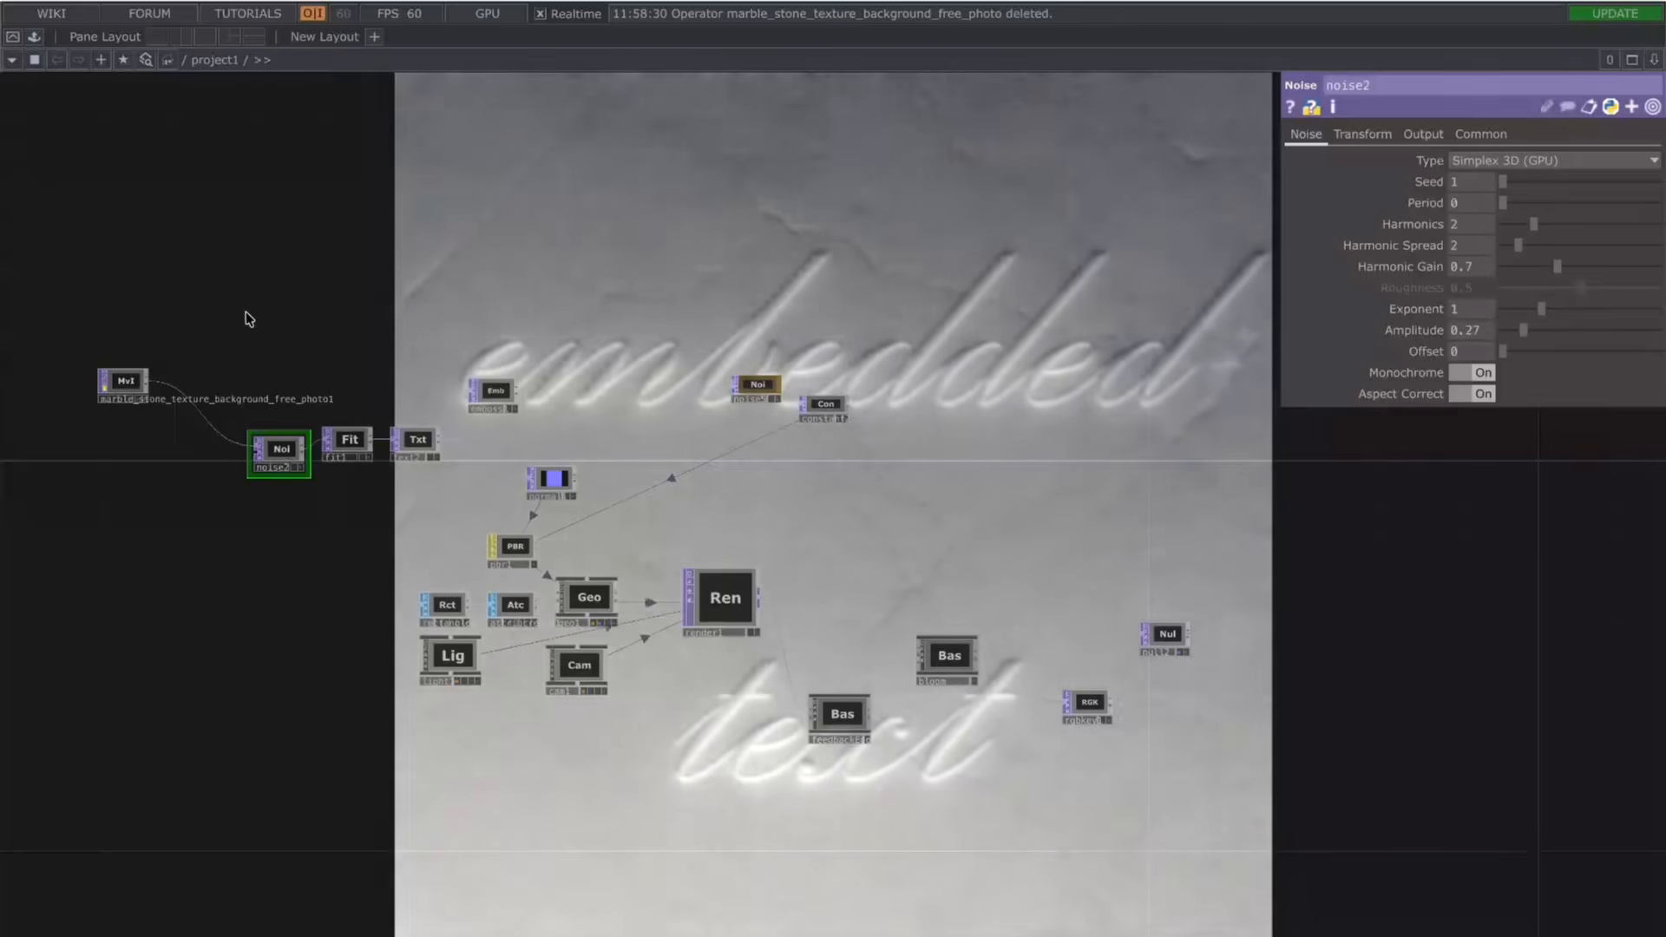
pyautogui.moveTo(257, 288); pyautogui.dragTo(1284, 807)
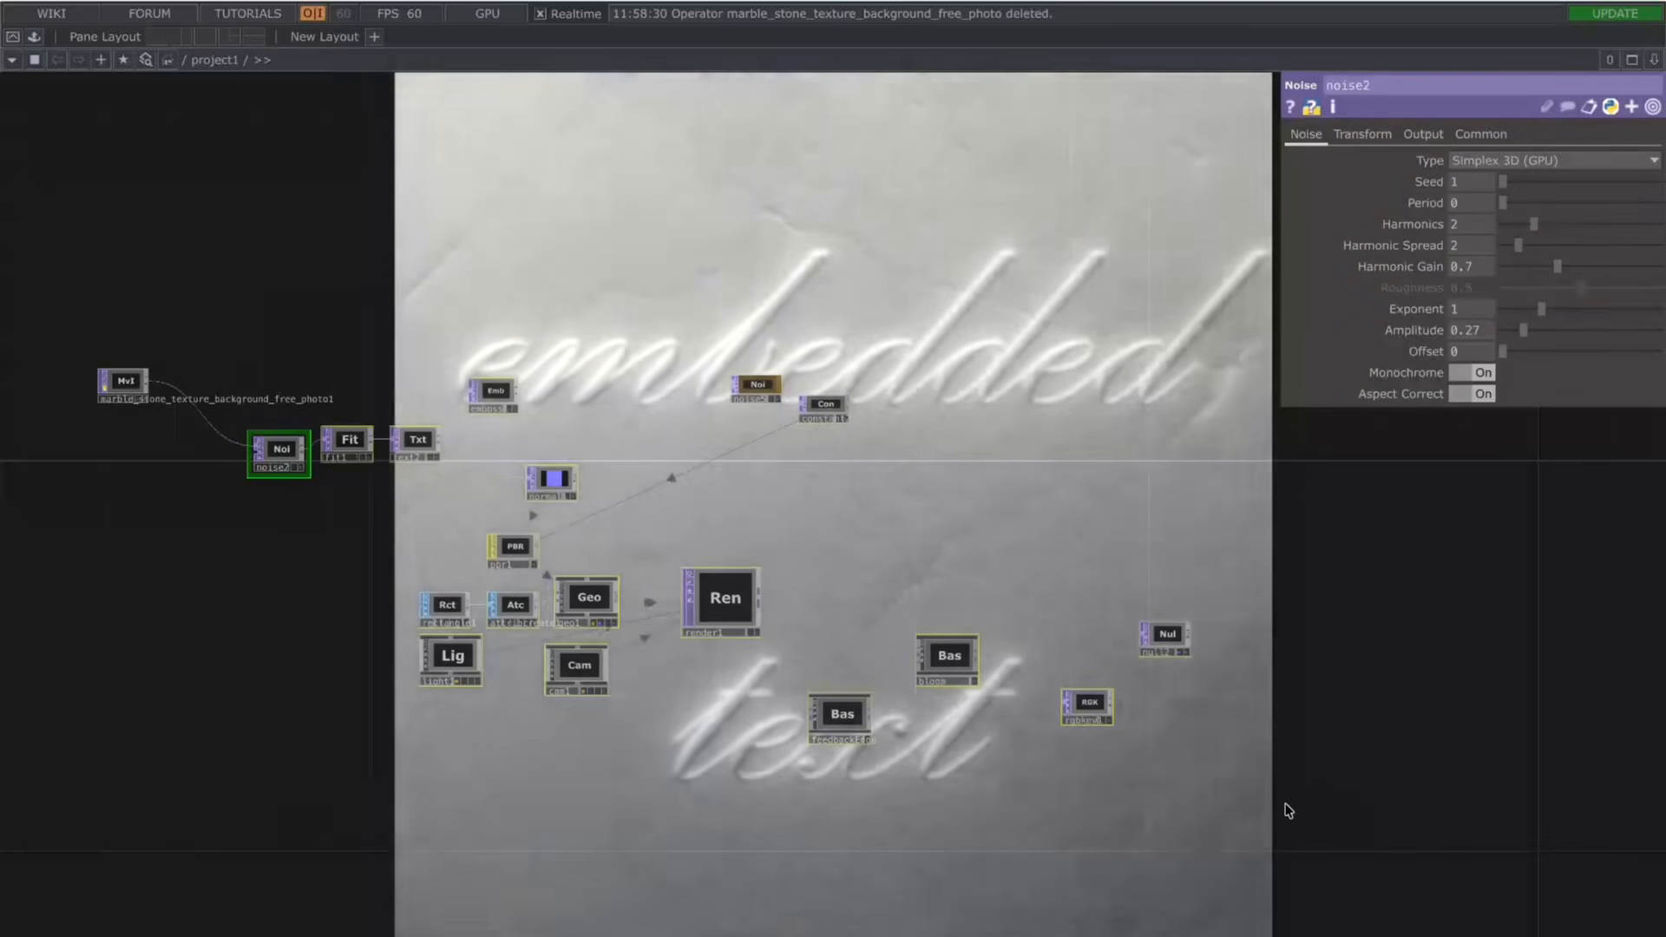
pyautogui.press('Delete')
pyautogui.moveTo(271, 452); pyautogui.dragTo(550, 517)
pyautogui.scroll(3, 550, 516)
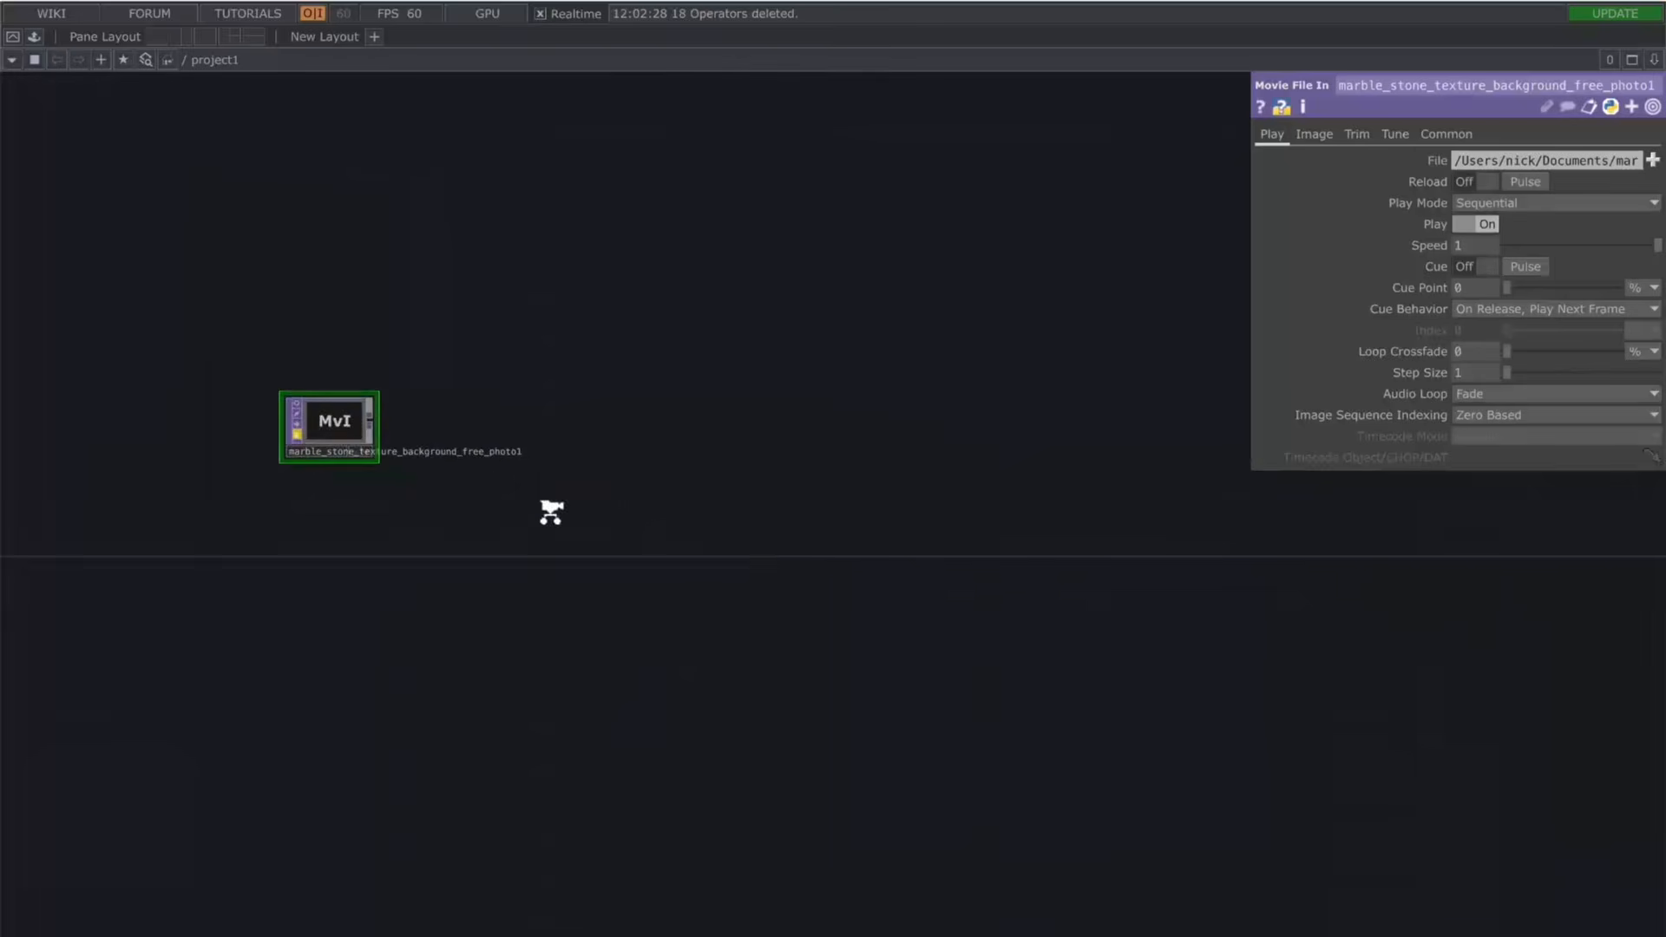
pyautogui.scroll(2, 377, 372)
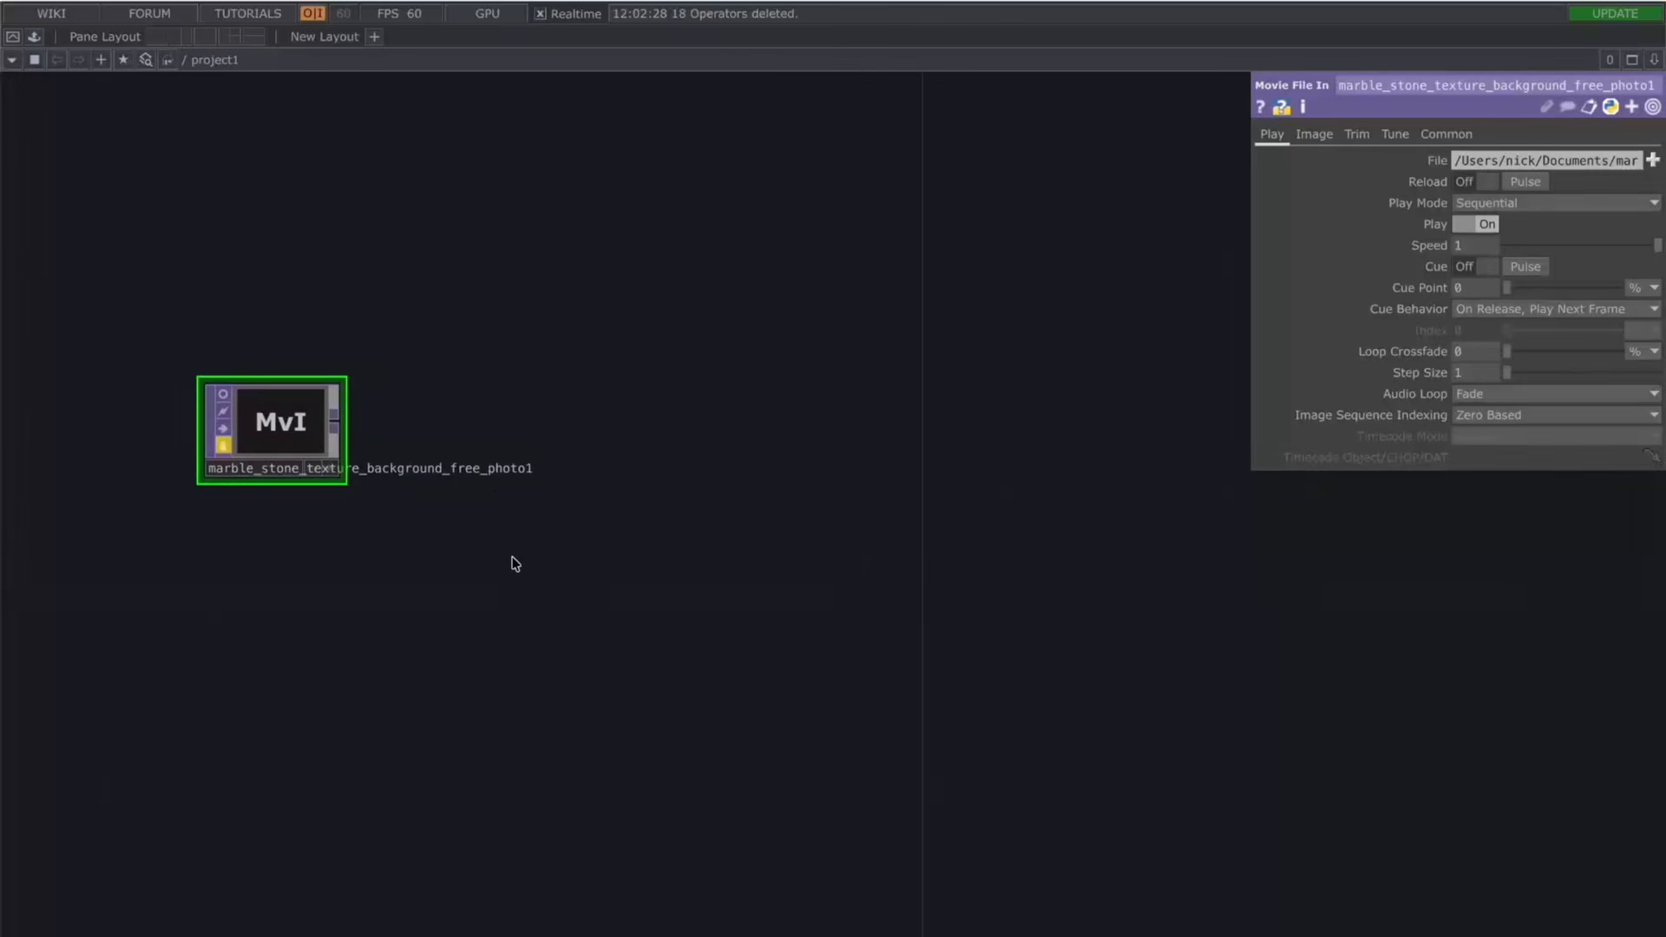
# Step: Preview the marble stone texture as the network background and hide it again
pyautogui.scroll(-1, 516, 565)
pyautogui.scroll(-1, 515, 564)
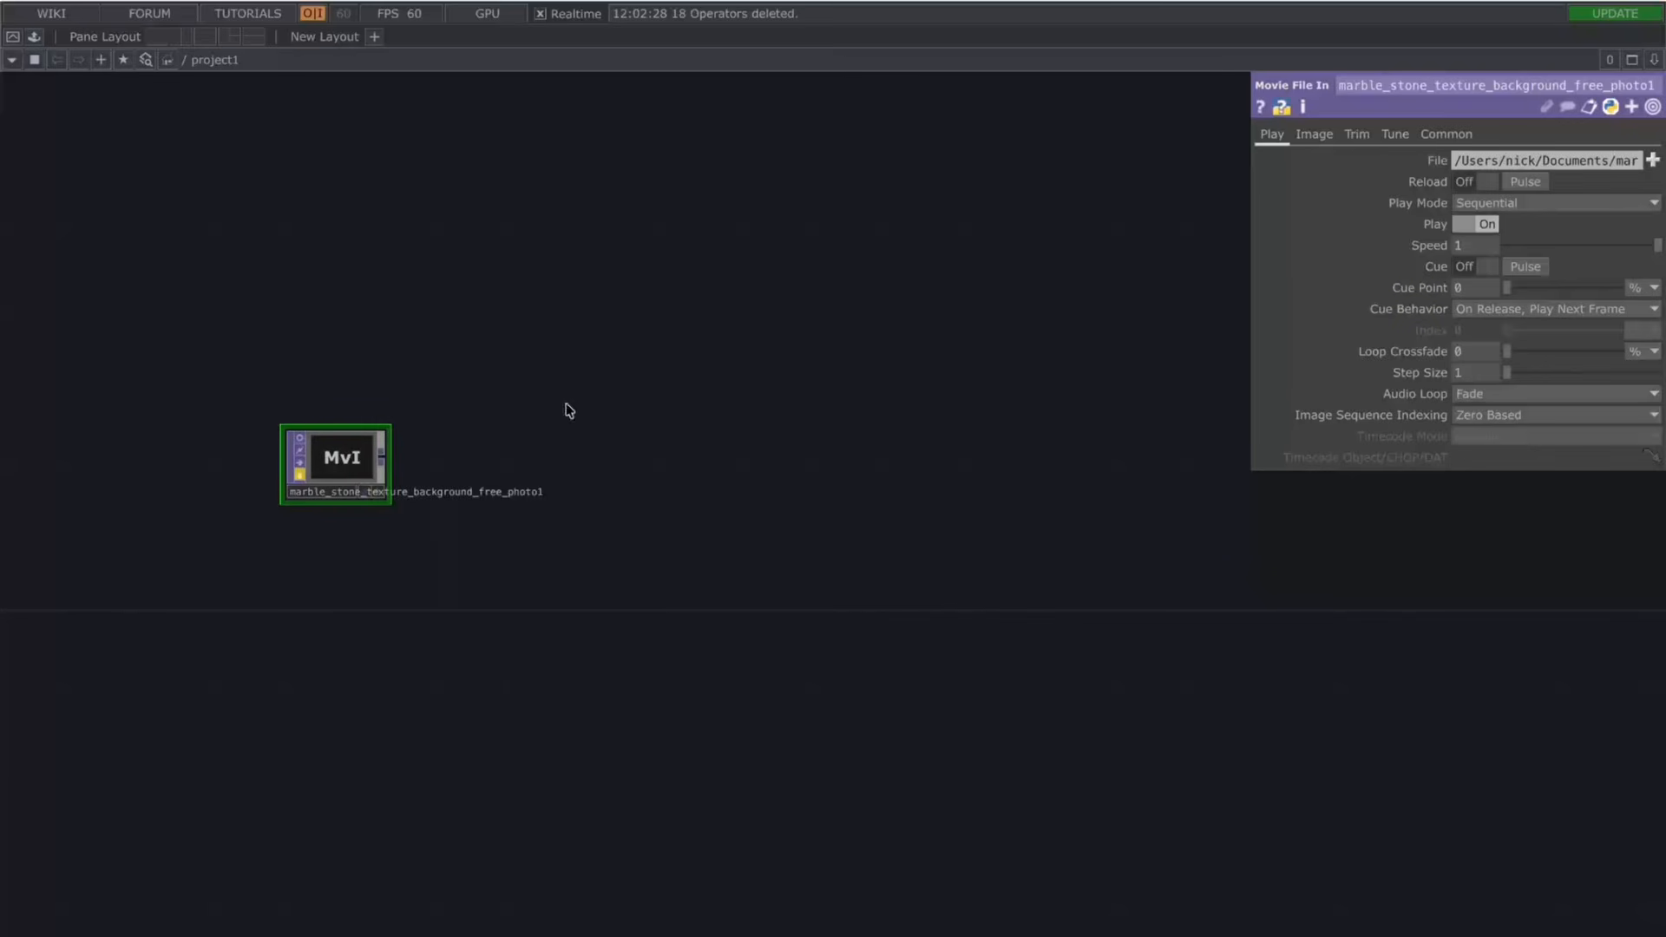
pyautogui.click(364, 491)
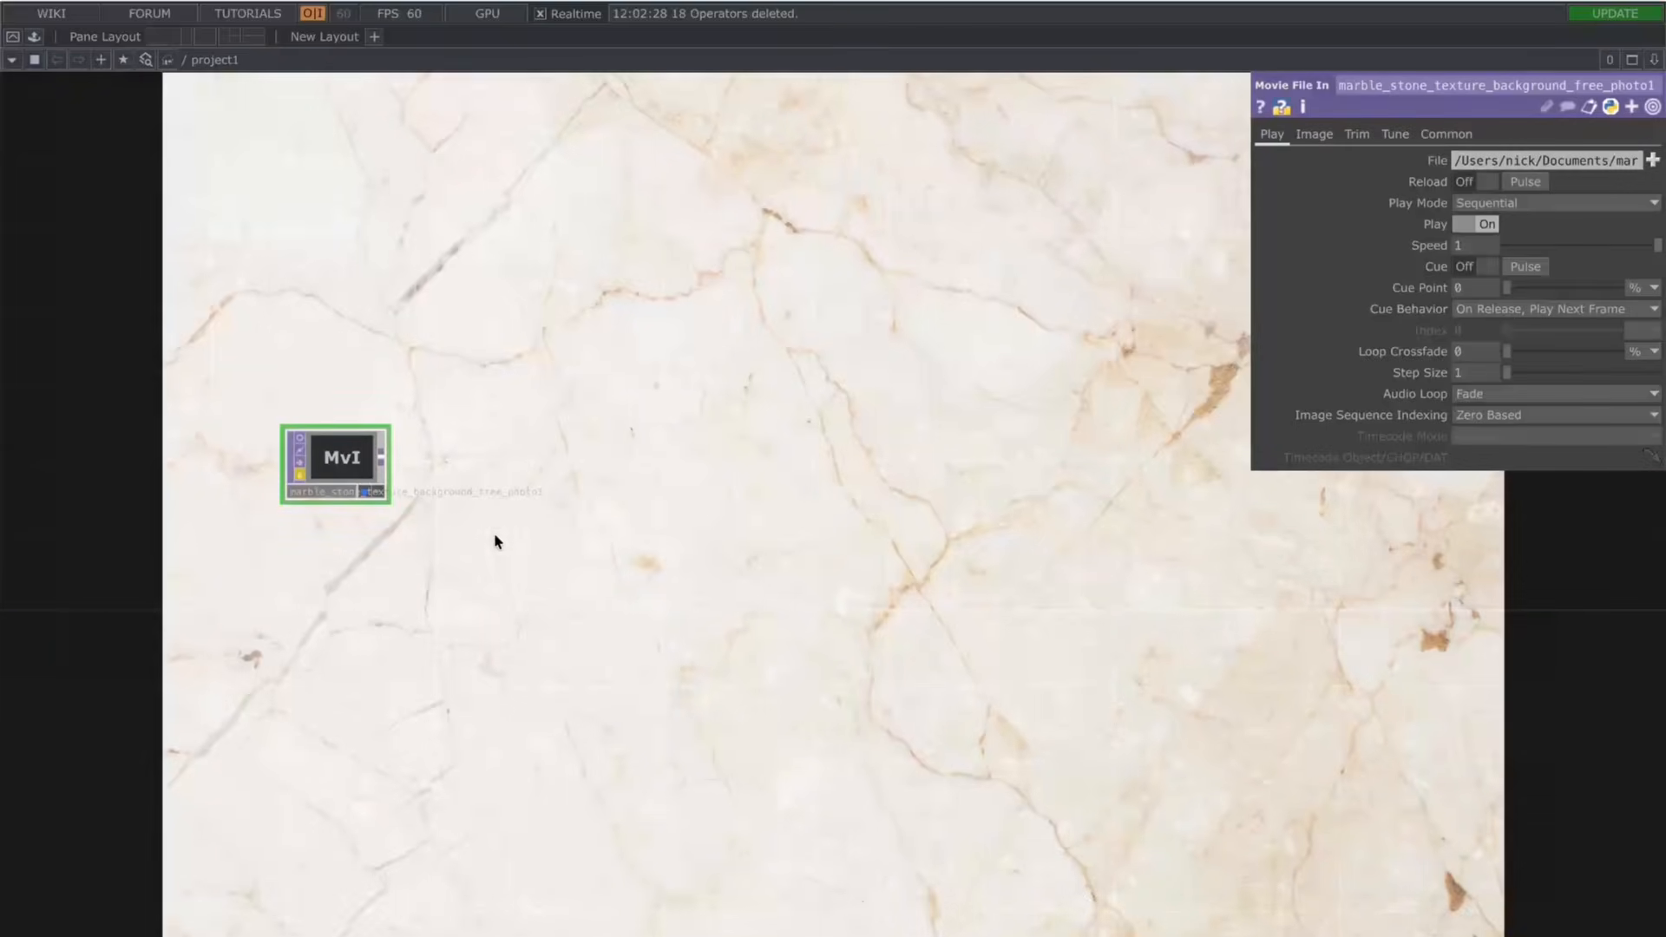
pyautogui.press('d')
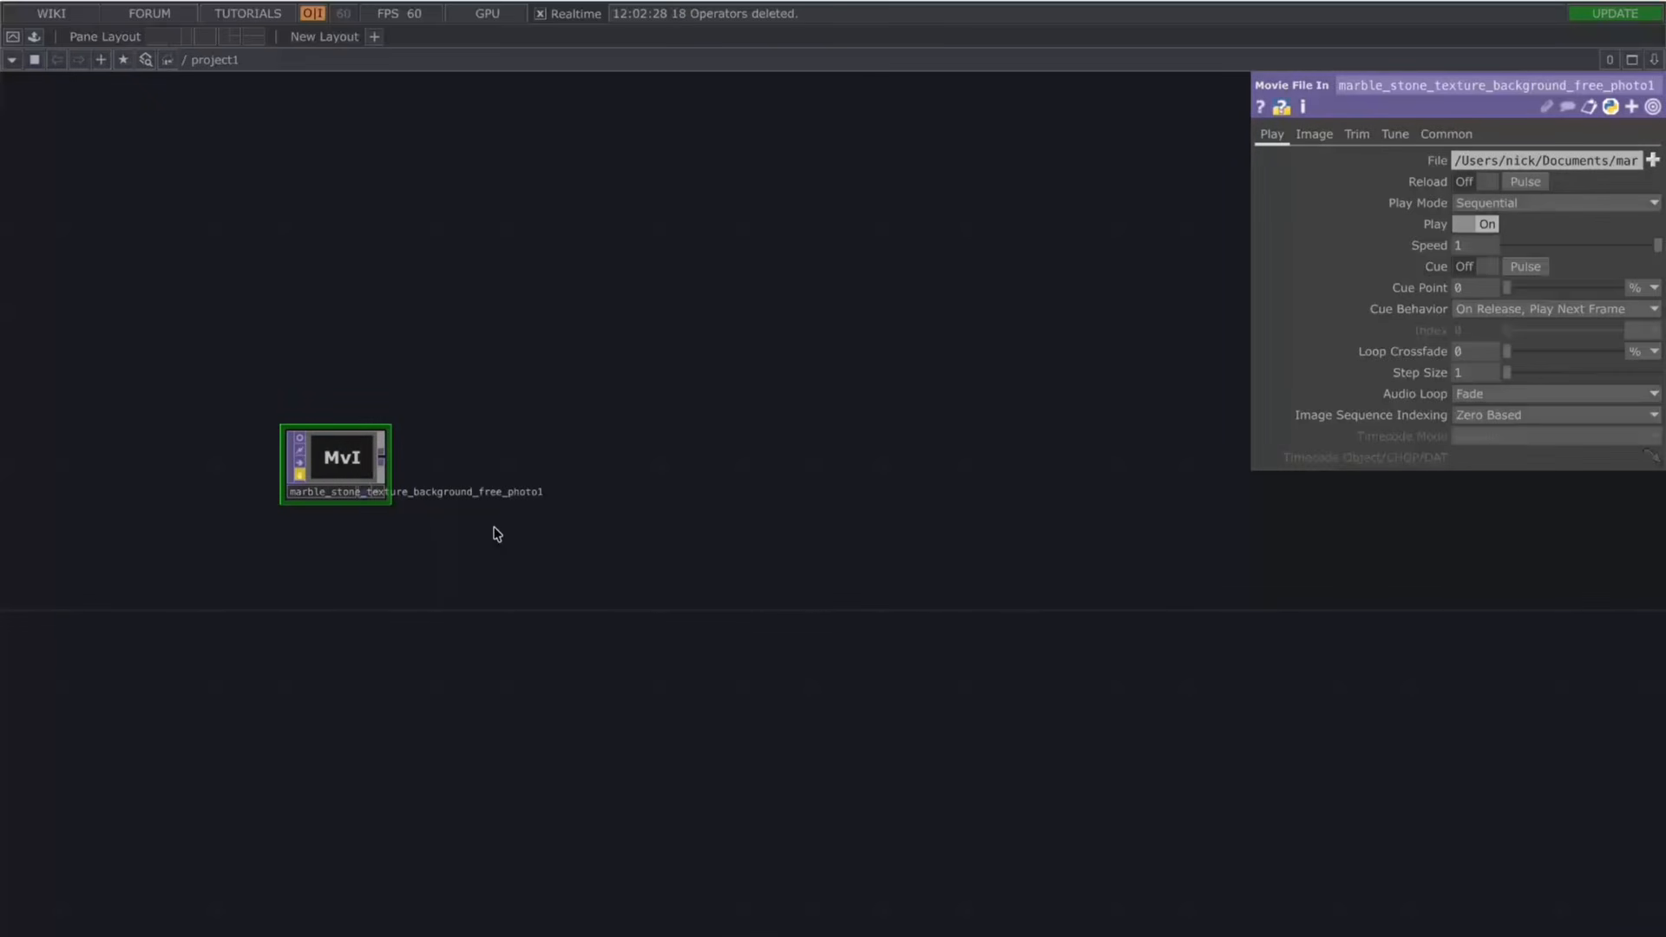
pyautogui.press('Tab')
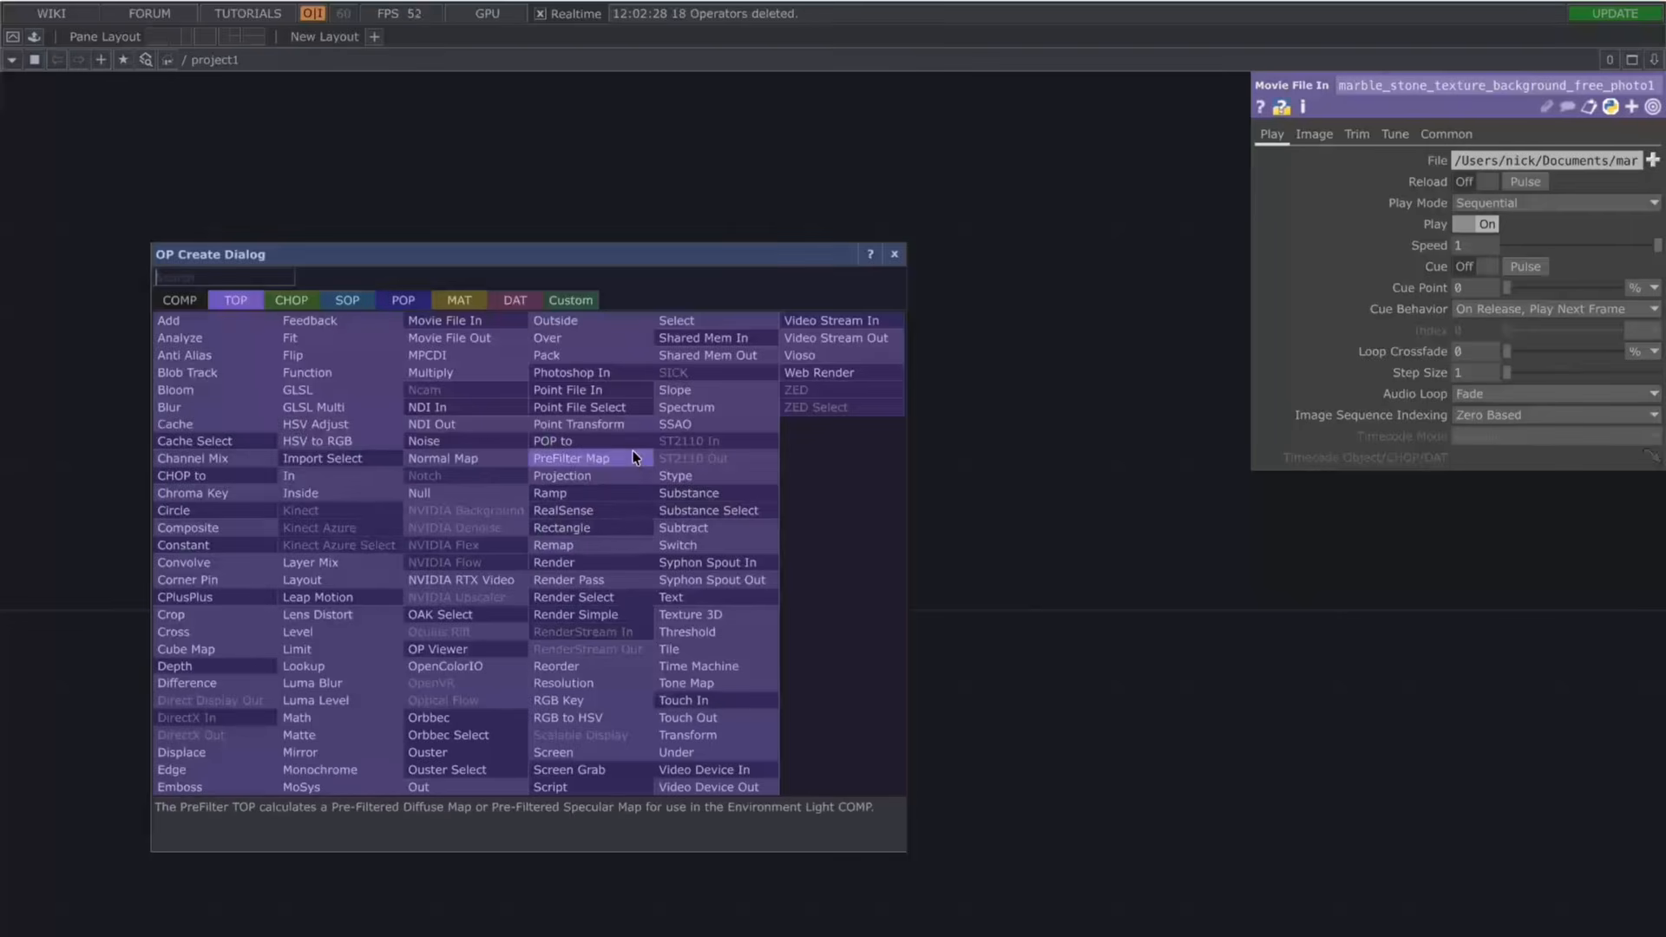
pyautogui.write('movi')
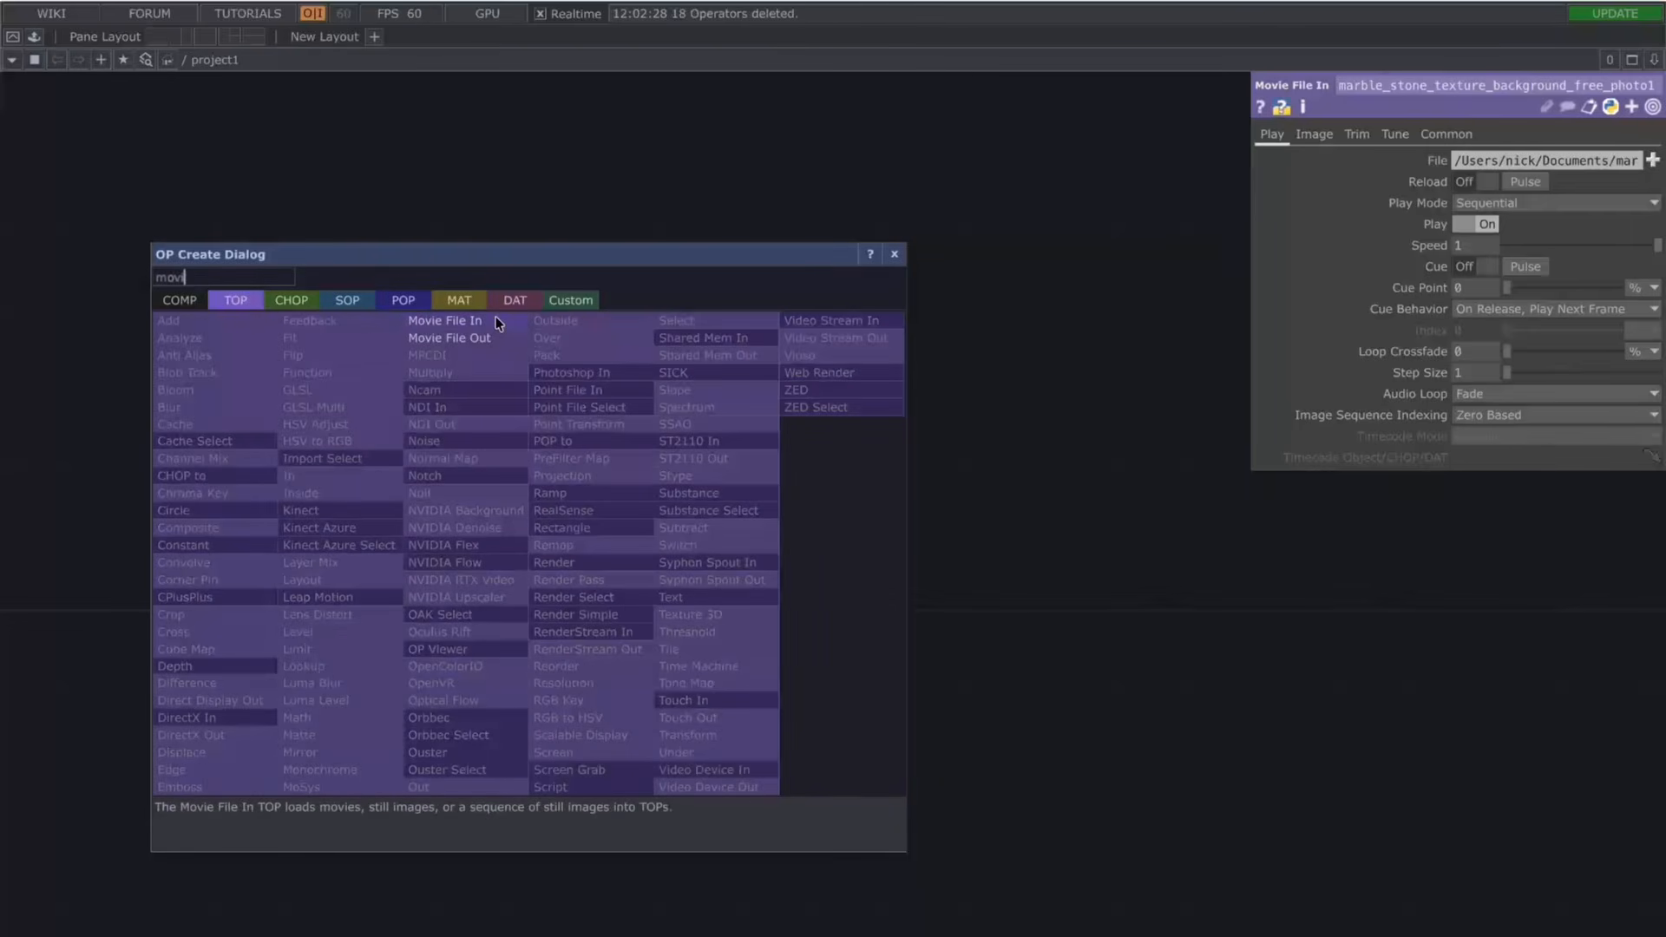
pyautogui.press('Escape')
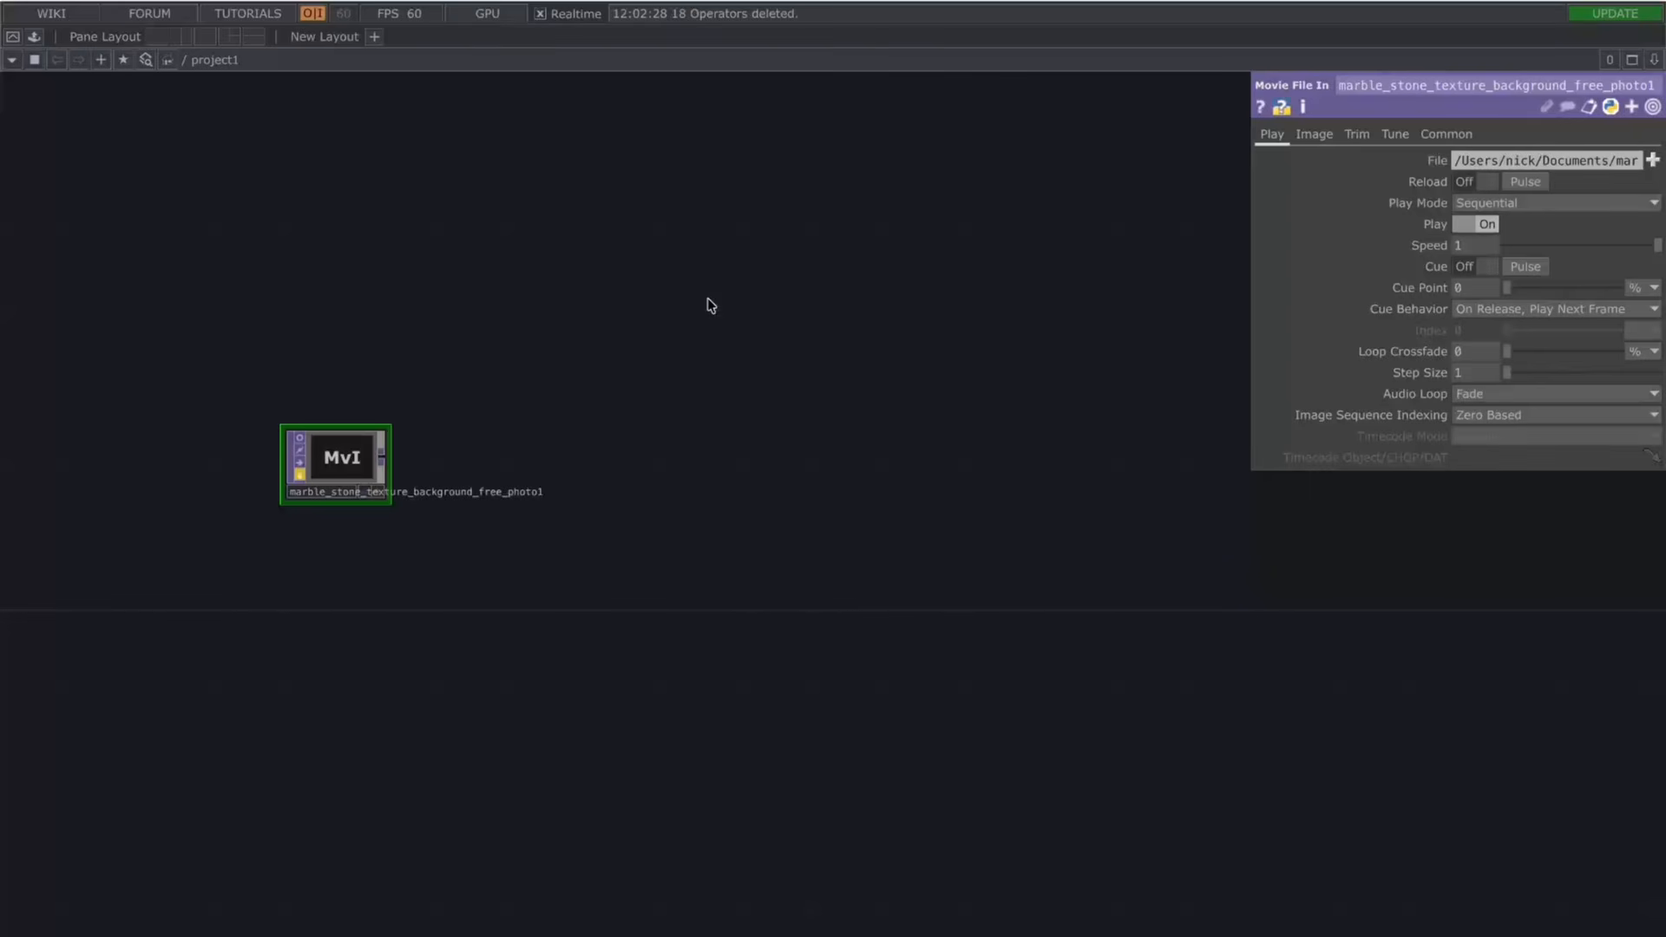
# Step: Add a Noise TOP to the network below the marble texture's Movie File In
pyautogui.press('Tab')
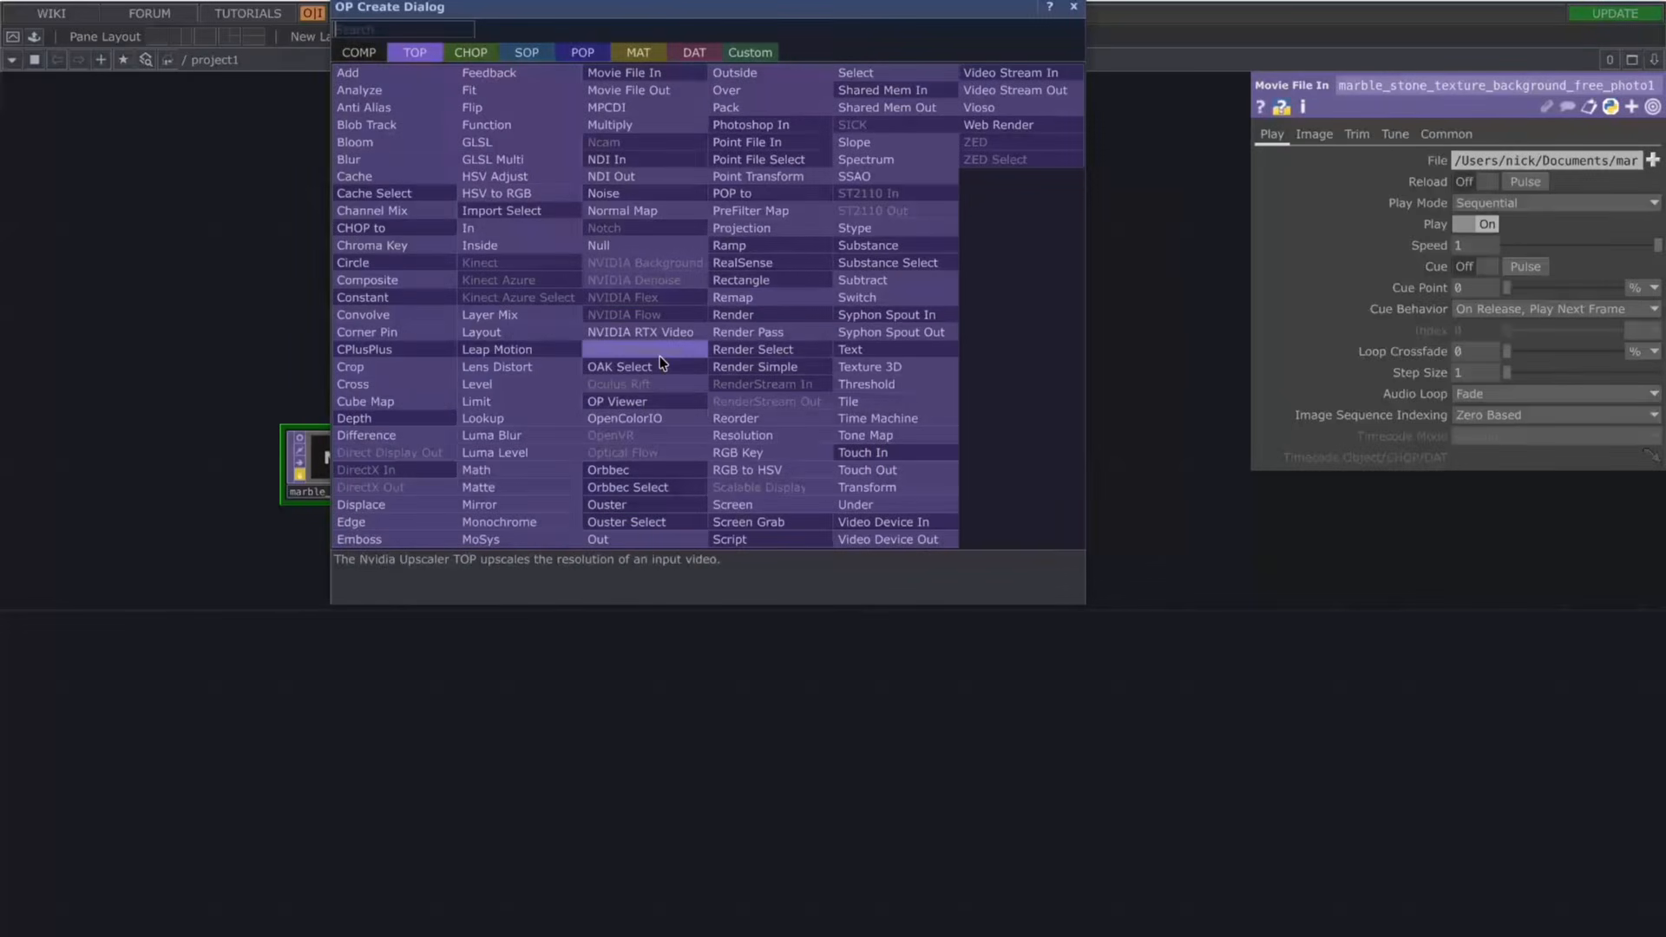
pyautogui.write('noise')
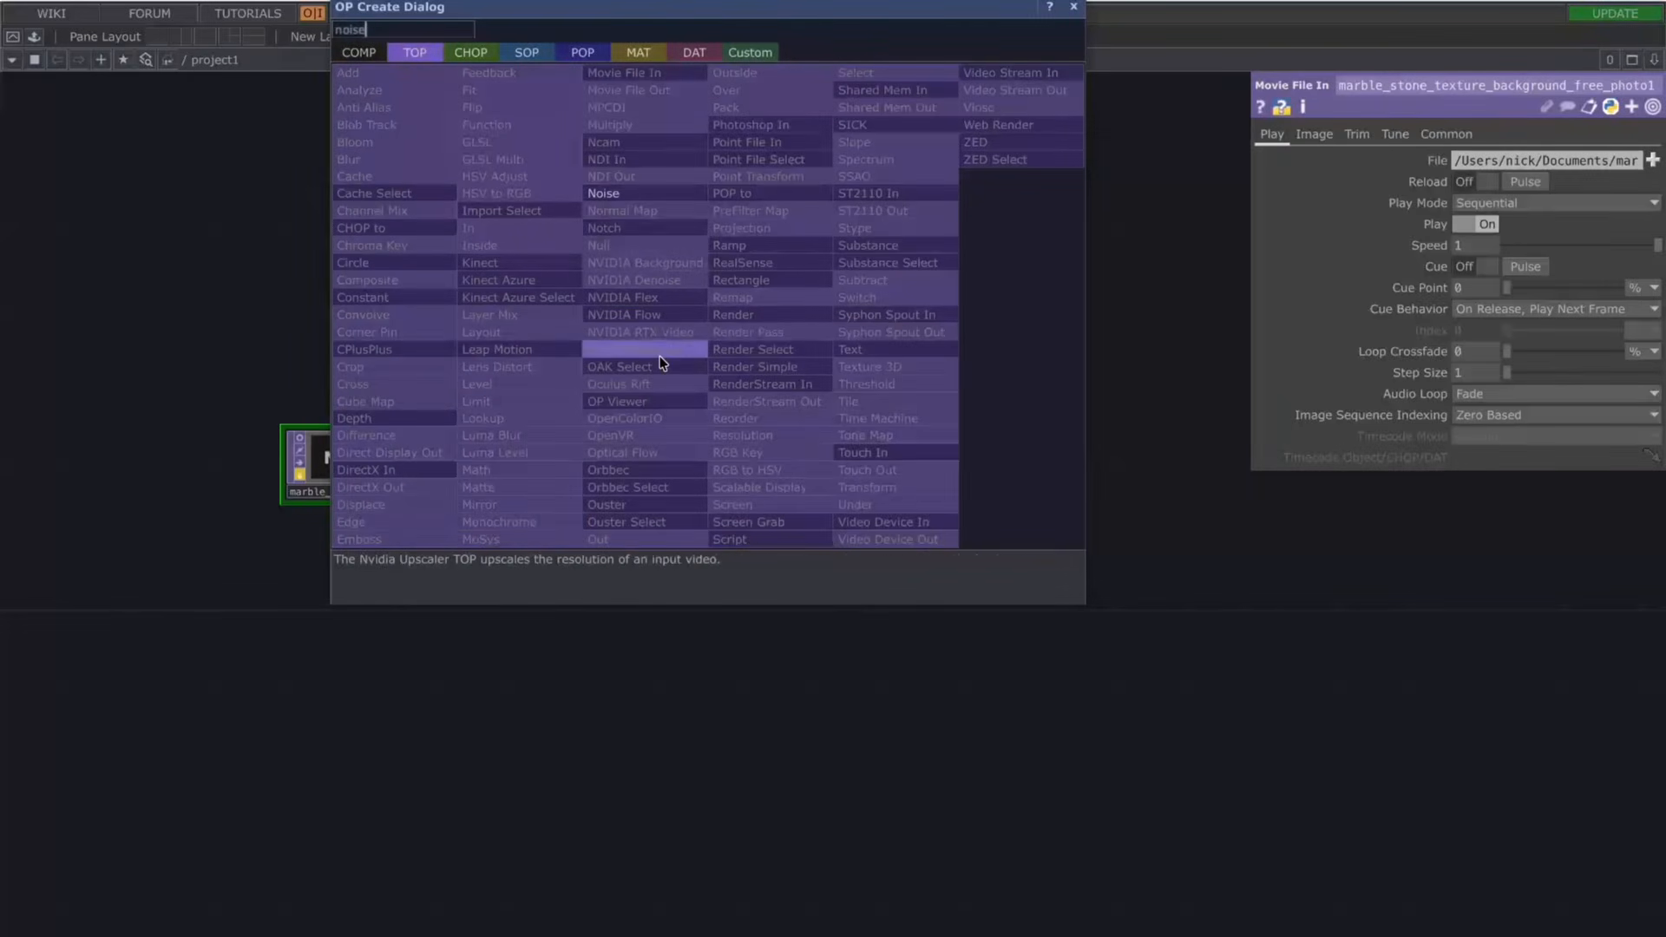
pyautogui.click(646, 194)
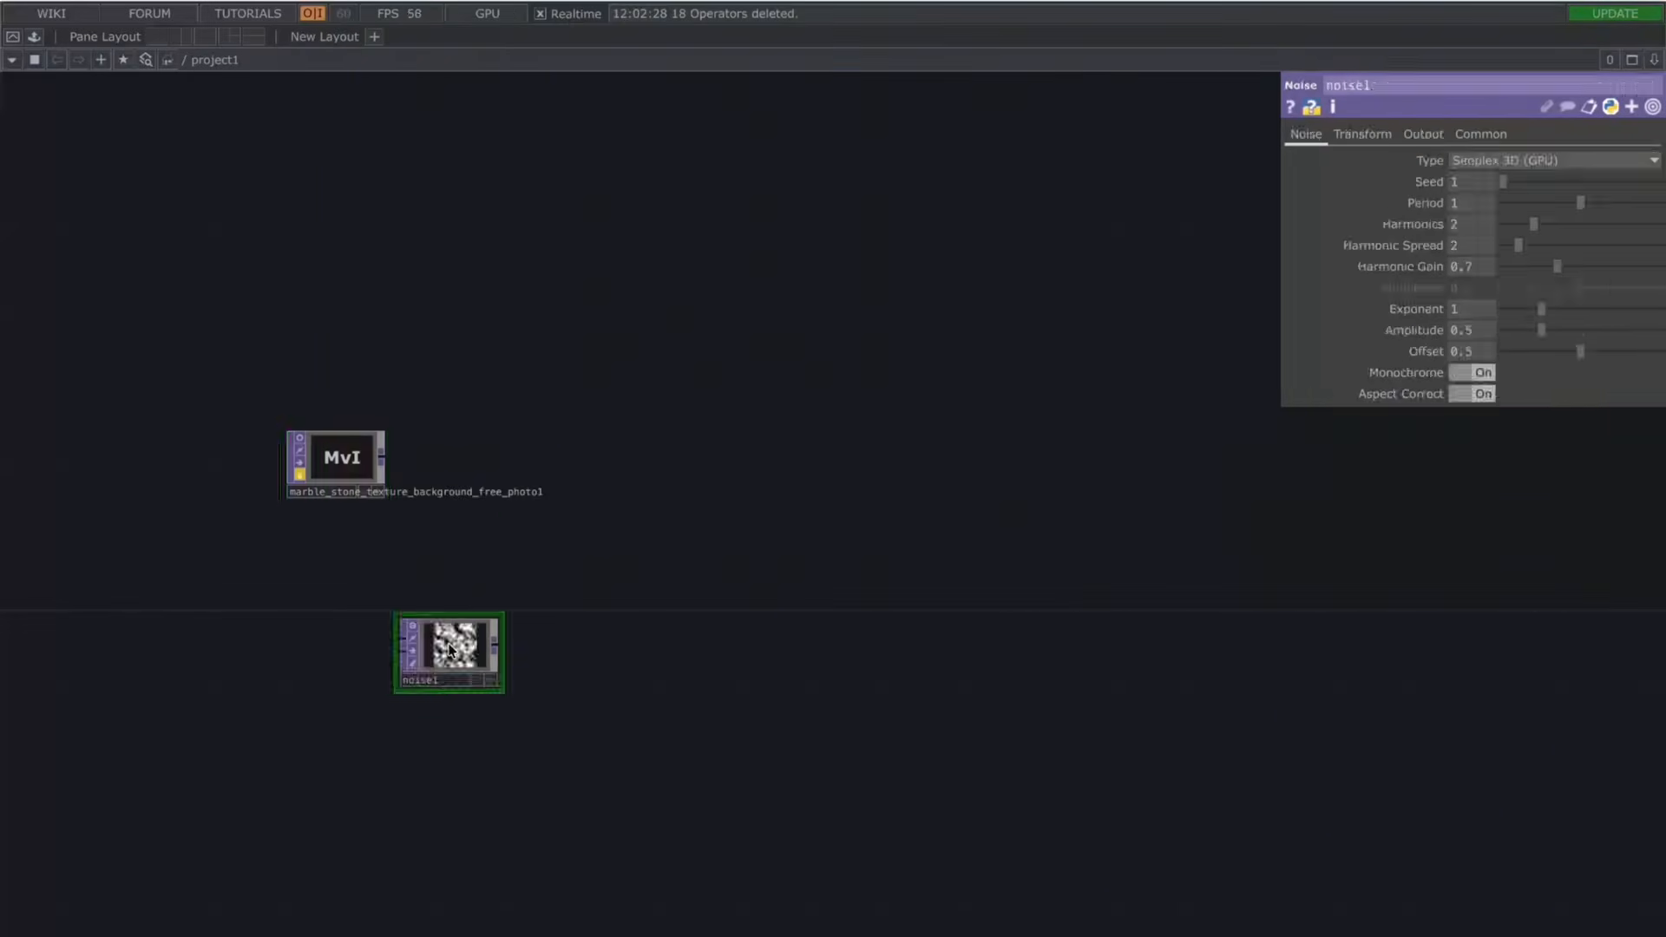
pyautogui.scroll(3, 545, 573)
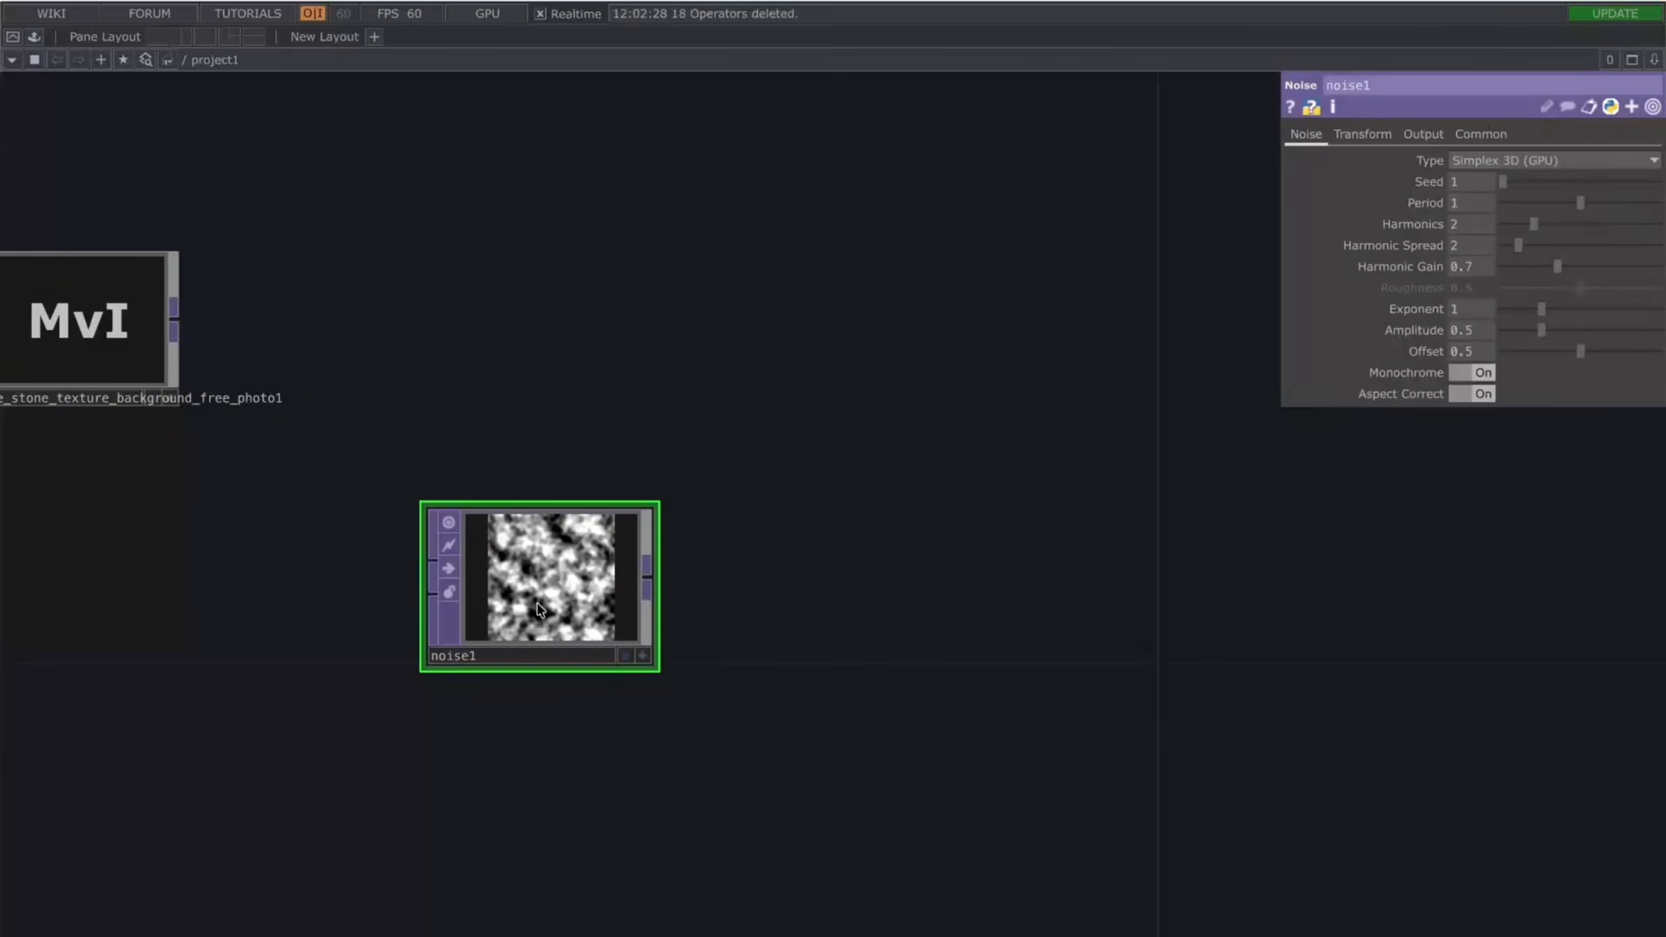
pyautogui.press('Tab')
pyautogui.write('co')
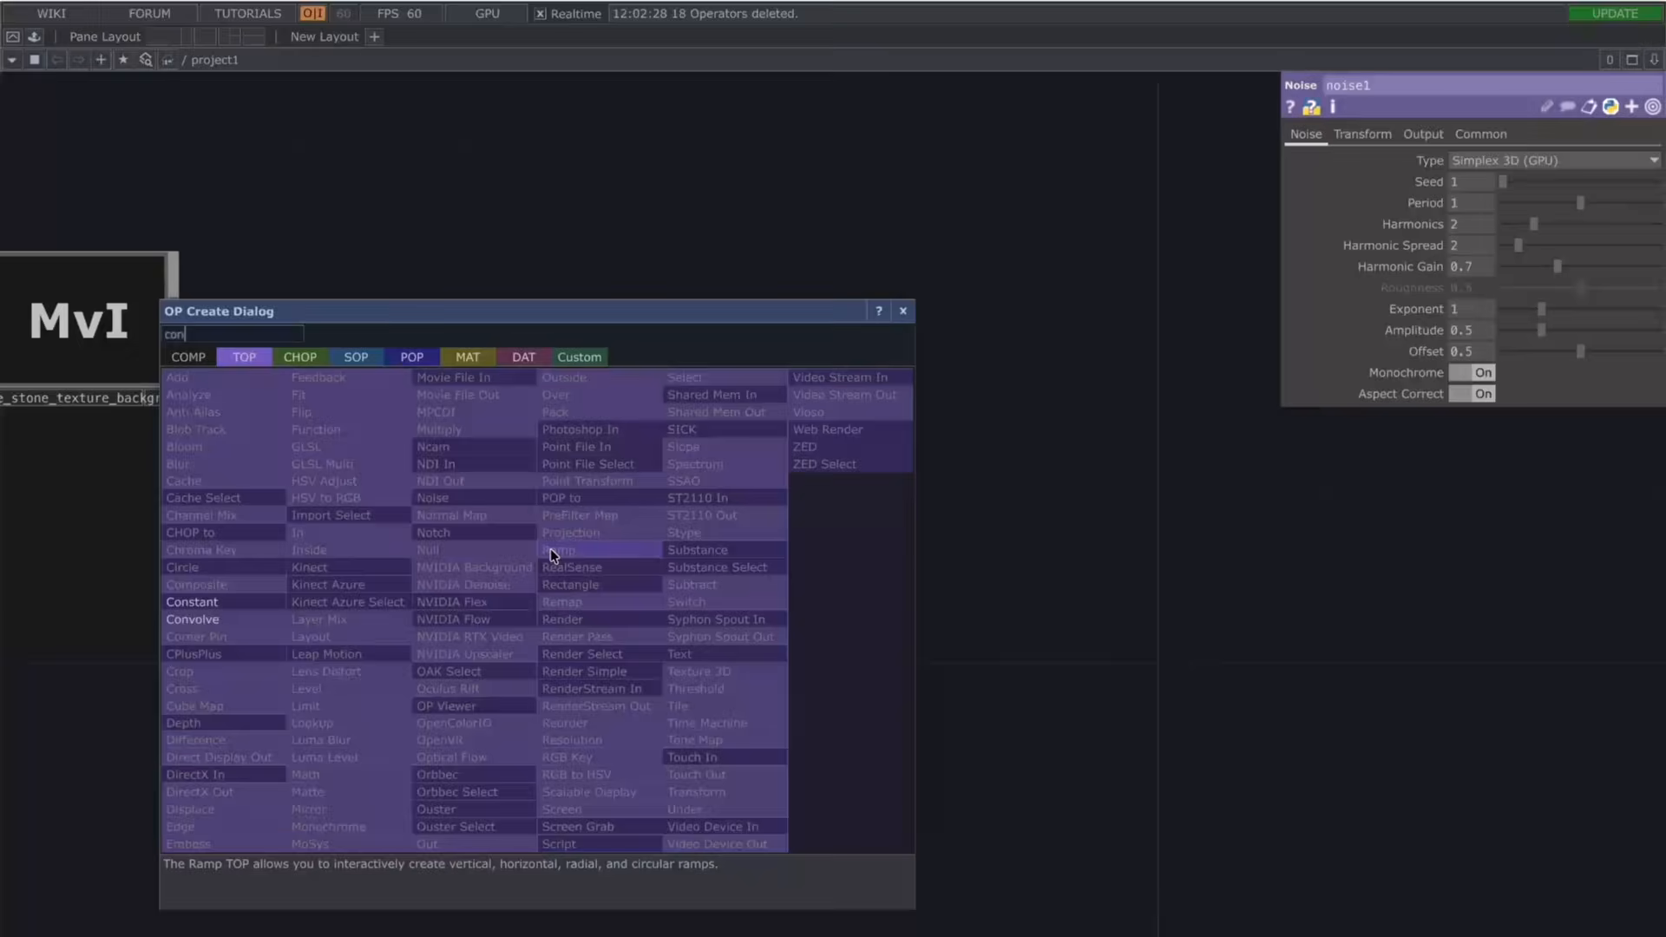
pyautogui.press('Escape')
# Step: Align the Noise TOP beside the Movie File In and connect the marble texture to its first input
pyautogui.scroll(-2, 552, 555)
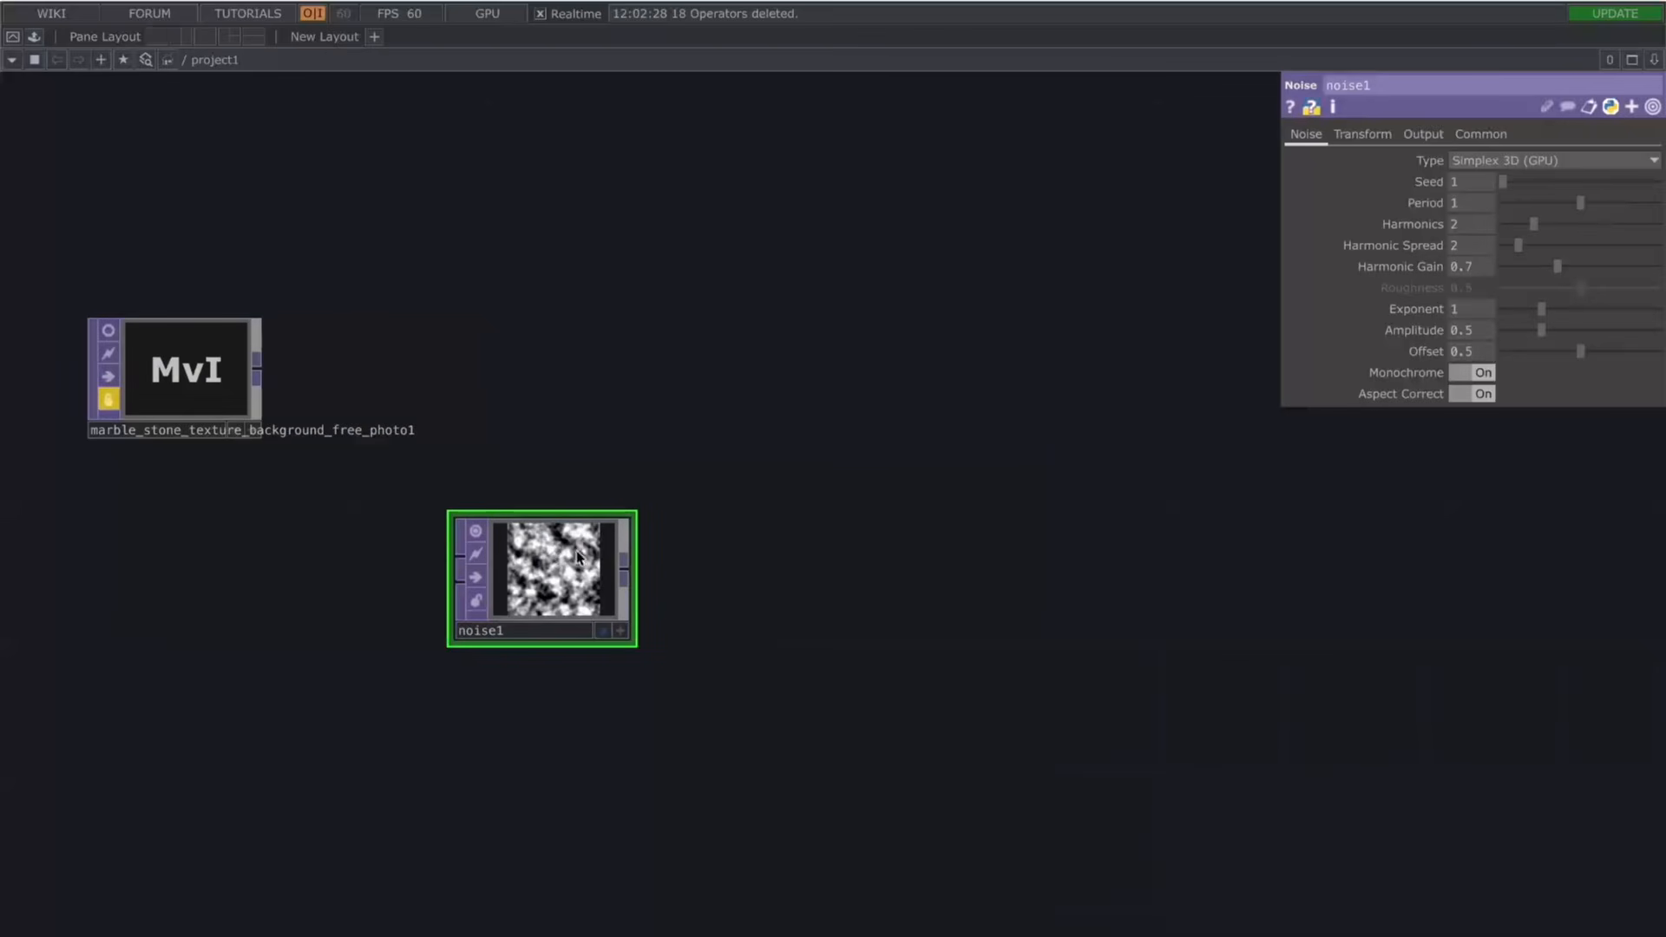
pyautogui.moveTo(562, 562); pyautogui.dragTo(630, 328)
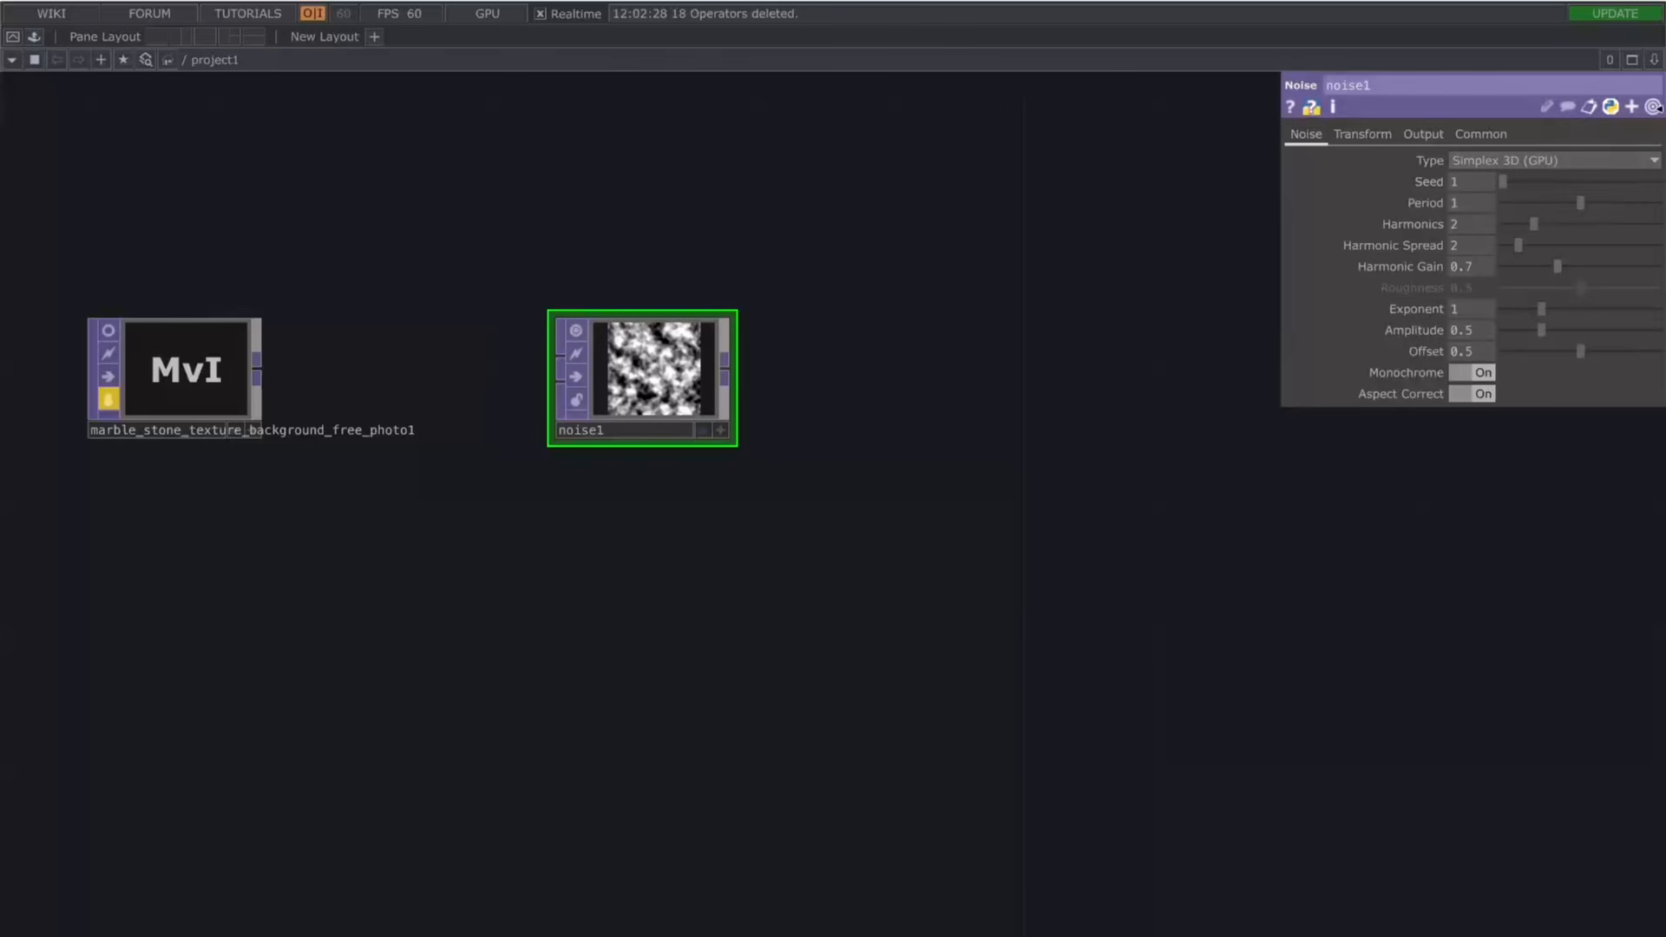
pyautogui.click(1484, 133)
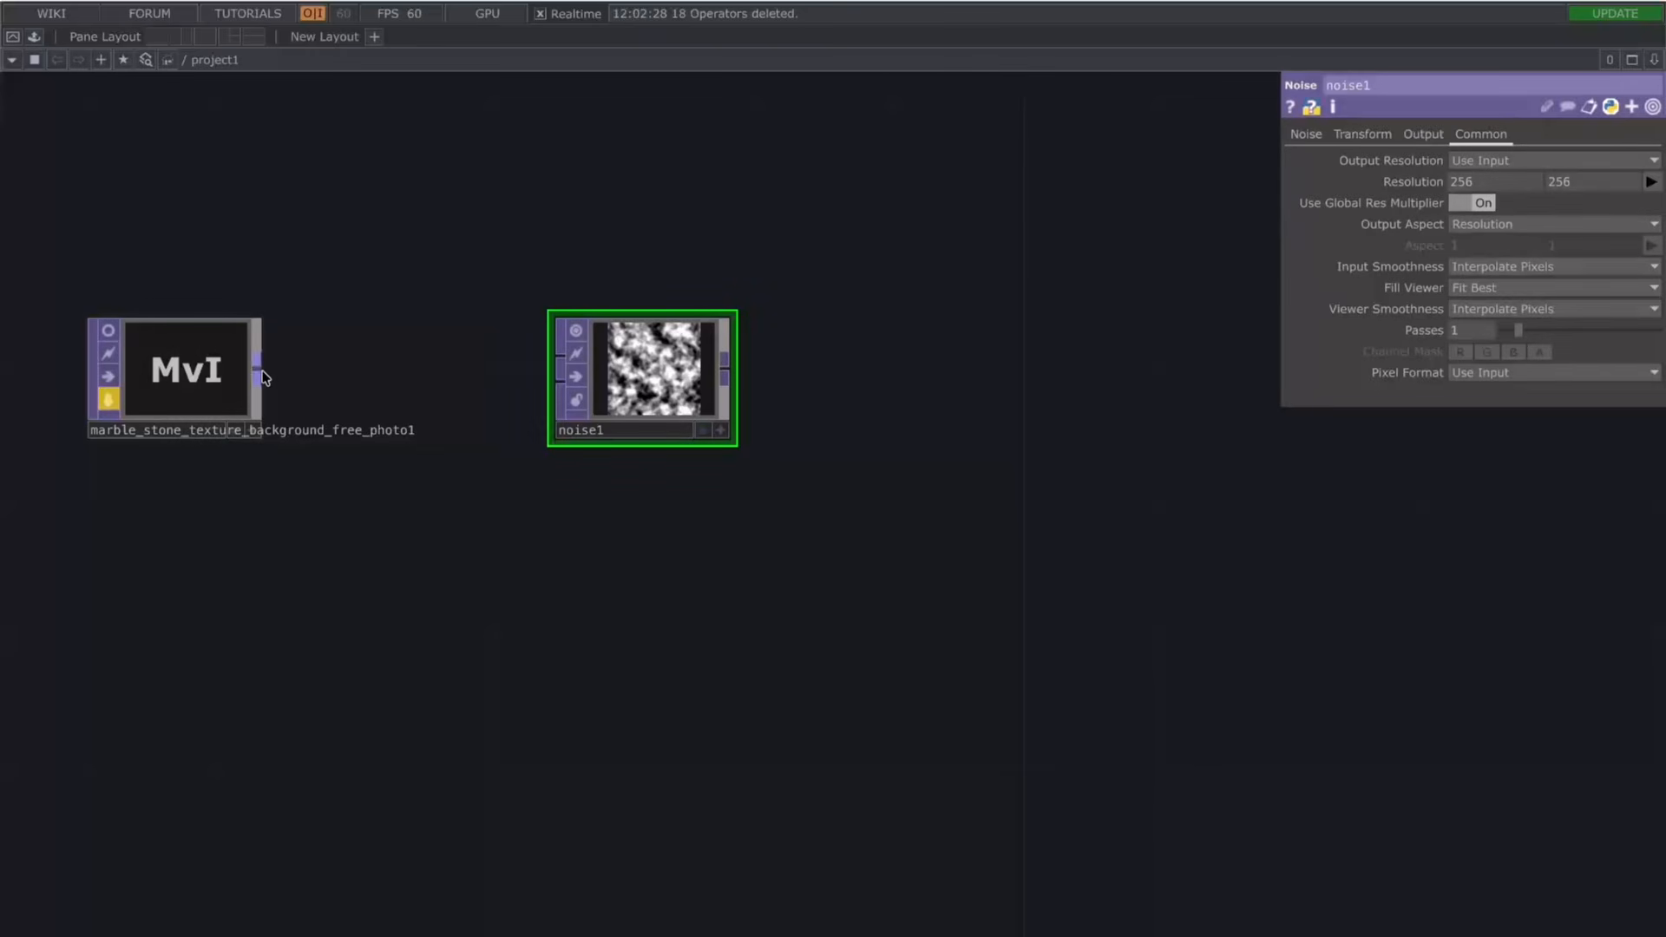
pyautogui.click(556, 365)
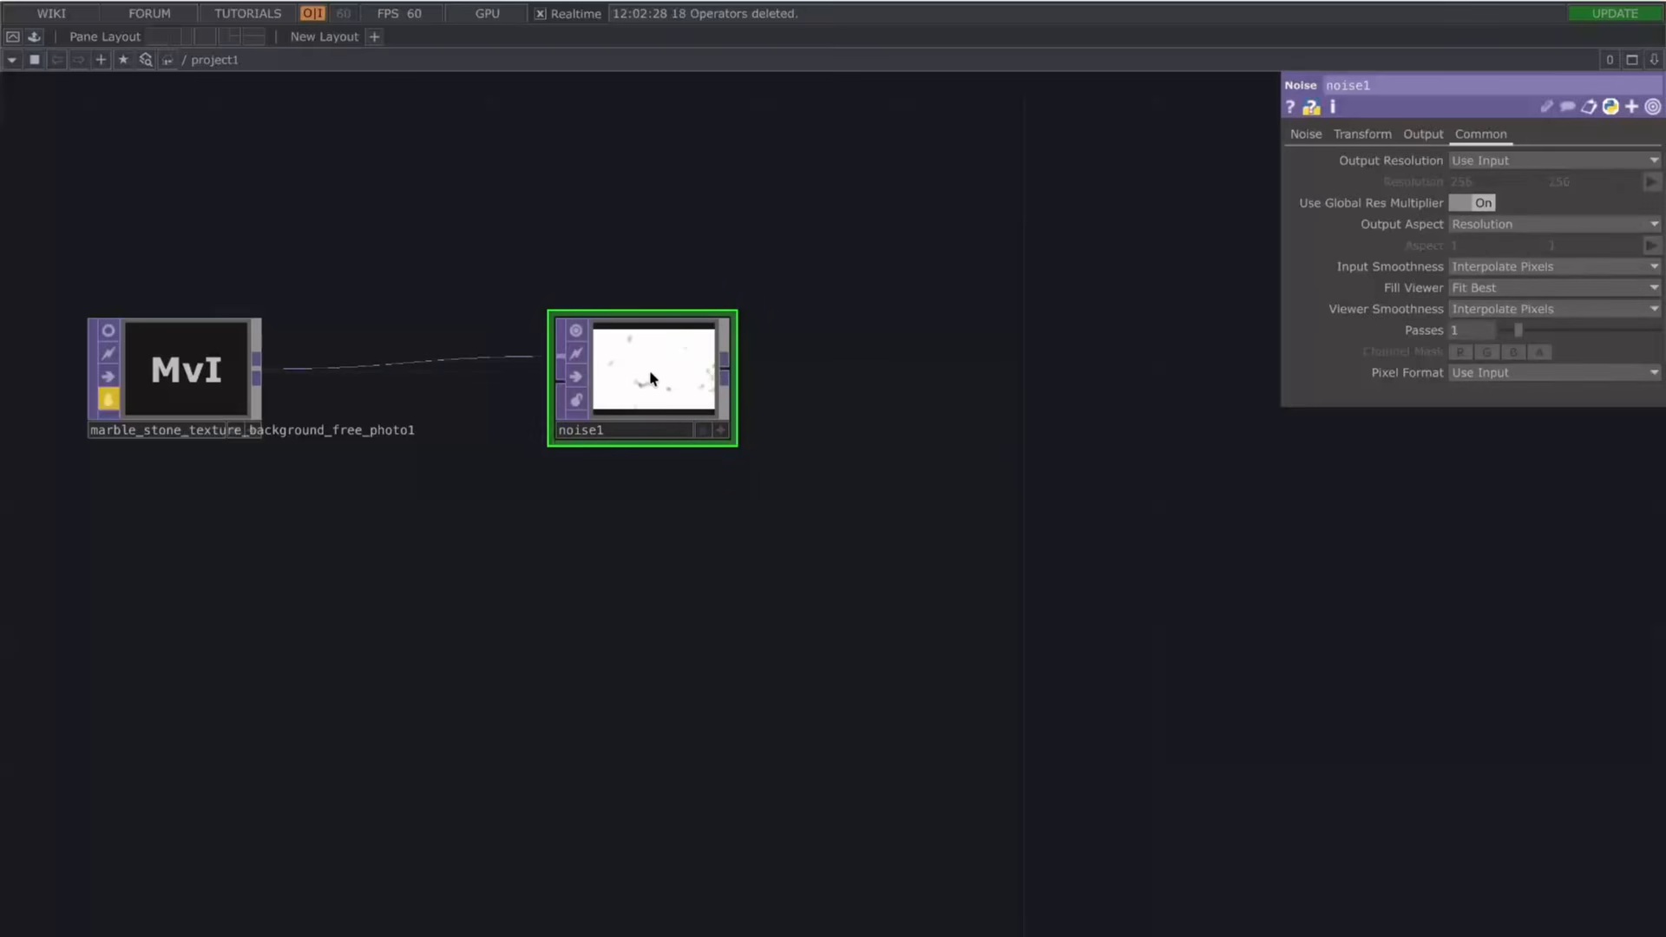
pyautogui.moveTo(651, 379)
pyautogui.mouseDown()
pyautogui.moveTo(553, 376)
pyautogui.moveTo(677, 362)
pyautogui.moveTo(666, 386)
pyautogui.mouseUp()
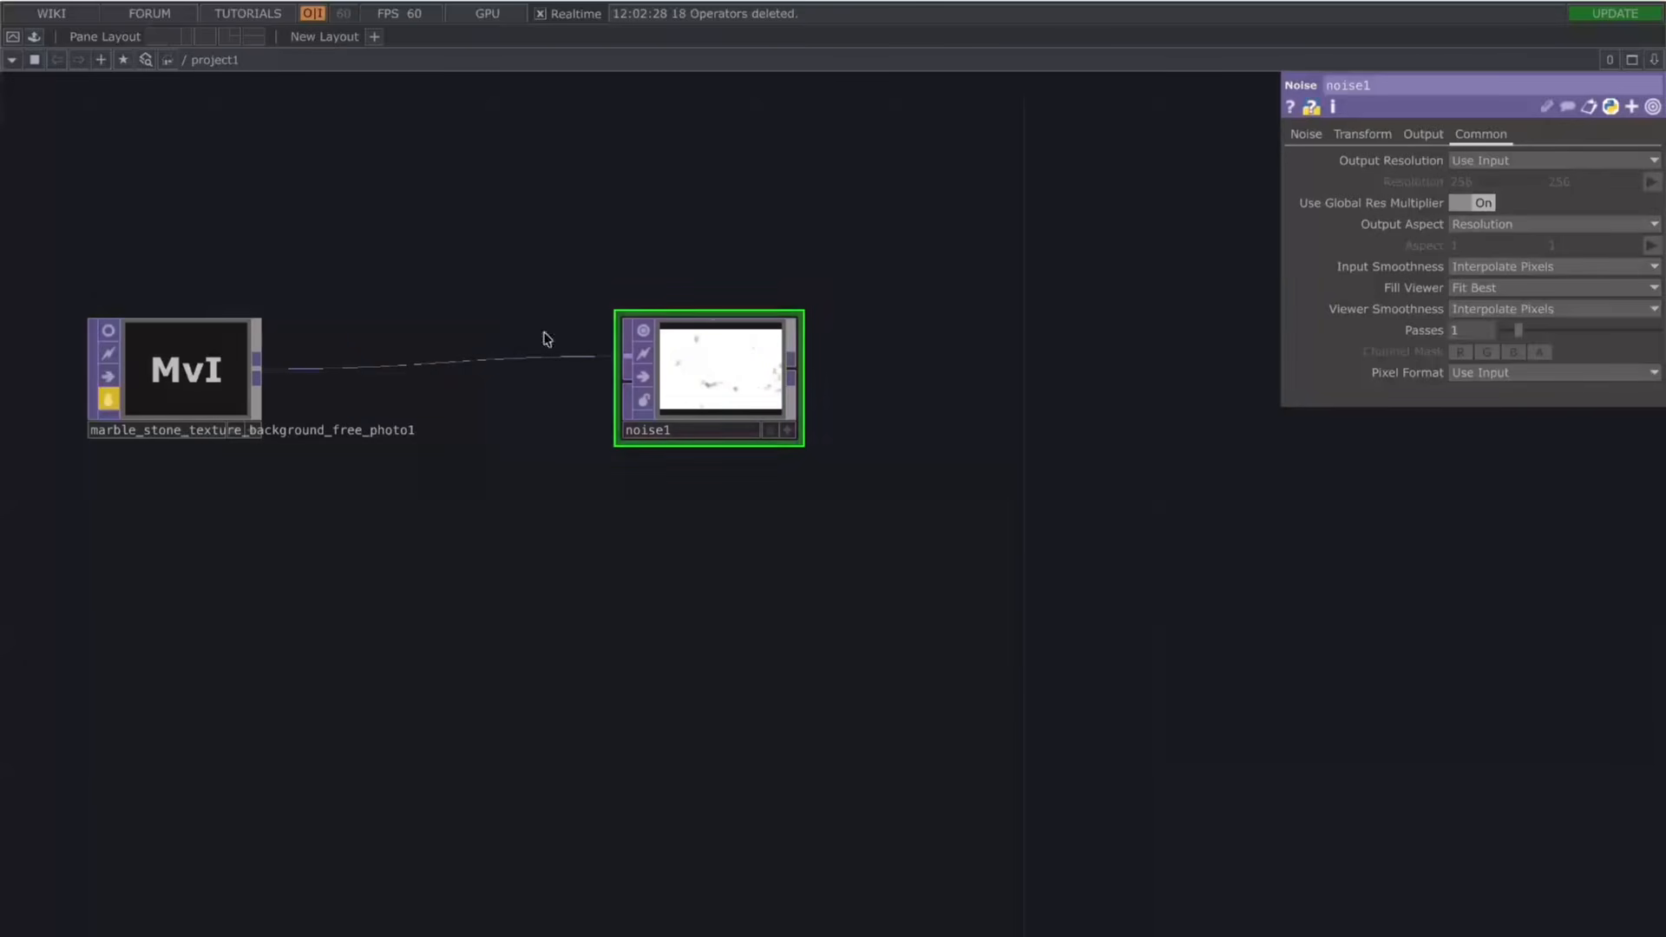
pyautogui.click(184, 333)
pyautogui.press('d')
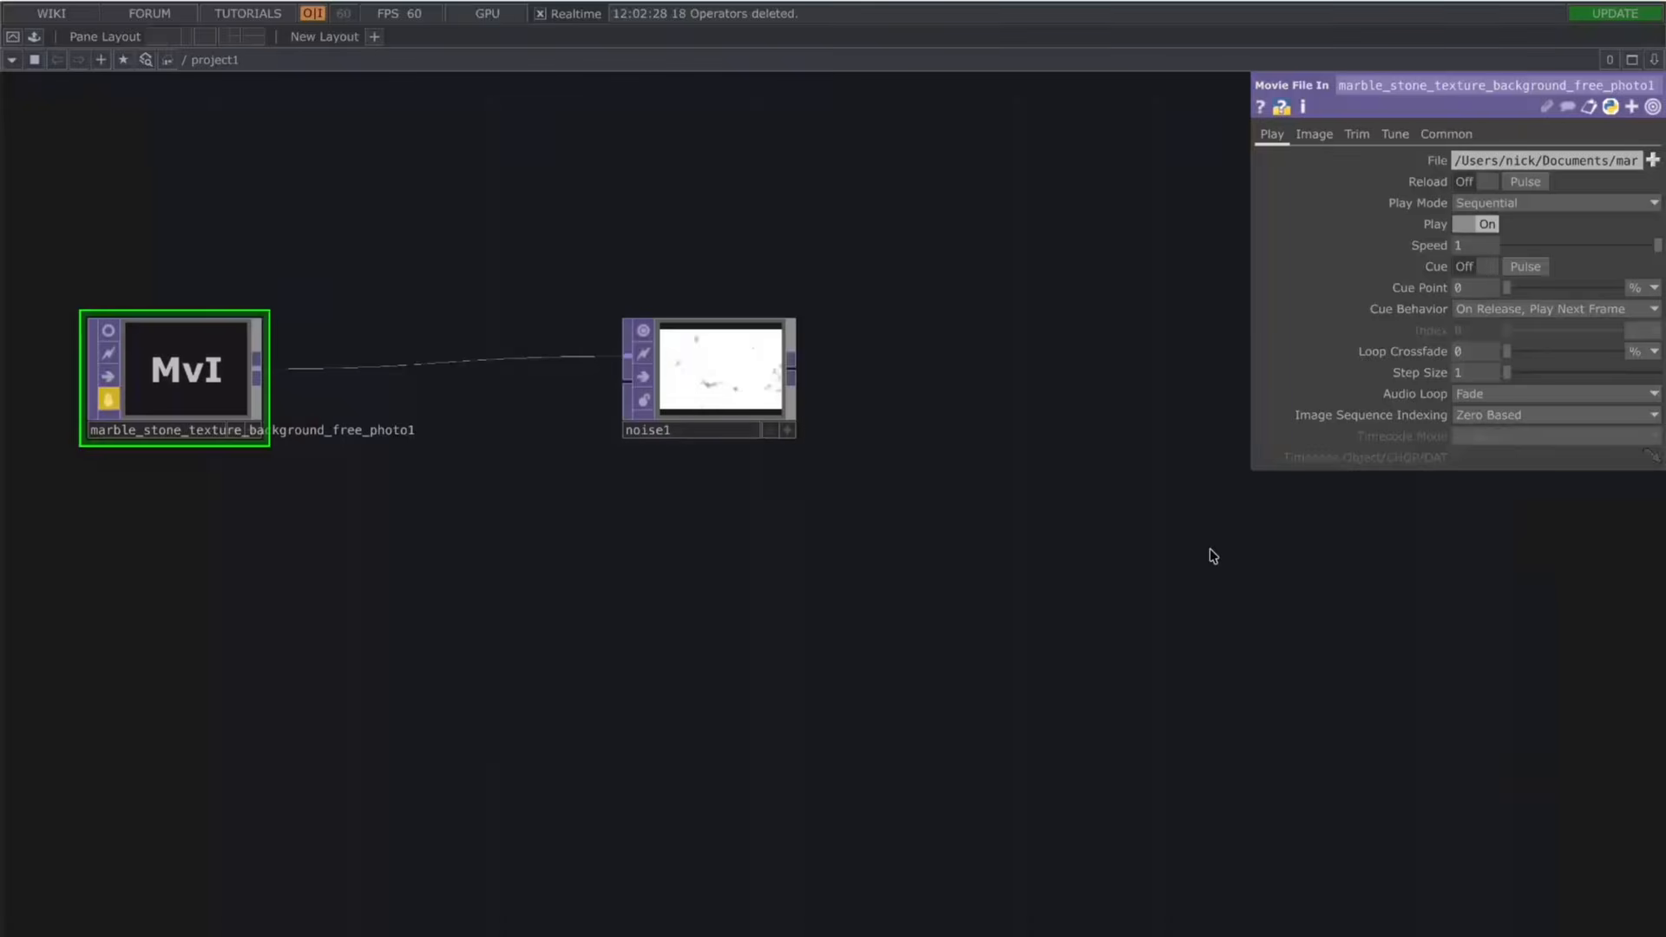
# Step: Set the Noise TOP's offset to 0
pyautogui.click(785, 325)
pyautogui.scroll(2, 742, 325)
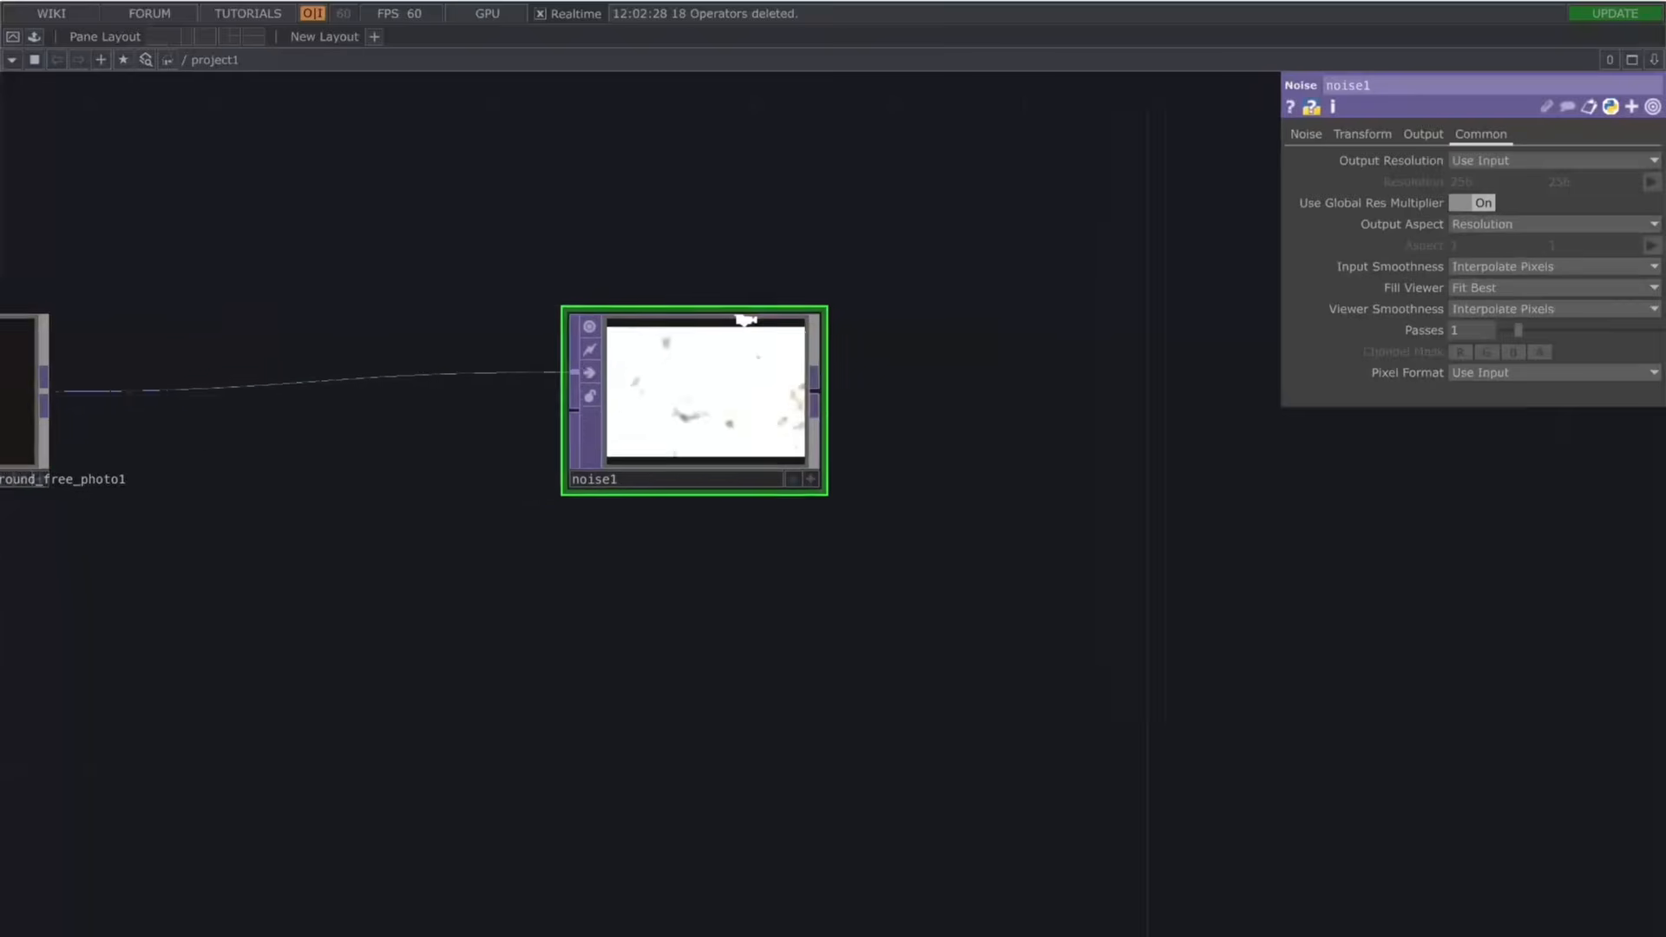
pyautogui.scroll(1, 720, 347)
pyautogui.click(1315, 134)
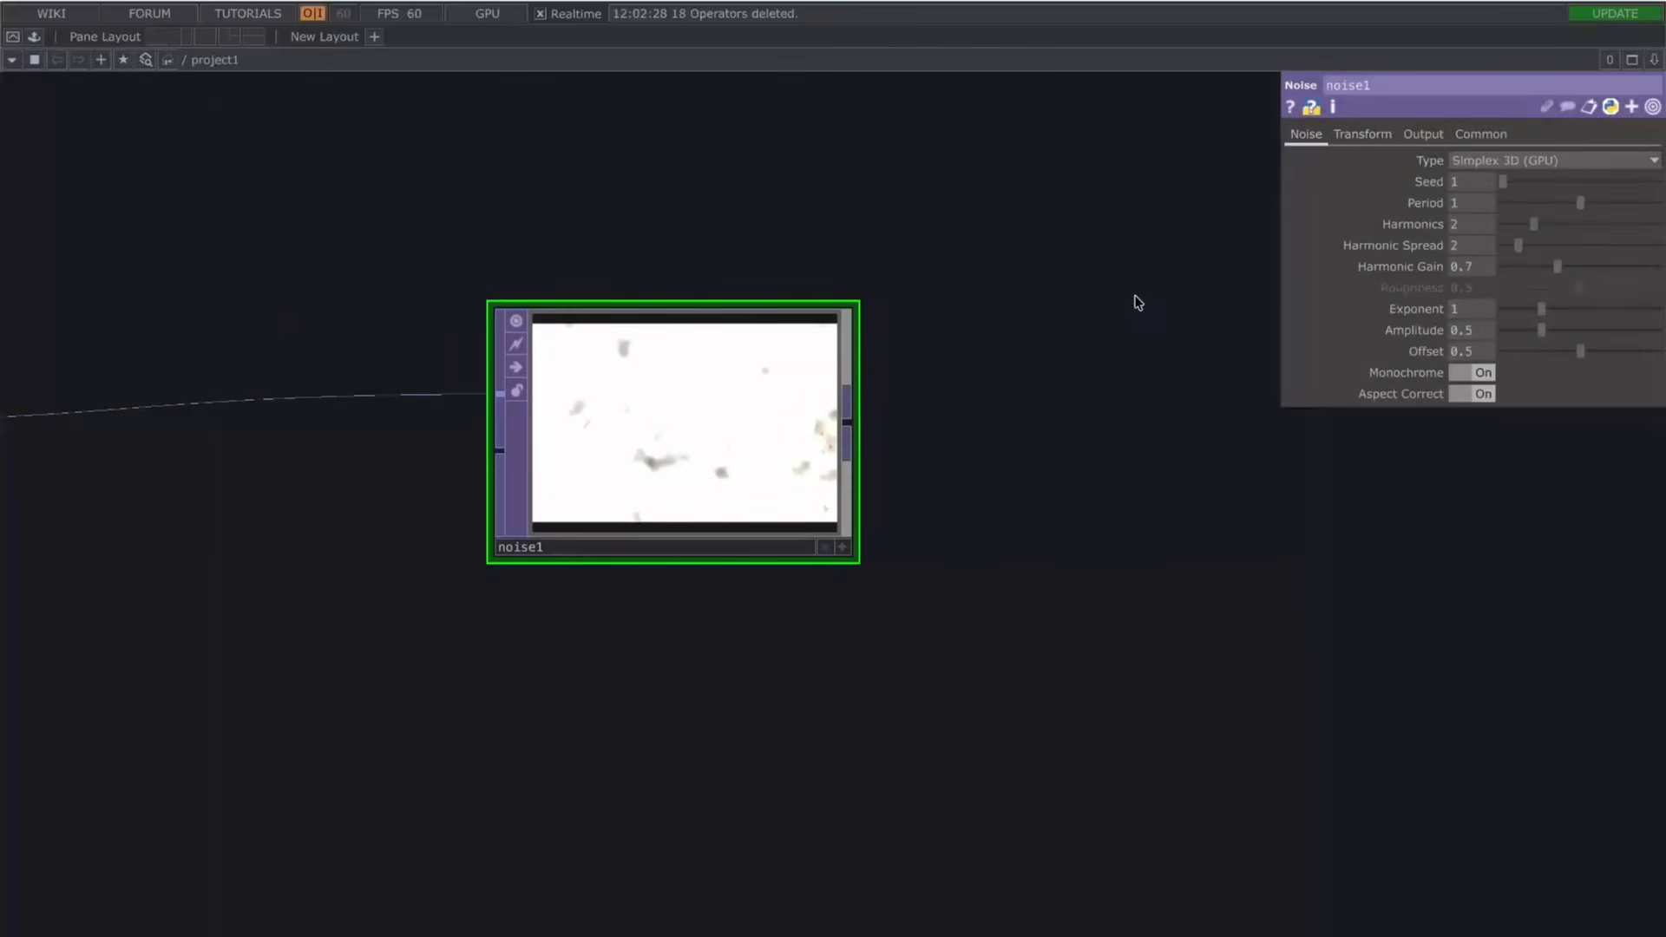
pyautogui.scroll(-3, 864, 350)
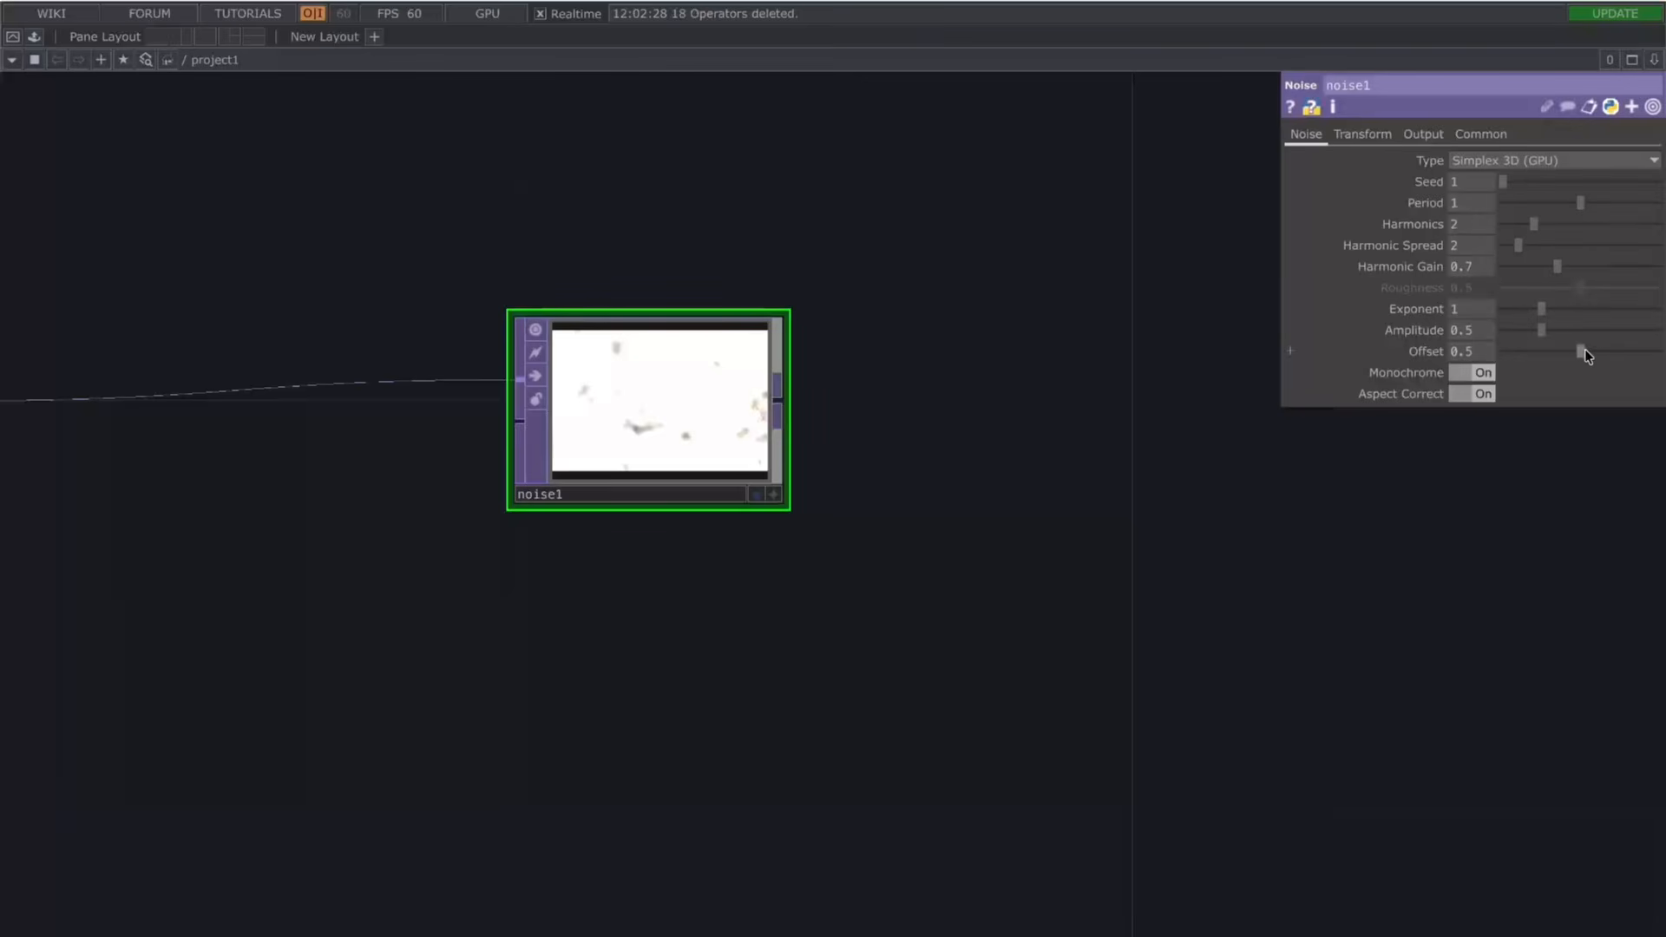
pyautogui.moveTo(1585, 354); pyautogui.dragTo(1533, 368)
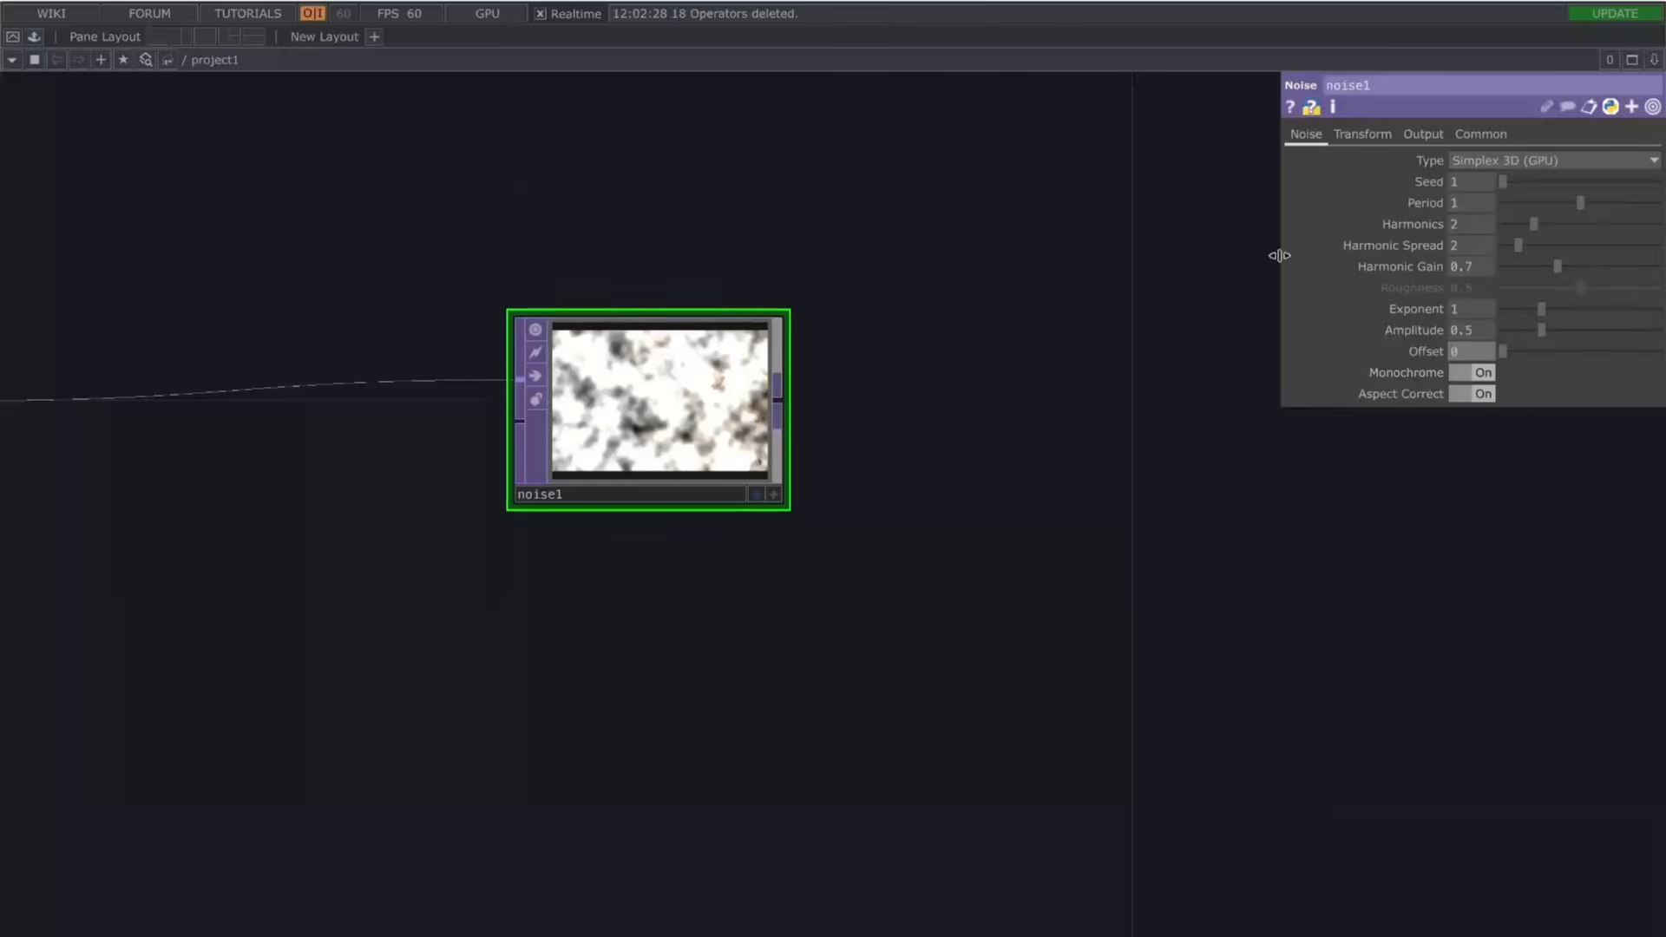
# Step: Reduce the Noise TOP's period to 0.04 for a fine grain over the marble
pyautogui.moveTo(610, 433); pyautogui.dragTo(722, 387, button='middle')
pyautogui.moveTo(1580, 202); pyautogui.dragTo(1507, 205)
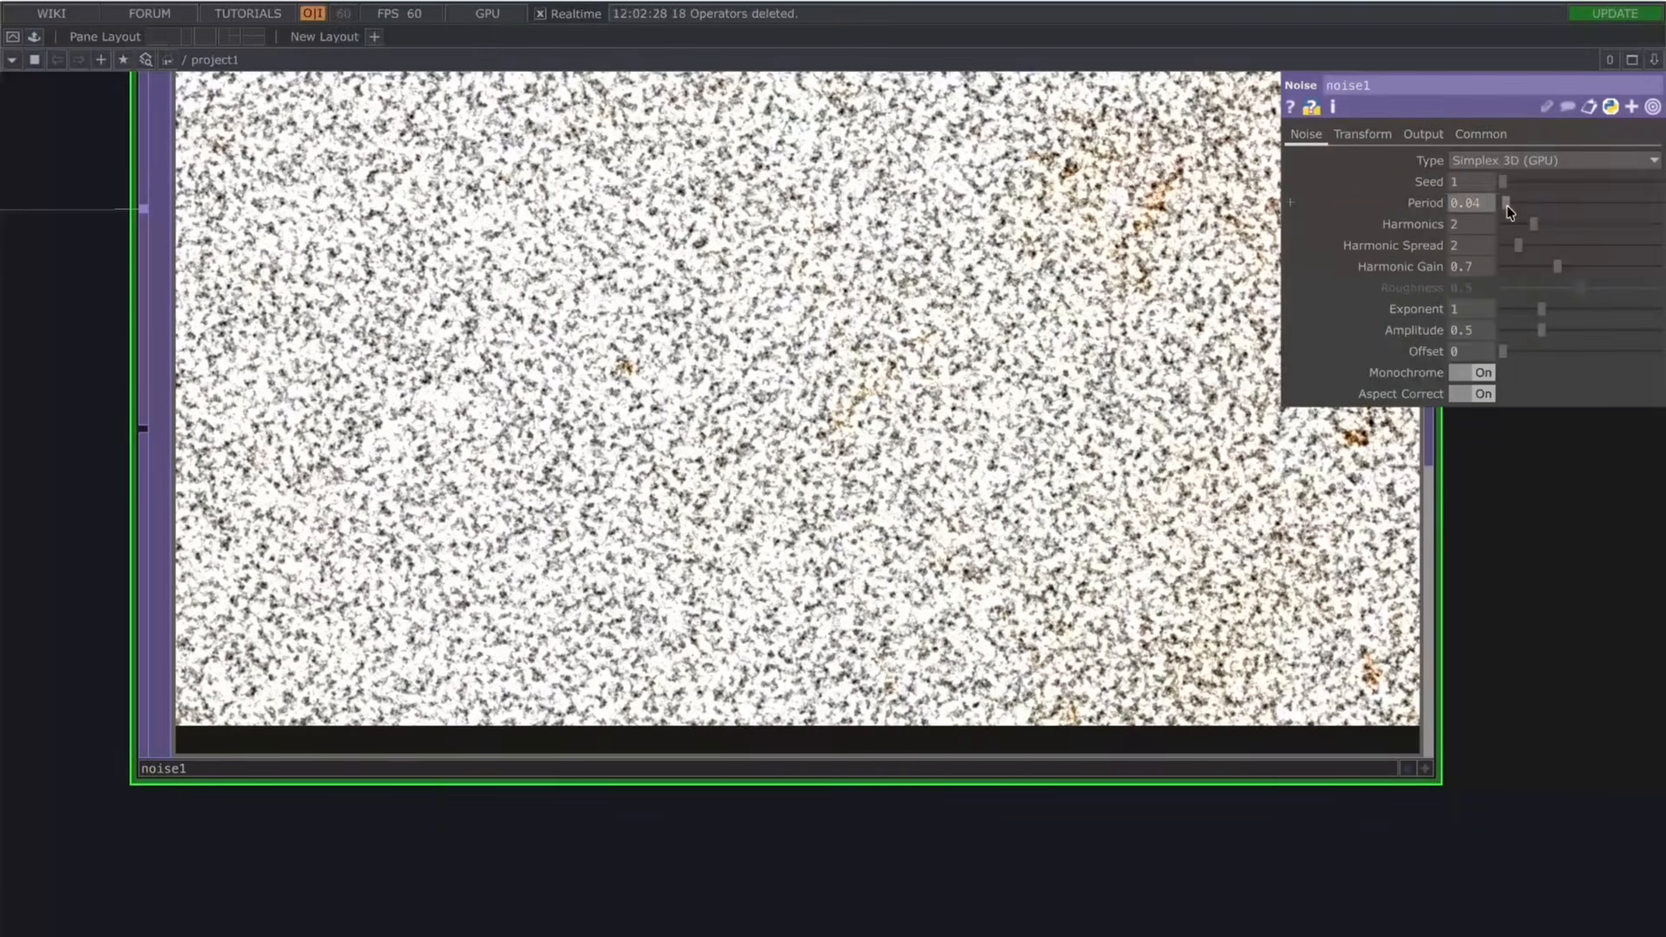
pyautogui.moveTo(1576, 526); pyautogui.dragTo(1363, 536)
pyautogui.scroll(-5, 1349, 524)
pyautogui.moveTo(1425, 483); pyautogui.dragTo(1296, 576)
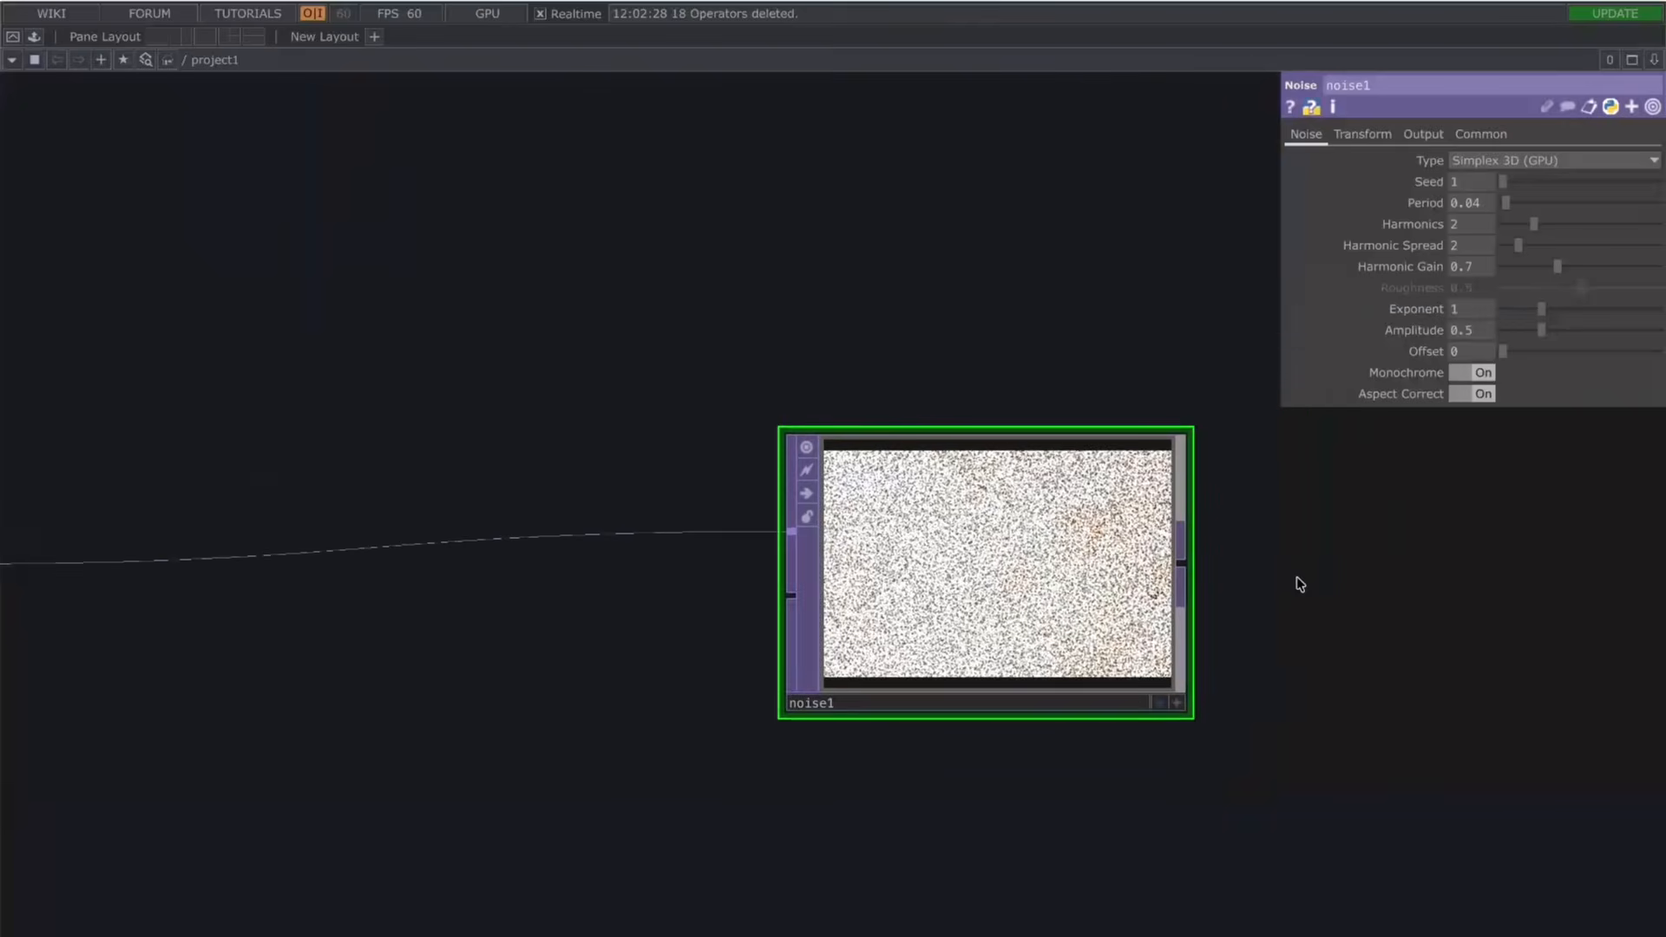
# Step: Set the Noise TOP's amplitude to 0.1 and its exponent to 1.52
pyautogui.scroll(2, 1291, 572)
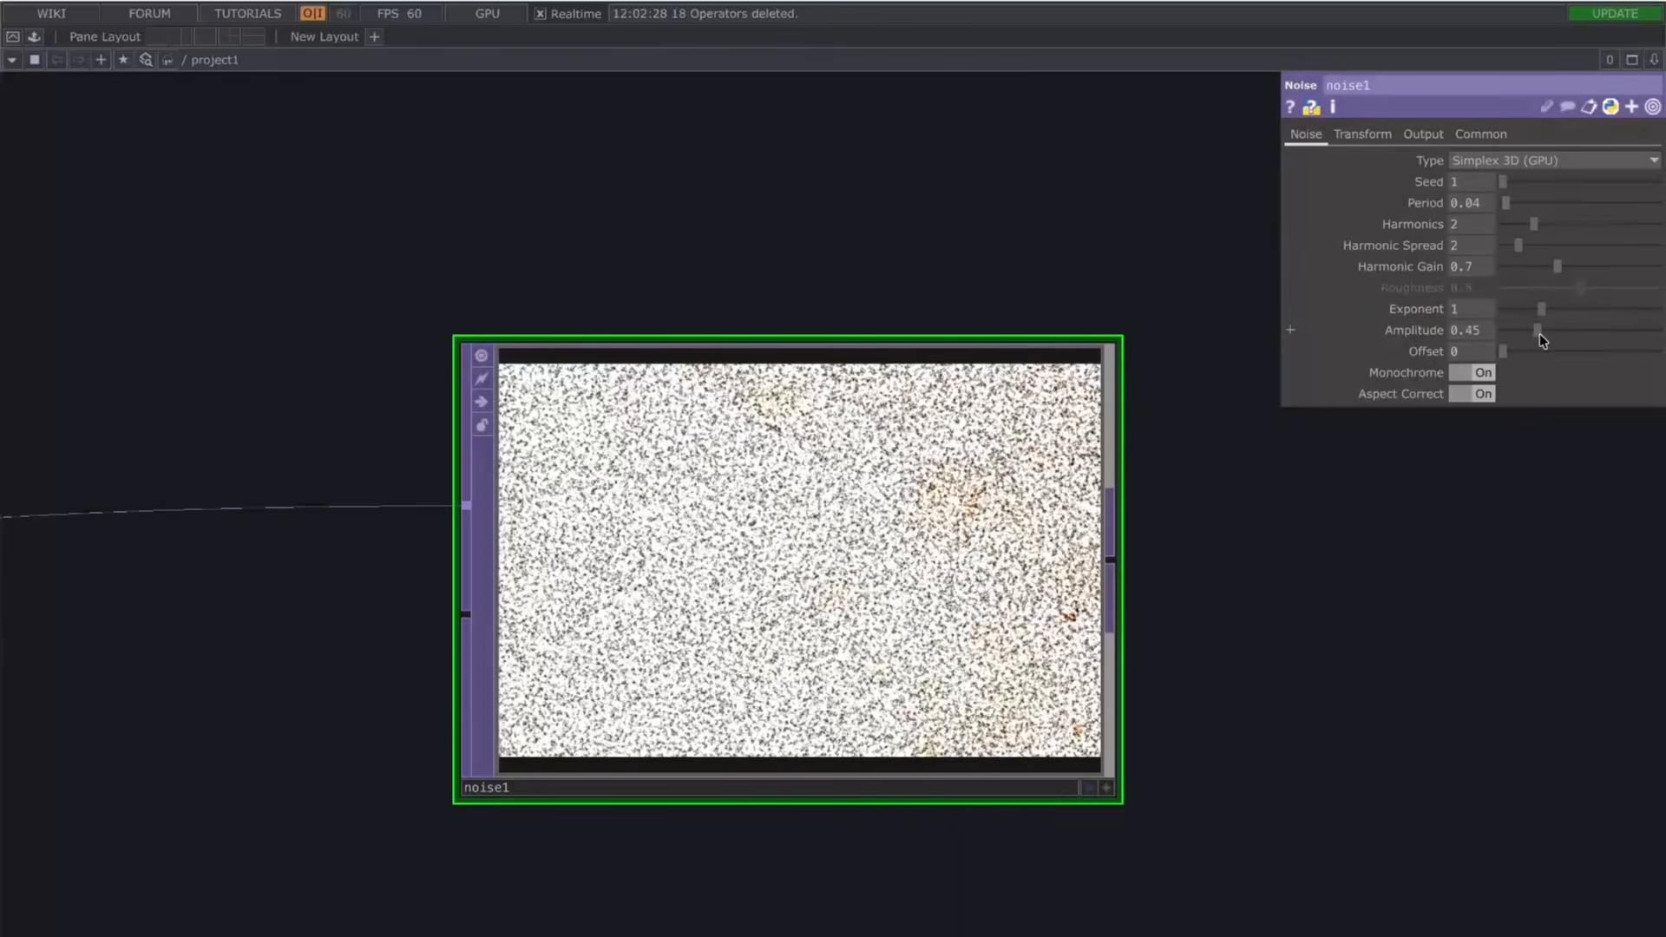
pyautogui.moveTo(1540, 333)
pyautogui.mouseDown()
pyautogui.moveTo(1512, 333)
pyautogui.moveTo(1575, 309)
pyautogui.moveTo(1562, 316)
pyautogui.mouseUp()
pyautogui.scroll(5, 794, 552)
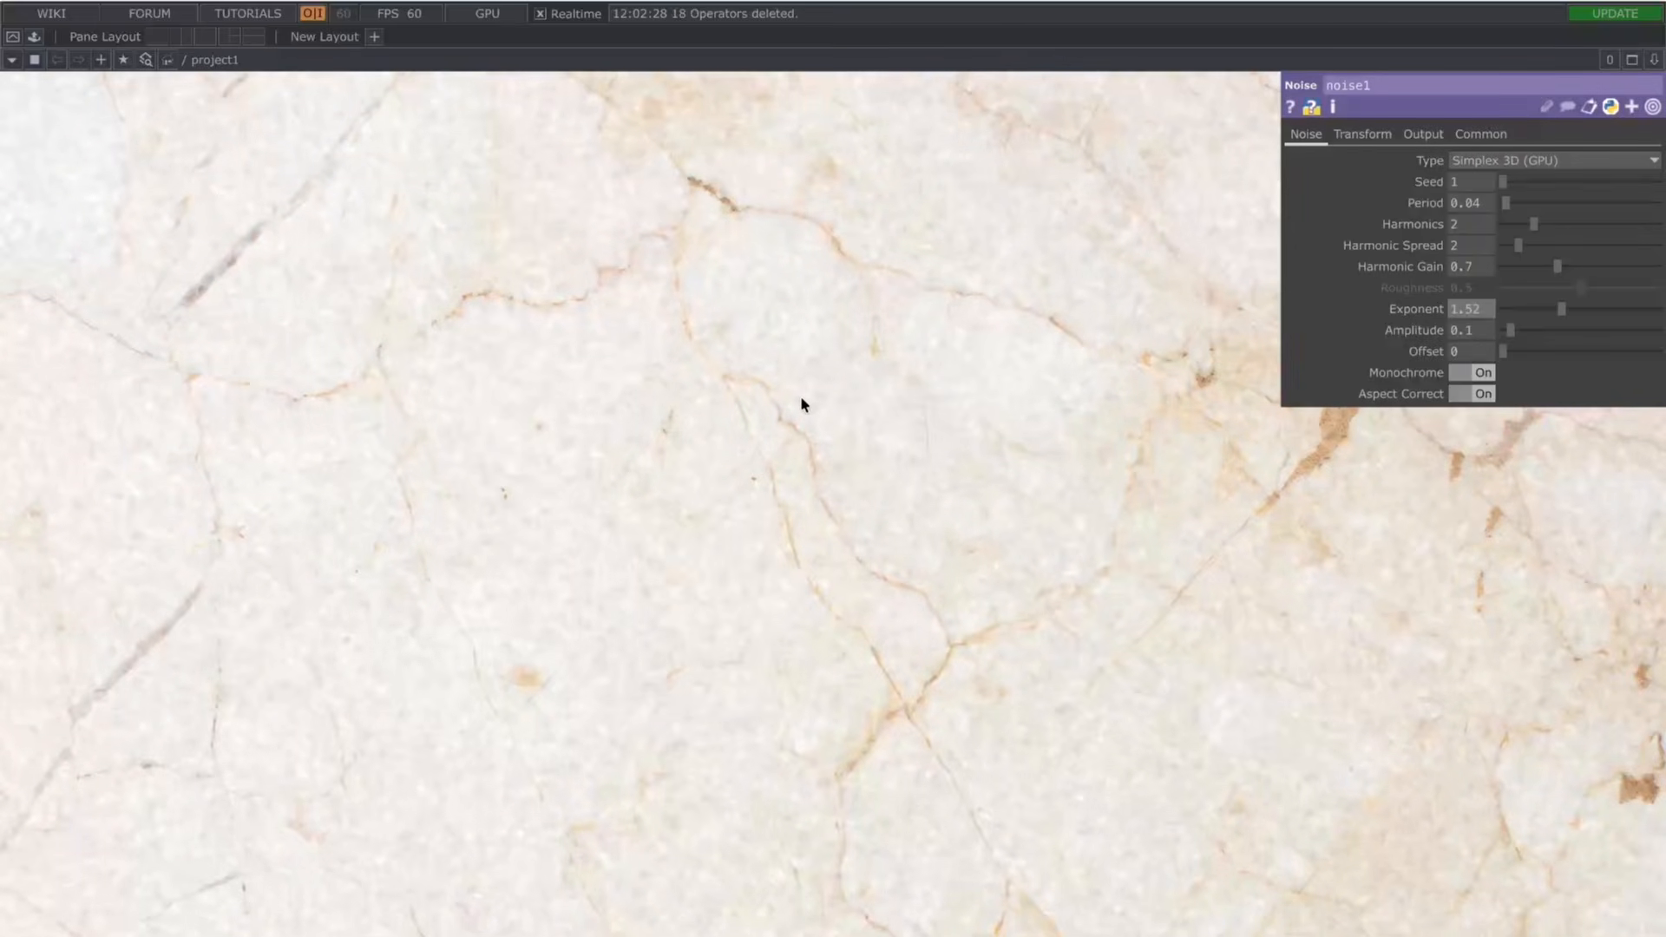
pyautogui.scroll(-5, 801, 400)
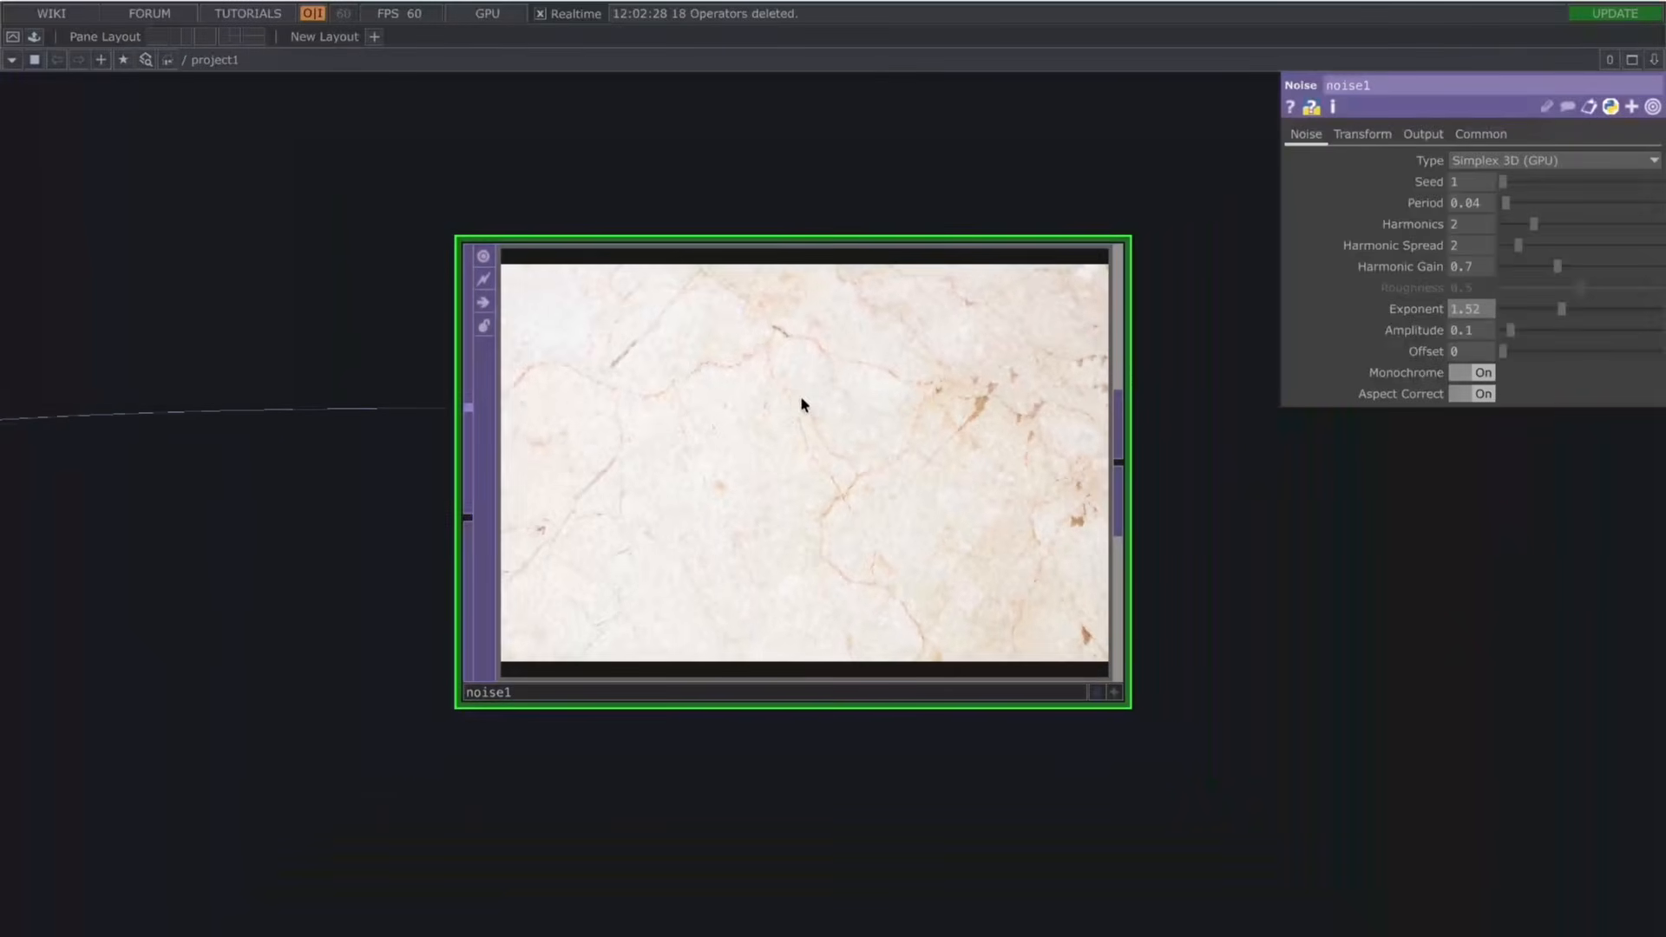
pyautogui.scroll(-4, 802, 401)
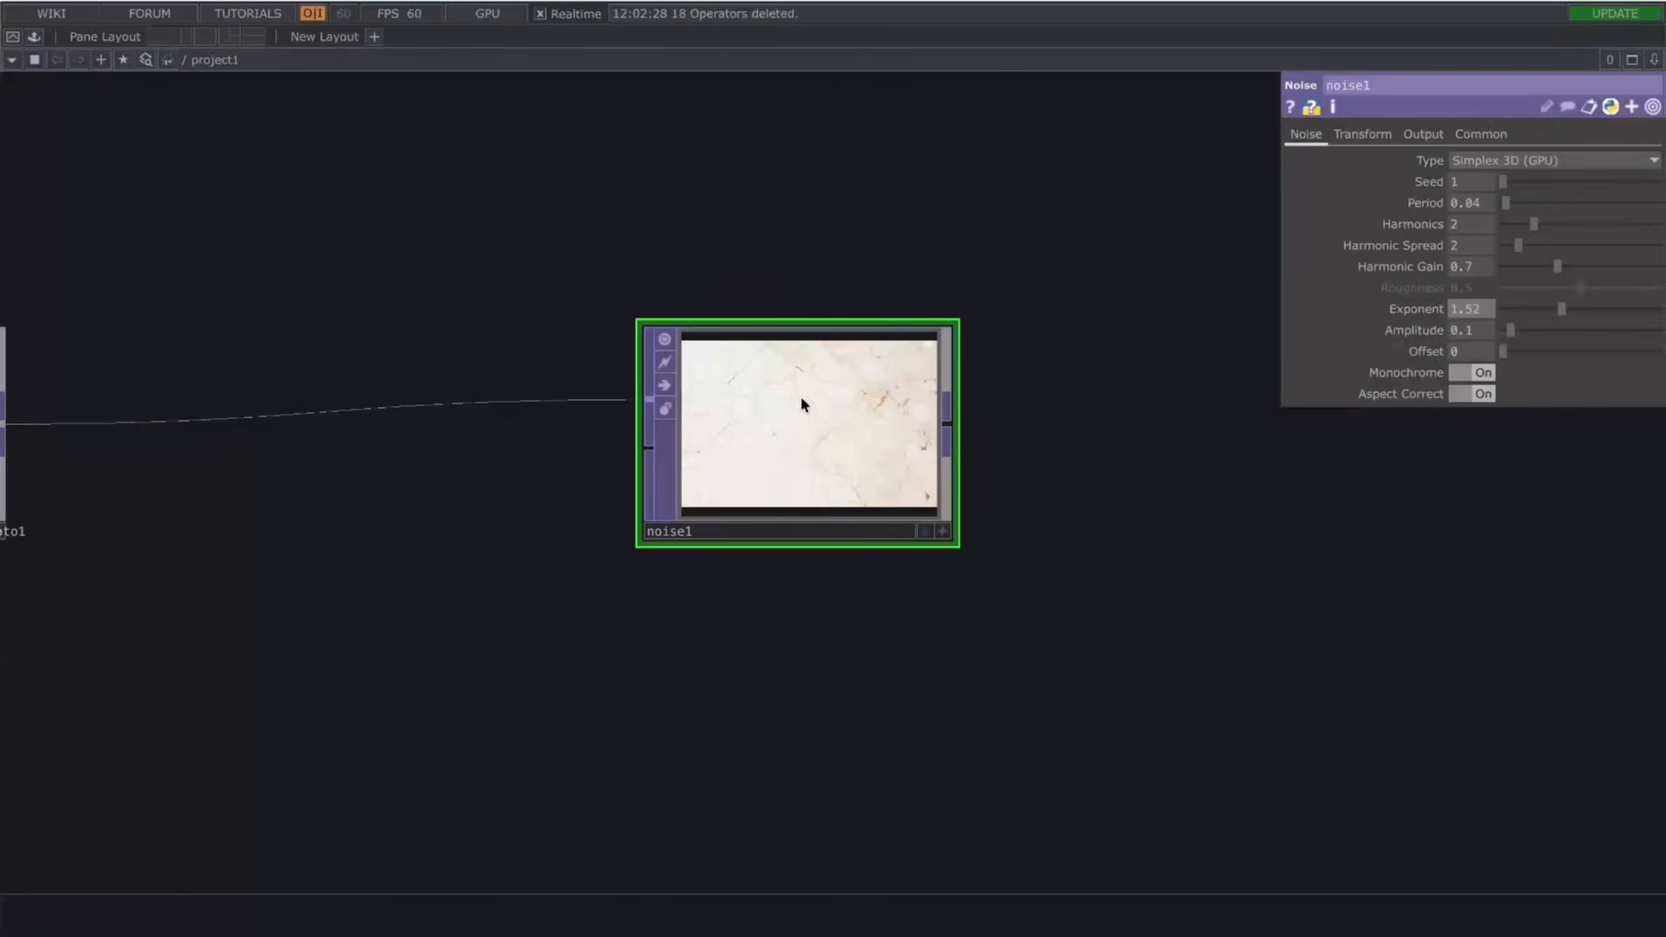
pyautogui.scroll(-3, 868, 453)
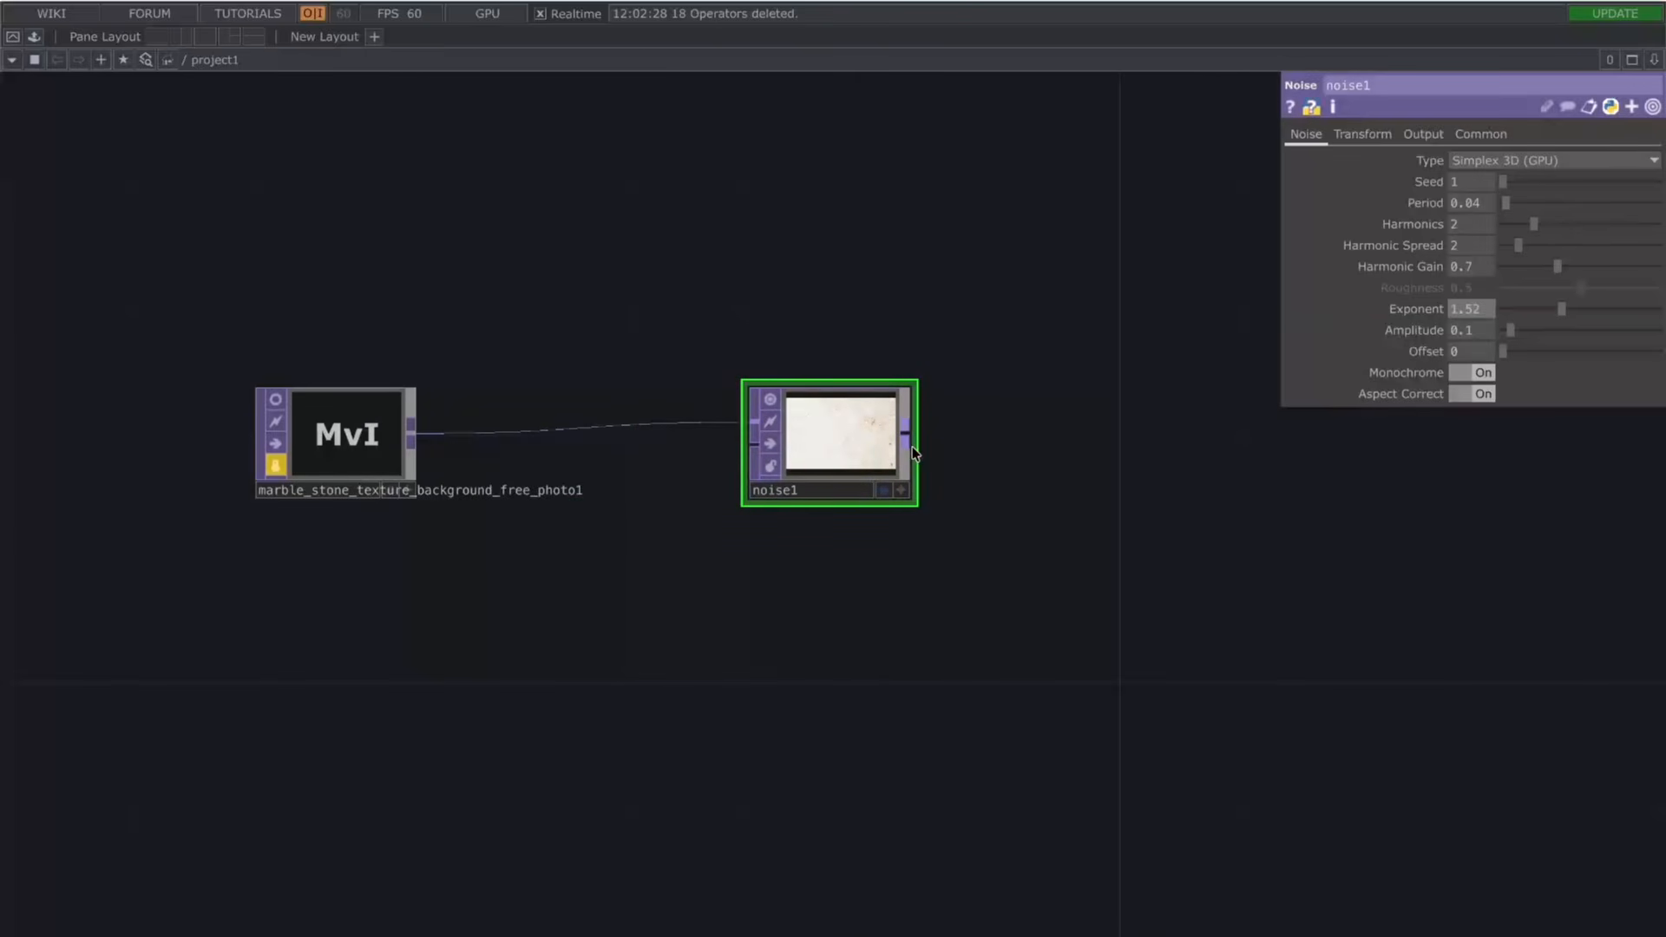
pyautogui.scroll(-2, 912, 453)
pyautogui.moveTo(1006, 451); pyautogui.dragTo(953, 451)
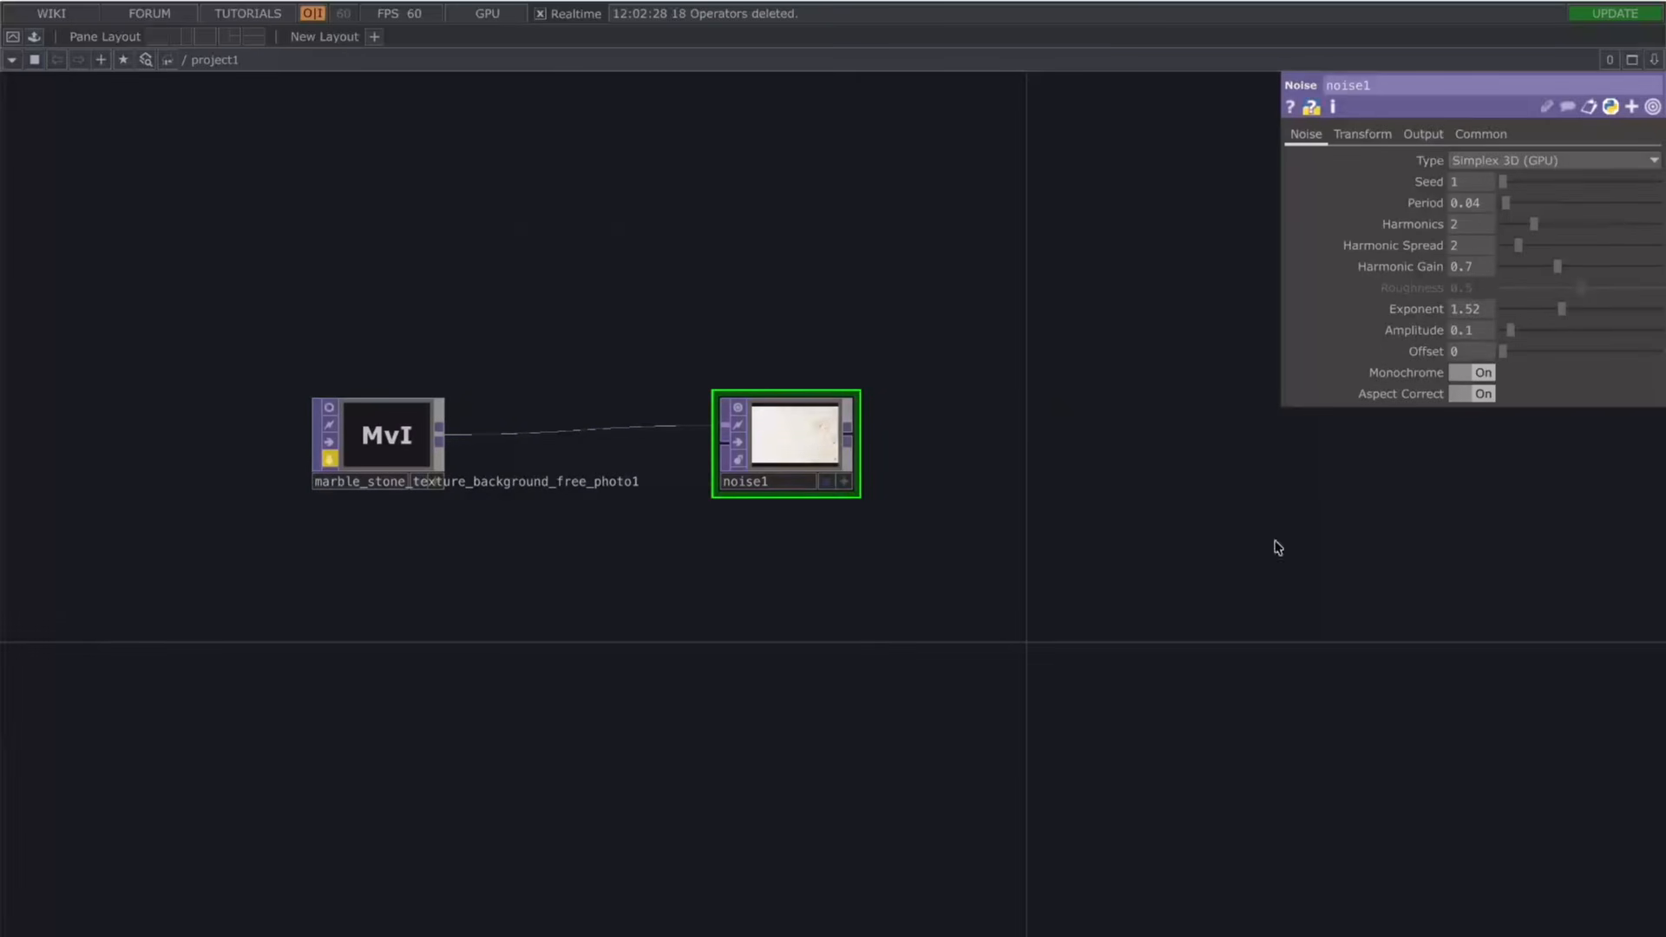
# Step: Move the Noise TOP farther from the Movie File In and open its Common parameters
pyautogui.moveTo(816, 434); pyautogui.dragTo(867, 434)
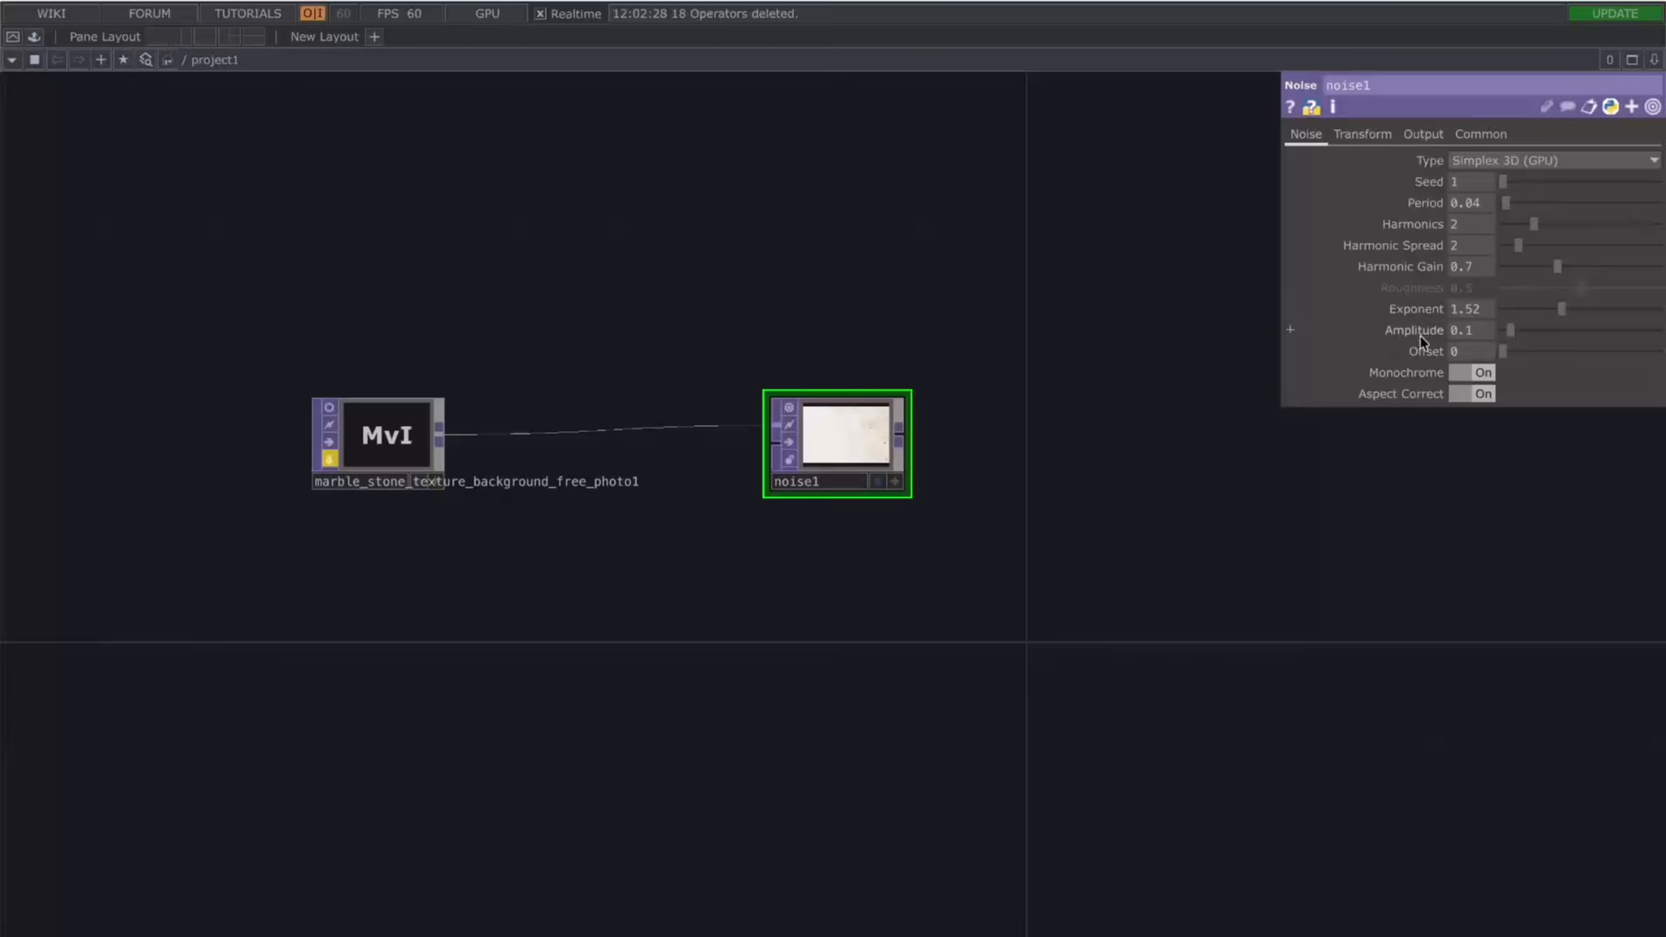
pyautogui.click(1484, 135)
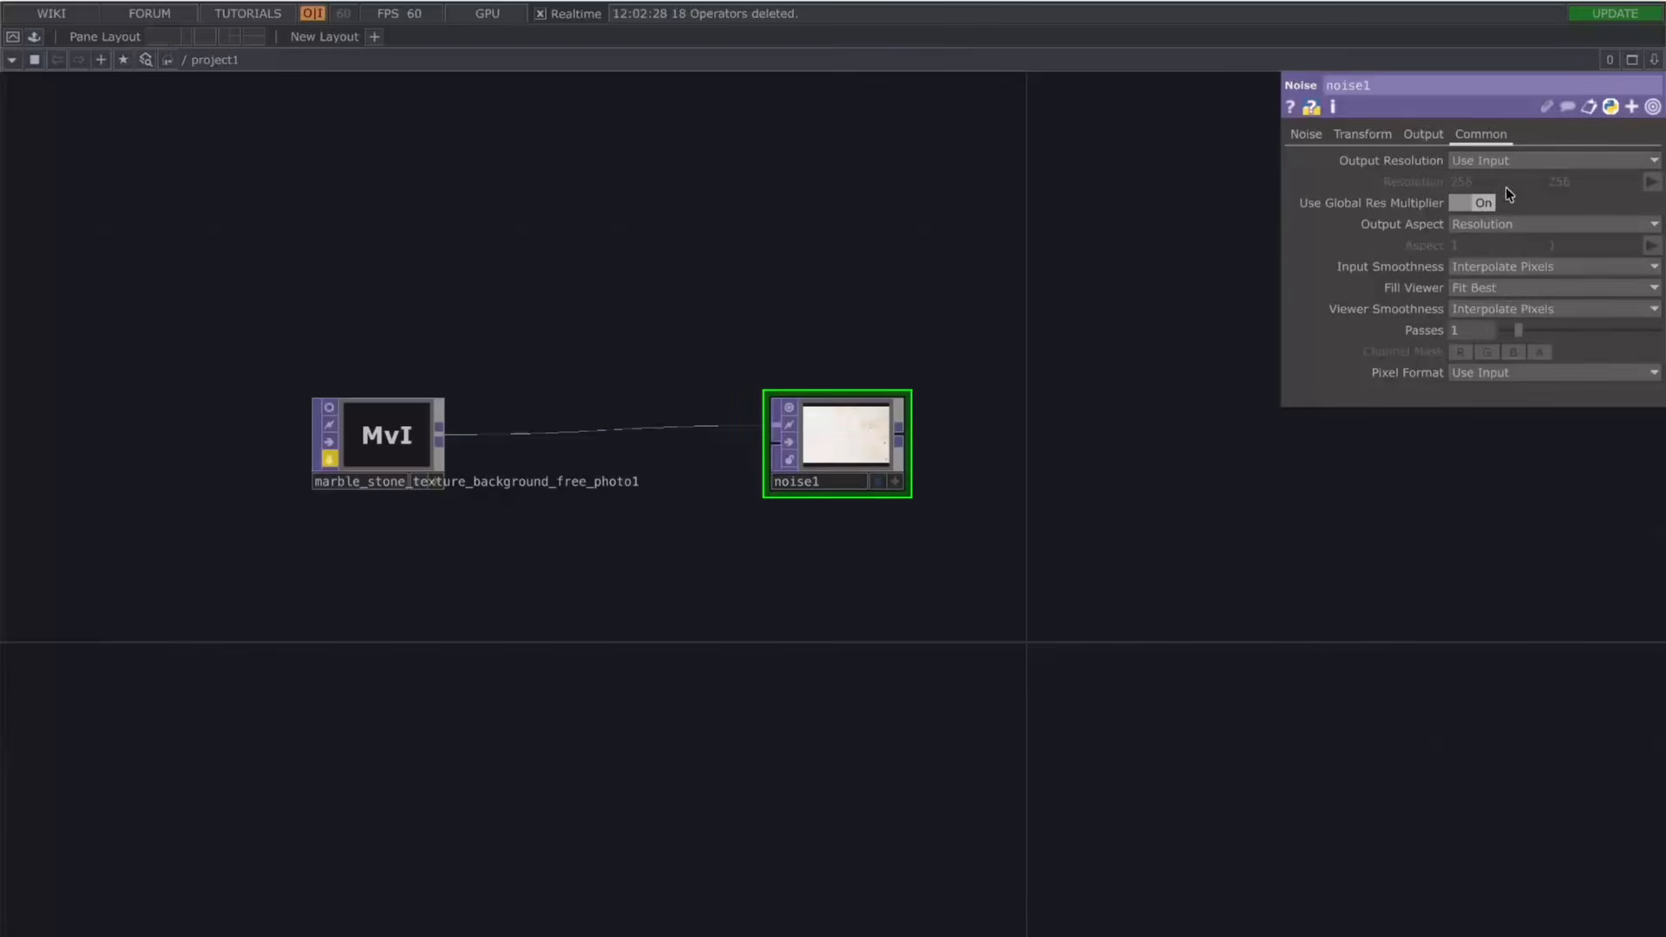
pyautogui.rightClick(579, 431)
pyautogui.click(611, 409)
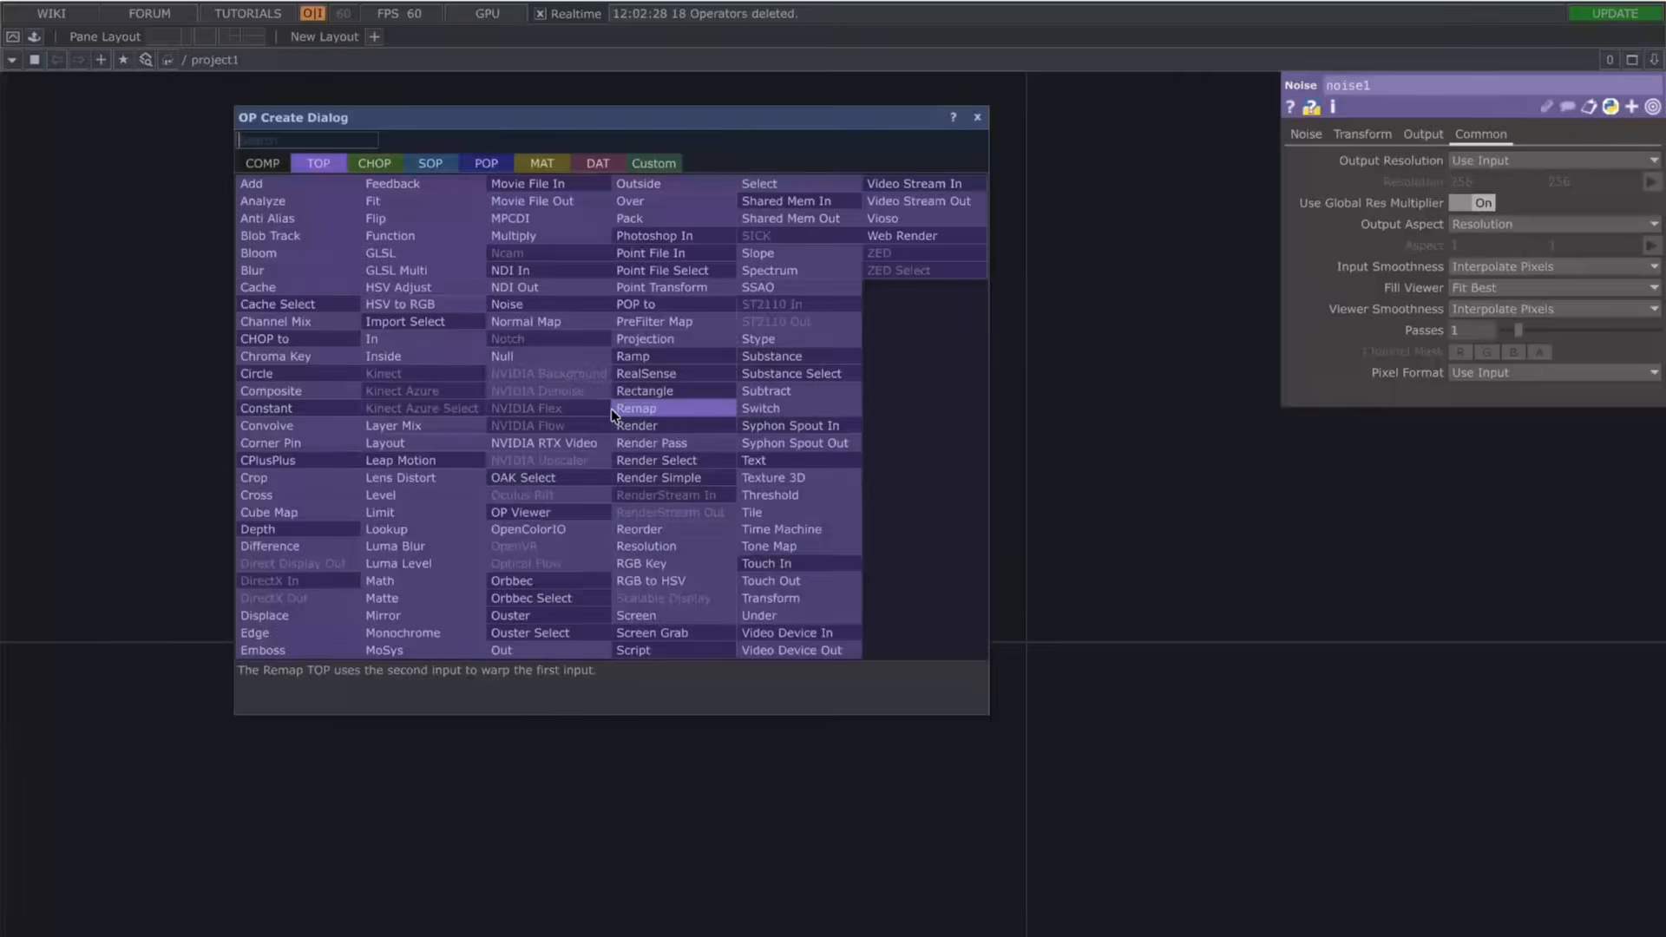
pyautogui.press('Escape')
pyautogui.click(609, 423)
pyautogui.hotkey('ctrl', 'z')
# Step: Insert a Fit TOP on the wire between the marble Movie File In and the Noise TOP
pyautogui.rightClick(588, 431)
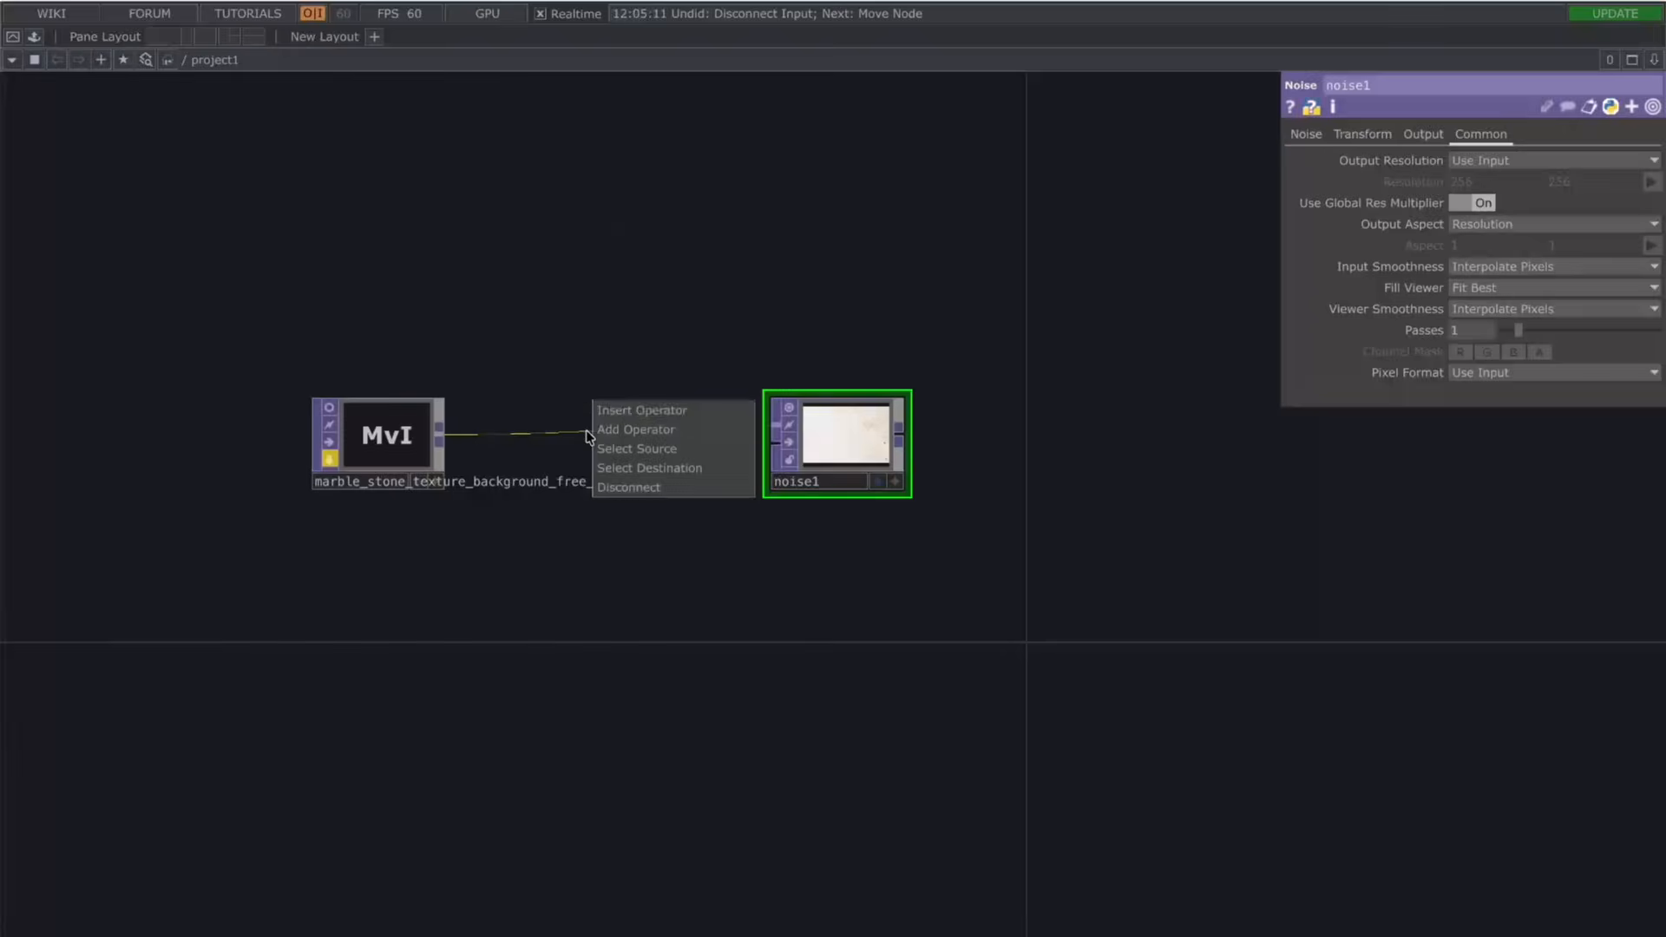
pyautogui.click(611, 409)
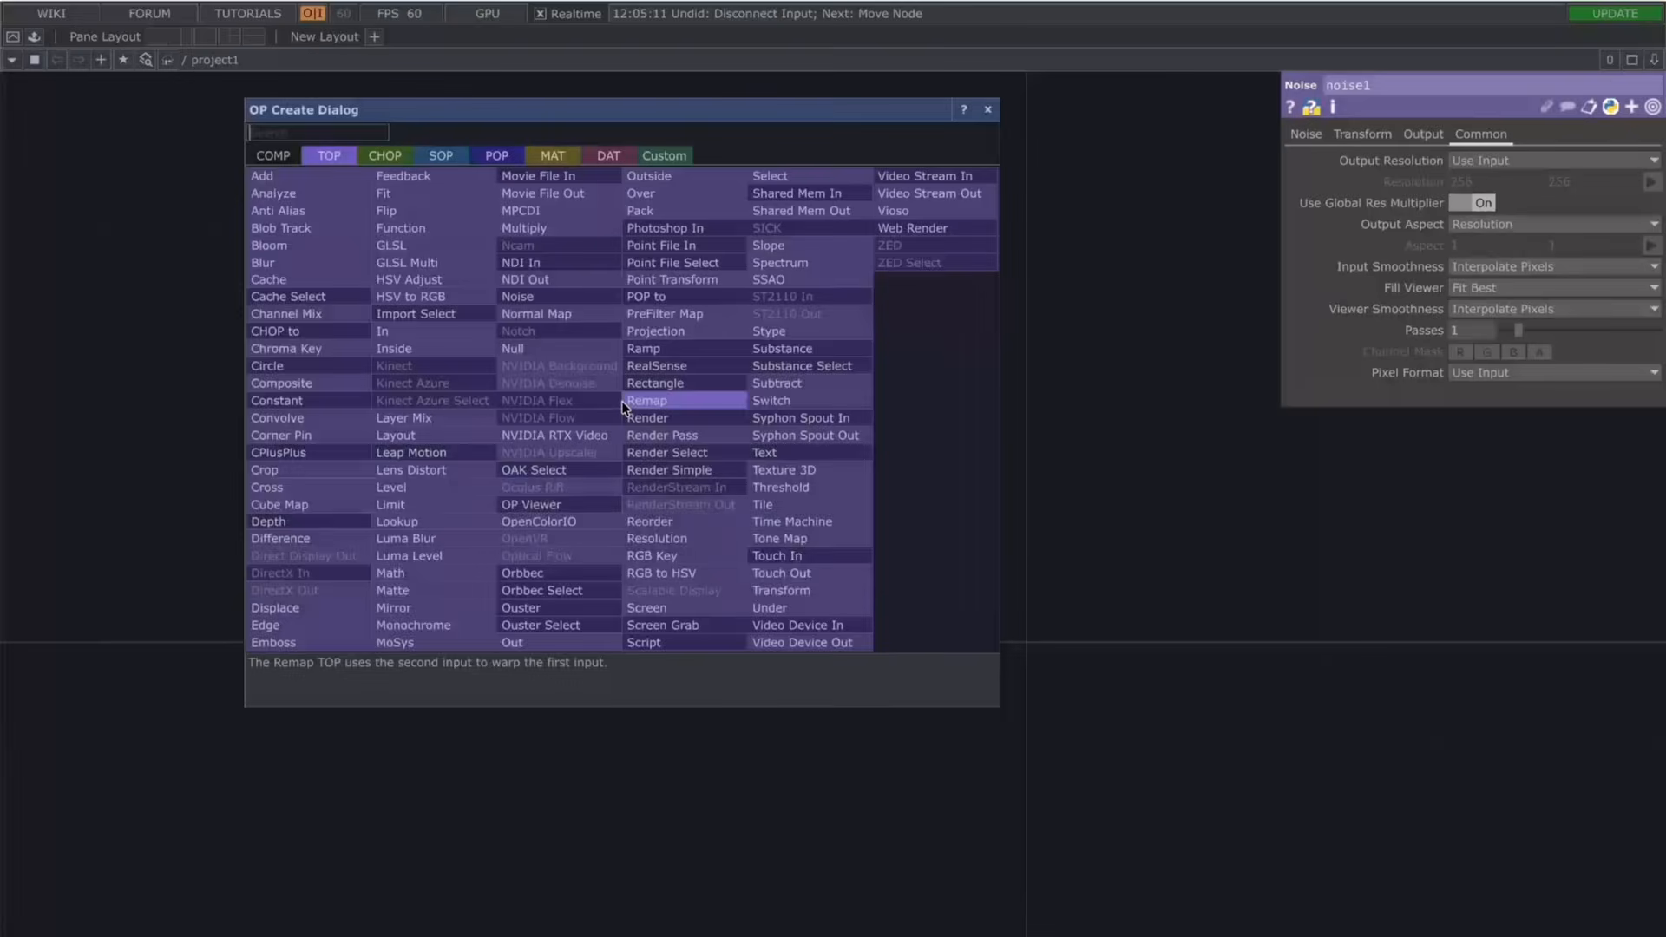
pyautogui.click(434, 195)
pyautogui.scroll(5, 554, 509)
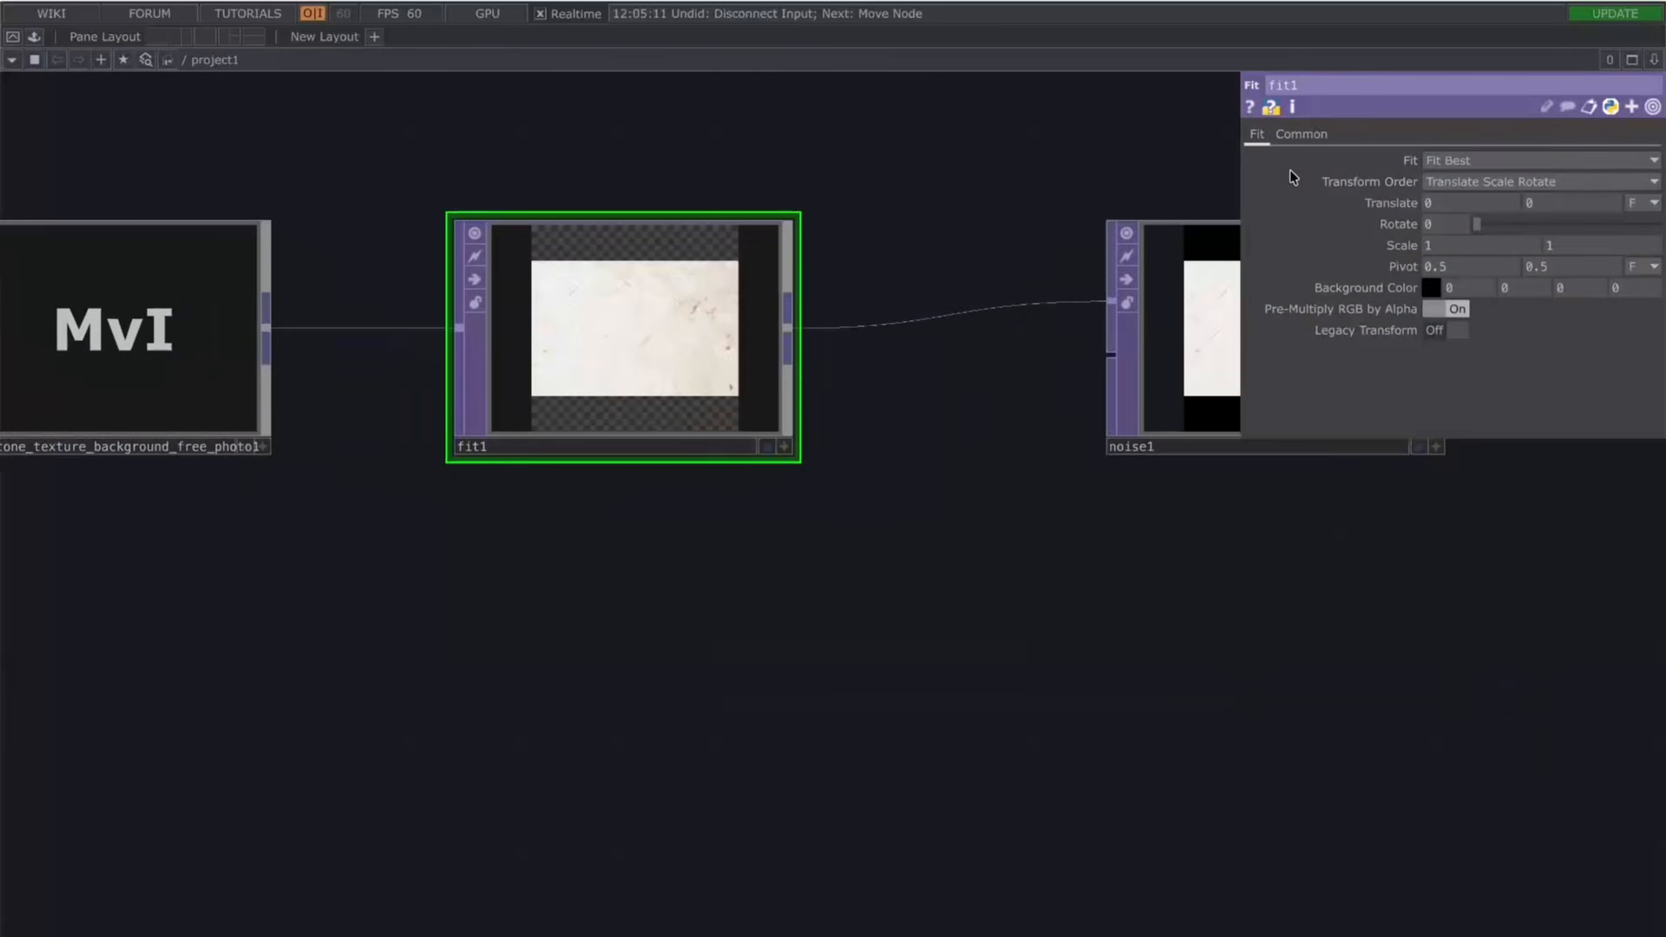
# Step: Check the Fit TOP's Common parameters and try the Fill mode on the marble texture
pyautogui.click(1301, 134)
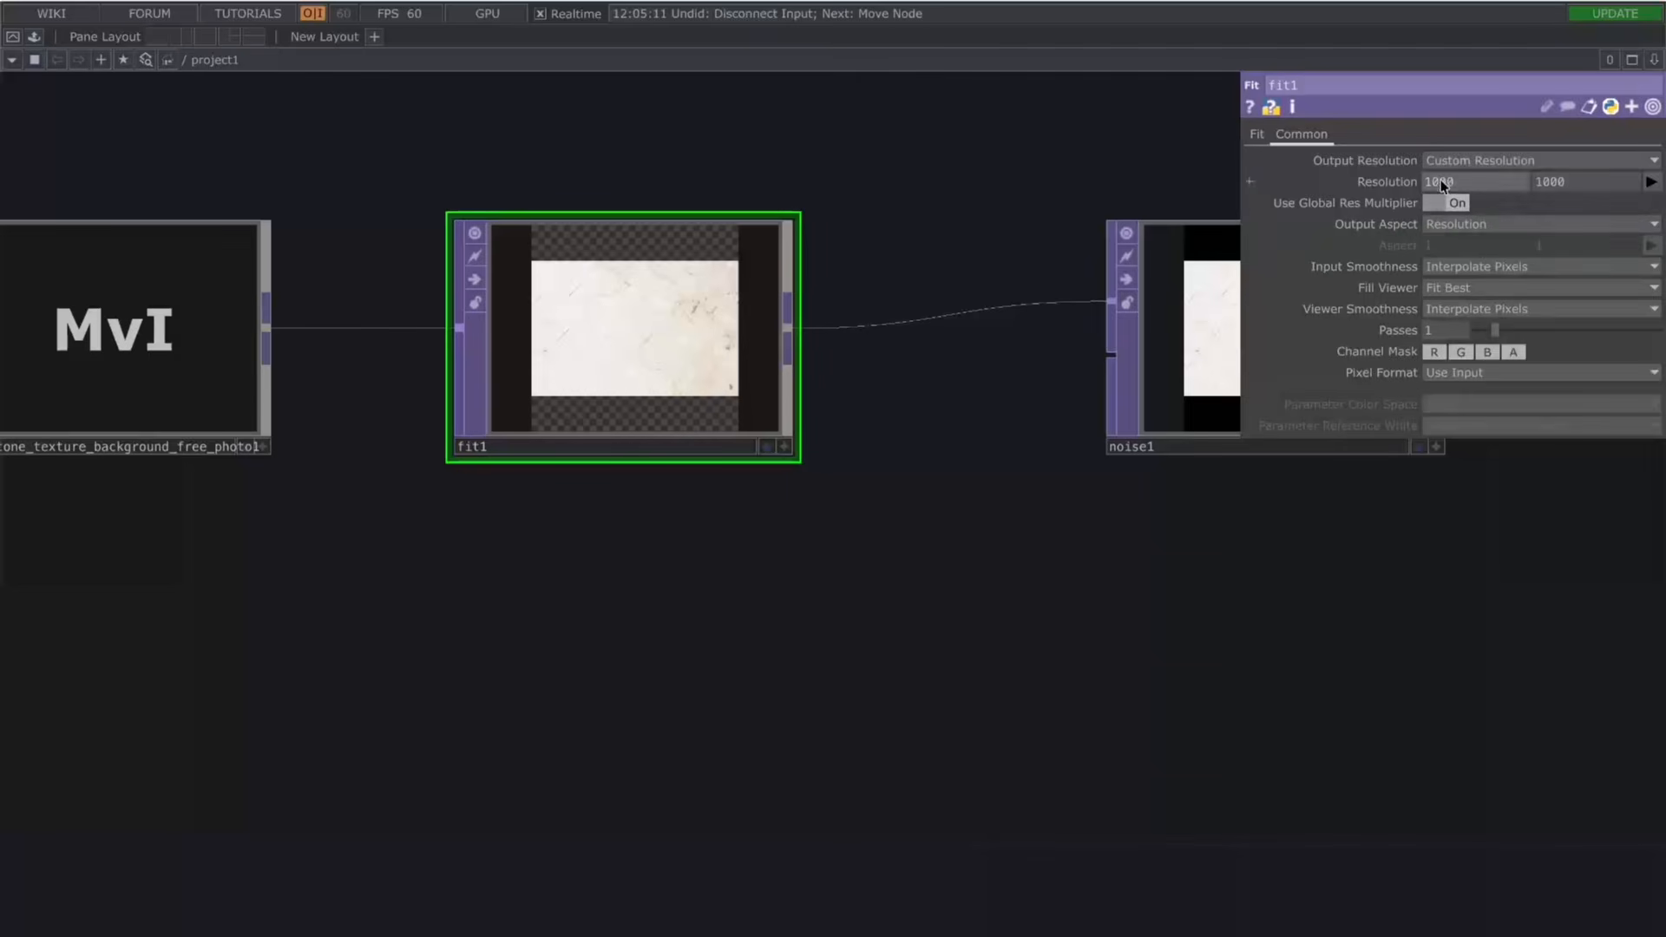
pyautogui.click(1257, 133)
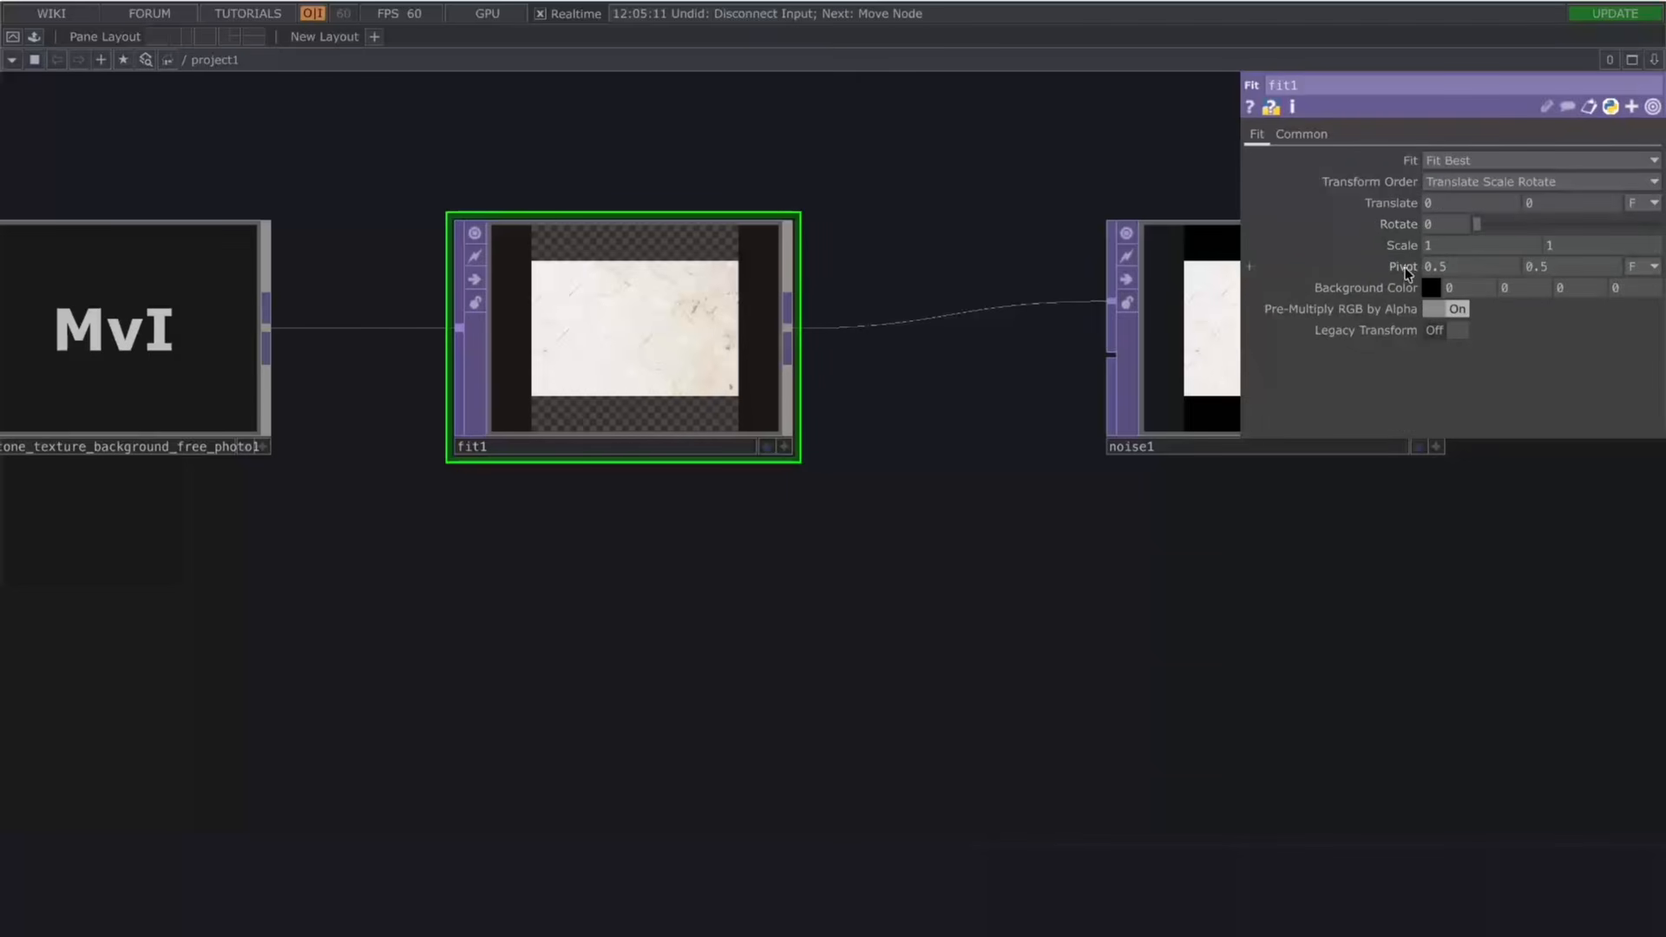
pyautogui.click(1474, 158)
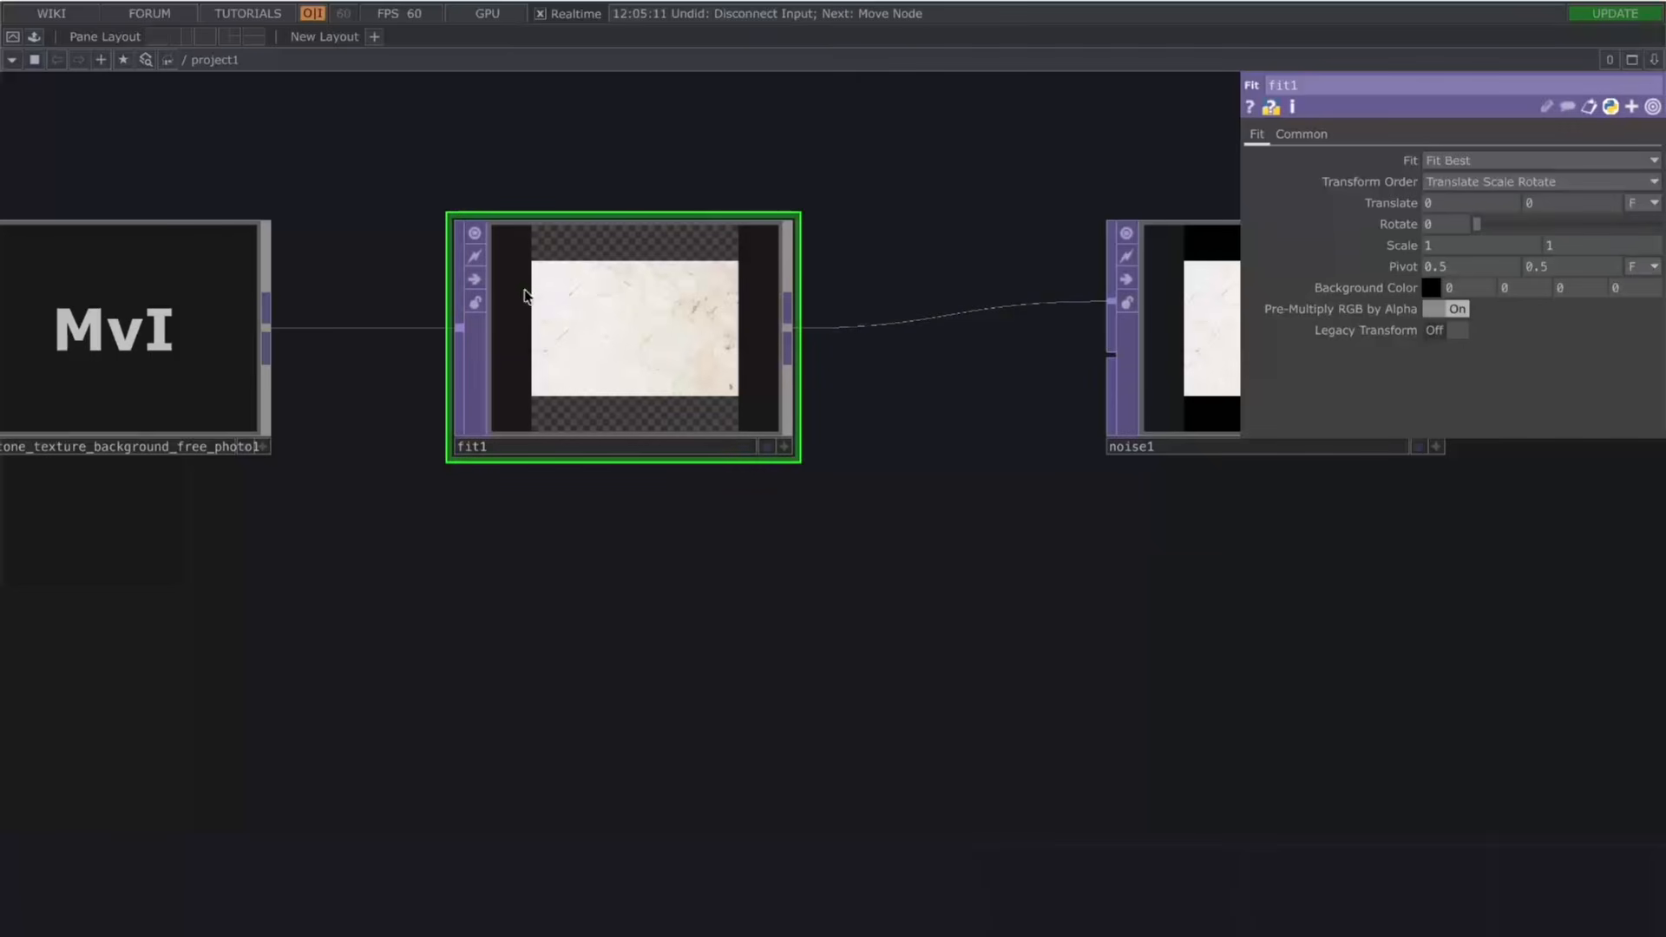
pyautogui.click(1463, 160)
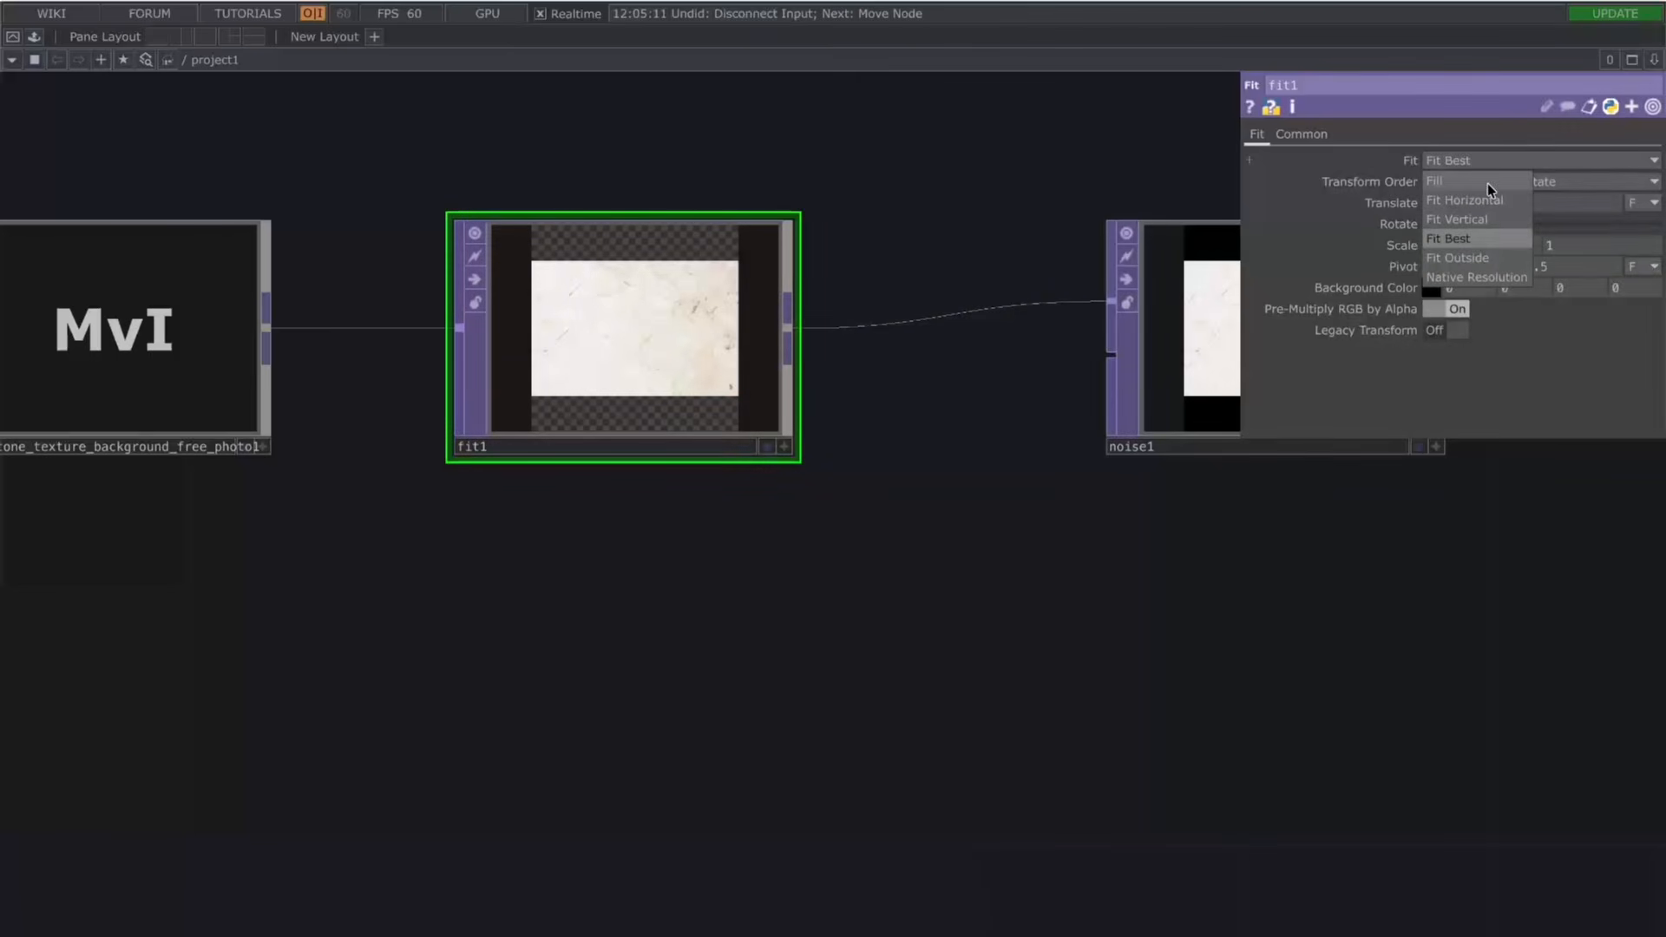
pyautogui.click(1488, 182)
pyautogui.scroll(3, 956, 439)
pyautogui.scroll(3, 707, 357)
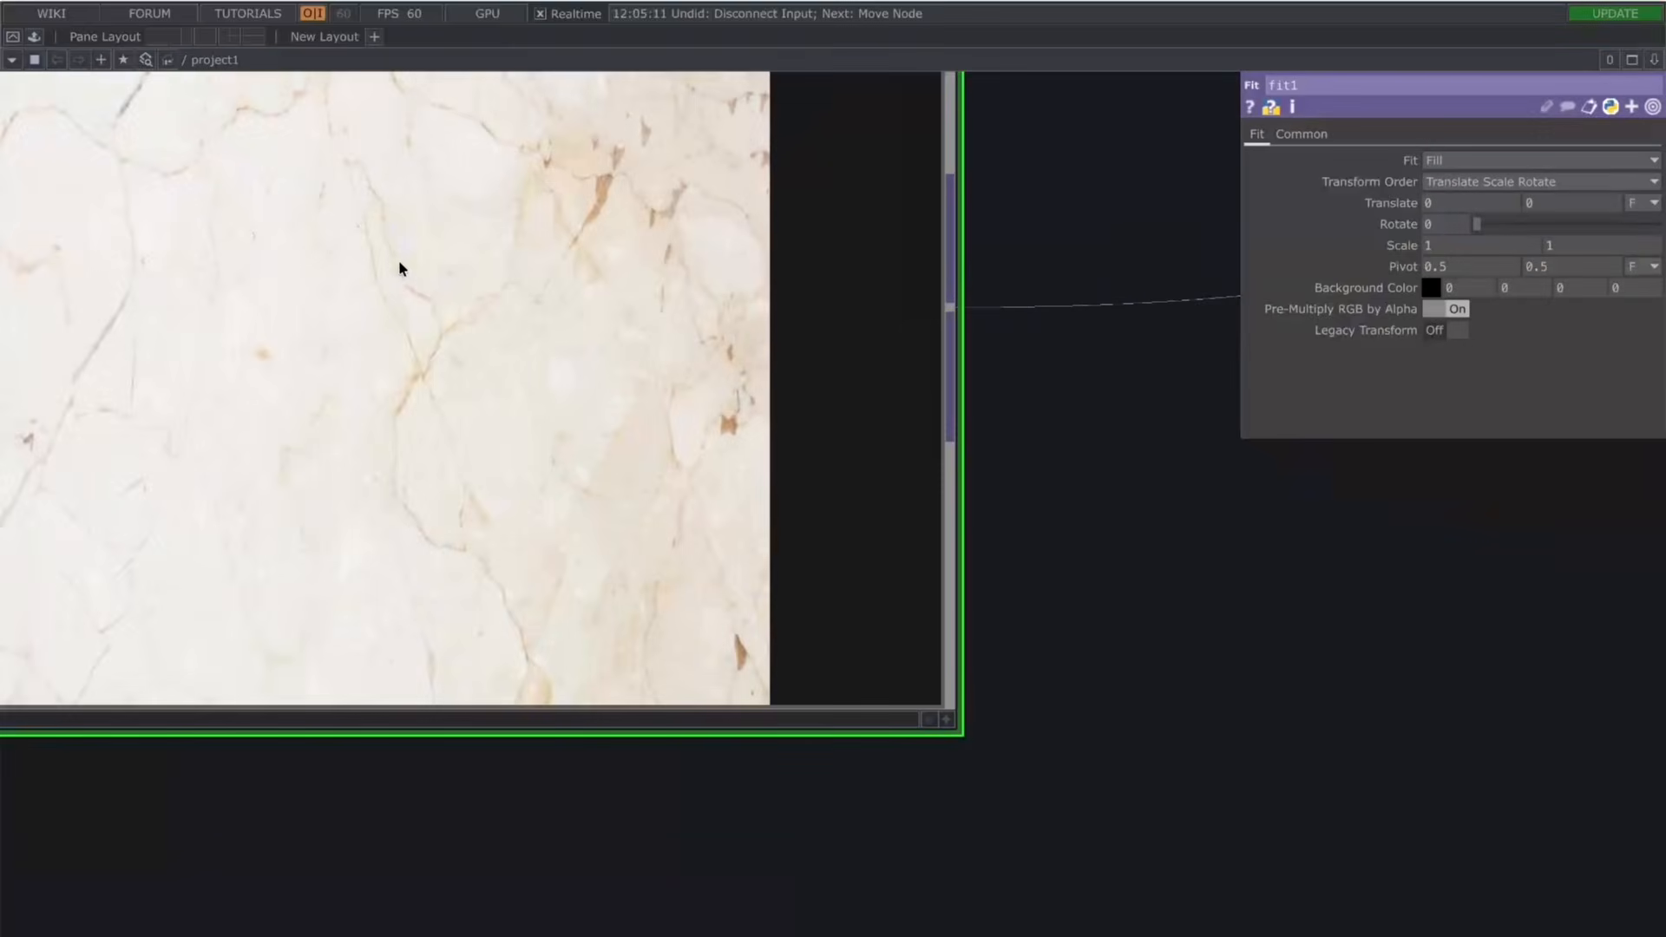
pyautogui.moveTo(994, 550); pyautogui.dragTo(1328, 754)
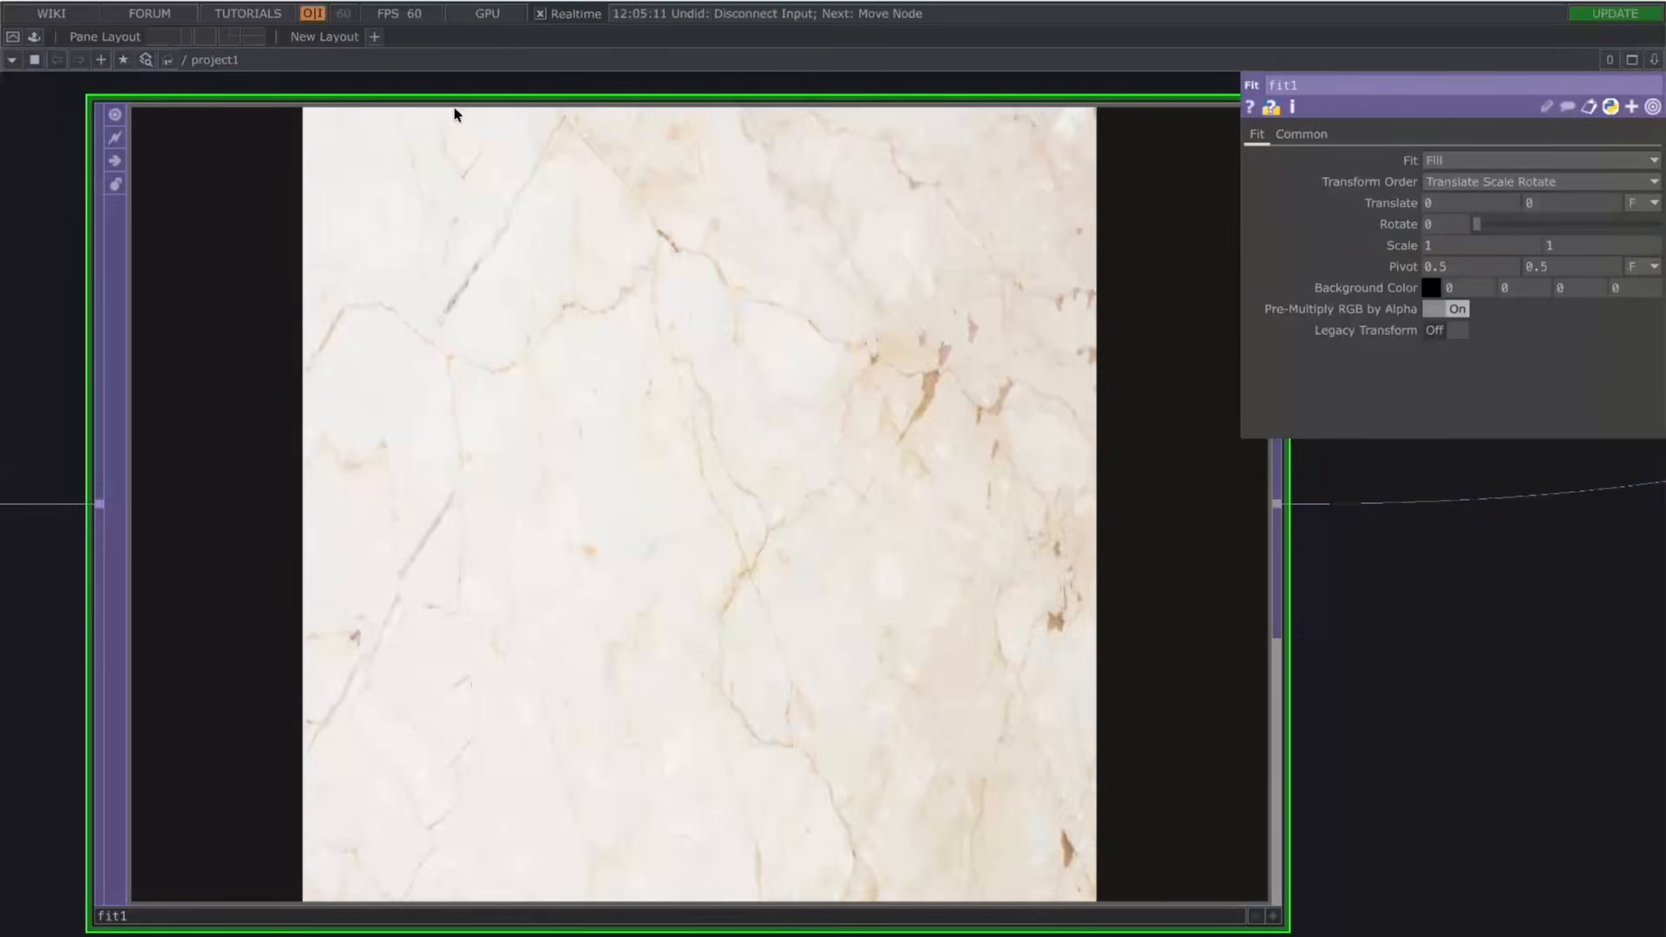
# Step: Set the Fit TOP's fit mode to Fit Outside
pyautogui.click(1441, 160)
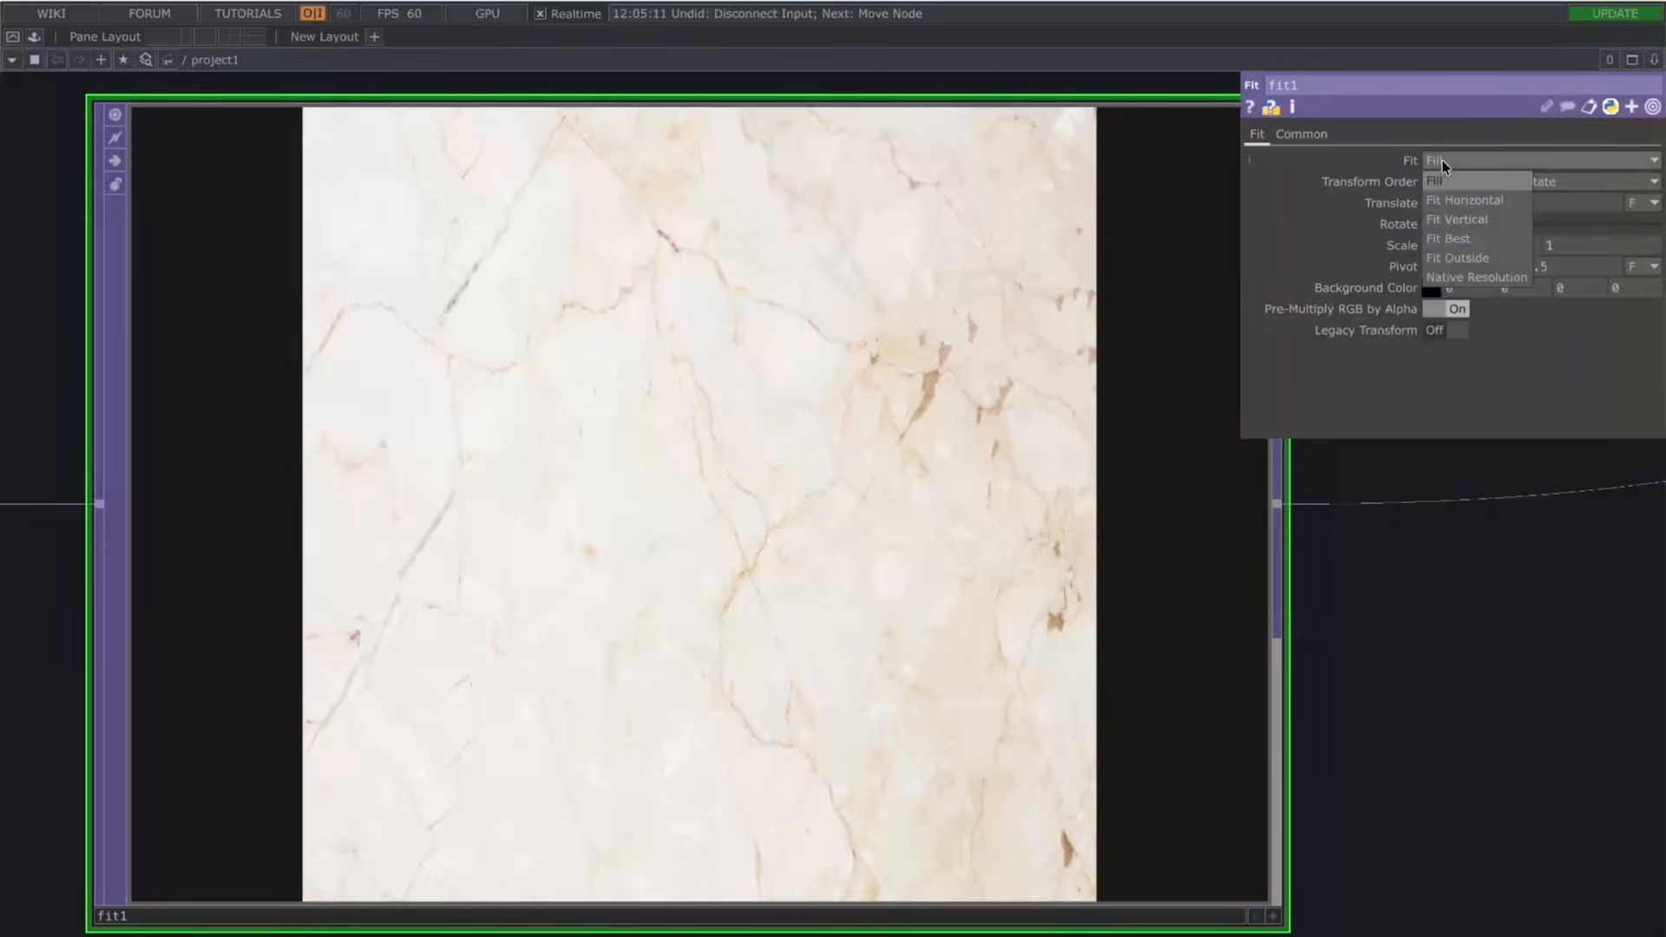
pyautogui.click(1460, 259)
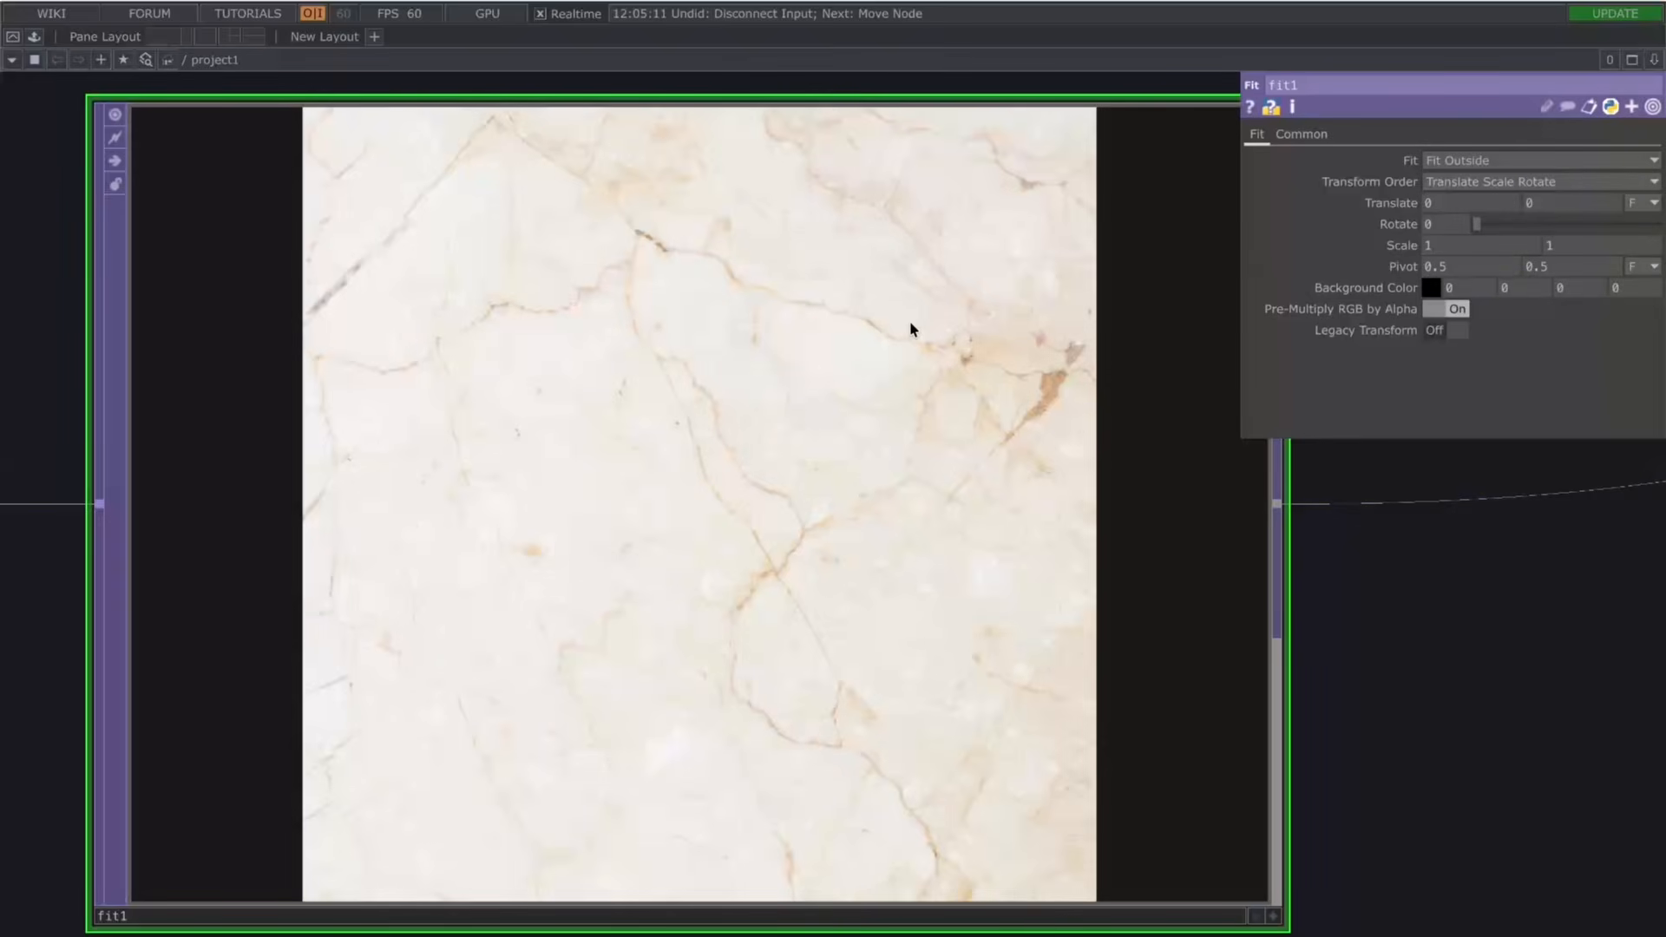
pyautogui.scroll(-3, 912, 327)
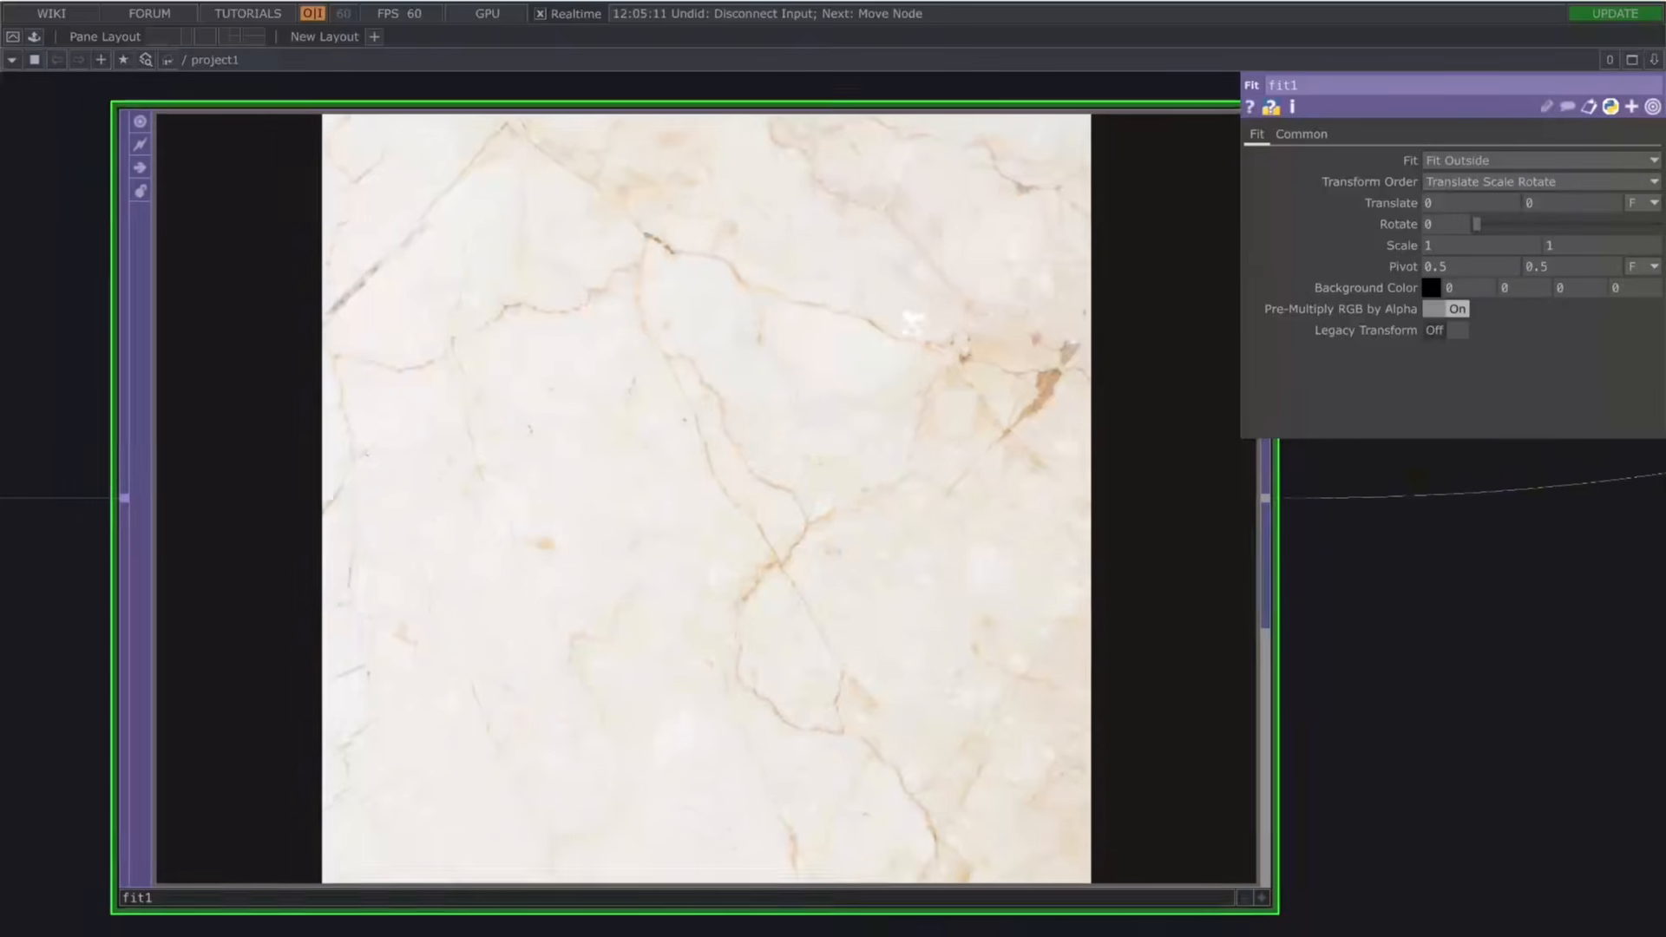
pyautogui.scroll(-5, 775, 191)
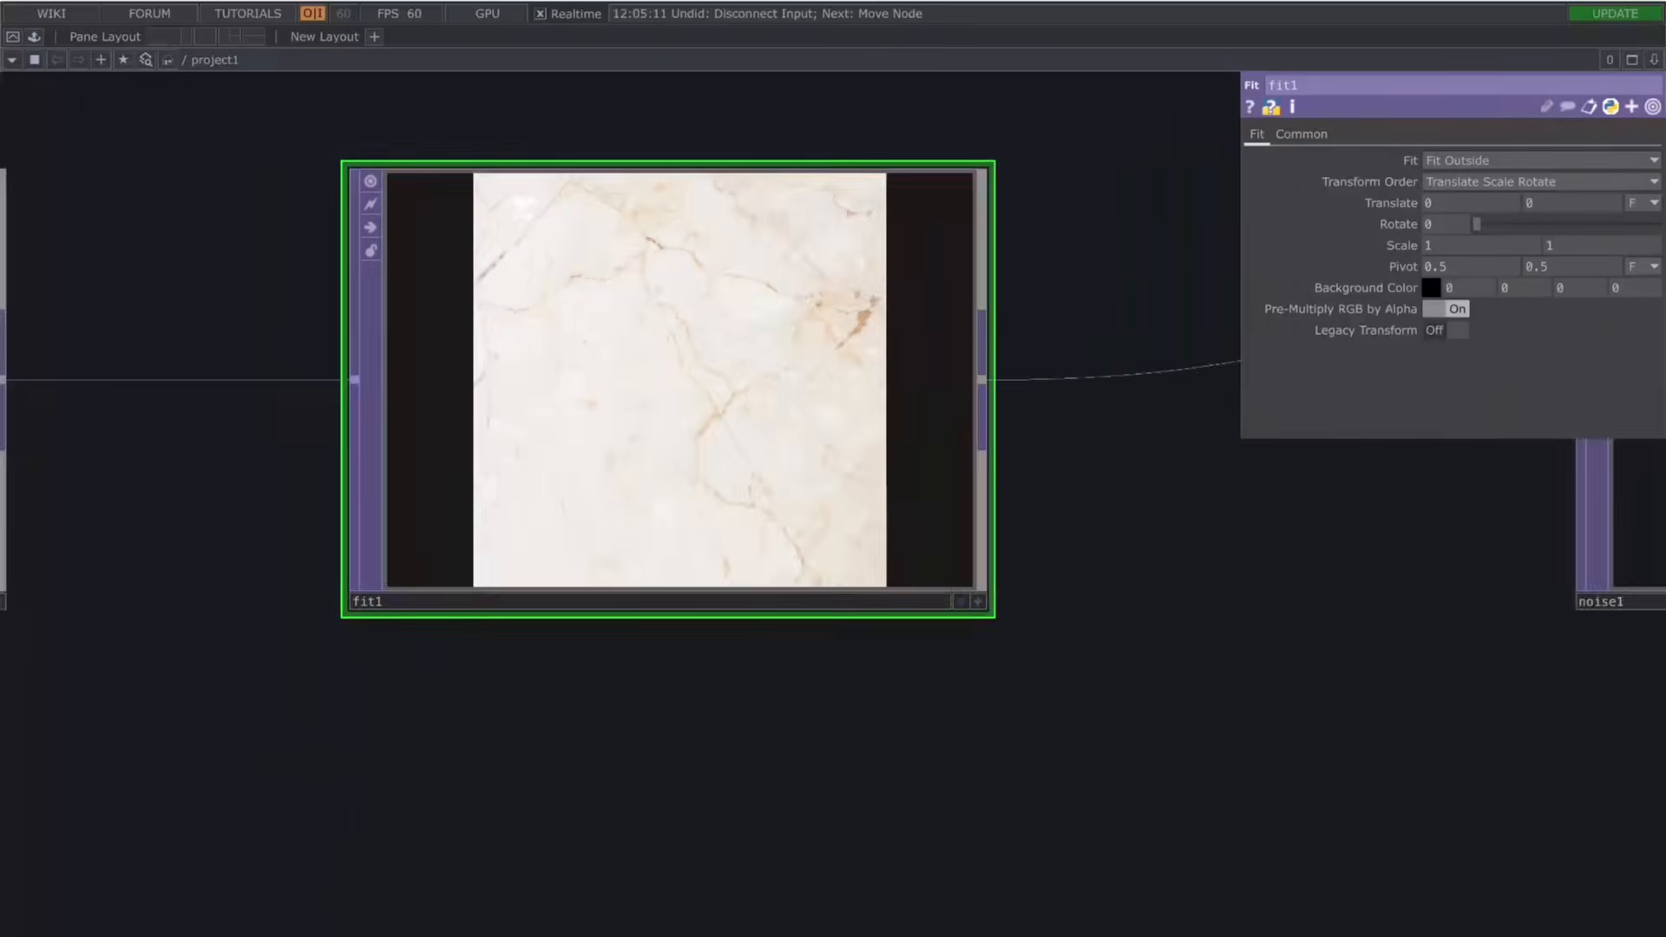
# Step: Add a Text TOP after the Noise TOP and line it up with the chain
pyautogui.moveTo(886, 555); pyautogui.dragTo(661, 555)
pyautogui.scroll(-4, 720, 555)
pyautogui.scroll(2, 404, 435)
pyautogui.moveTo(877, 597); pyautogui.dragTo(785, 596)
pyautogui.scroll(-1, 785, 598)
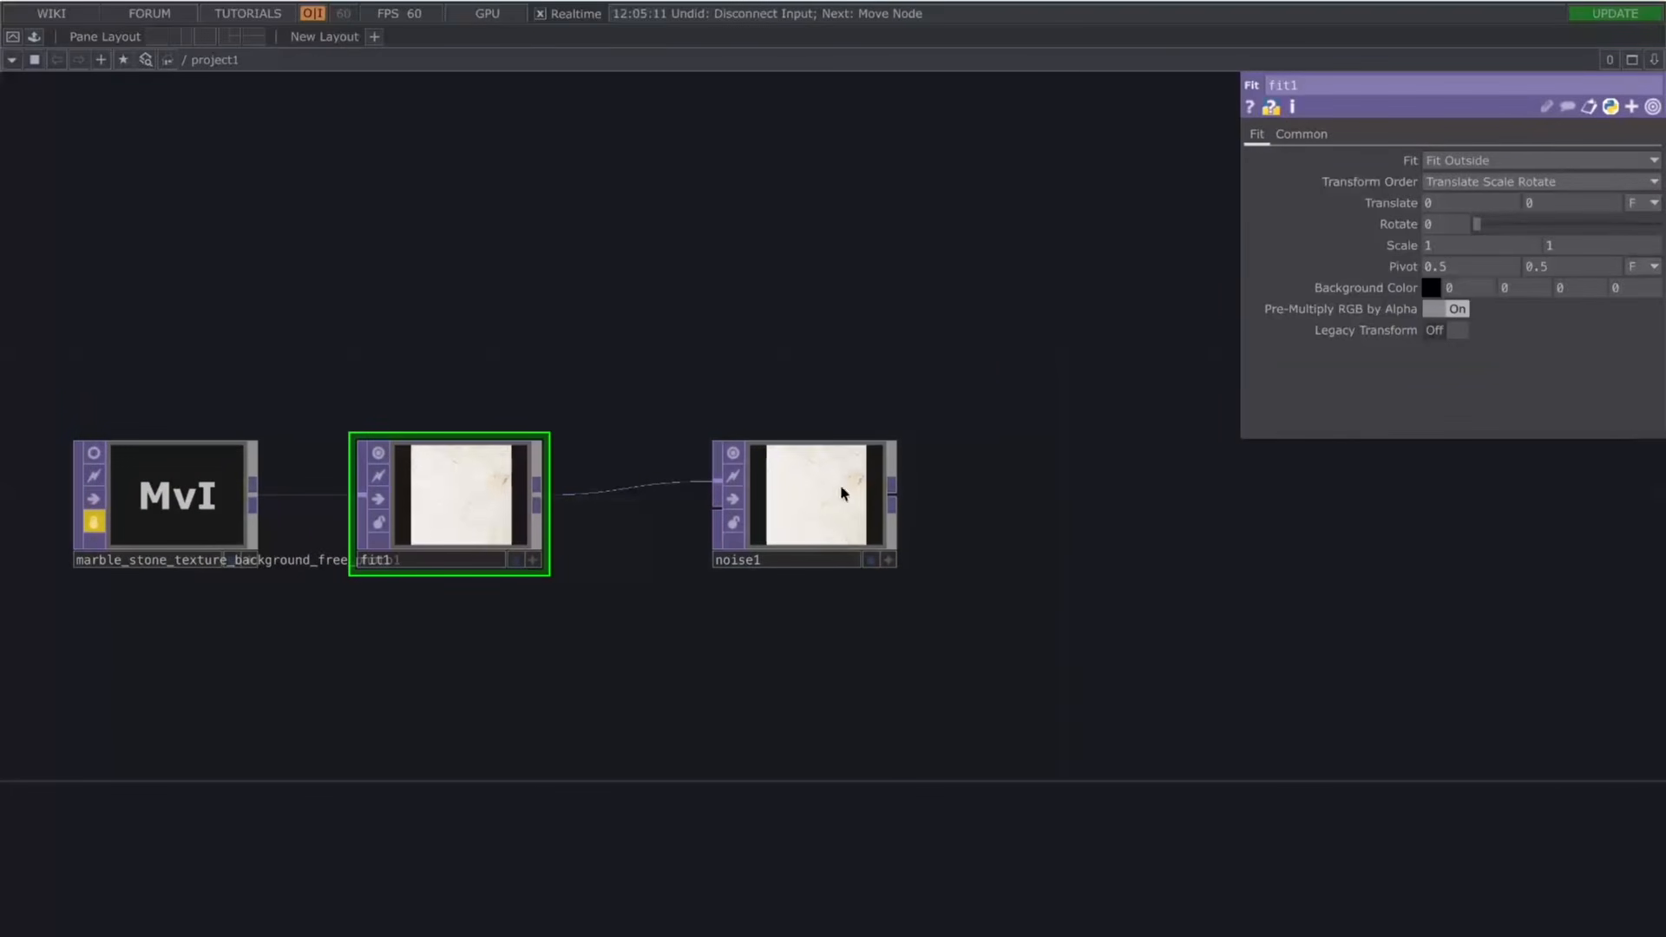
pyautogui.rightClick(897, 501)
pyautogui.write('e')
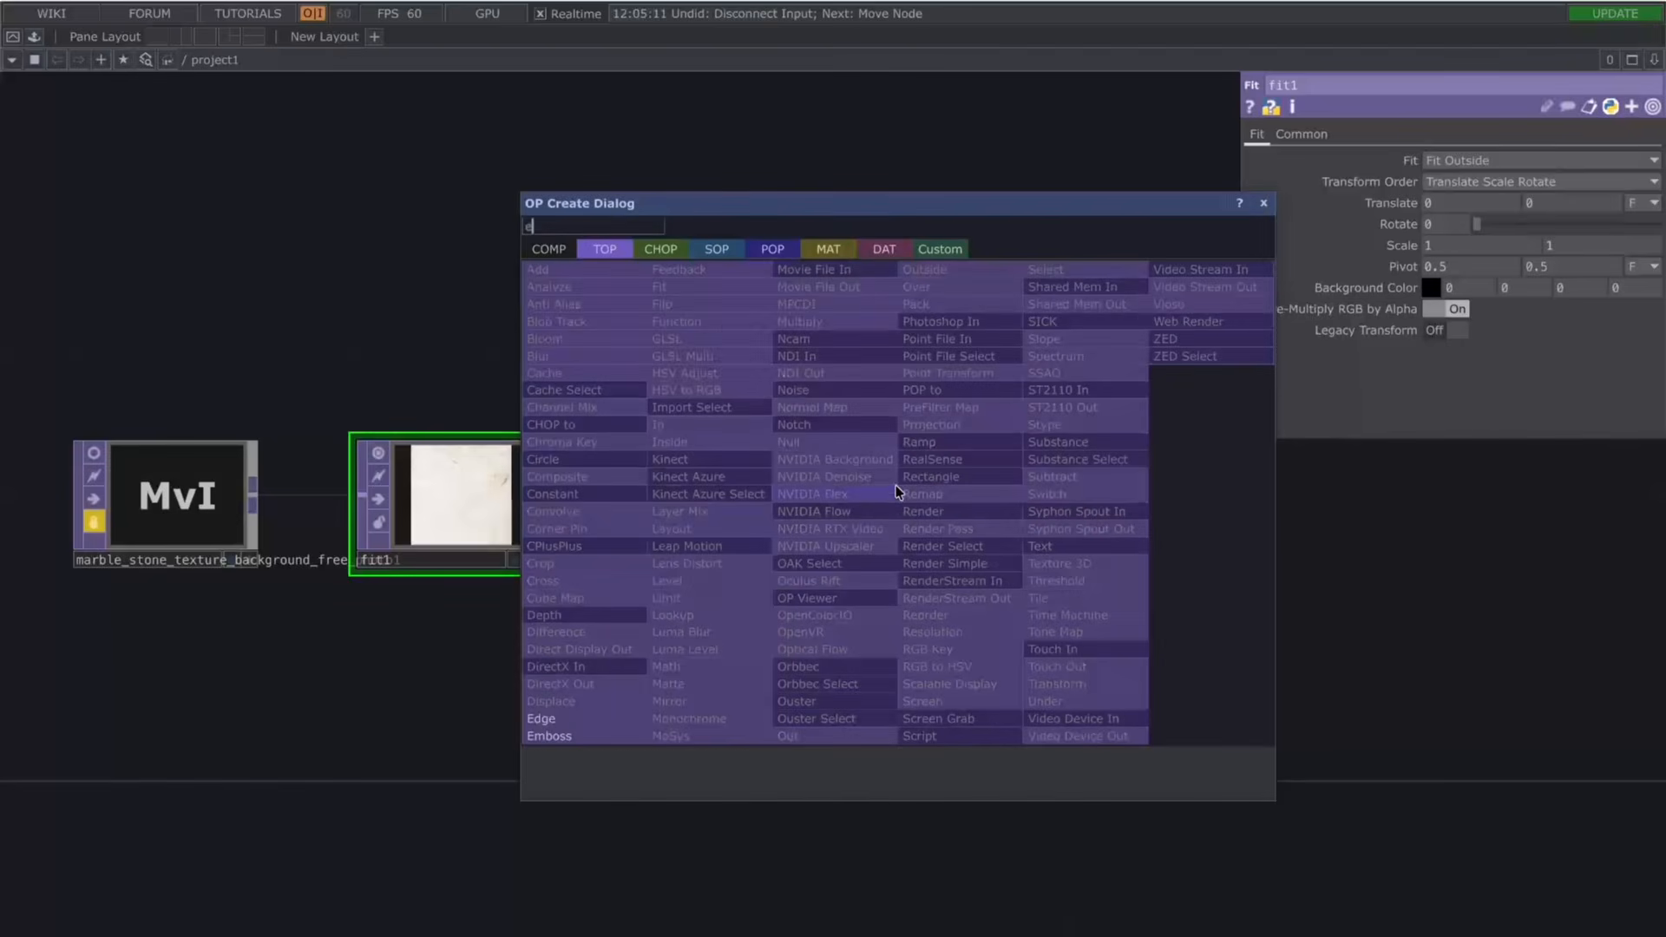
pyautogui.click(1071, 551)
pyautogui.click(1084, 521)
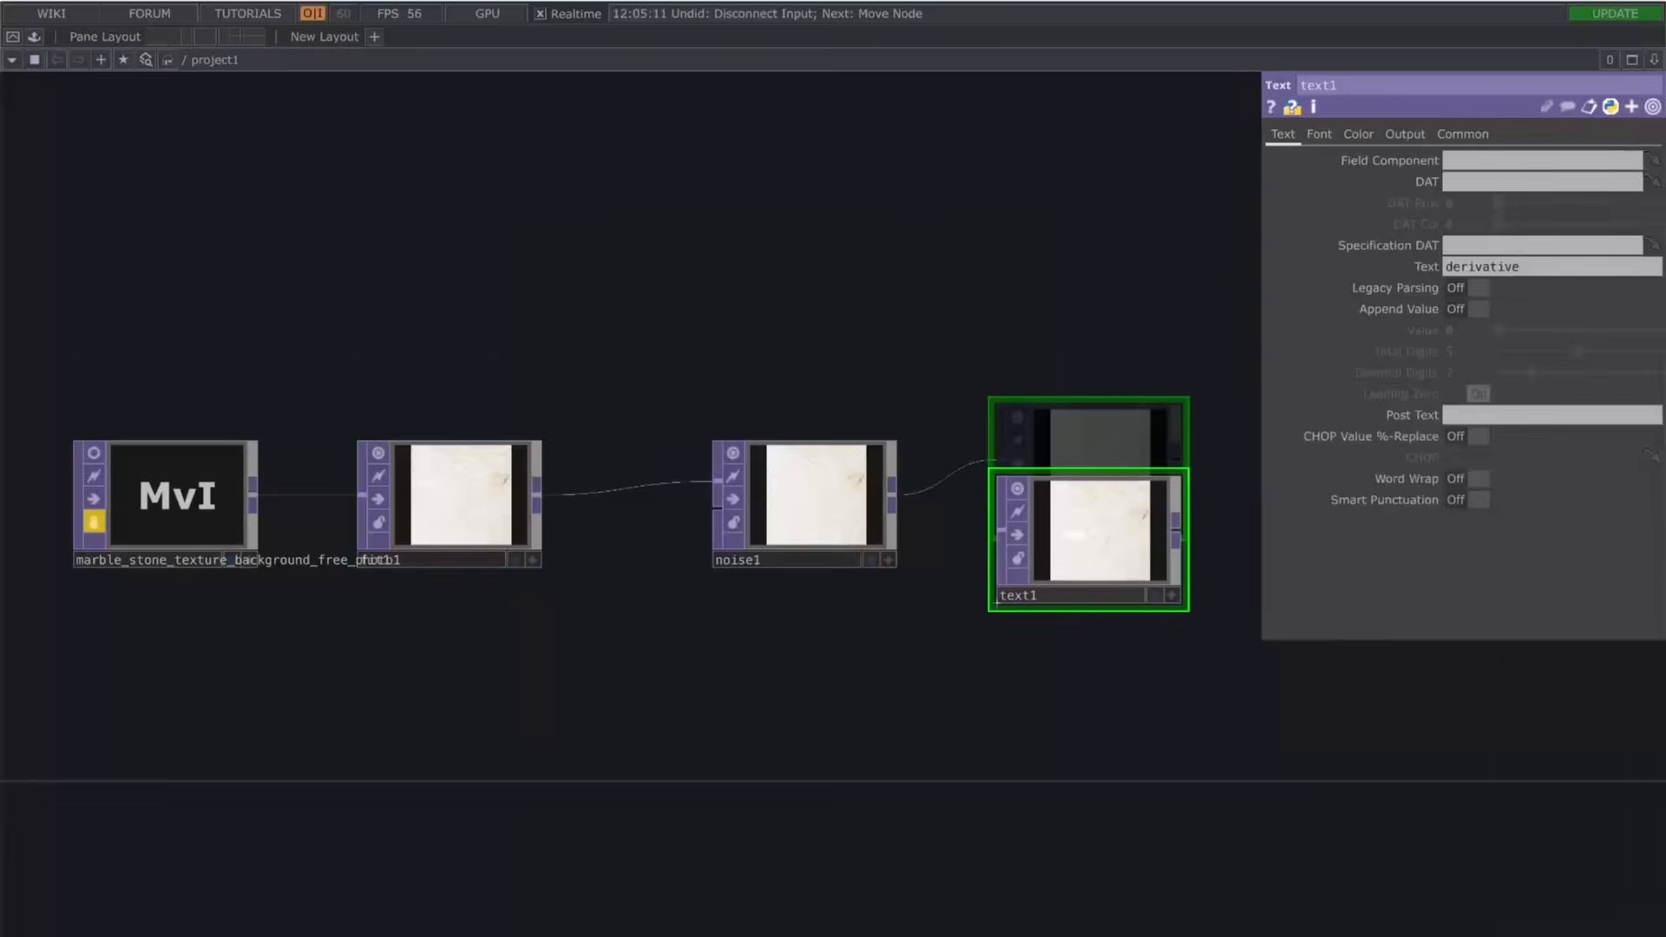
pyautogui.moveTo(1084, 538); pyautogui.dragTo(1121, 504)
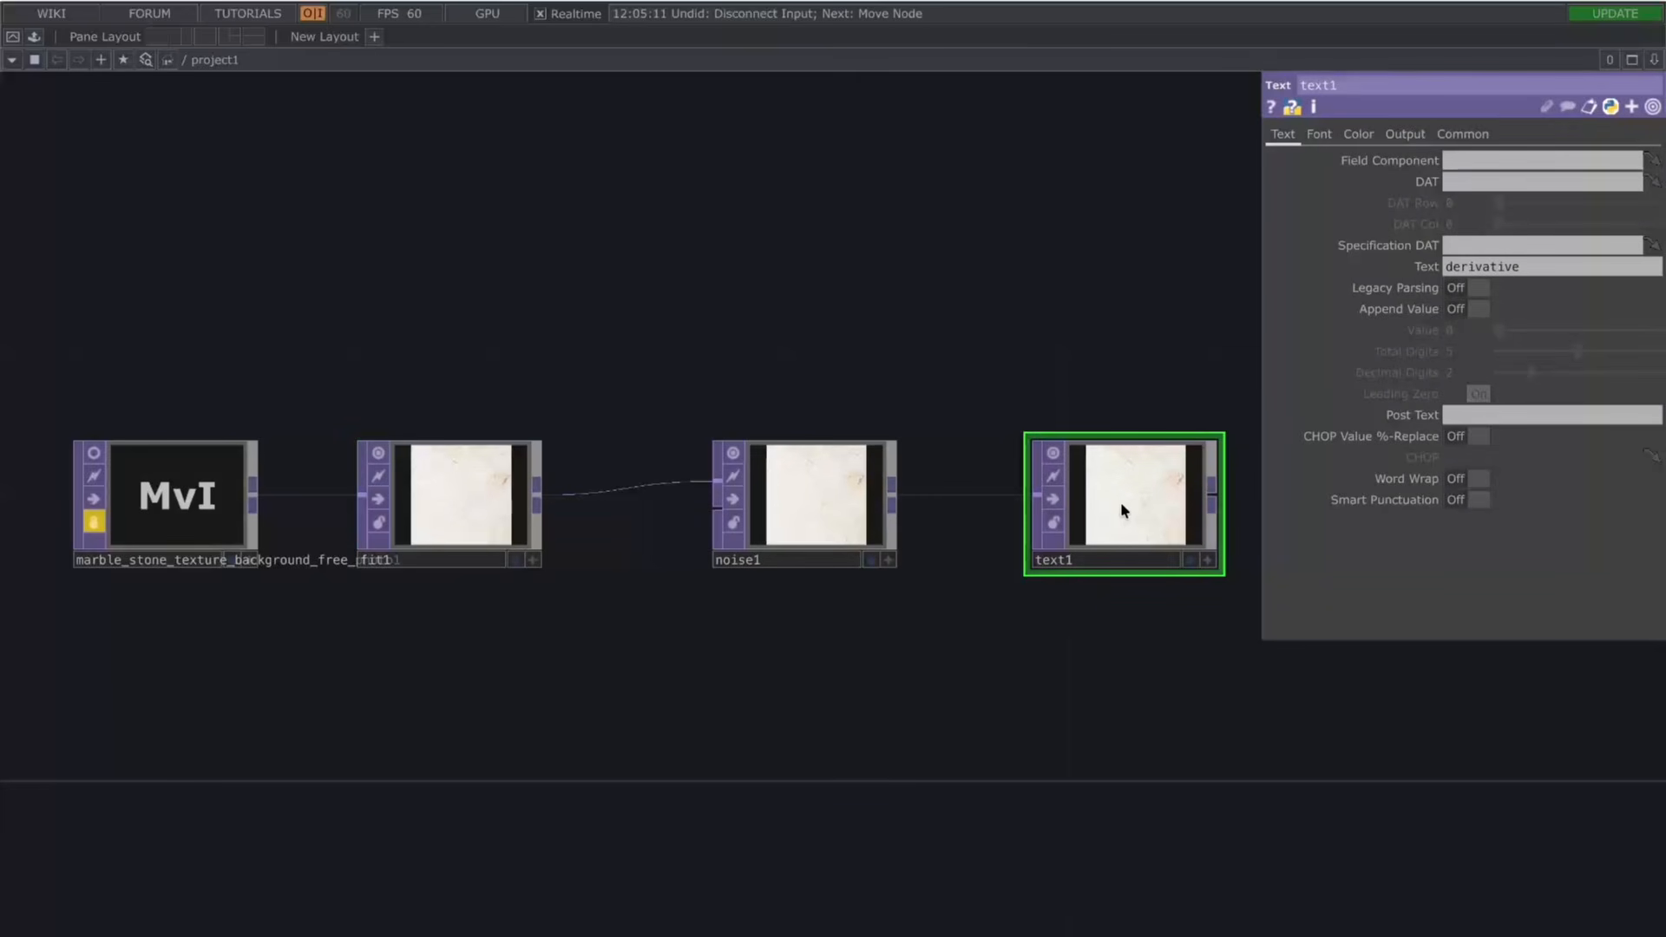
# Step: Examine the legibility of the Text TOP's default text over the noisy marble
pyautogui.scroll(5, 1121, 502)
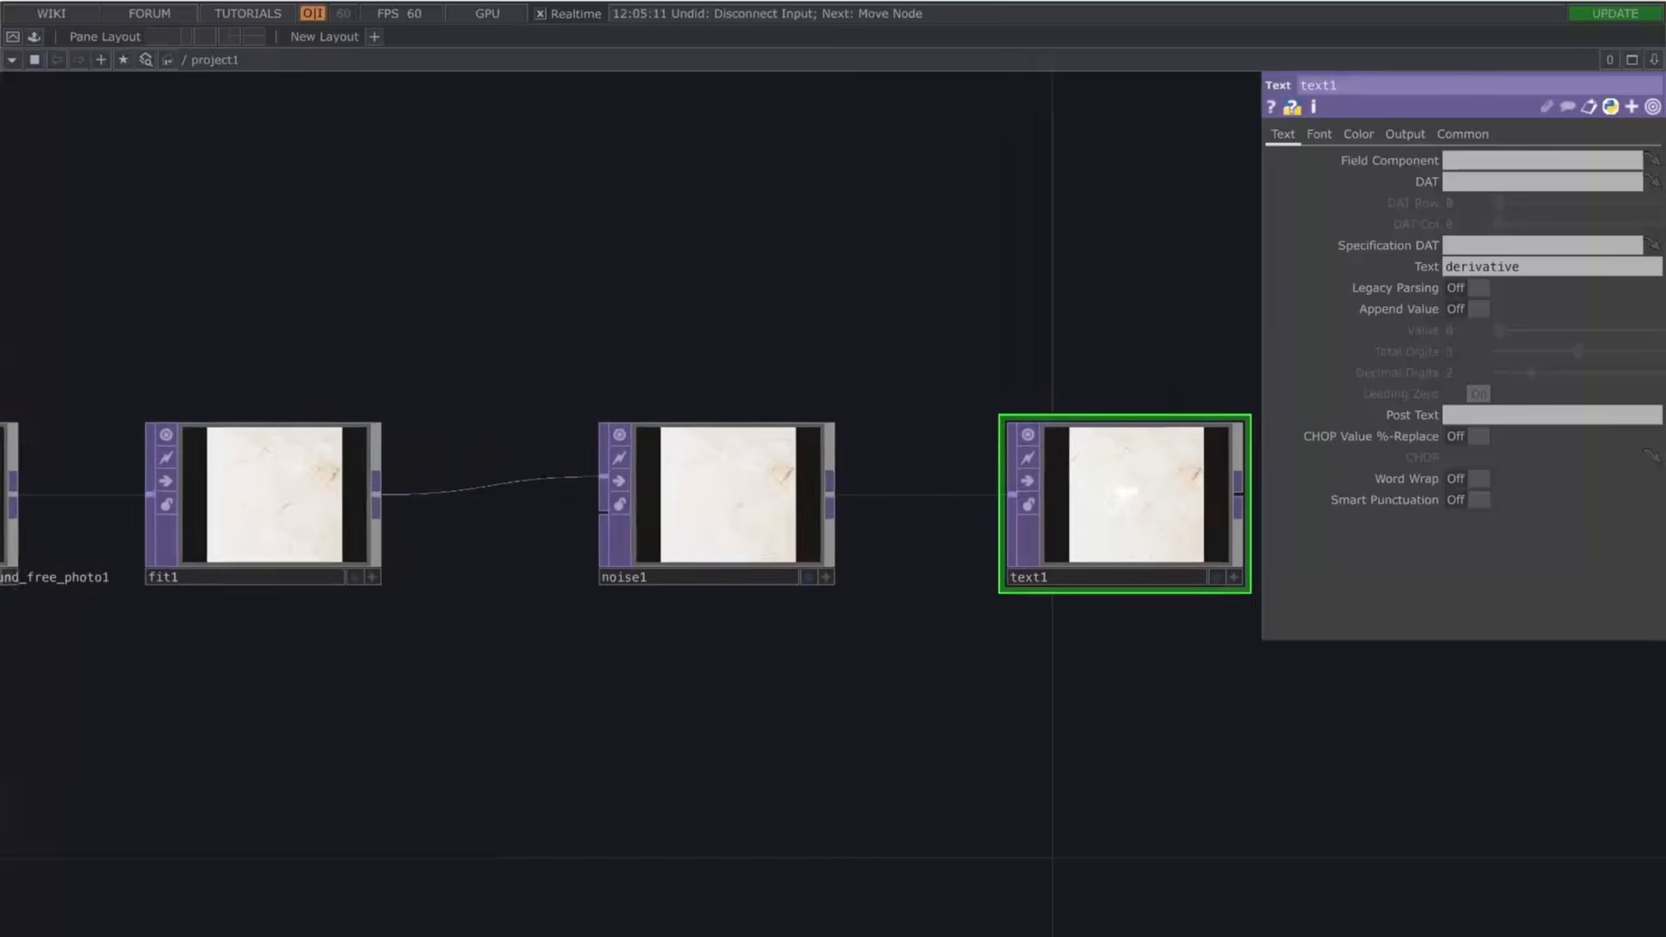
pyautogui.scroll(3, 1146, 449)
pyautogui.scroll(-2, 1106, 613)
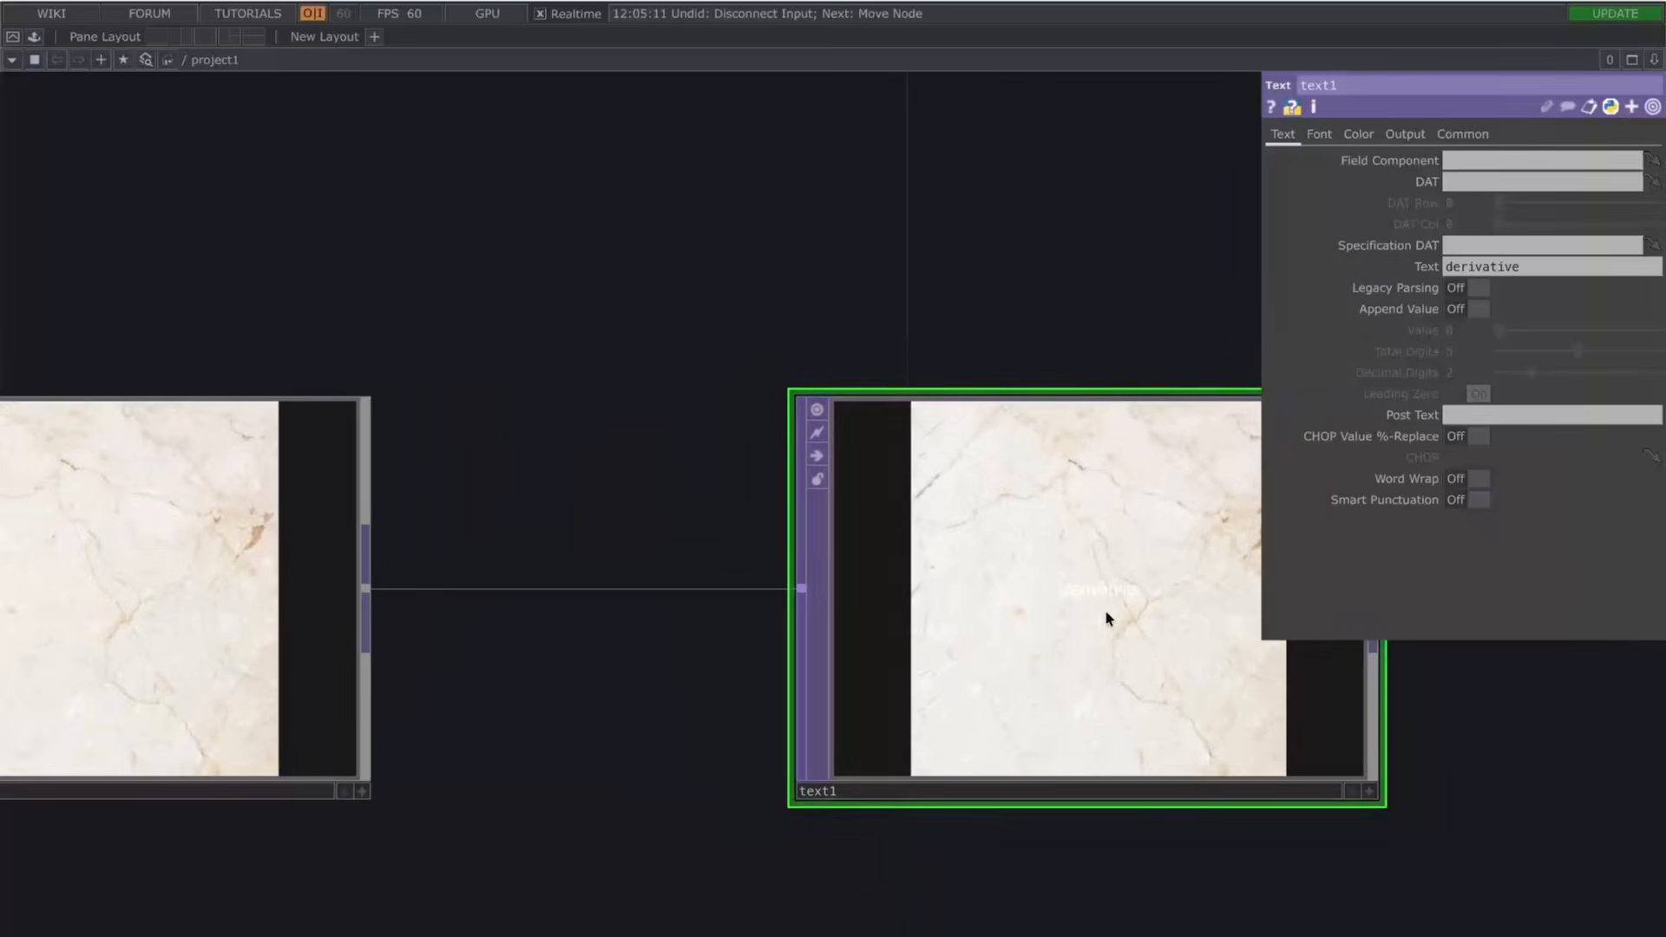
pyautogui.moveTo(1126, 270); pyautogui.dragTo(917, 270)
pyautogui.scroll(-1, 917, 269)
pyautogui.scroll(-3, 959, 539)
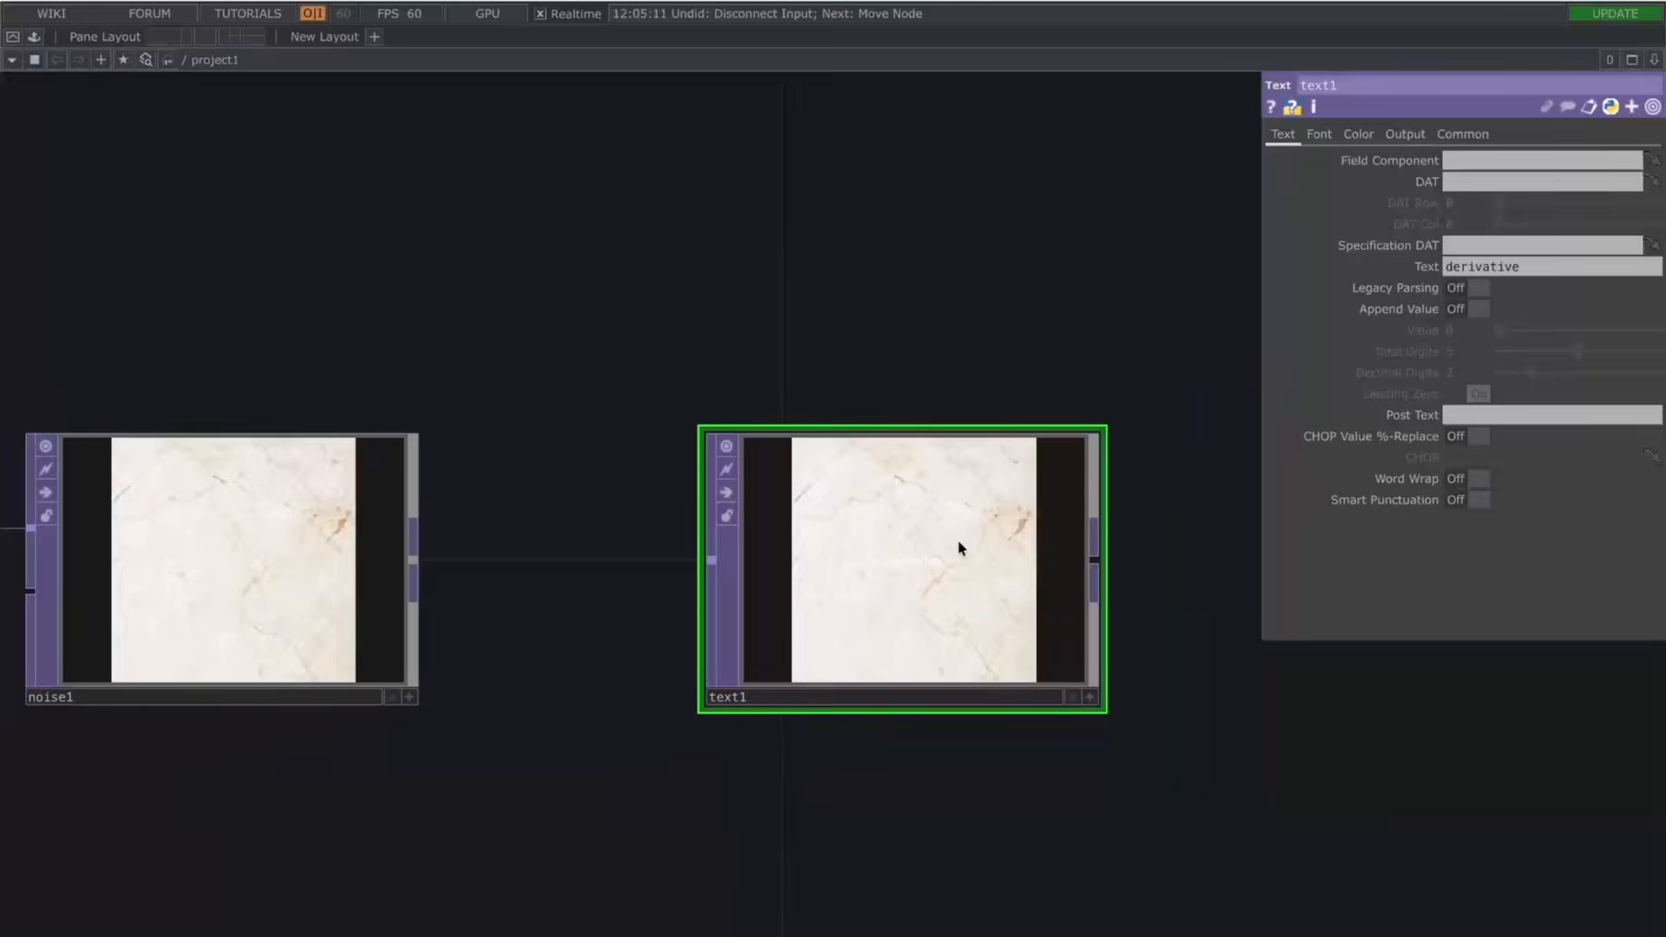
pyautogui.scroll(-2, 957, 539)
pyautogui.scroll(-1, 956, 539)
pyautogui.moveTo(1190, 464); pyautogui.dragTo(1079, 465)
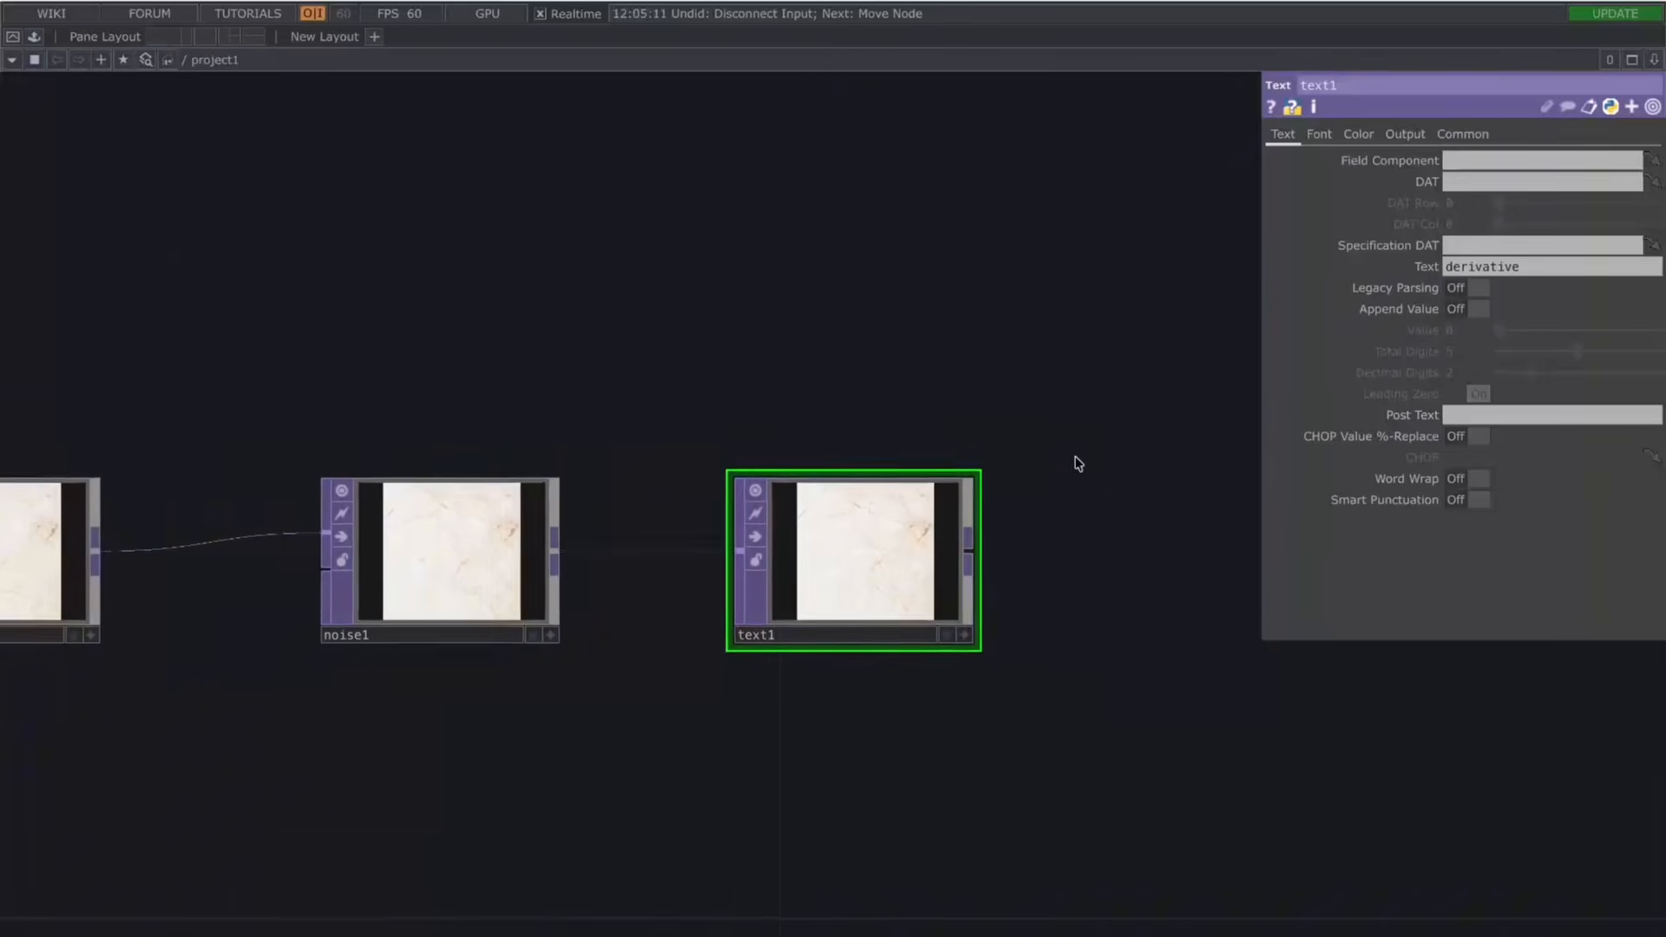
pyautogui.scroll(3, 803, 532)
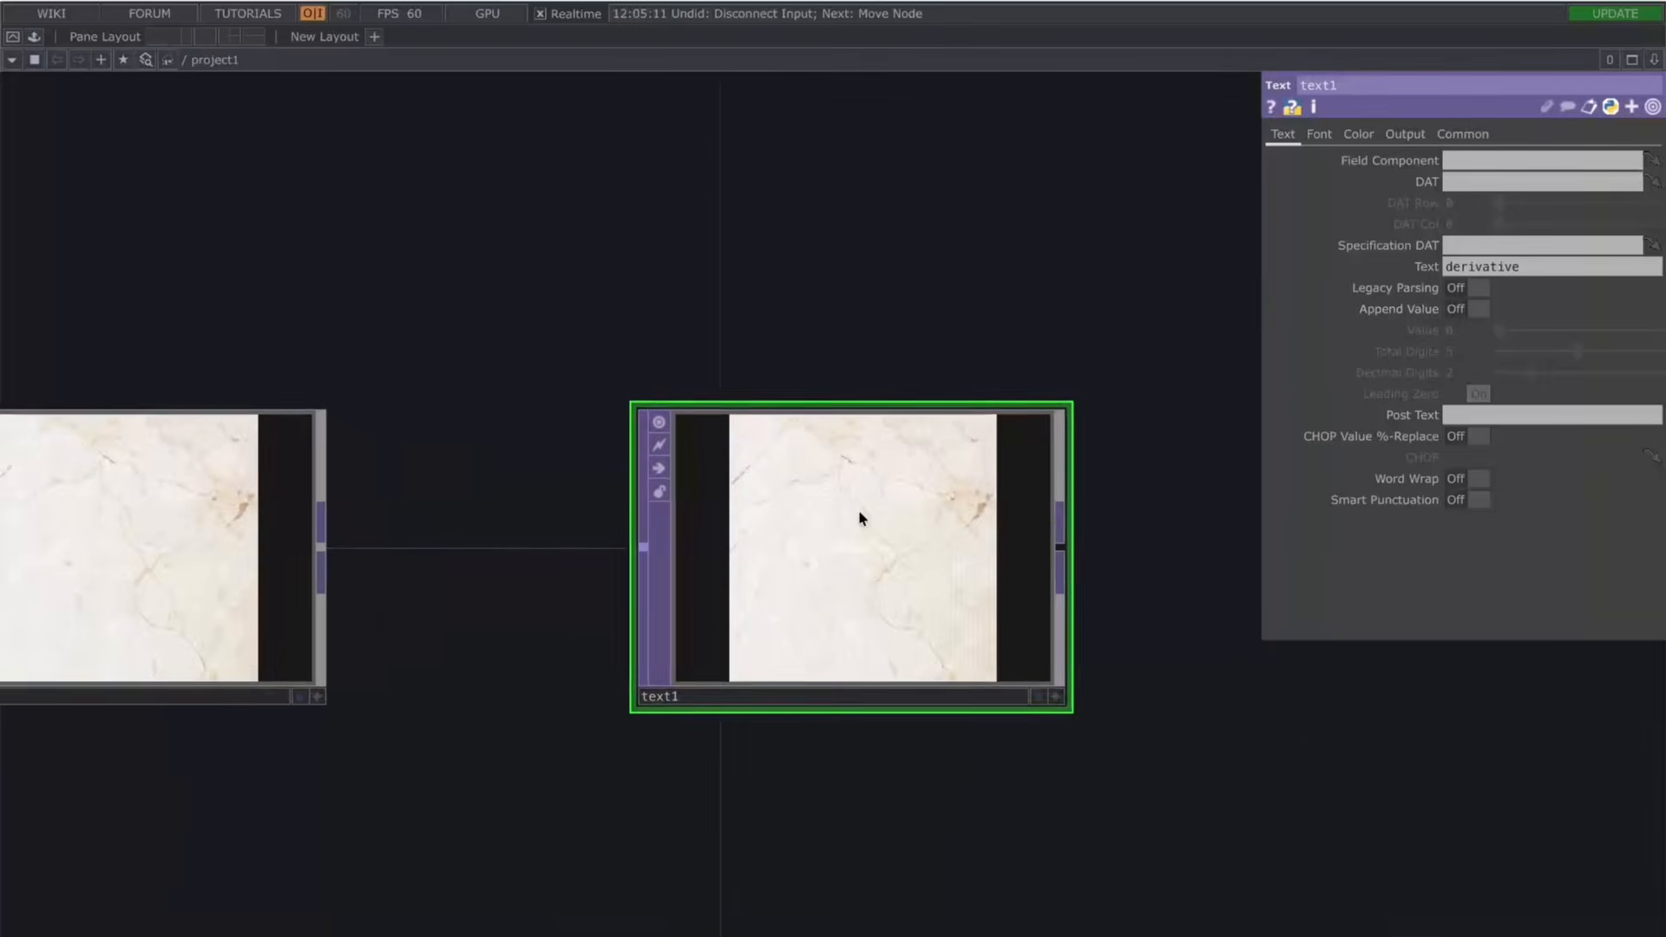
# Step: Set the Text TOP's font size to 100
pyautogui.click(1320, 134)
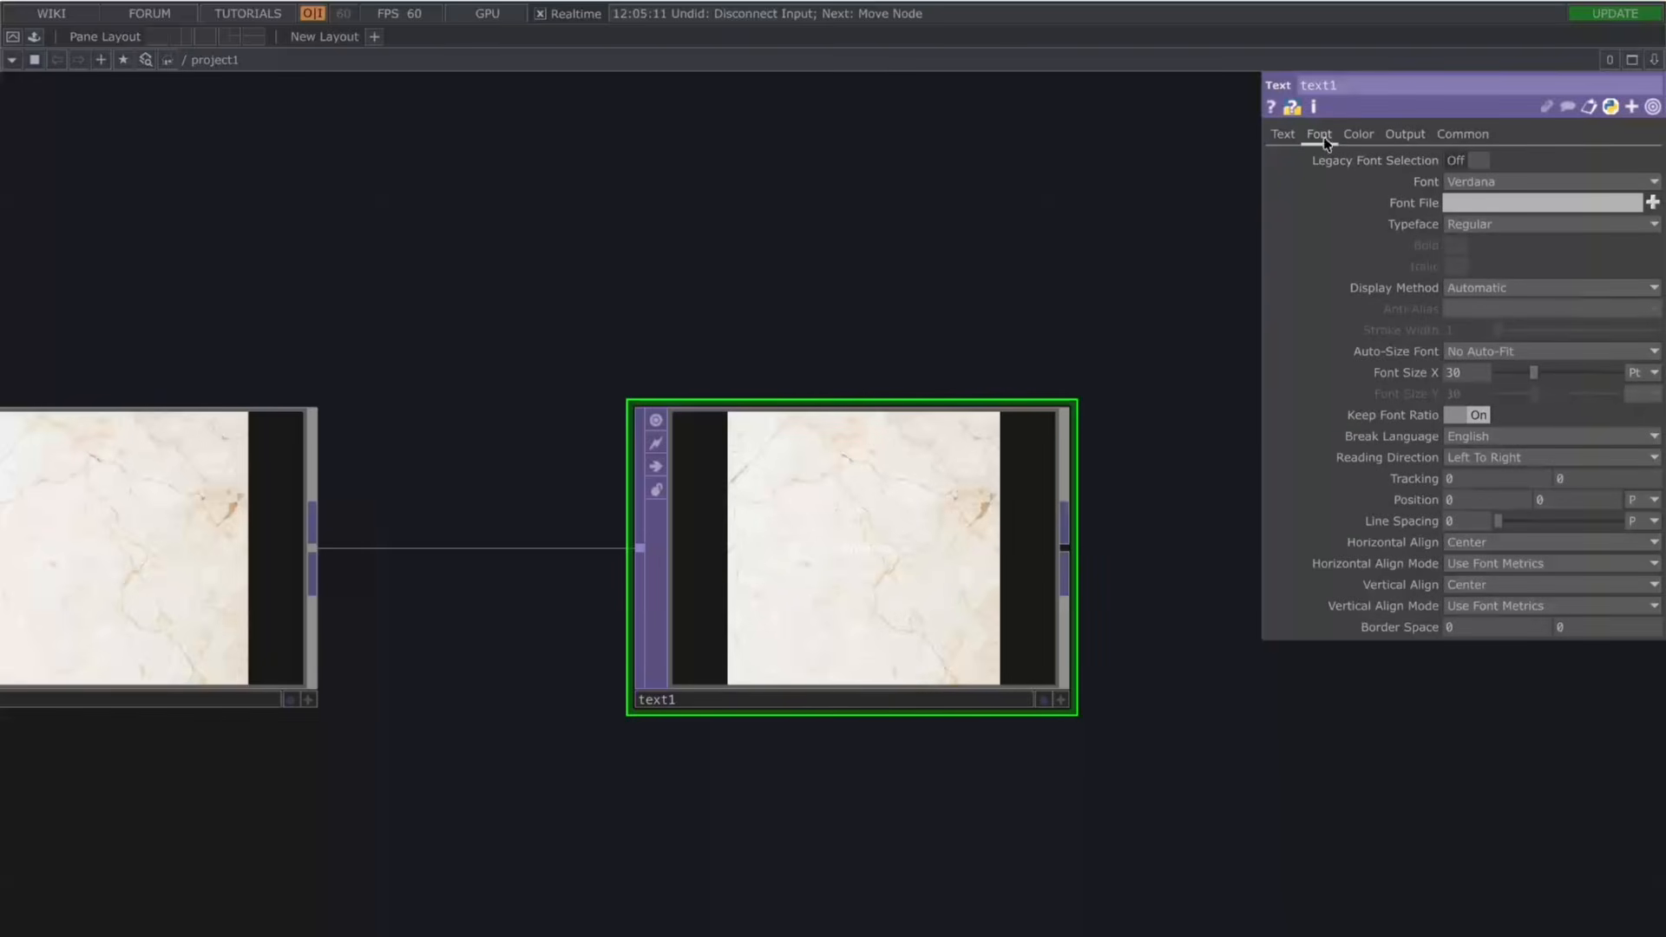
pyautogui.moveTo(1548, 374); pyautogui.dragTo(1636, 374)
pyautogui.press('Return')
pyautogui.hotkey('ctrl', 'z')
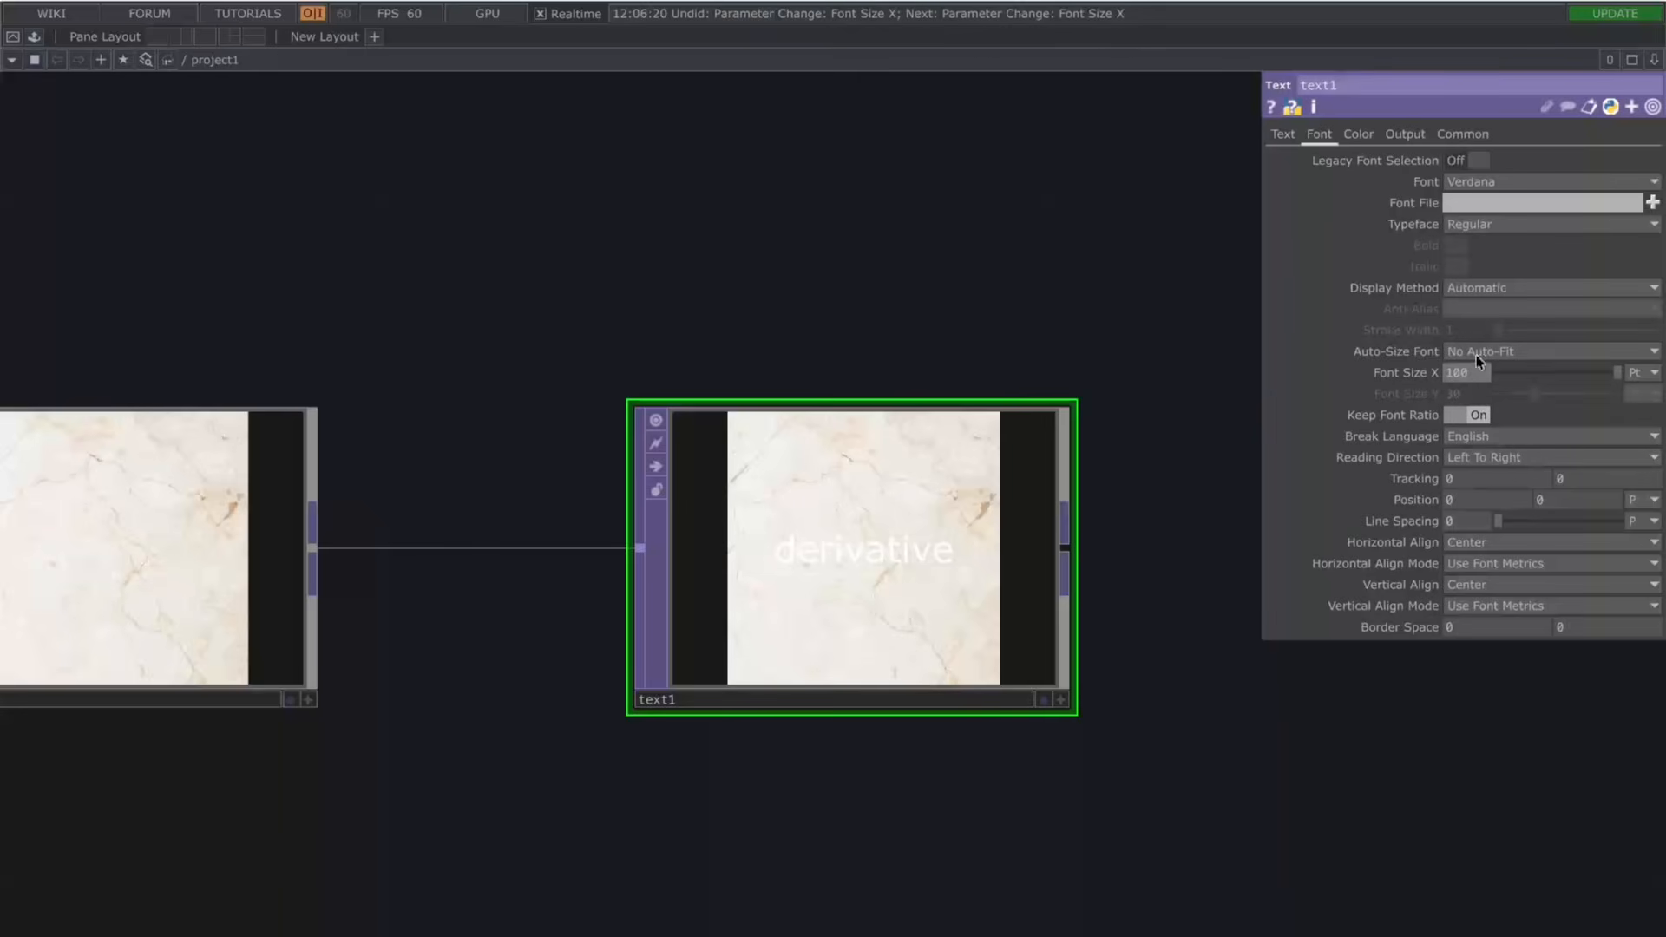
# Step: Set the Text TOP's output operation to Average and inspect the lettering up close against the marble
pyautogui.click(1283, 135)
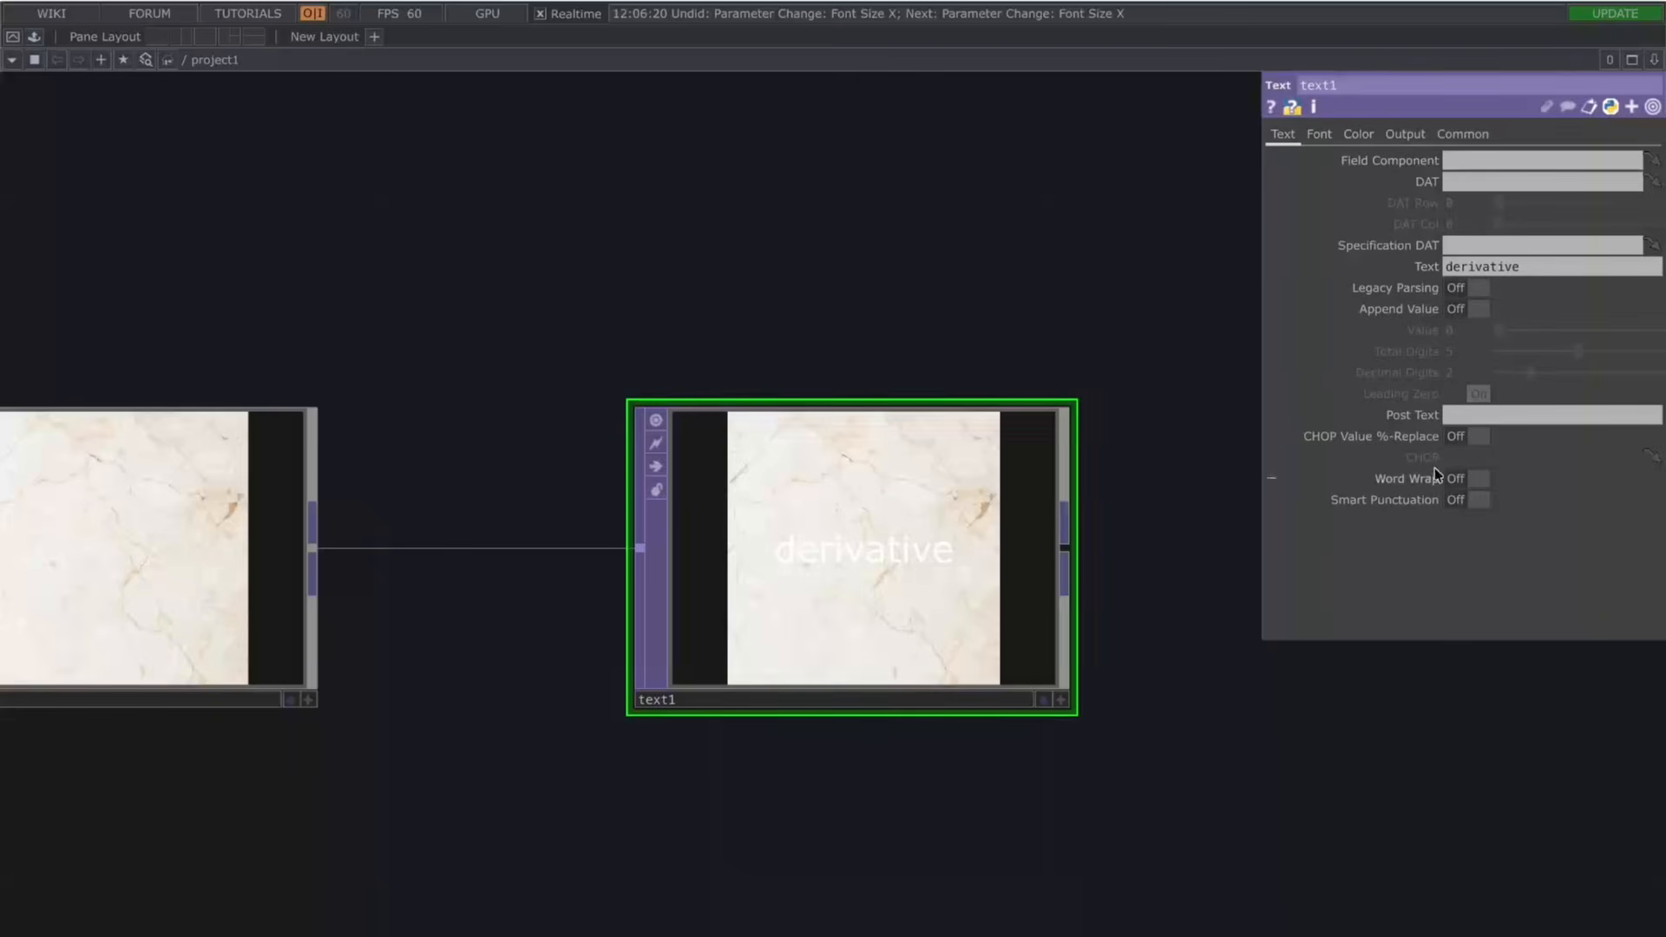
pyautogui.scroll(3, 975, 383)
pyautogui.scroll(1, 974, 382)
pyautogui.moveTo(814, 389); pyautogui.dragTo(812, 211)
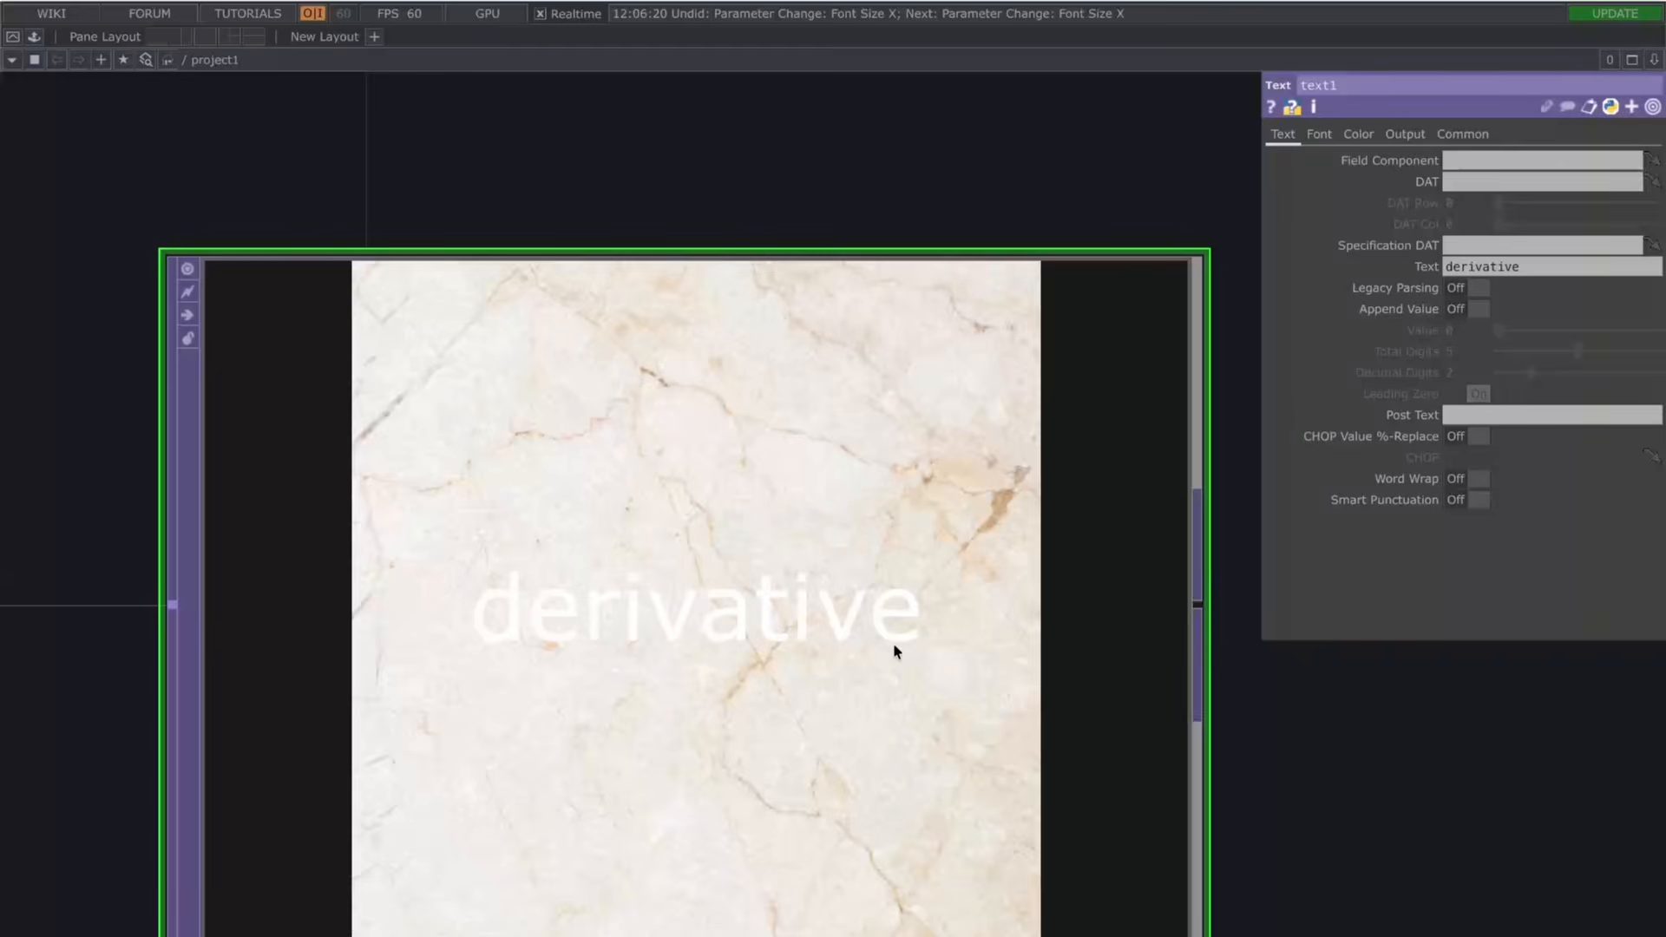
pyautogui.click(1359, 136)
pyautogui.click(1408, 133)
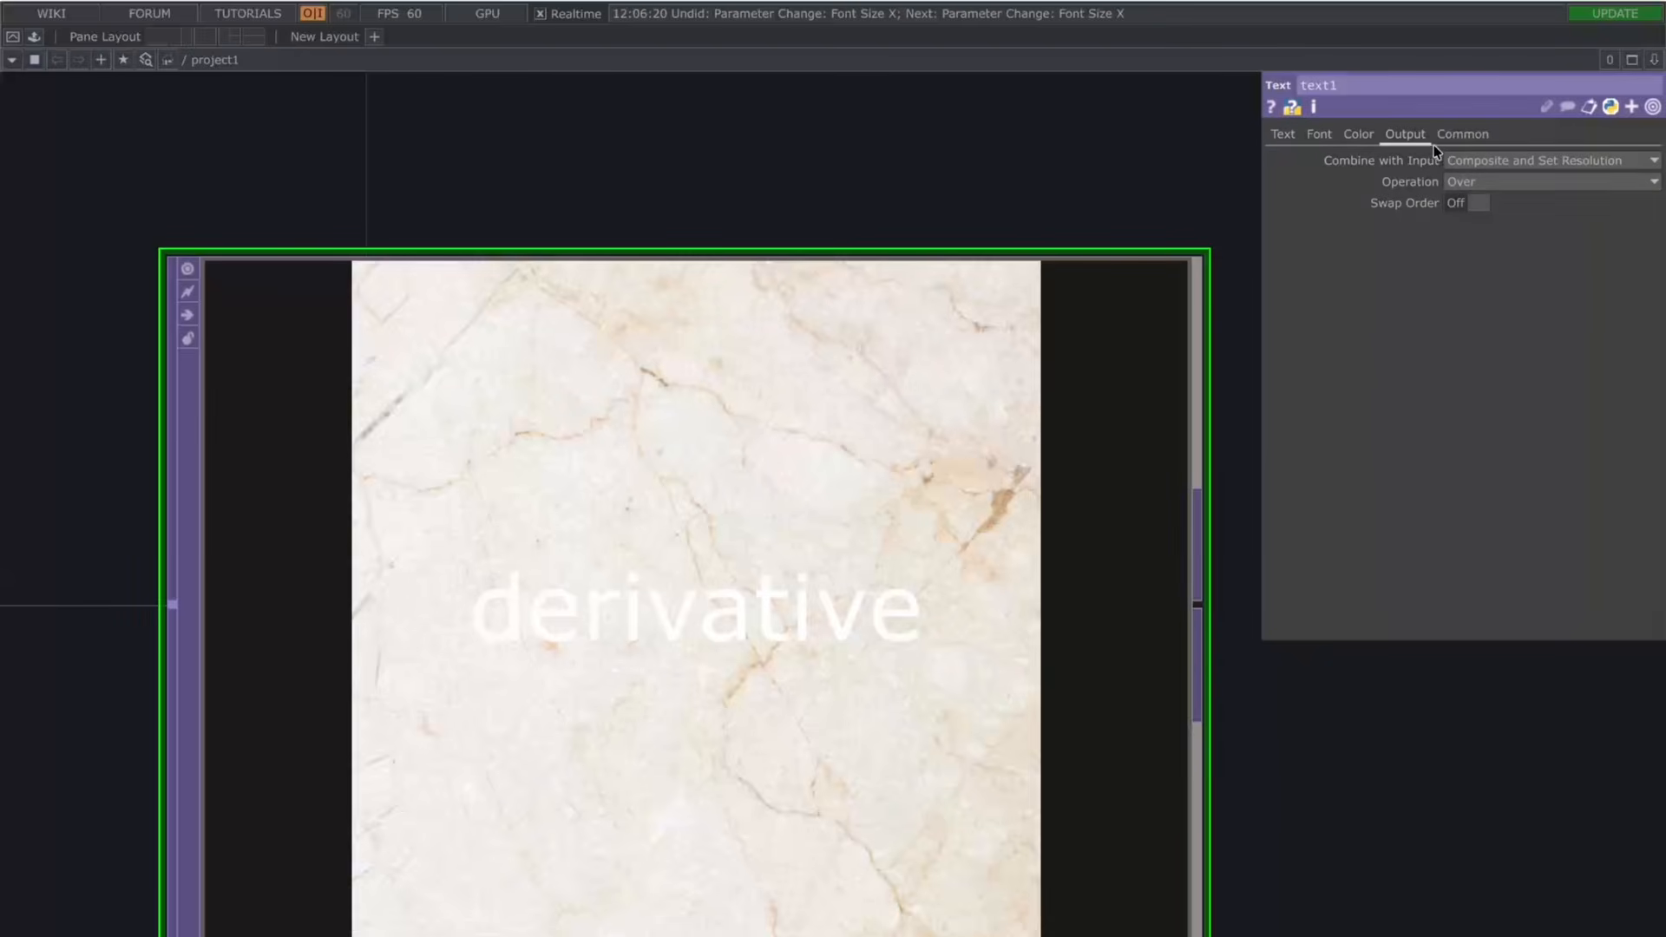
pyautogui.click(1477, 185)
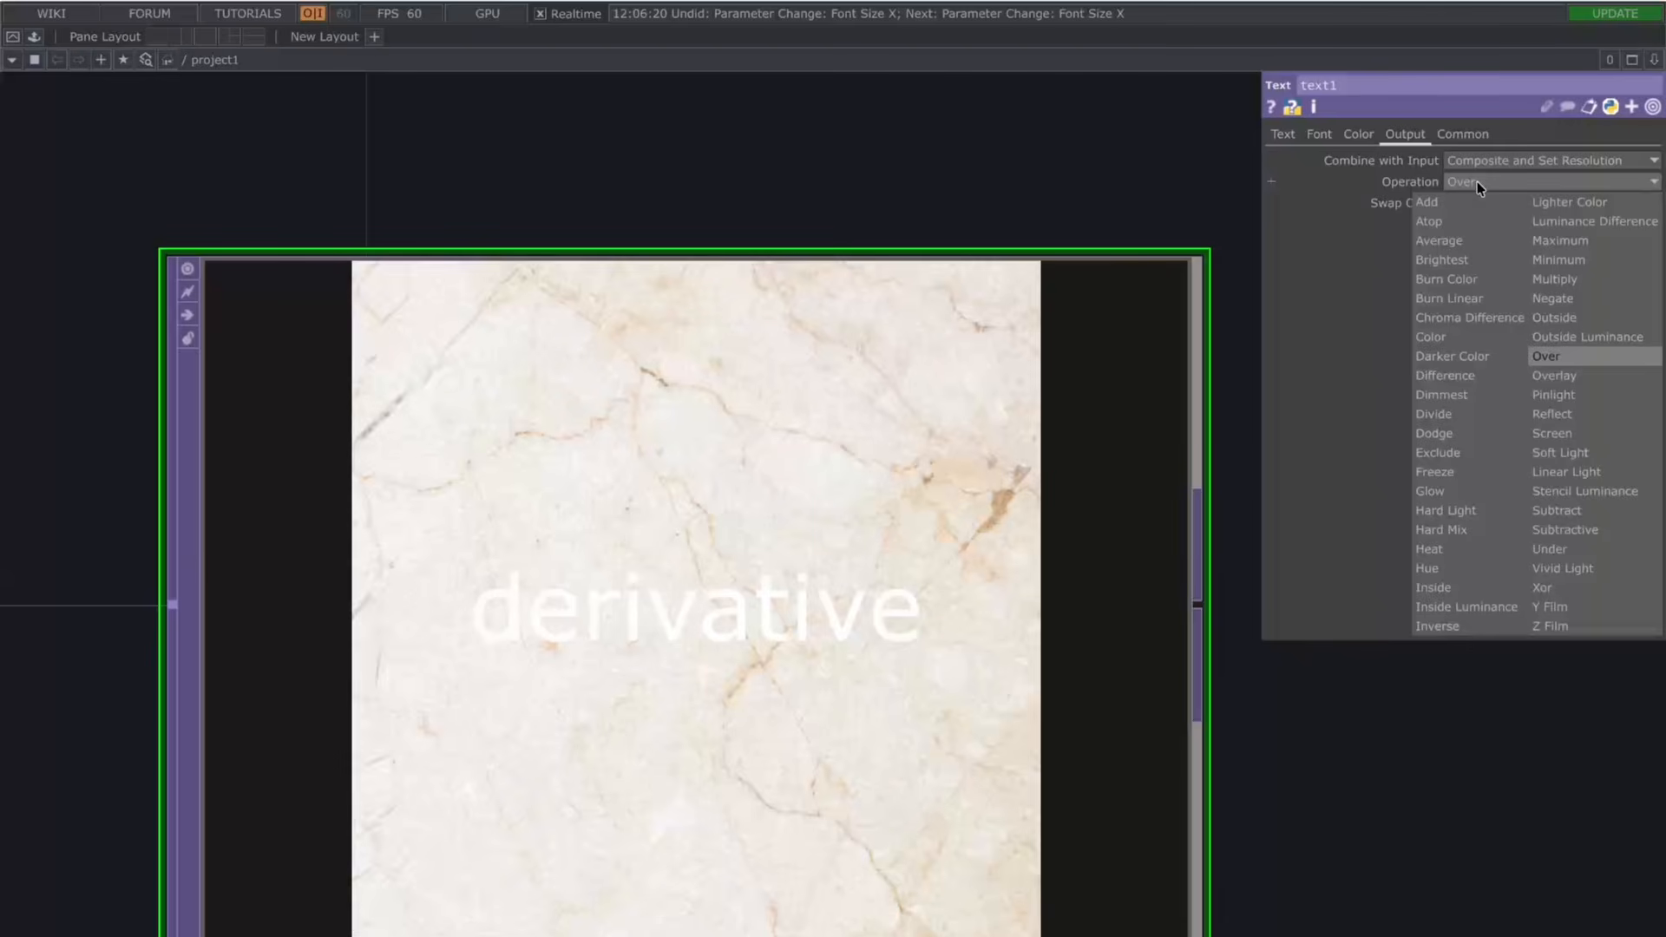
pyautogui.click(1462, 237)
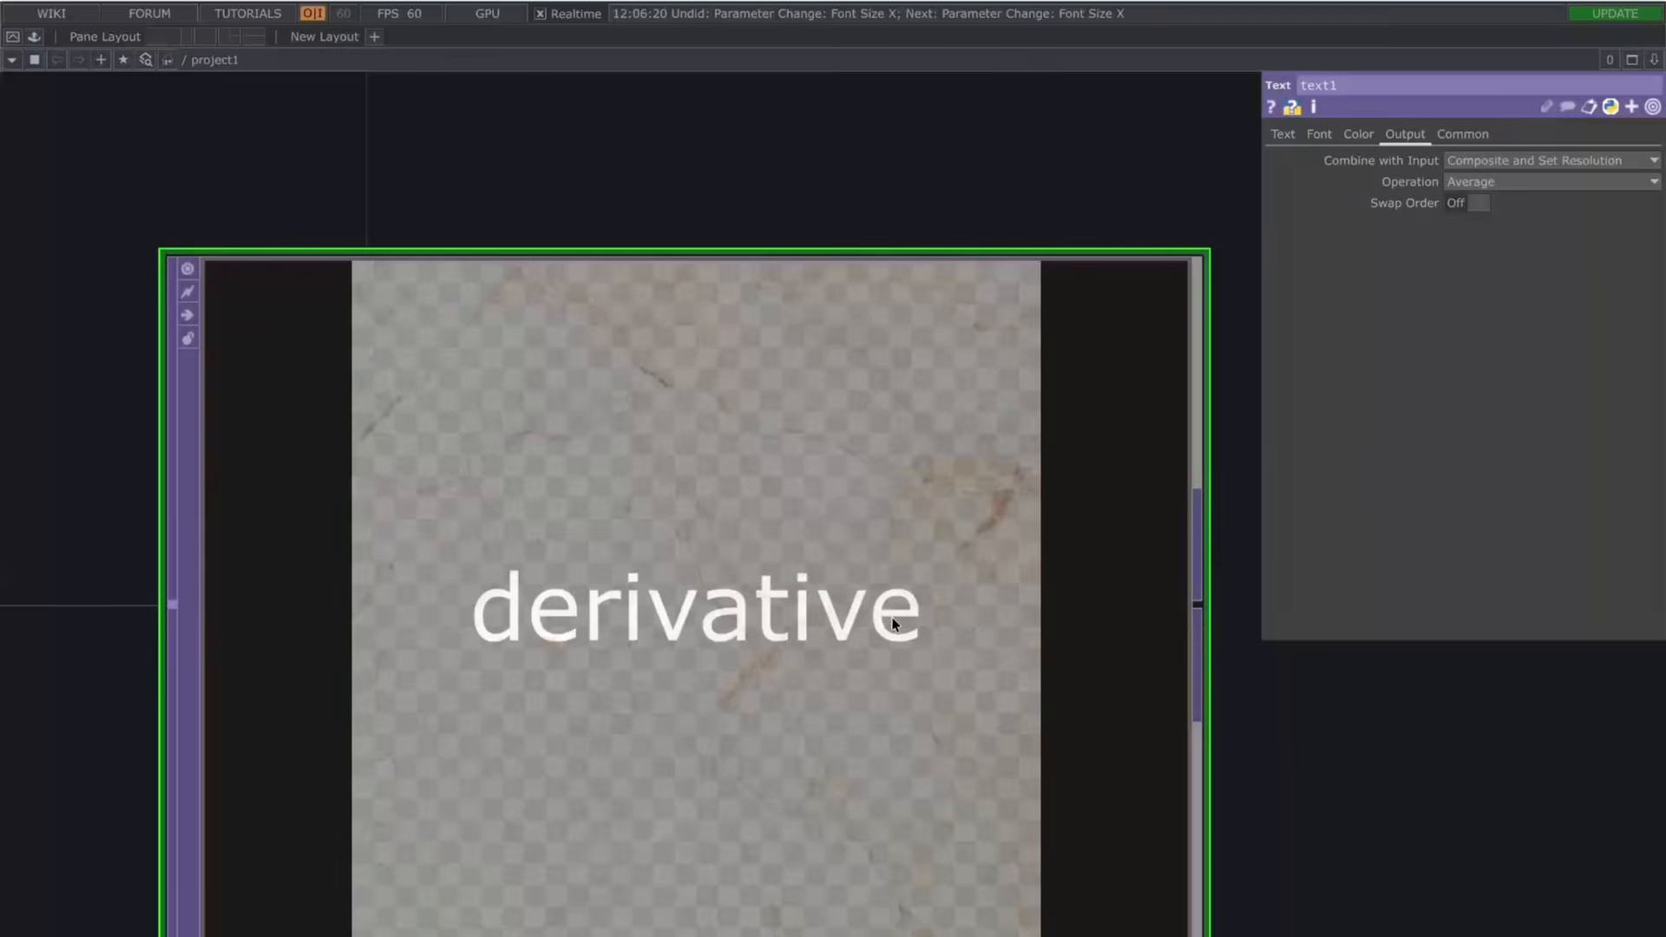
pyautogui.scroll(2, 669, 621)
pyautogui.scroll(5, 663, 617)
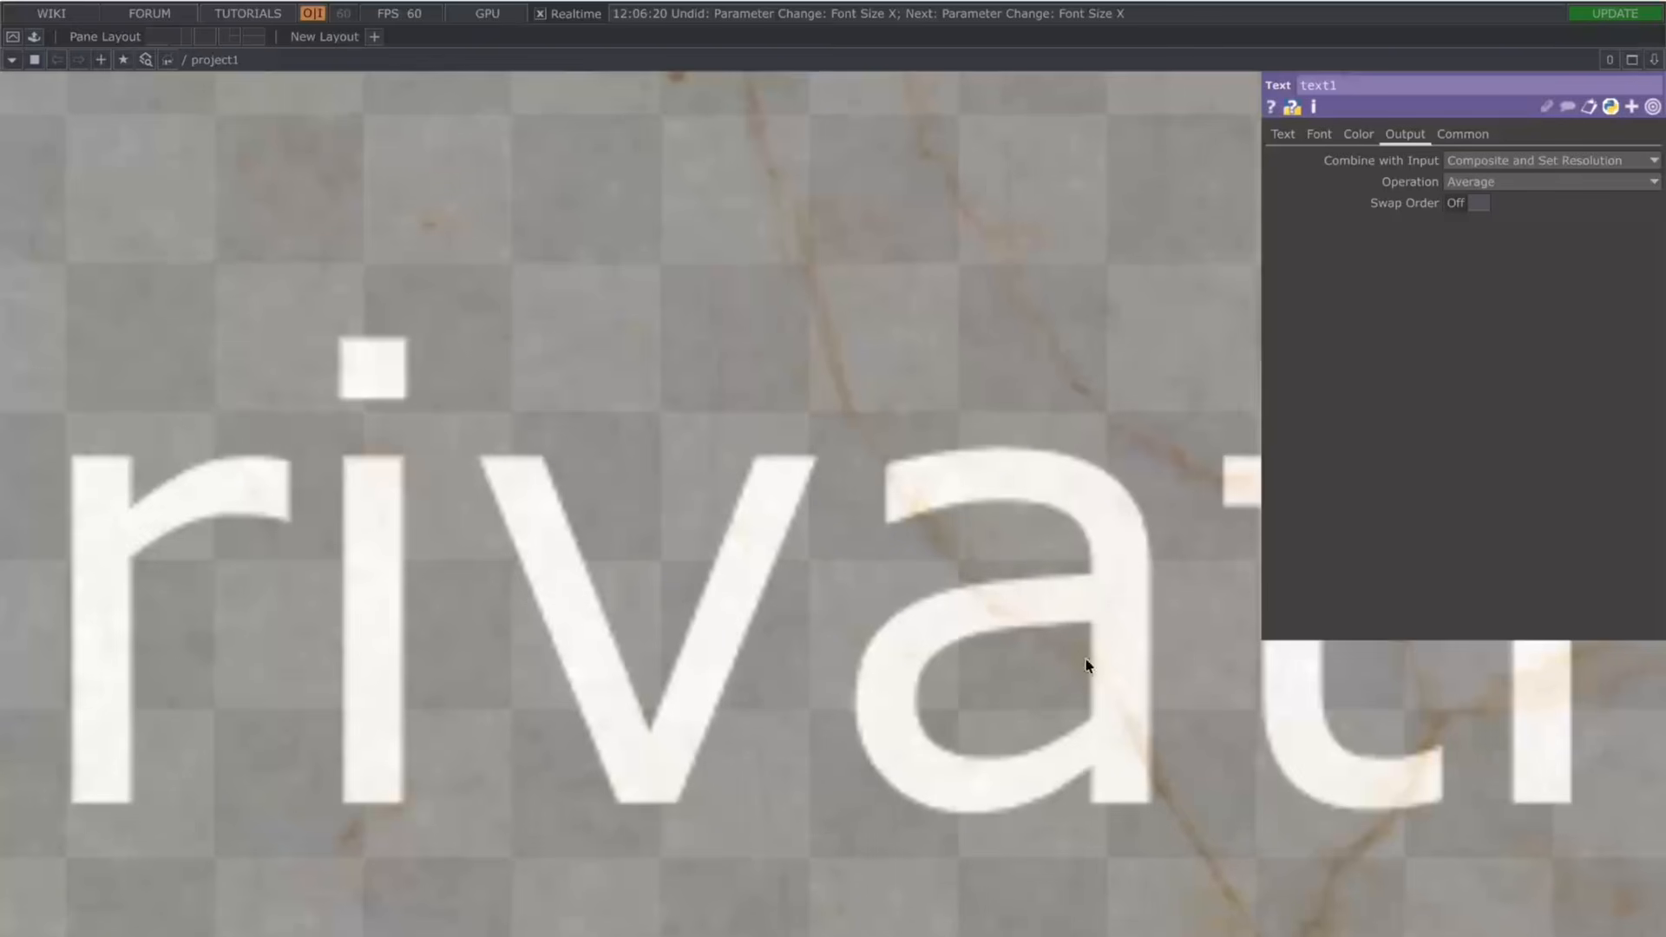
pyautogui.scroll(-8, 954, 578)
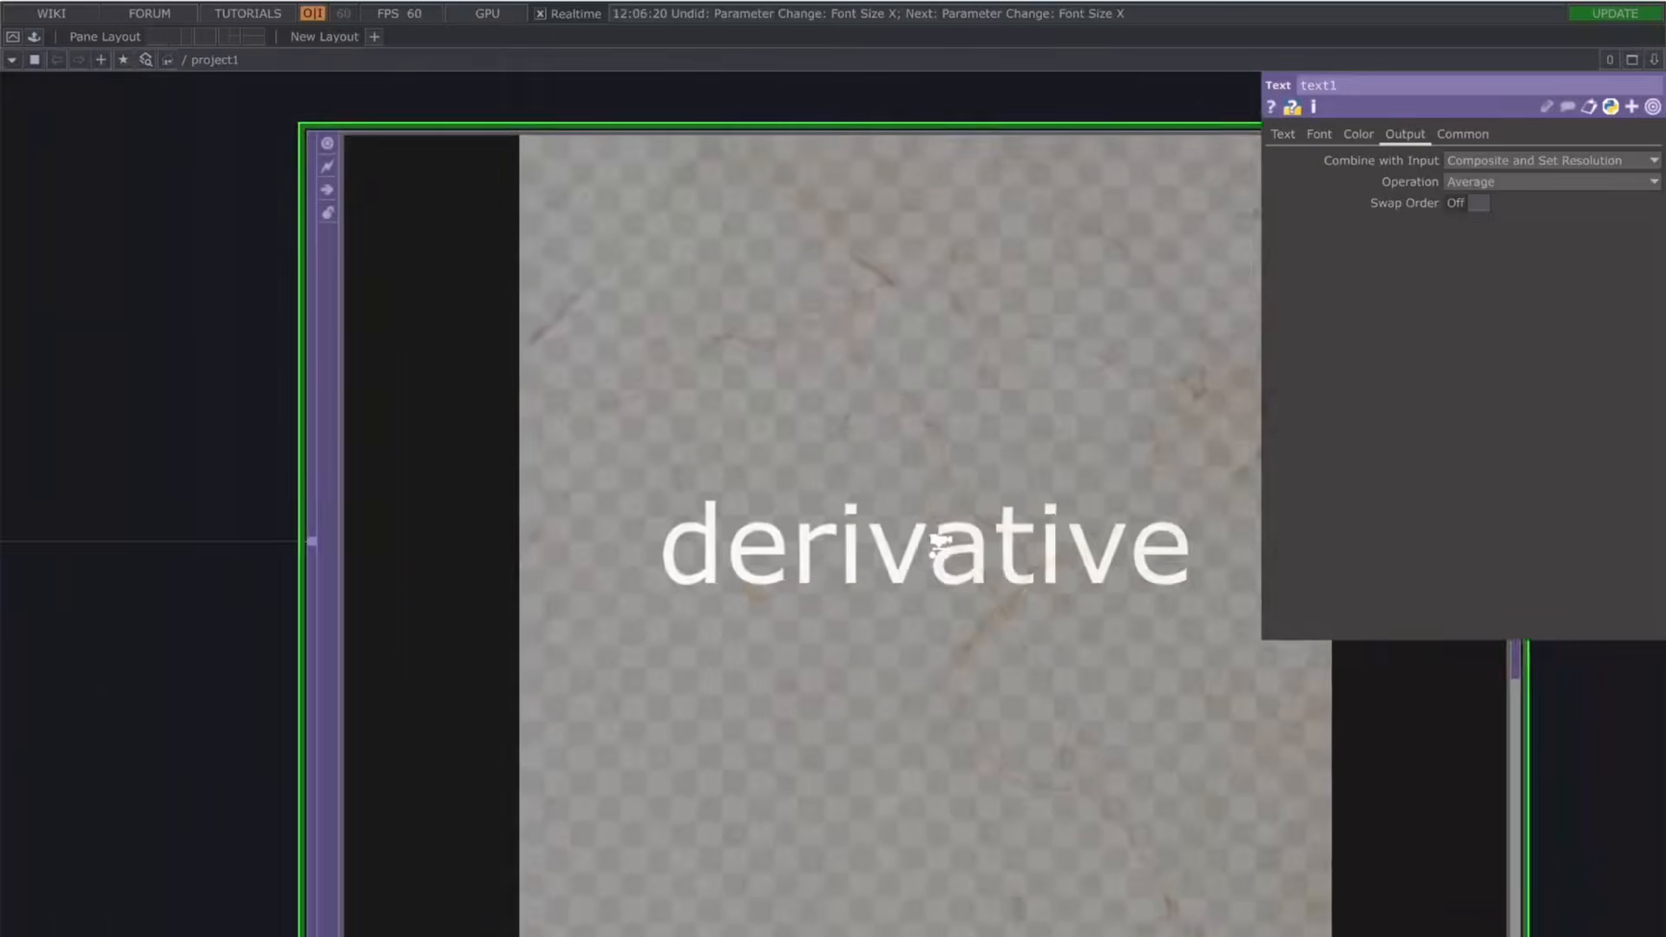
pyautogui.scroll(6, 1048, 551)
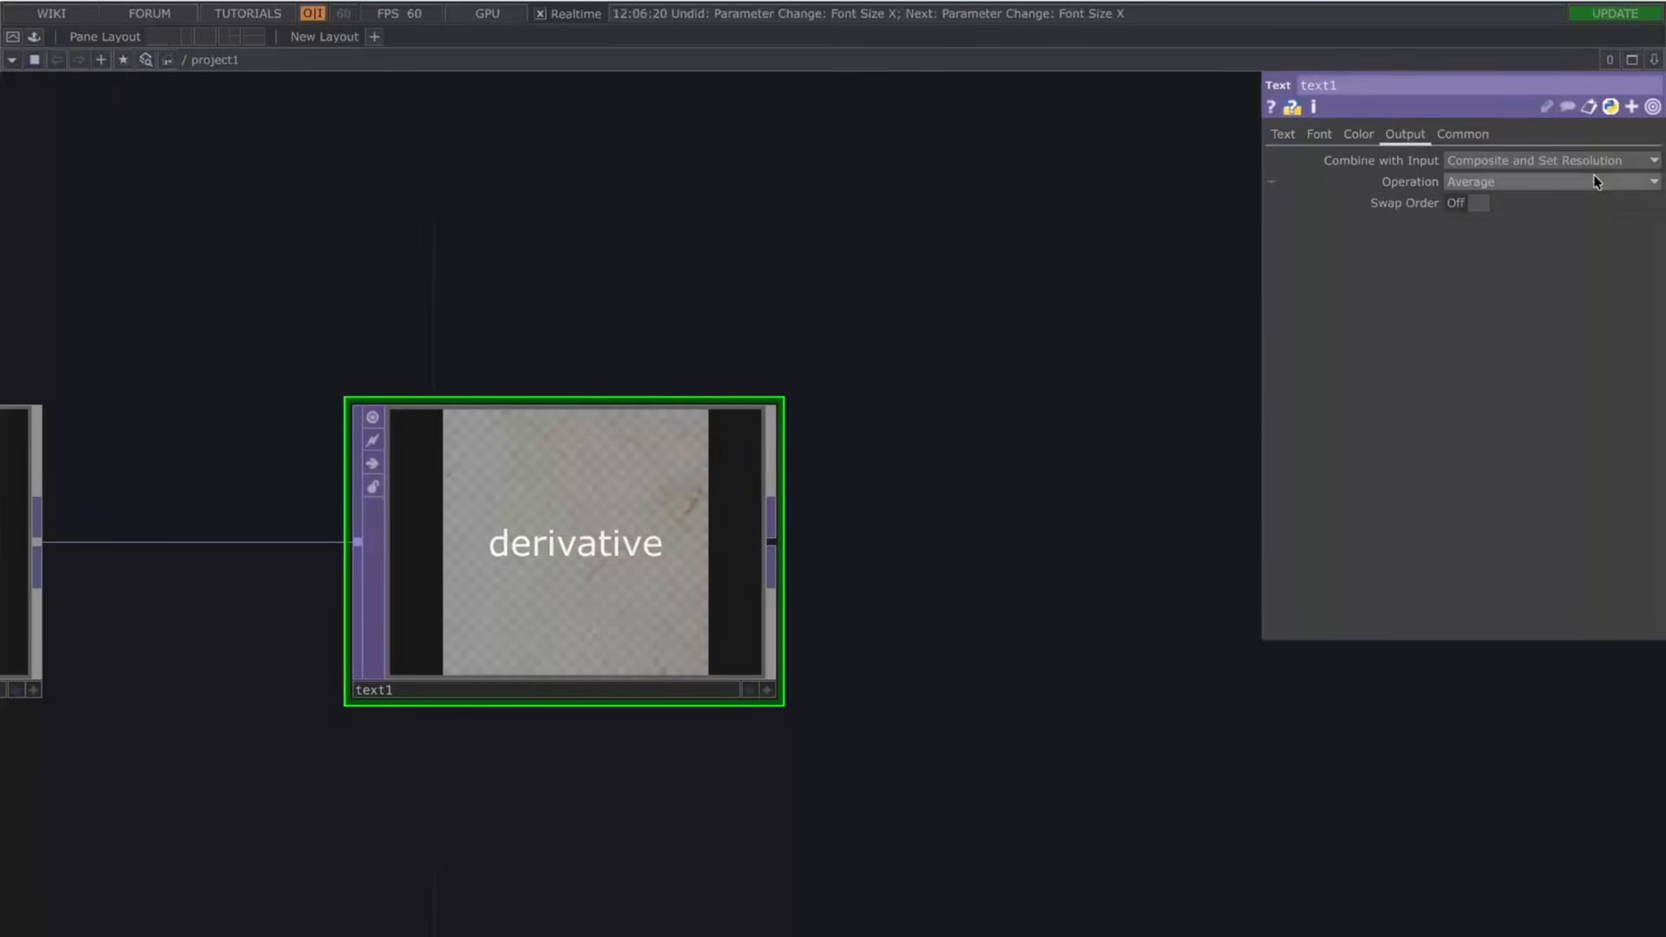
# Step: Try other composite operations such as Over on the Text TOP and return it to Average
pyautogui.click(1564, 180)
pyautogui.click(1567, 354)
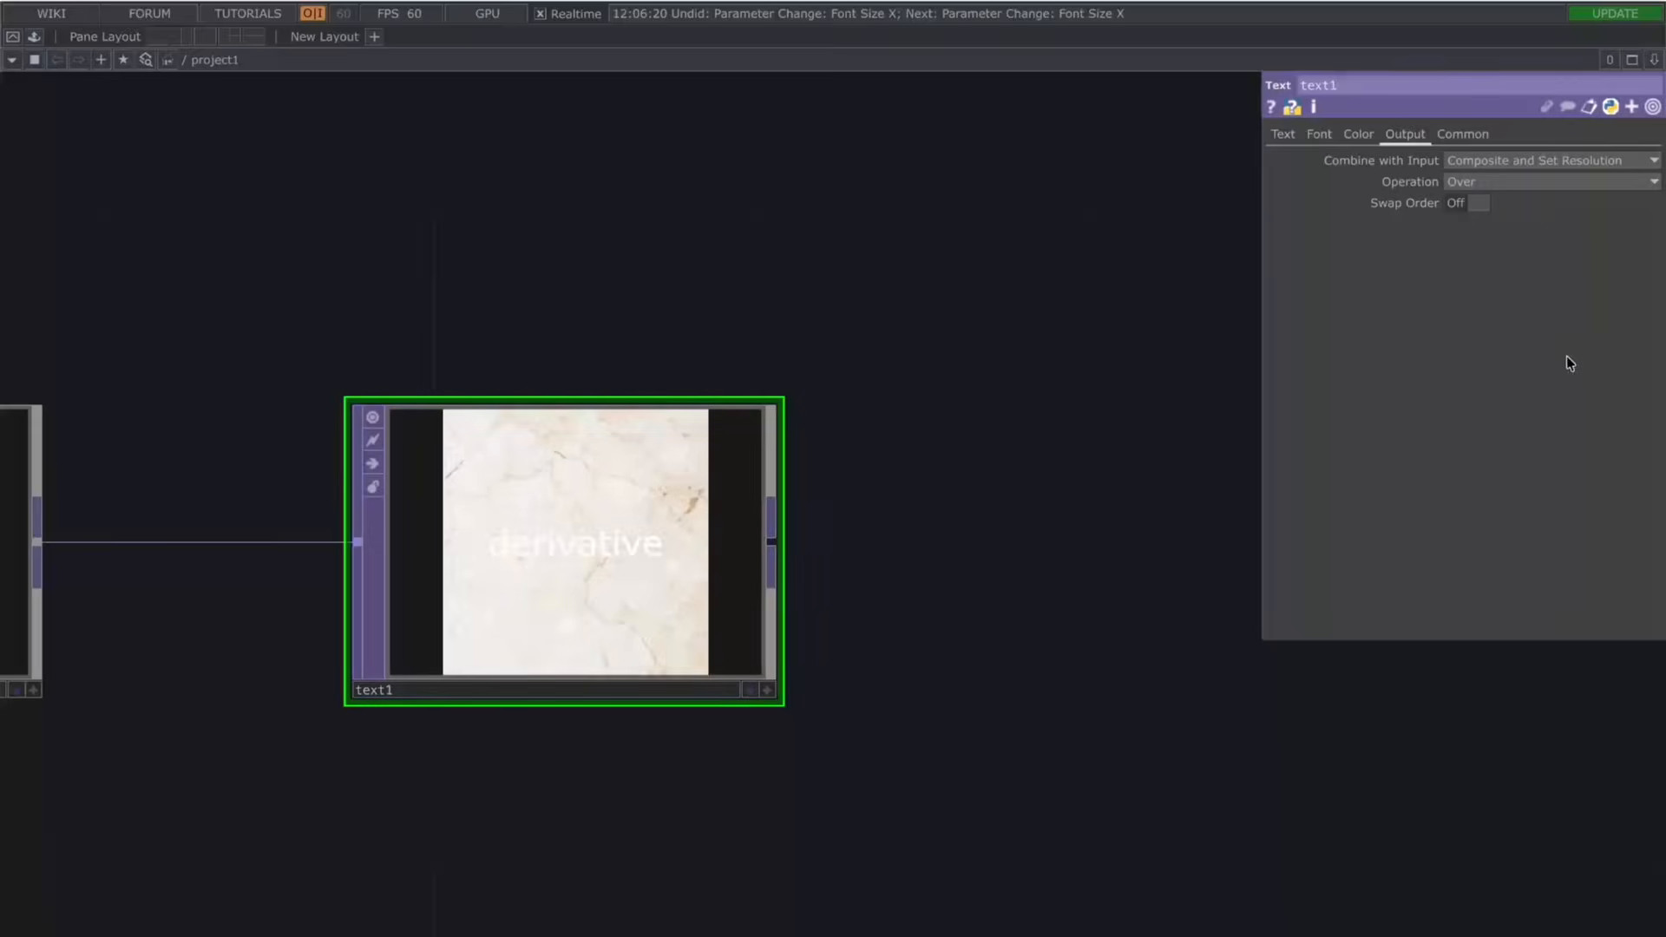
pyautogui.click(1527, 182)
pyautogui.click(1559, 451)
pyautogui.hotkey('ctrl', 'z')
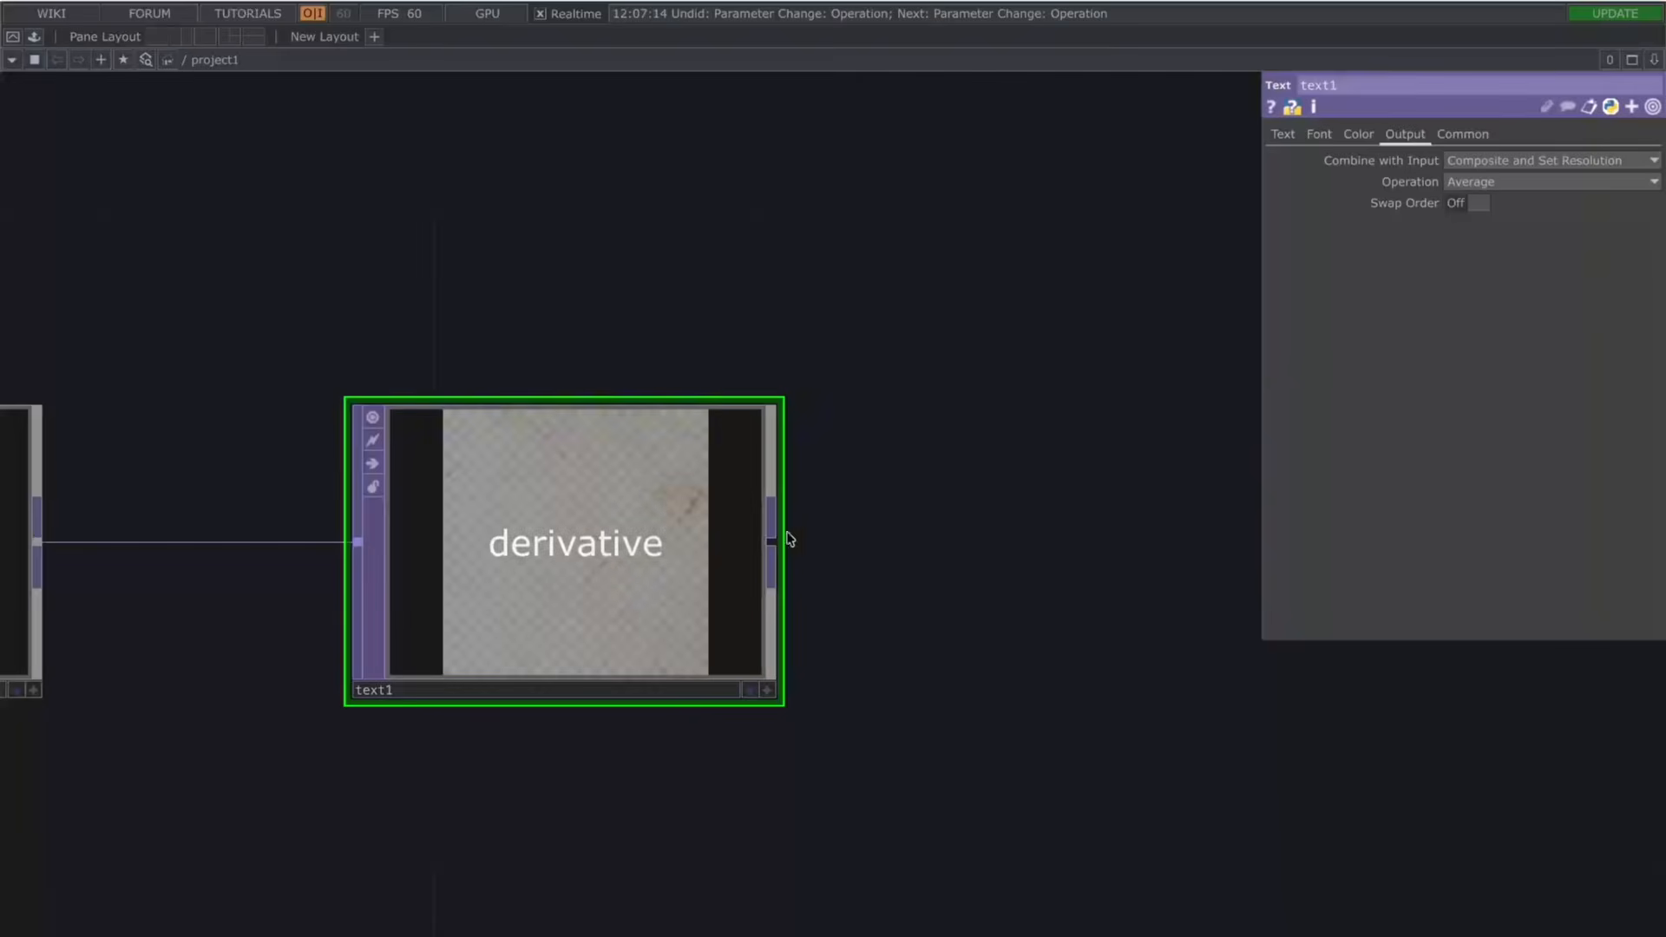
# Step: Add a second Noise TOP after the Text TOP and line it up with the chain
pyautogui.moveTo(743, 564); pyautogui.dragTo(742, 581, button='middle')
pyautogui.scroll(5, 789, 549)
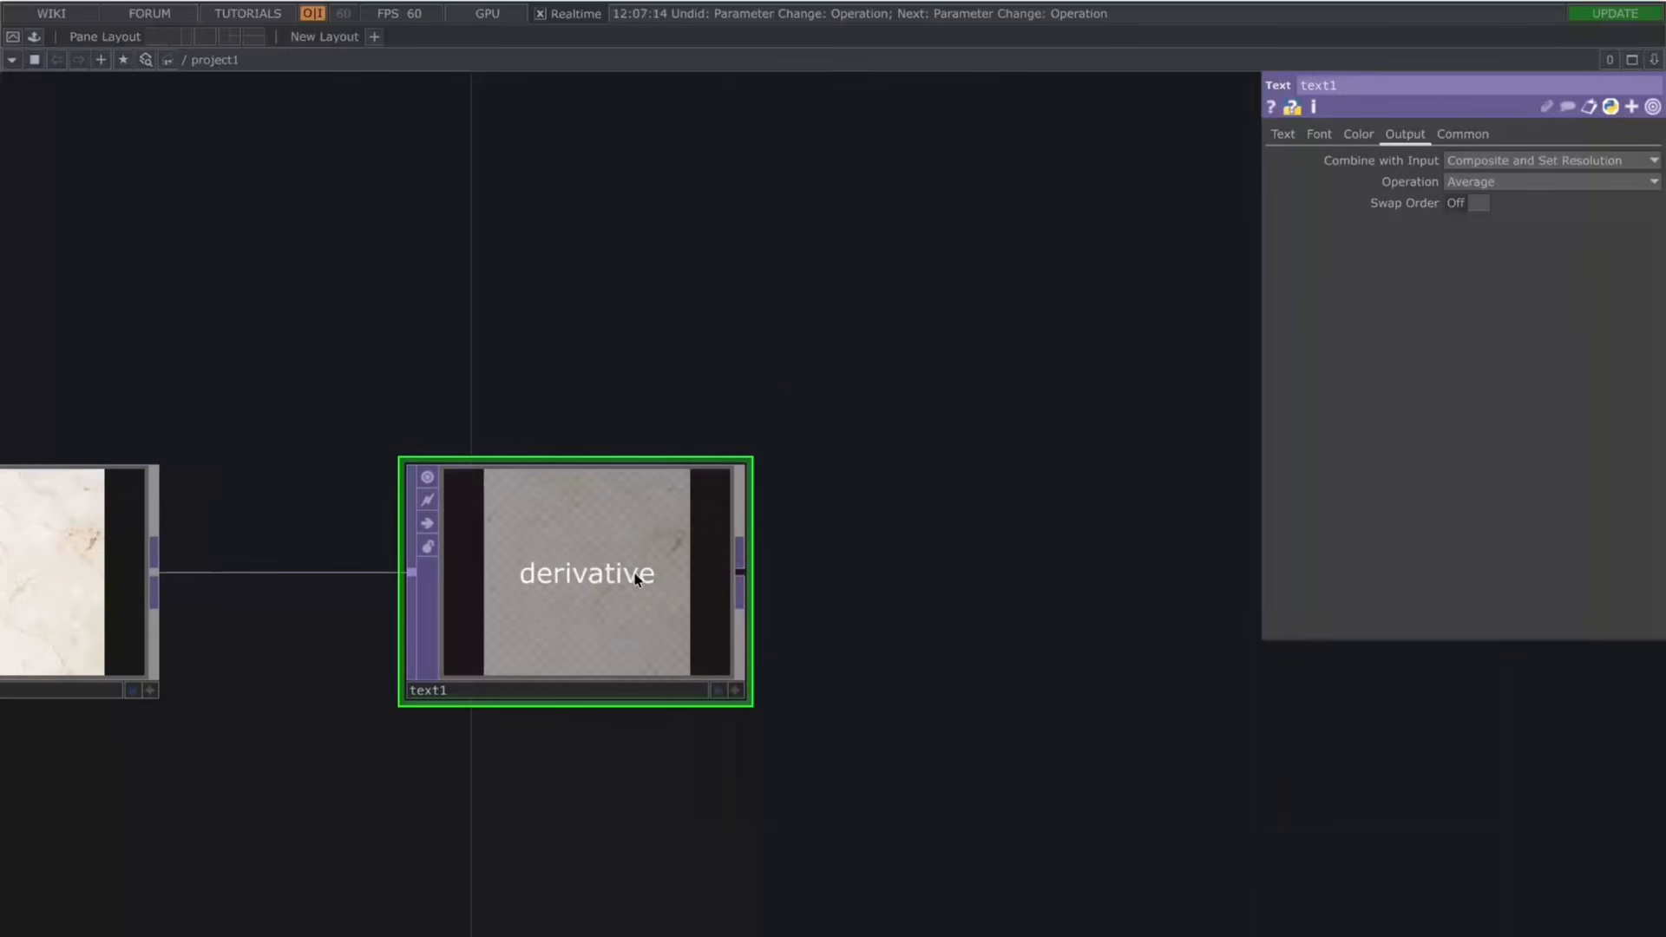
pyautogui.moveTo(825, 605); pyautogui.dragTo(760, 602)
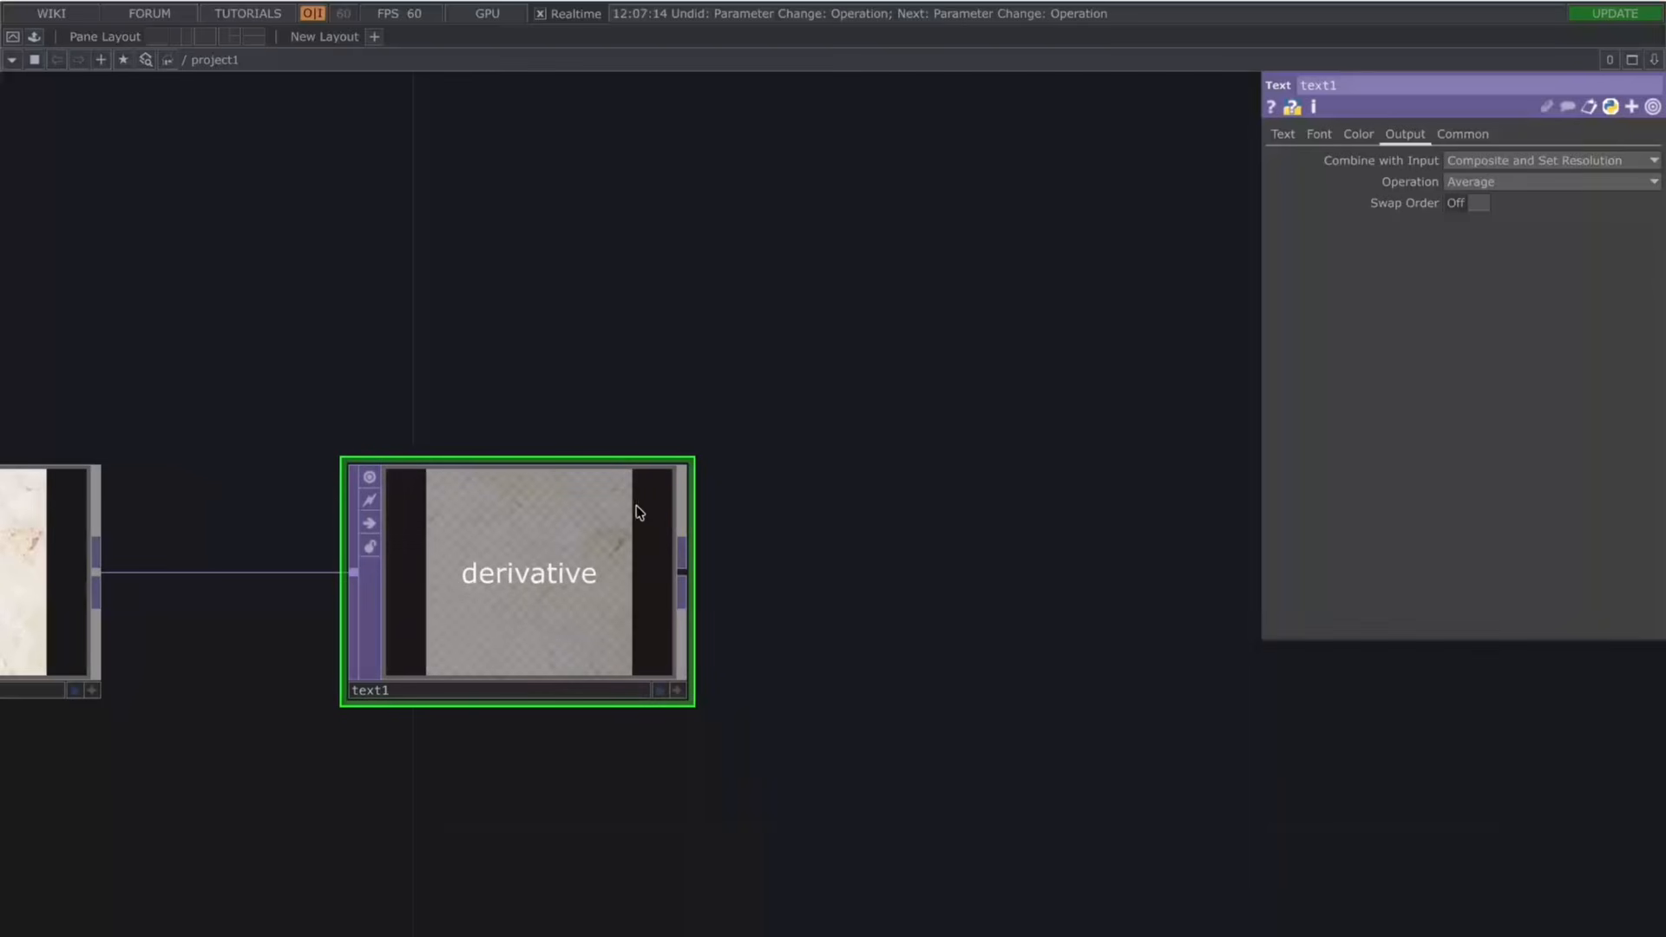
pyautogui.rightClick(691, 570)
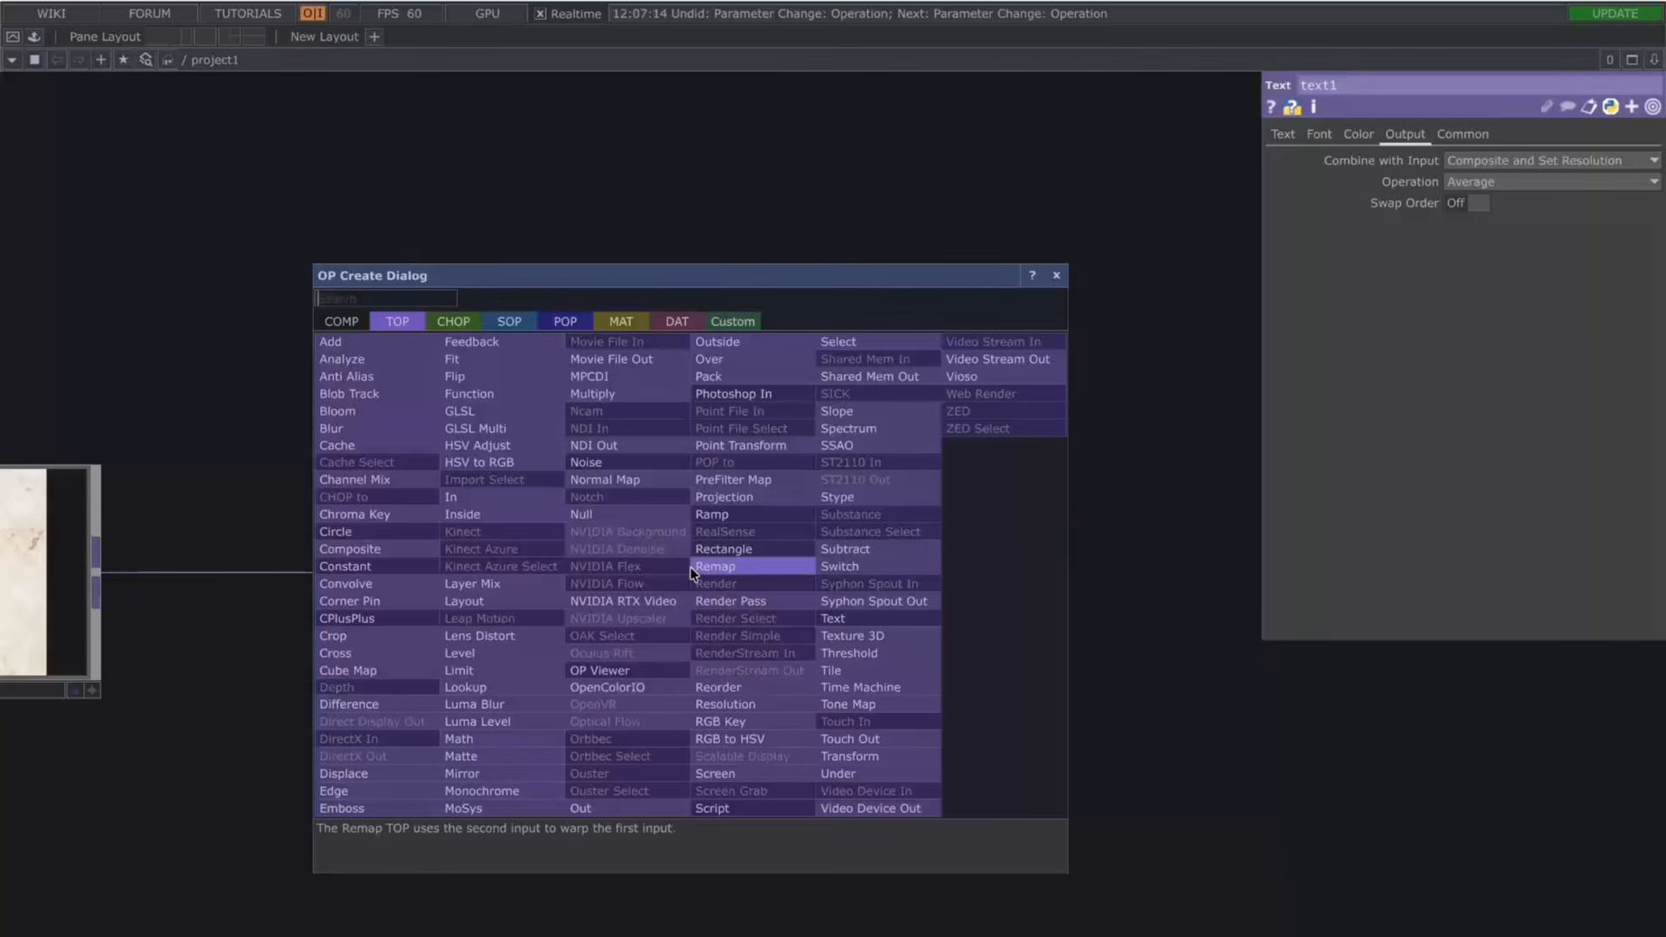
pyautogui.write('noise')
pyautogui.click(602, 460)
pyautogui.click(973, 515)
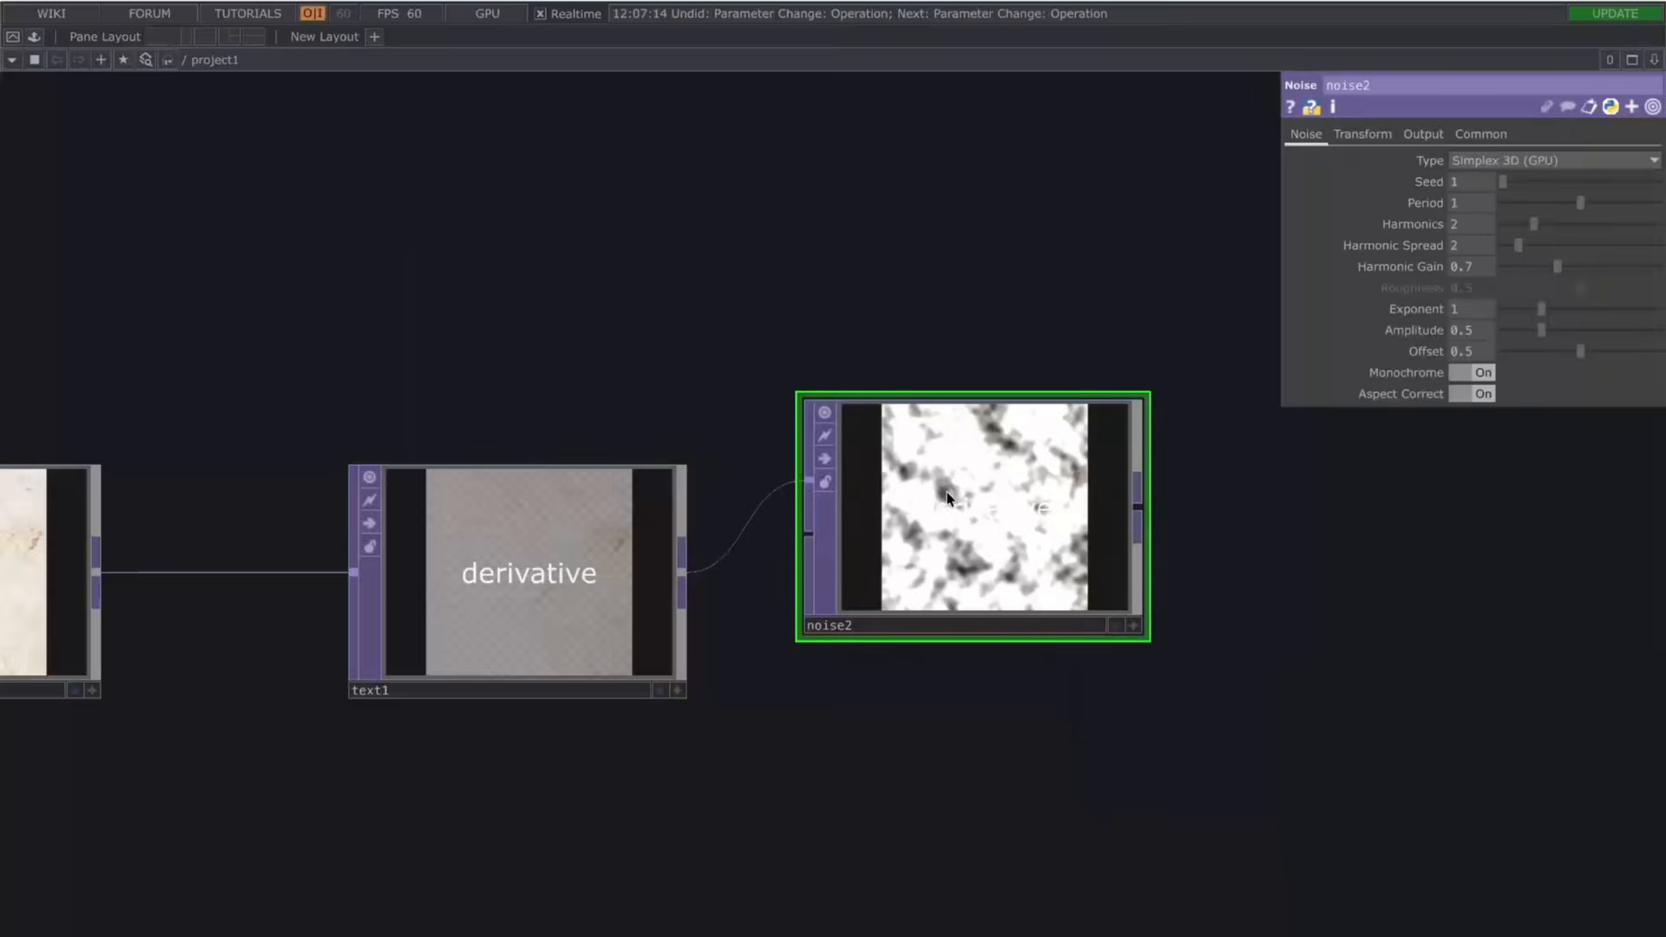
pyautogui.moveTo(948, 498); pyautogui.dragTo(1014, 564)
# Step: Check the second Noise TOP's output alpha options against the text image, leaving Alpha at One
pyautogui.scroll(5, 1083, 511)
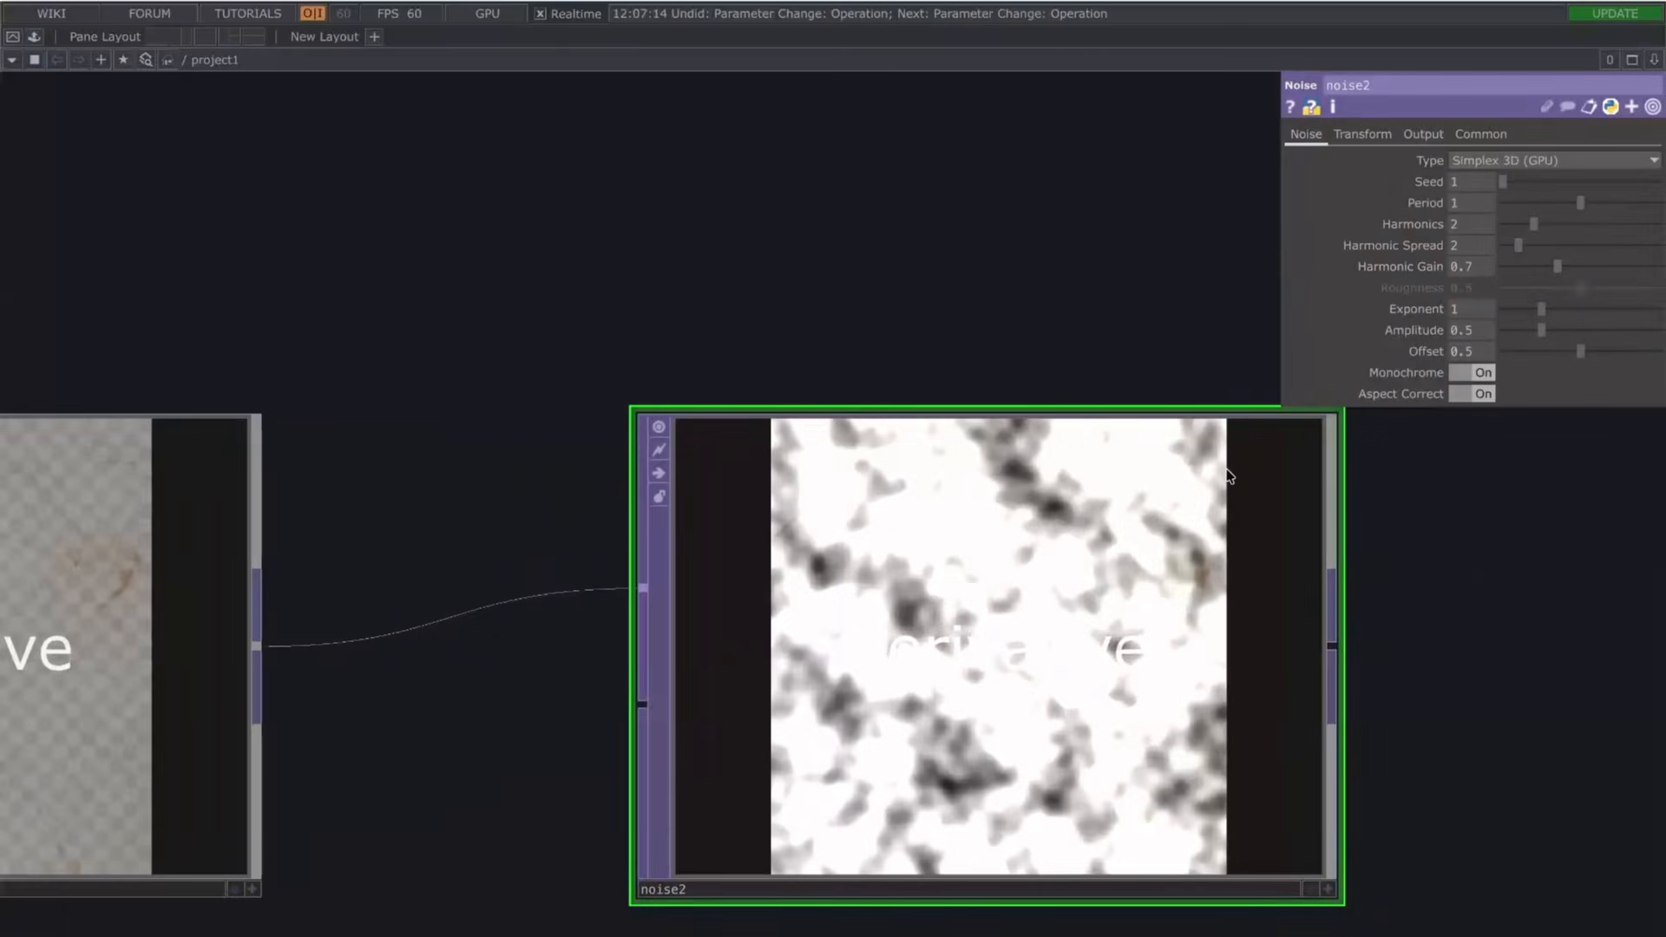
pyautogui.scroll(-2, 1231, 473)
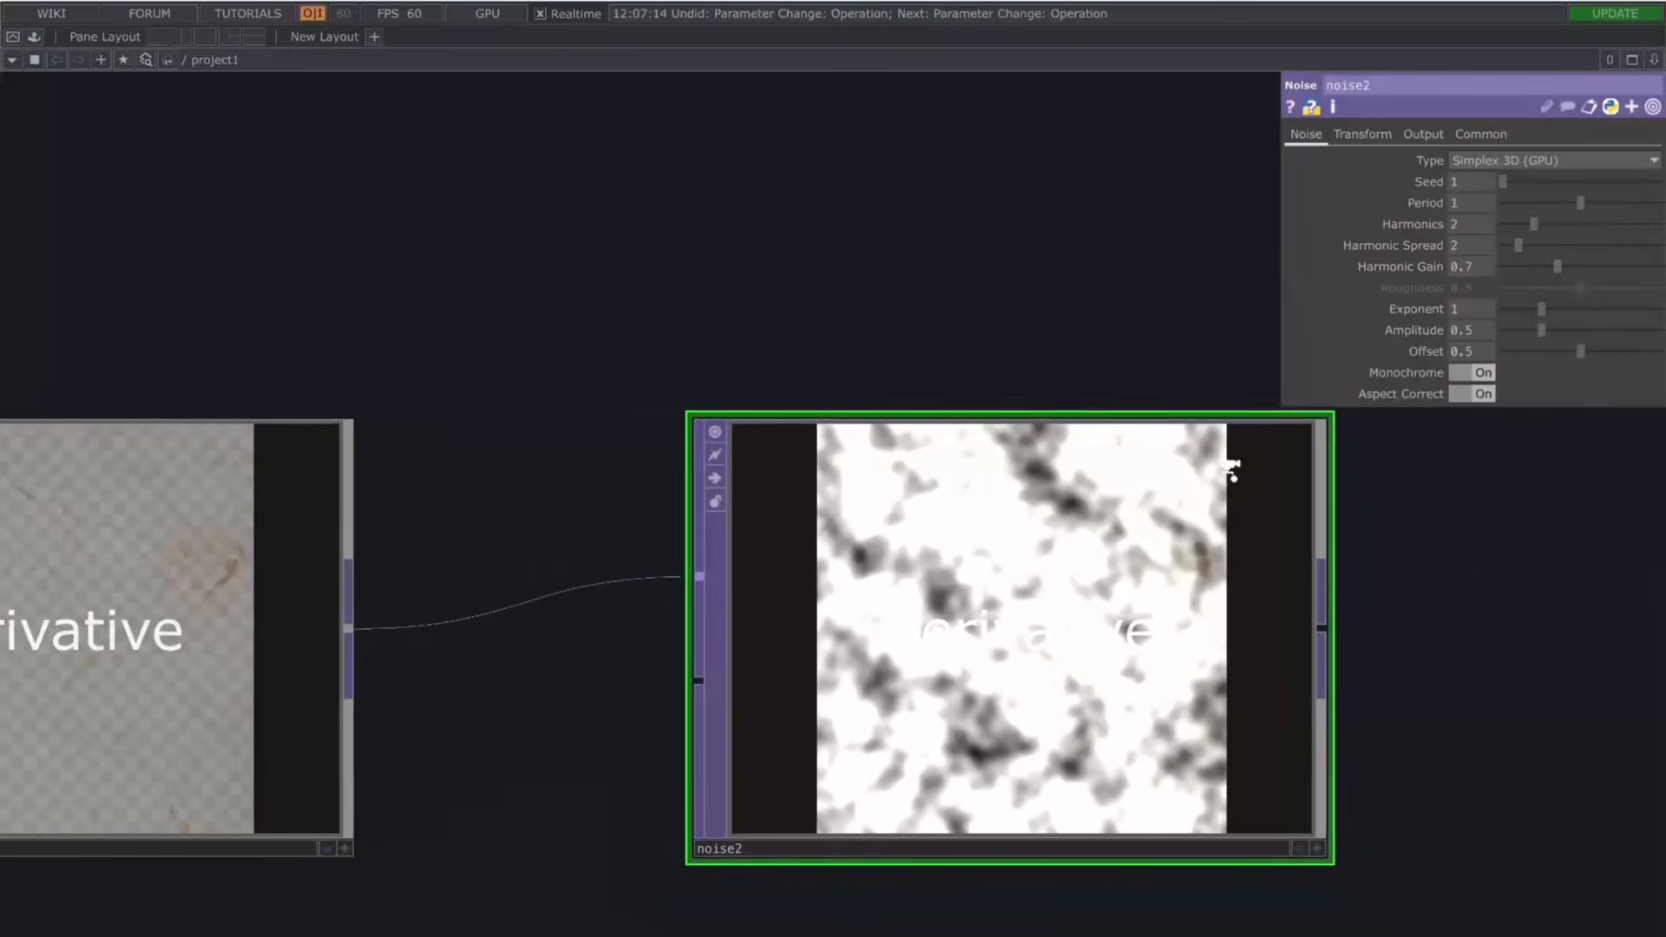
pyautogui.click(1432, 136)
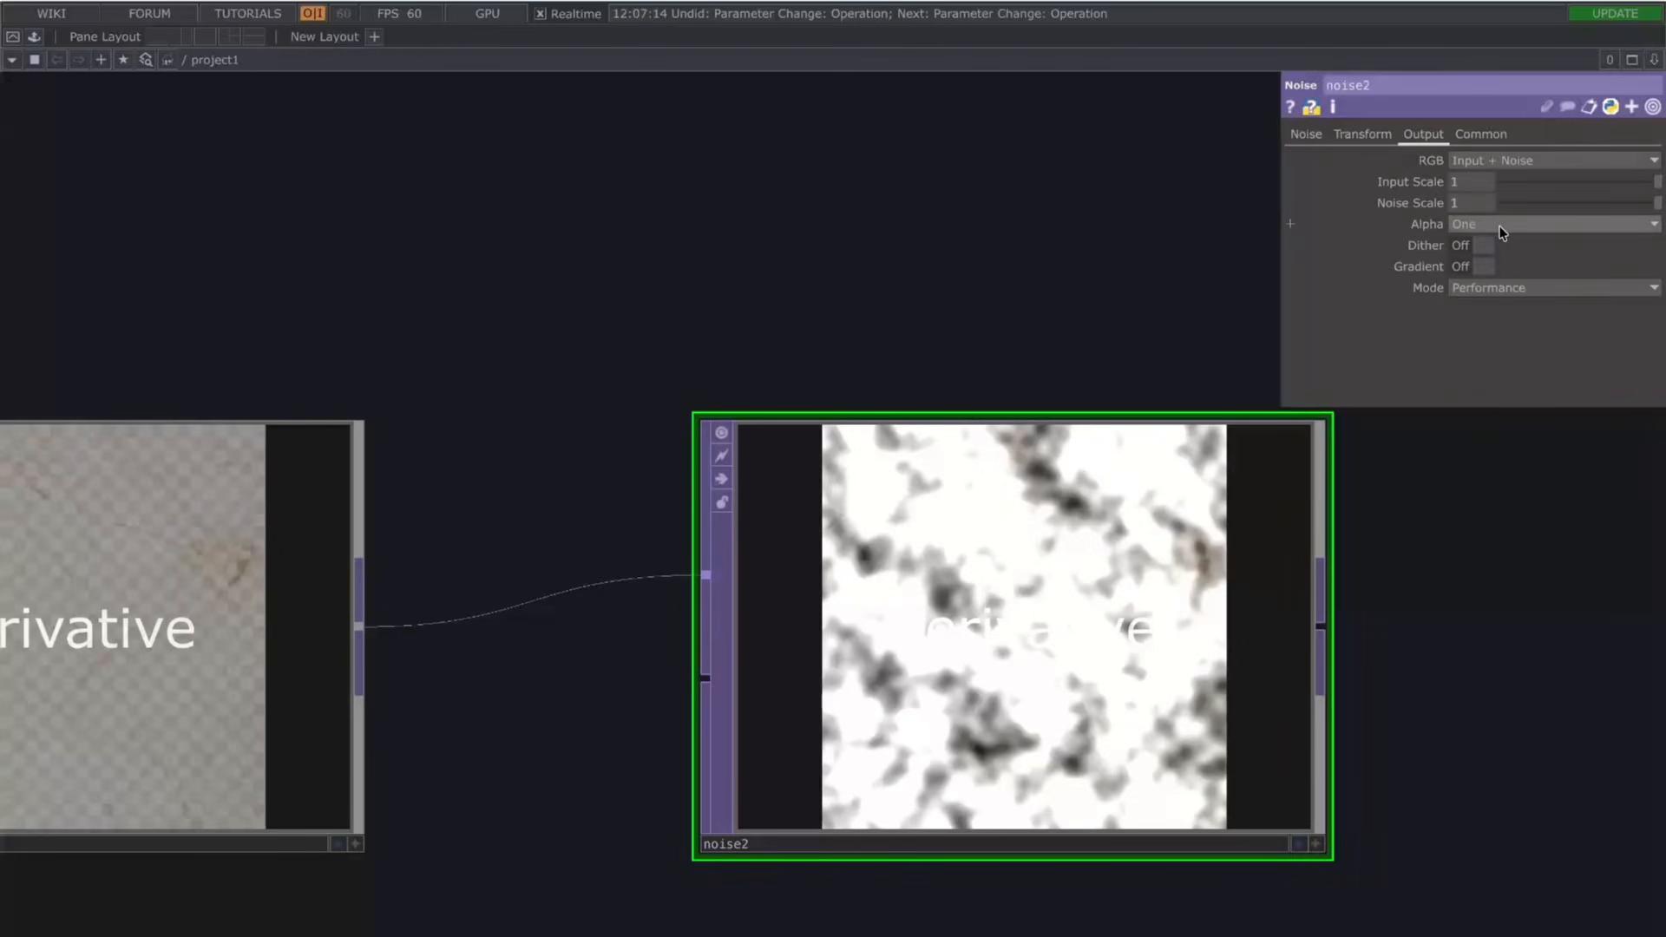
pyautogui.moveTo(876, 310); pyautogui.dragTo(1149, 298)
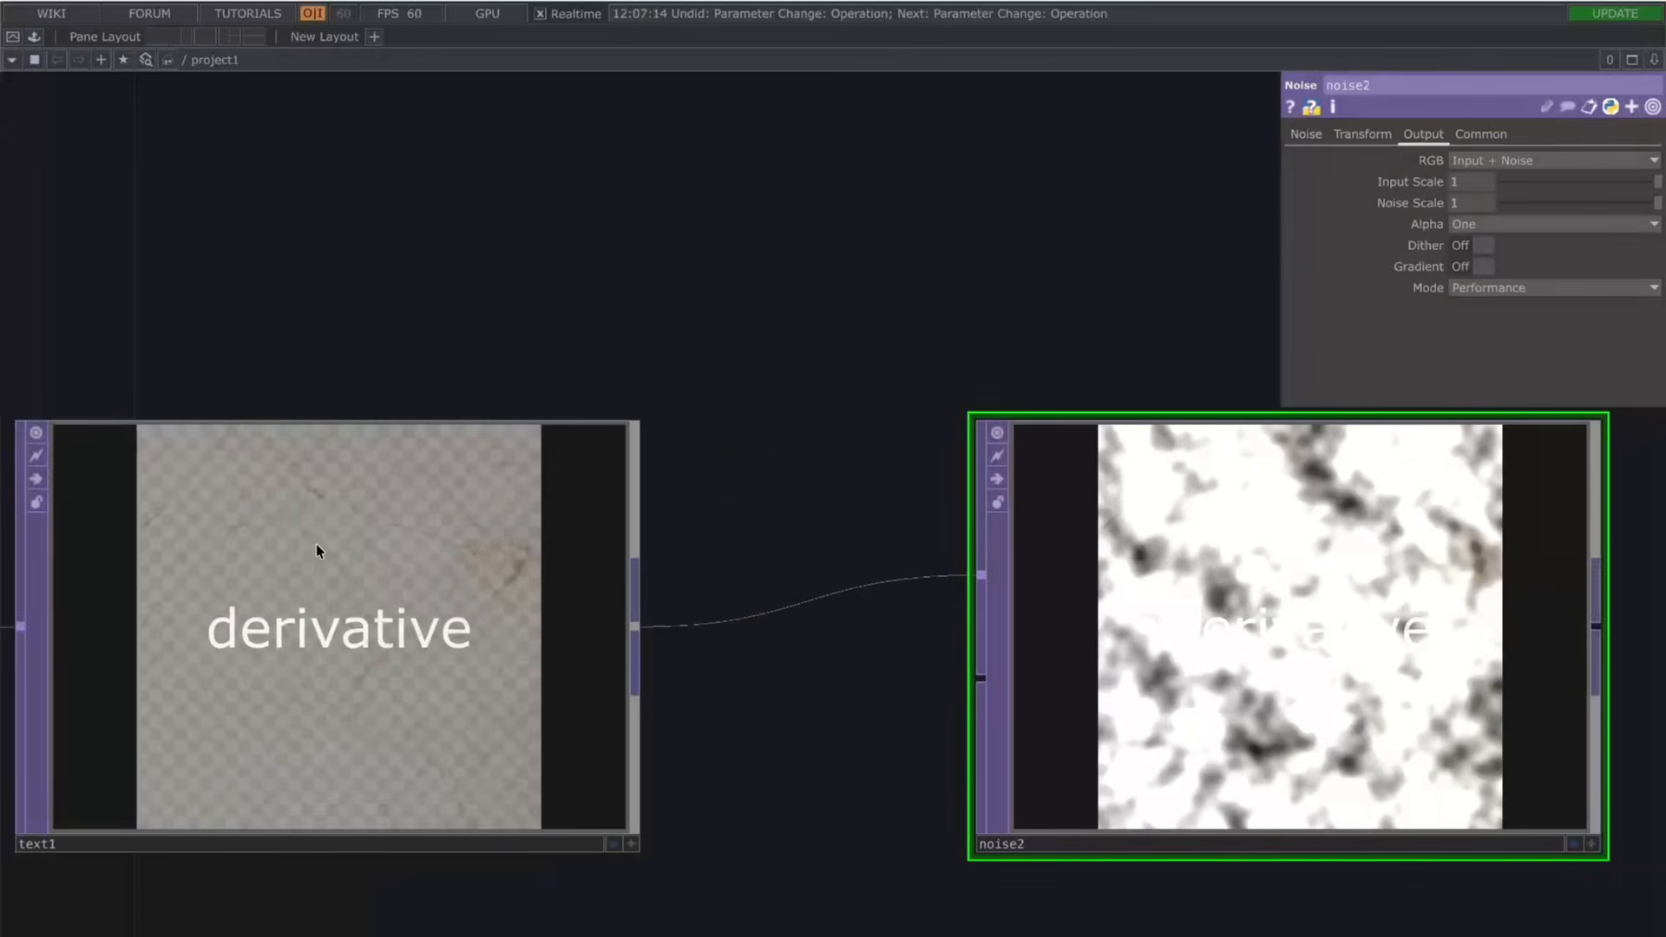
pyautogui.click(1522, 227)
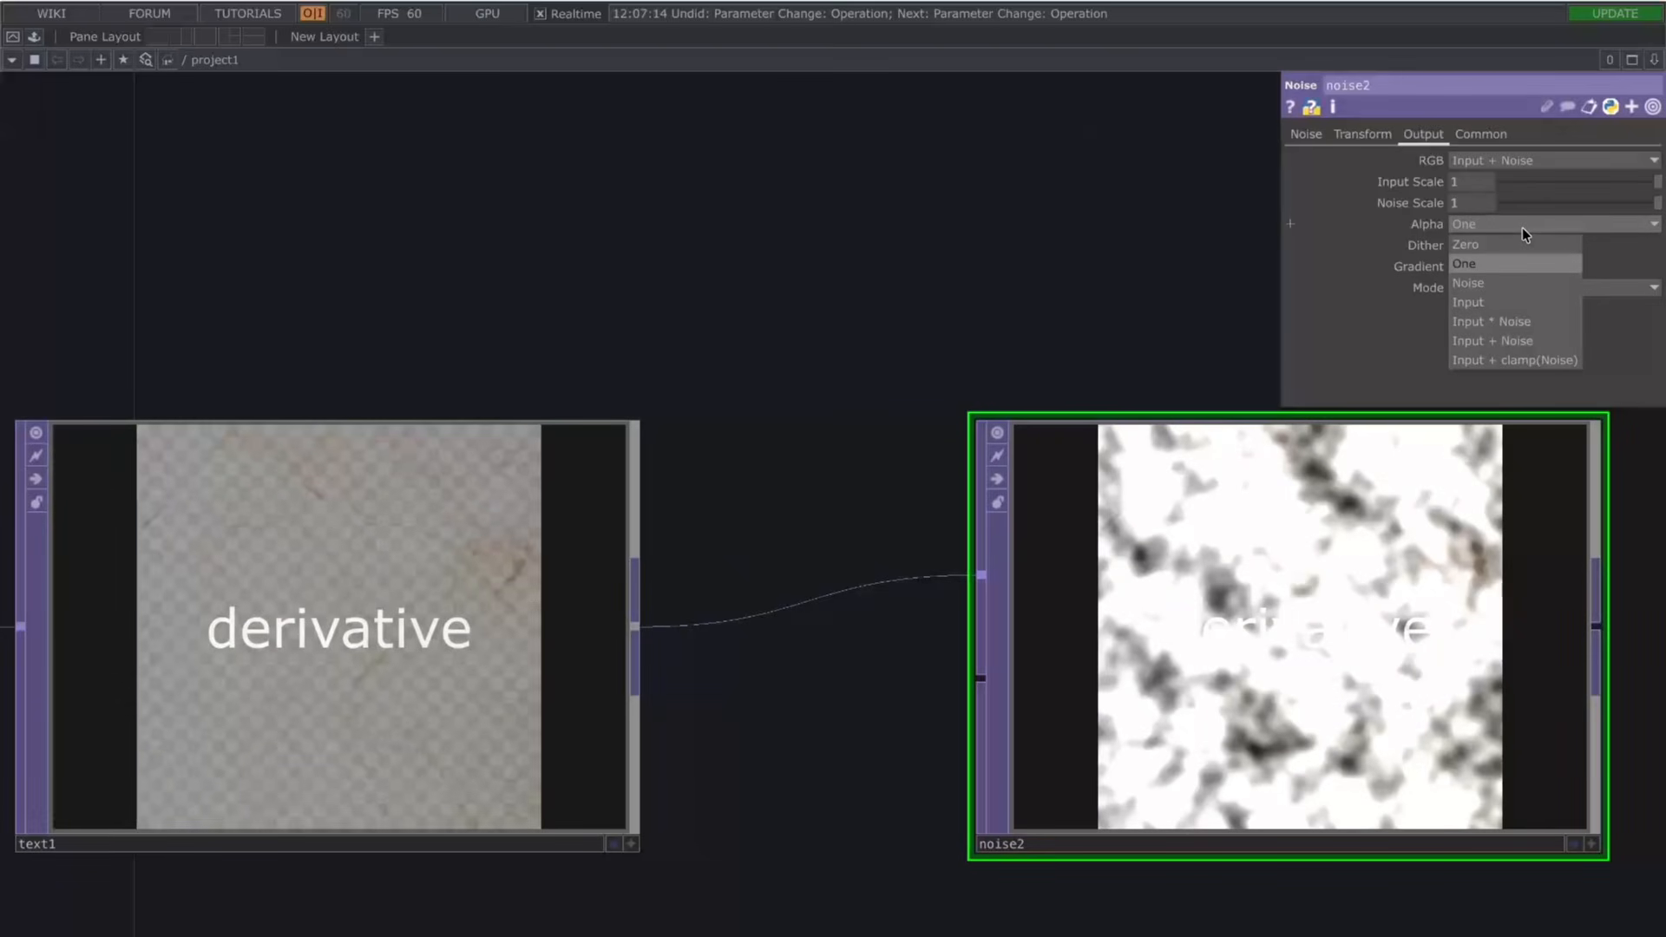
pyautogui.click(1501, 262)
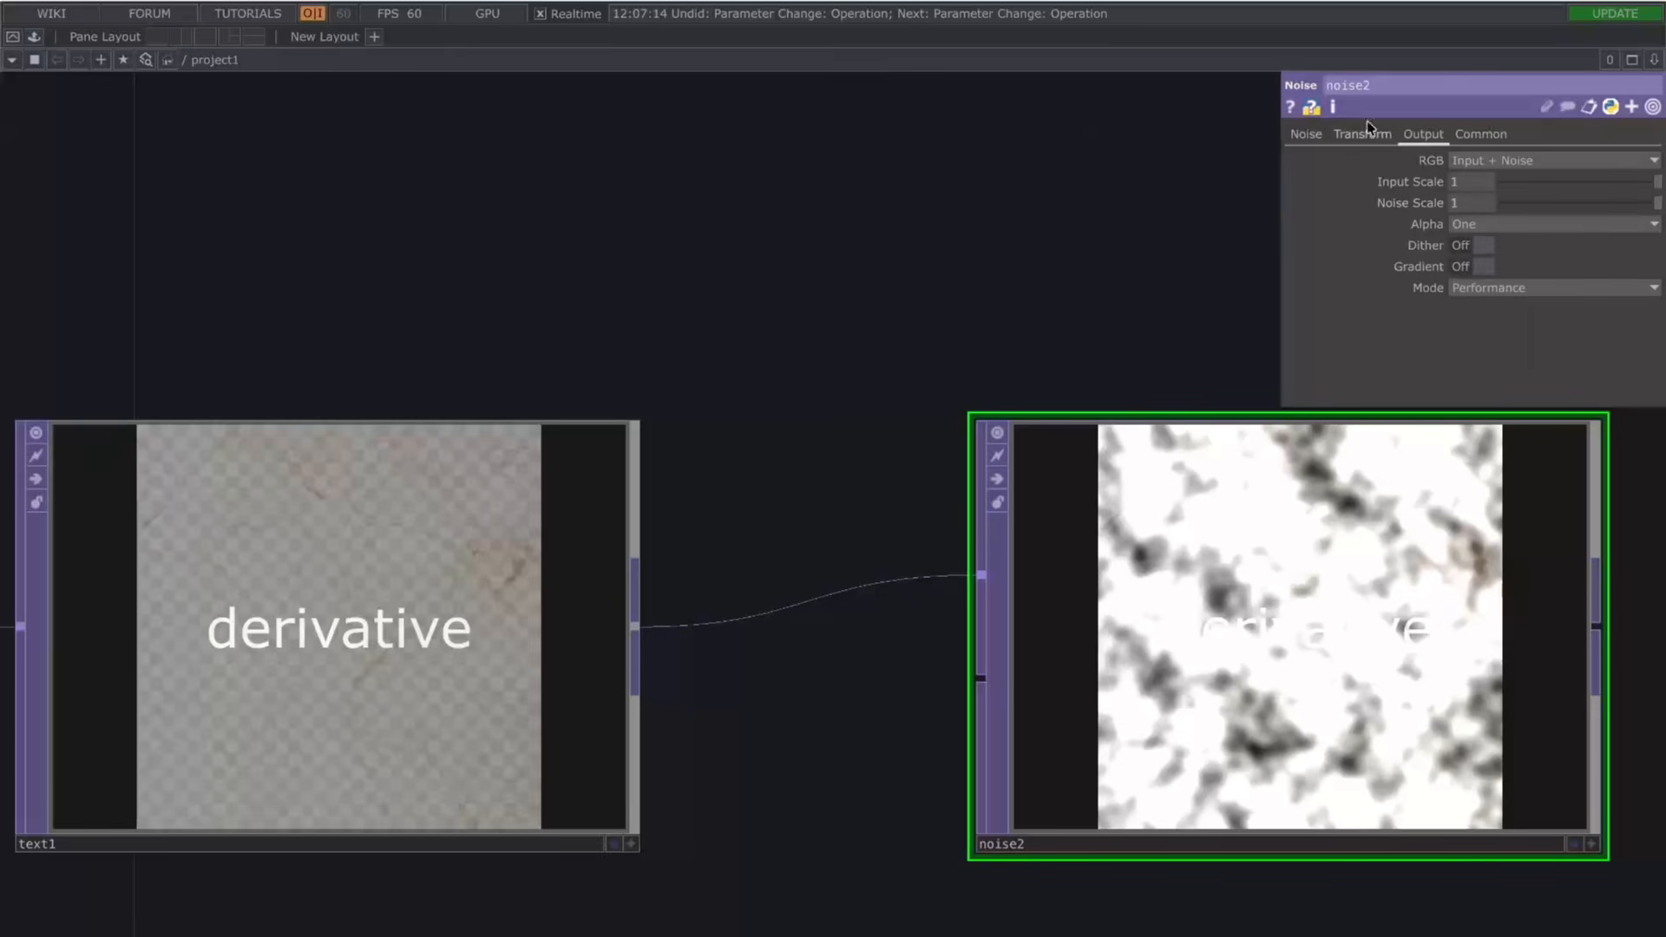
# Step: Set the second Noise TOP's offset to 0, period to 4, exponent to 1.14 and amplitude to 0.21
pyautogui.click(1306, 135)
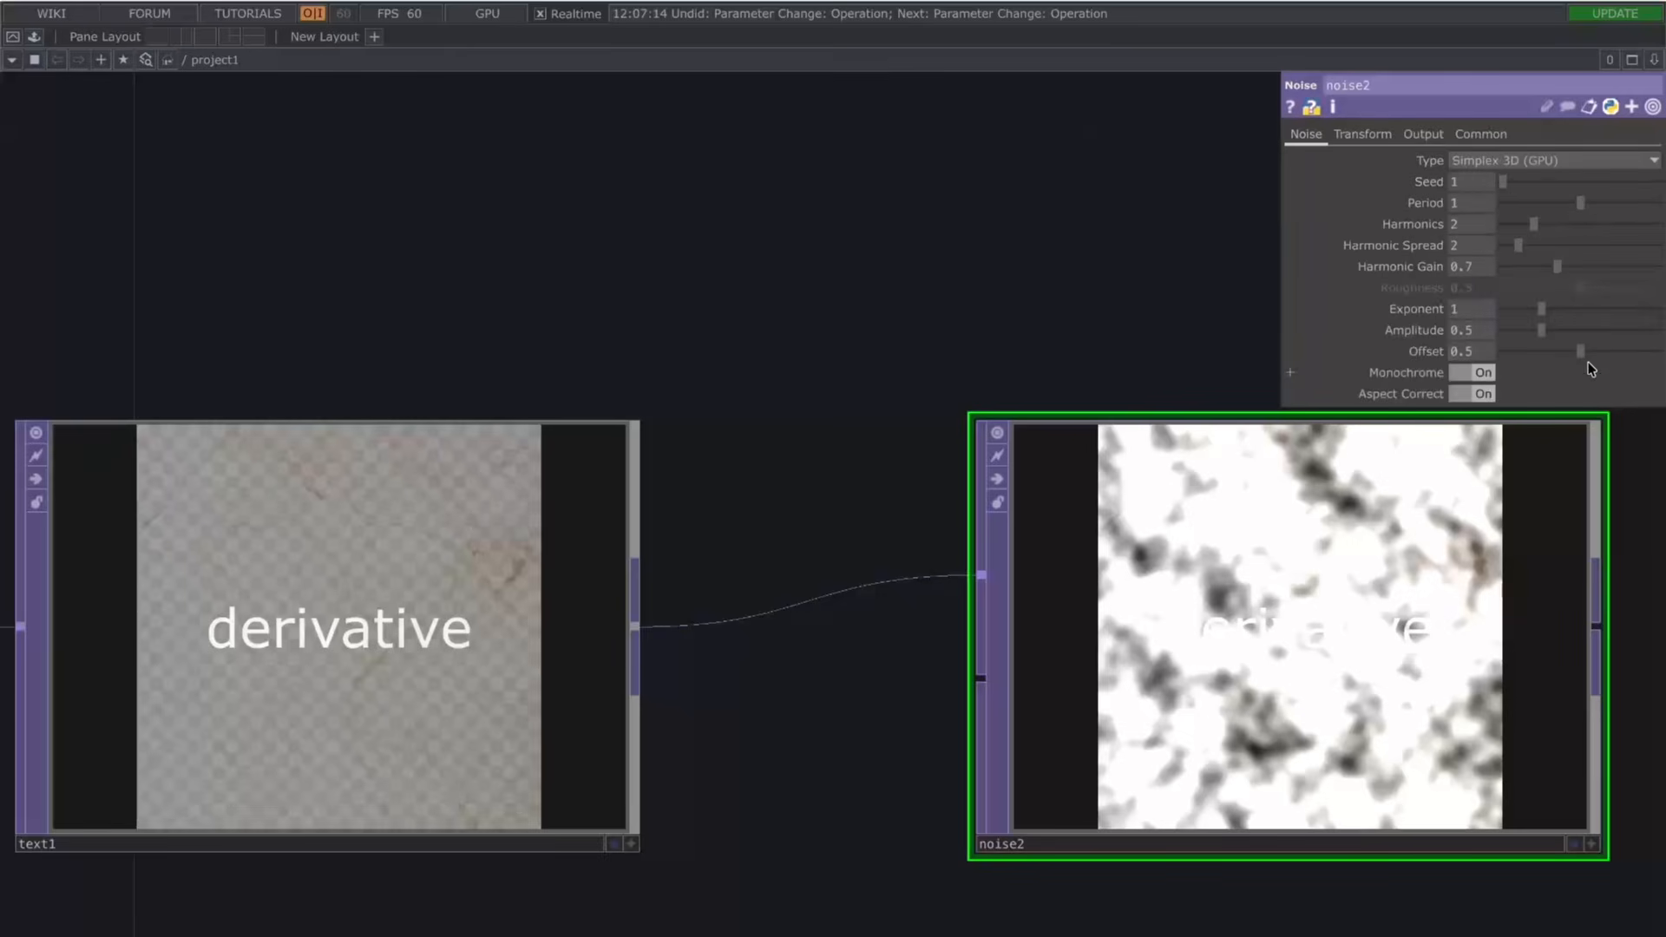
pyautogui.moveTo(1580, 350); pyautogui.dragTo(1514, 334)
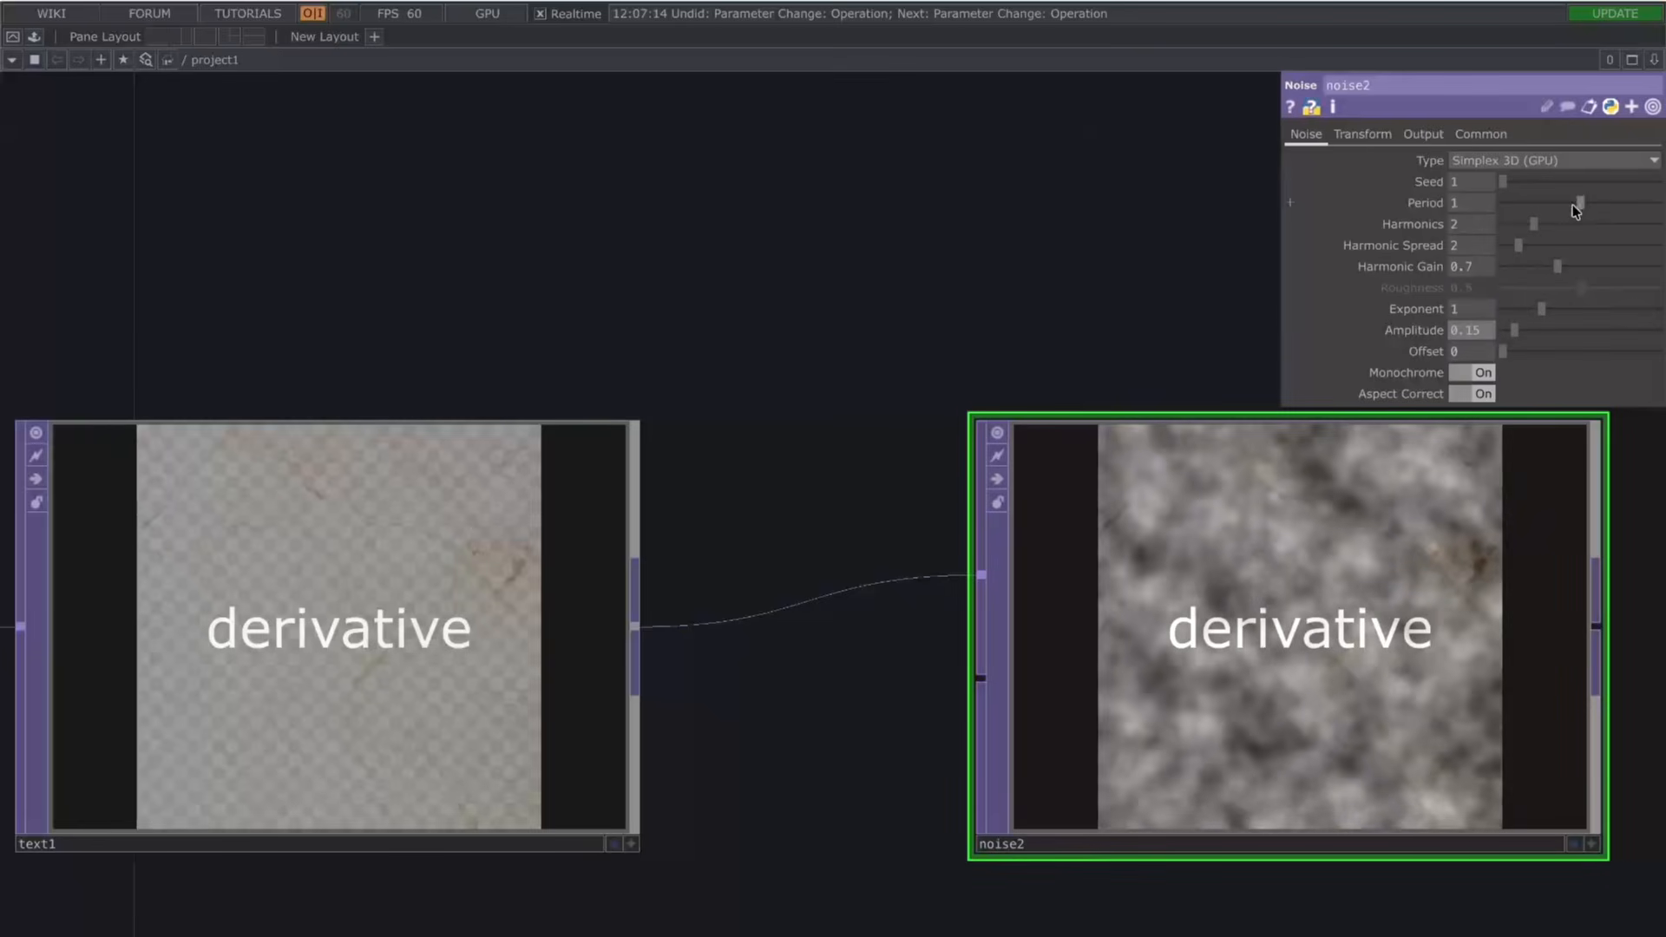
pyautogui.moveTo(1576, 211); pyautogui.dragTo(1658, 228)
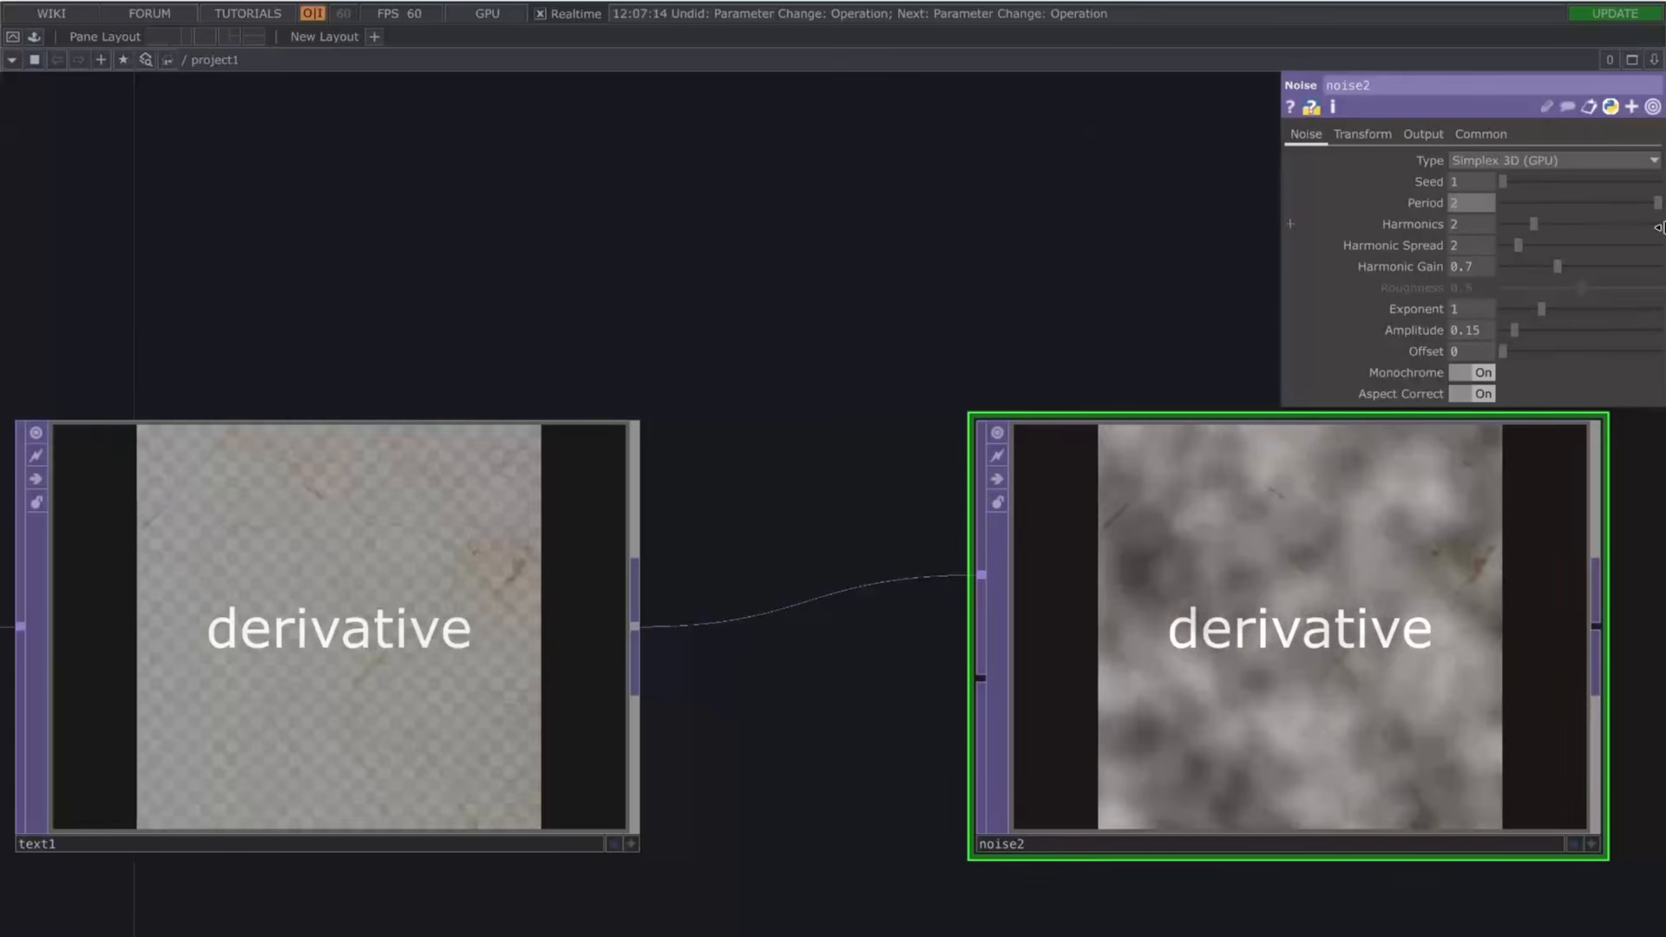
pyautogui.click(1467, 204)
pyautogui.write('4')
pyautogui.press('Return')
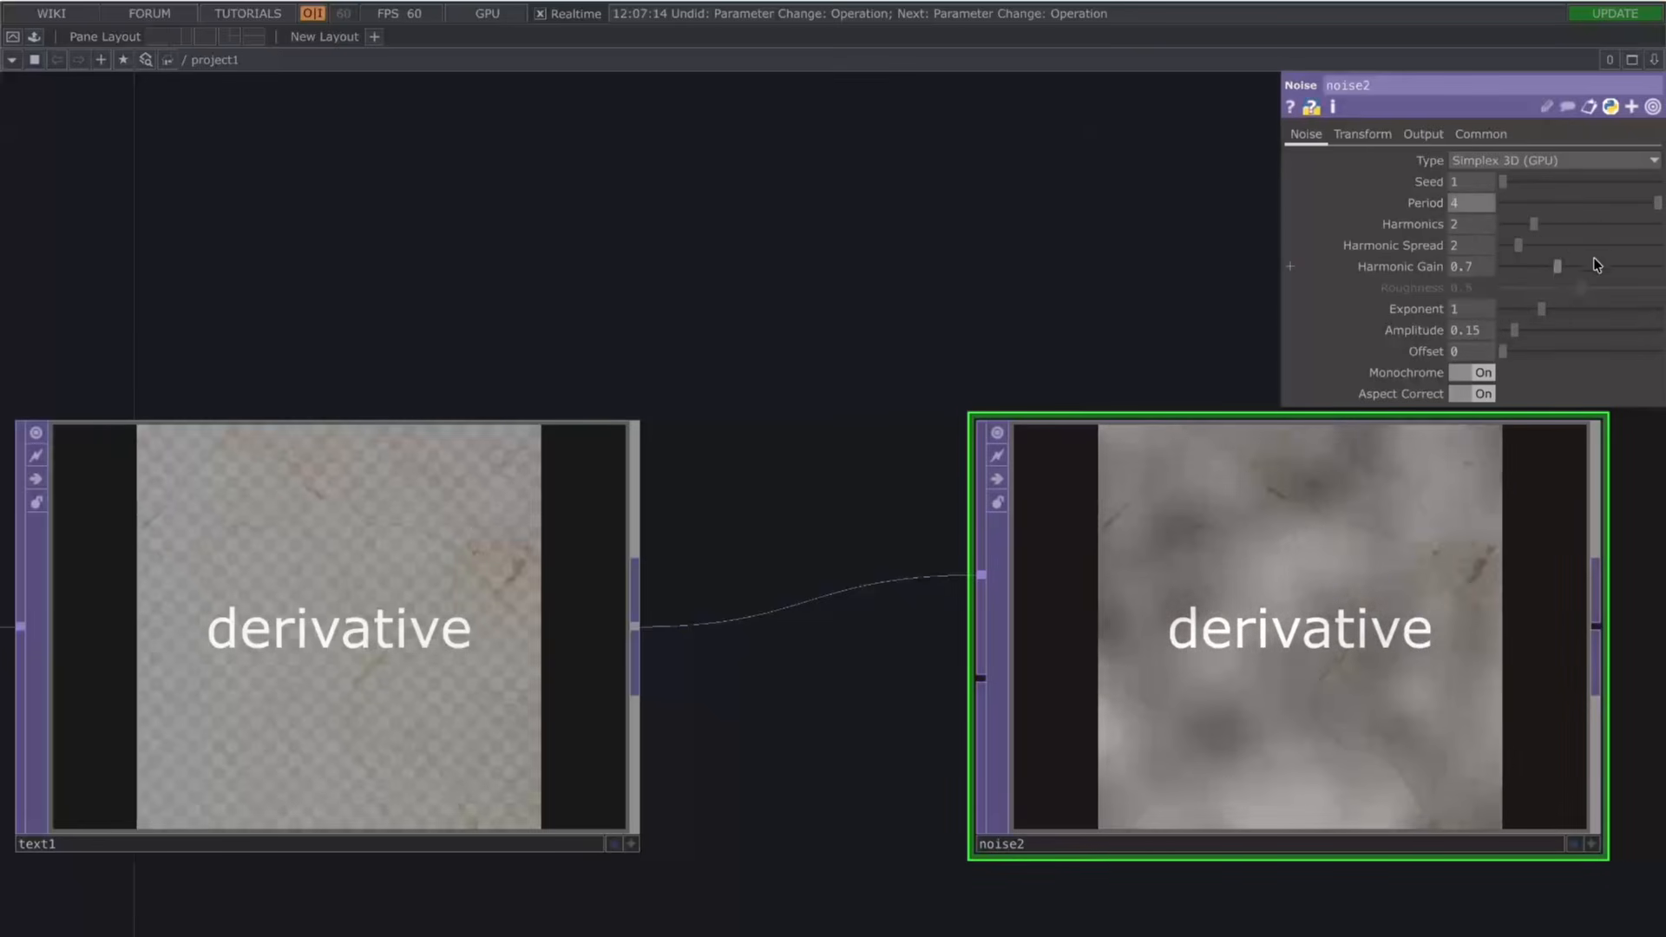
pyautogui.moveTo(1542, 310)
pyautogui.mouseDown()
pyautogui.moveTo(1575, 310)
pyautogui.moveTo(1523, 335)
pyautogui.mouseUp()
# Step: Add a Null TOP after the second Noise TOP and name it base_texture
pyautogui.scroll(-5, 1045, 315)
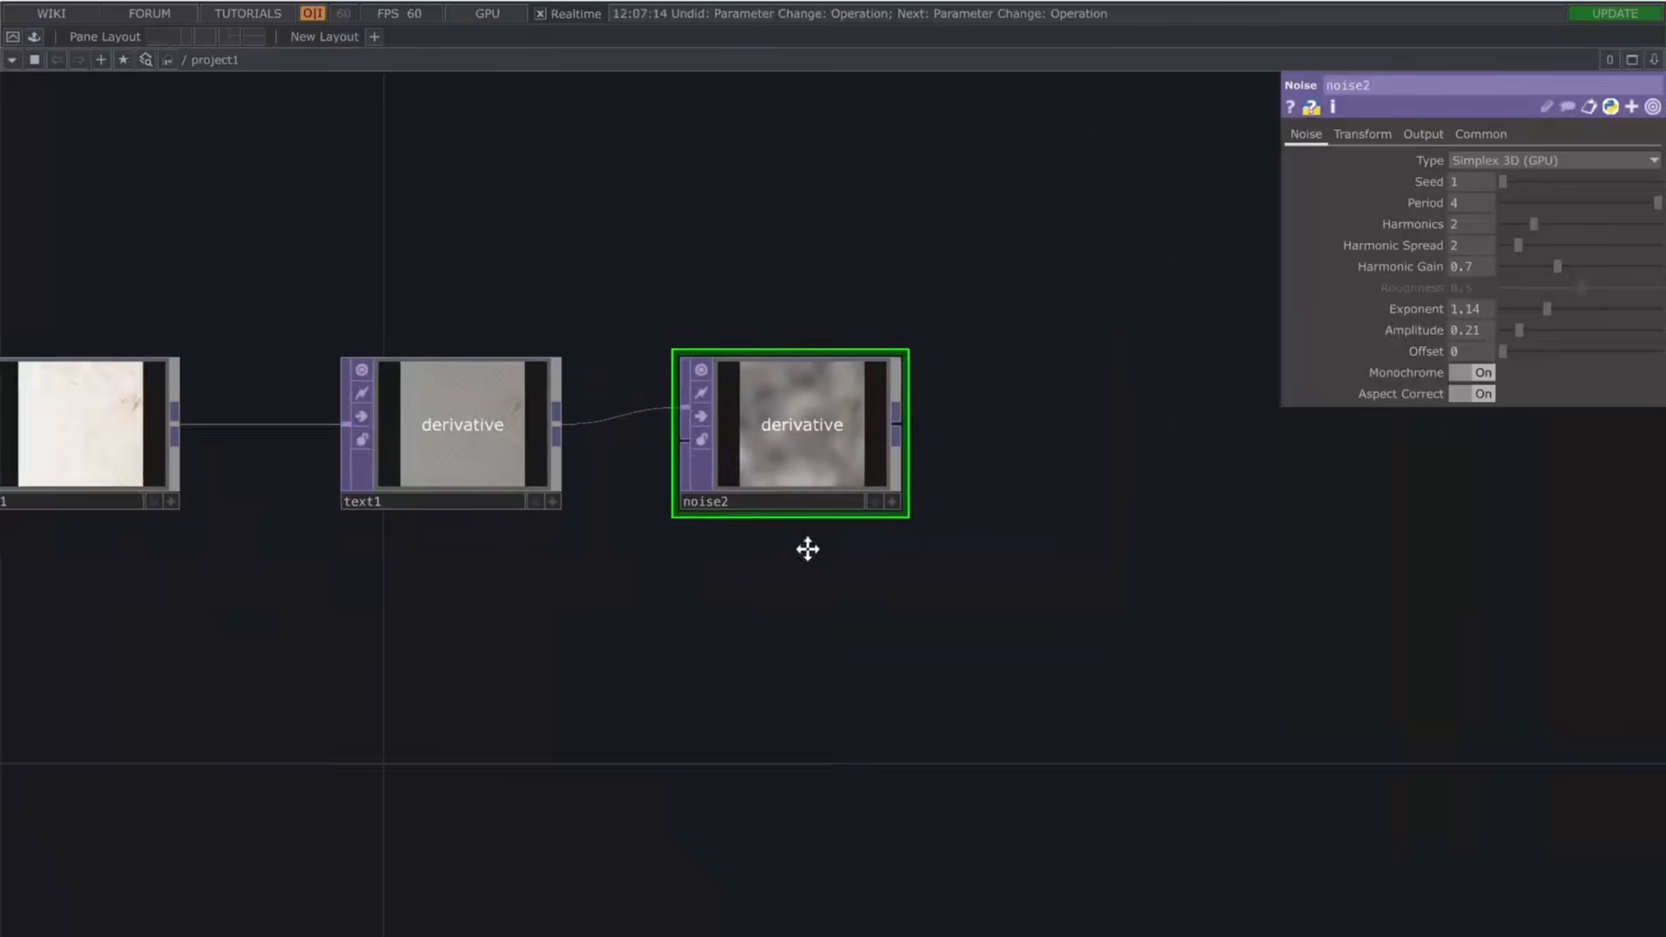
pyautogui.scroll(-3, 808, 548)
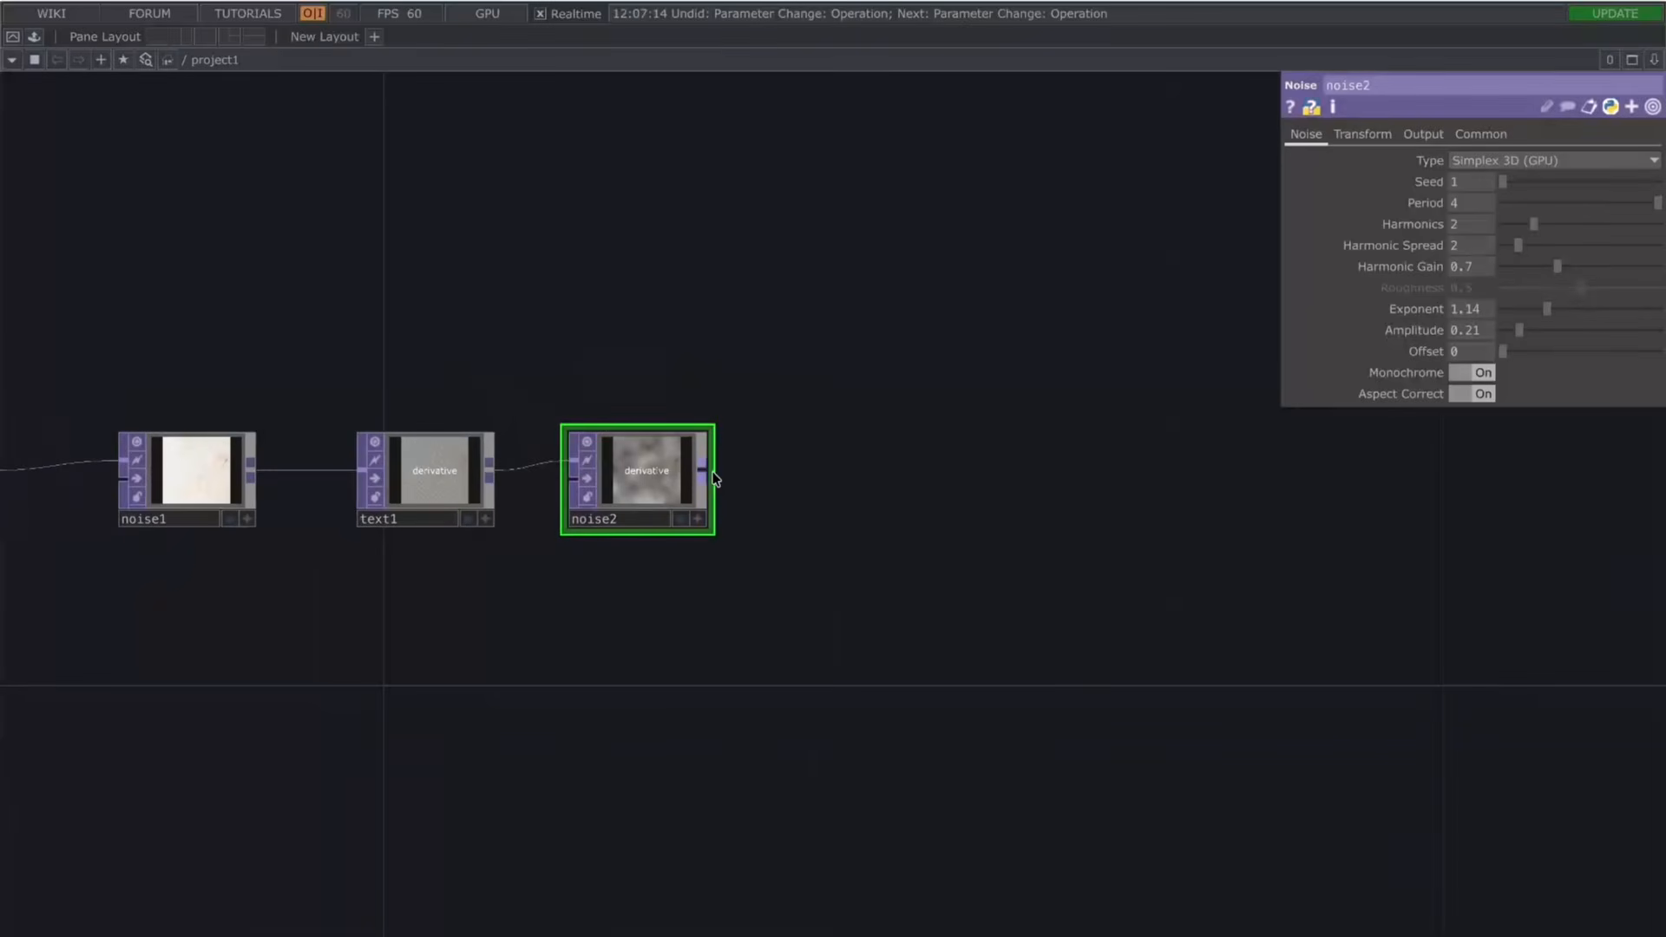
pyautogui.rightClick(714, 479)
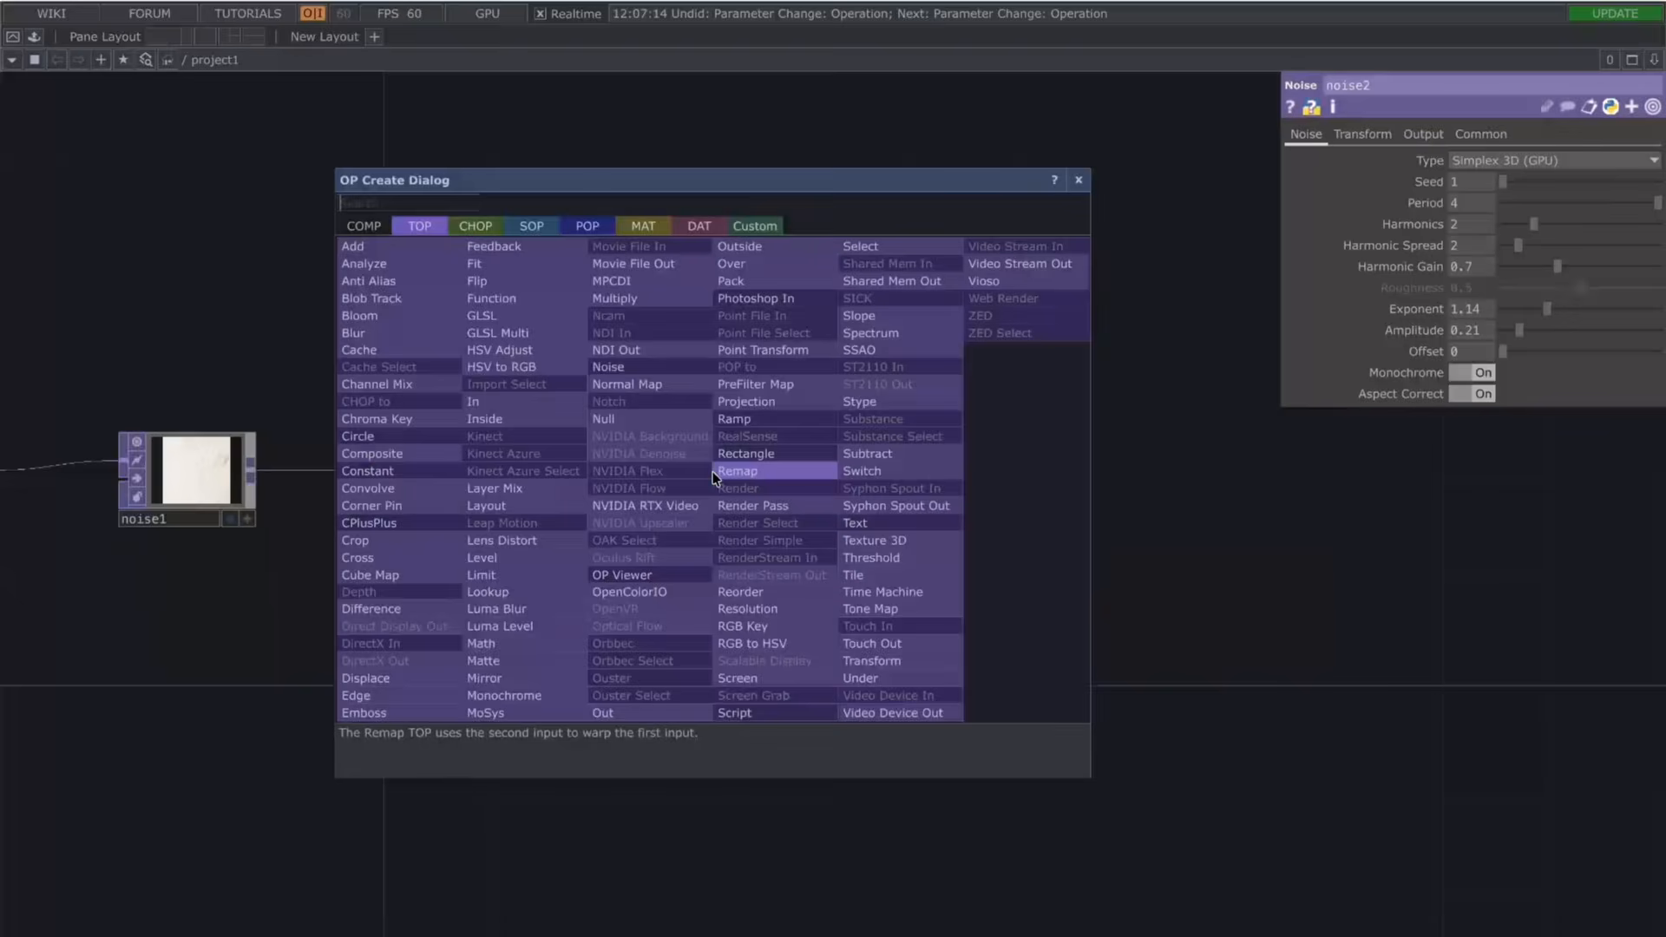
pyautogui.click(679, 422)
pyautogui.click(948, 484)
pyautogui.doubleClick(939, 519)
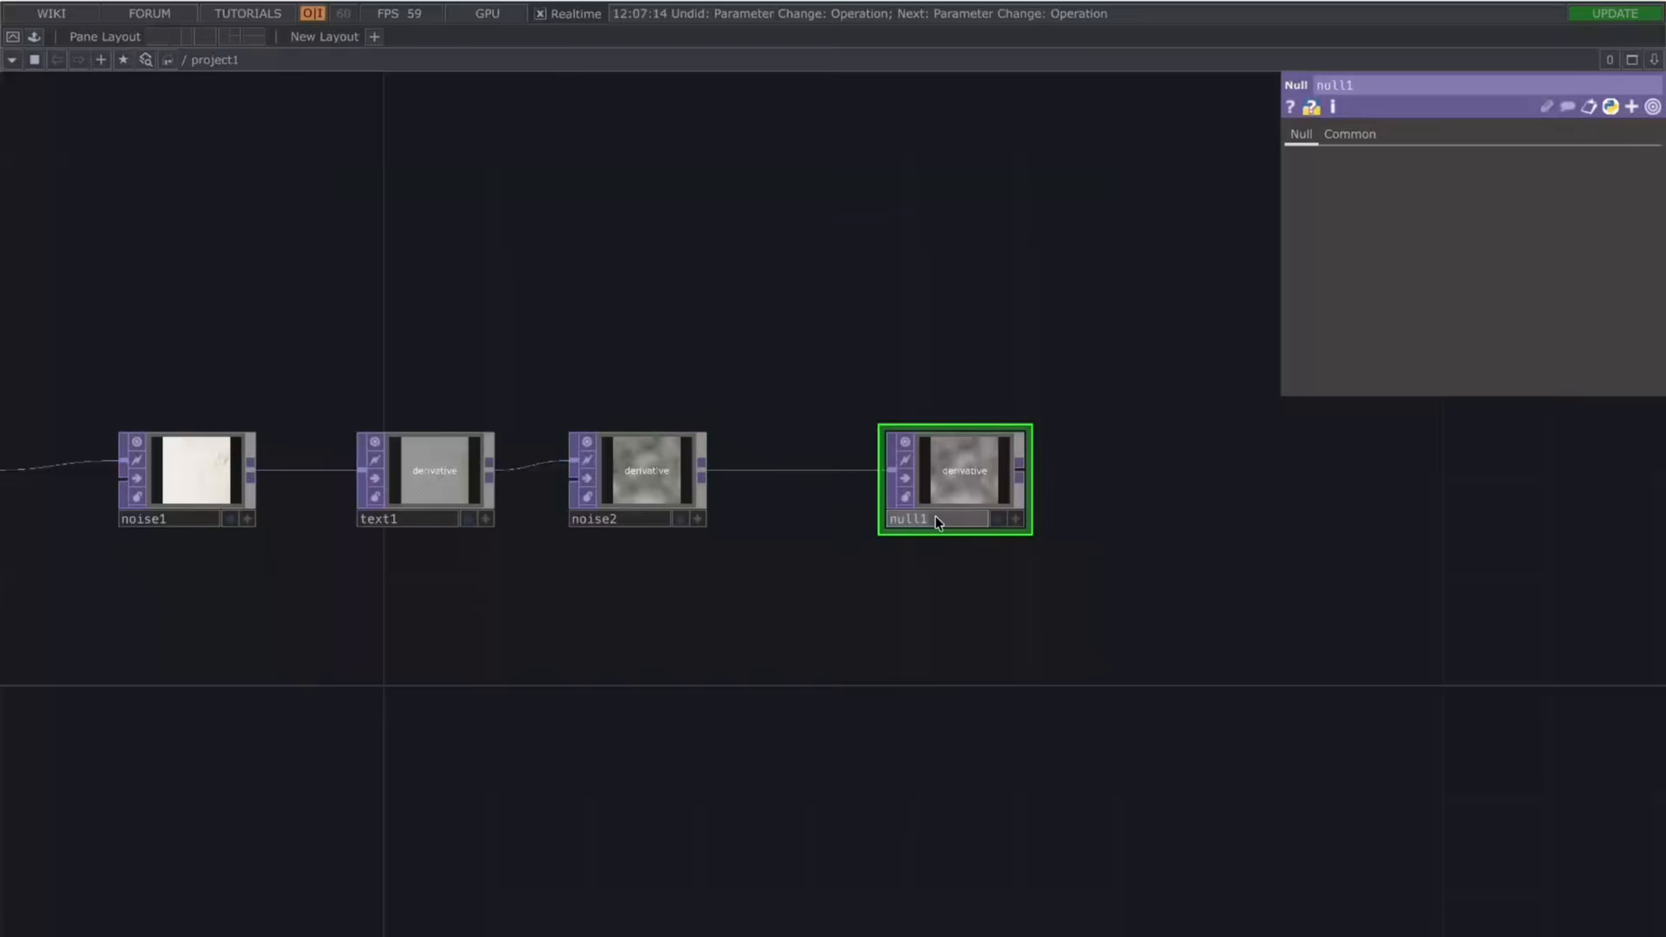
pyautogui.write('base_texture')
pyautogui.press('Return')
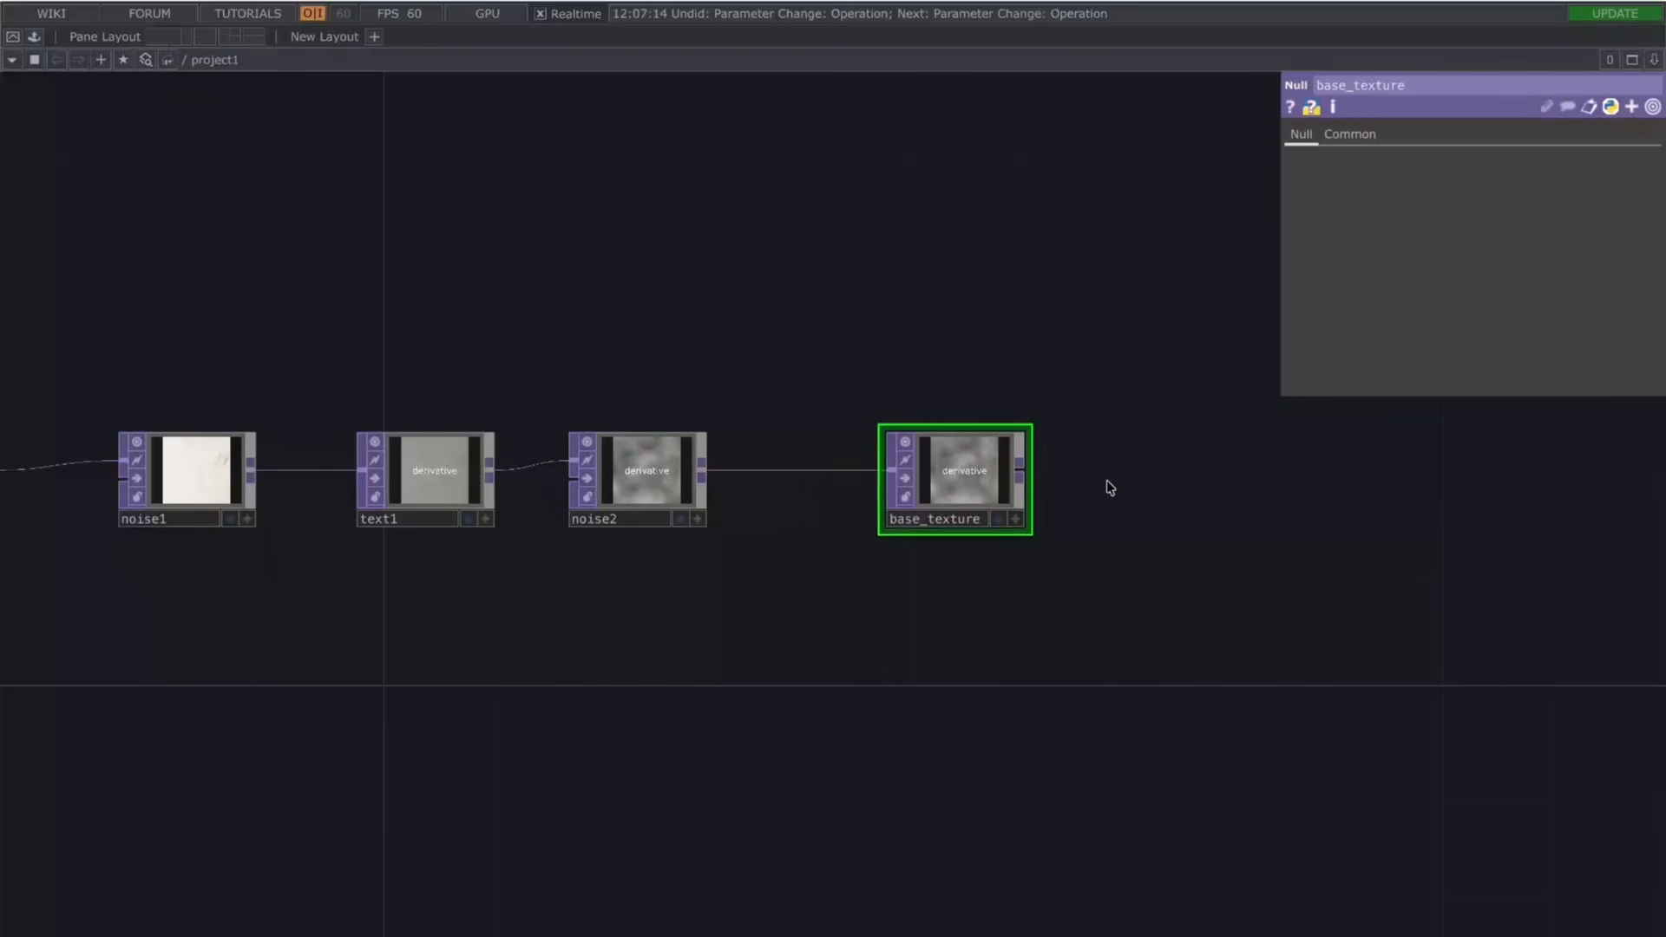
# Step: Add a Normal Map TOP after base_texture and inspect its output up close
pyautogui.rightClick(1030, 477)
pyautogui.write('nor')
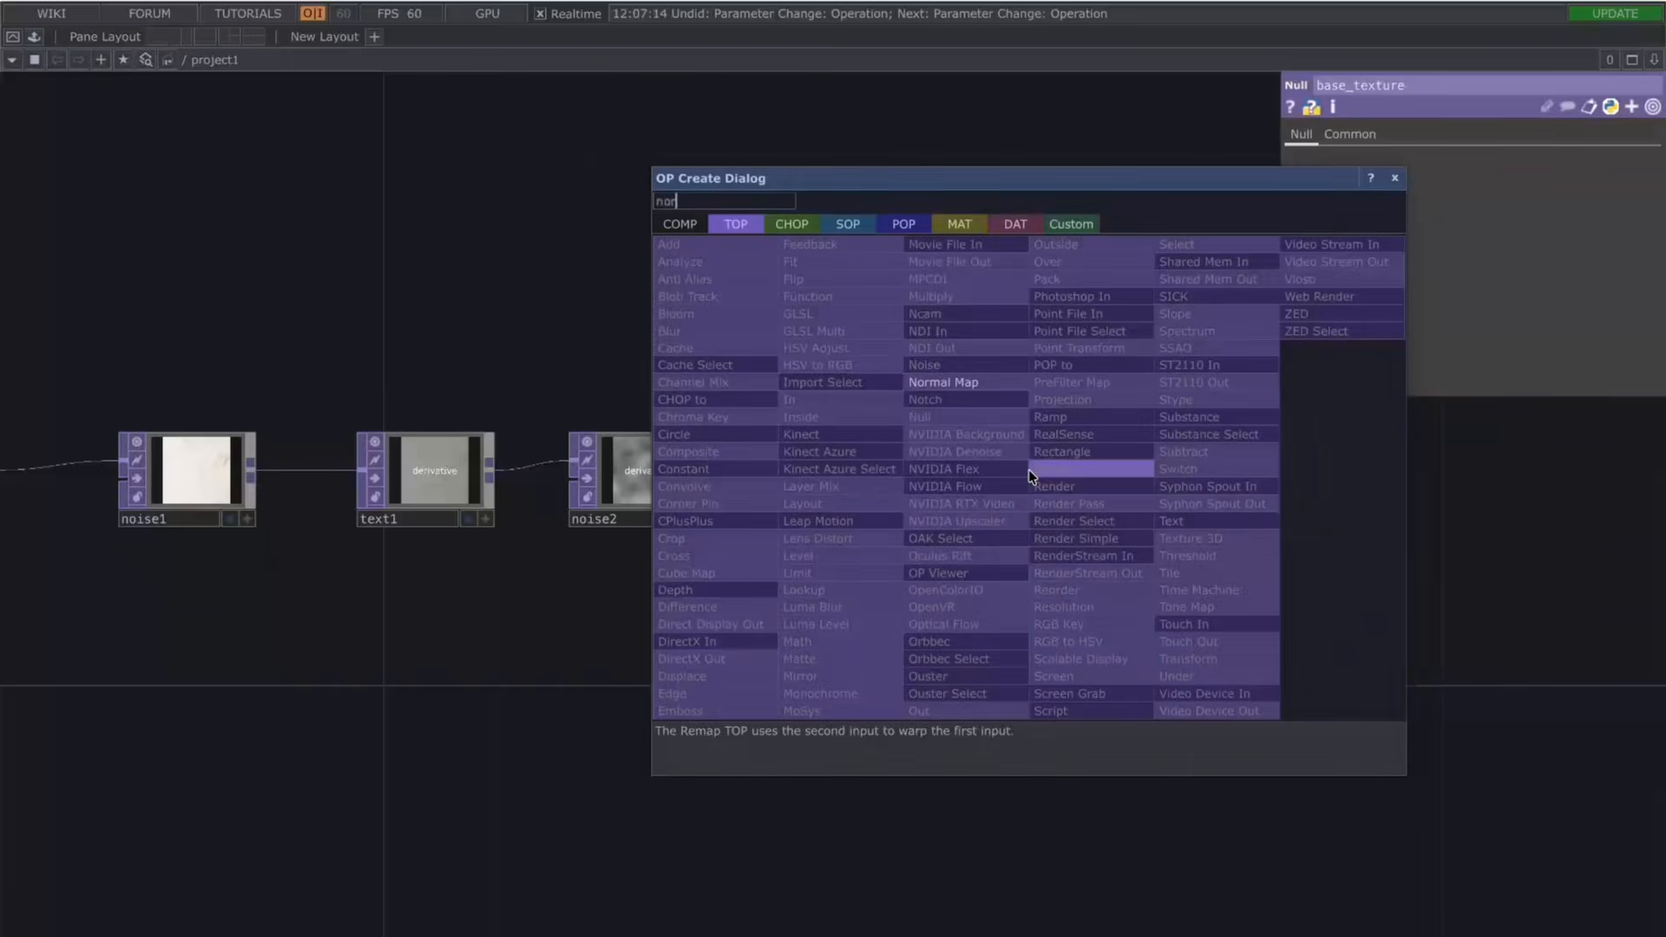
pyautogui.click(959, 381)
pyautogui.click(1263, 477)
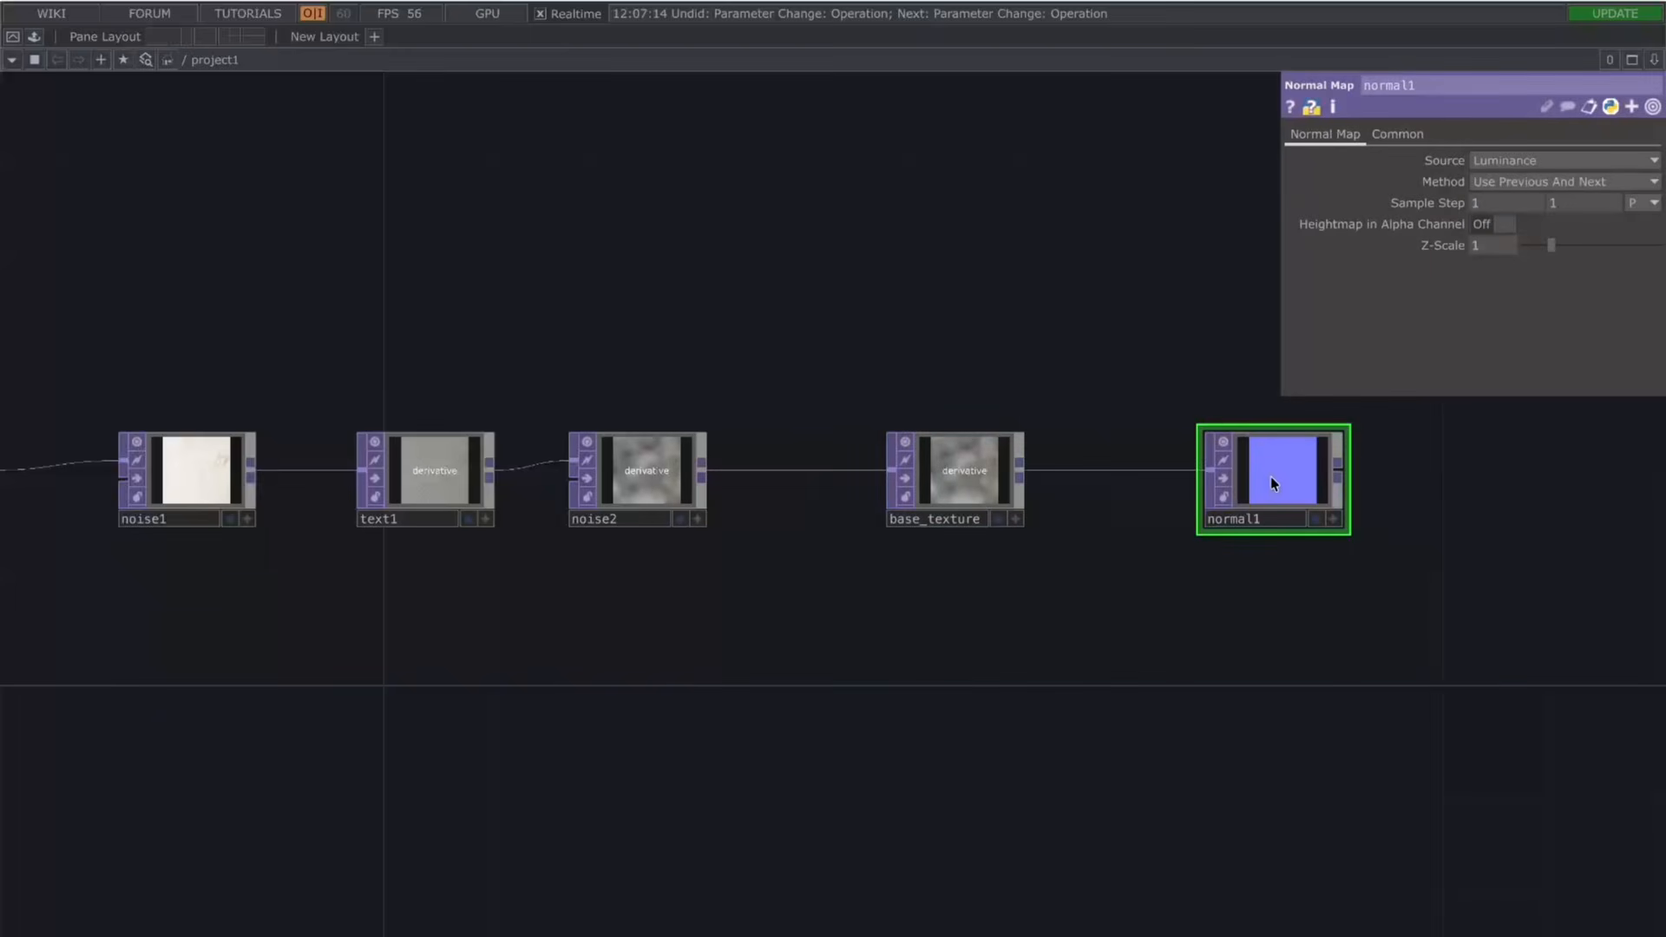
pyautogui.scroll(8, 1294, 460)
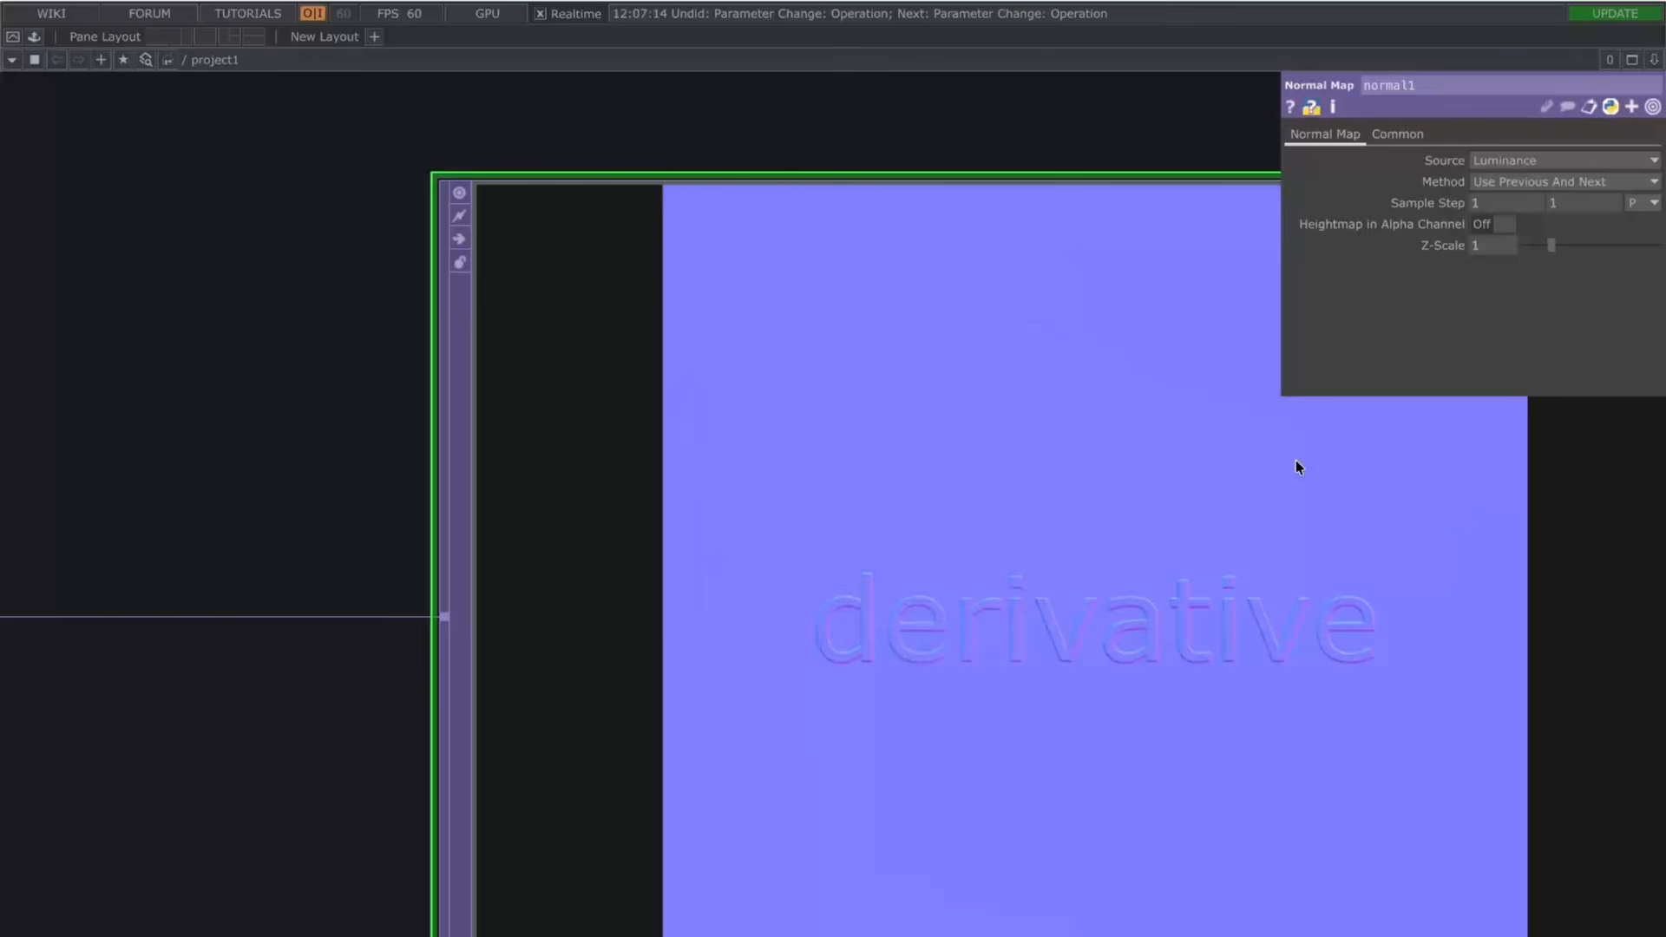
pyautogui.press('super+Tab')
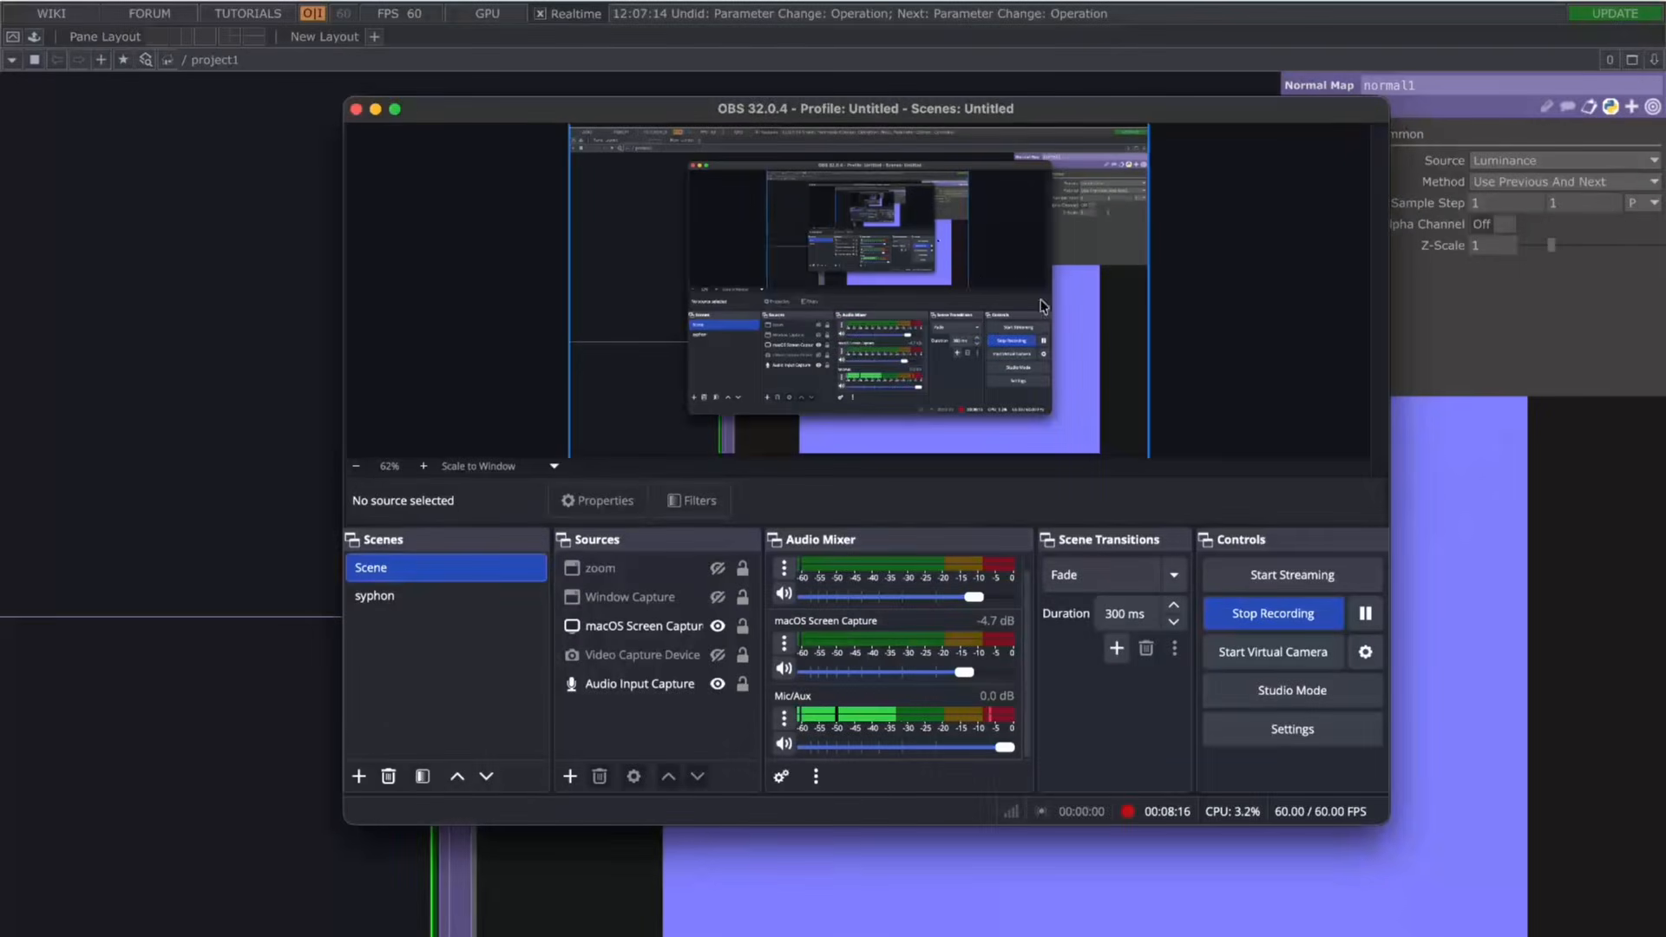
pyautogui.press('super+Tab')
pyautogui.scroll(-5, 1015, 509)
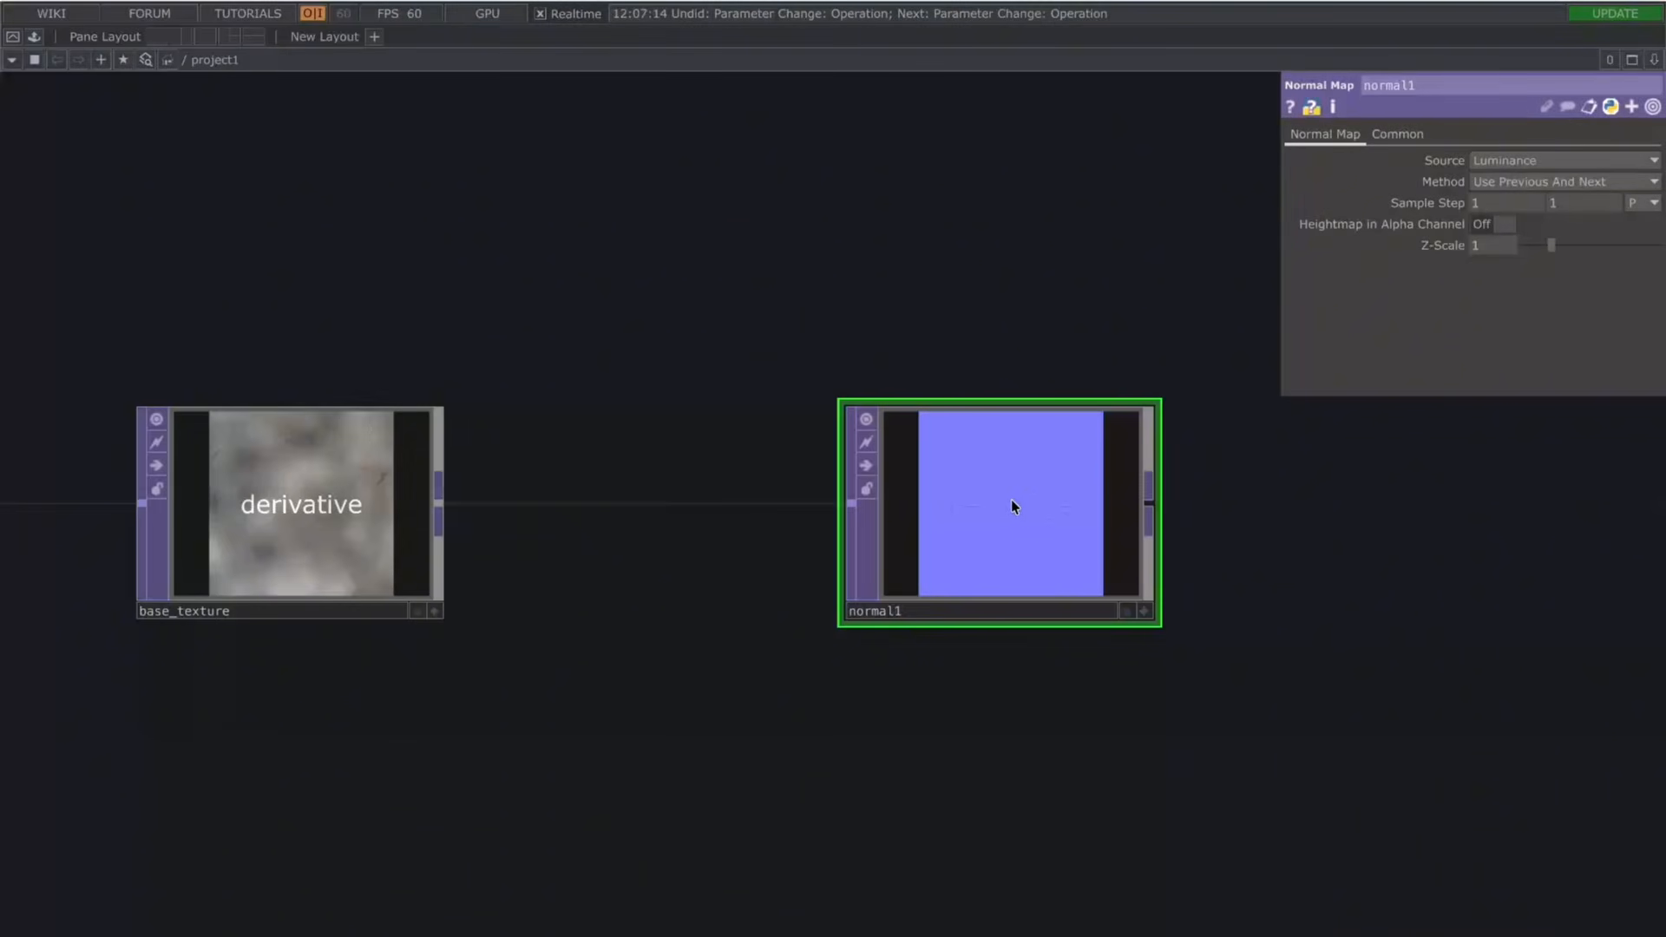
pyautogui.press('super+Tab')
pyautogui.press('super+Tab')
pyautogui.press('super+Tab')
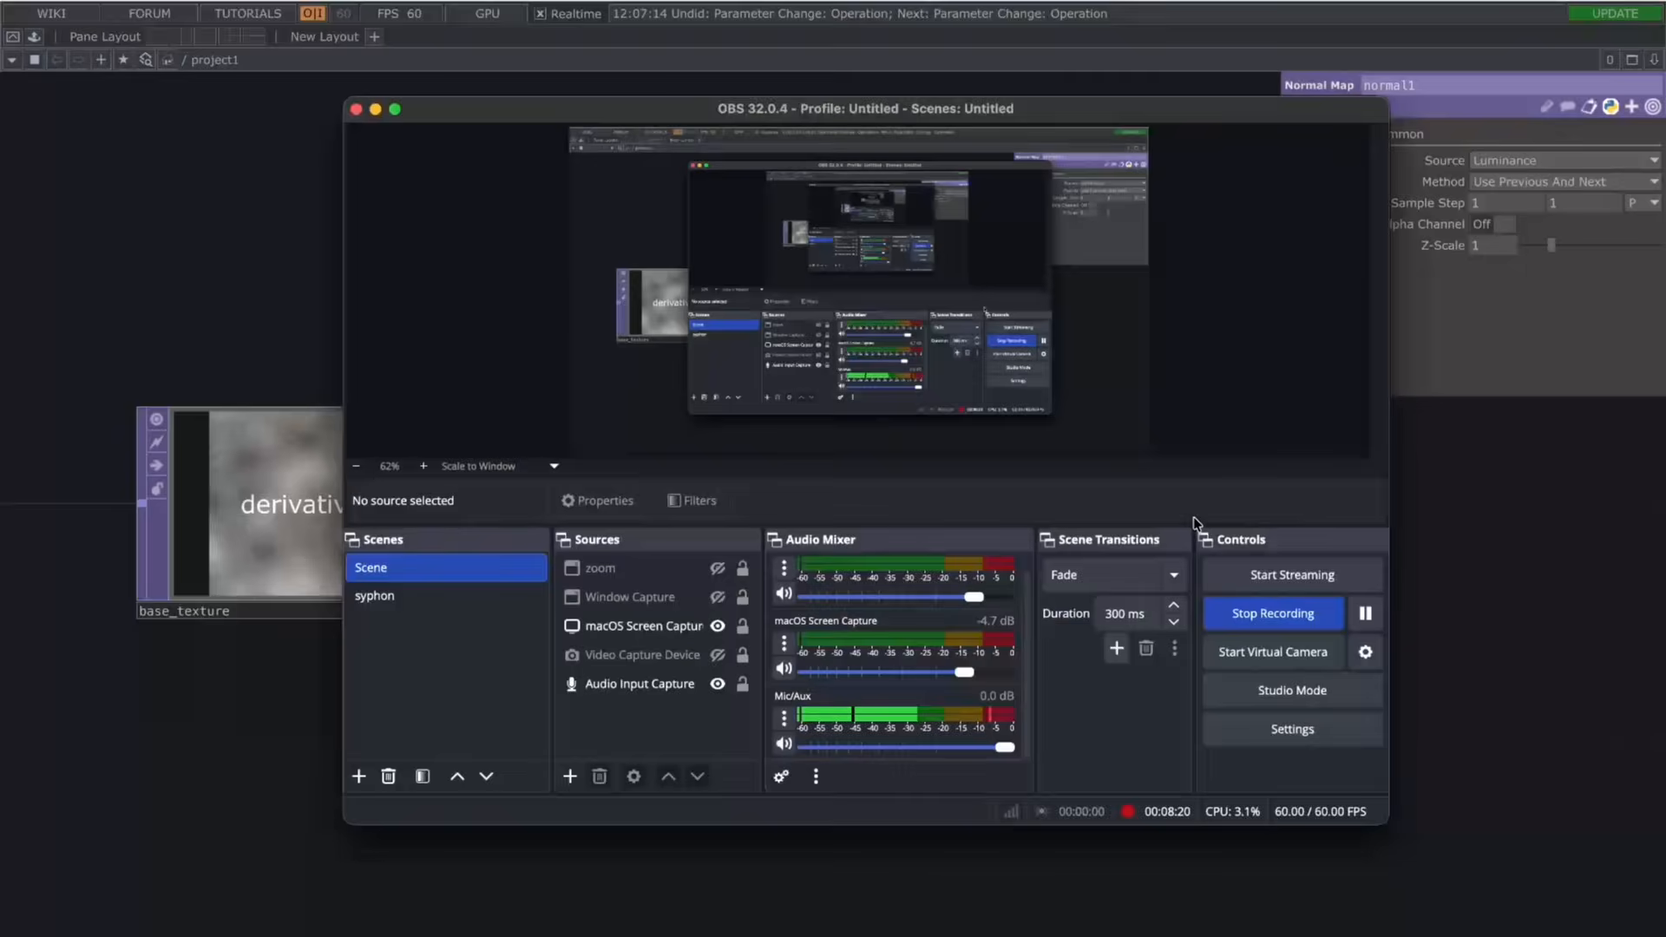
pyautogui.press('super+Tab')
# Step: Add a Rectangle SOP in the empty area below the TOP chain
pyautogui.moveTo(1151, 493); pyautogui.dragTo(1001, 491)
pyautogui.scroll(-4, 1001, 488)
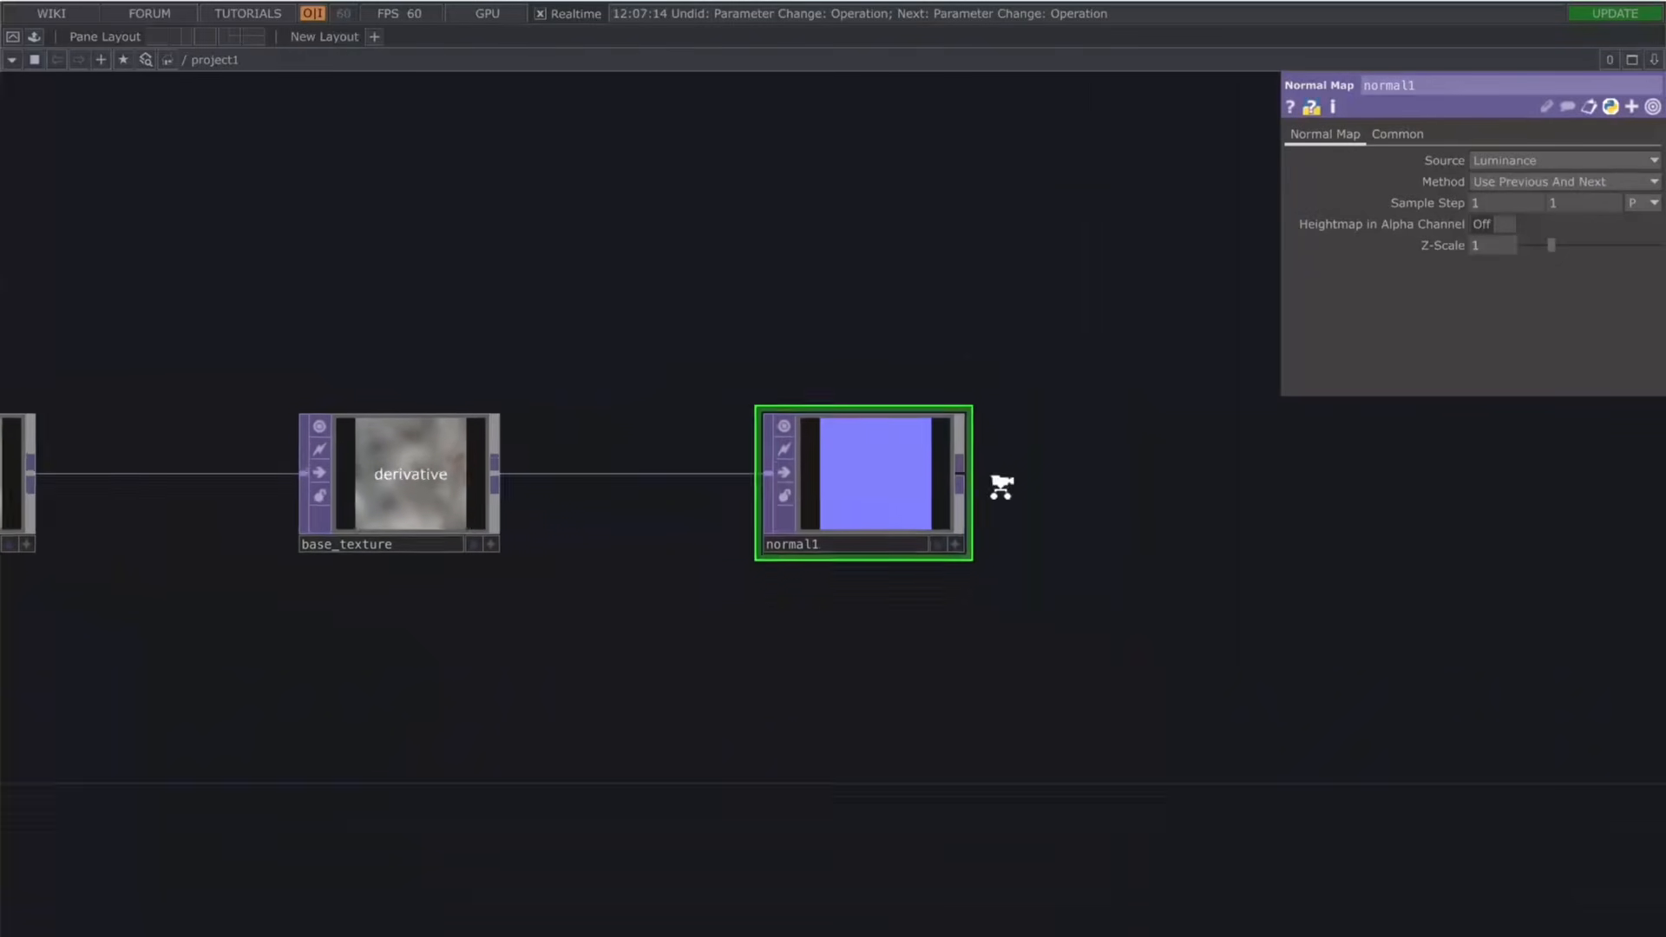
pyautogui.moveTo(870, 622); pyautogui.dragTo(871, 611)
pyautogui.scroll(-1, 796, 617)
pyautogui.scroll(-6, 796, 617)
pyautogui.moveTo(770, 677); pyautogui.dragTo(773, 535)
pyautogui.moveTo(658, 499); pyautogui.dragTo(696, 507)
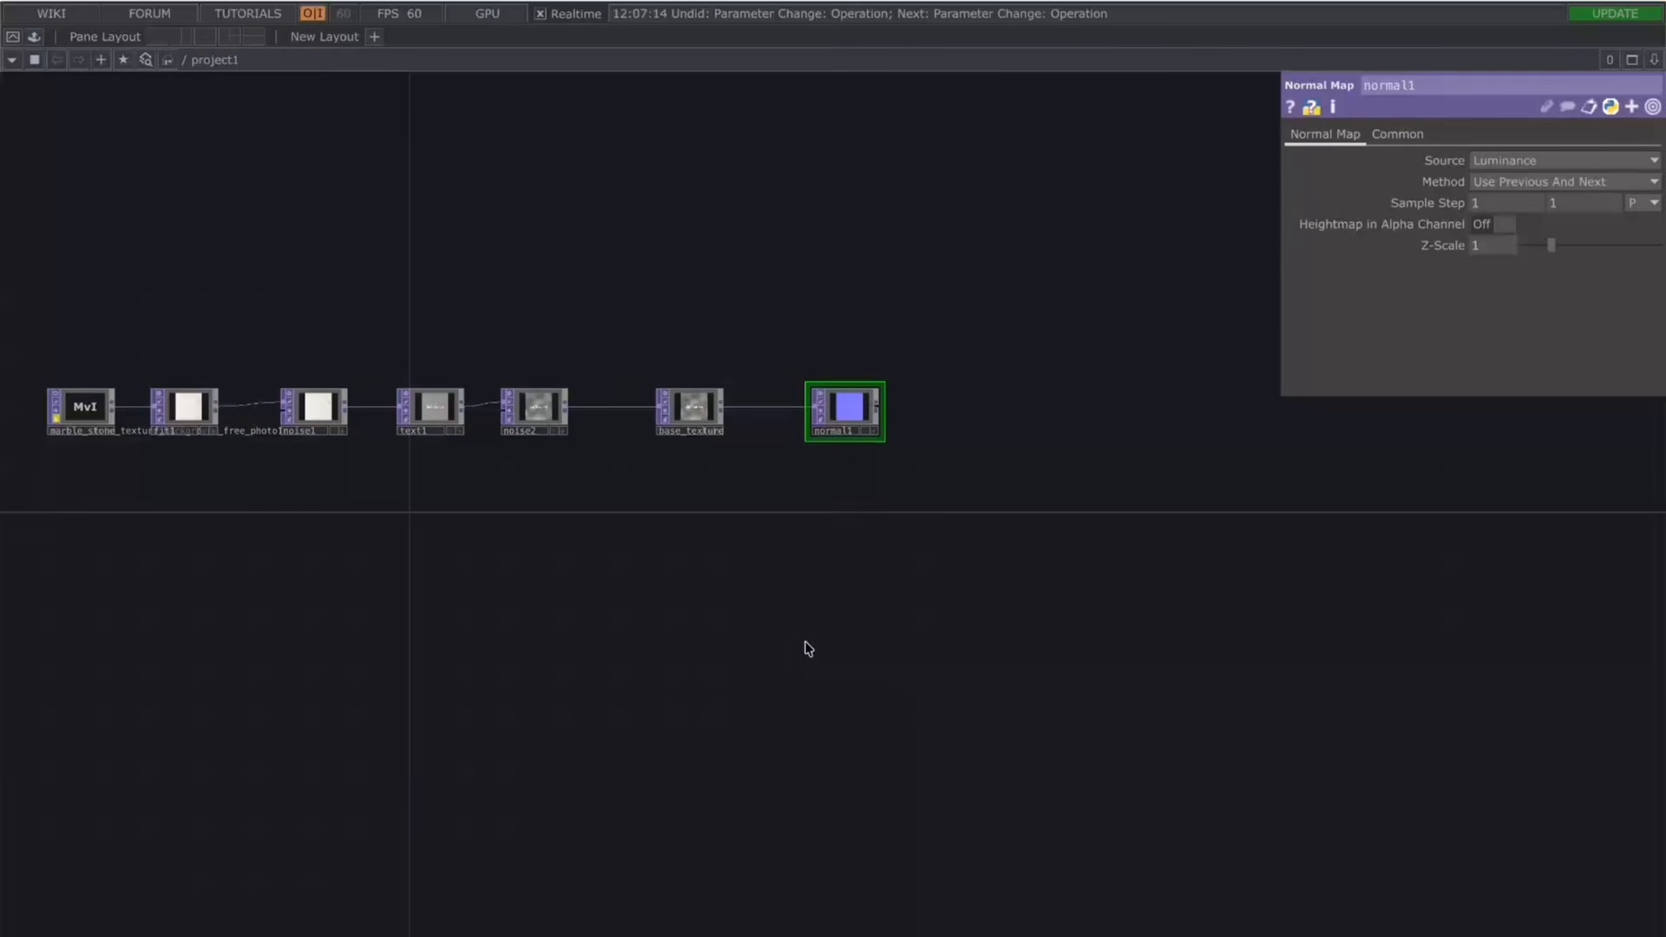
pyautogui.press('Tab')
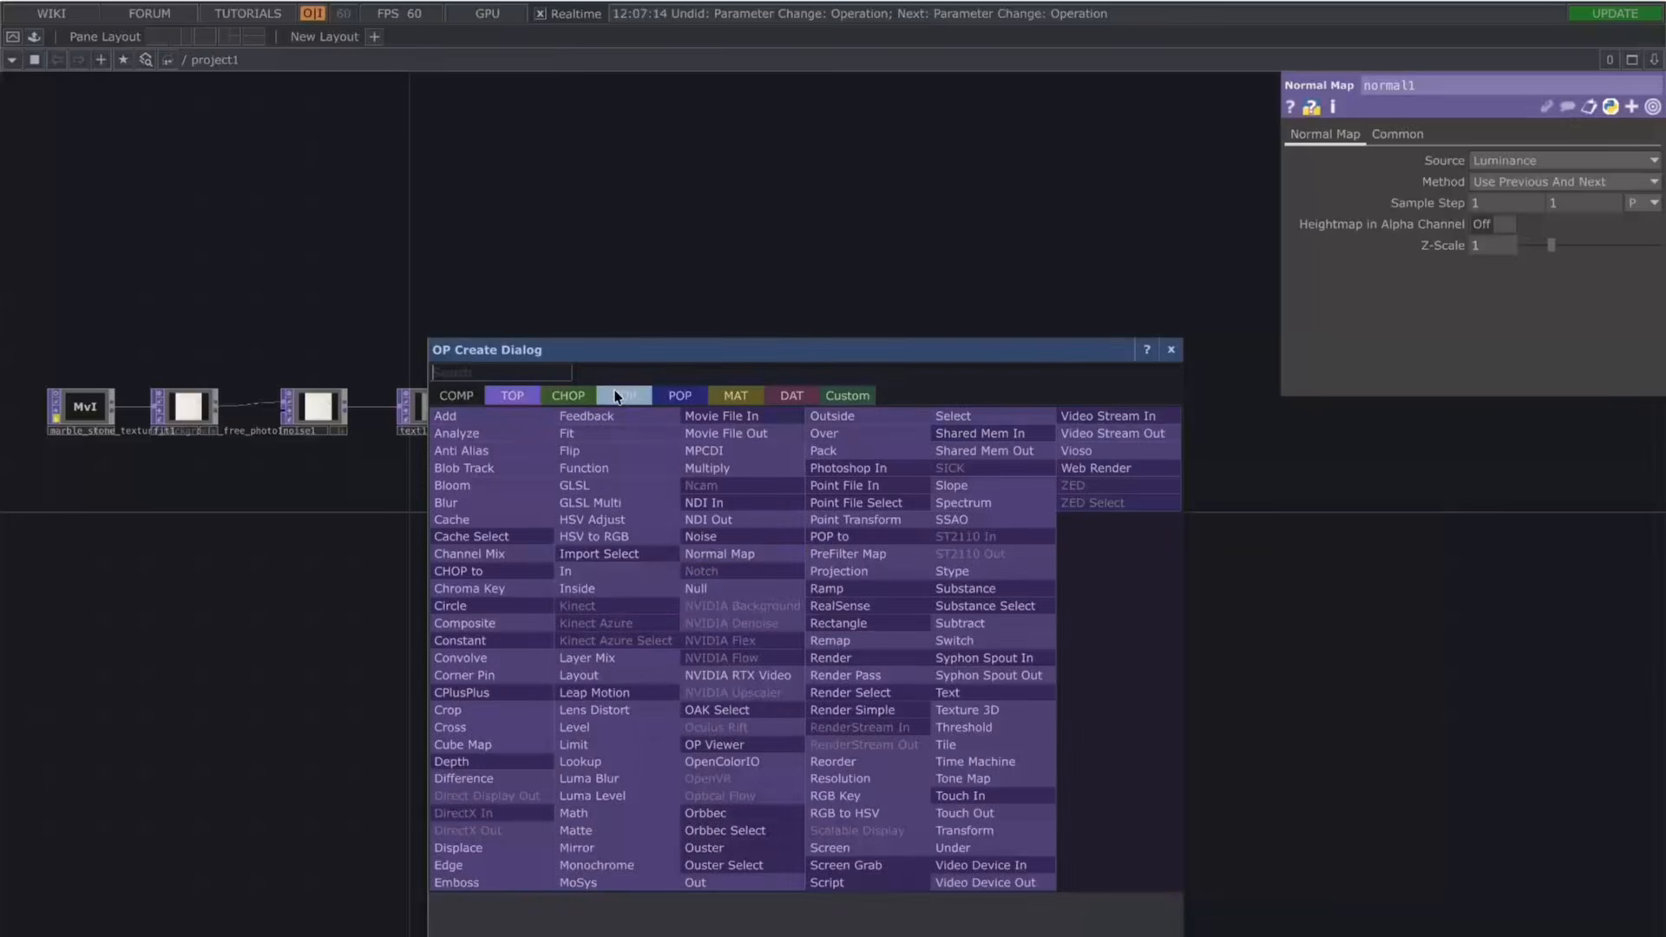
pyautogui.click(624, 396)
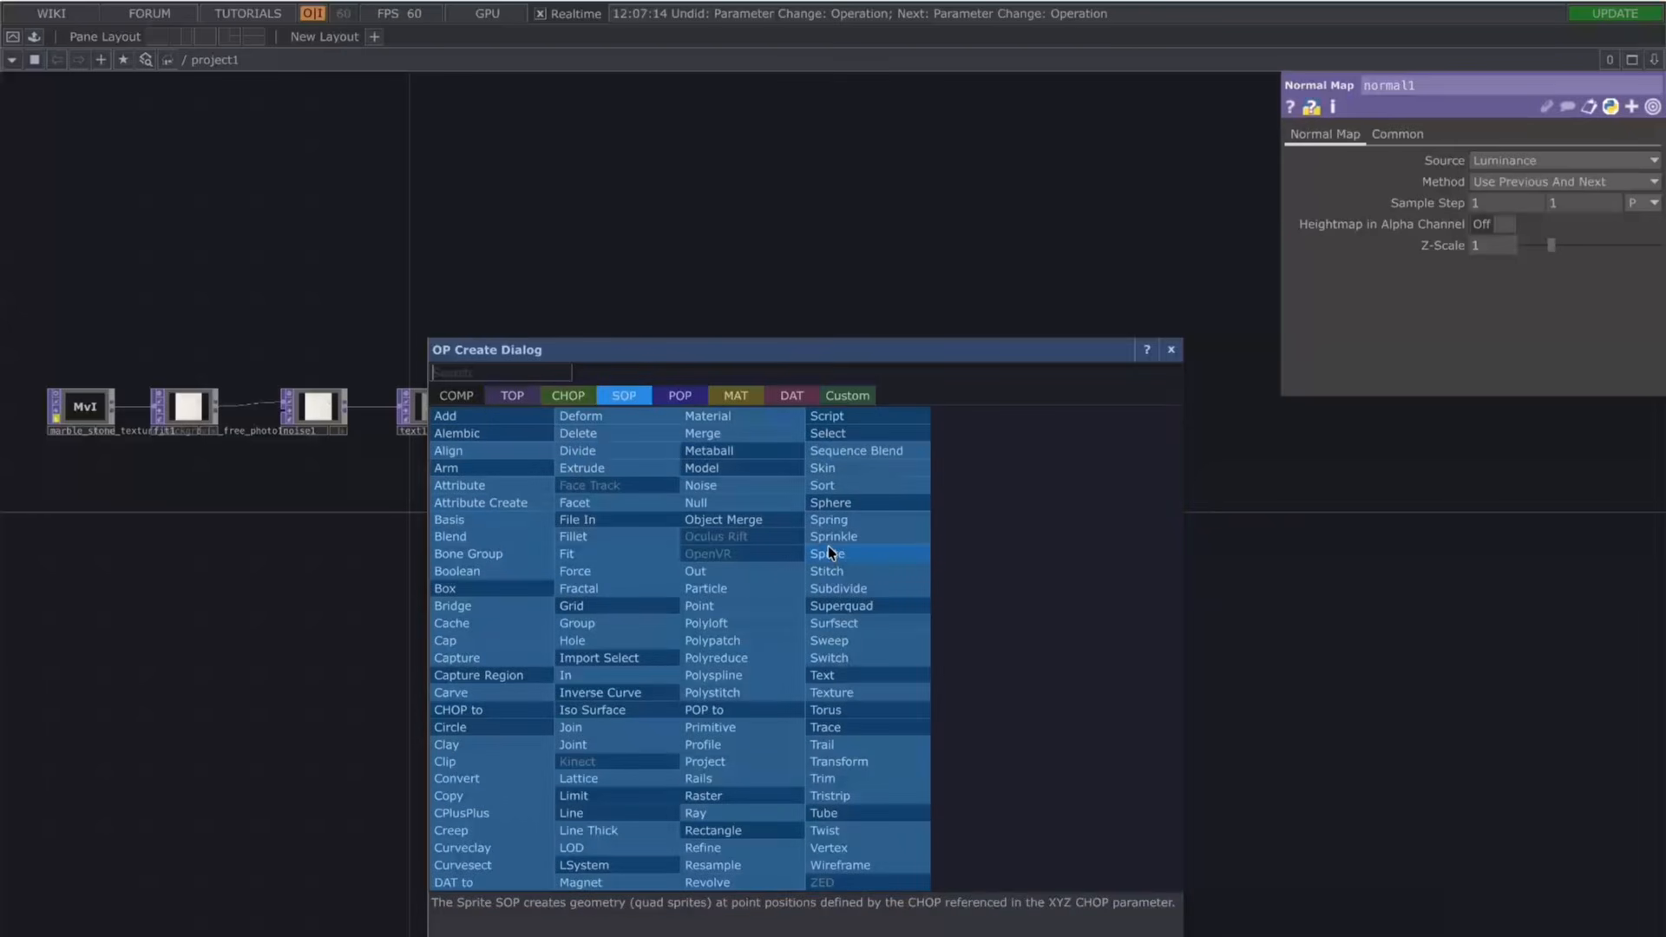
pyautogui.click(763, 833)
pyautogui.click(746, 720)
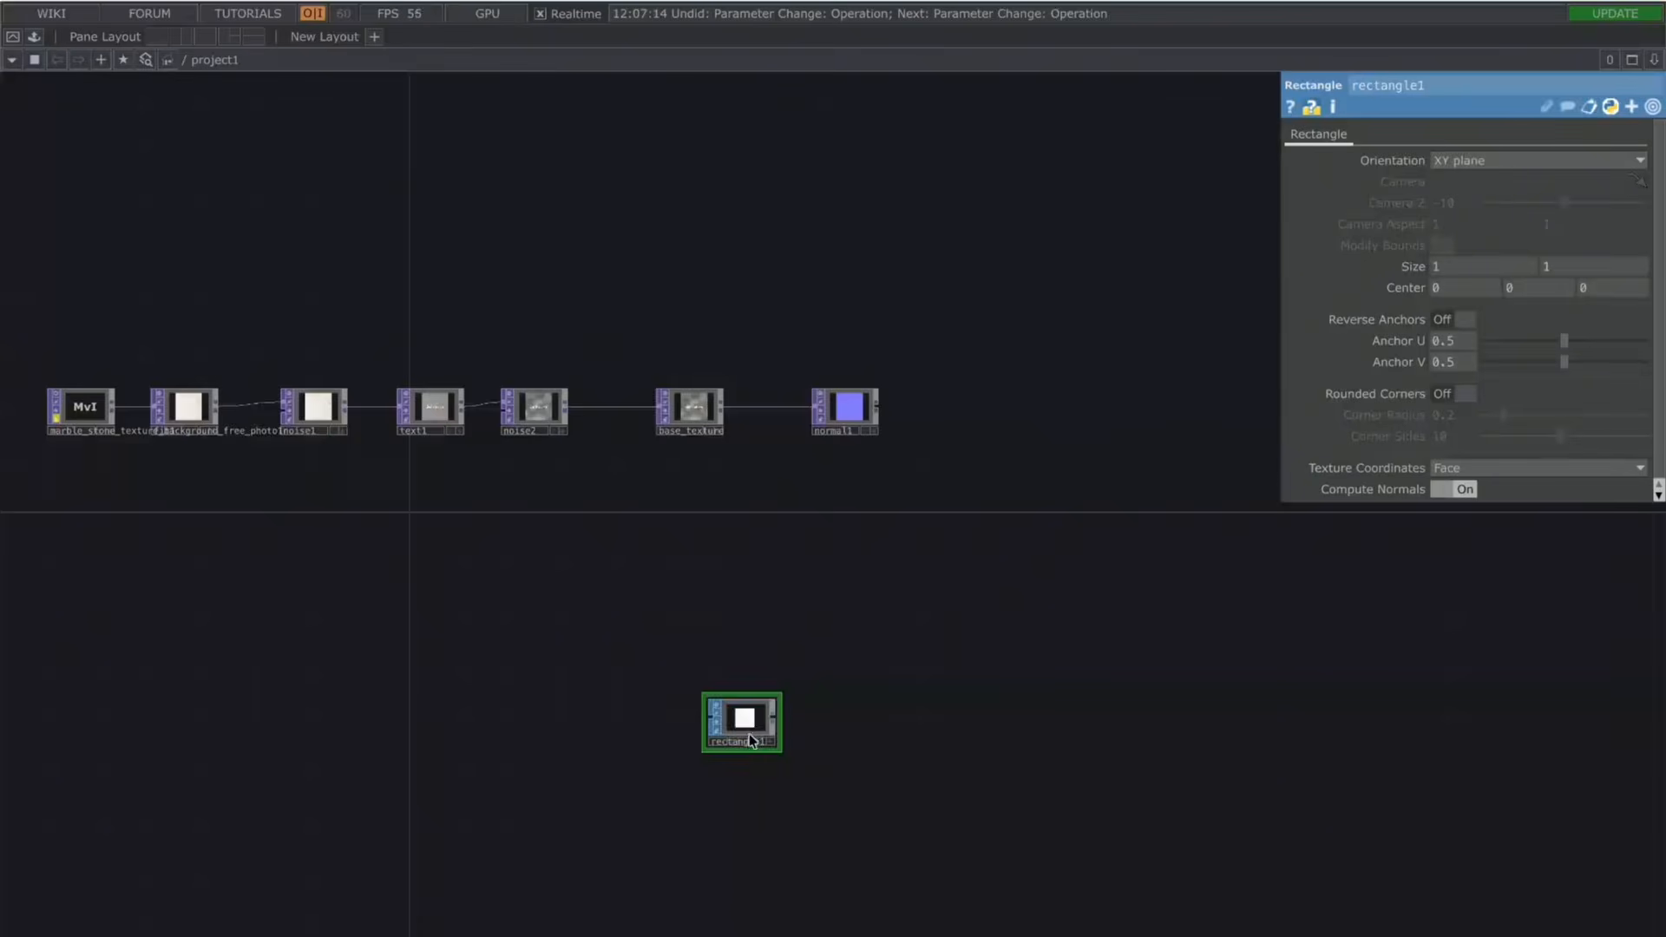
# Step: Try a width of 2 for the Rectangle SOP and undo the size change
pyautogui.scroll(5, 751, 740)
pyautogui.moveTo(1447, 267); pyautogui.dragTo(1357, 261)
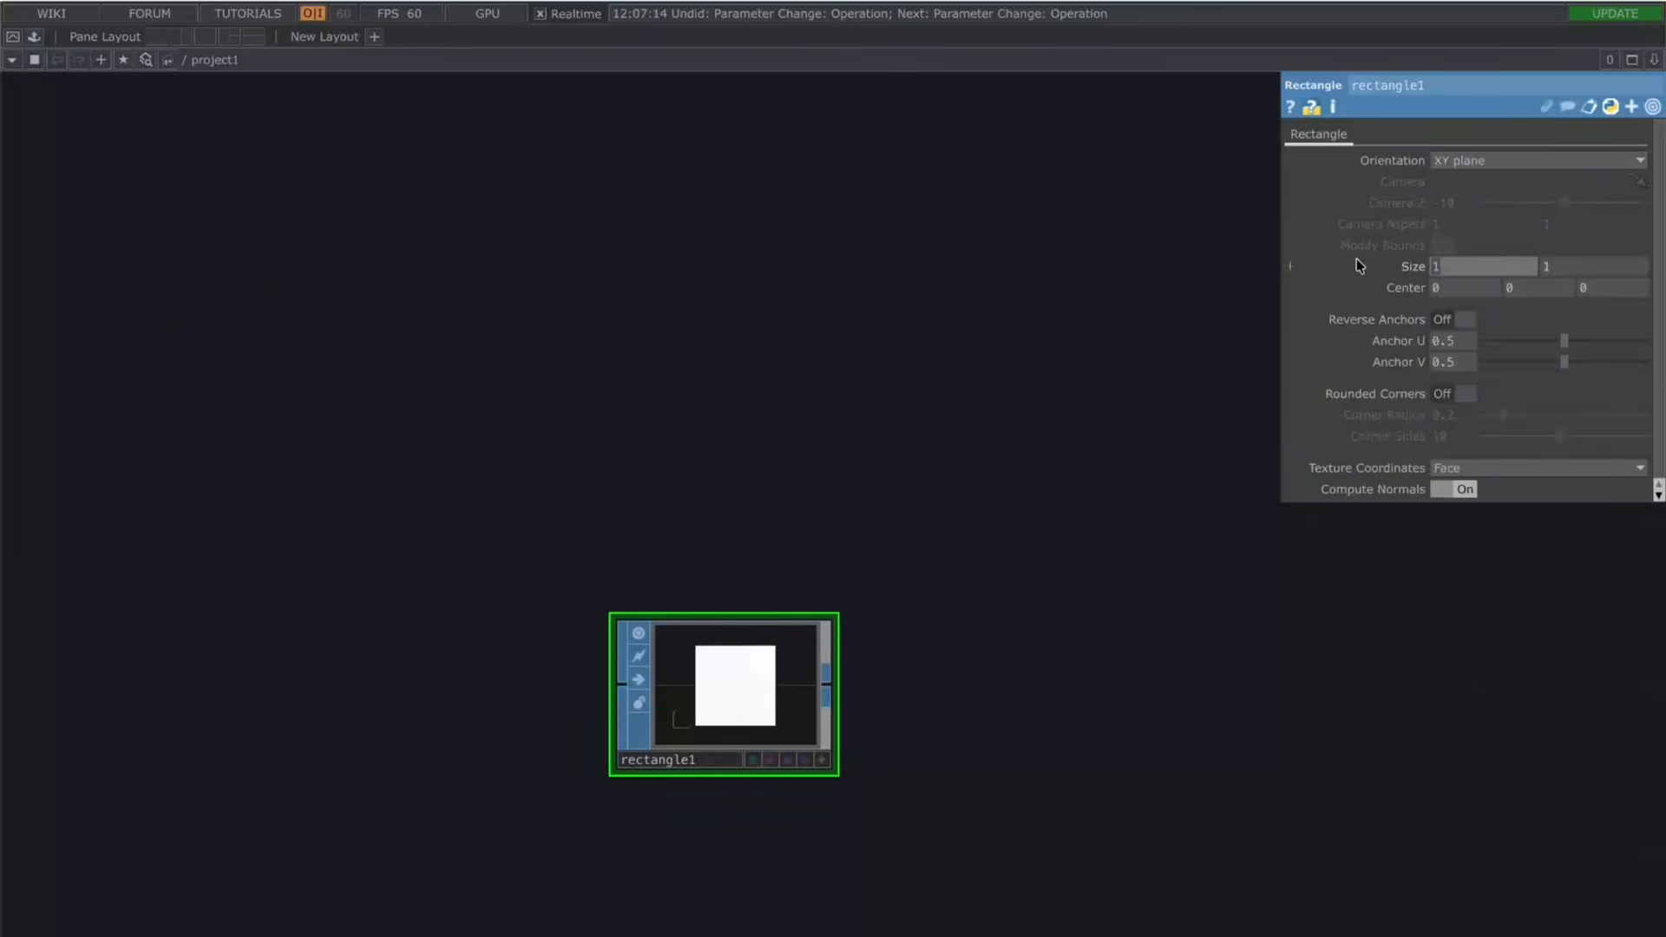
pyautogui.write('2')
pyautogui.press('Return')
pyautogui.hotkey('ctrl', 'z')
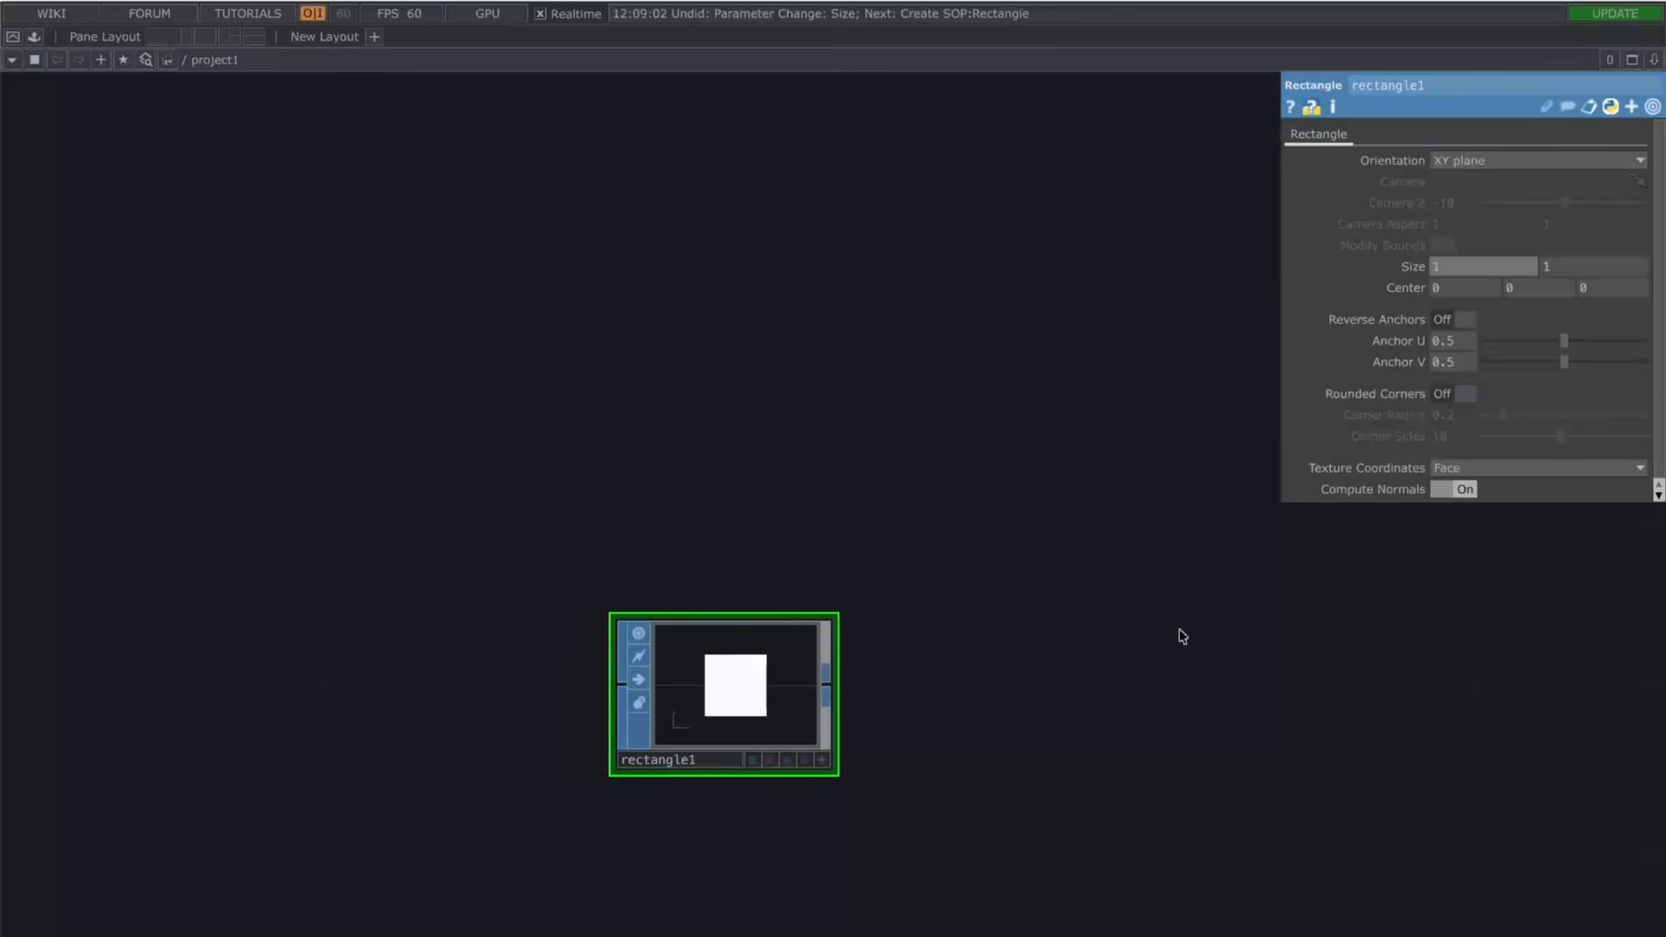
pyautogui.scroll(-3, 826, 591)
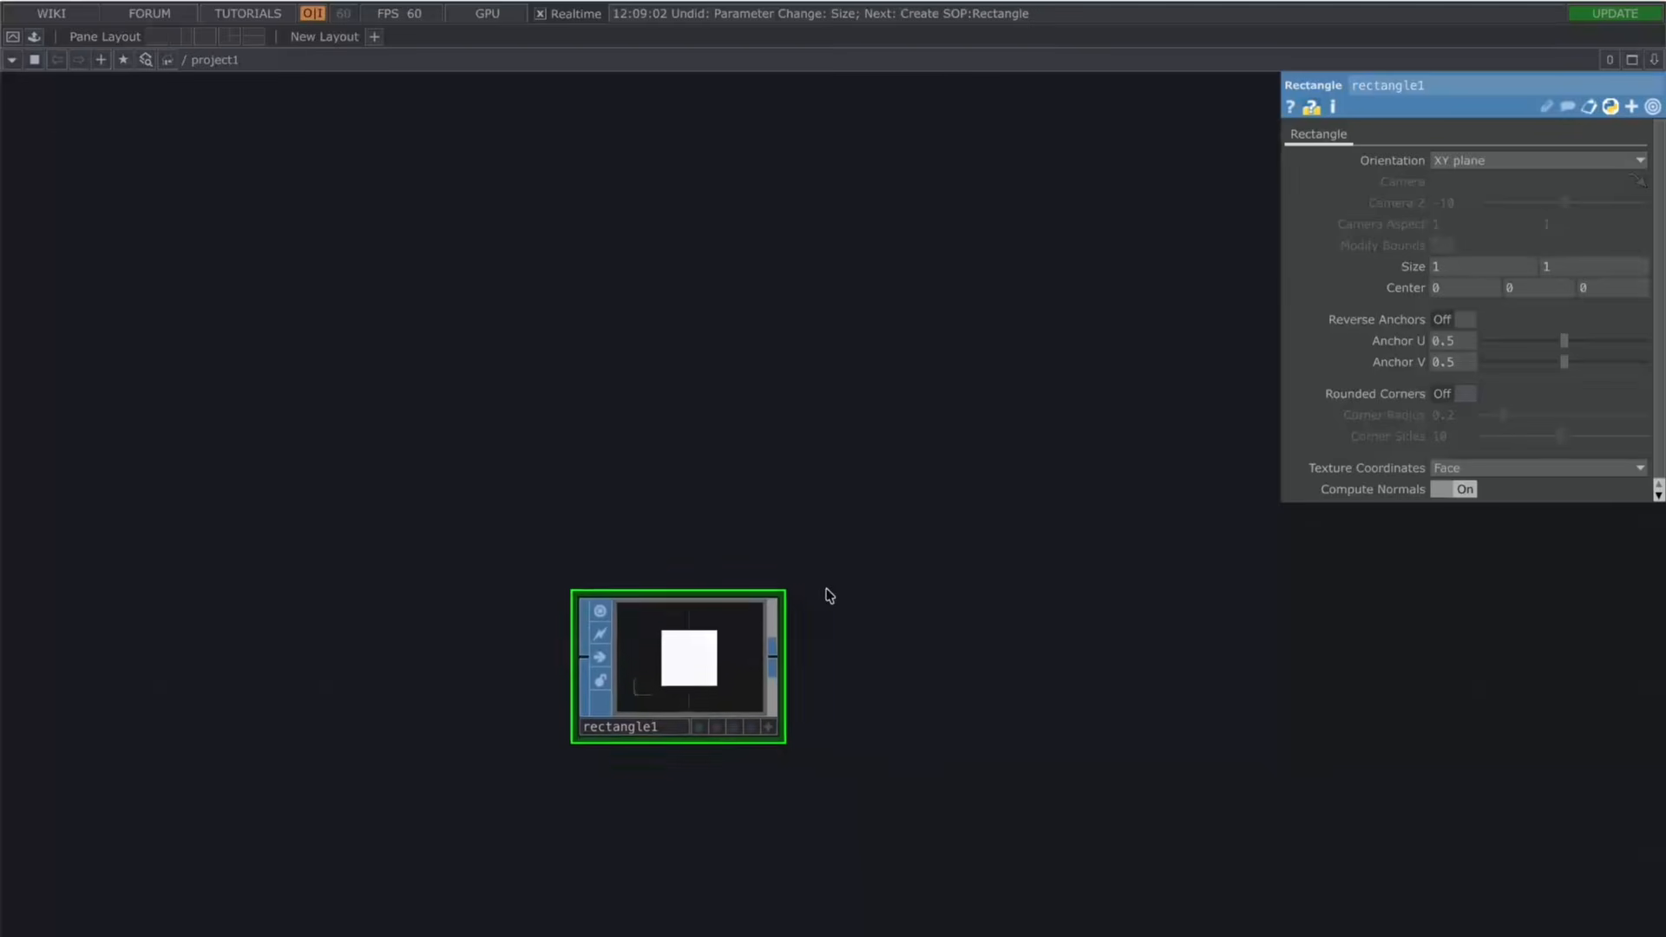
# Step: Add an Attribute Create SOP after the Rectangle SOP and enable Compute Normals and Compute Tangents
pyautogui.rightClick(734, 635)
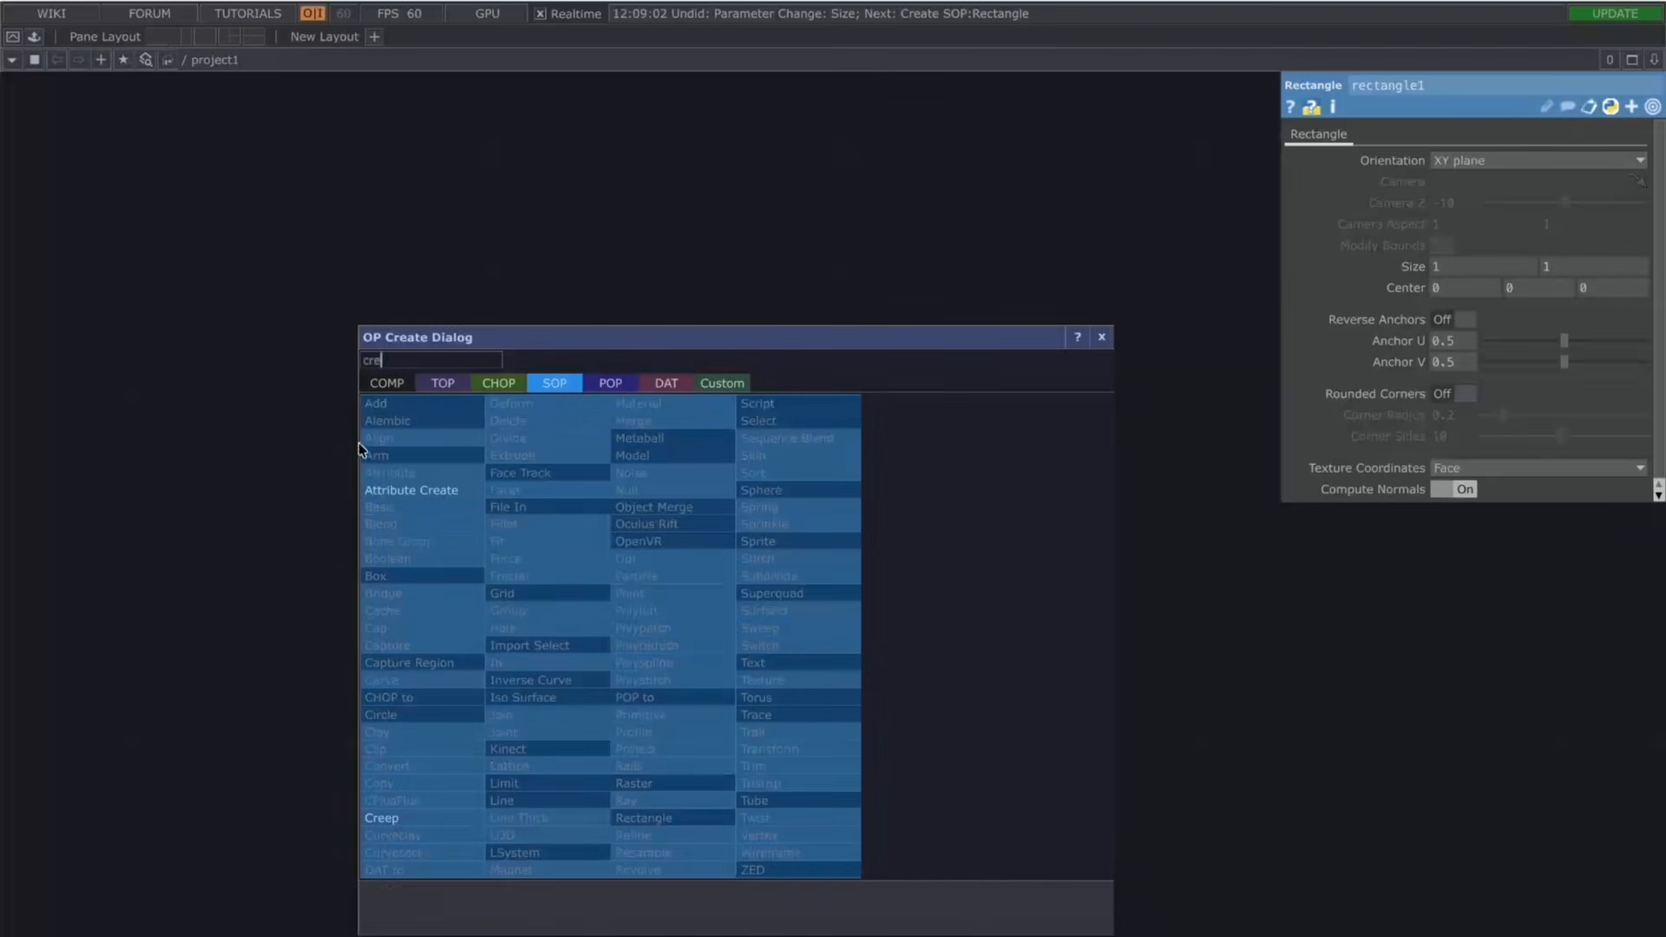
pyautogui.click(431, 490)
pyautogui.click(983, 604)
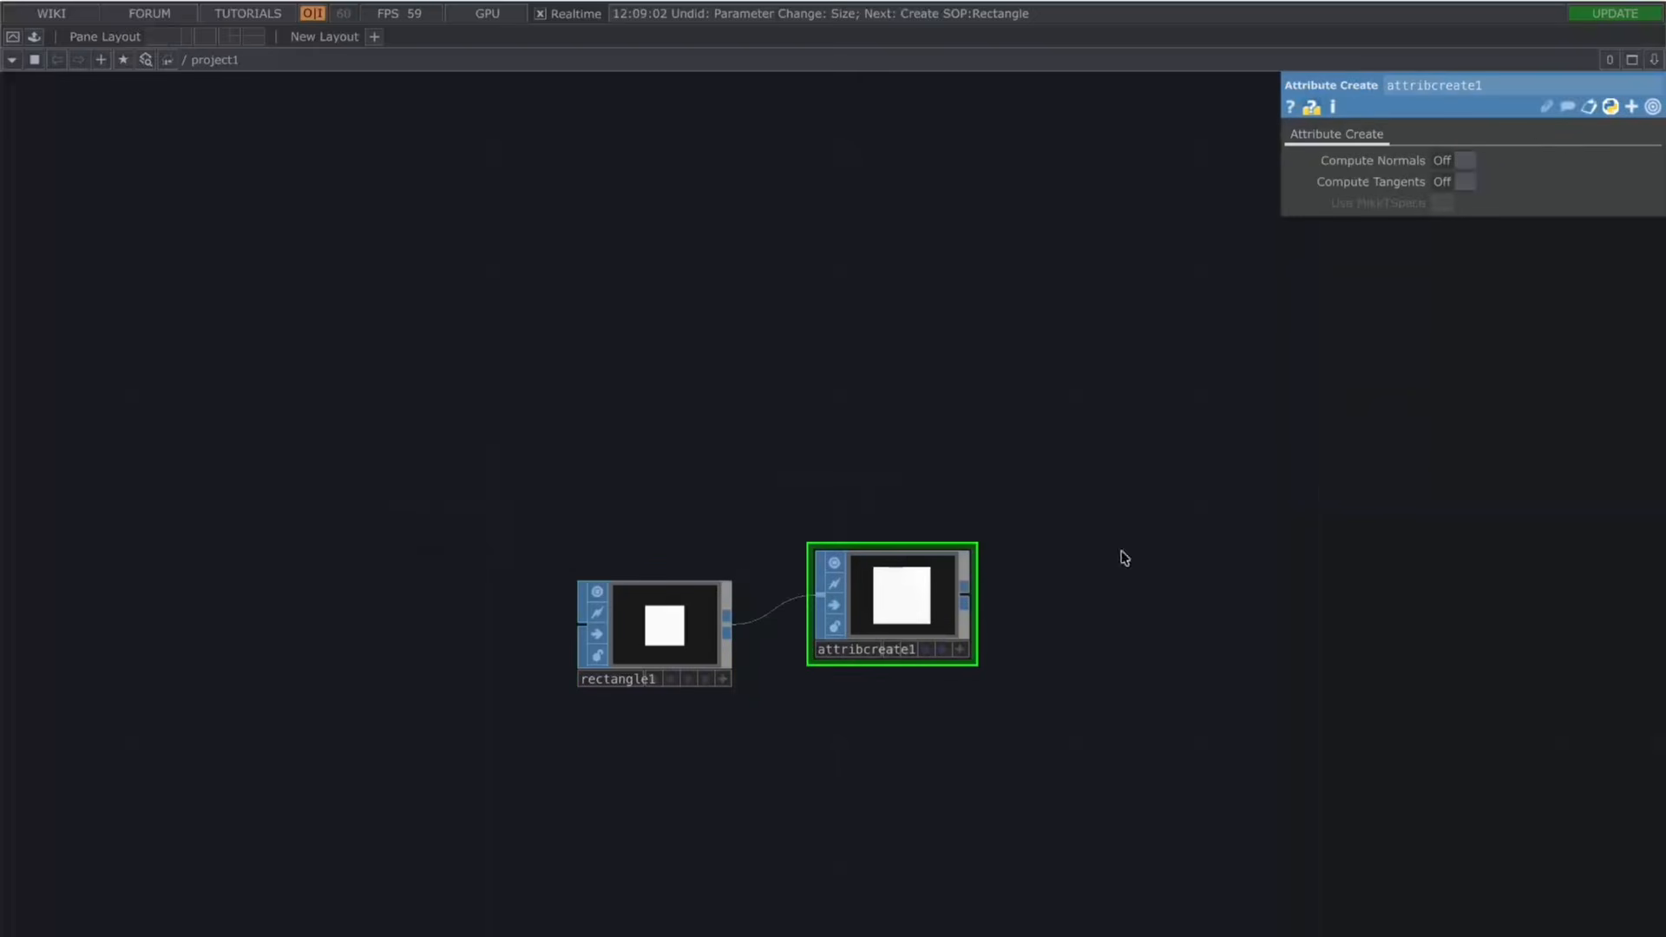
pyautogui.click(1463, 161)
pyautogui.click(1463, 182)
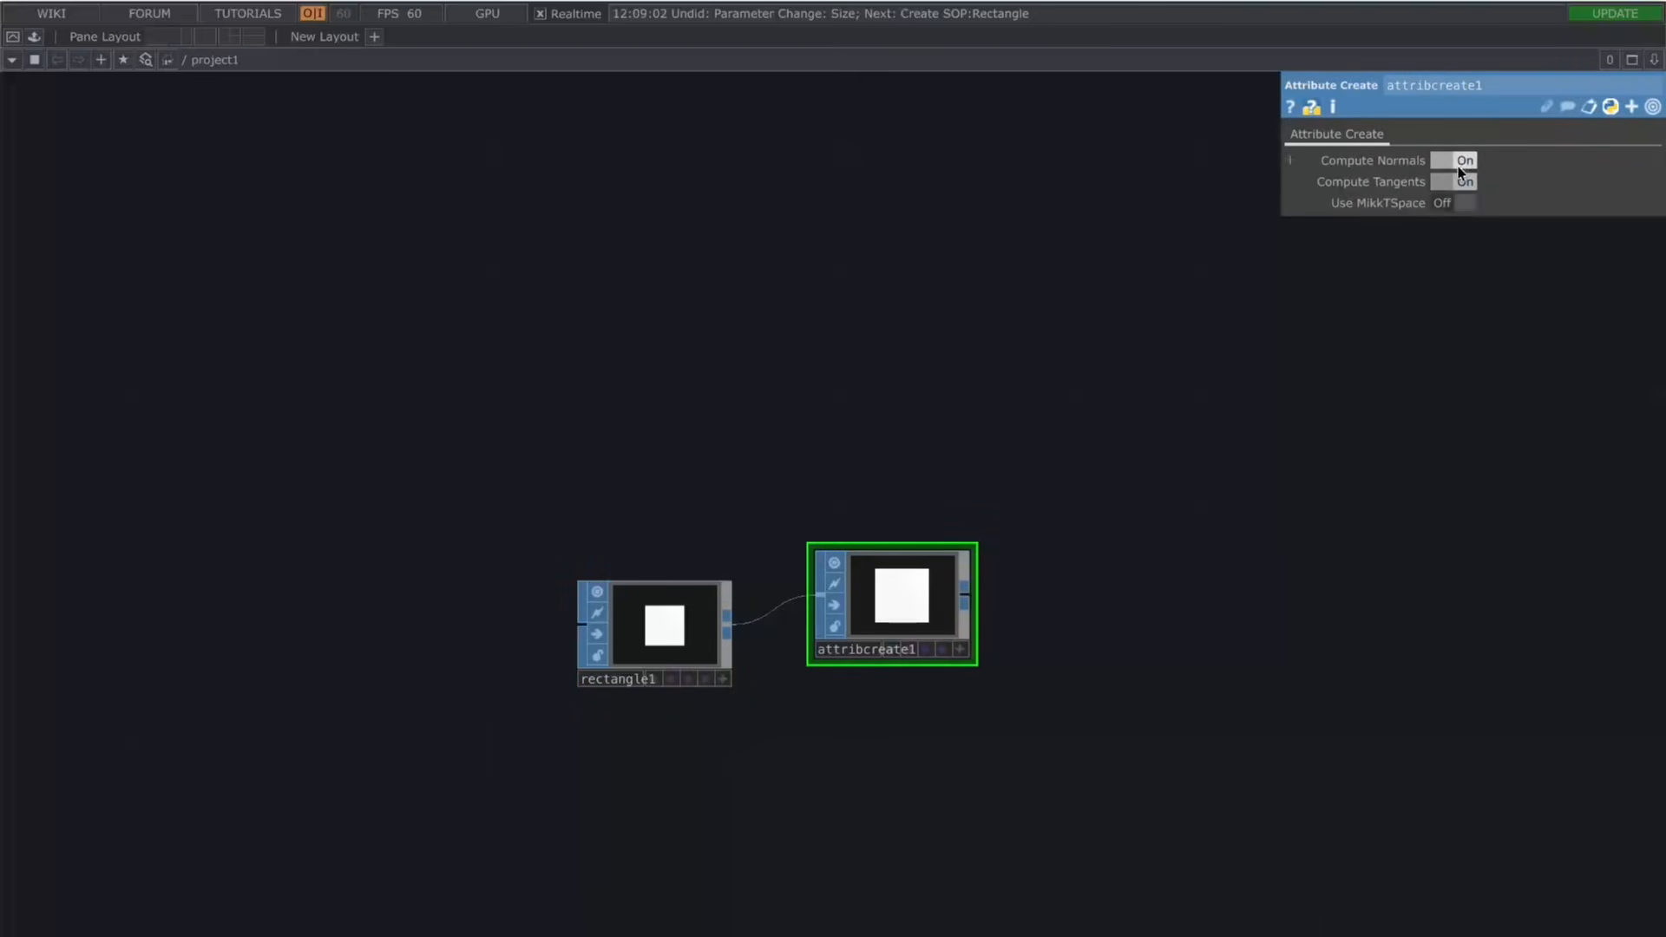
# Step: Line up the Rectangle and Attribute Create SOPs below the TOP chain and adjust the Normal Map TOP's spacing from base_texture
pyautogui.moveTo(1267, 438); pyautogui.dragTo(1139, 428)
pyautogui.moveTo(779, 564)
pyautogui.mouseDown()
pyautogui.moveTo(781, 617)
pyautogui.moveTo(778, 596)
pyautogui.mouseUp()
pyautogui.moveTo(1001, 560); pyautogui.dragTo(996, 560)
pyautogui.scroll(-5, 994, 559)
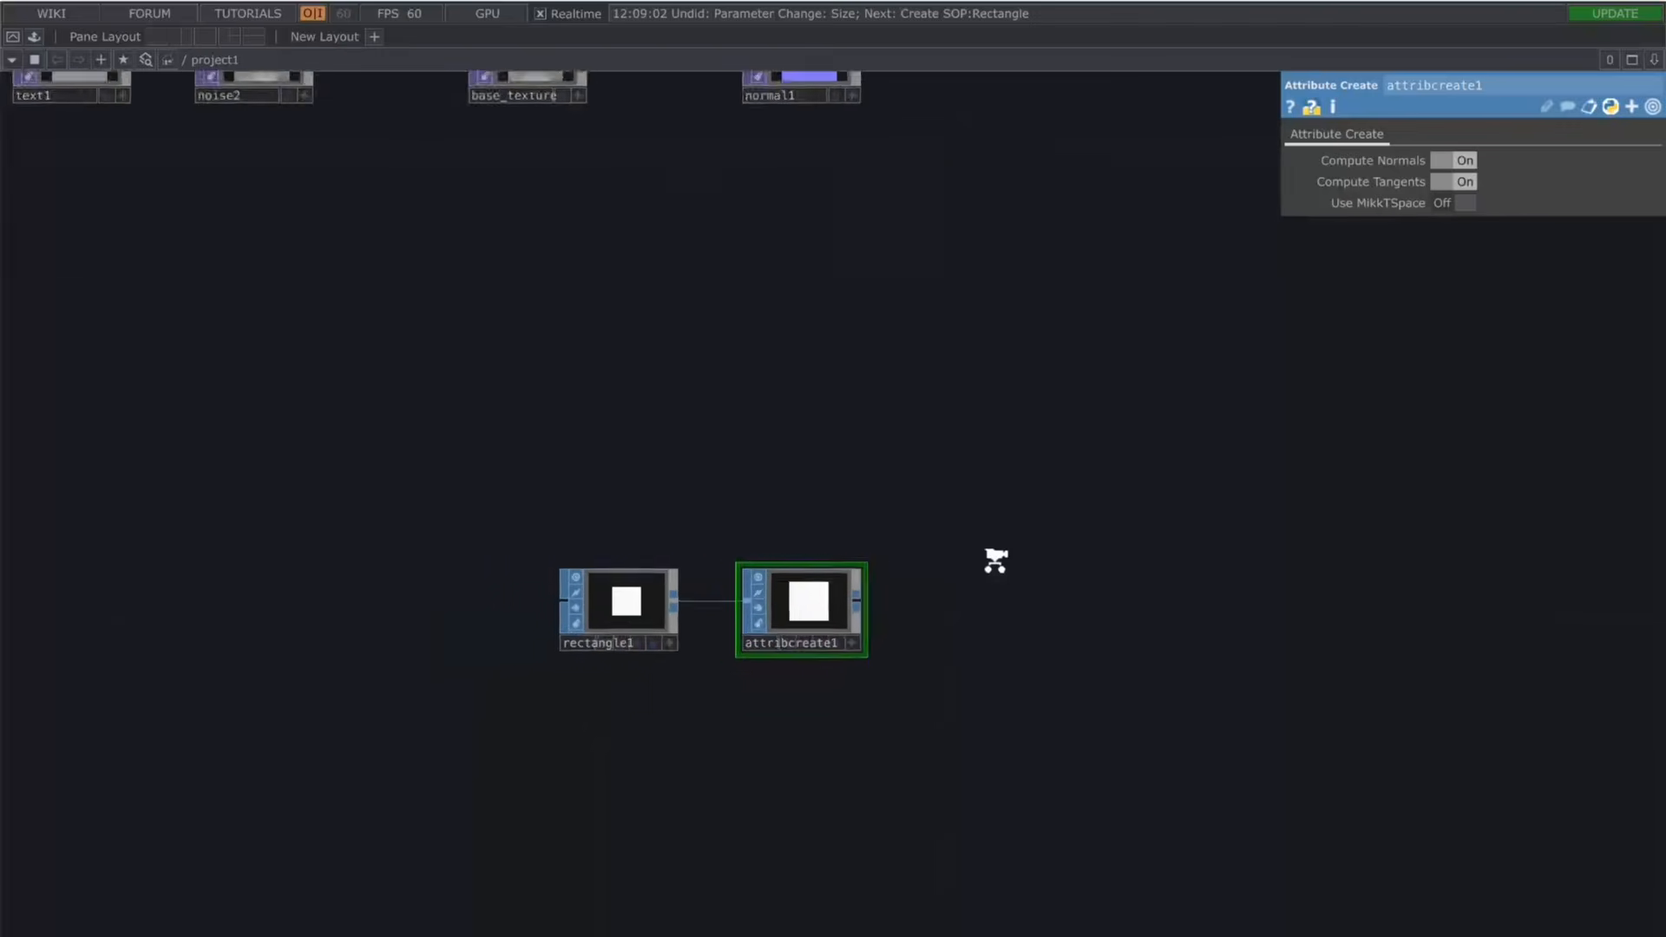
pyautogui.click(827, 169)
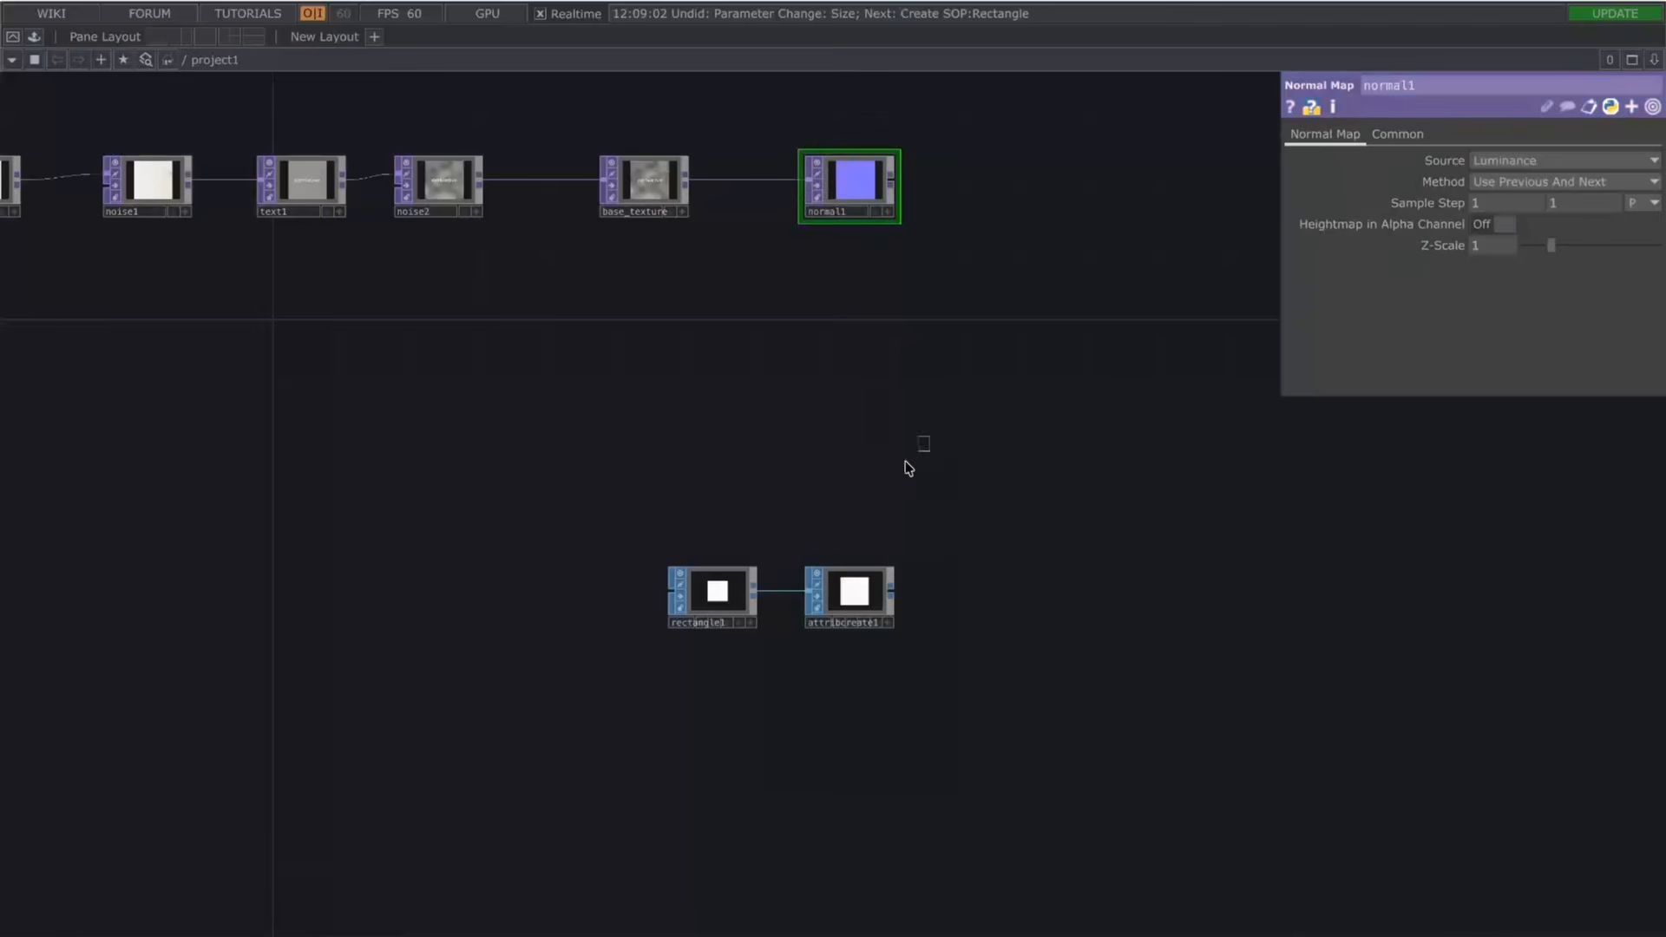
pyautogui.keyDown('shift'); pyautogui.moveTo(930, 437); pyautogui.dragTo(661, 633, button='right'); pyautogui.keyUp('shift')
pyautogui.moveTo(847, 608); pyautogui.dragTo(758, 618)
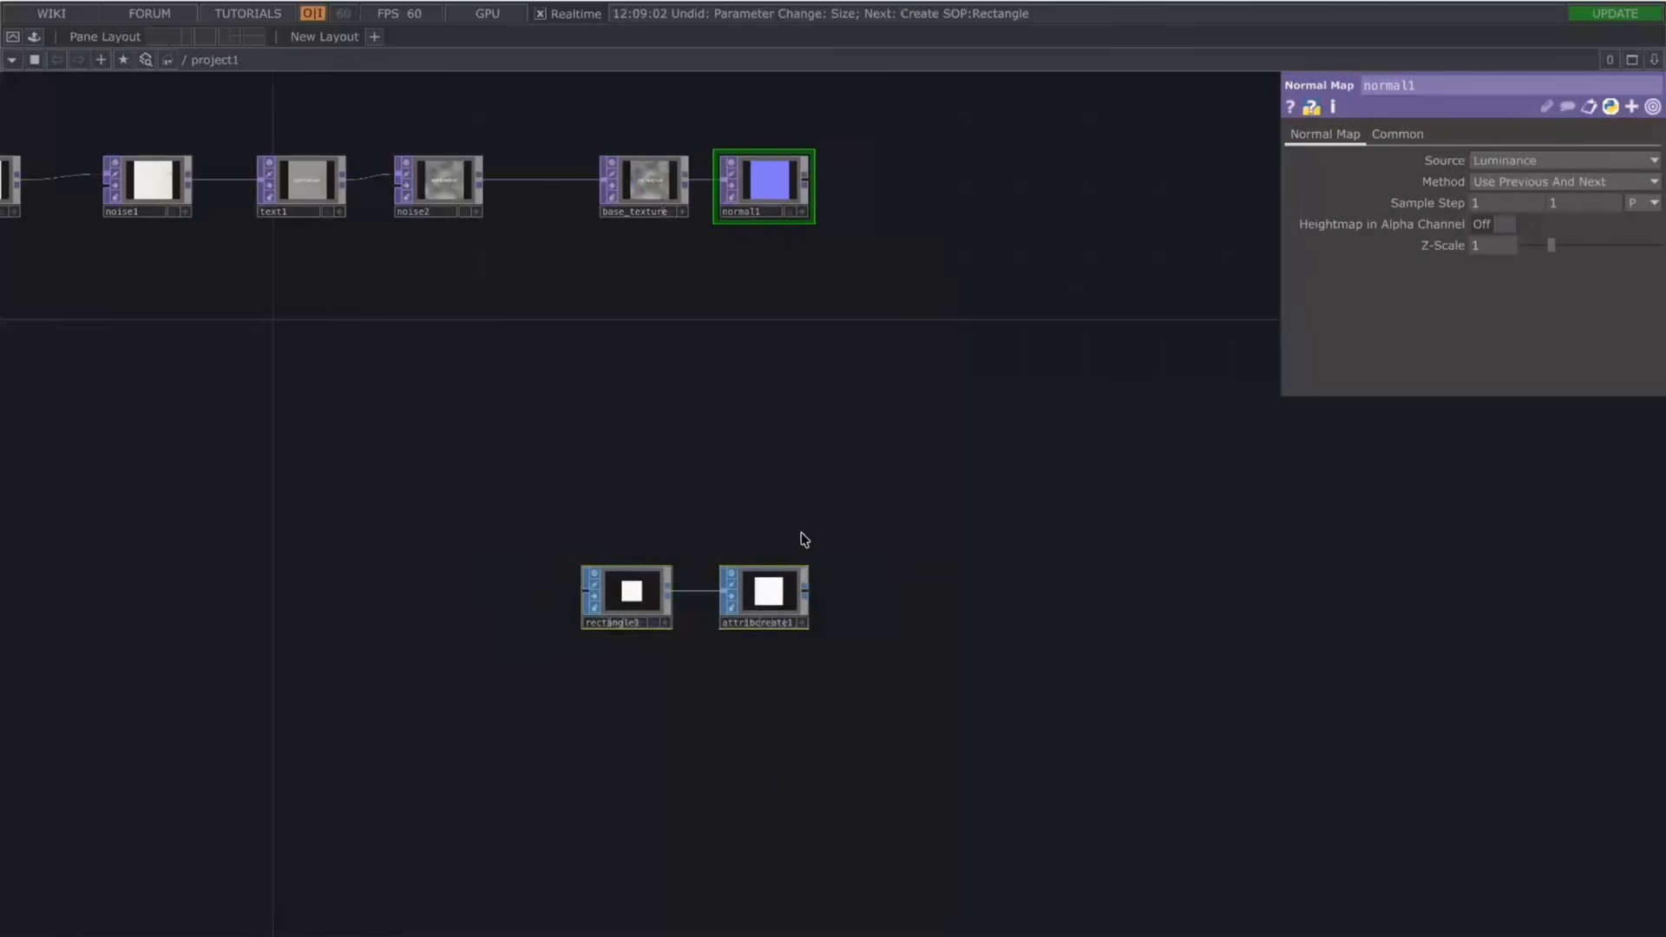
pyautogui.moveTo(627, 597); pyautogui.dragTo(541, 494)
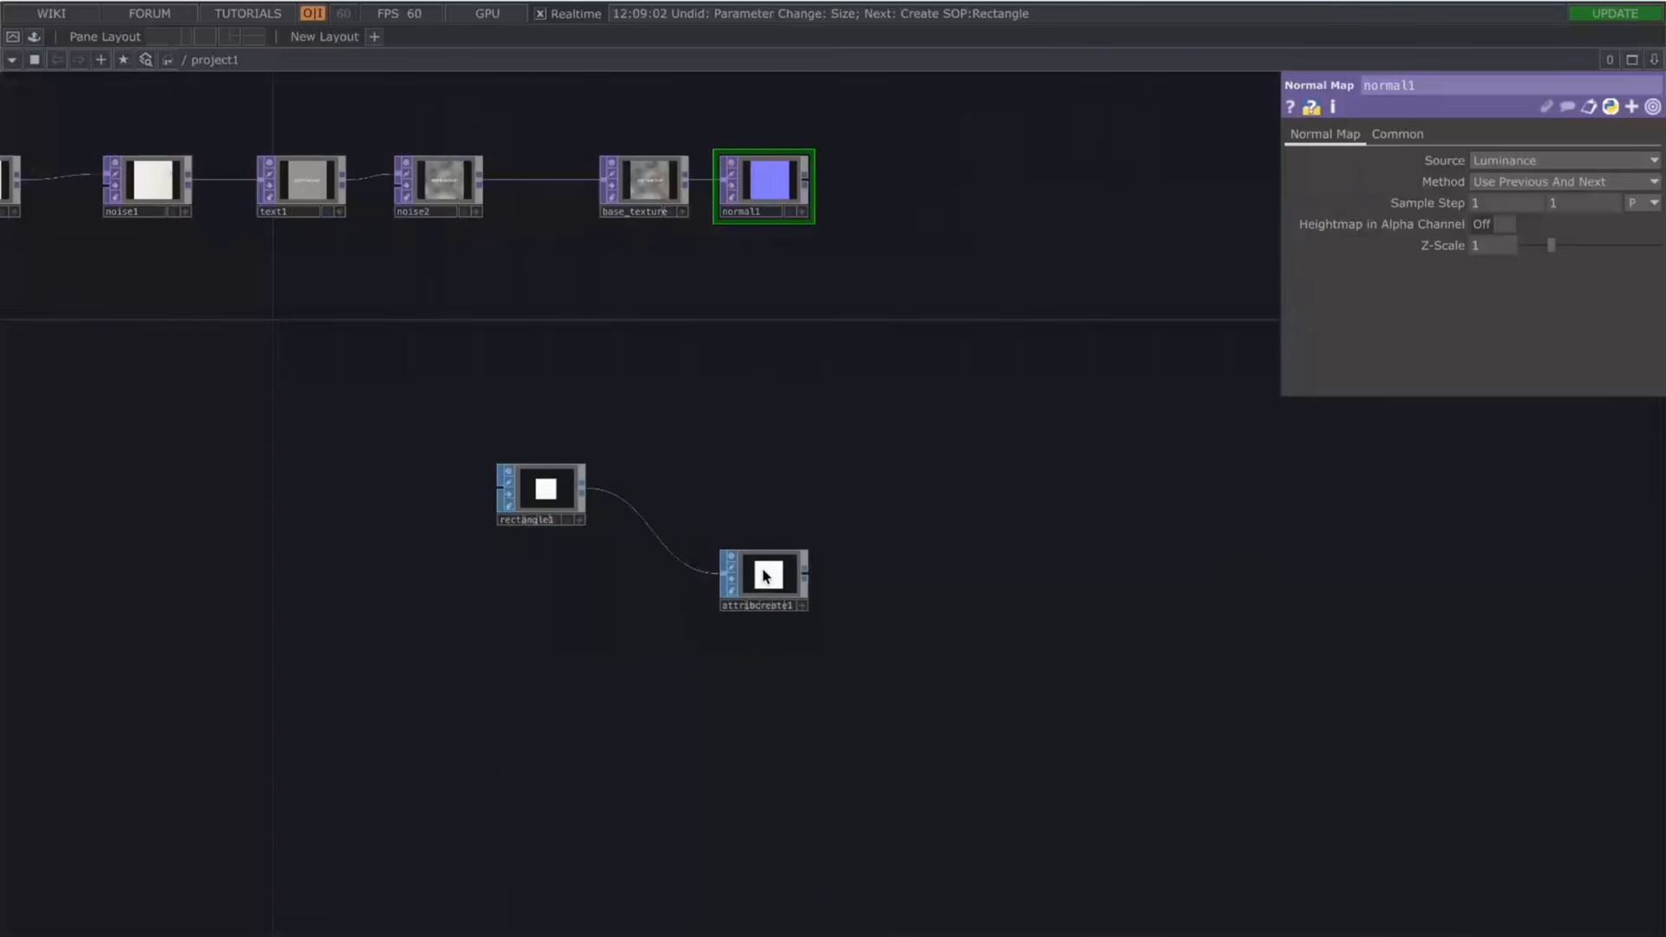
pyautogui.moveTo(766, 582); pyautogui.dragTo(663, 496)
pyautogui.moveTo(765, 206); pyautogui.dragTo(813, 200)
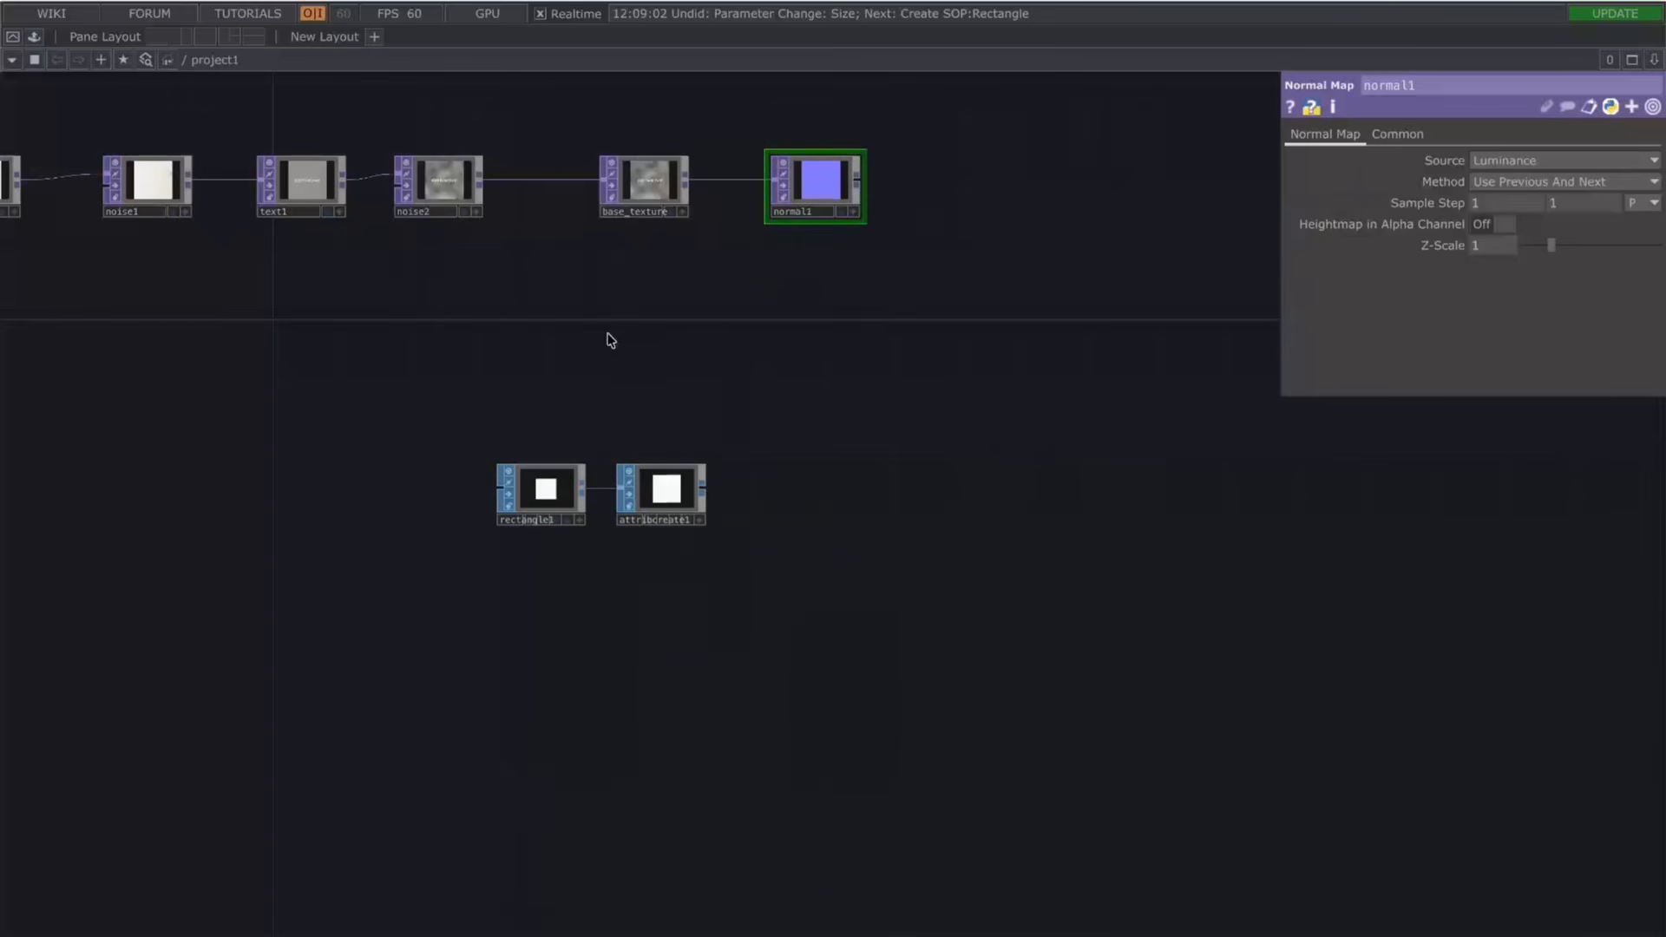
pyautogui.moveTo(607, 323); pyautogui.dragTo(768, 404)
pyautogui.scroll(-2, 768, 401)
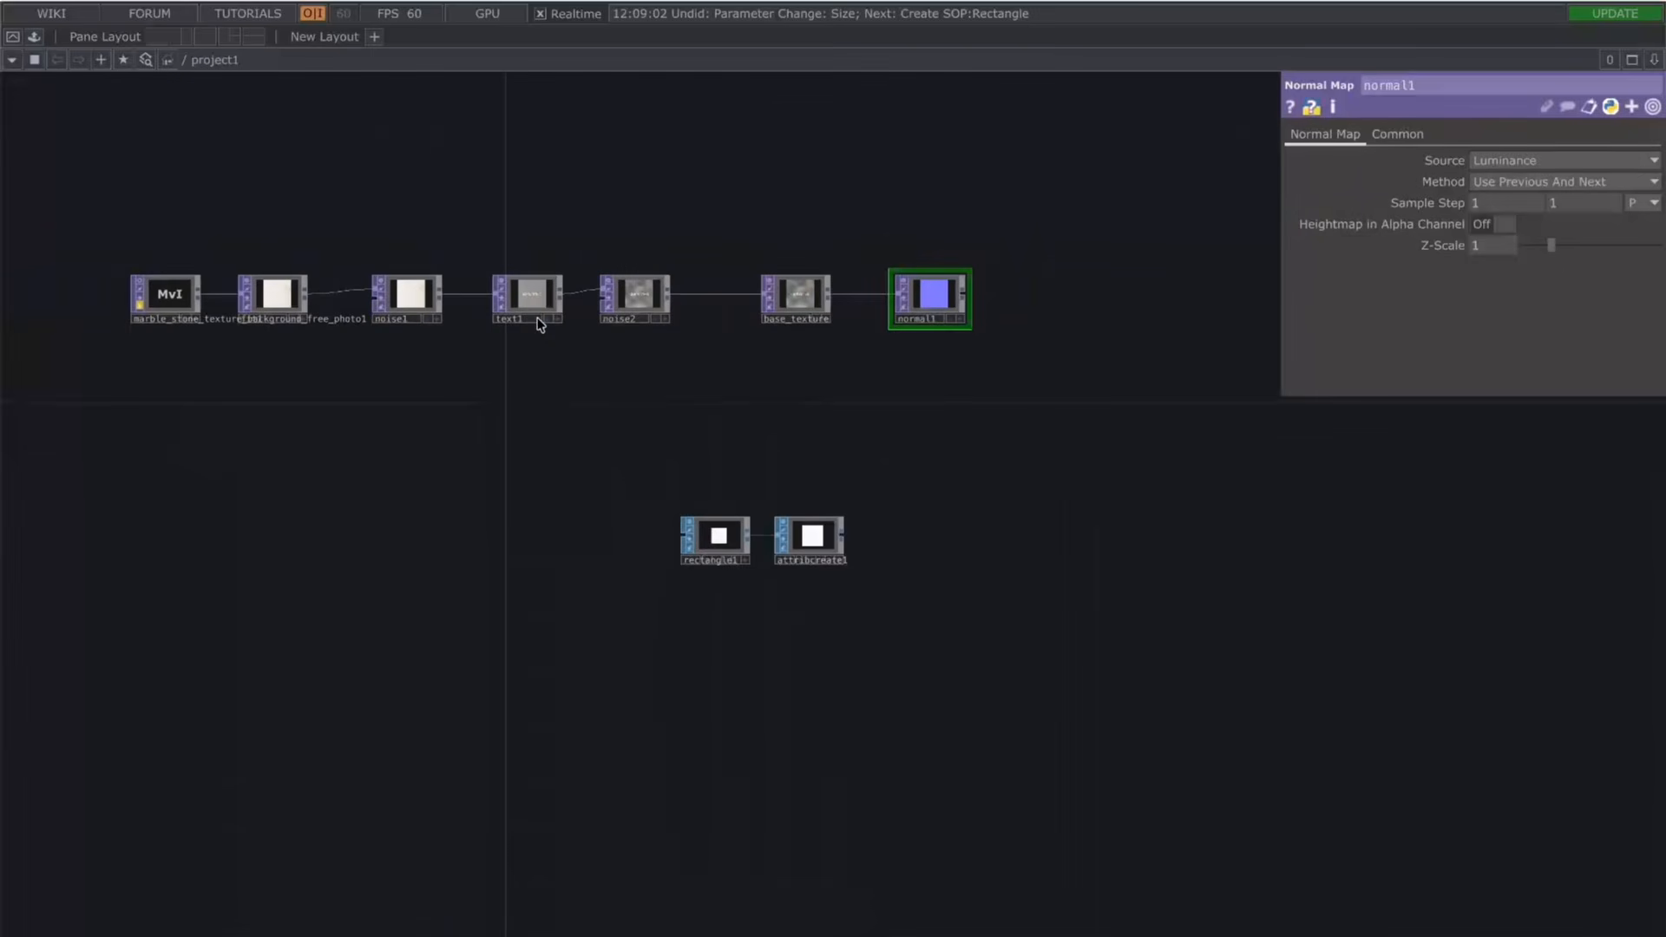
# Step: Review the network, checking the settings of the second Noise TOP, the Rectangle SOP and the Attribute Create SOP
pyautogui.click(651, 300)
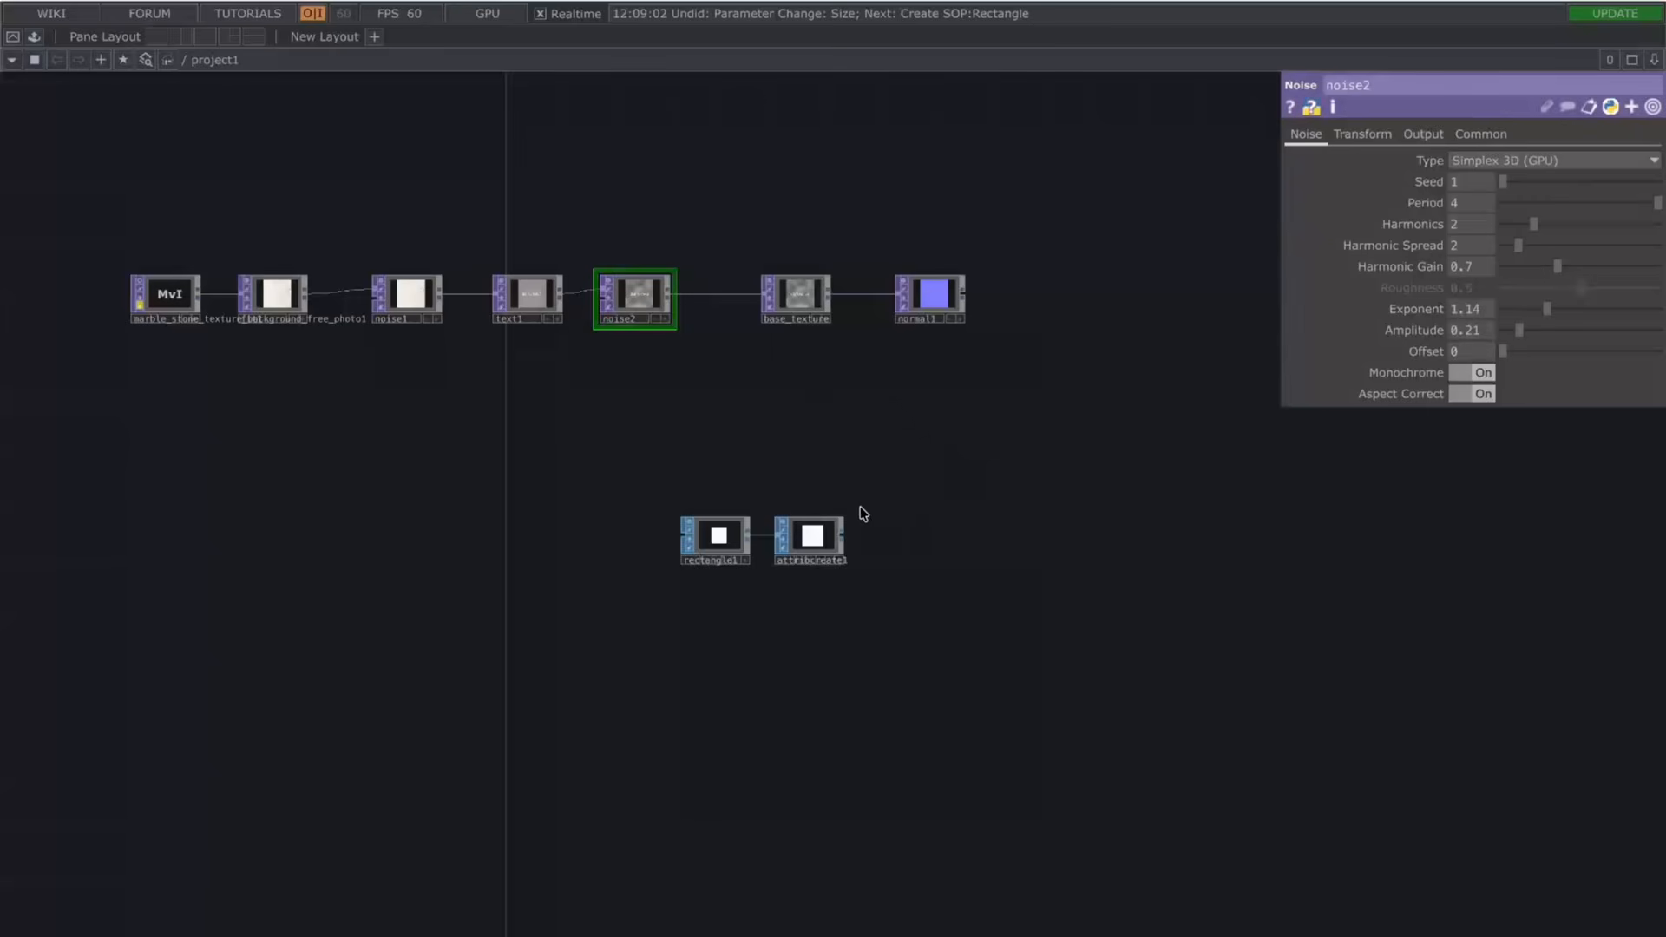
pyautogui.scroll(3, 880, 503)
pyautogui.scroll(-5, 643, 376)
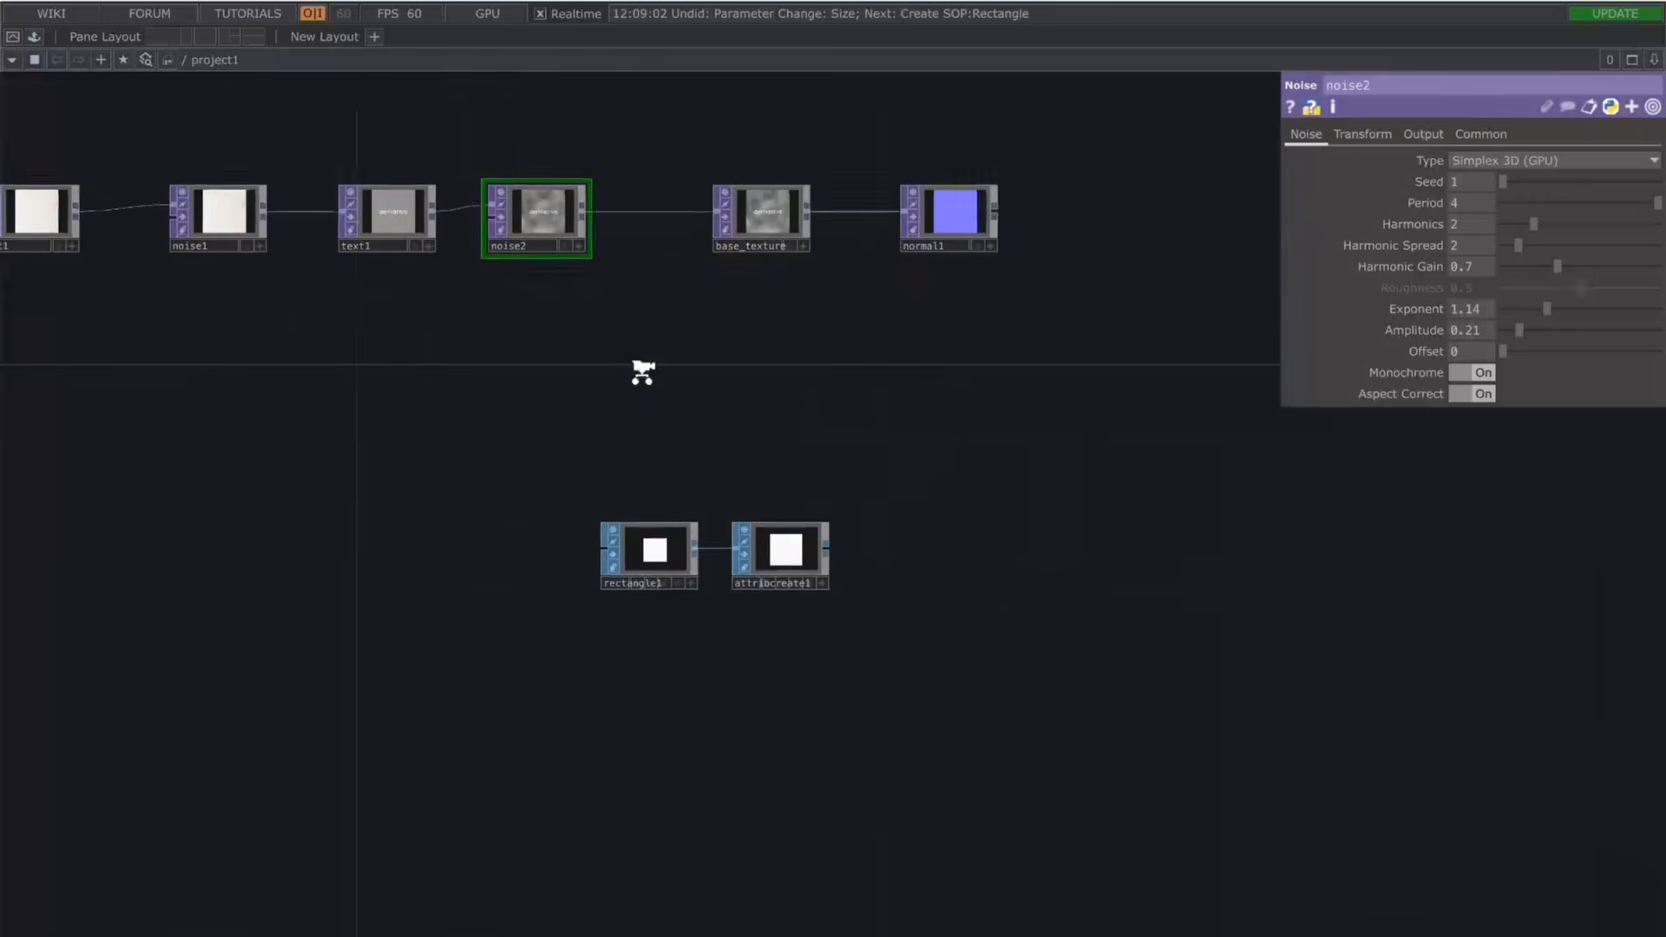
pyautogui.scroll(2, 653, 380)
pyautogui.scroll(1, 786, 423)
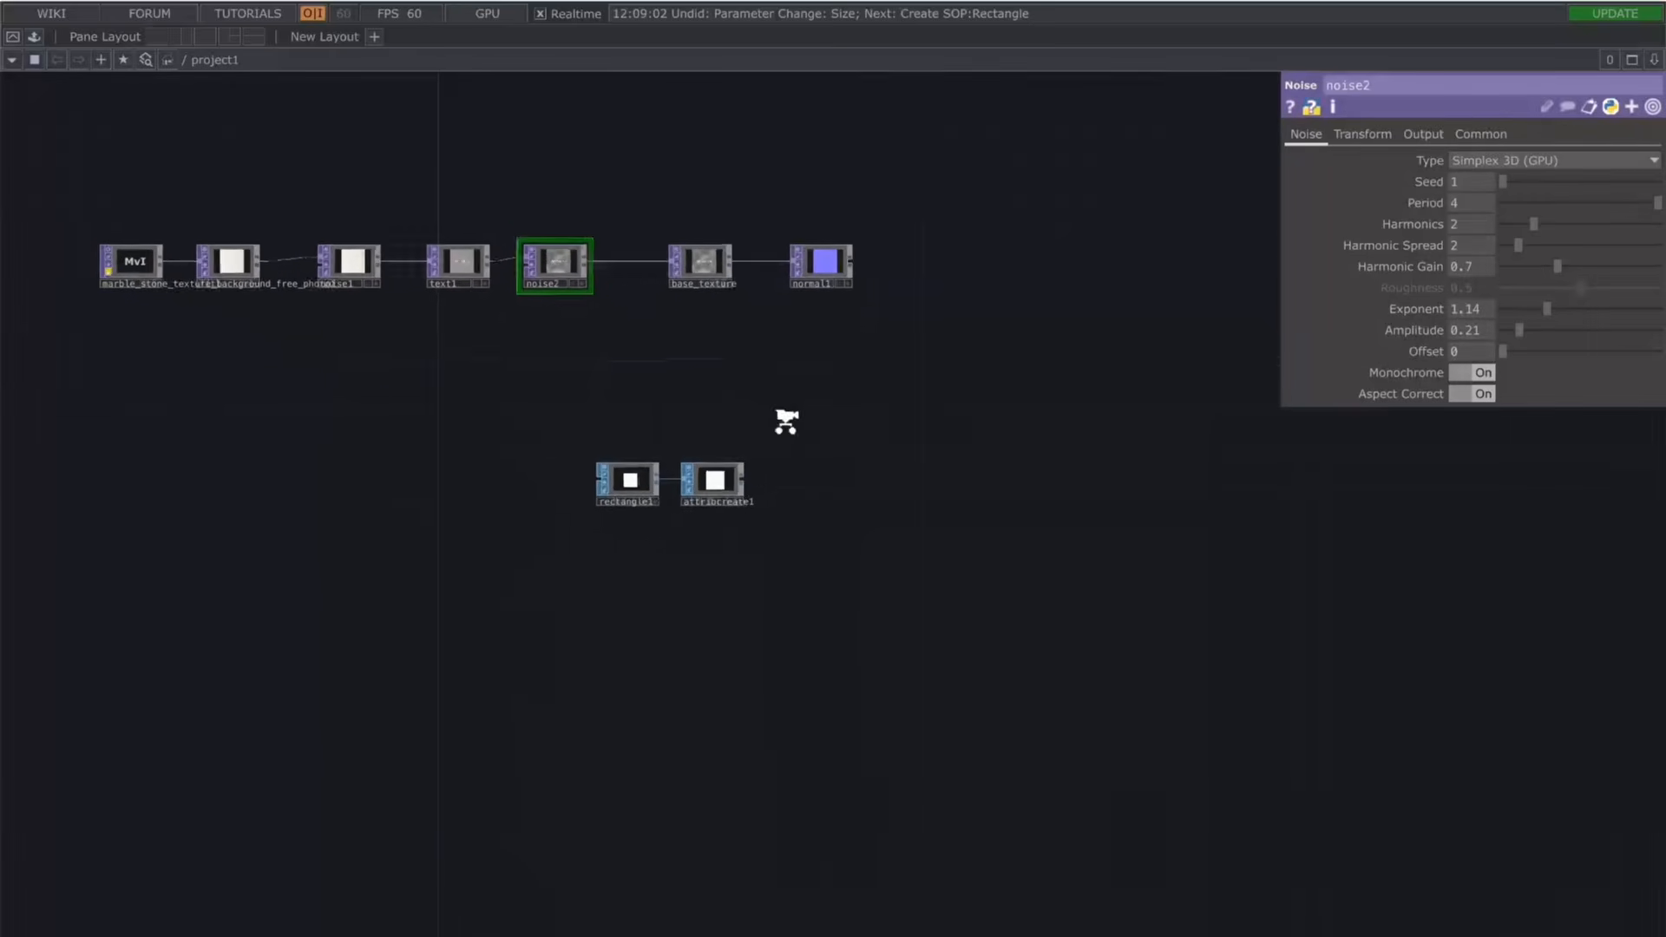
pyautogui.scroll(4, 754, 475)
pyautogui.scroll(-1, 752, 479)
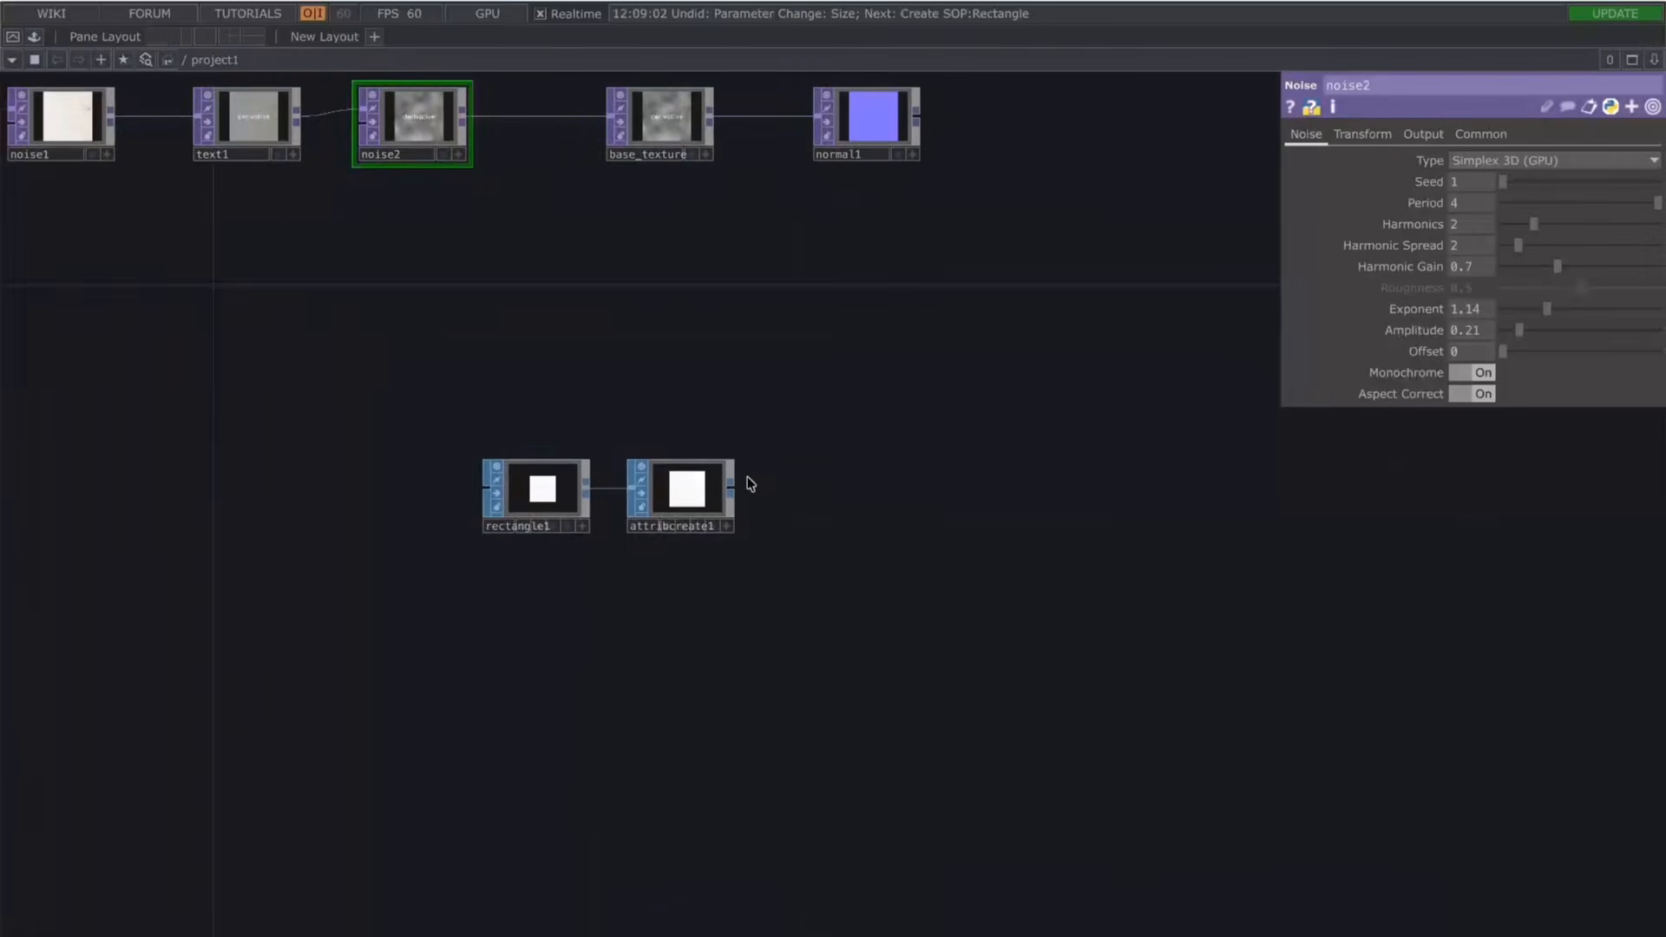
pyautogui.scroll(2, 779, 466)
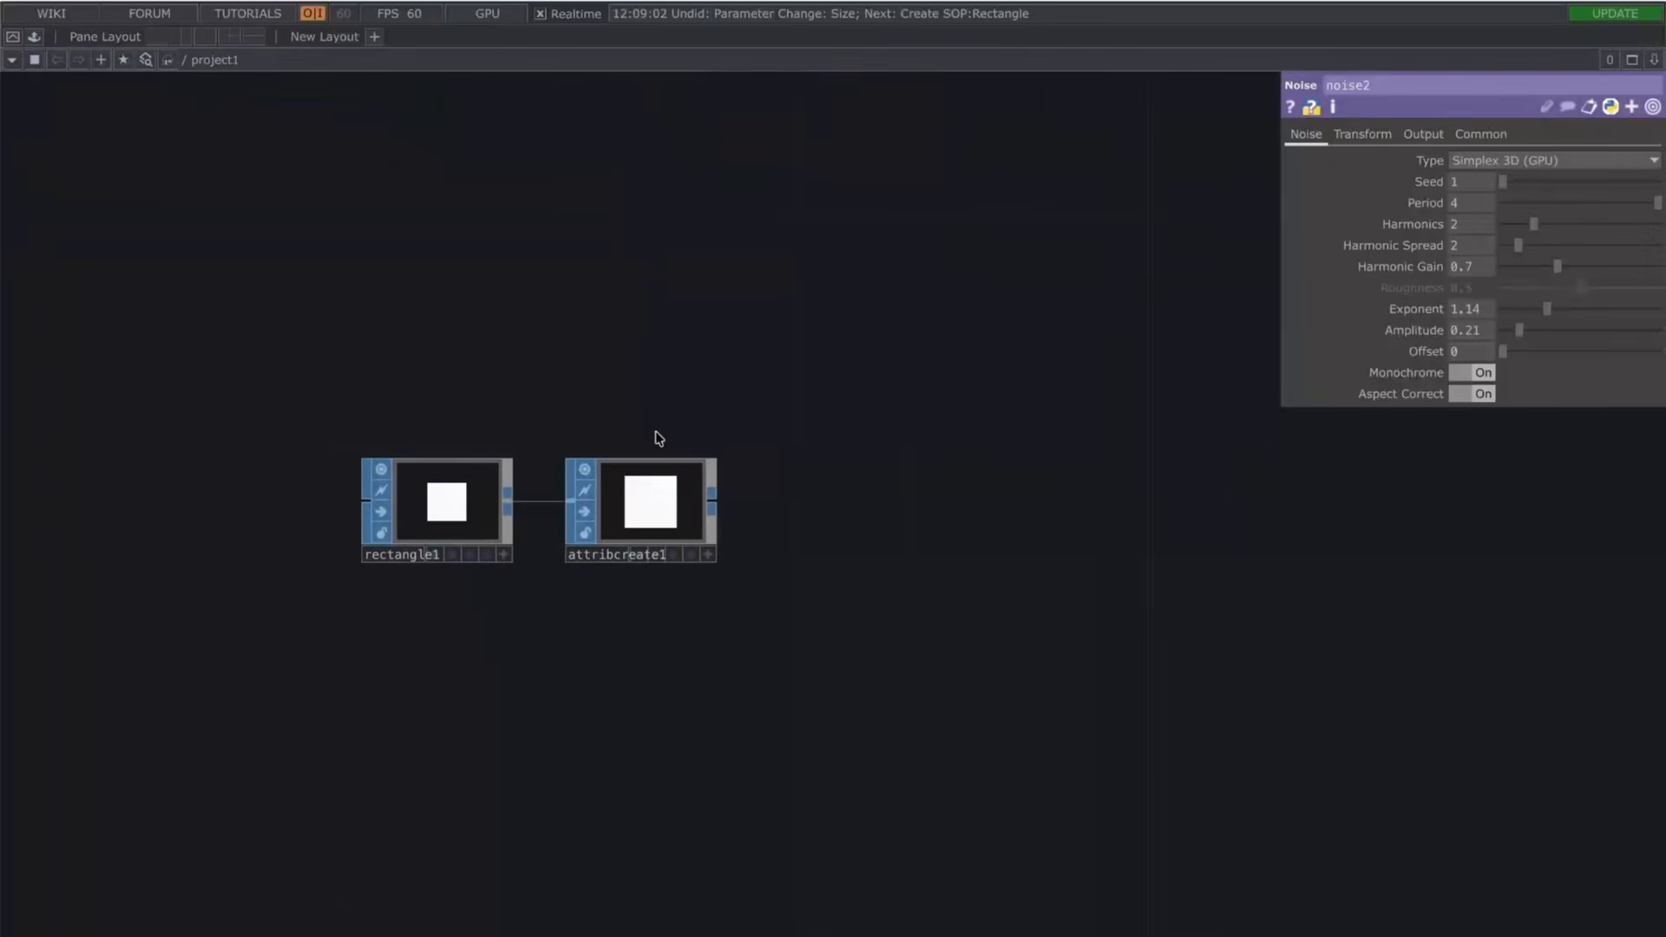
pyautogui.click(465, 502)
pyautogui.click(670, 501)
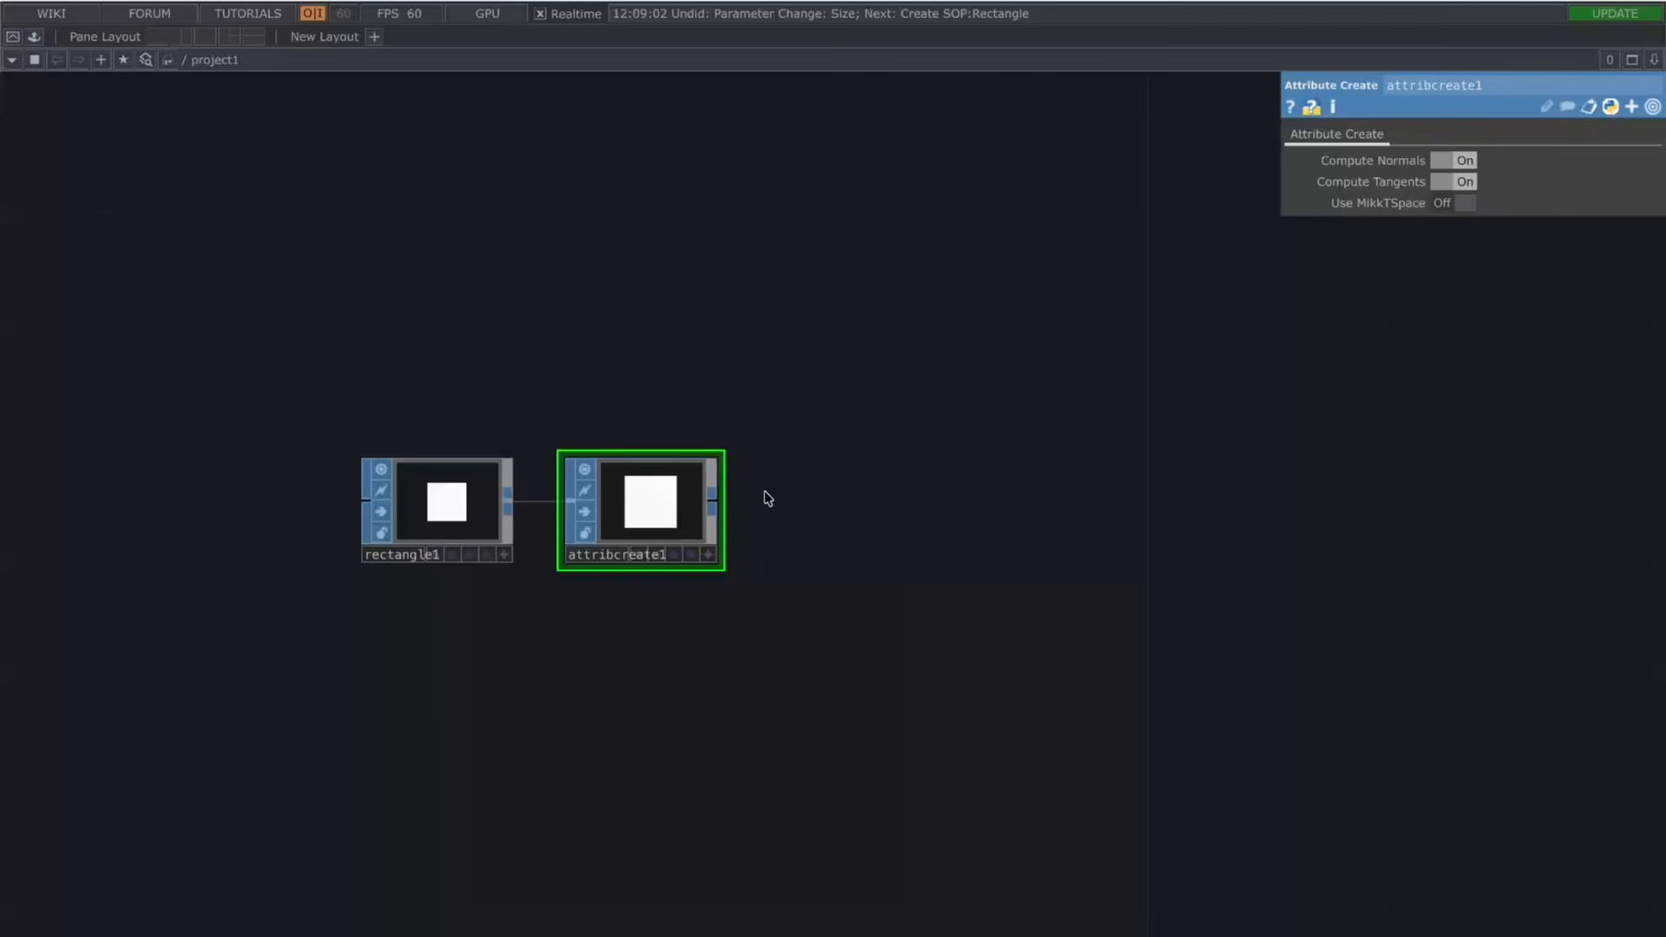
# Step: Add a Geometry COMP fed by the Attribute Create SOP
pyautogui.rightClick(716, 498)
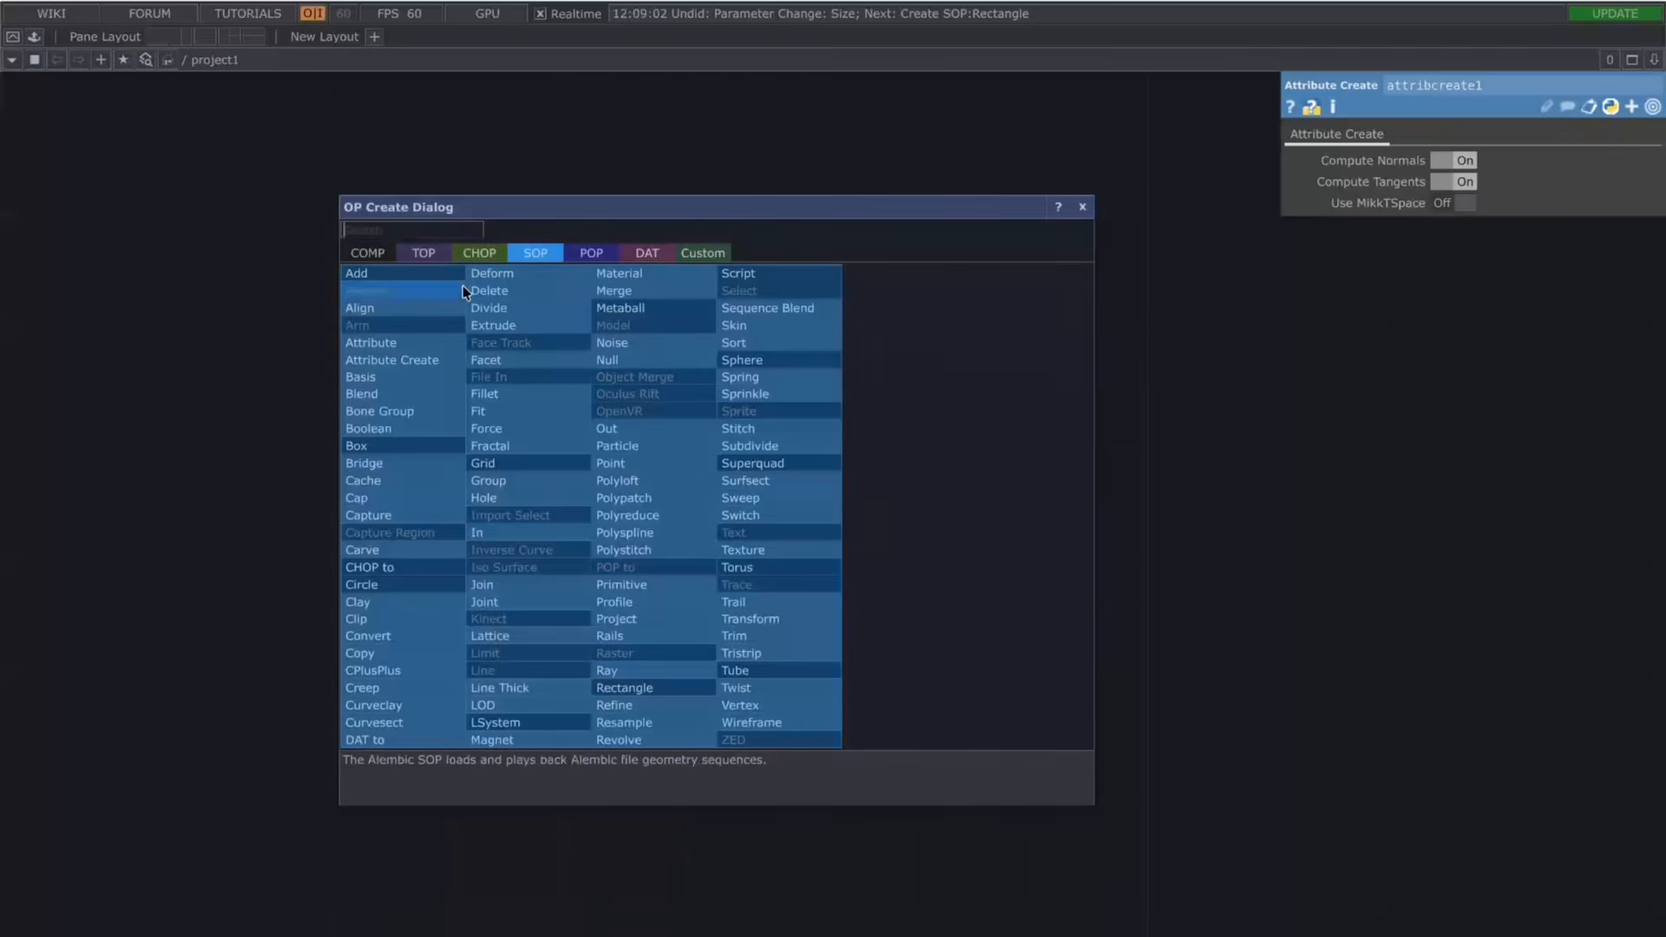
pyautogui.click(378, 258)
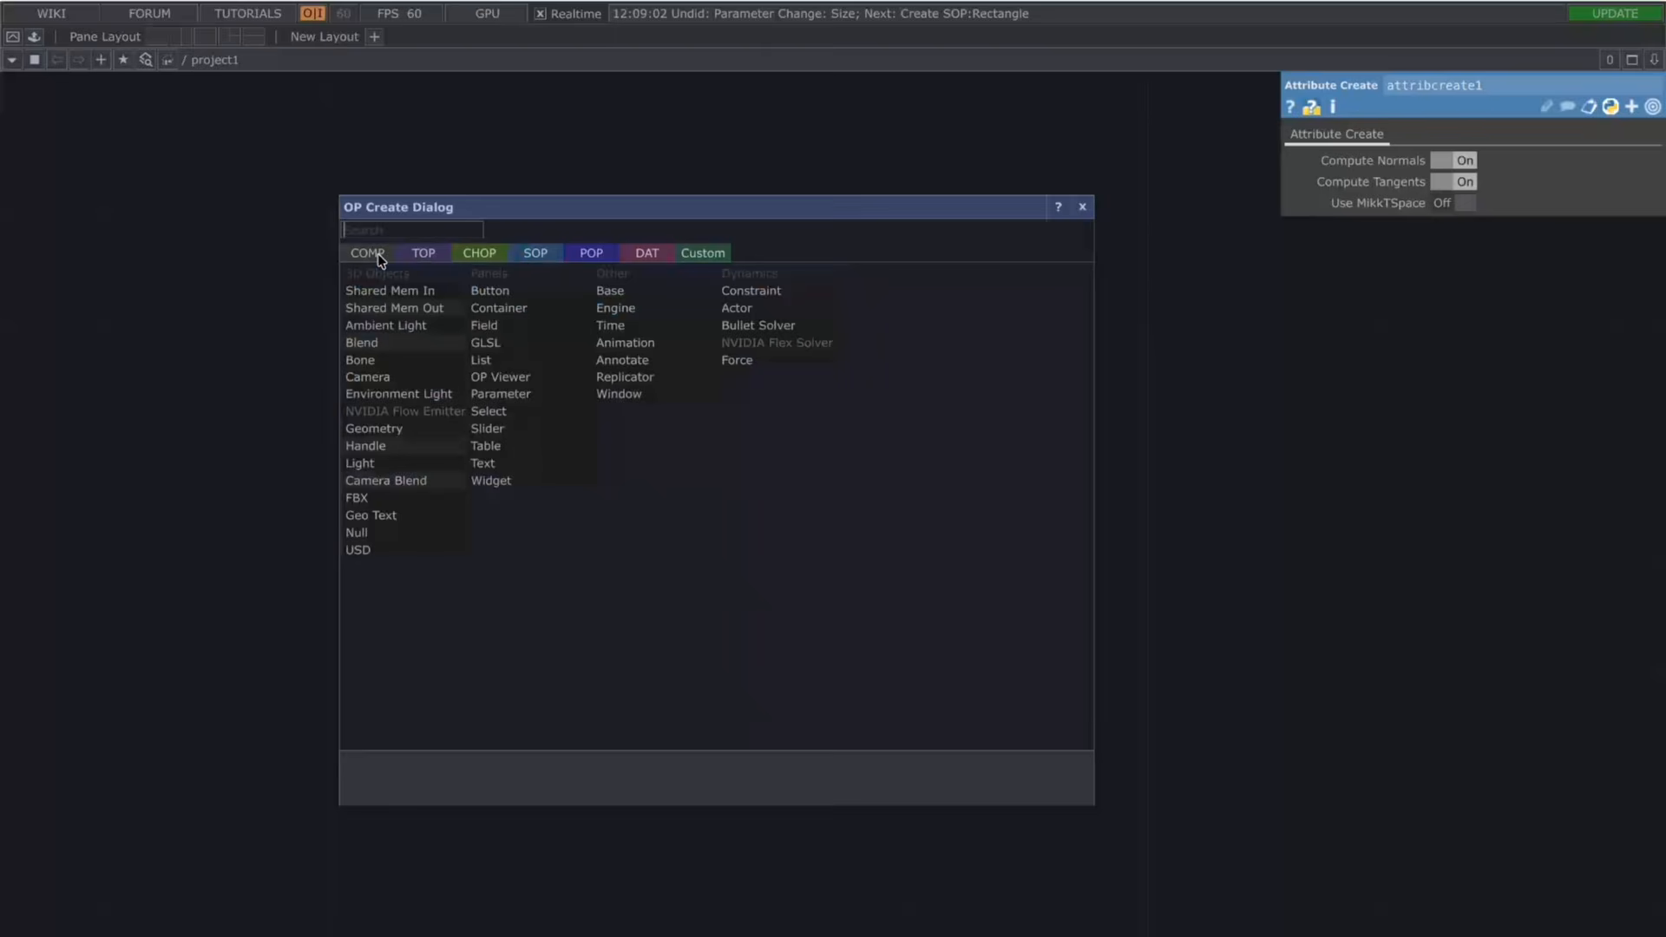
pyautogui.click(389, 430)
pyautogui.click(1057, 504)
pyautogui.moveTo(1066, 751); pyautogui.dragTo(1048, 674)
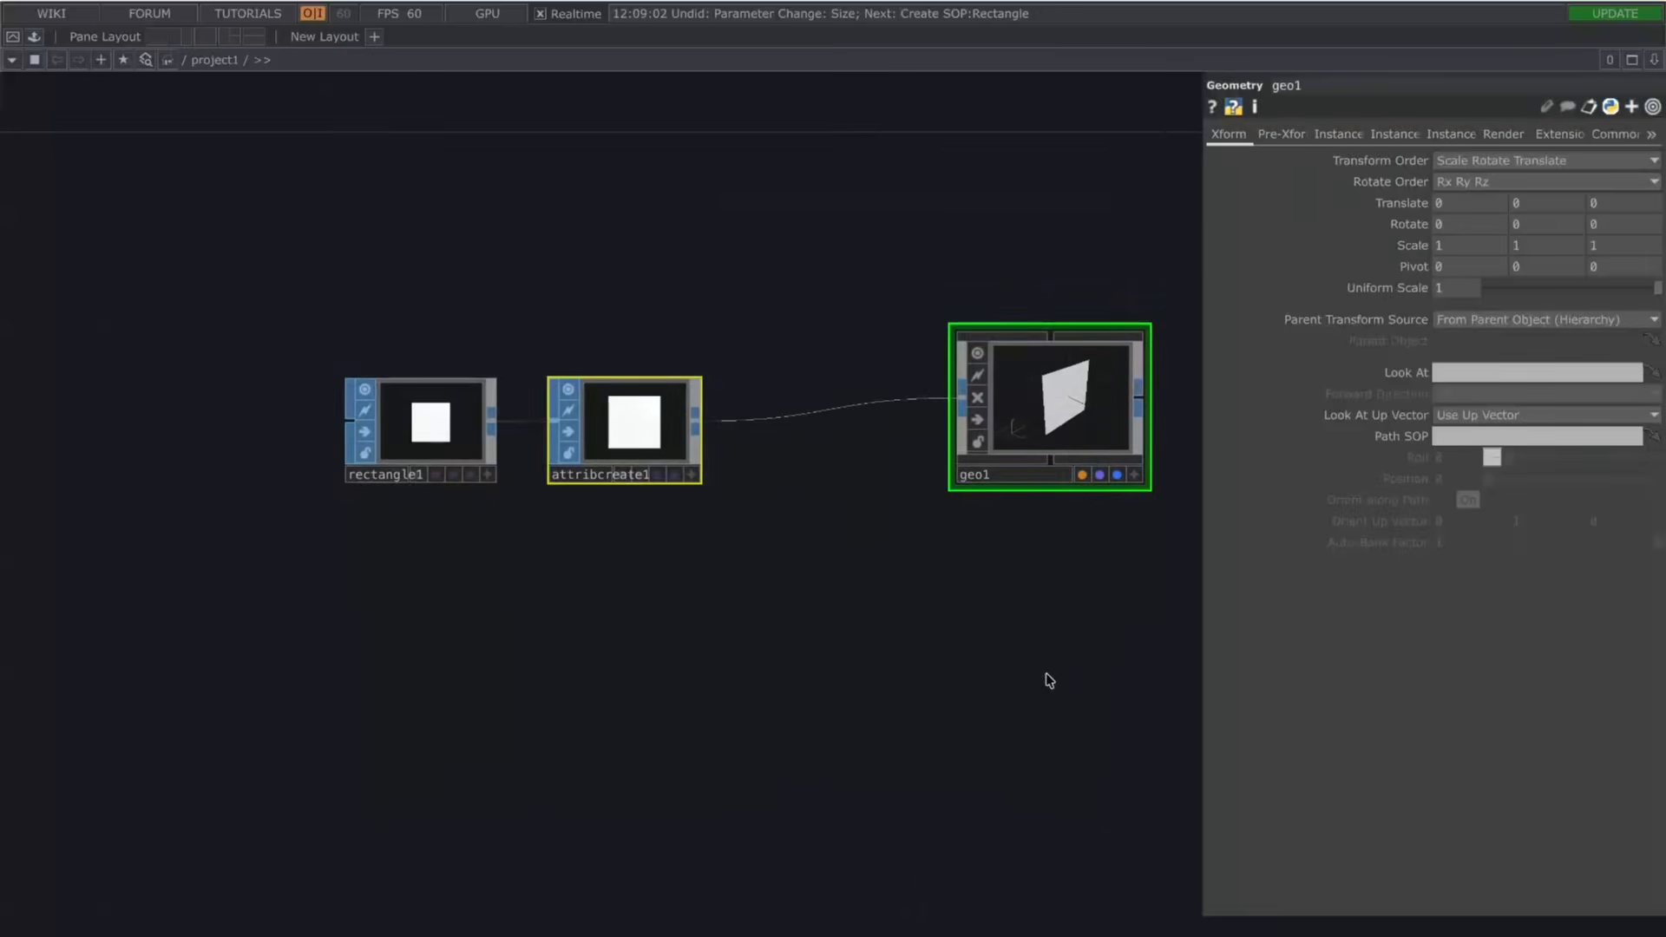
pyautogui.click(1048, 674)
pyautogui.doubleClick(1080, 590)
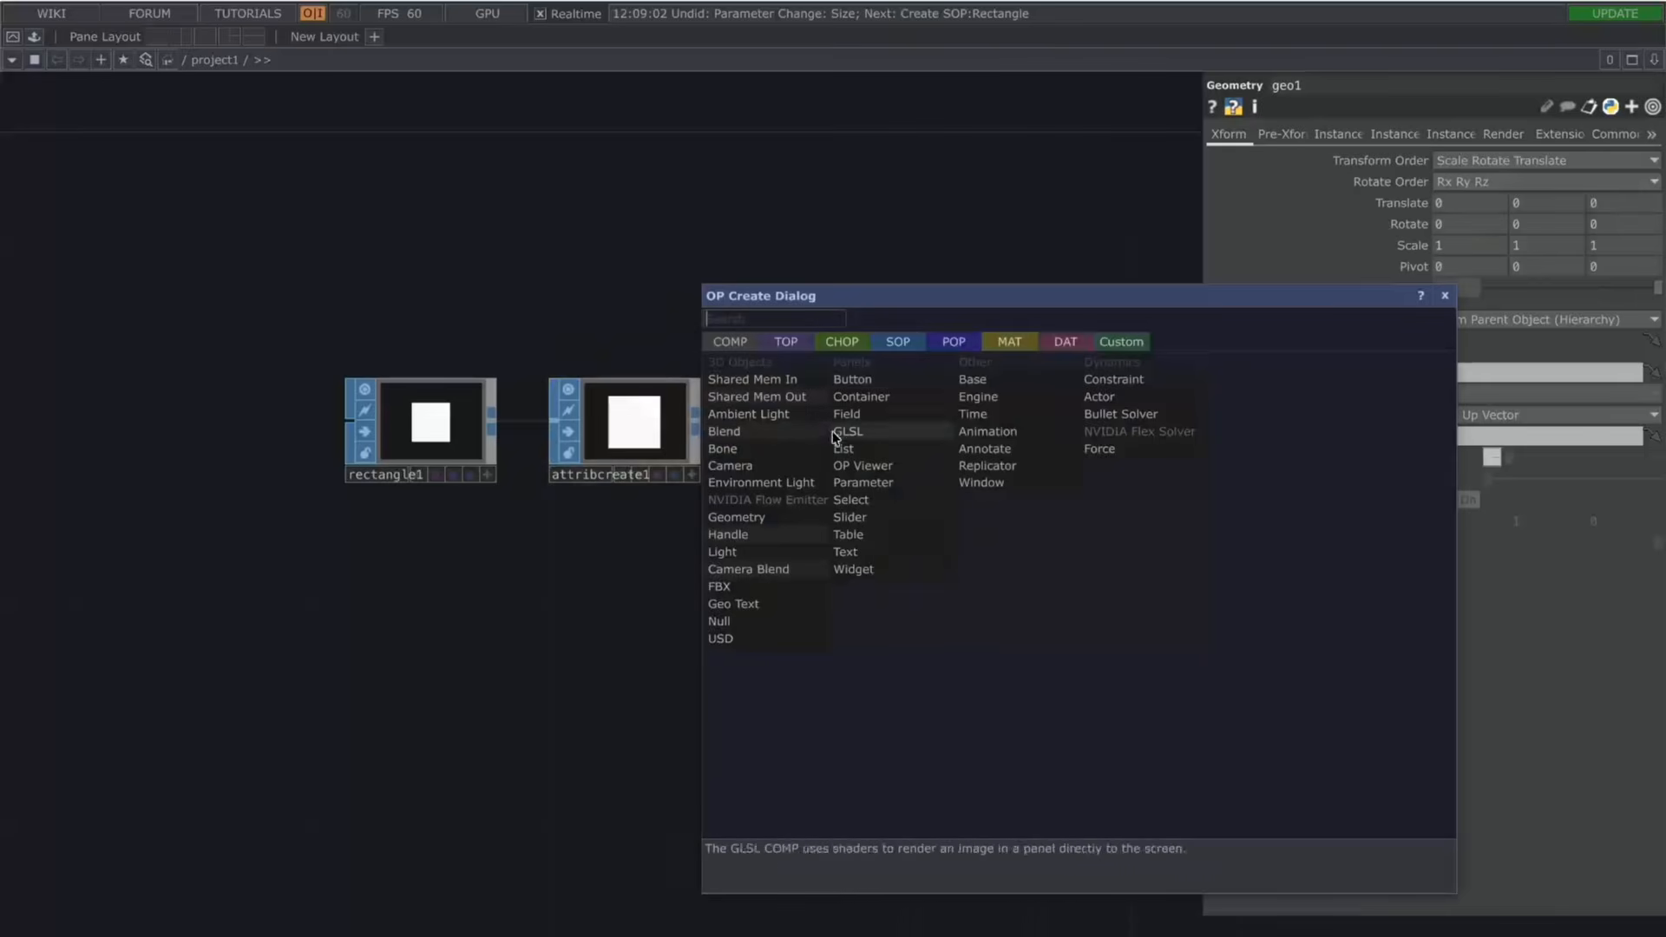
pyautogui.write('ge')
pyautogui.click(755, 517)
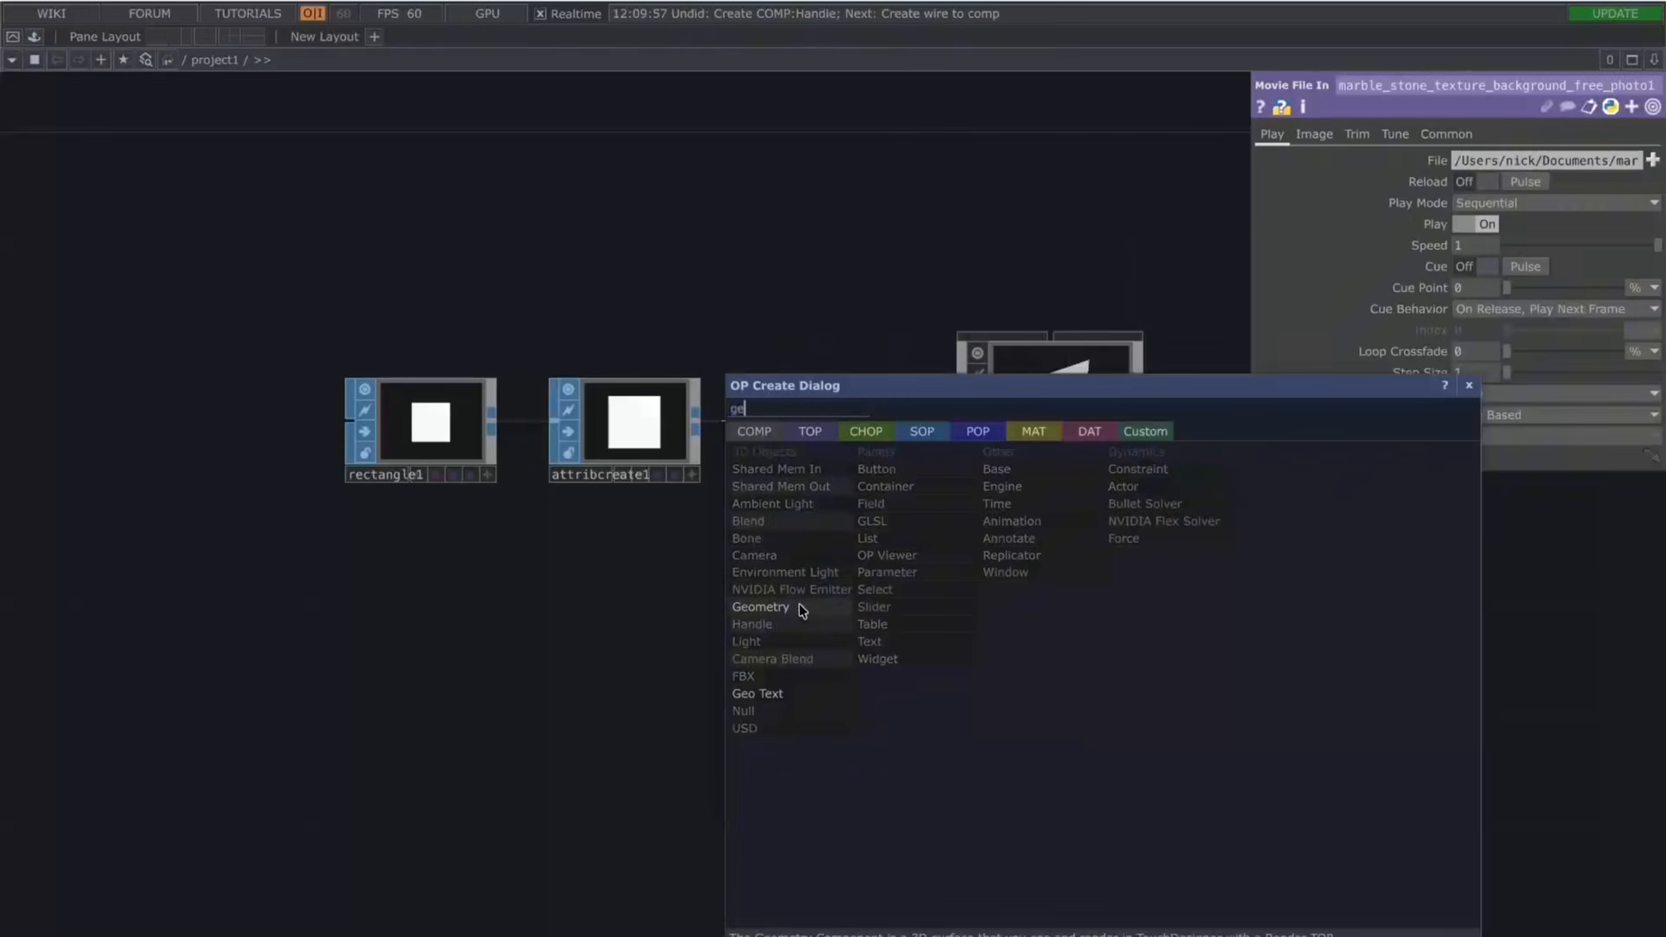
# Step: Try a separate Geometry COMP with an In SOP beside its default torus, and delete the component
pyautogui.click(802, 612)
pyautogui.click(1116, 673)
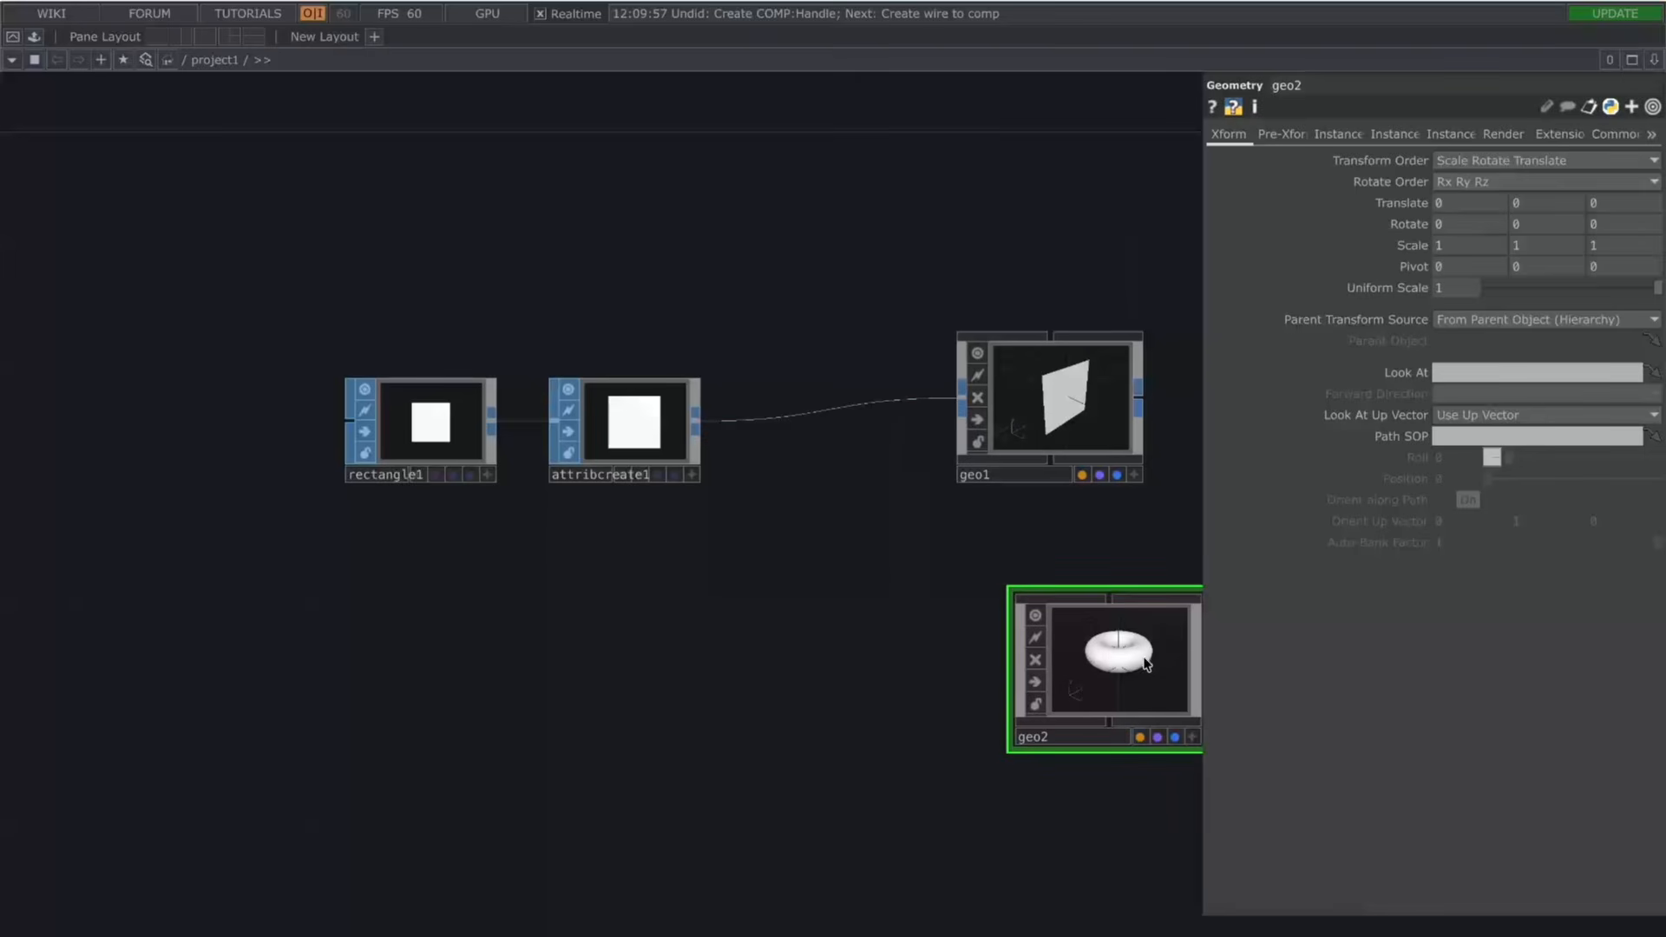
pyautogui.doubleClick(1118, 647)
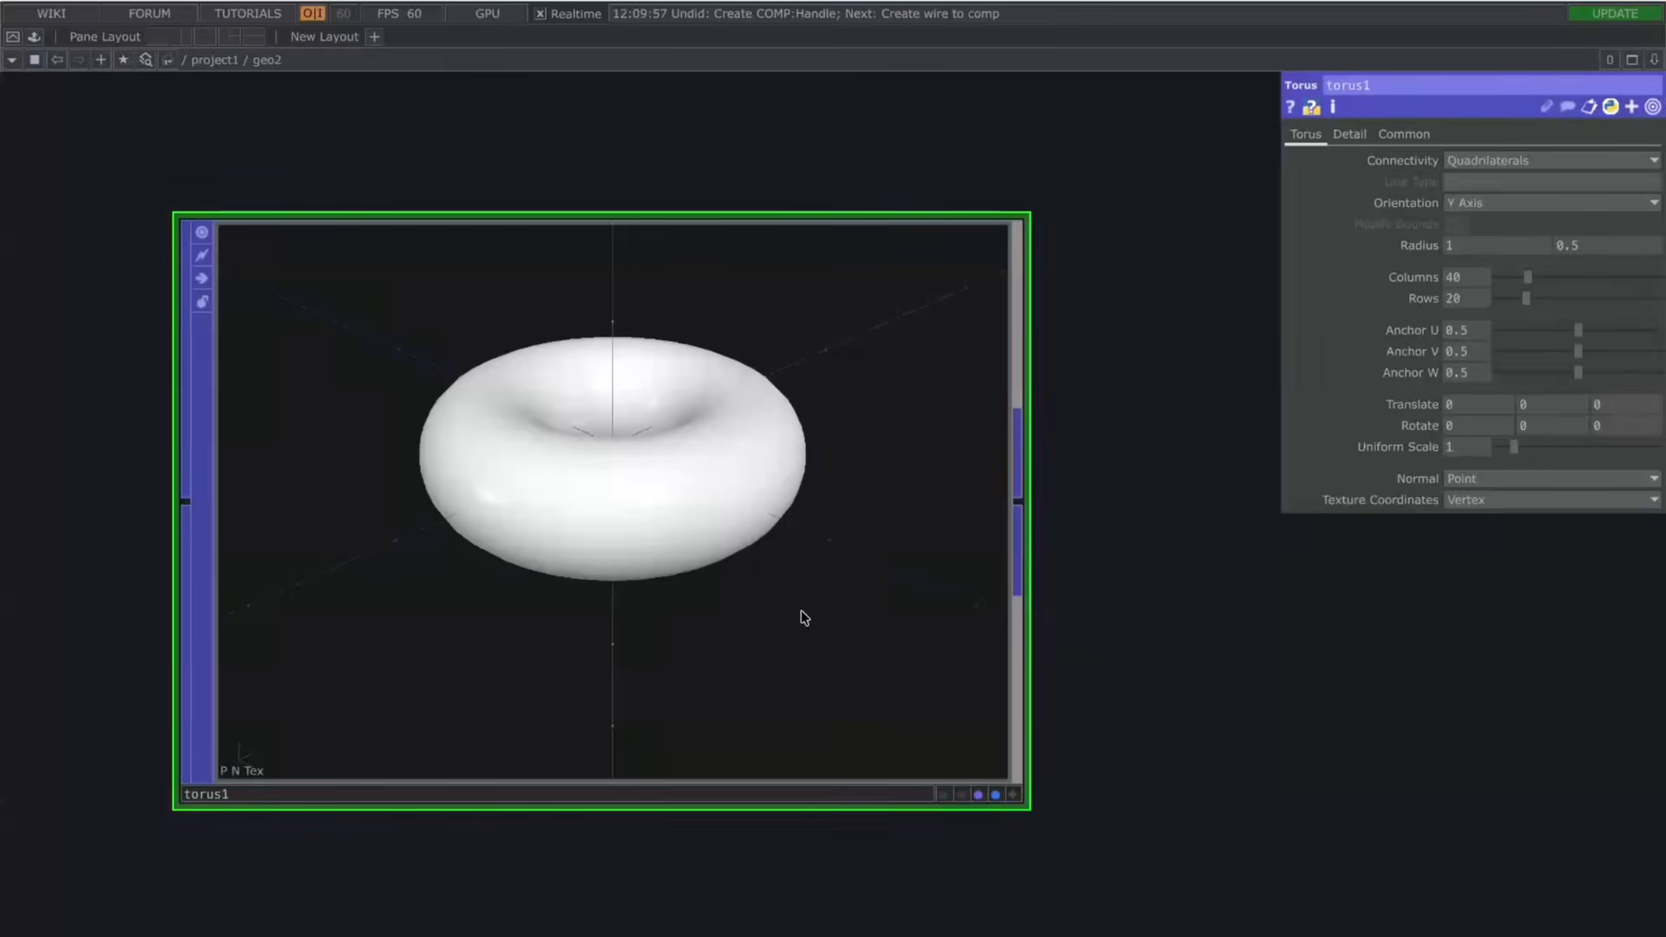
pyautogui.press('Tab')
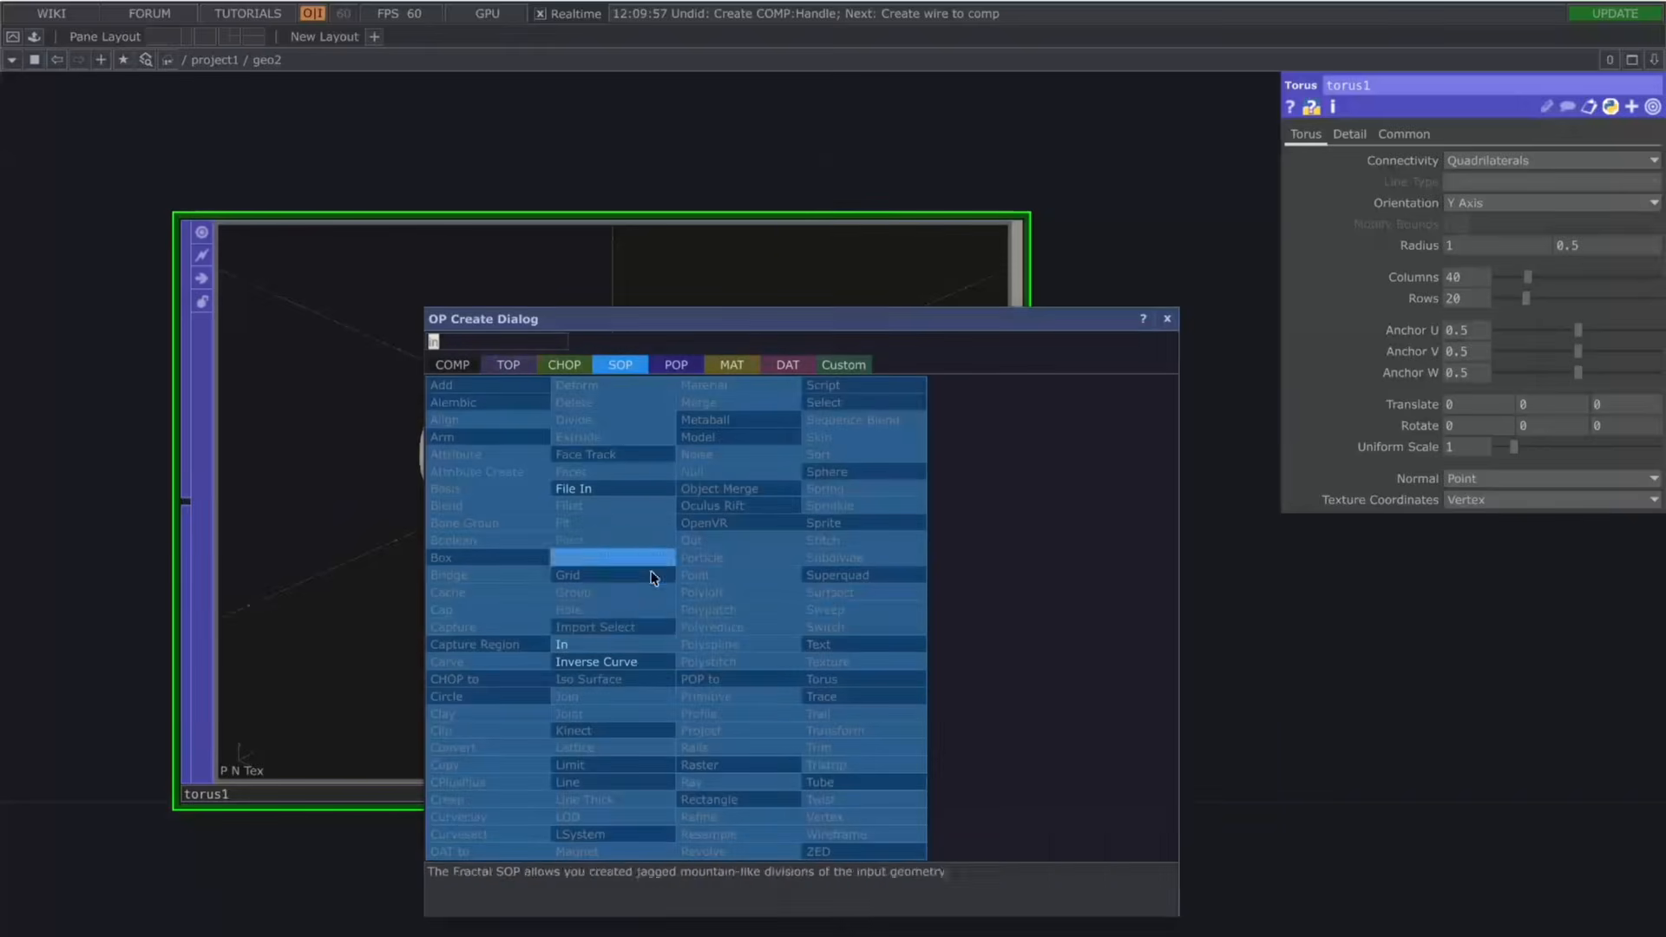
pyautogui.click(654, 643)
pyautogui.click(1380, 824)
pyautogui.press('u')
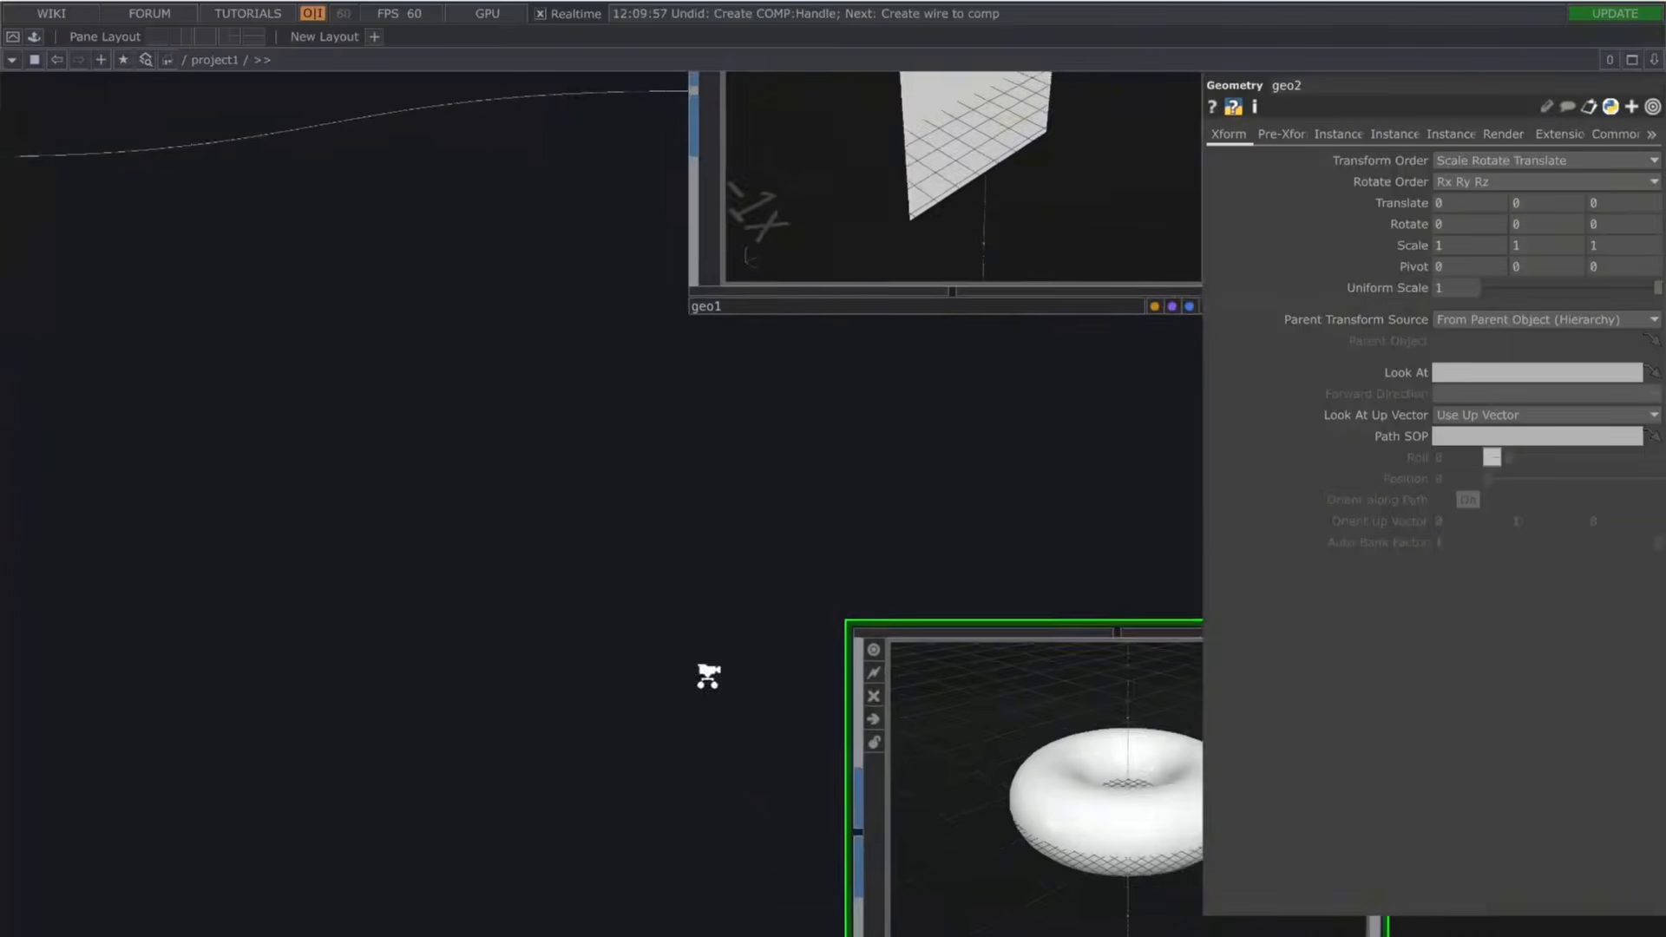
pyautogui.press('Delete')
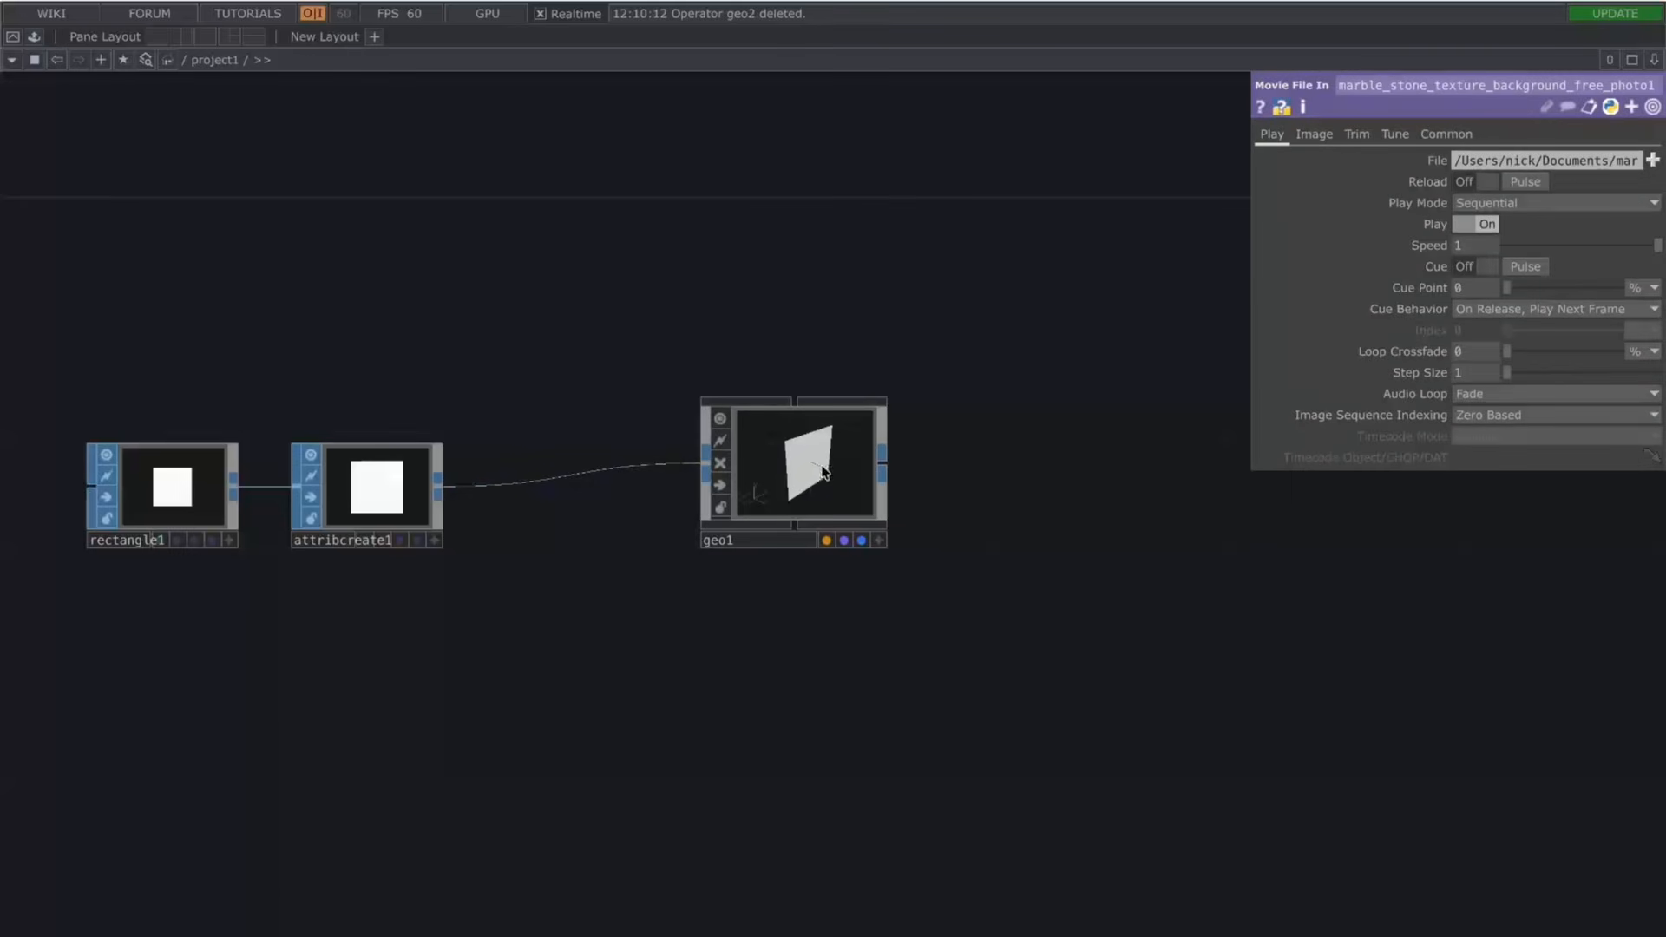
# Step: Examine the rectangle geometry in geo1's viewer from different angles
pyautogui.moveTo(804, 473); pyautogui.dragTo(919, 576)
pyautogui.scroll(3, 835, 447)
pyautogui.scroll(2, 835, 448)
pyautogui.click(917, 614)
pyautogui.click(941, 595)
pyautogui.scroll(-5, 911, 584)
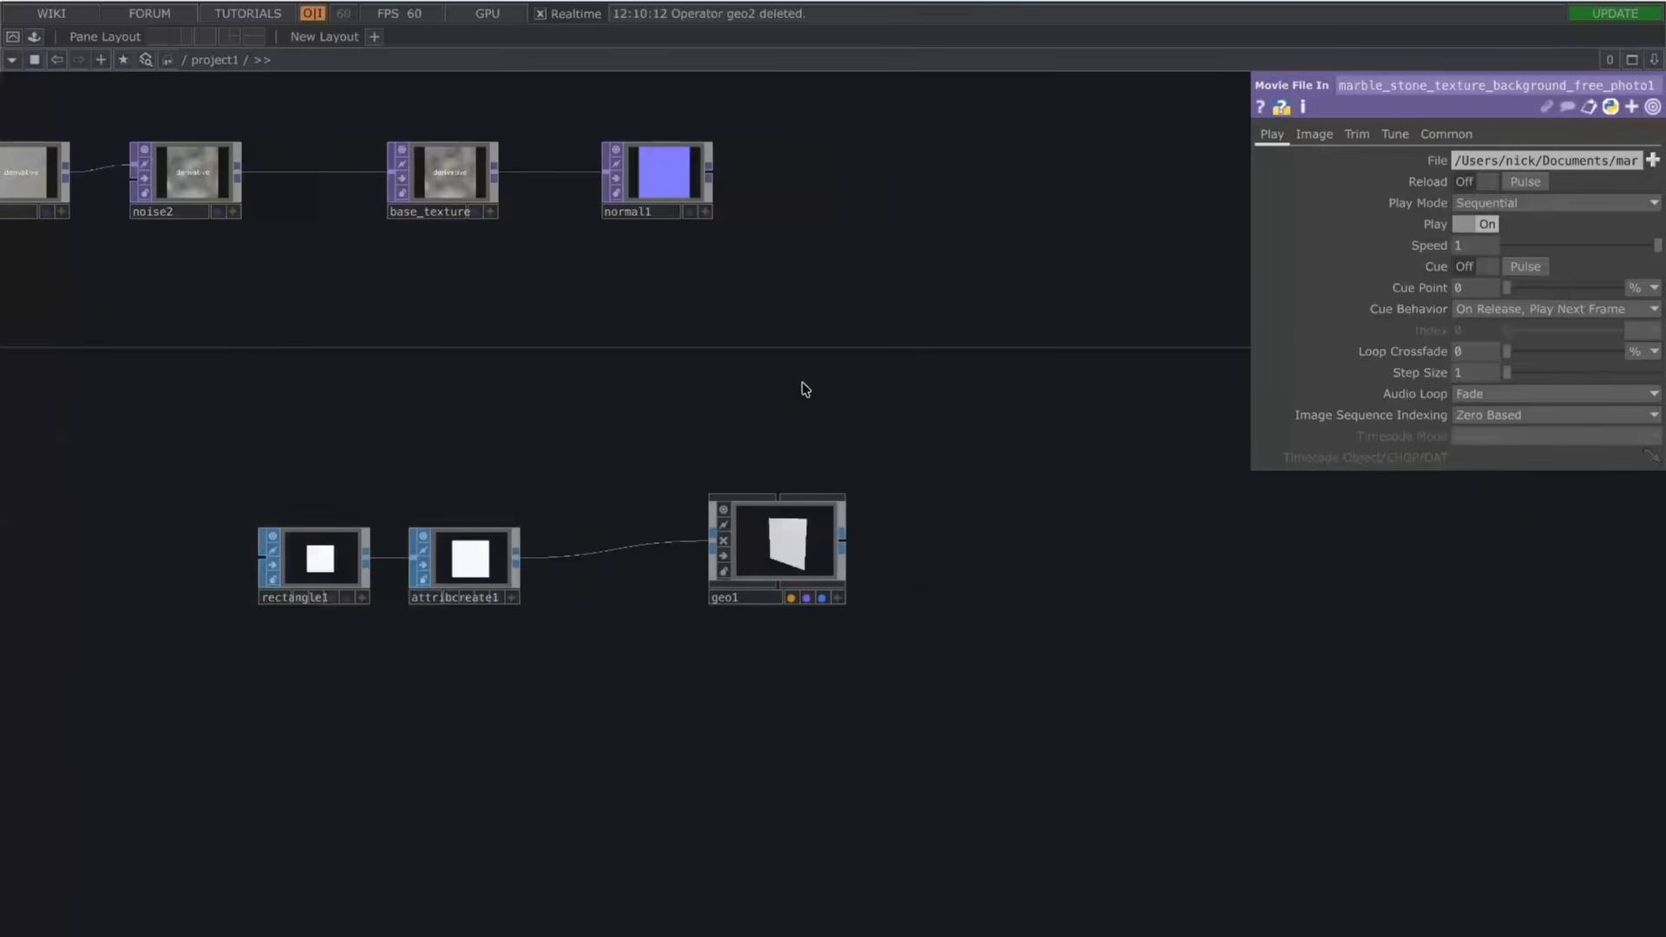
# Step: Add a Camera COMP above geo1
pyautogui.press('Tab')
pyautogui.write('cam')
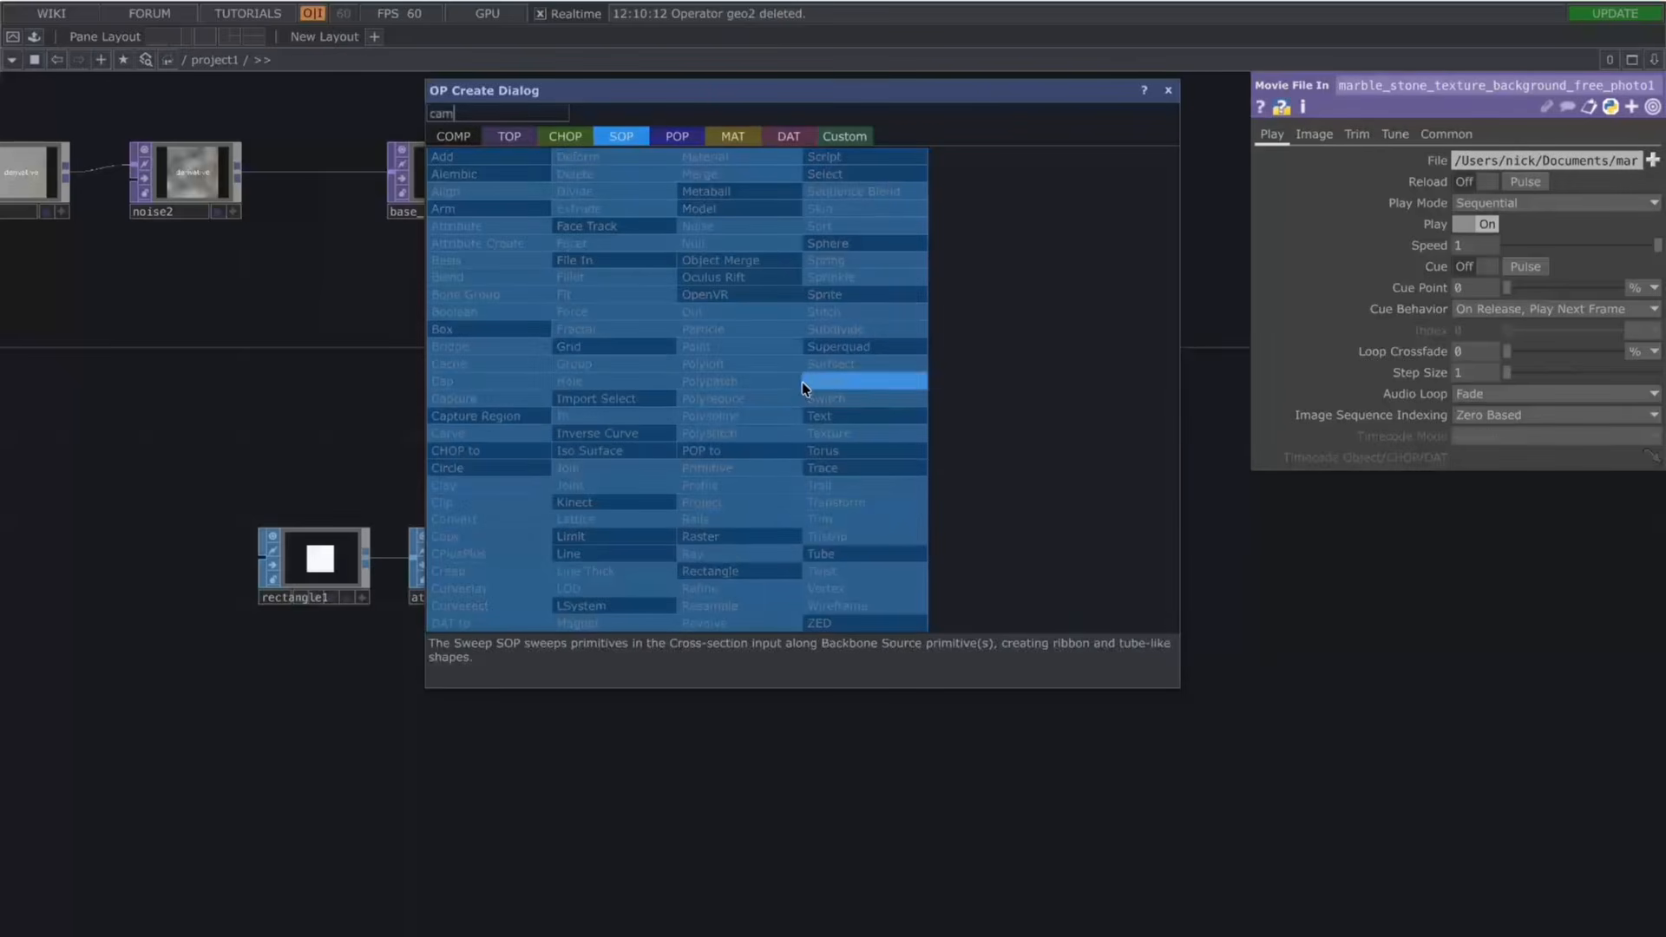
pyautogui.click(453, 136)
pyautogui.click(507, 260)
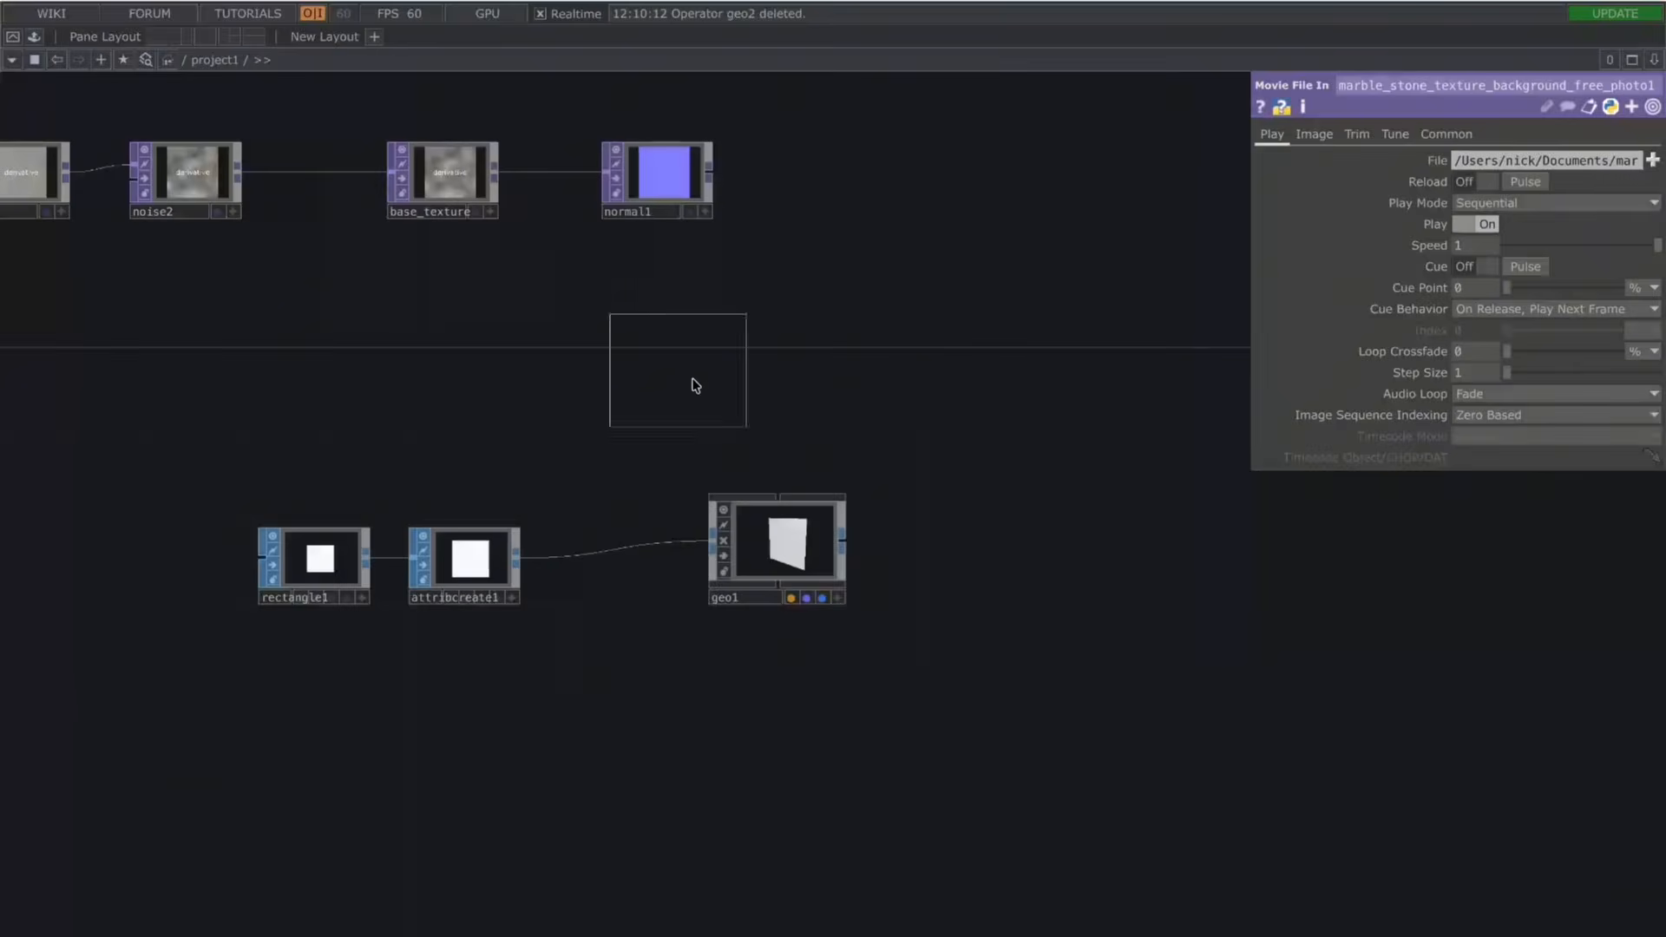
pyautogui.click(763, 403)
# Step: Add a Light COMP beside the camera
pyautogui.press('Tab')
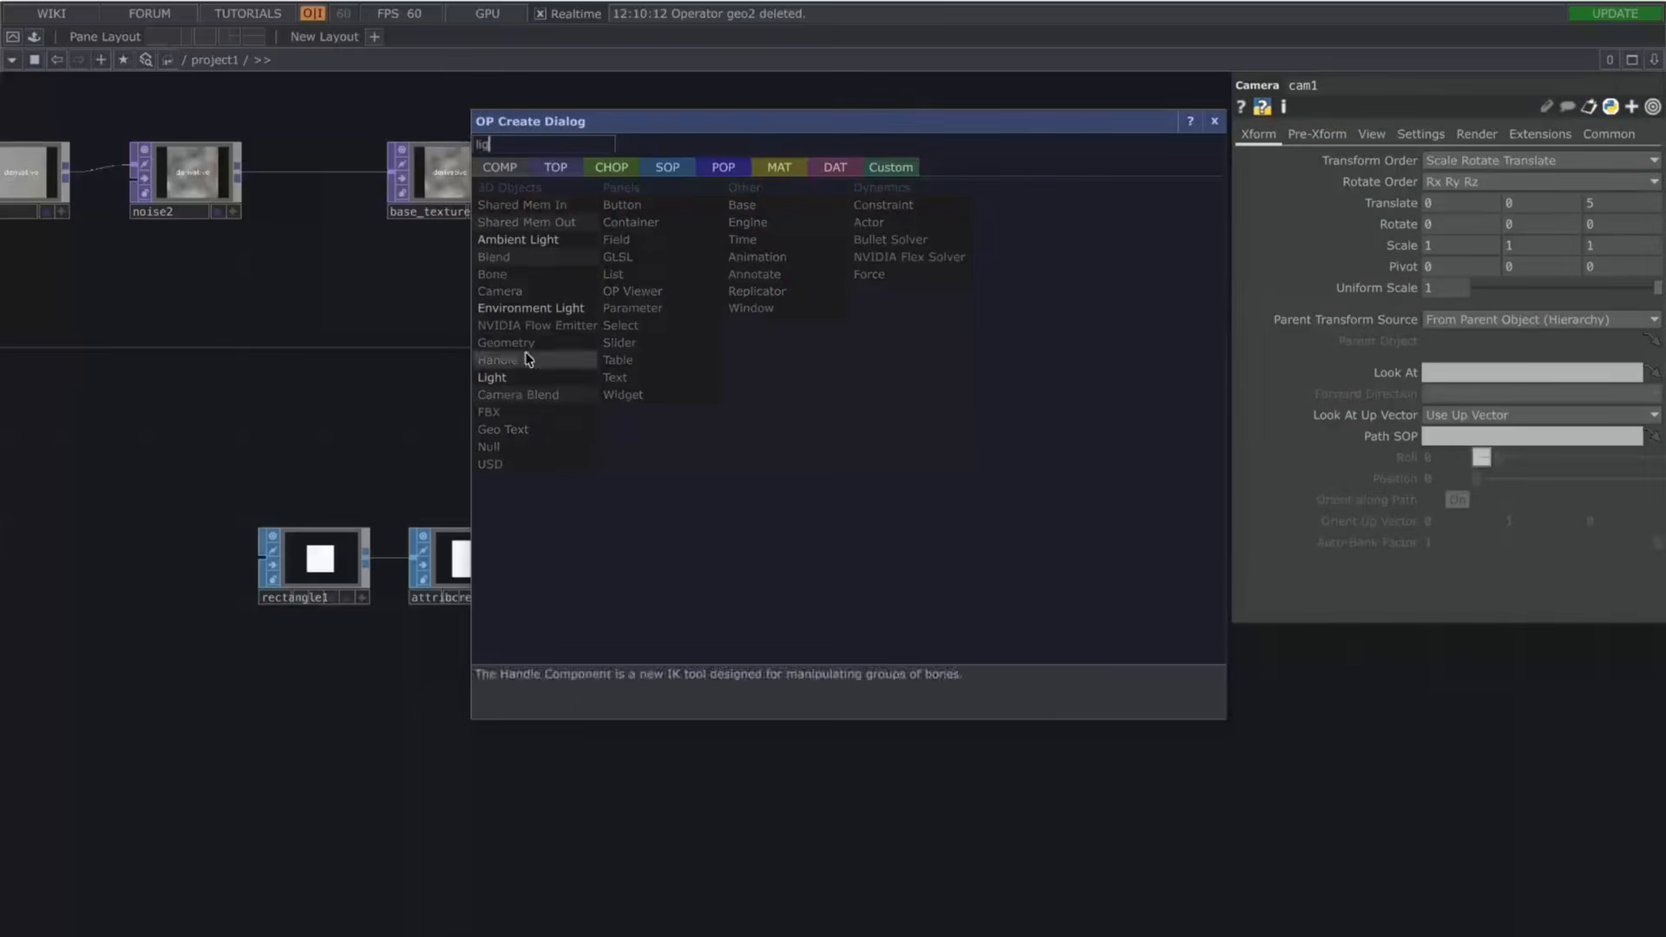
pyautogui.click(518, 378)
pyautogui.click(1024, 423)
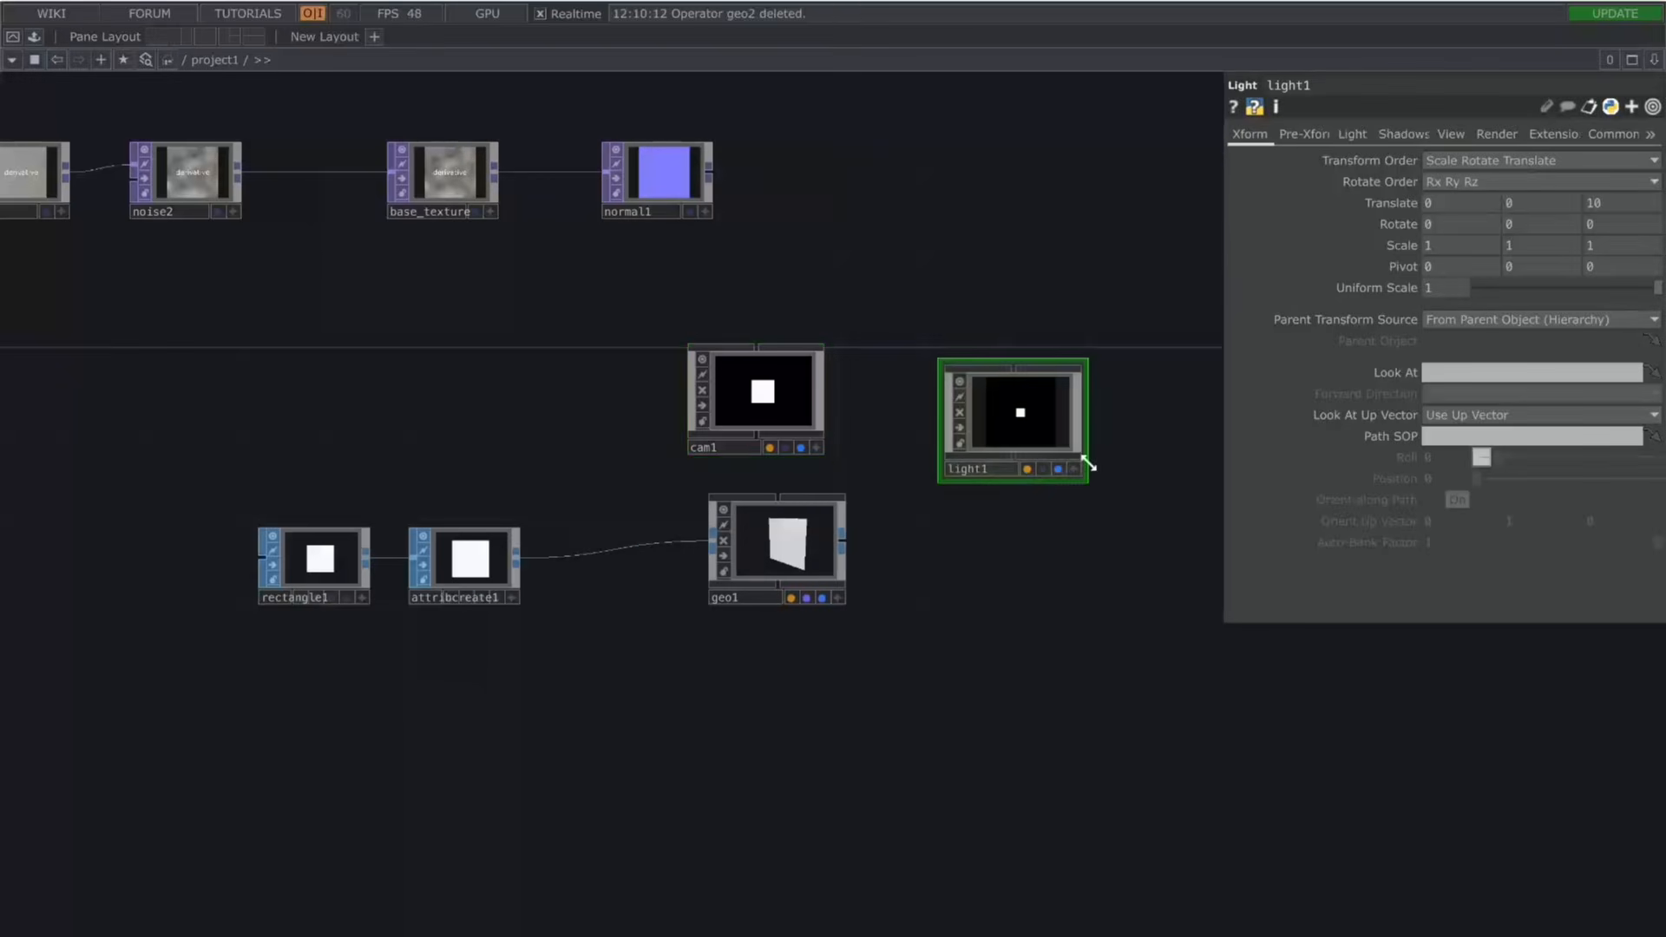
pyautogui.press('Tab')
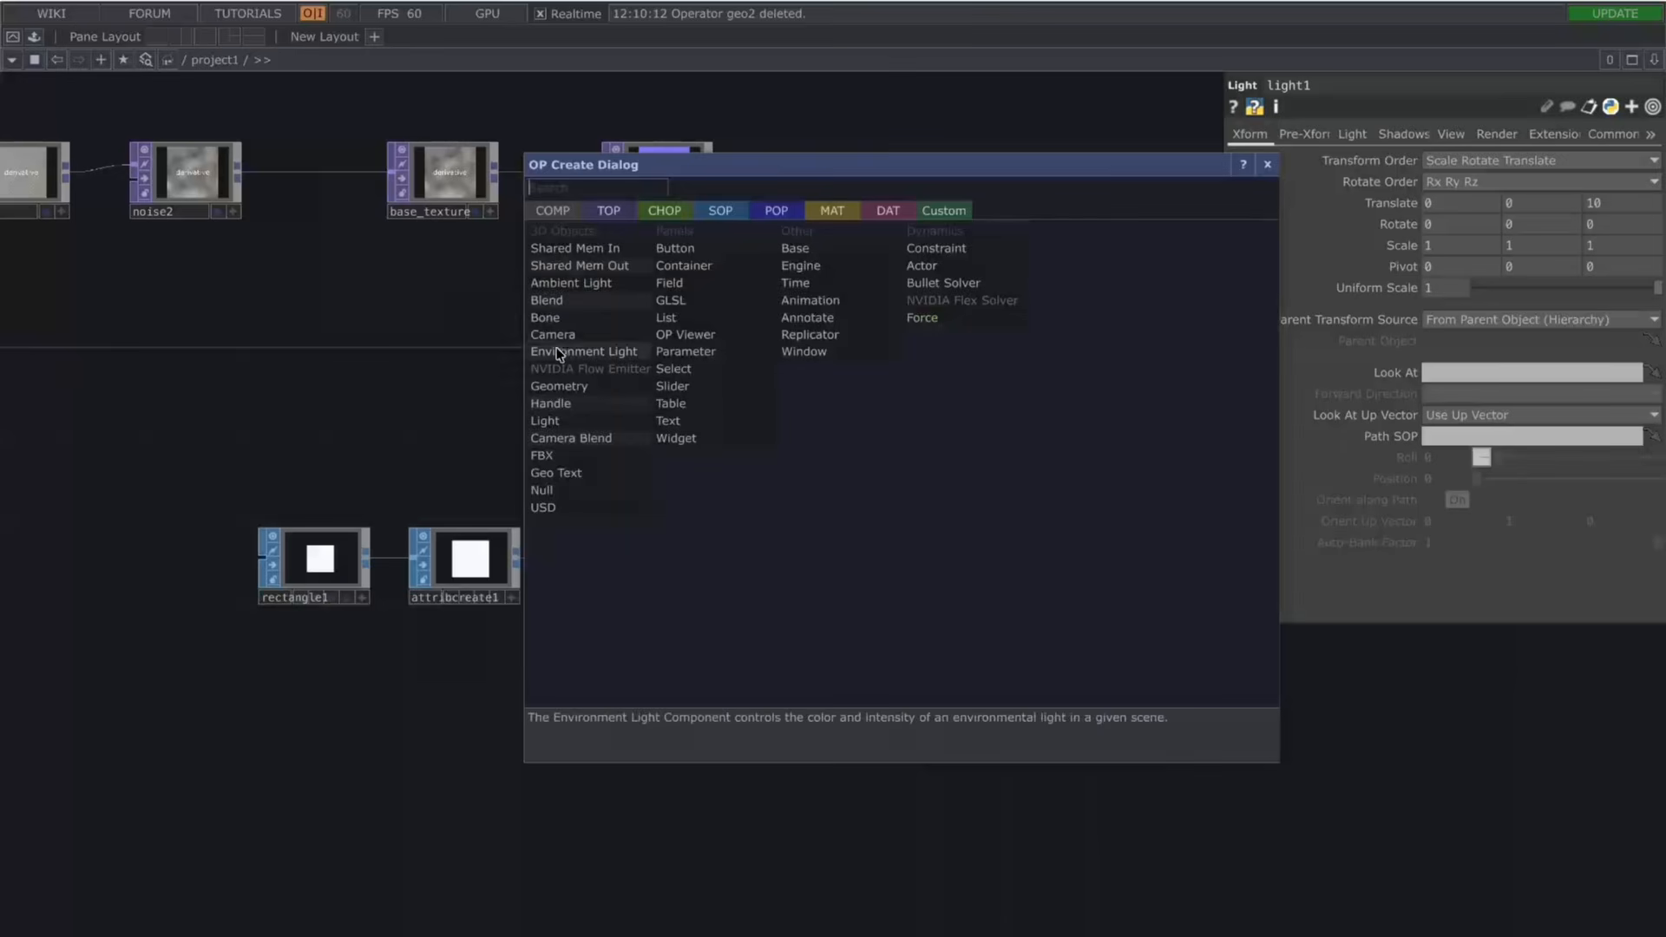
pyautogui.write('e')
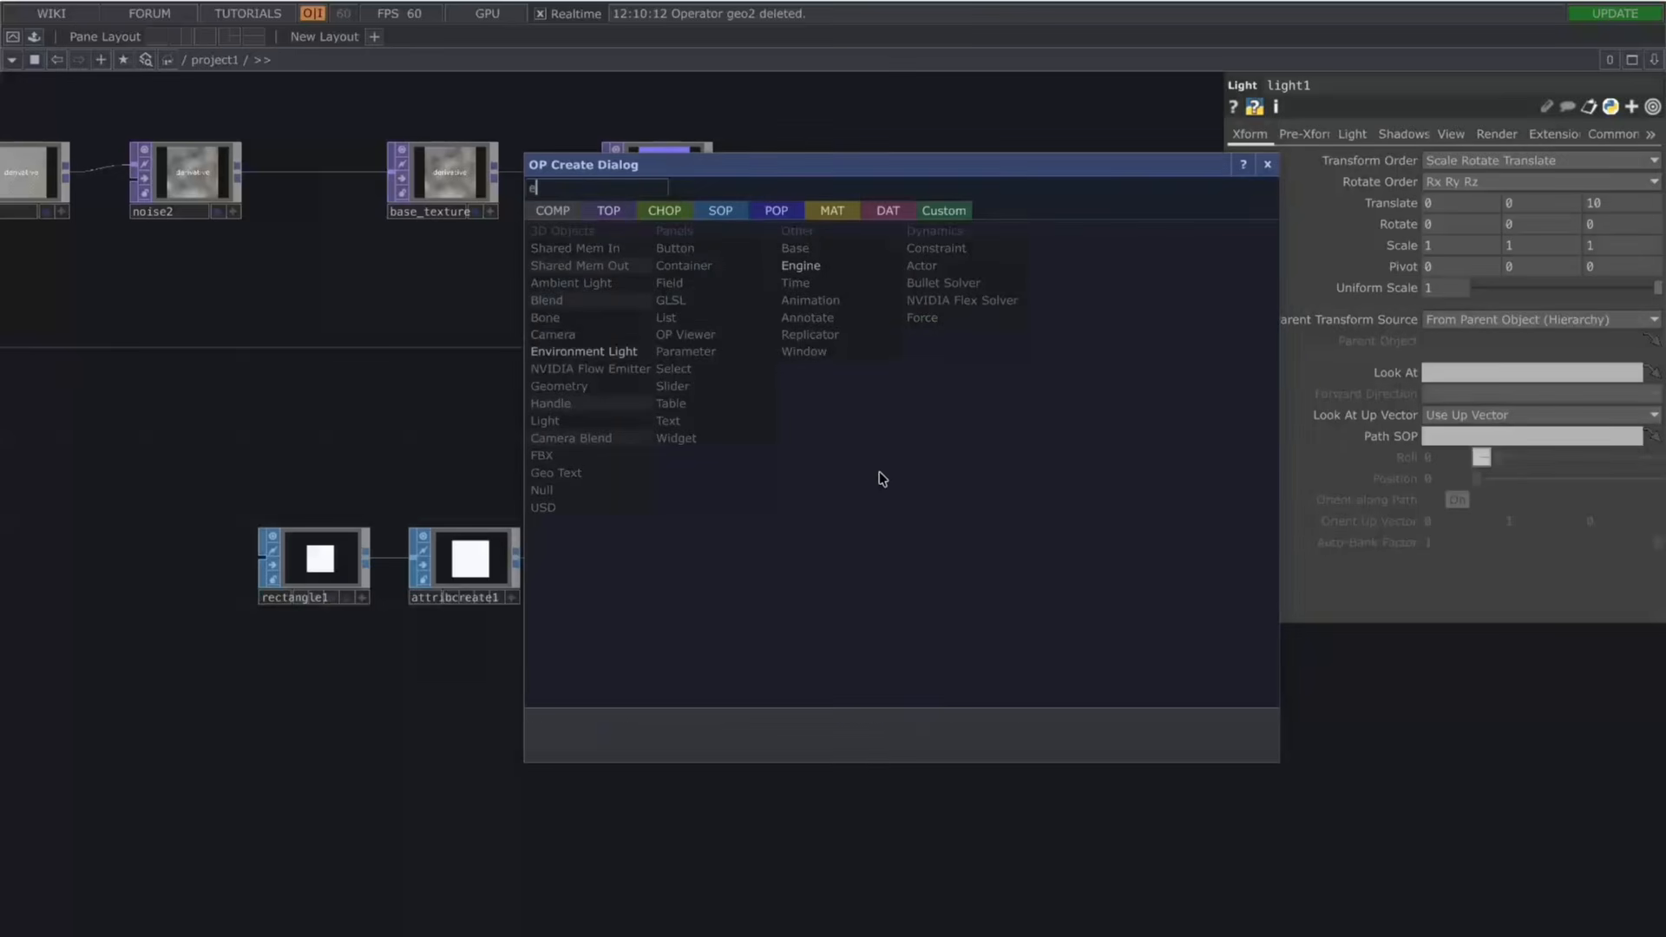
pyautogui.press('Escape')
# Step: Add a Render TOP beside geo1, below the light
pyautogui.moveTo(1011, 538); pyautogui.dragTo(885, 447)
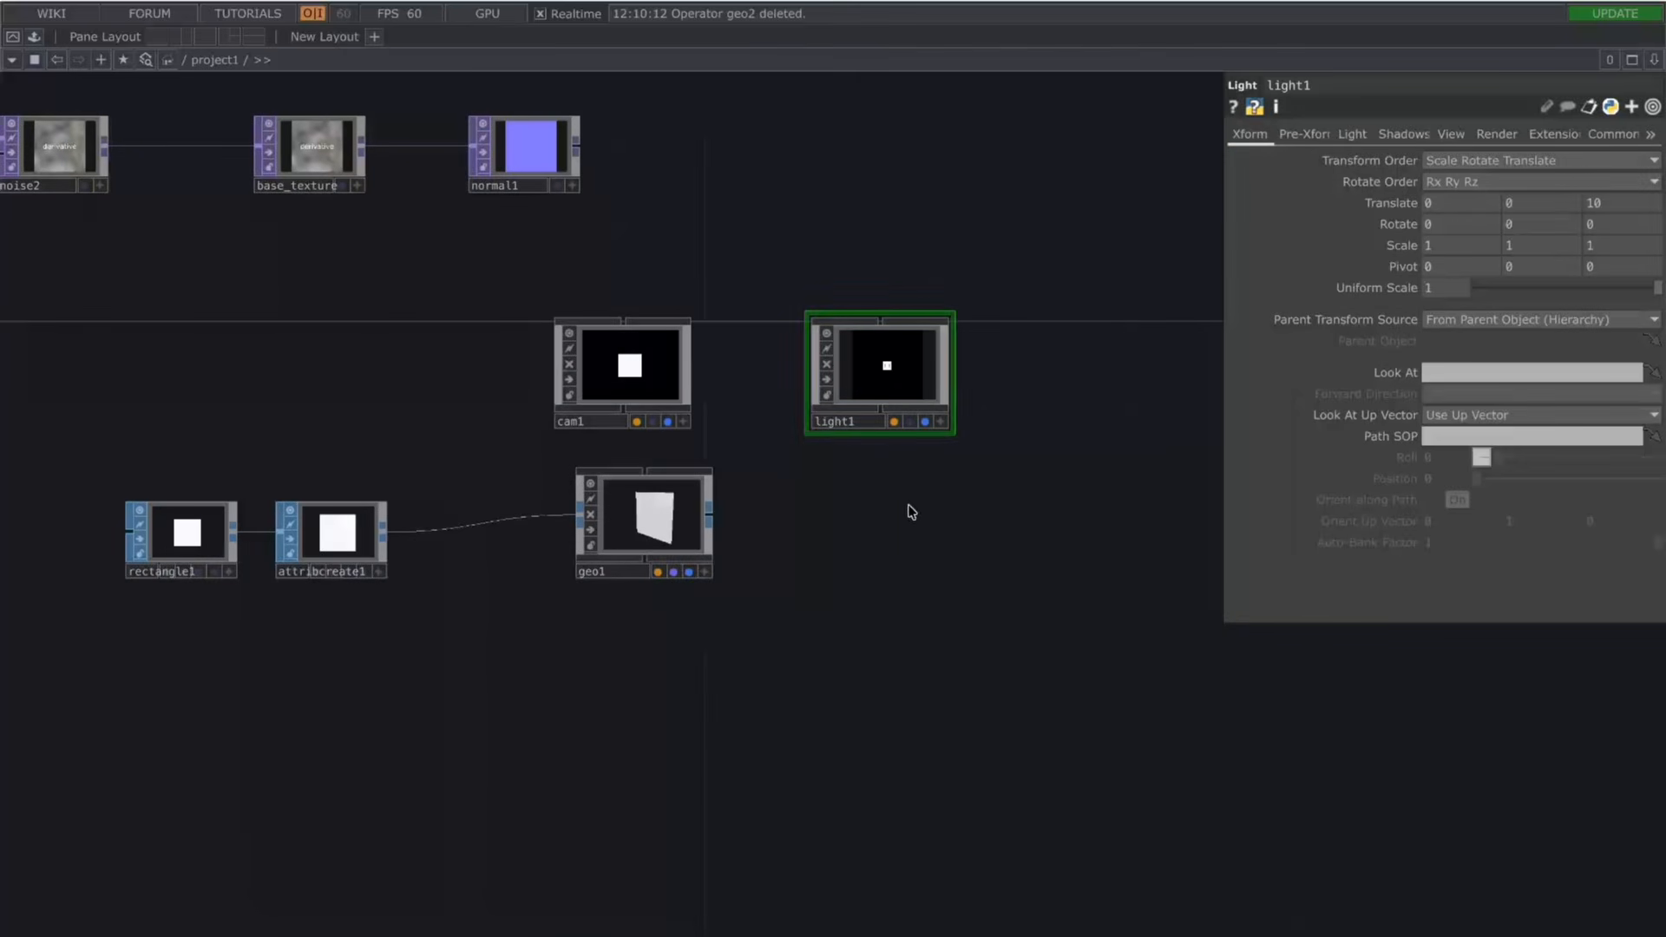
pyautogui.press('Tab')
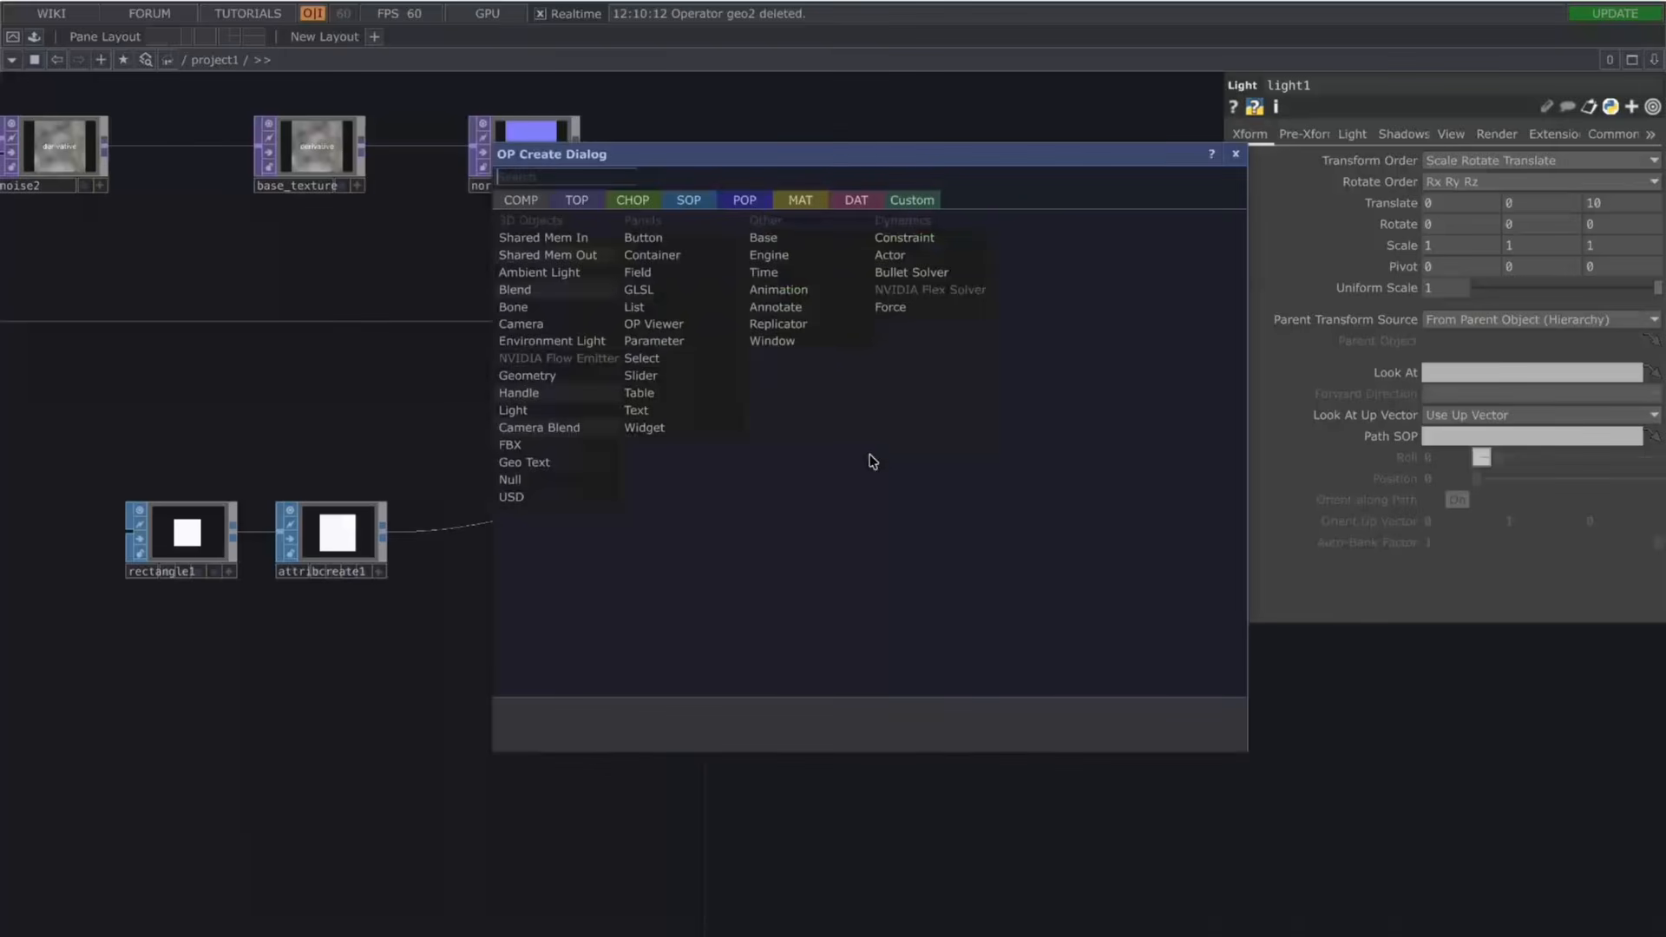
pyautogui.click(577, 199)
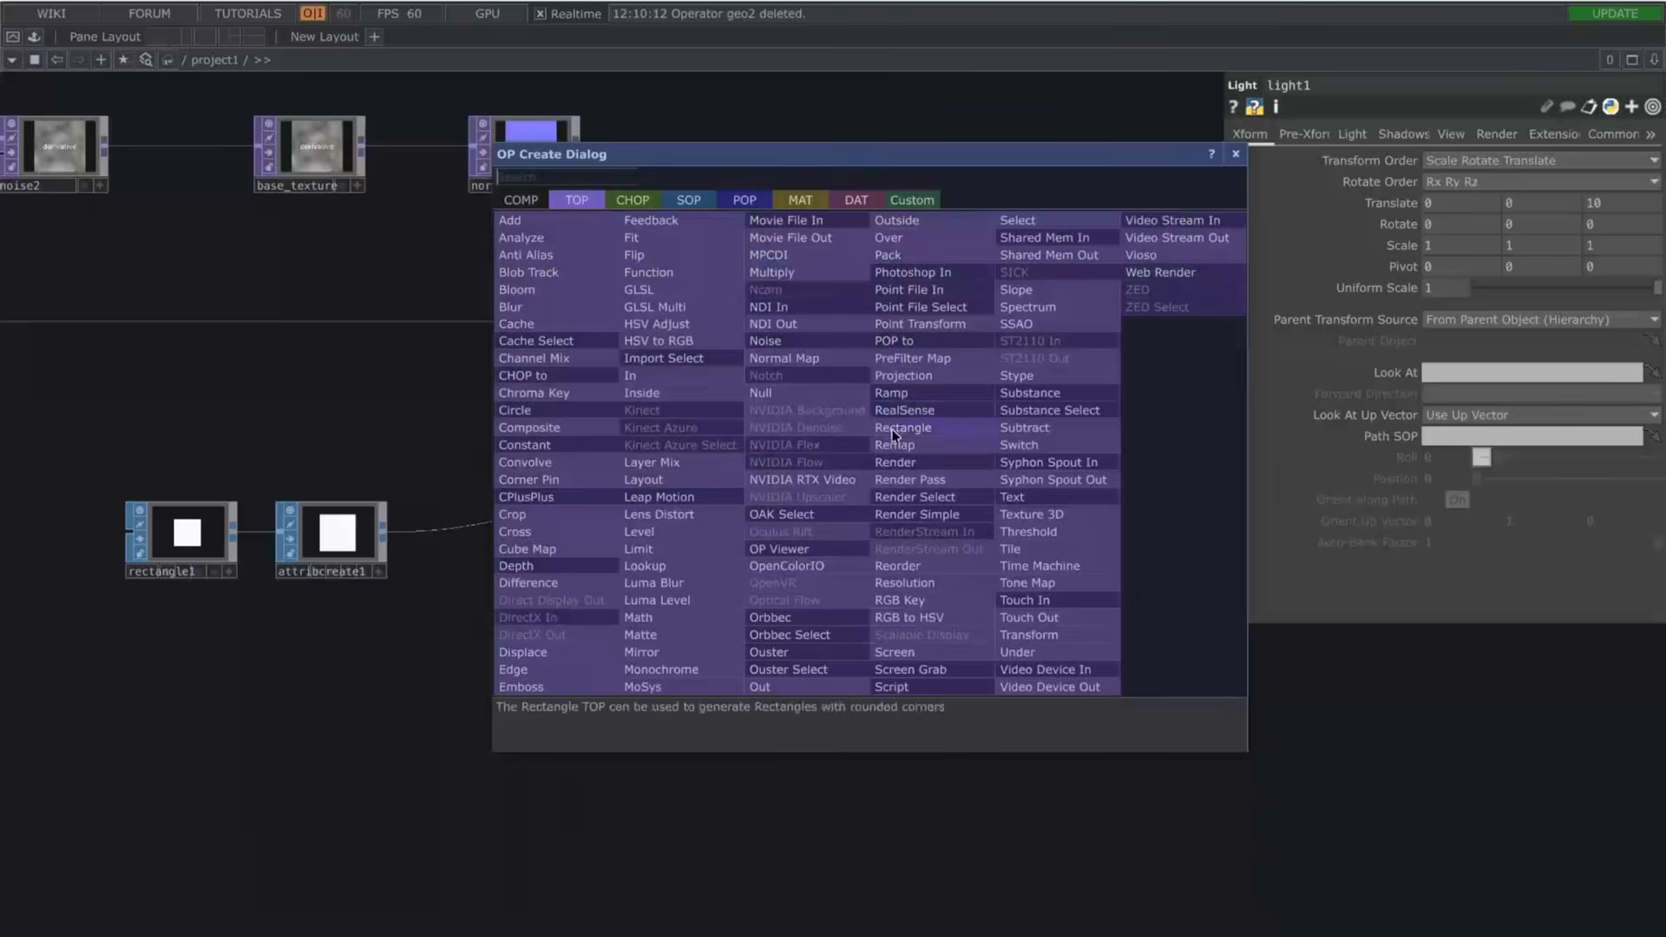
pyautogui.write('ren')
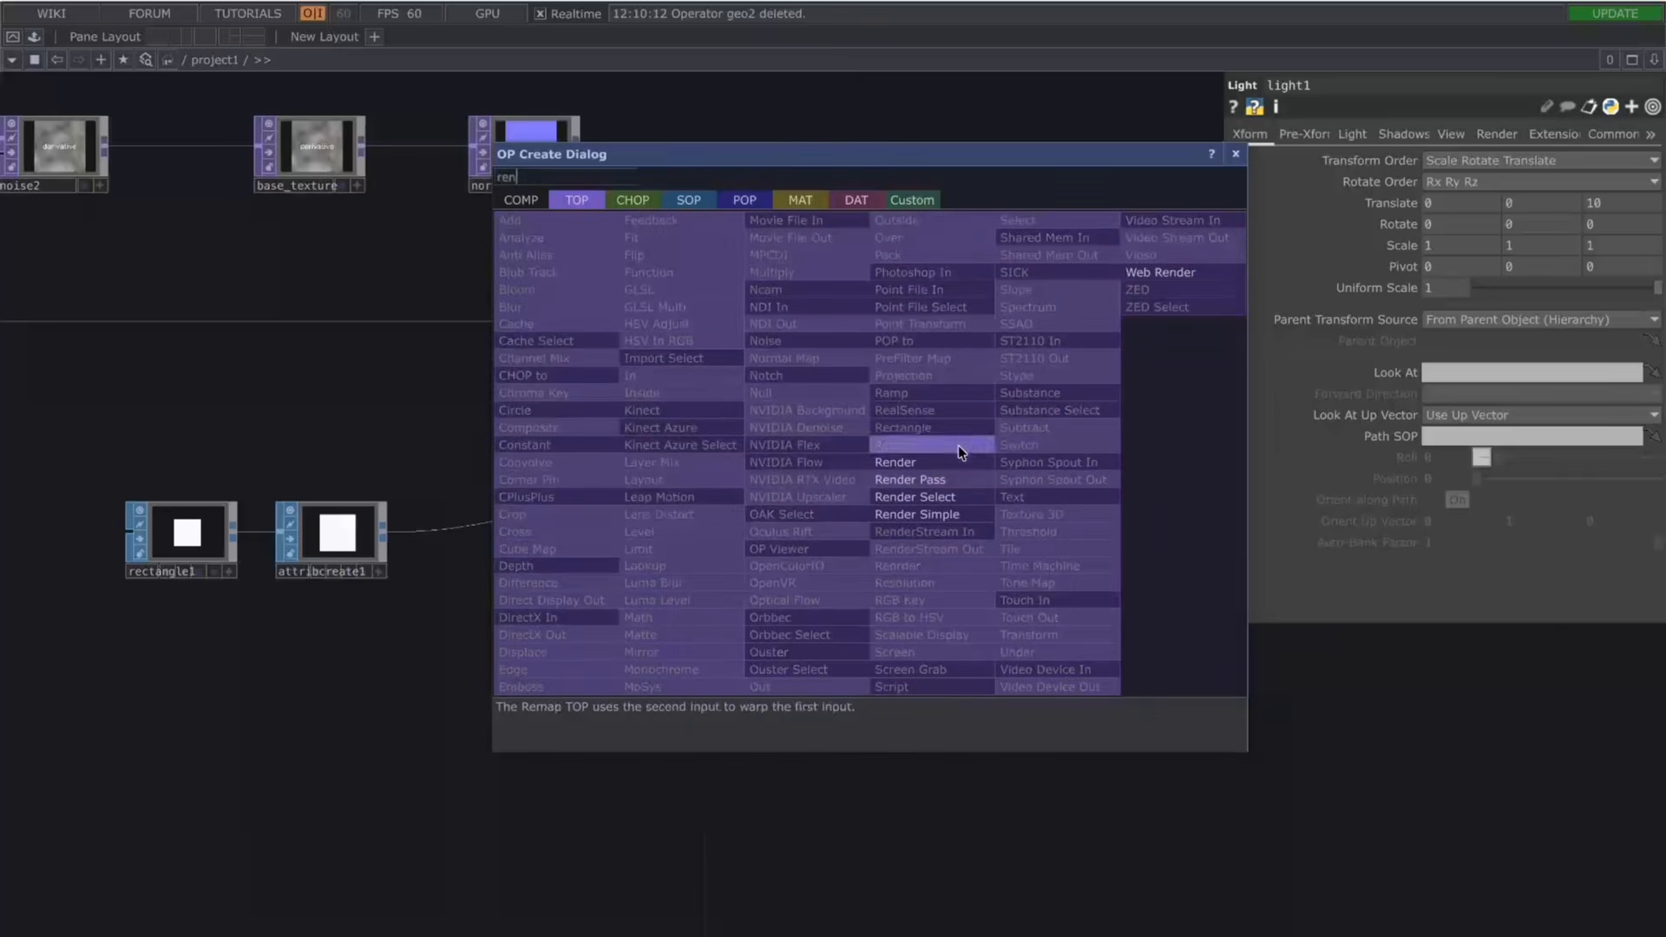
pyautogui.click(895, 461)
pyautogui.click(927, 557)
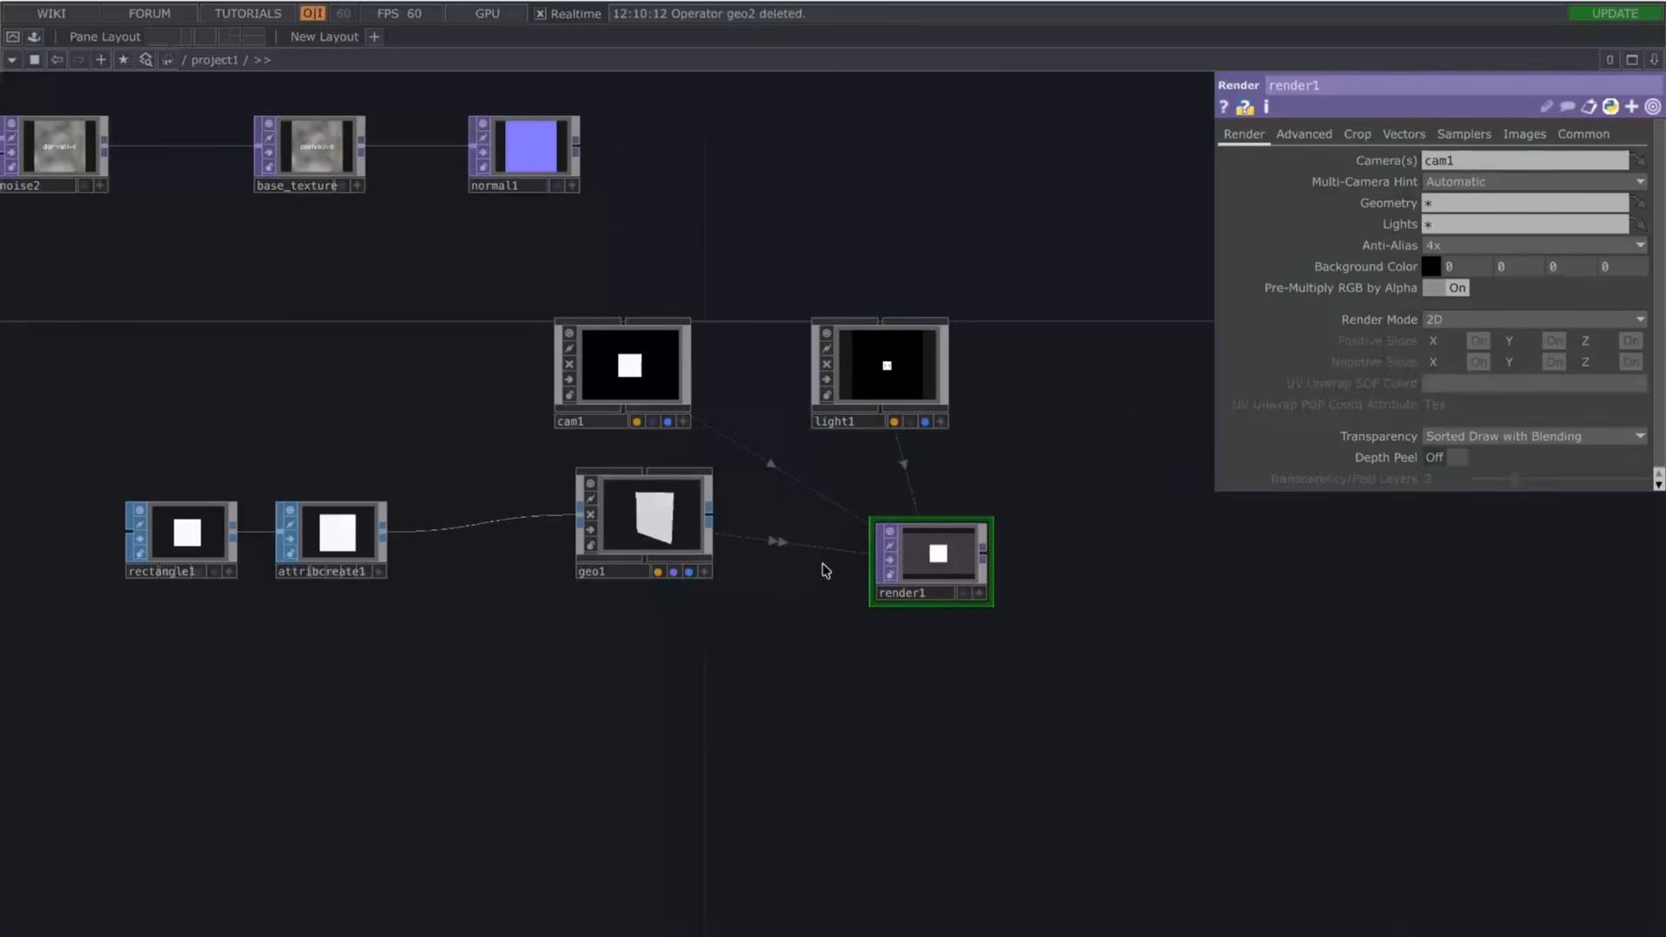
# Step: Connect a Null TOP to the output of render1, placed well away from it
pyautogui.moveTo(1067, 594); pyautogui.dragTo(999, 599)
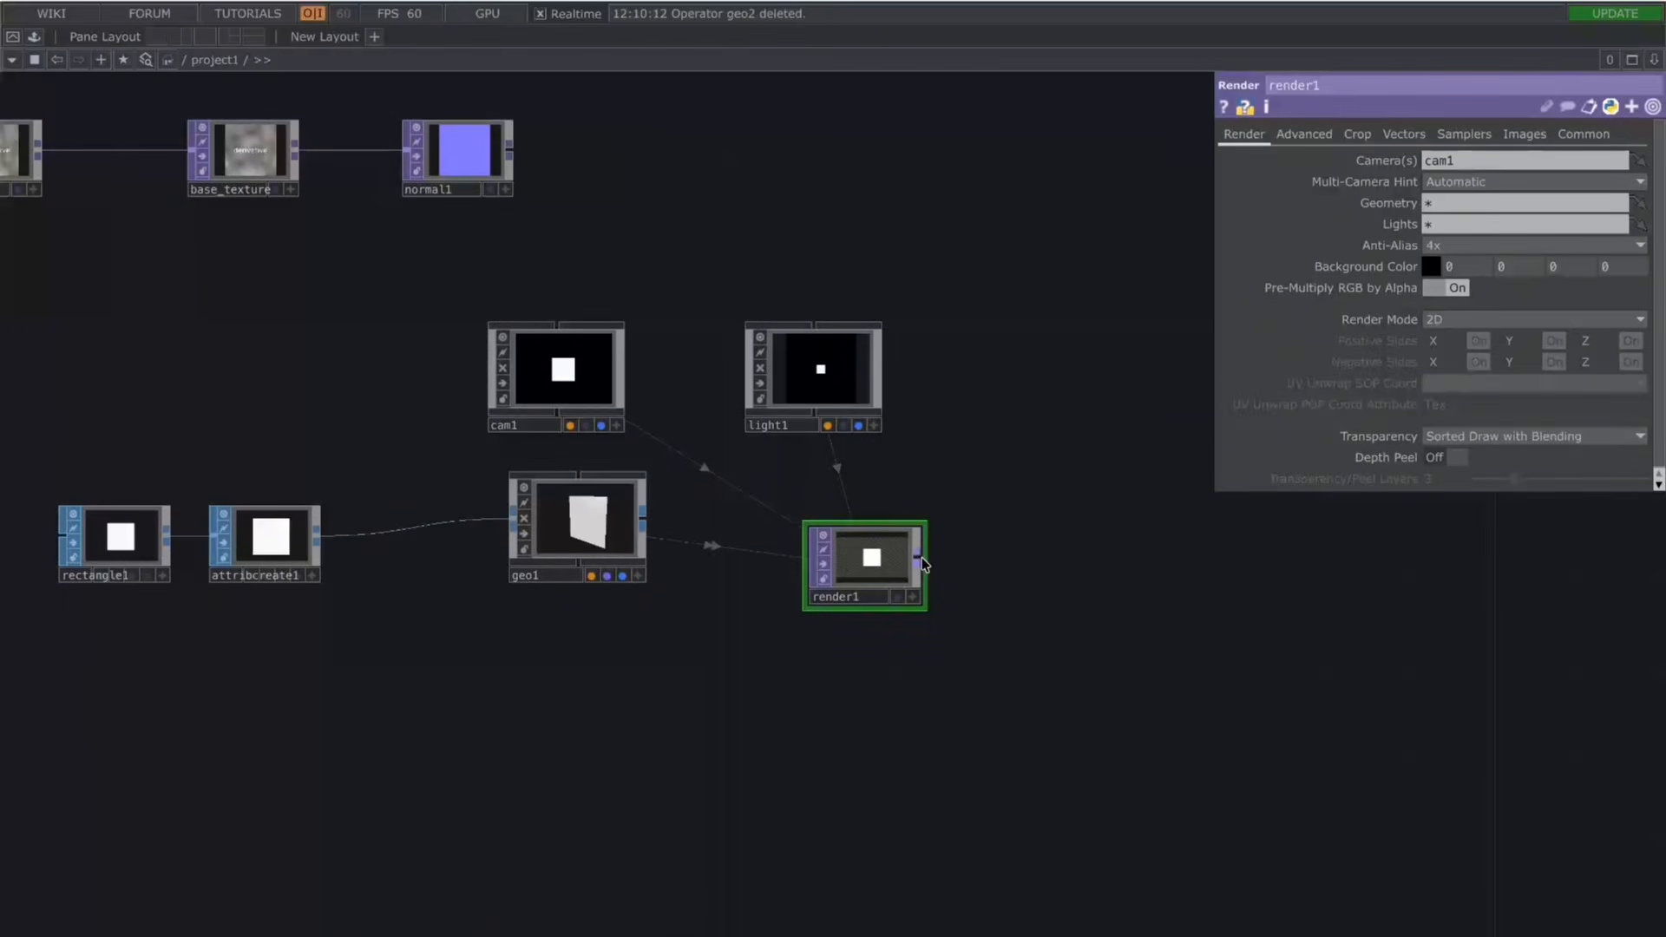
pyautogui.rightClick(921, 557)
pyautogui.write('nu')
pyautogui.click(867, 509)
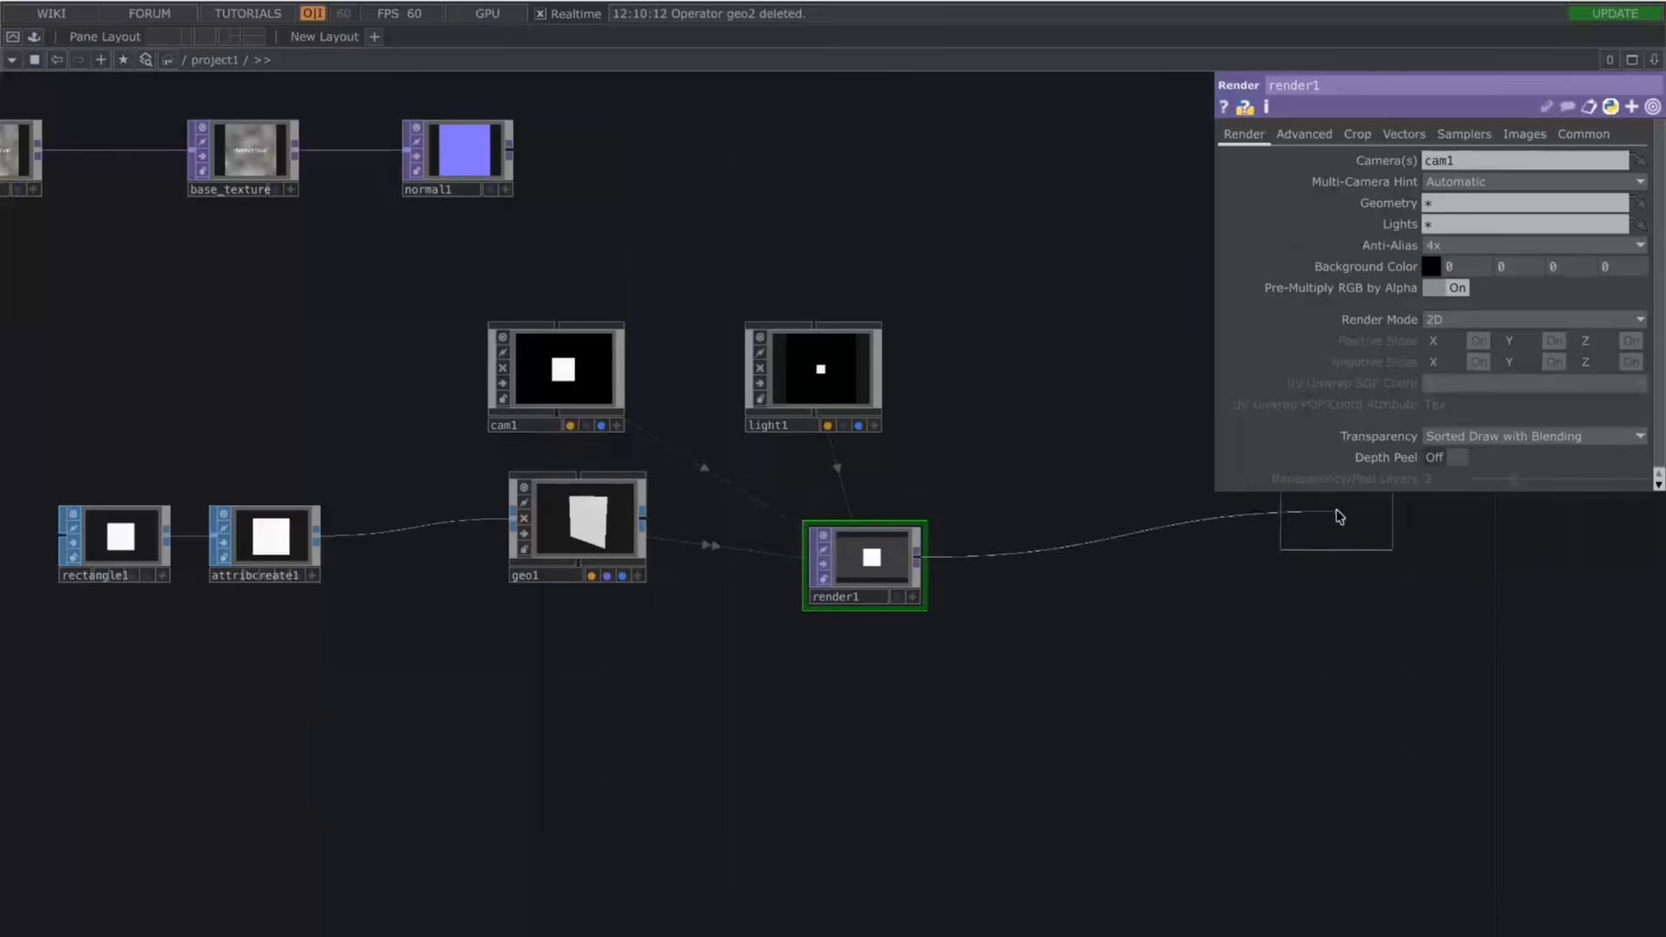
pyautogui.click(1585, 583)
pyautogui.moveTo(1198, 623); pyautogui.dragTo(1101, 610)
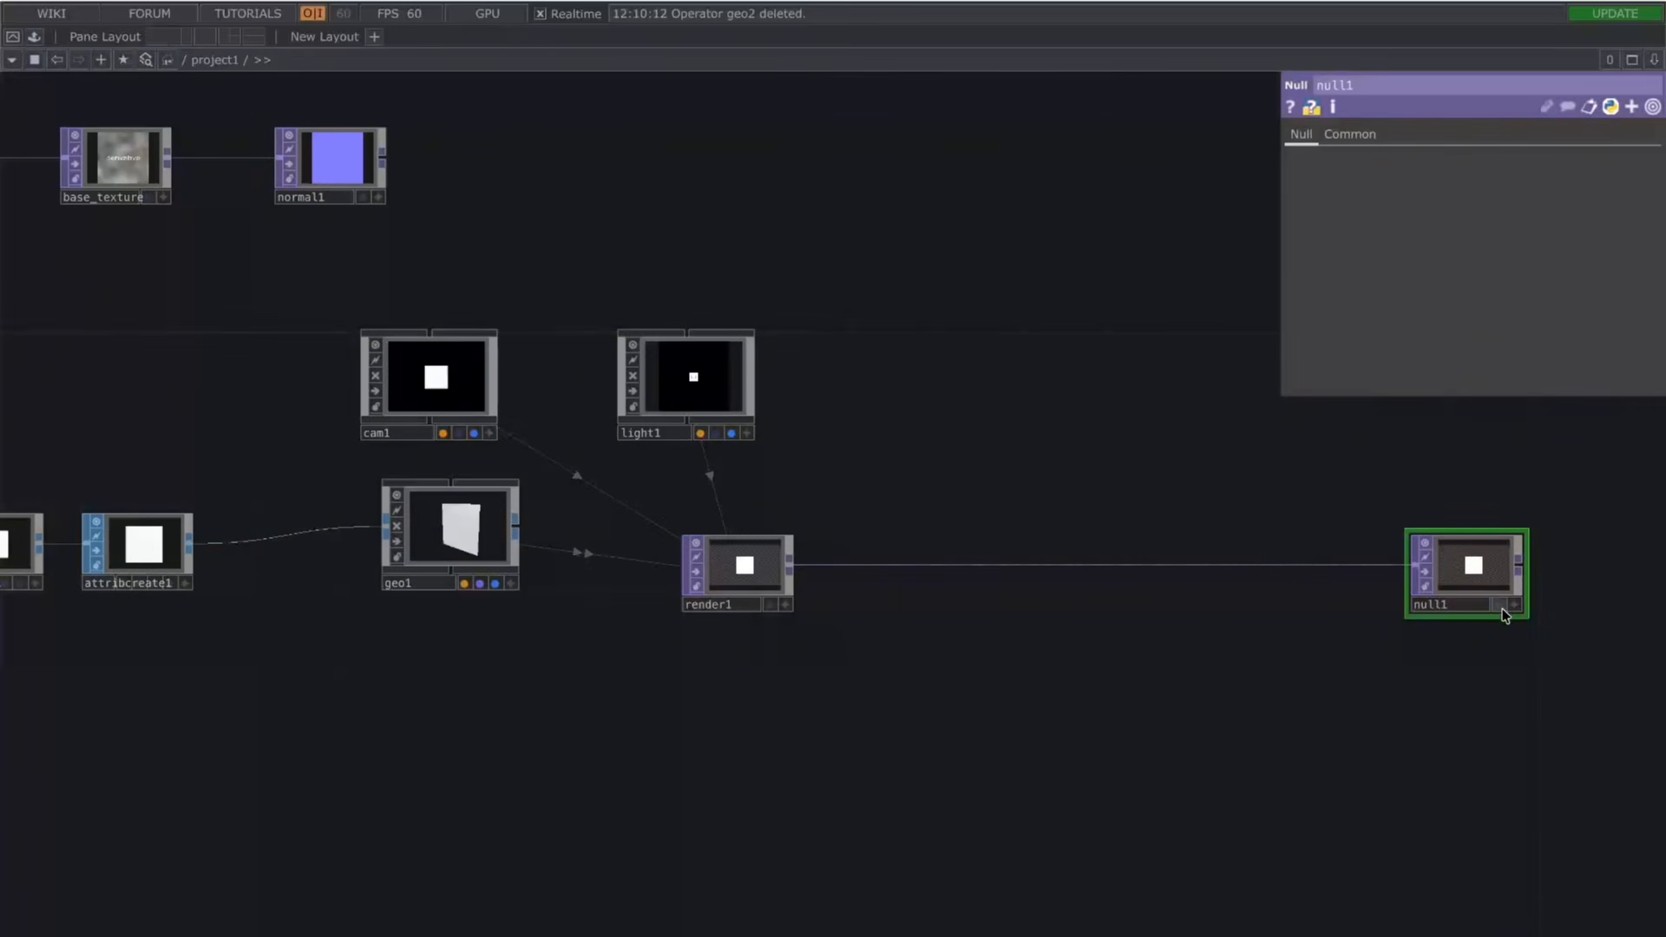
# Step: Display the Null TOP as the network background and rename it bg
pyautogui.scroll(5, 1504, 615)
pyautogui.click(1437, 608)
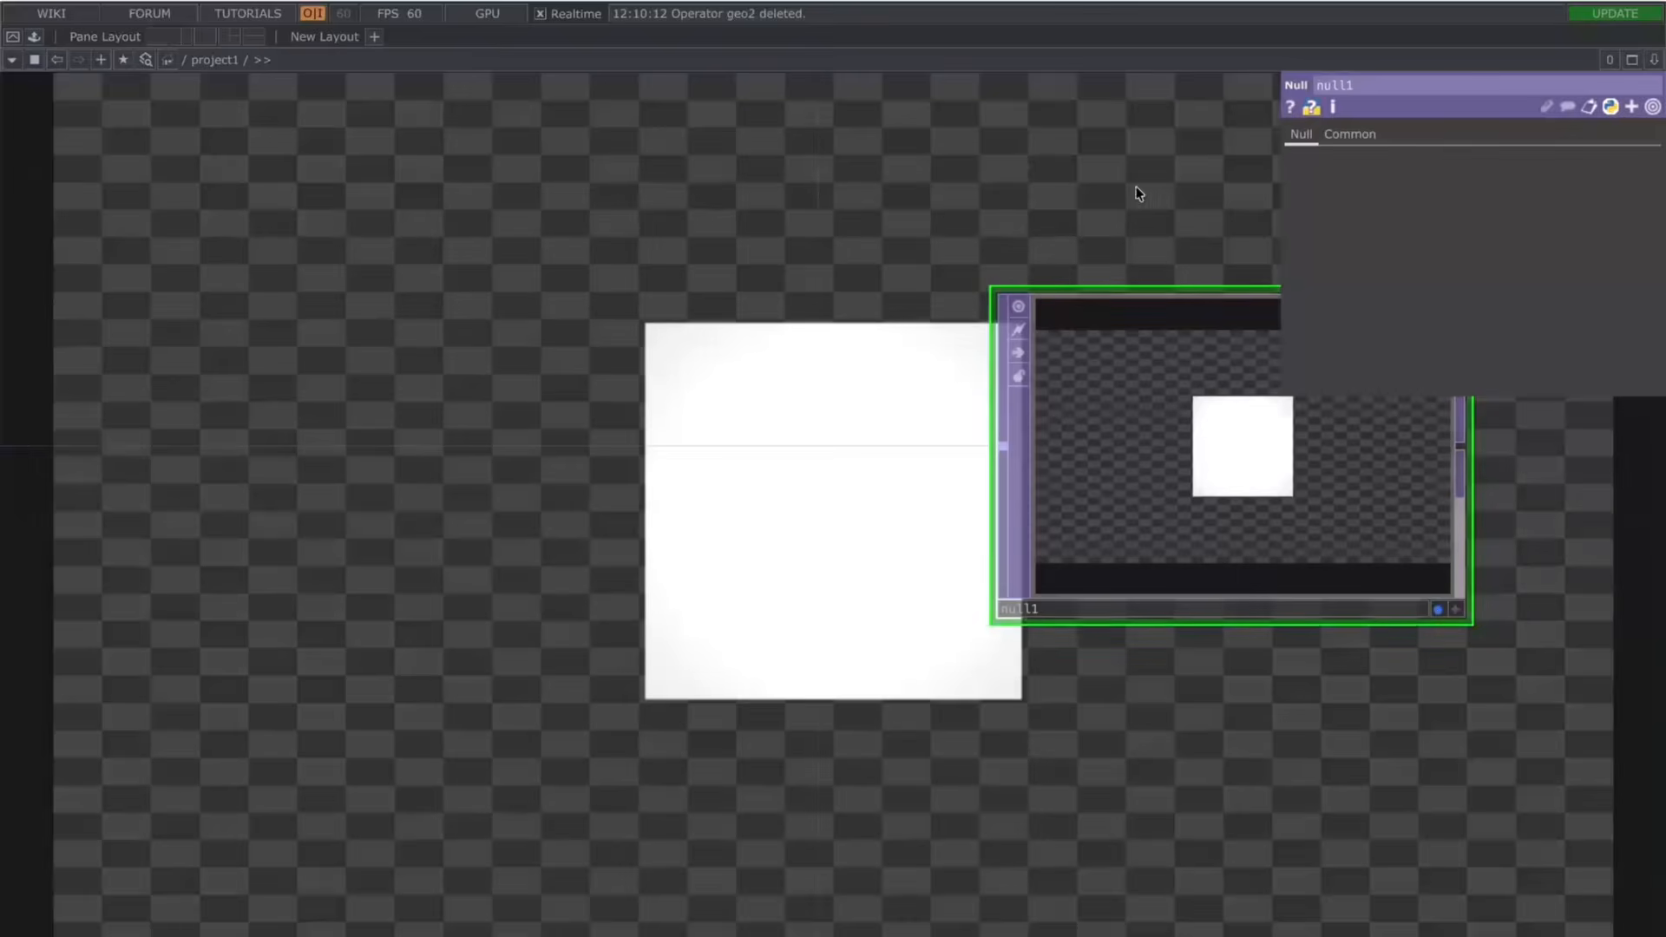
pyautogui.click(1074, 620)
pyautogui.write('bg')
pyautogui.press('Return')
pyautogui.scroll(-5, 1072, 614)
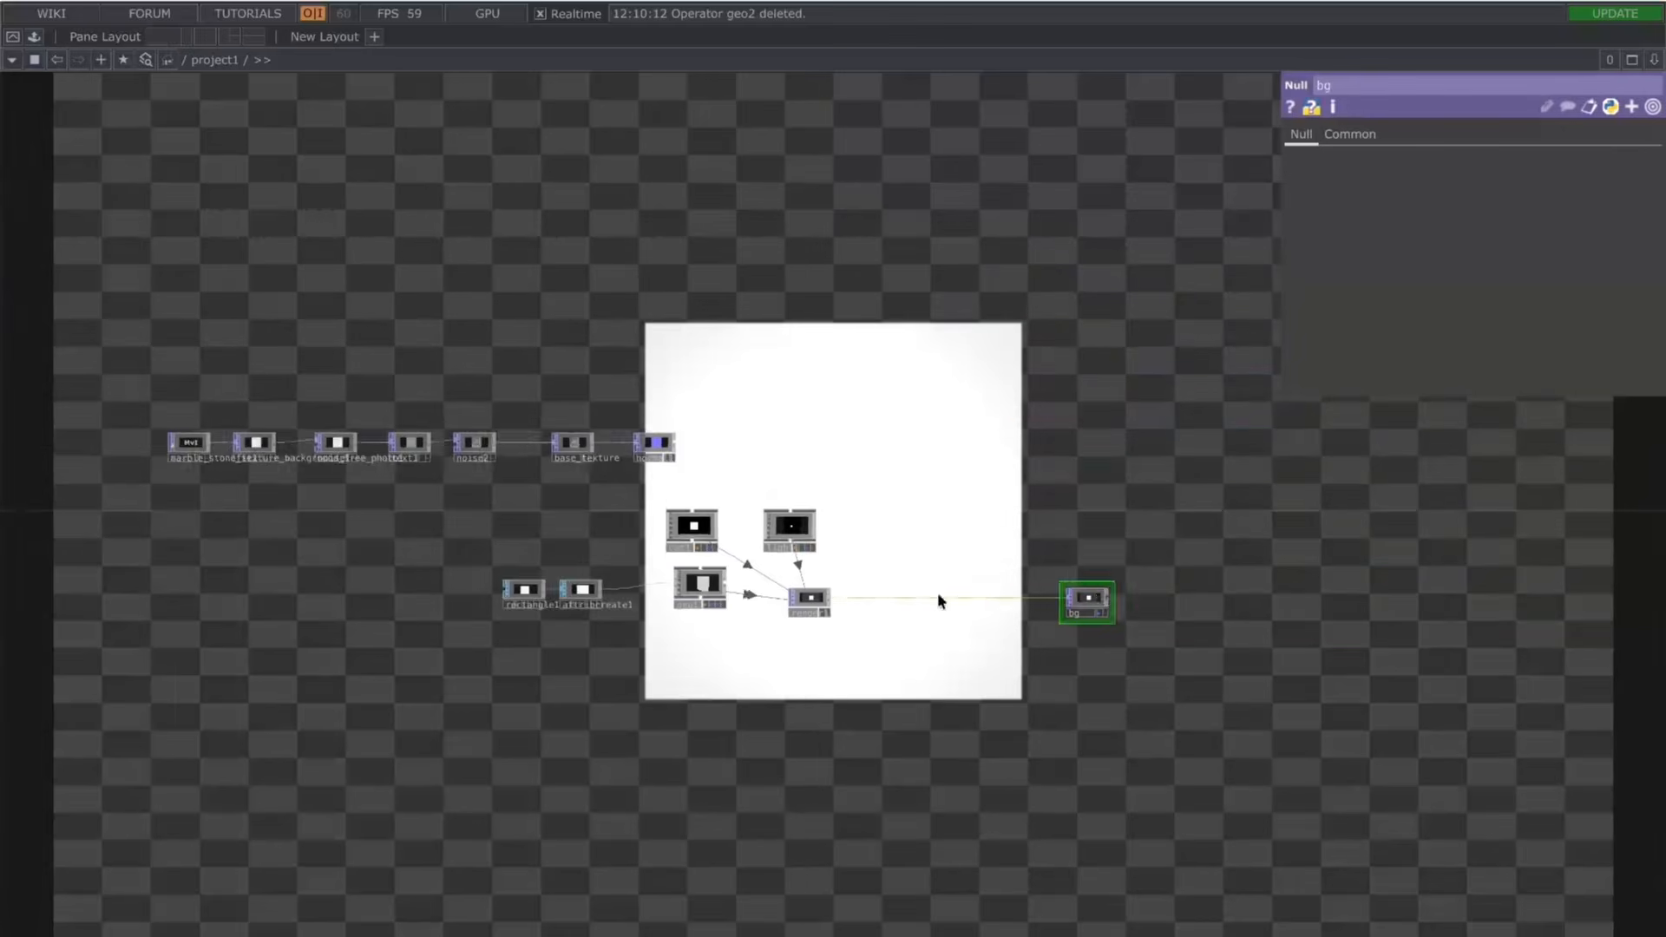
# Step: Set the resolution of render1 to 2000 by 2000
pyautogui.moveTo(846, 555); pyautogui.dragTo(1191, 569)
pyautogui.scroll(4, 1190, 569)
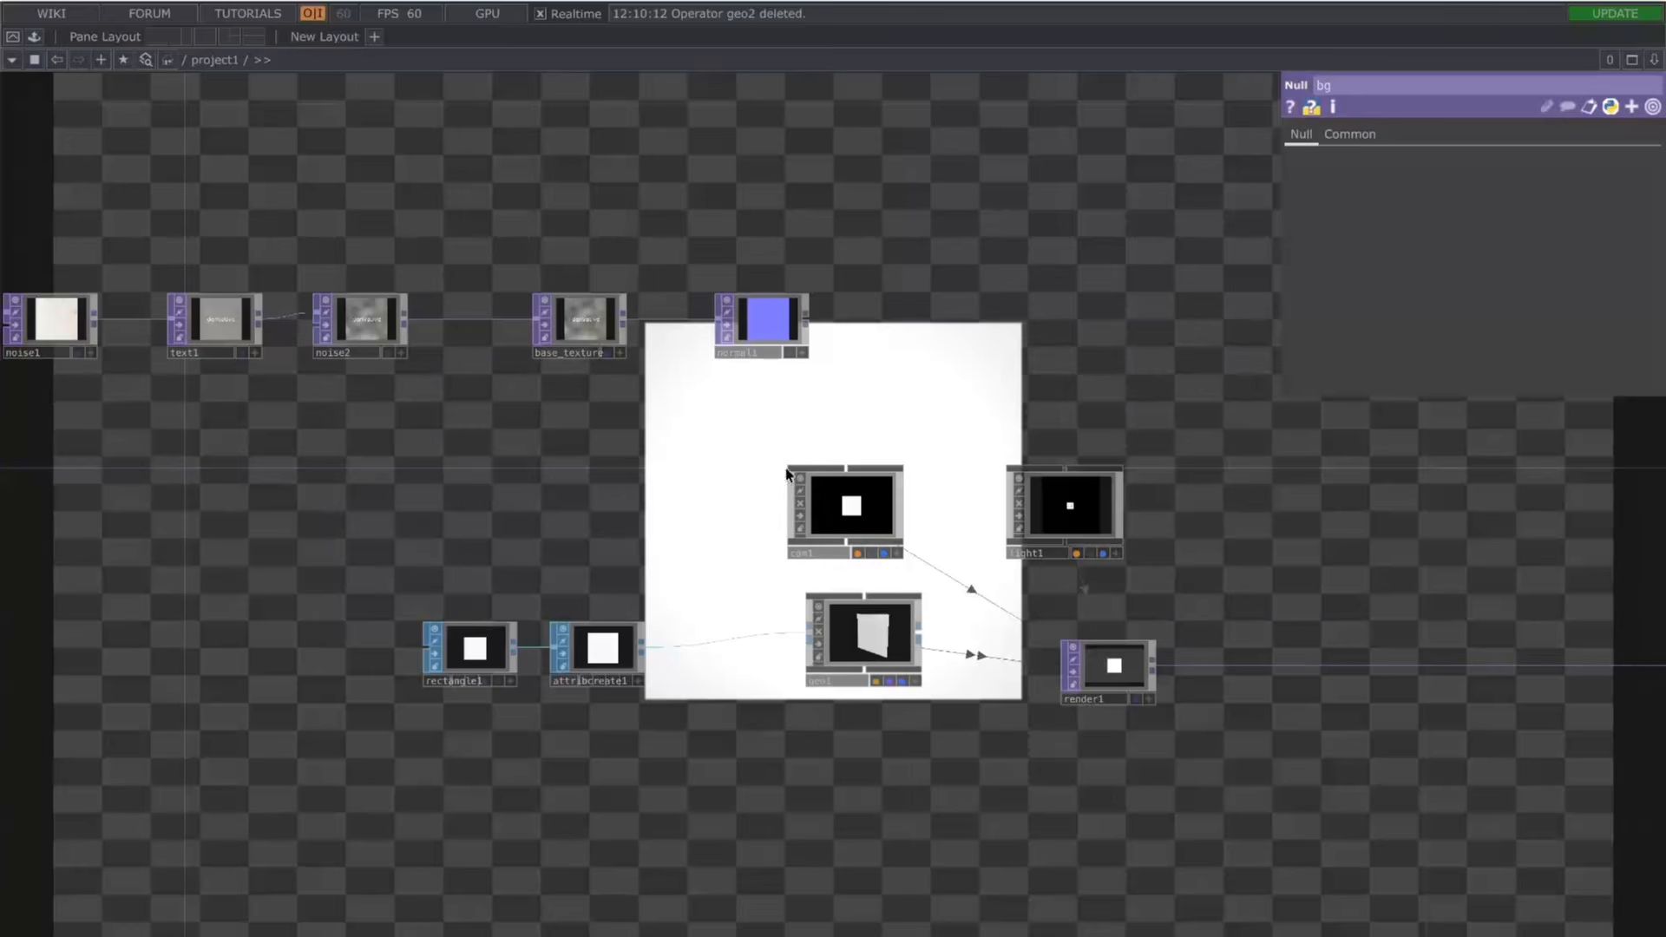
pyautogui.click(1118, 663)
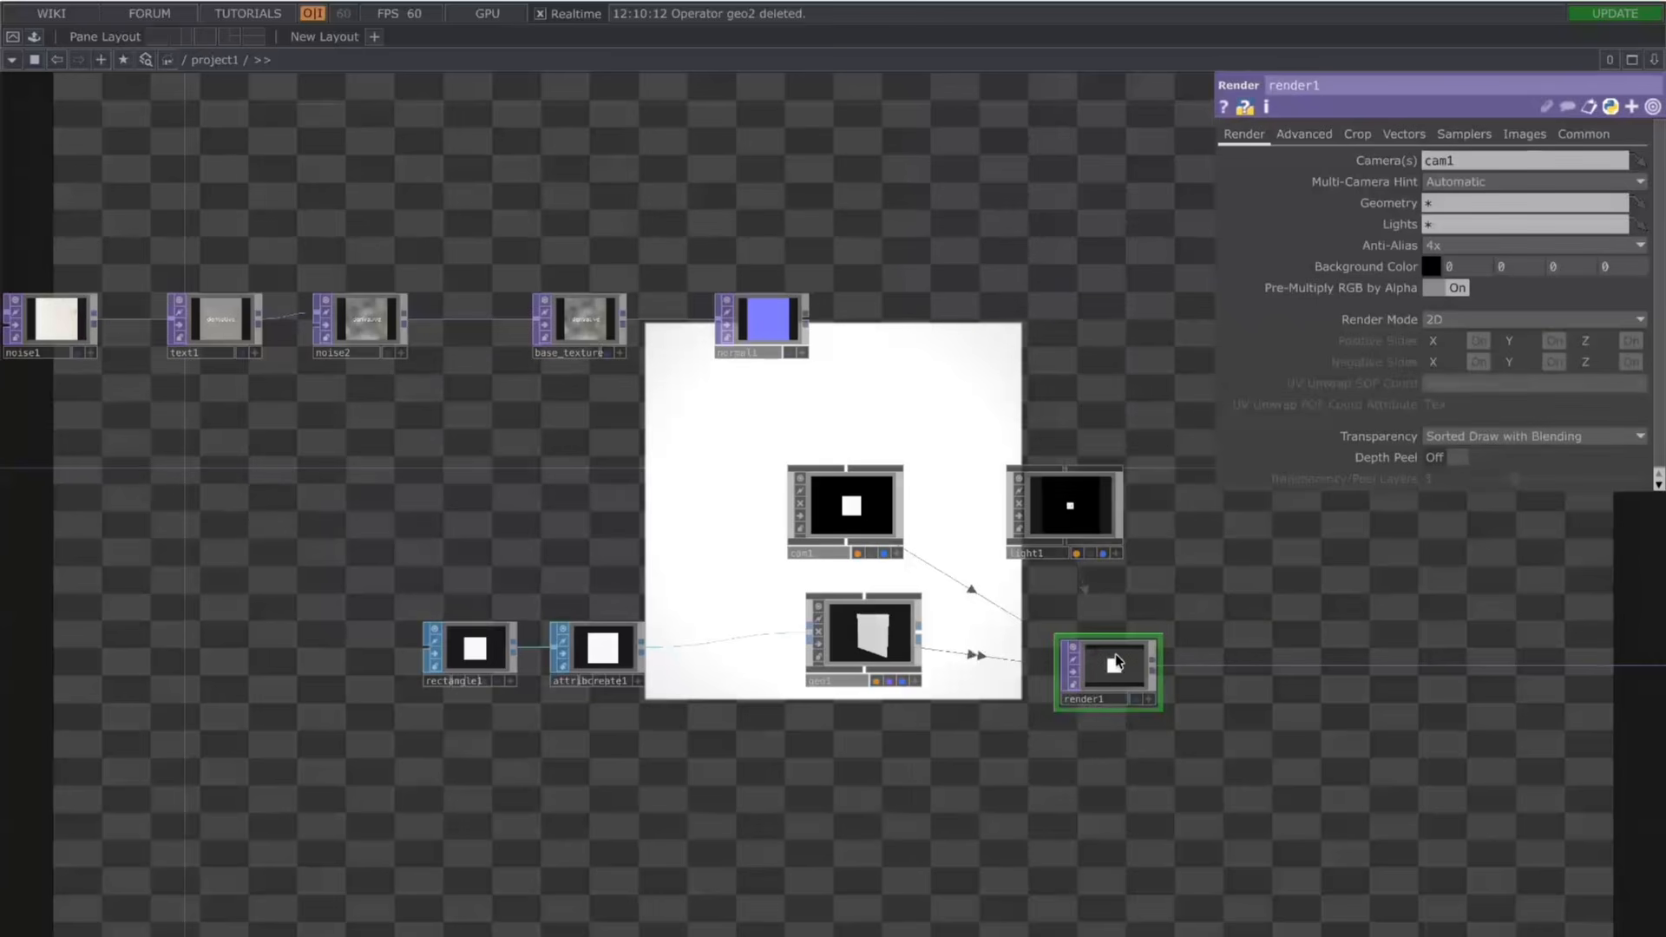
pyautogui.click(1579, 134)
pyautogui.moveTo(937, 288); pyautogui.dragTo(1139, 452)
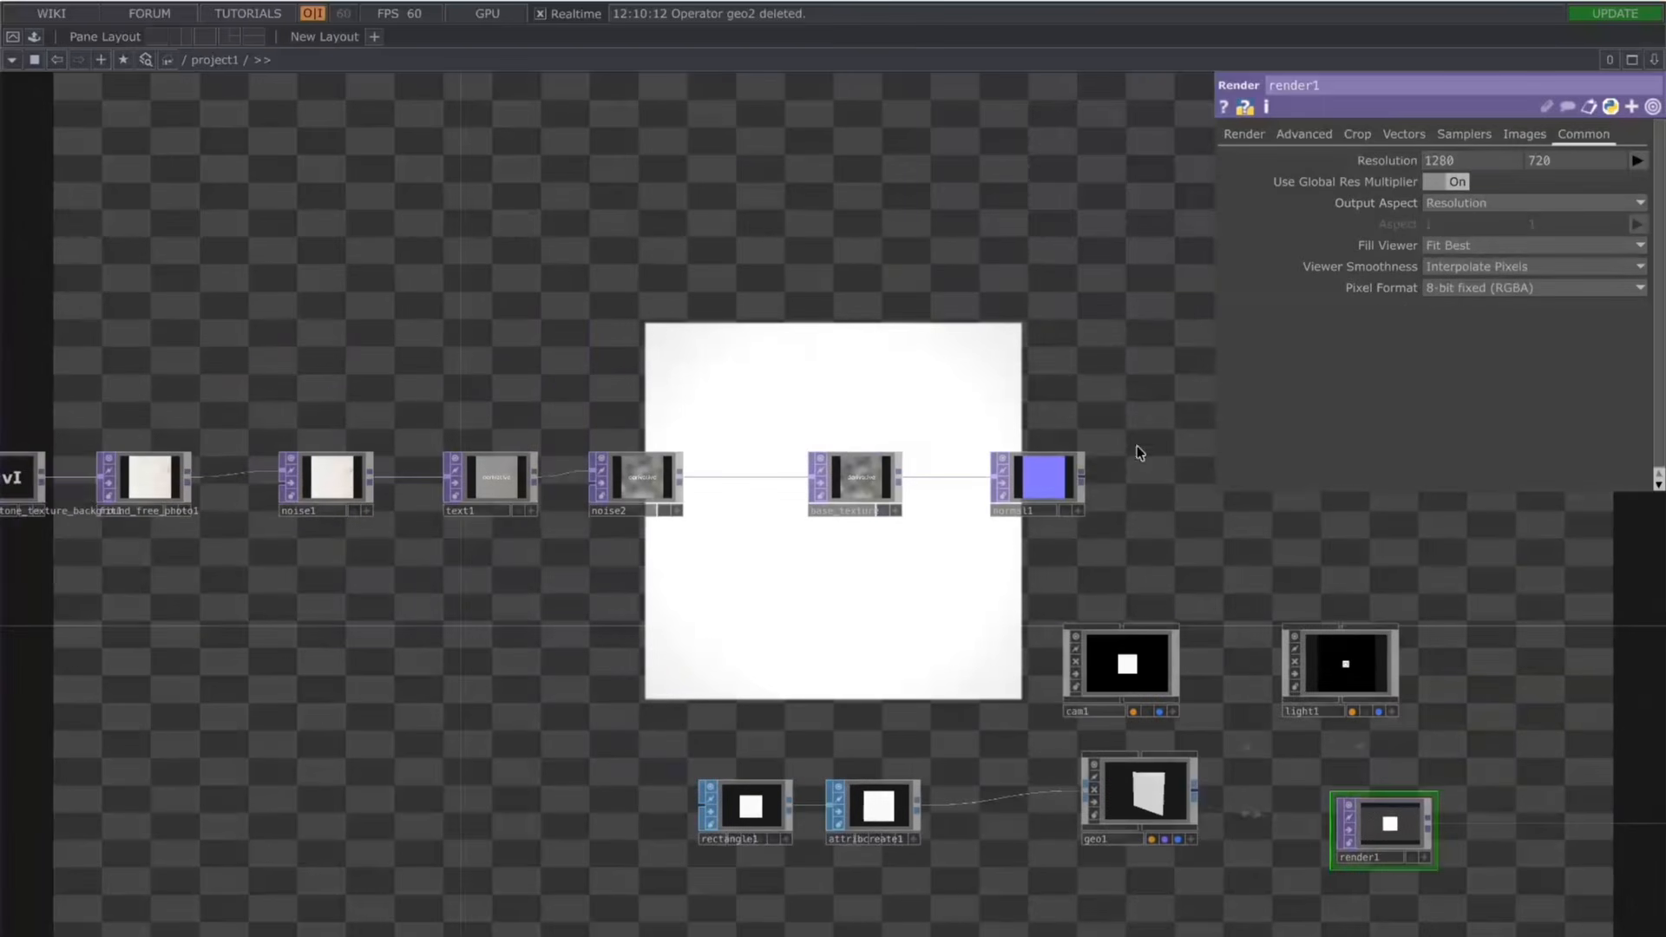
pyautogui.moveTo(130, 339); pyautogui.dragTo(478, 497)
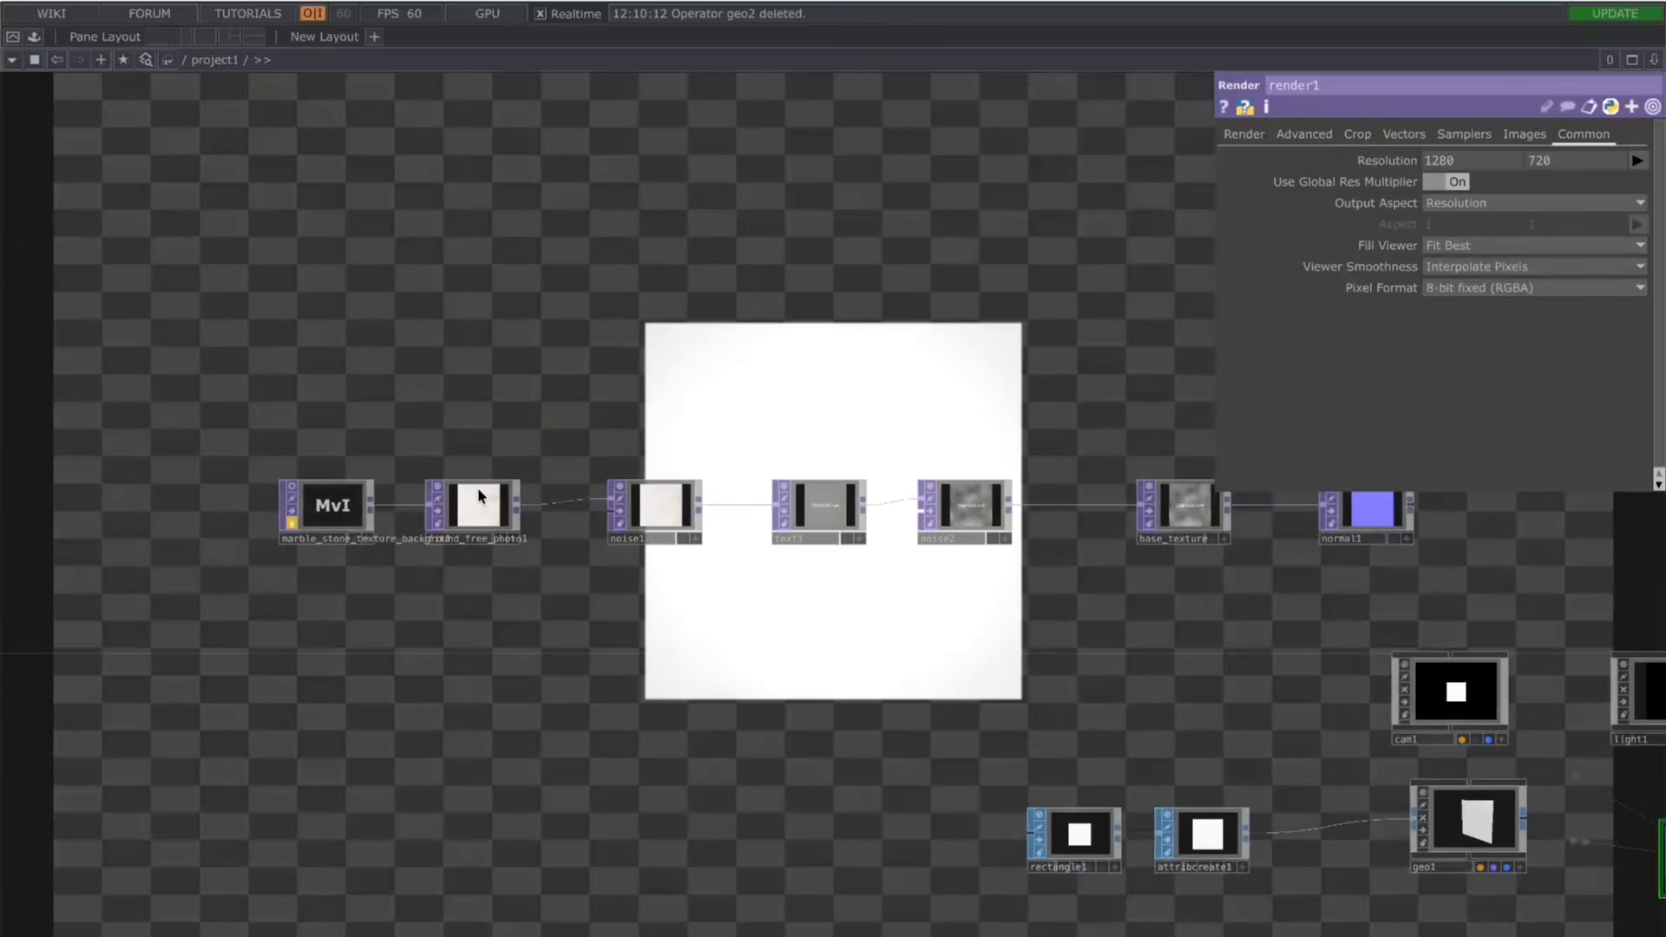
pyautogui.moveTo(1115, 269); pyautogui.dragTo(865, 291)
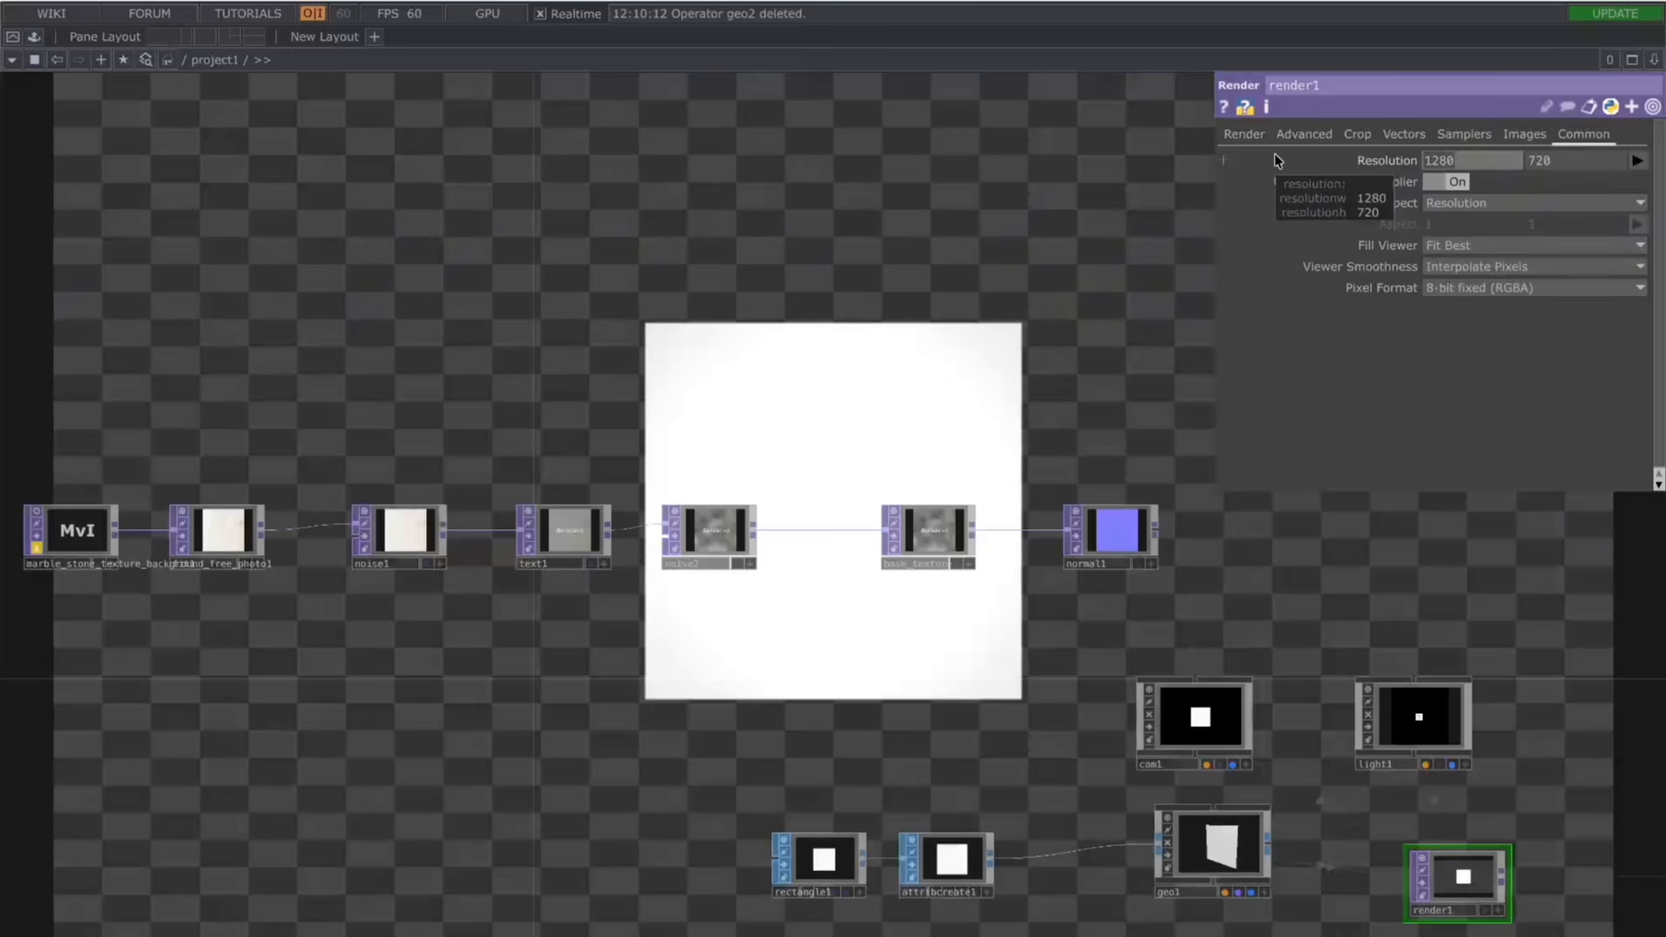
pyautogui.write('20')
pyautogui.press('Tab')
pyautogui.write('2')
pyautogui.press('Return')
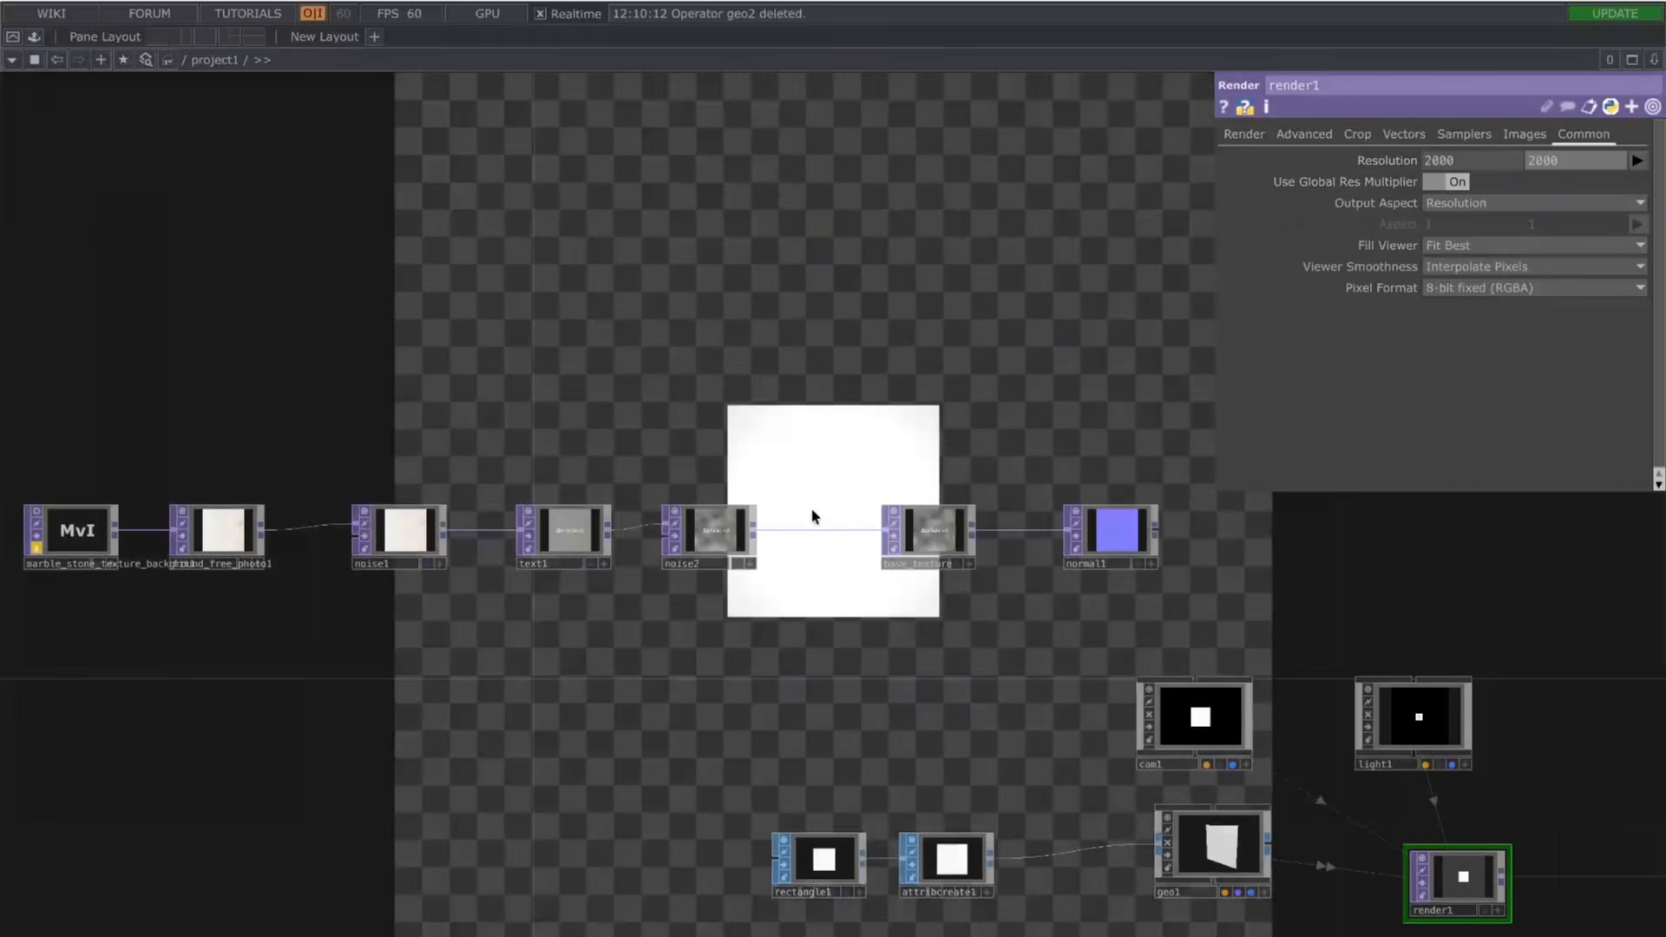
# Step: Switch cam1 to orthographic projection with an ortho width of 1
pyautogui.moveTo(1072, 373); pyautogui.dragTo(761, 231)
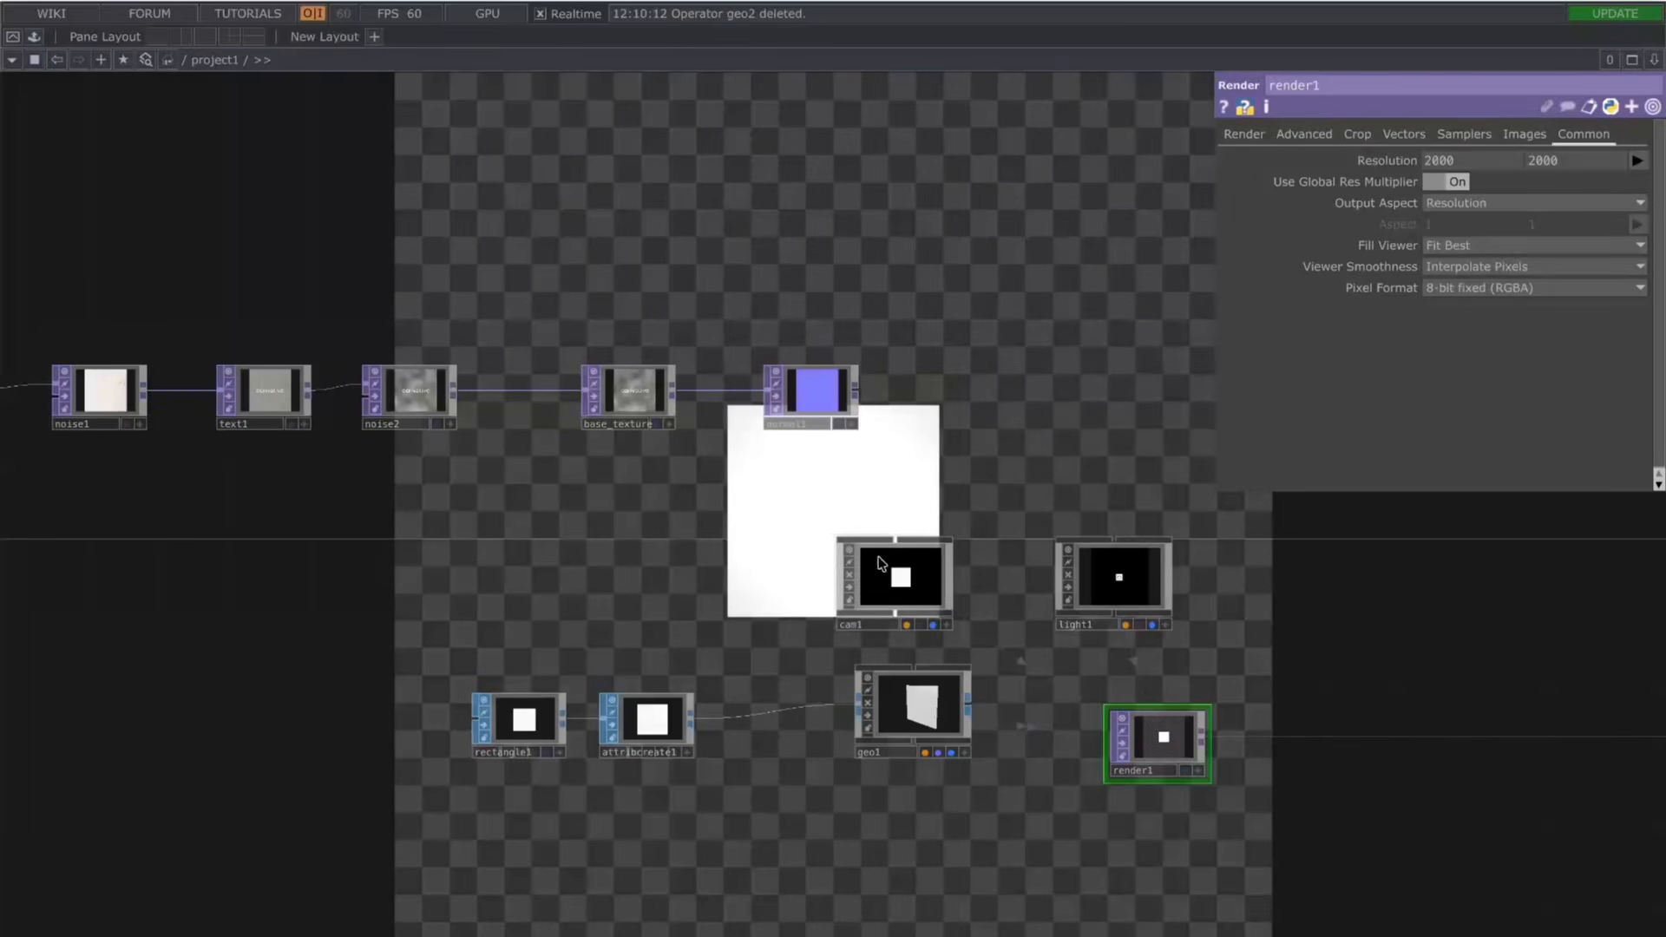
pyautogui.click(935, 562)
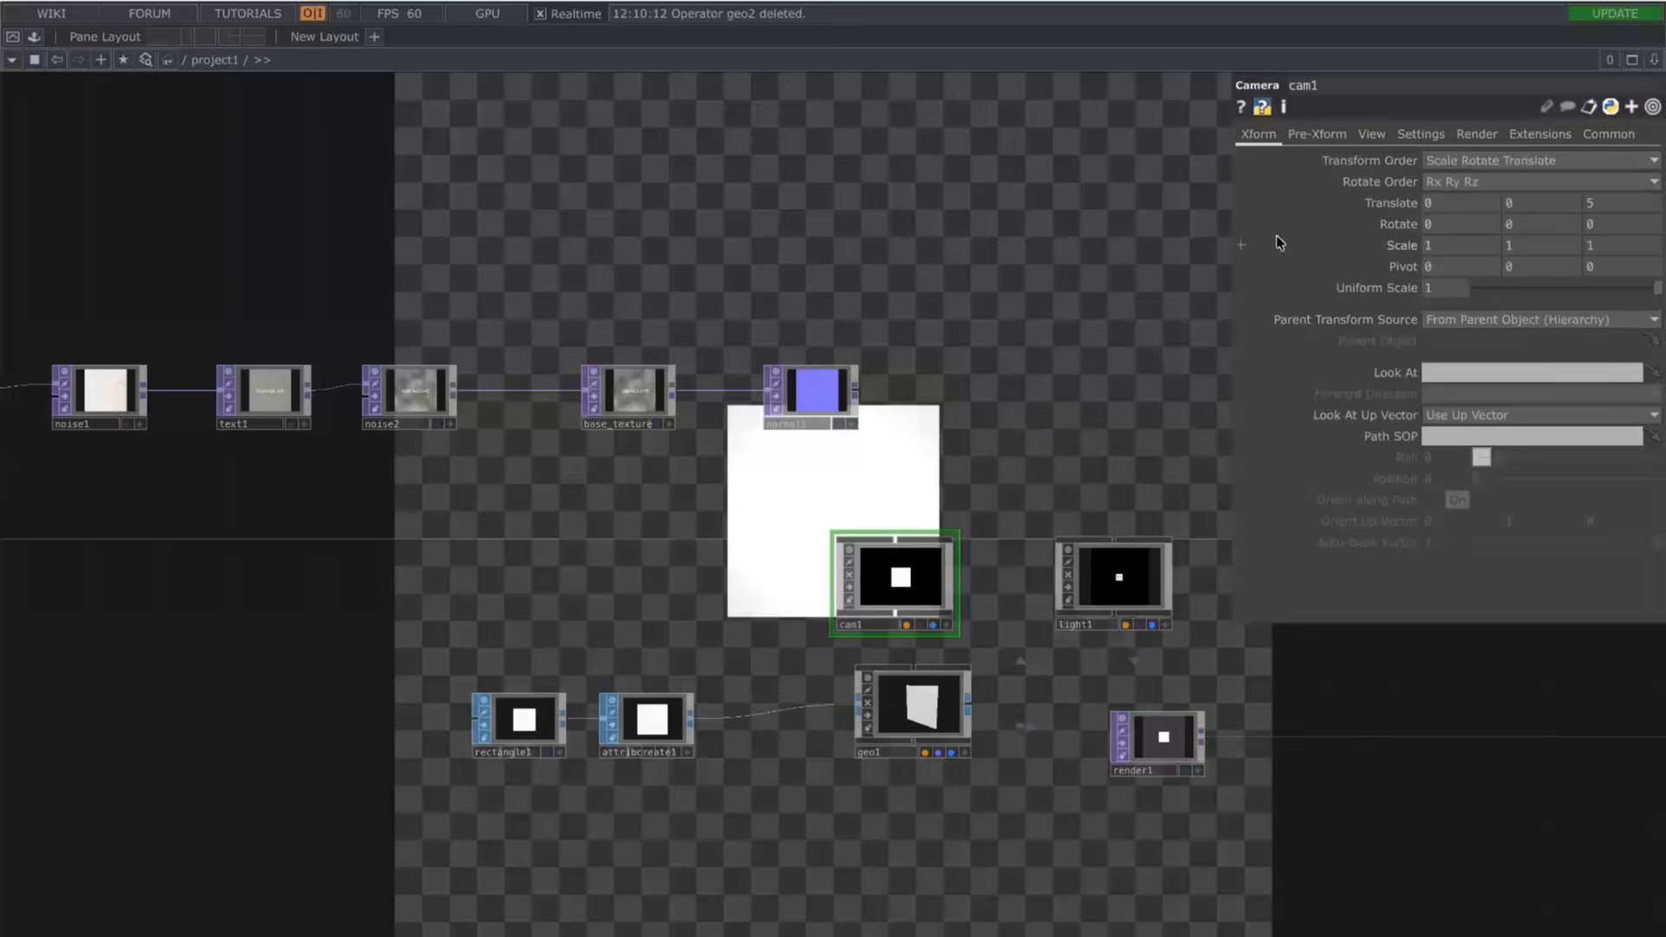
pyautogui.click(1371, 136)
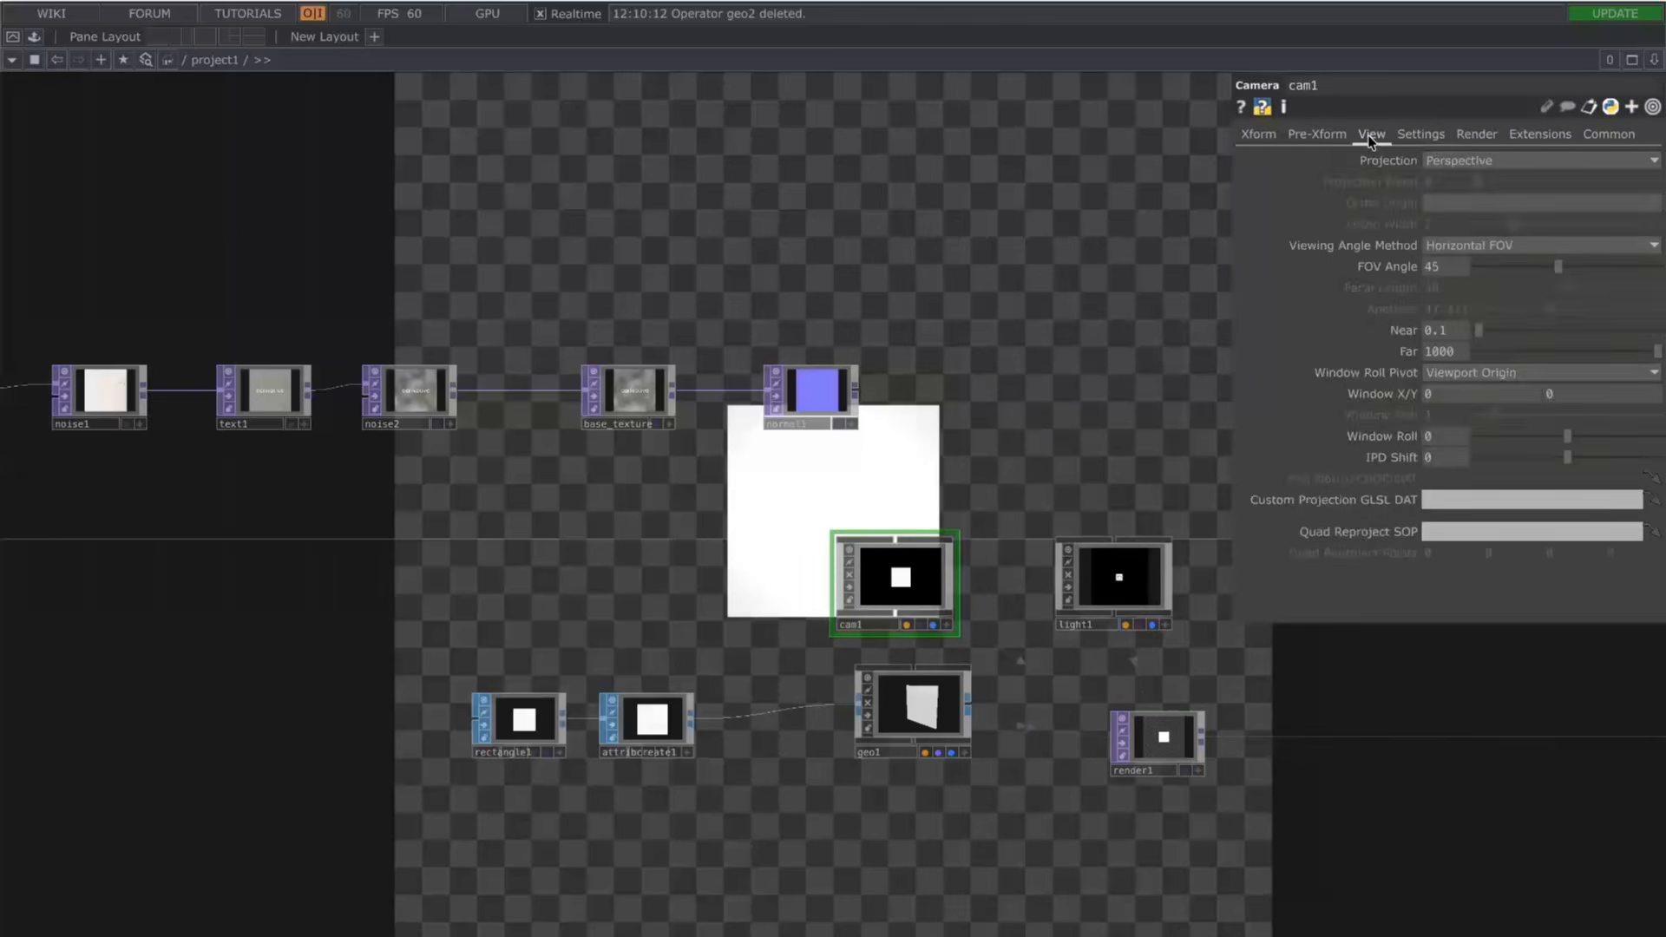
pyautogui.click(1454, 163)
pyautogui.click(1467, 201)
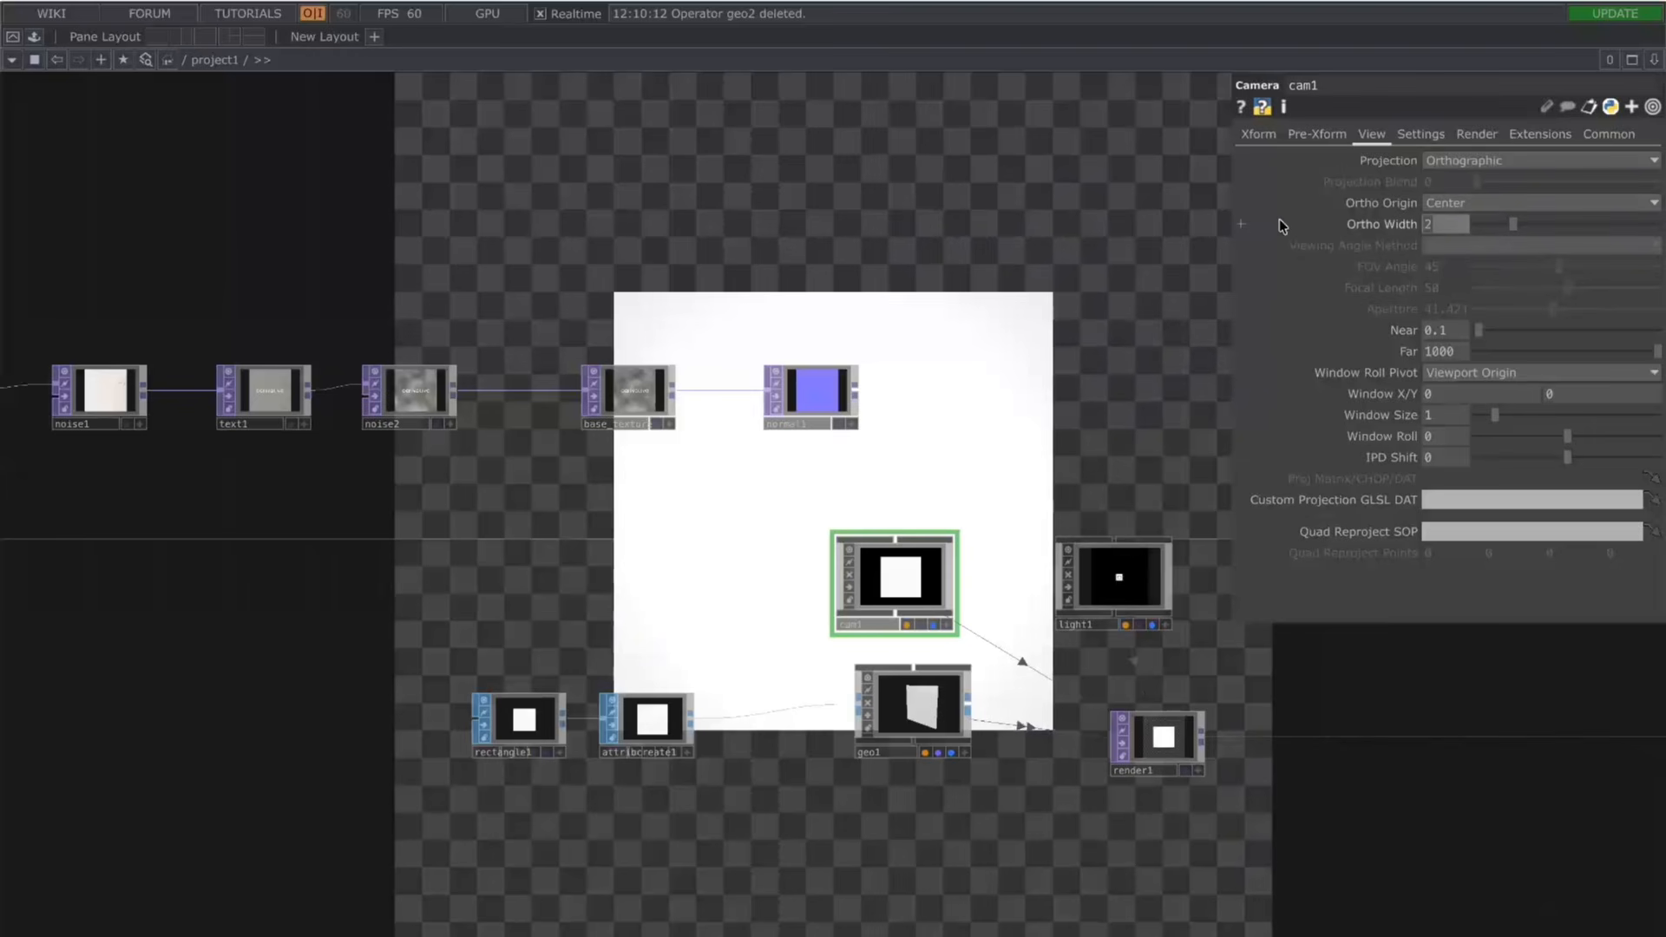
pyautogui.press('Return')
pyautogui.moveTo(1029, 389); pyautogui.dragTo(1022, 433)
pyautogui.scroll(-2, 902, 301)
pyautogui.scroll(-3, 1022, 433)
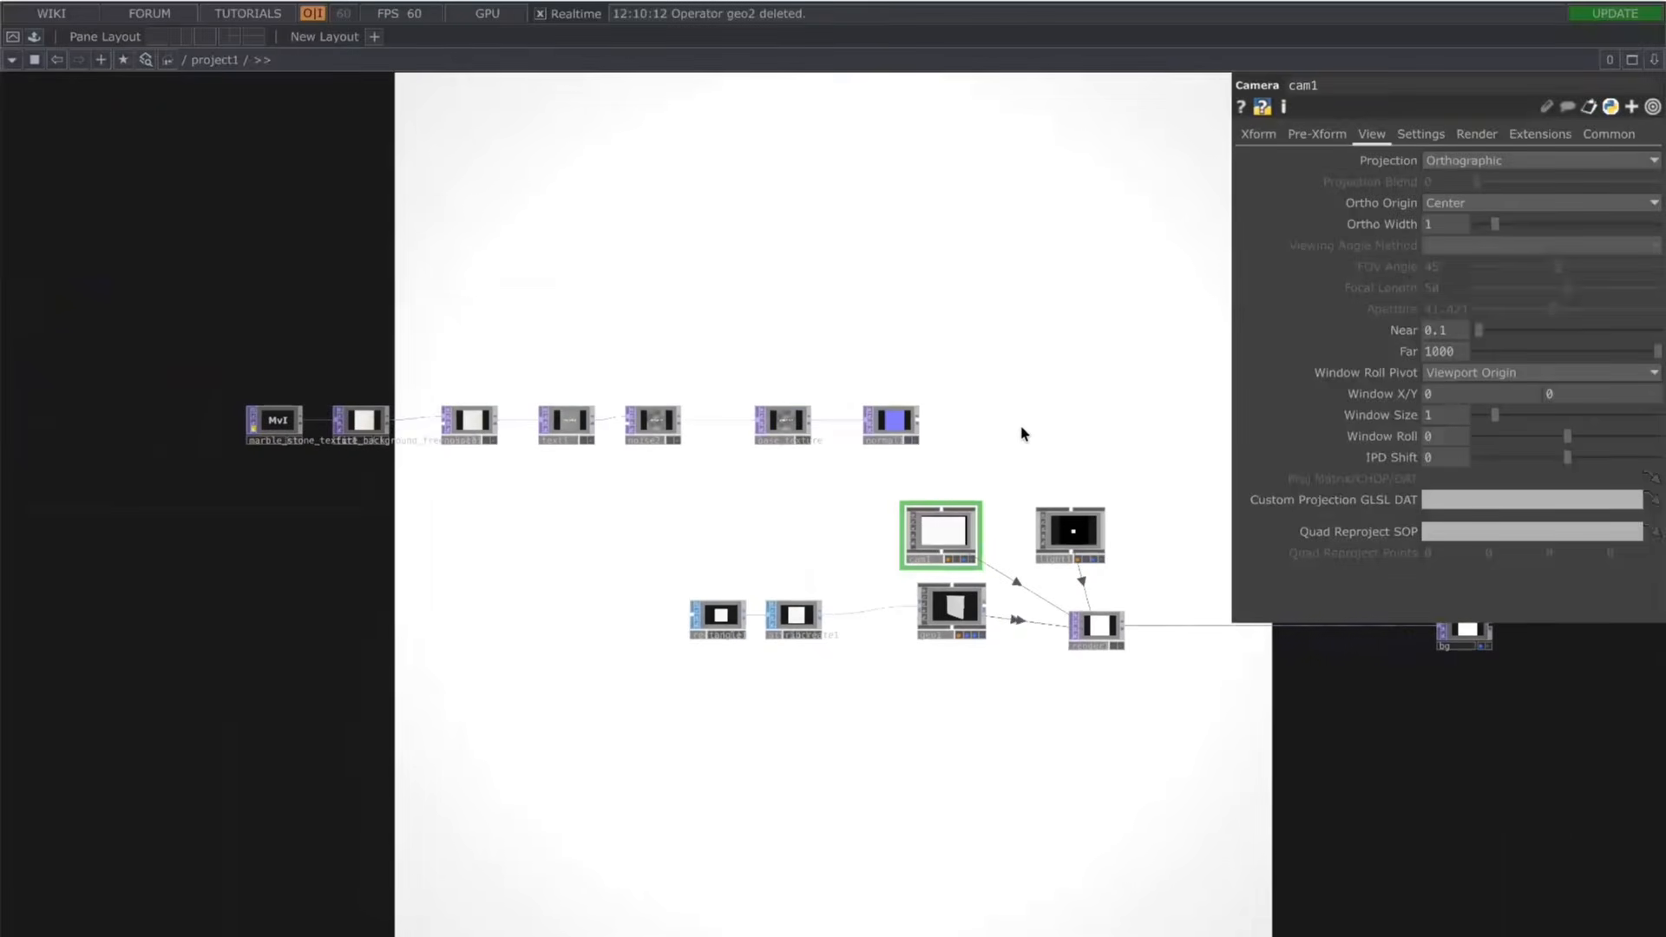
# Step: Add a Wireframe MAT below the rectangle geometry network
pyautogui.scroll(3, 1022, 433)
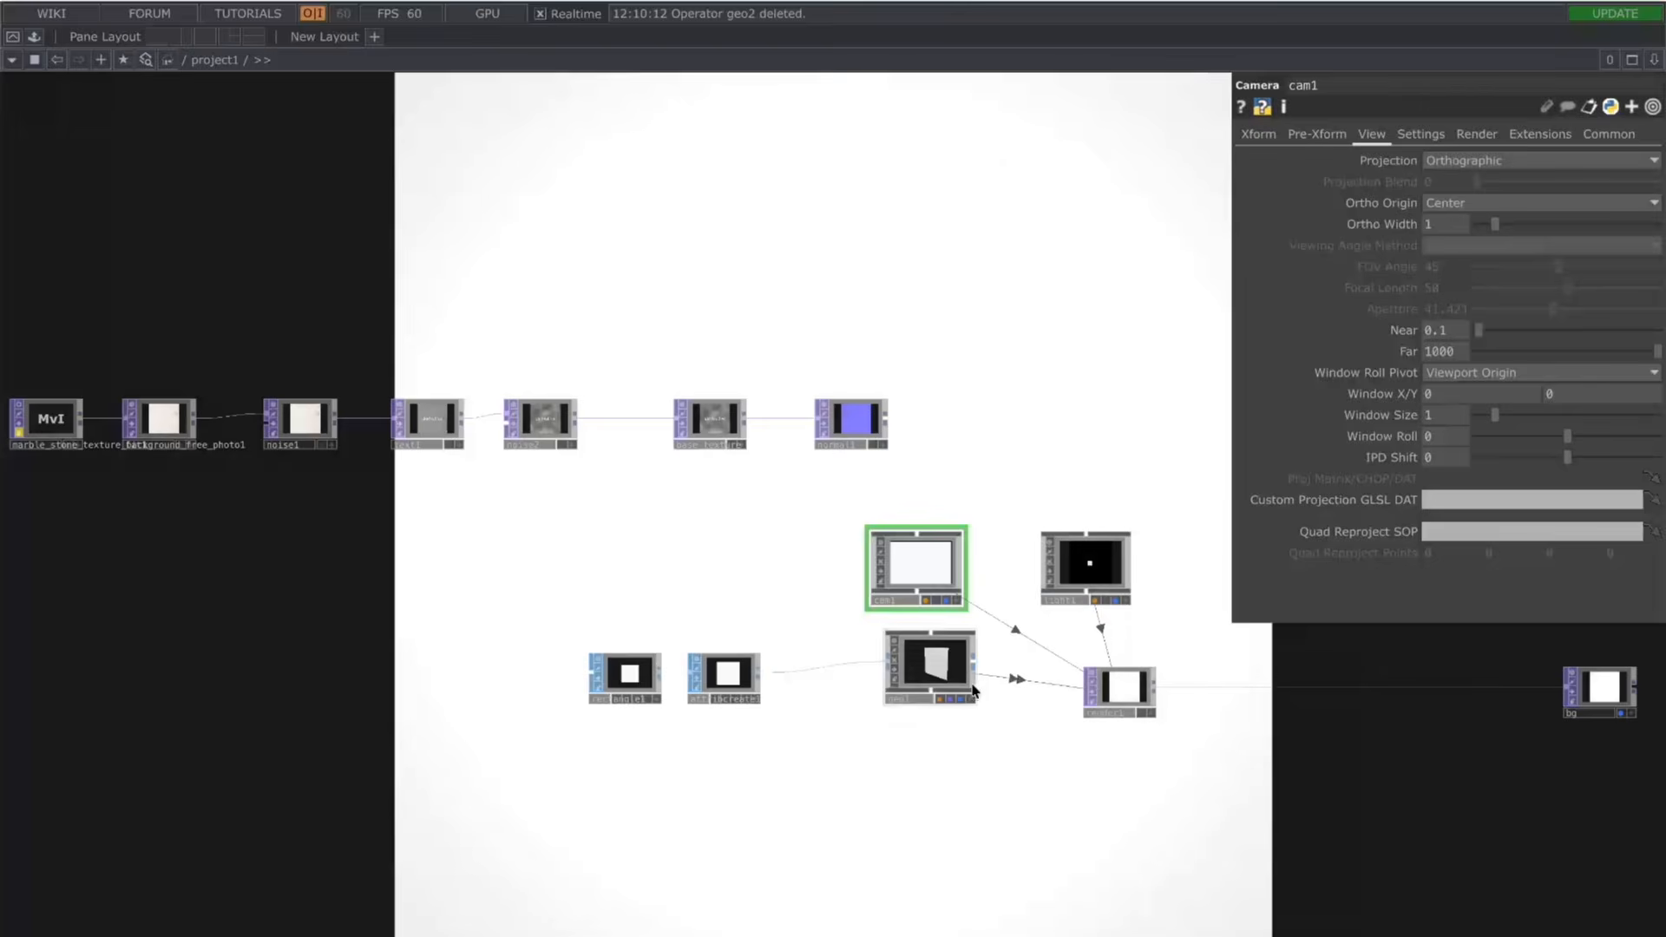
pyautogui.press('Tab')
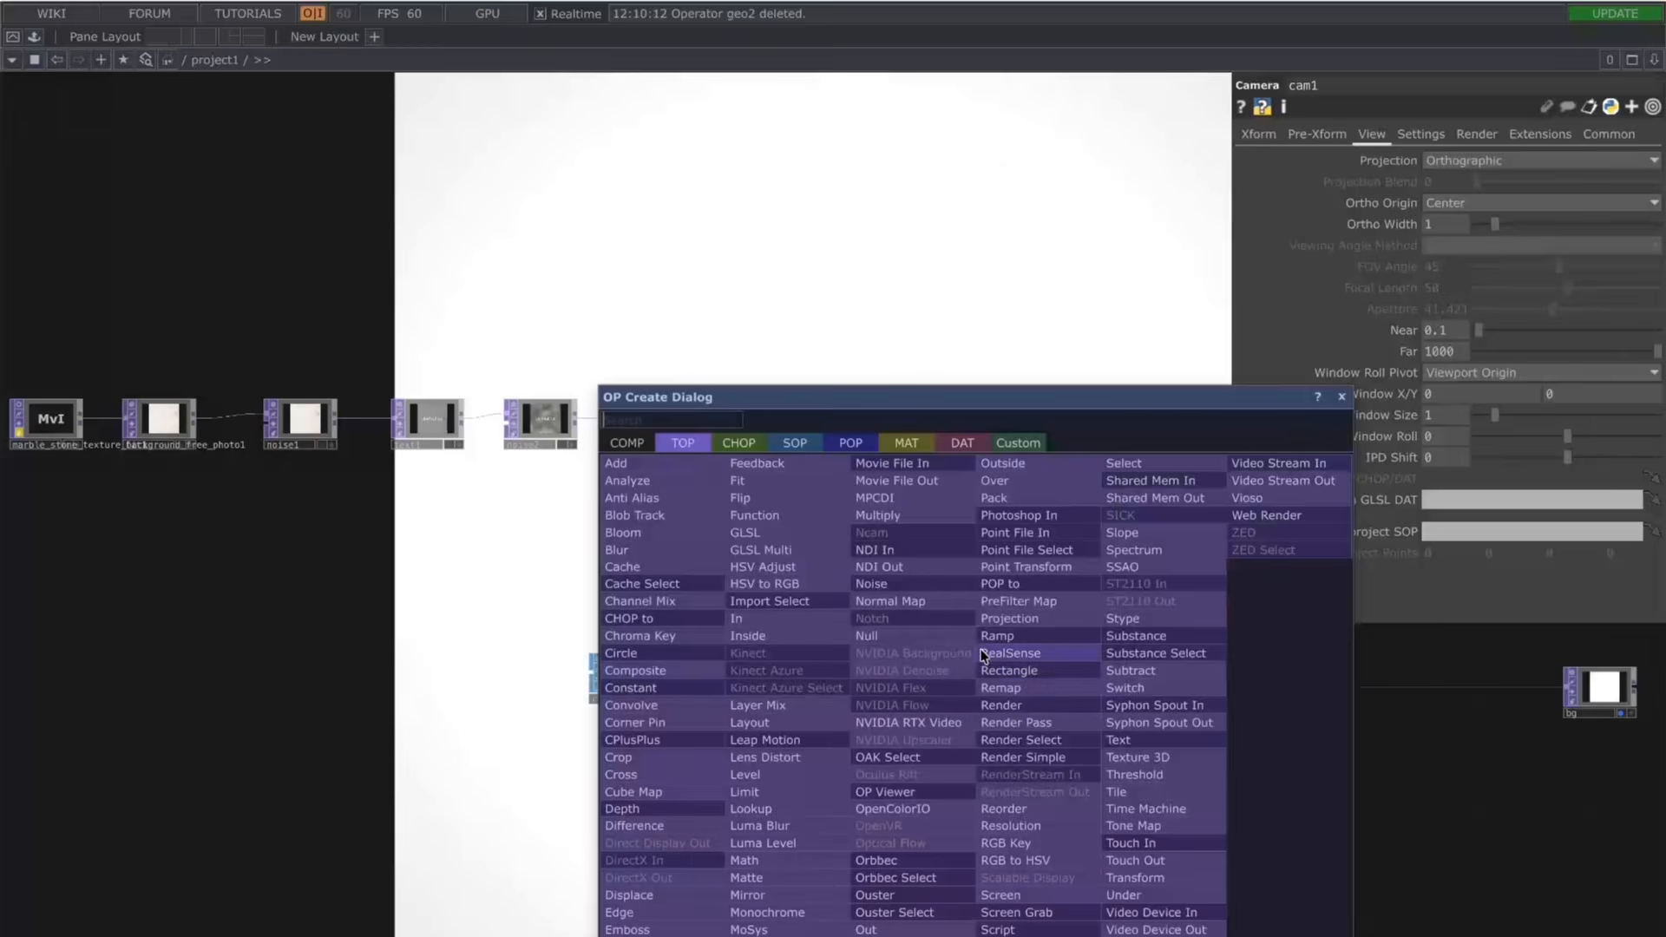
pyautogui.click(906, 442)
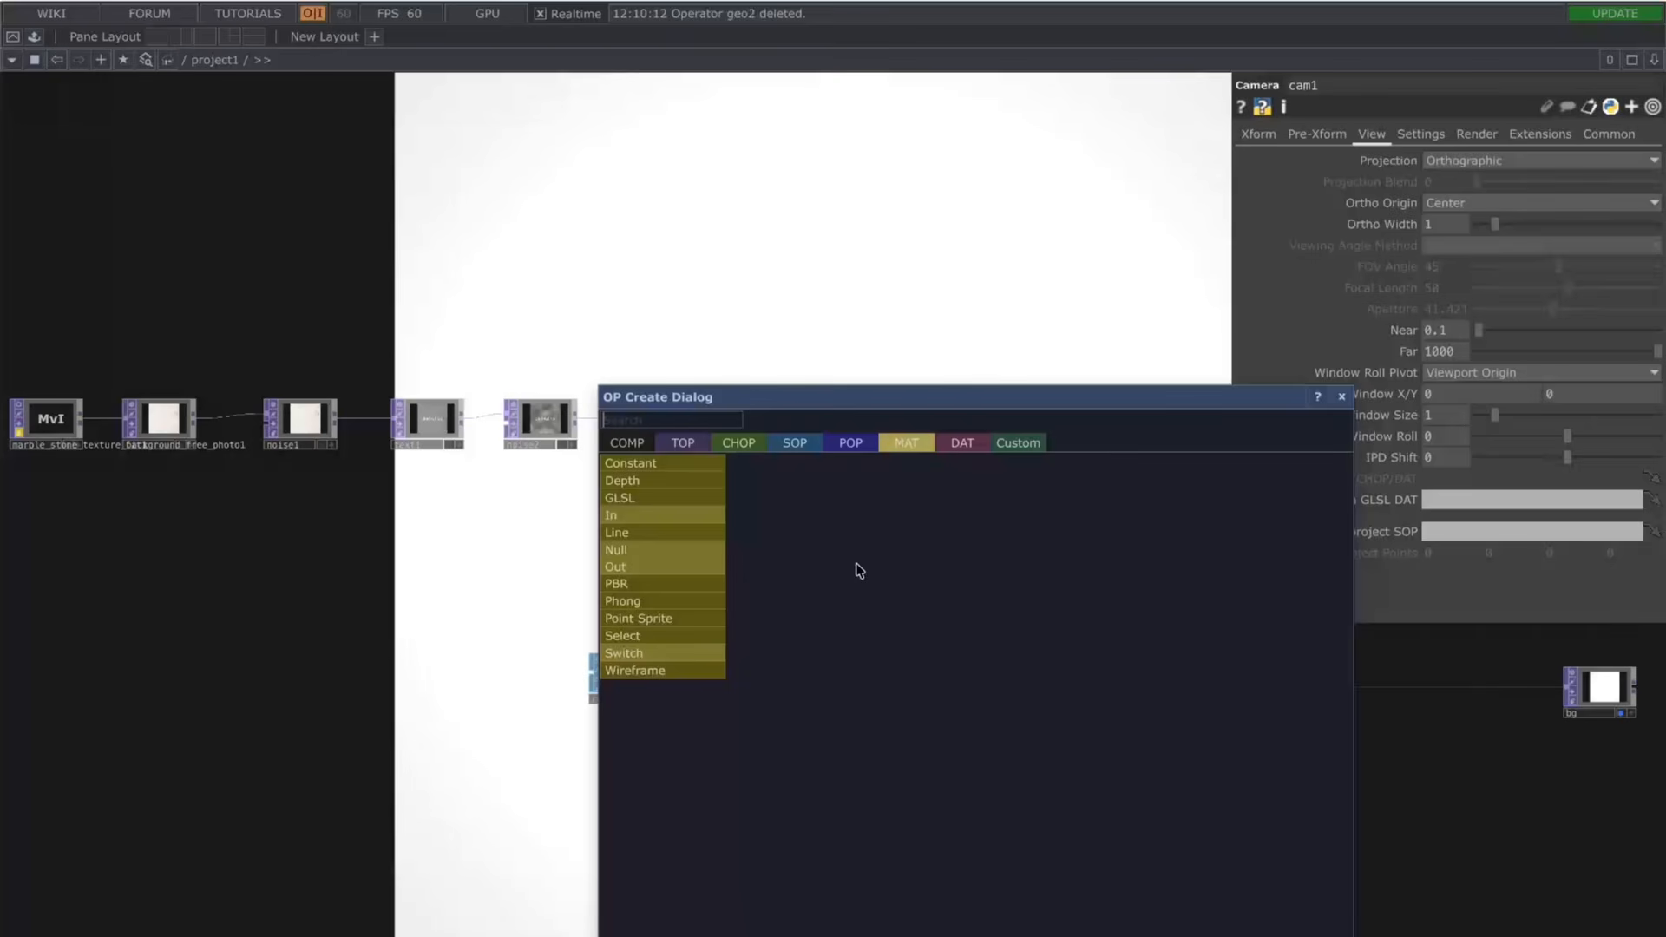
pyautogui.click(701, 679)
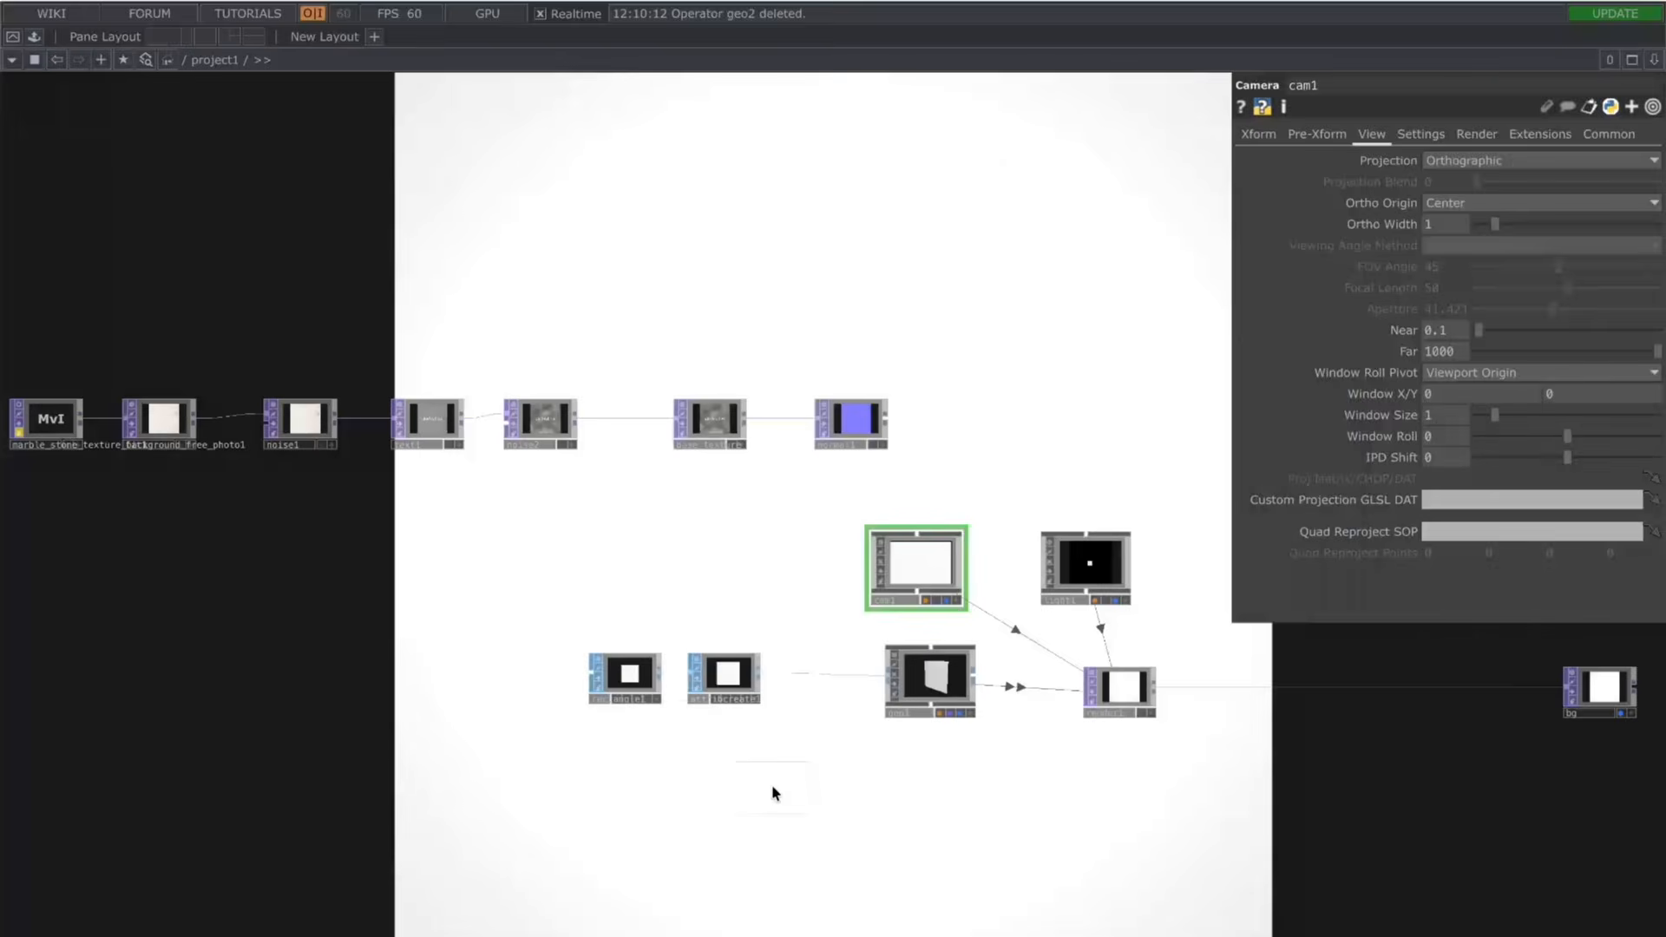
pyautogui.click(772, 785)
# Step: Add a PBR MAT below geo1 and line up the wireframe material beside it
pyautogui.press('Tab')
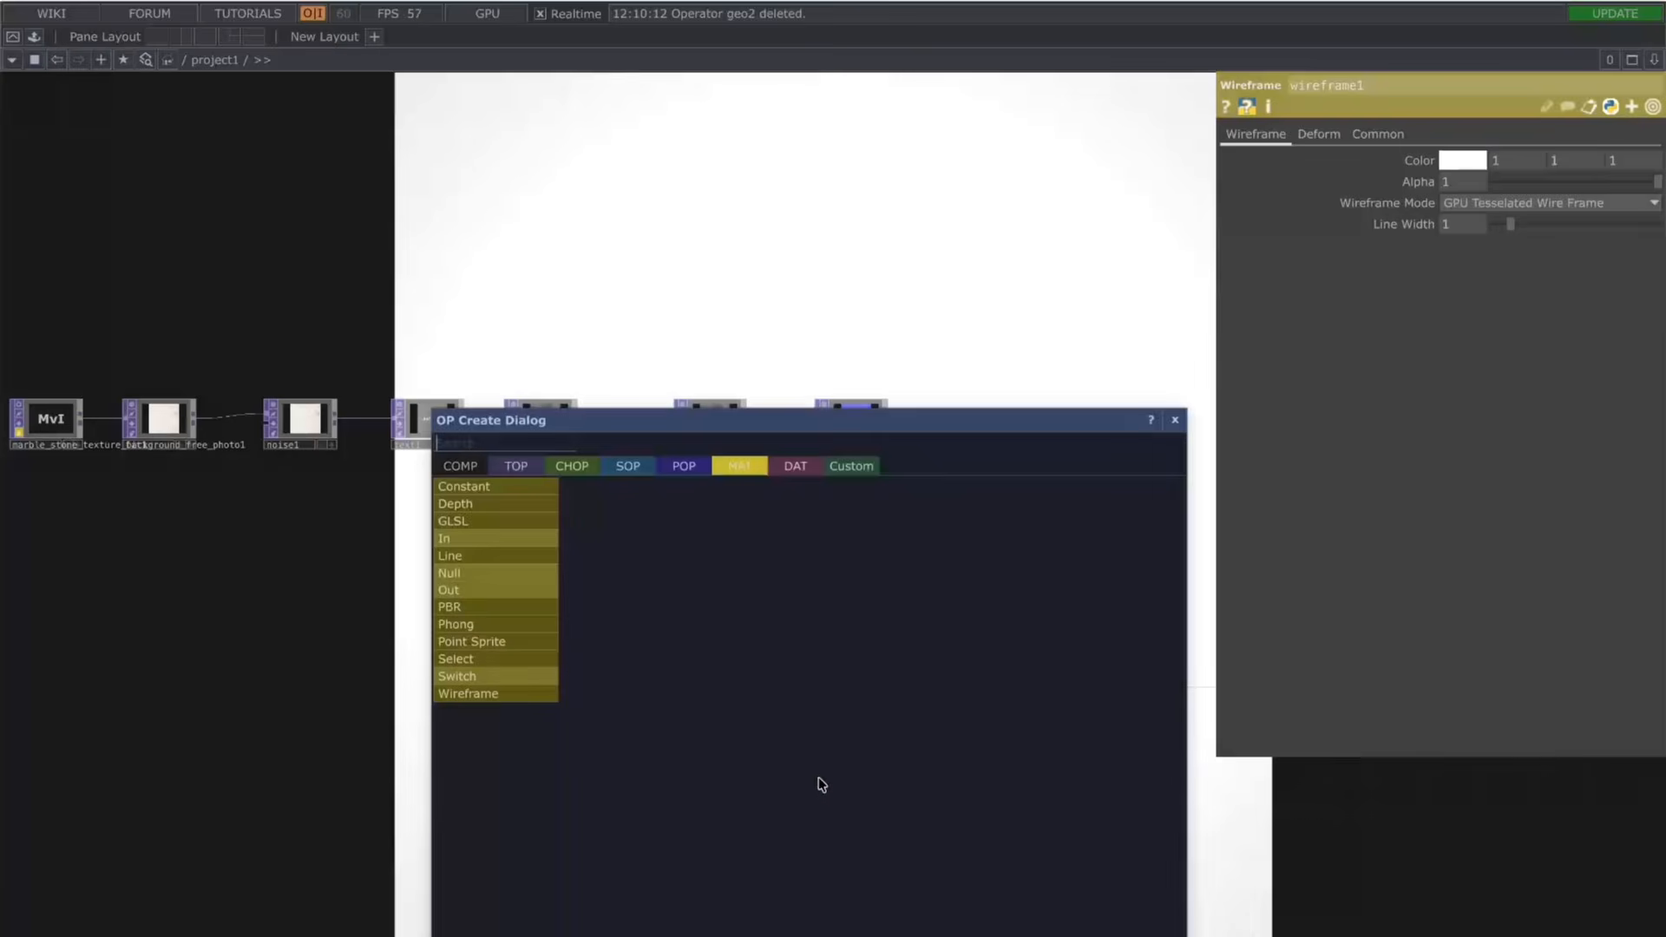
pyautogui.click(524, 609)
pyautogui.click(913, 779)
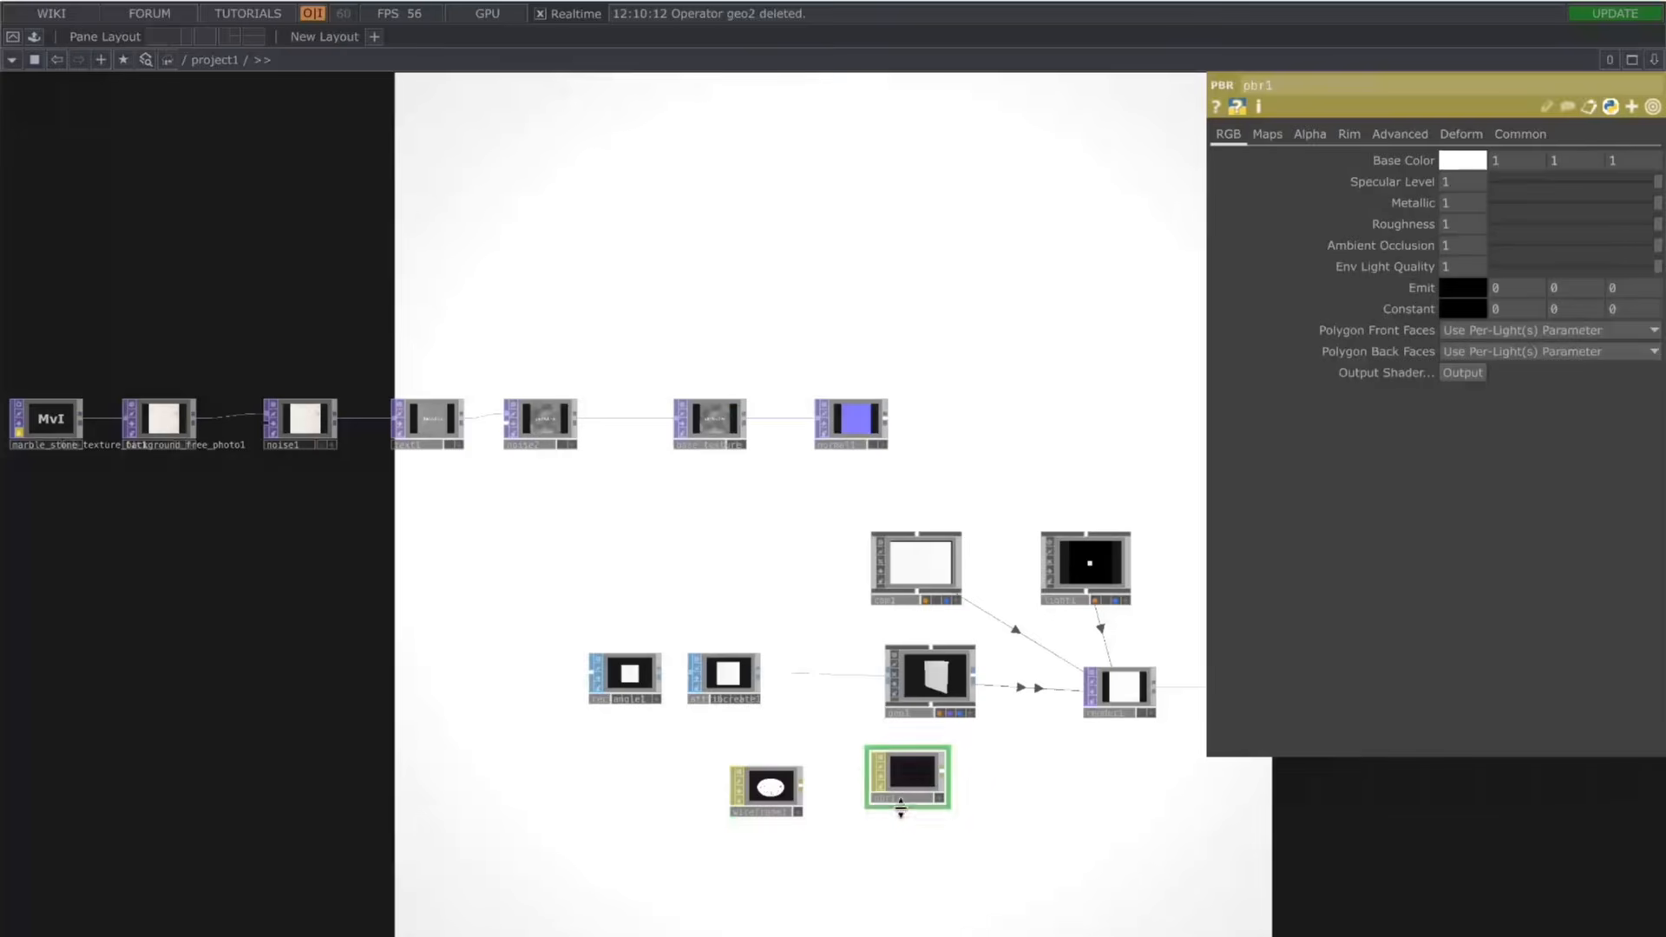
pyautogui.scroll(1, 913, 779)
pyautogui.scroll(4, 914, 783)
pyautogui.scroll(-2, 914, 782)
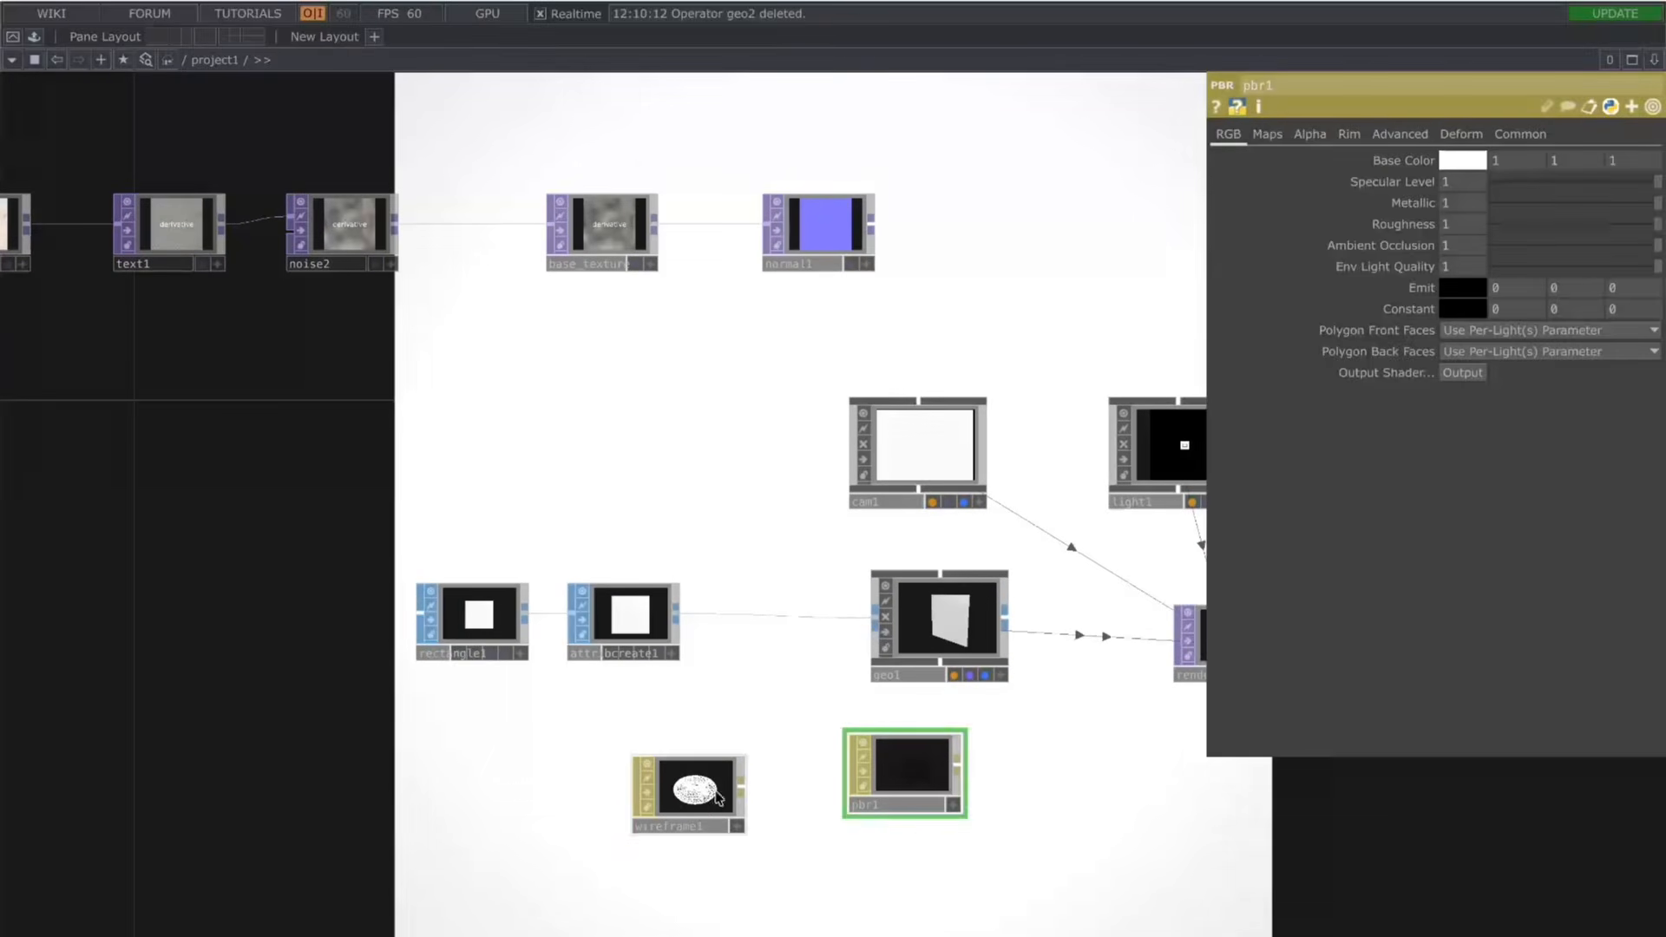
pyautogui.moveTo(674, 799); pyautogui.dragTo(719, 779)
# Step: Look over the PBR material's texture map parameters and the wireframe material's settings
pyautogui.click(909, 765)
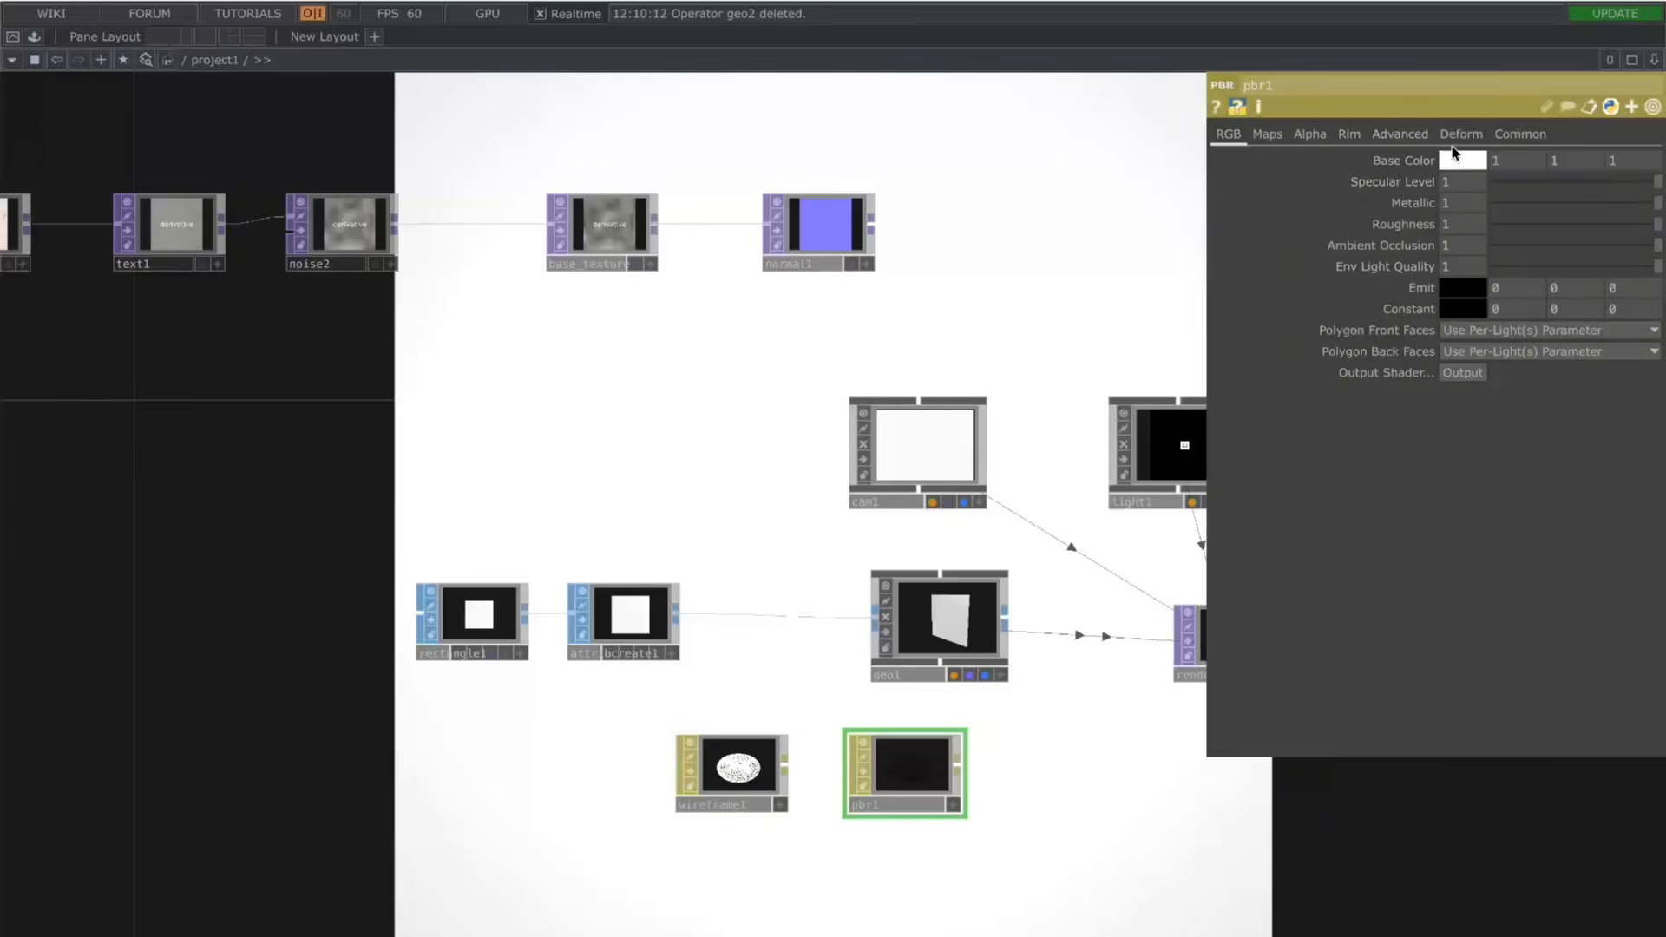
pyautogui.click(1268, 135)
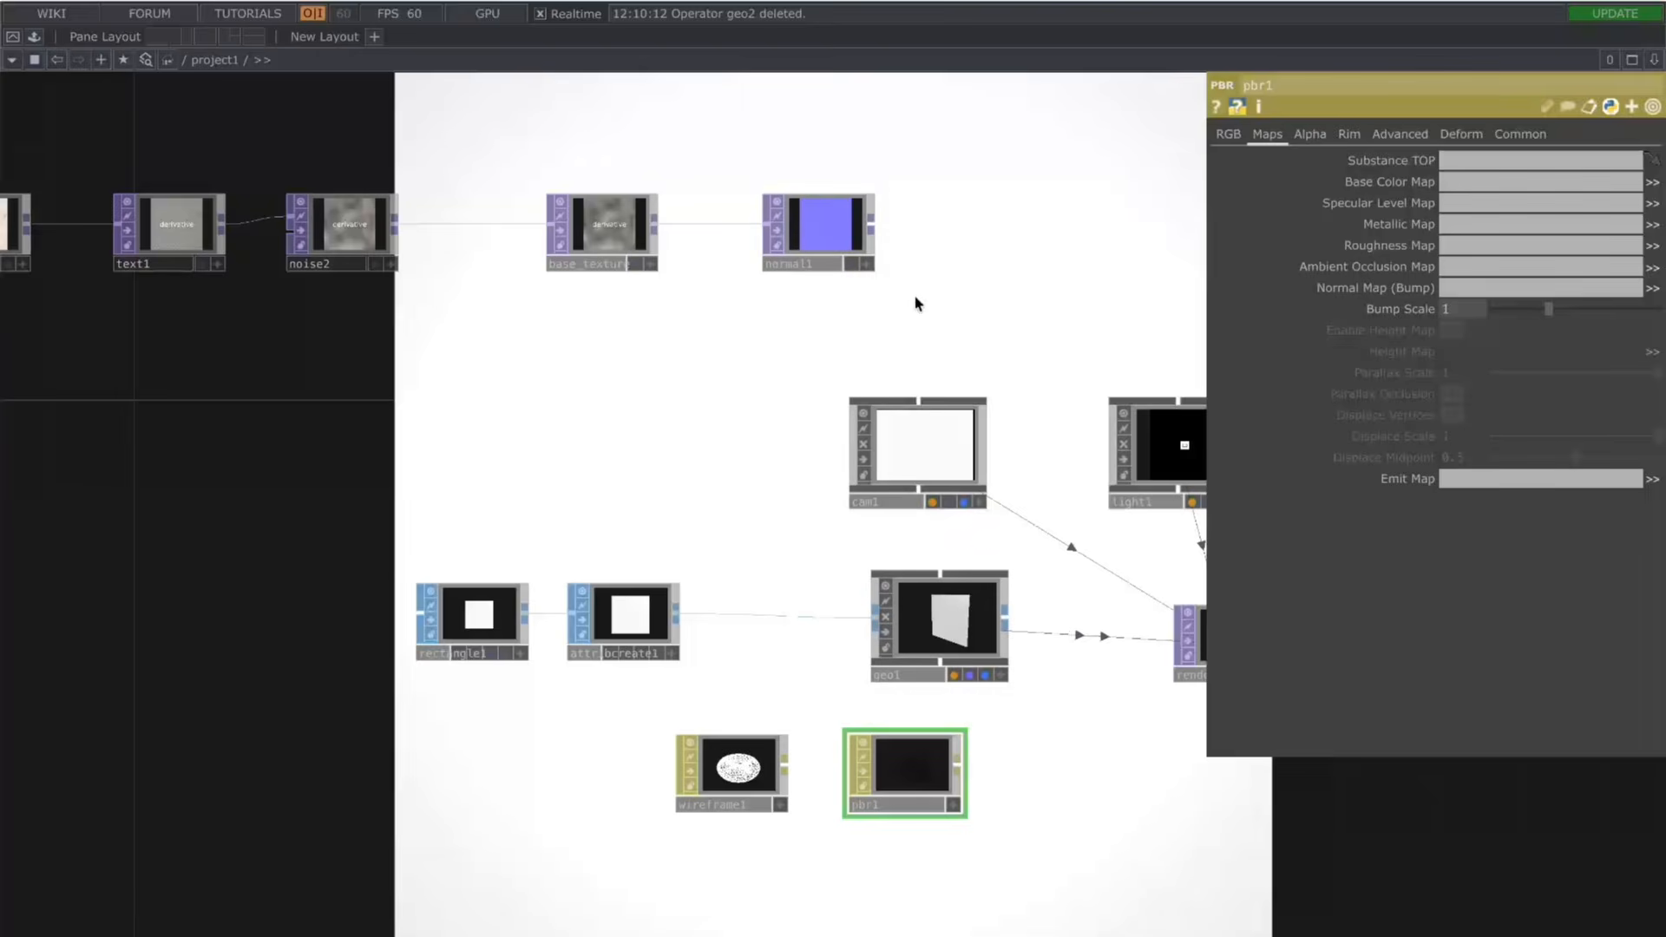
pyautogui.click(775, 766)
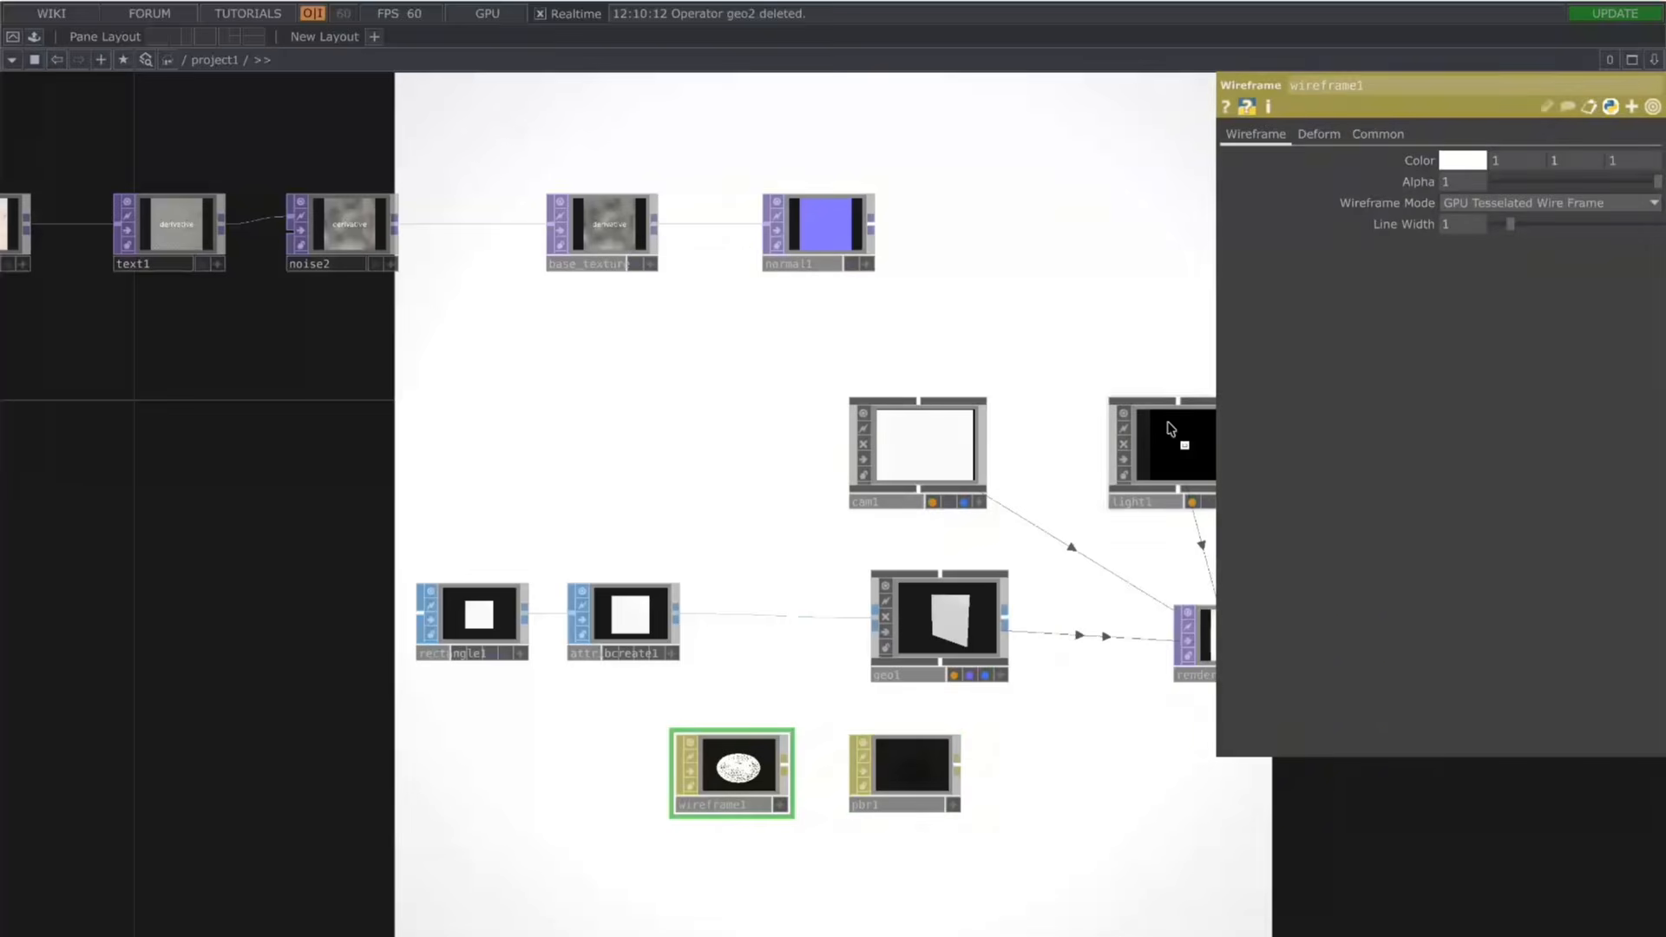
pyautogui.click(1367, 137)
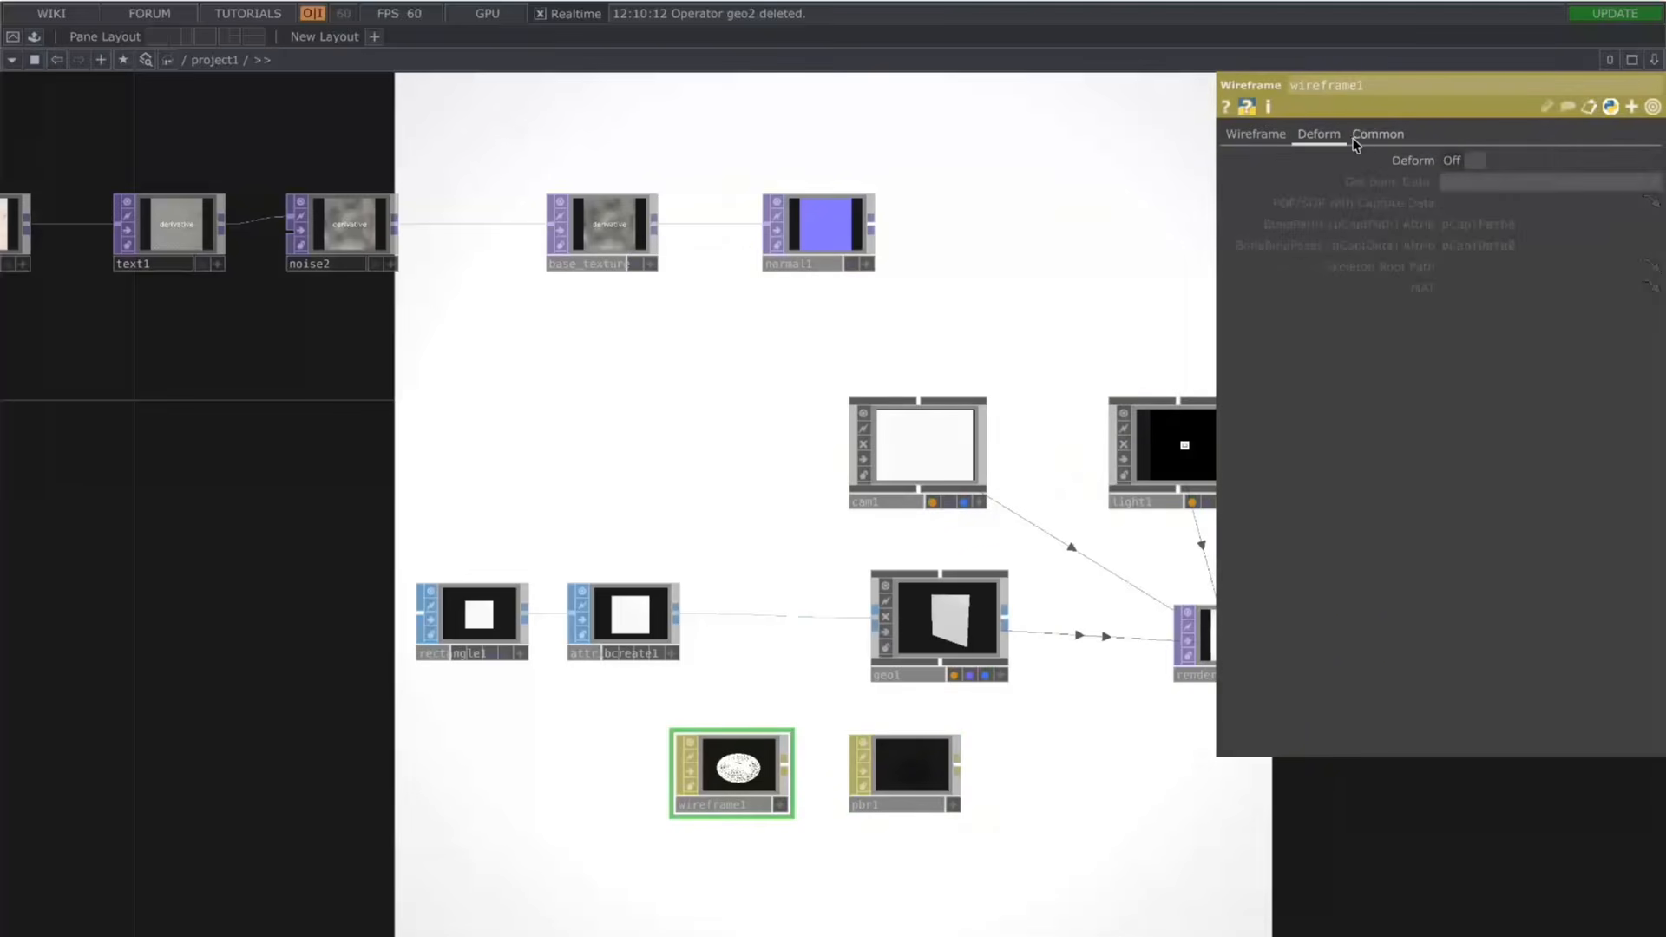
pyautogui.click(1270, 137)
# Step: Assign the wireframe1 material to geo1 and check the rendered result
pyautogui.moveTo(731, 781); pyautogui.dragTo(897, 627)
pyautogui.click(918, 611)
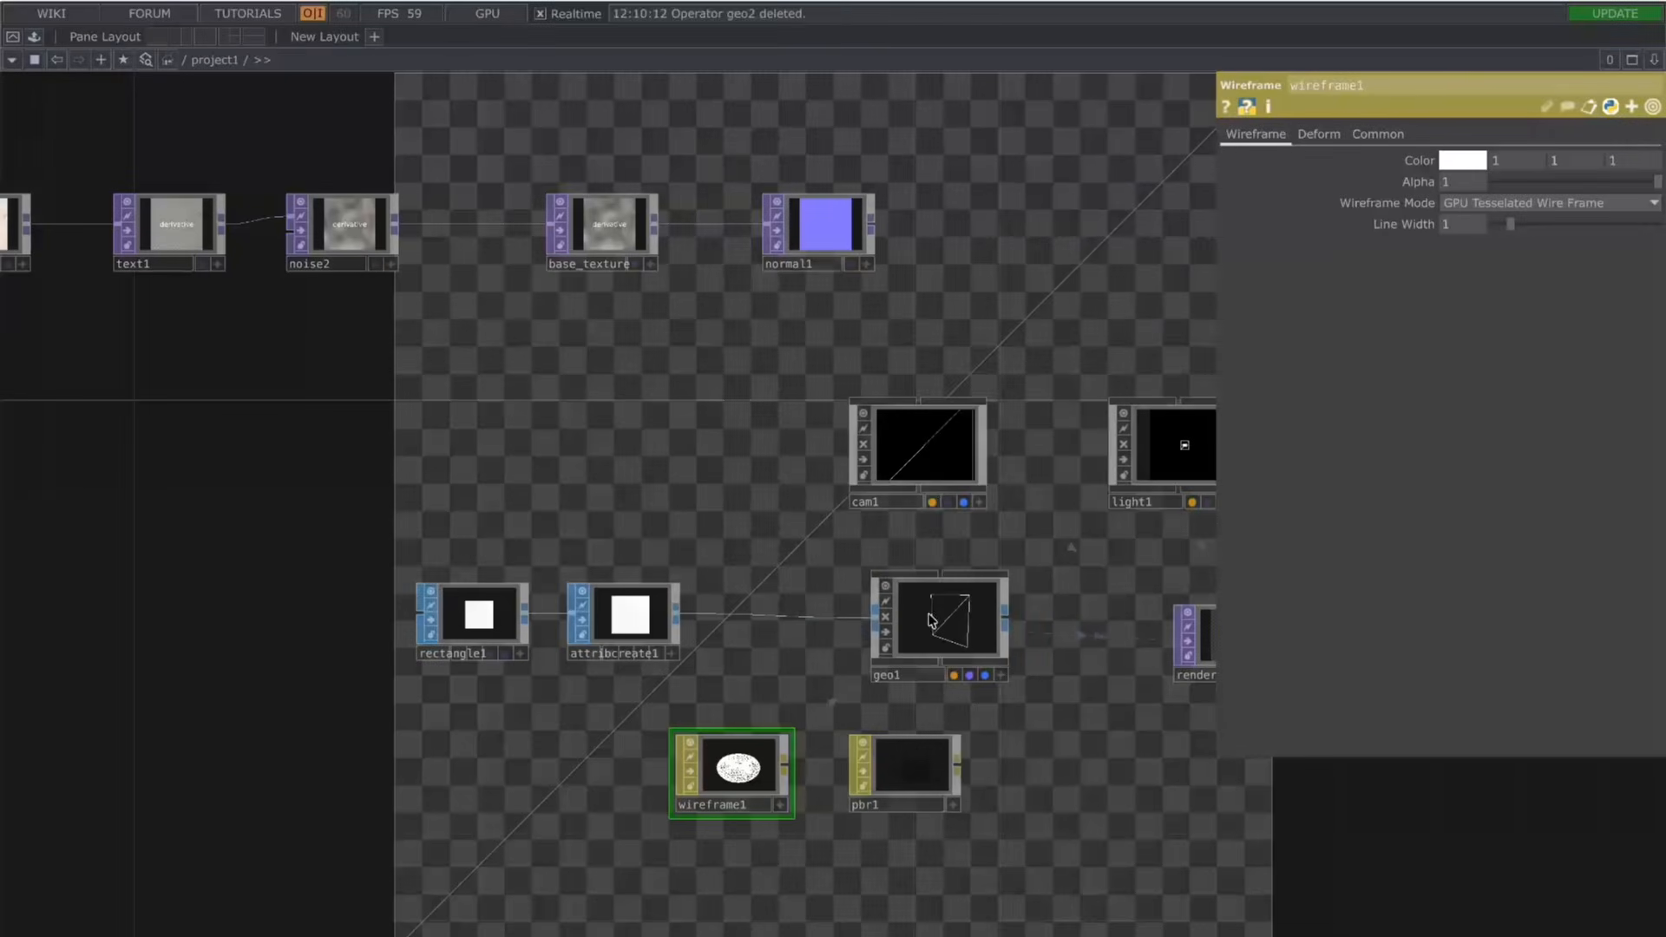
pyautogui.scroll(-5, 755, 633)
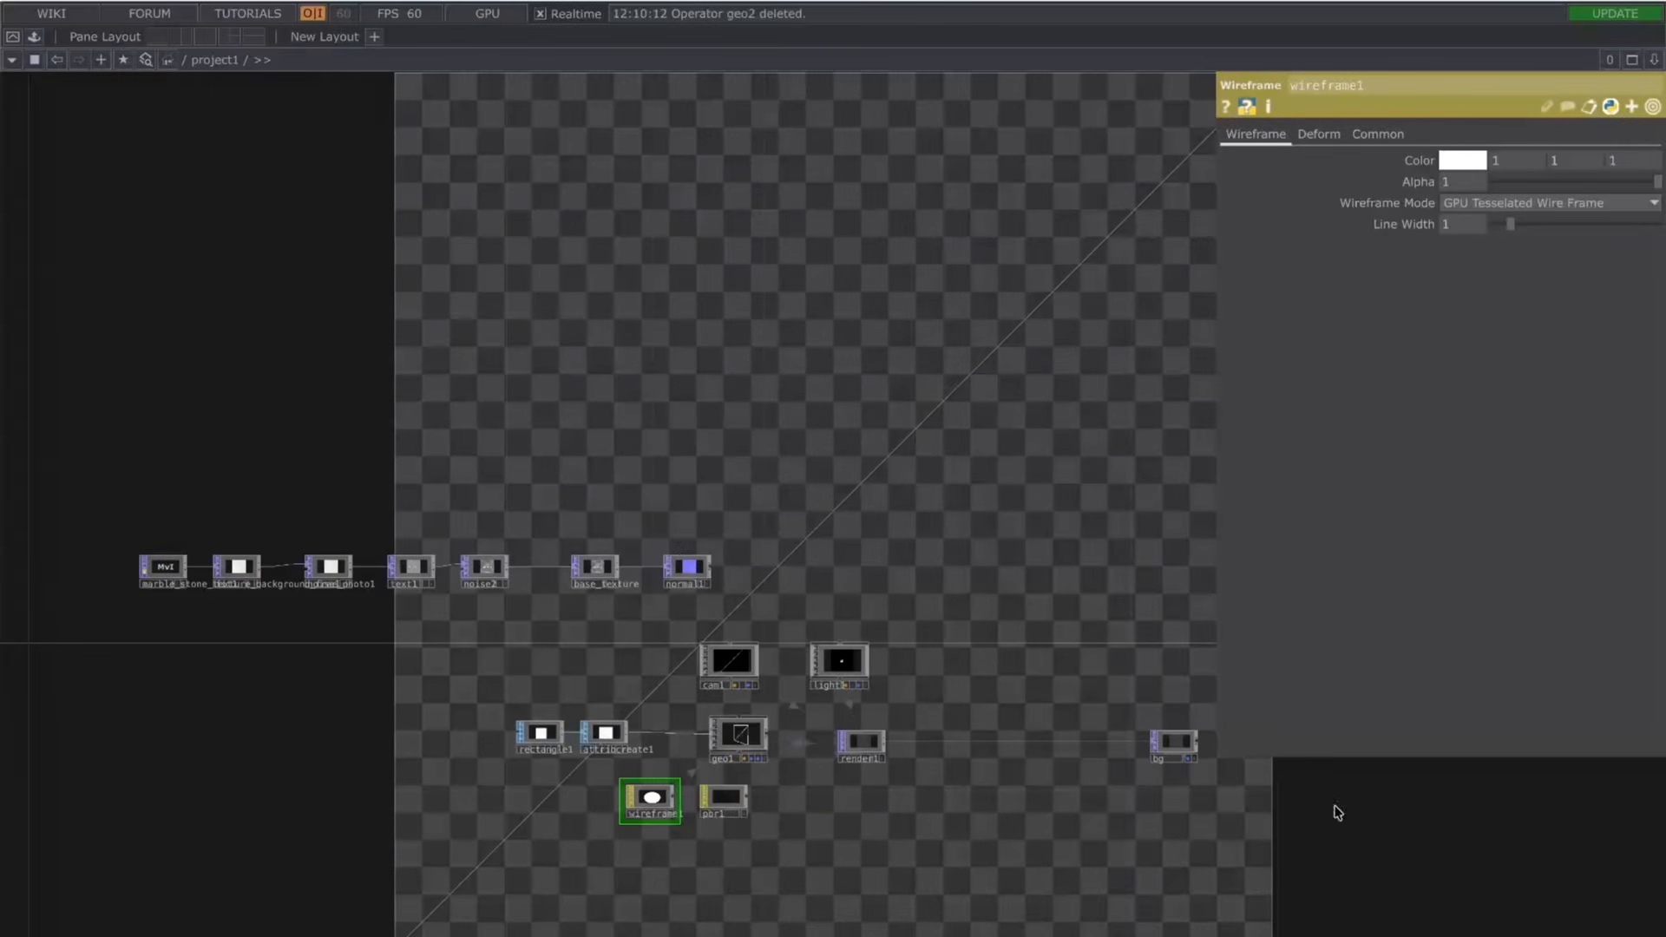
pyautogui.scroll(4, 577, 543)
pyautogui.moveTo(874, 488); pyautogui.dragTo(874, 251)
pyautogui.scroll(3, 512, 680)
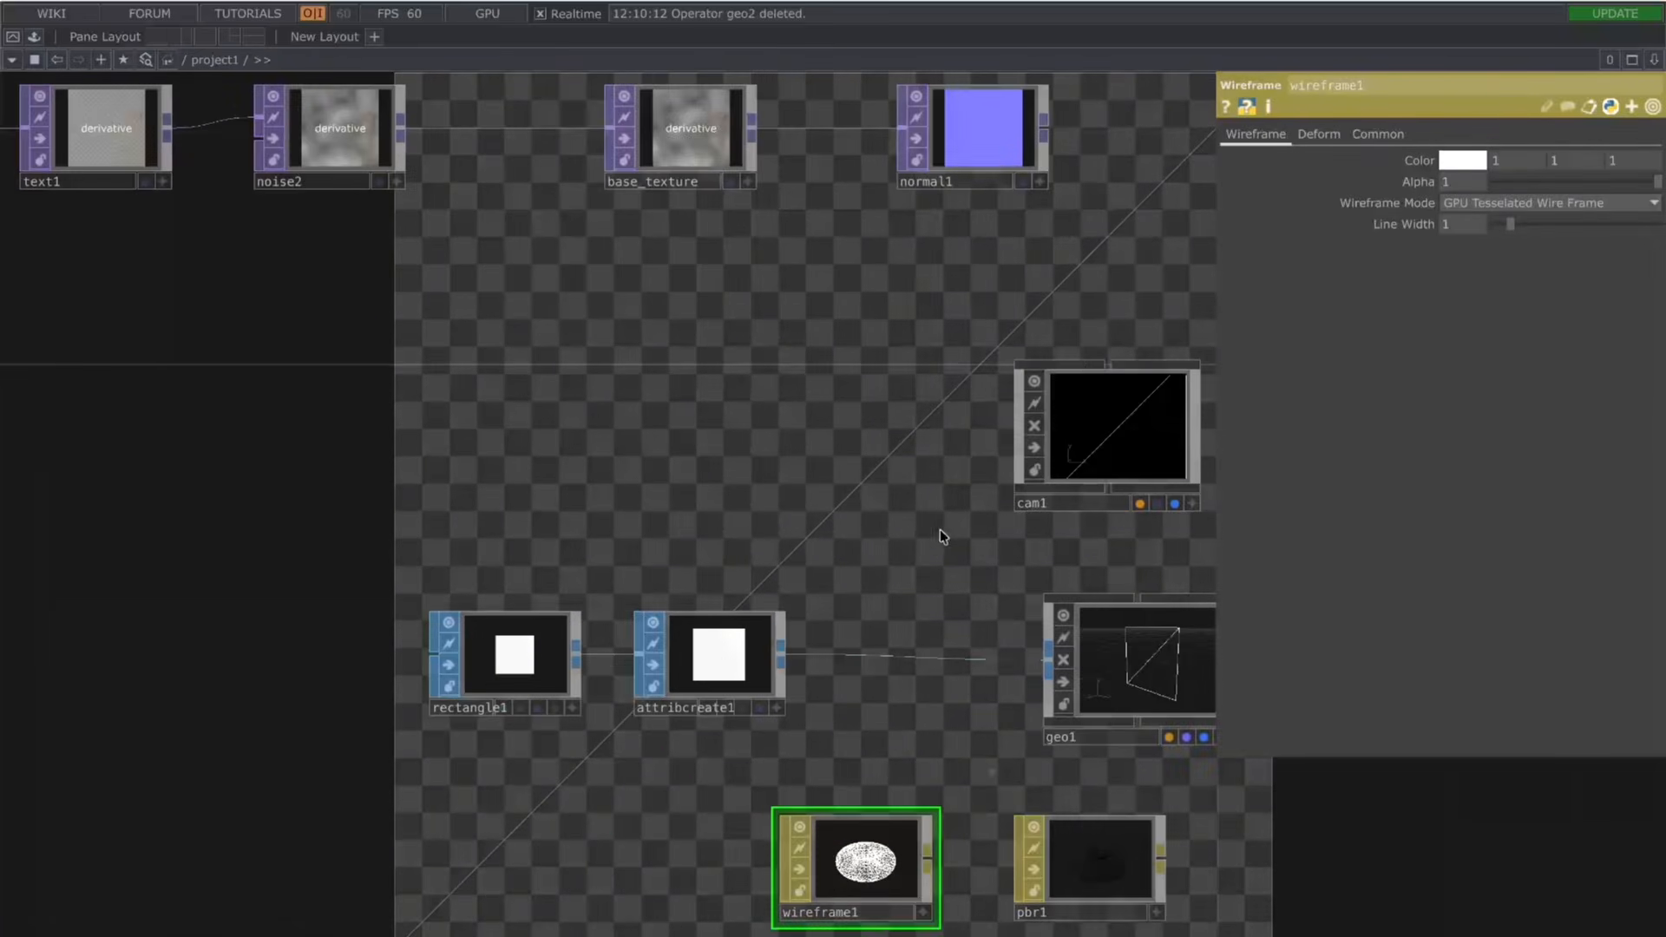
# Step: Set the wireframe1 material's line width to 9.88
pyautogui.scroll(-5, 940, 530)
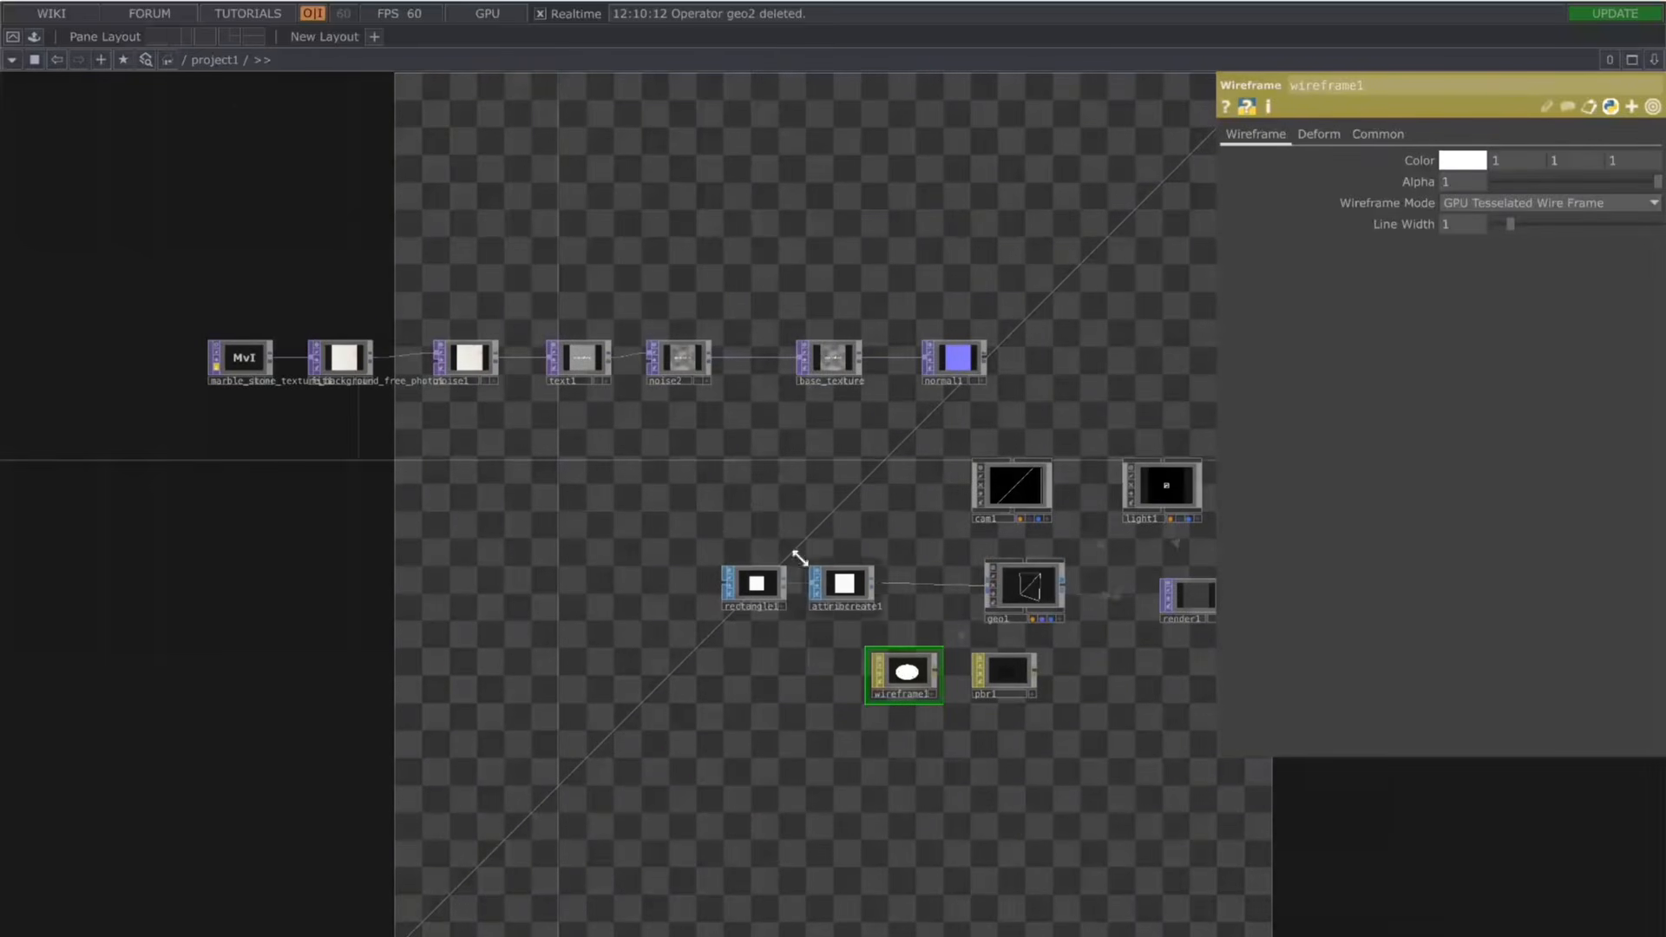
pyautogui.click(768, 582)
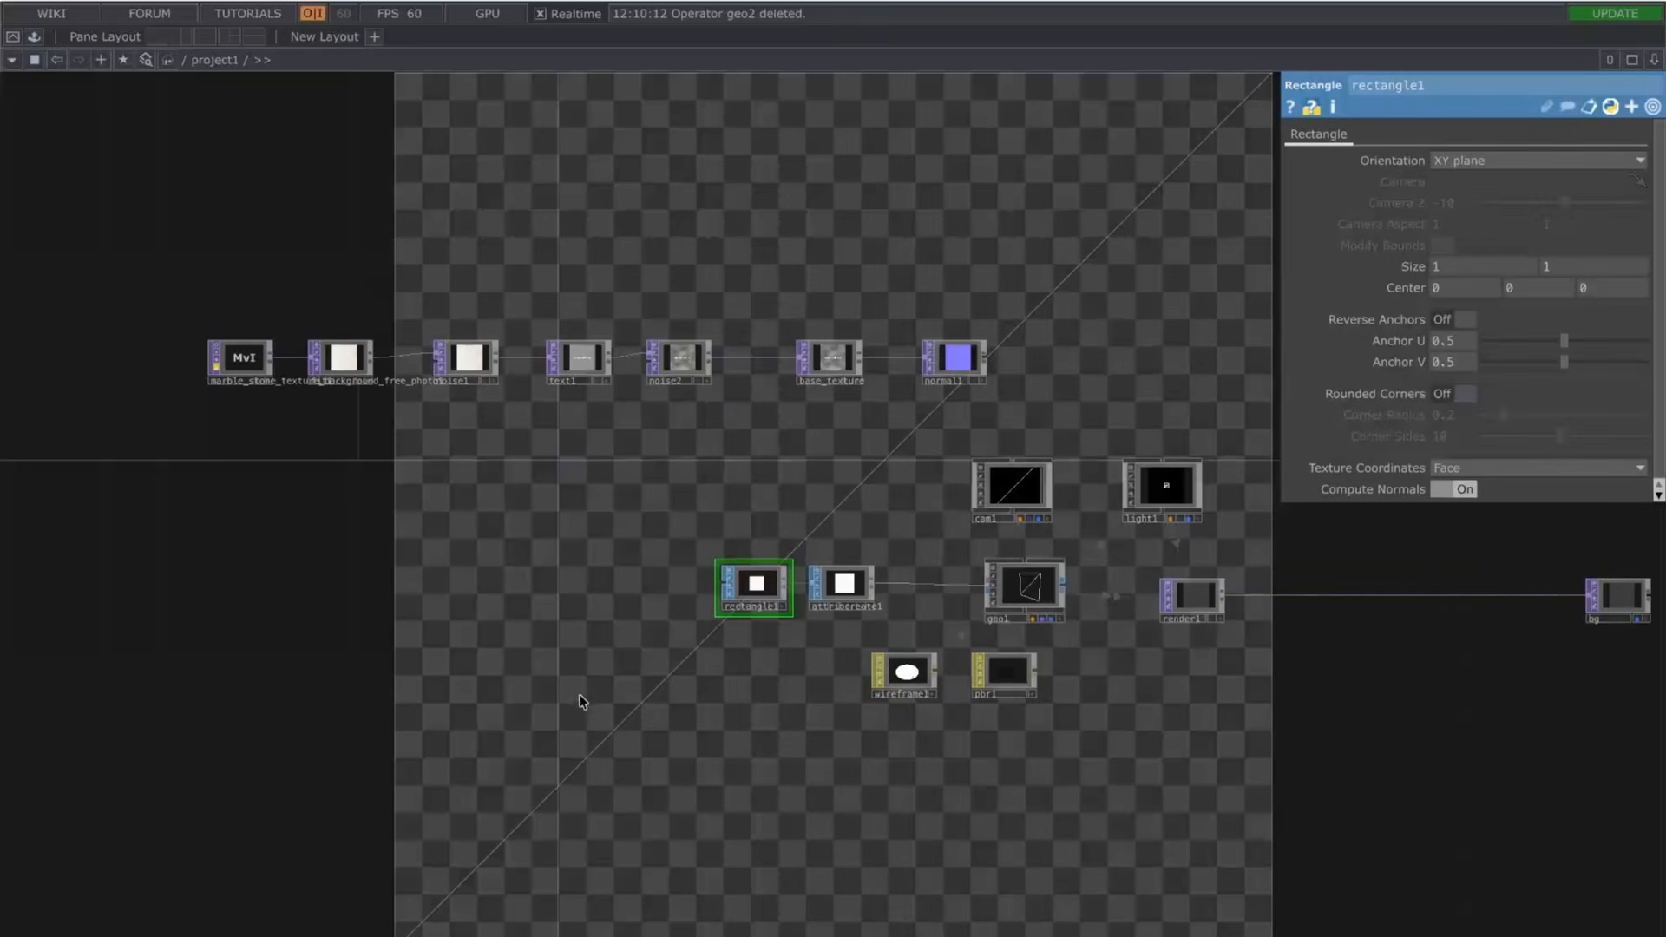
pyautogui.click(902, 672)
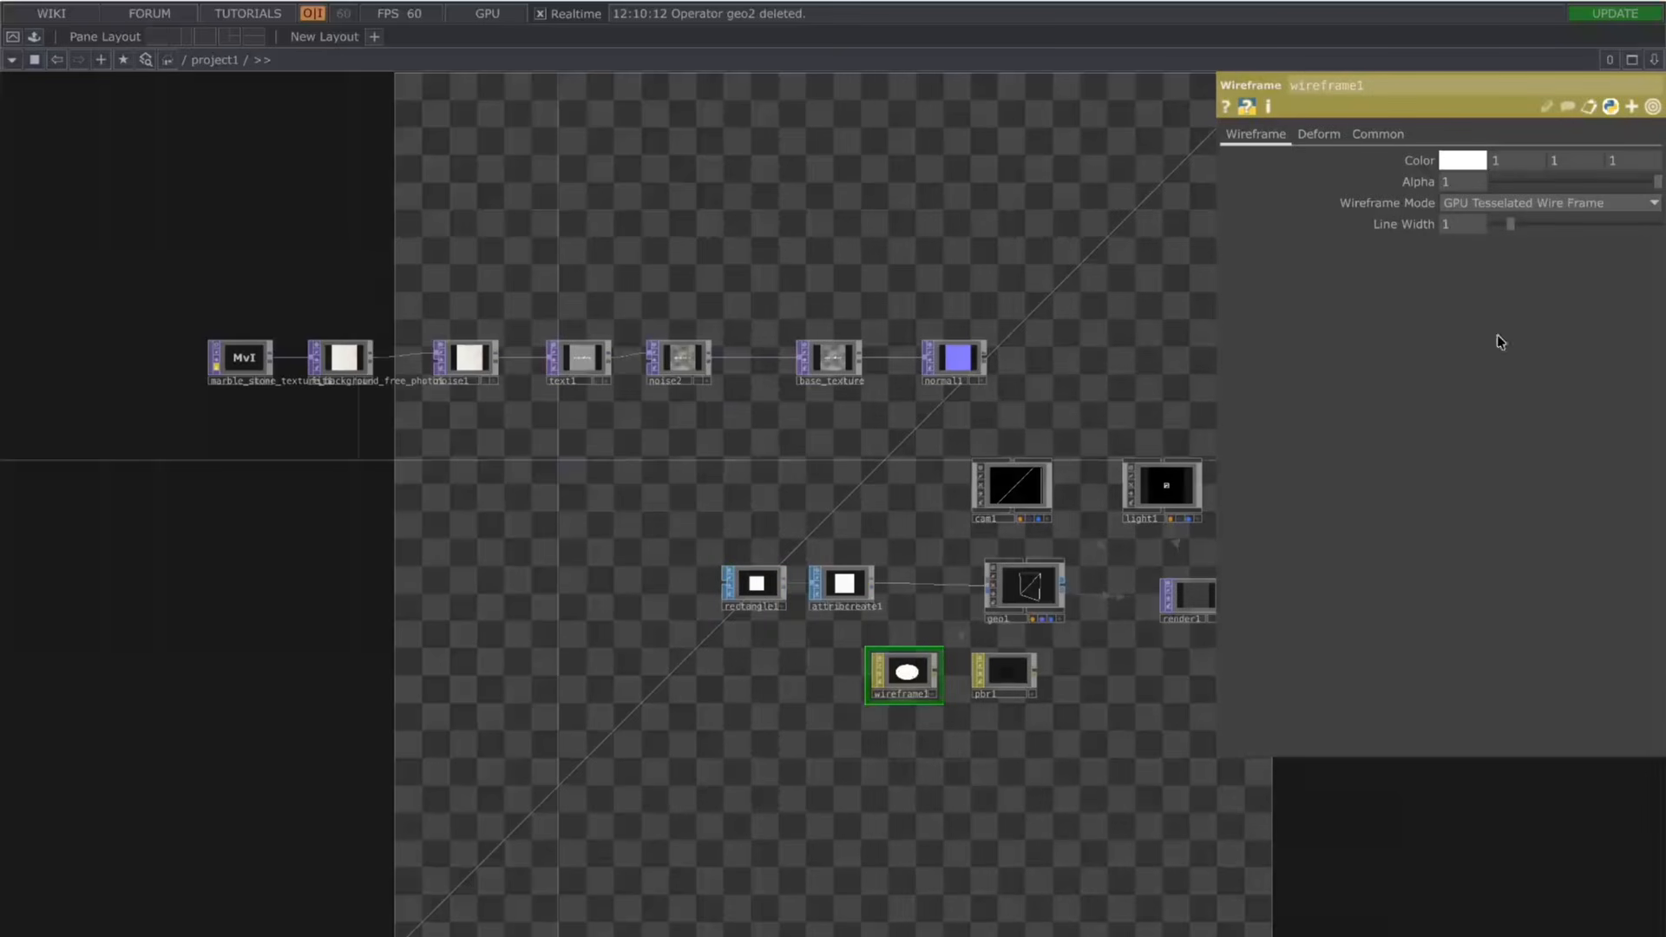
pyautogui.click(1654, 227)
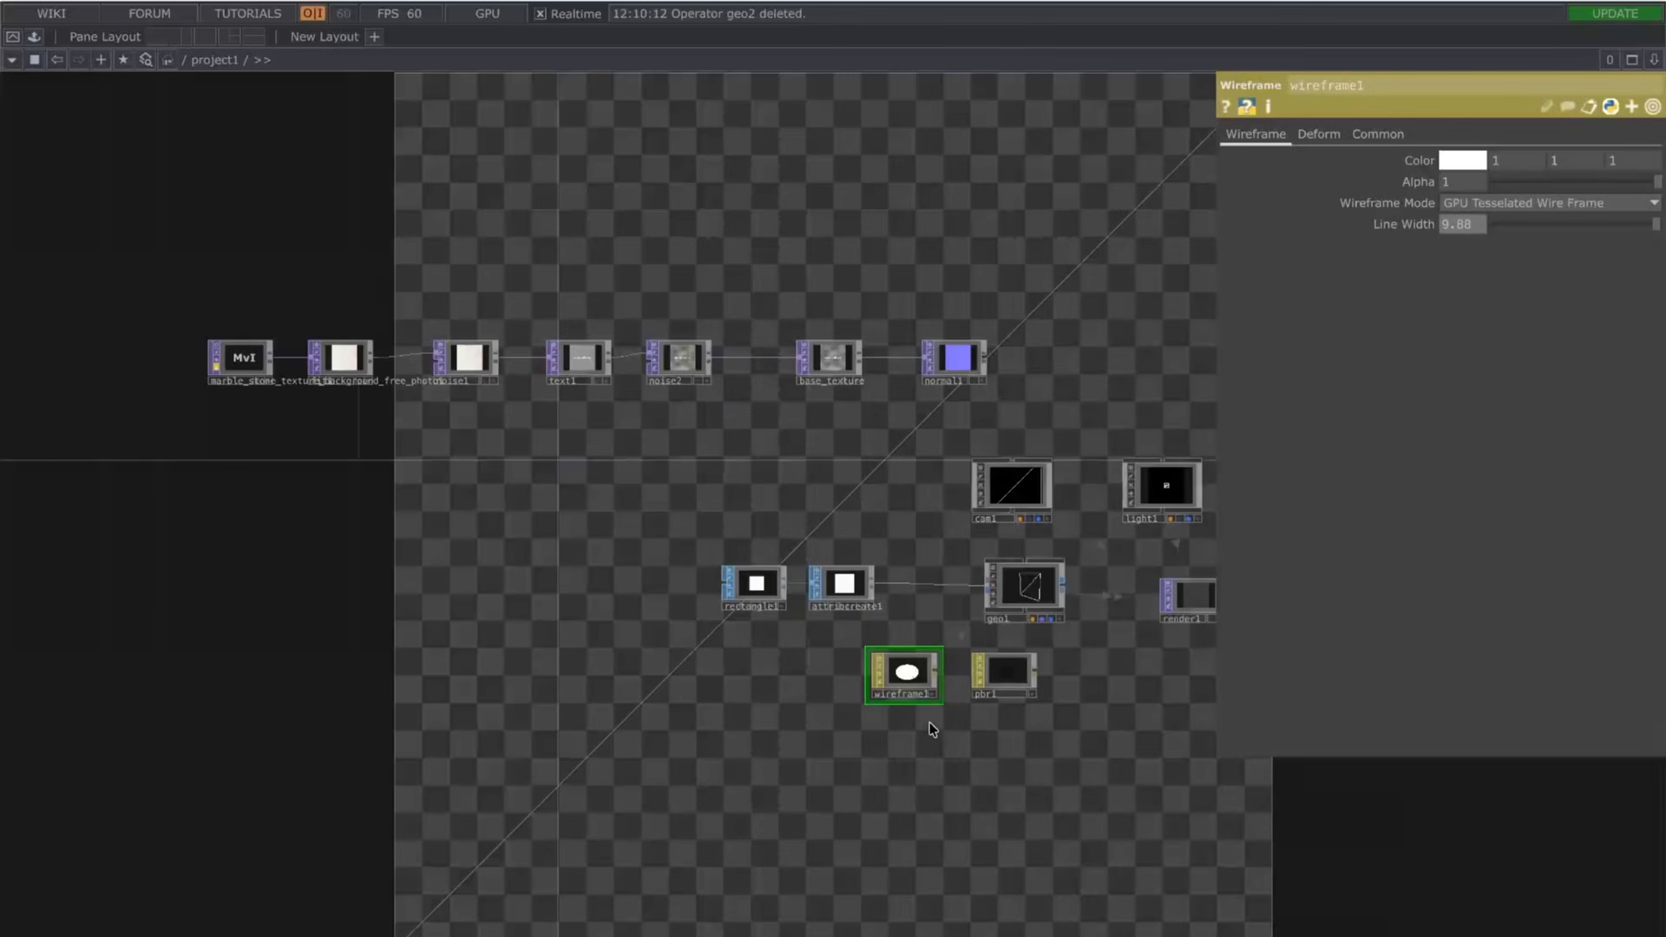
# Step: Assign the pbr1 material to geo1 in place of the wireframe material
pyautogui.scroll(3, 932, 729)
pyautogui.moveTo(900, 740); pyautogui.dragTo(654, 743)
pyautogui.scroll(-2, 654, 743)
pyautogui.click(754, 663)
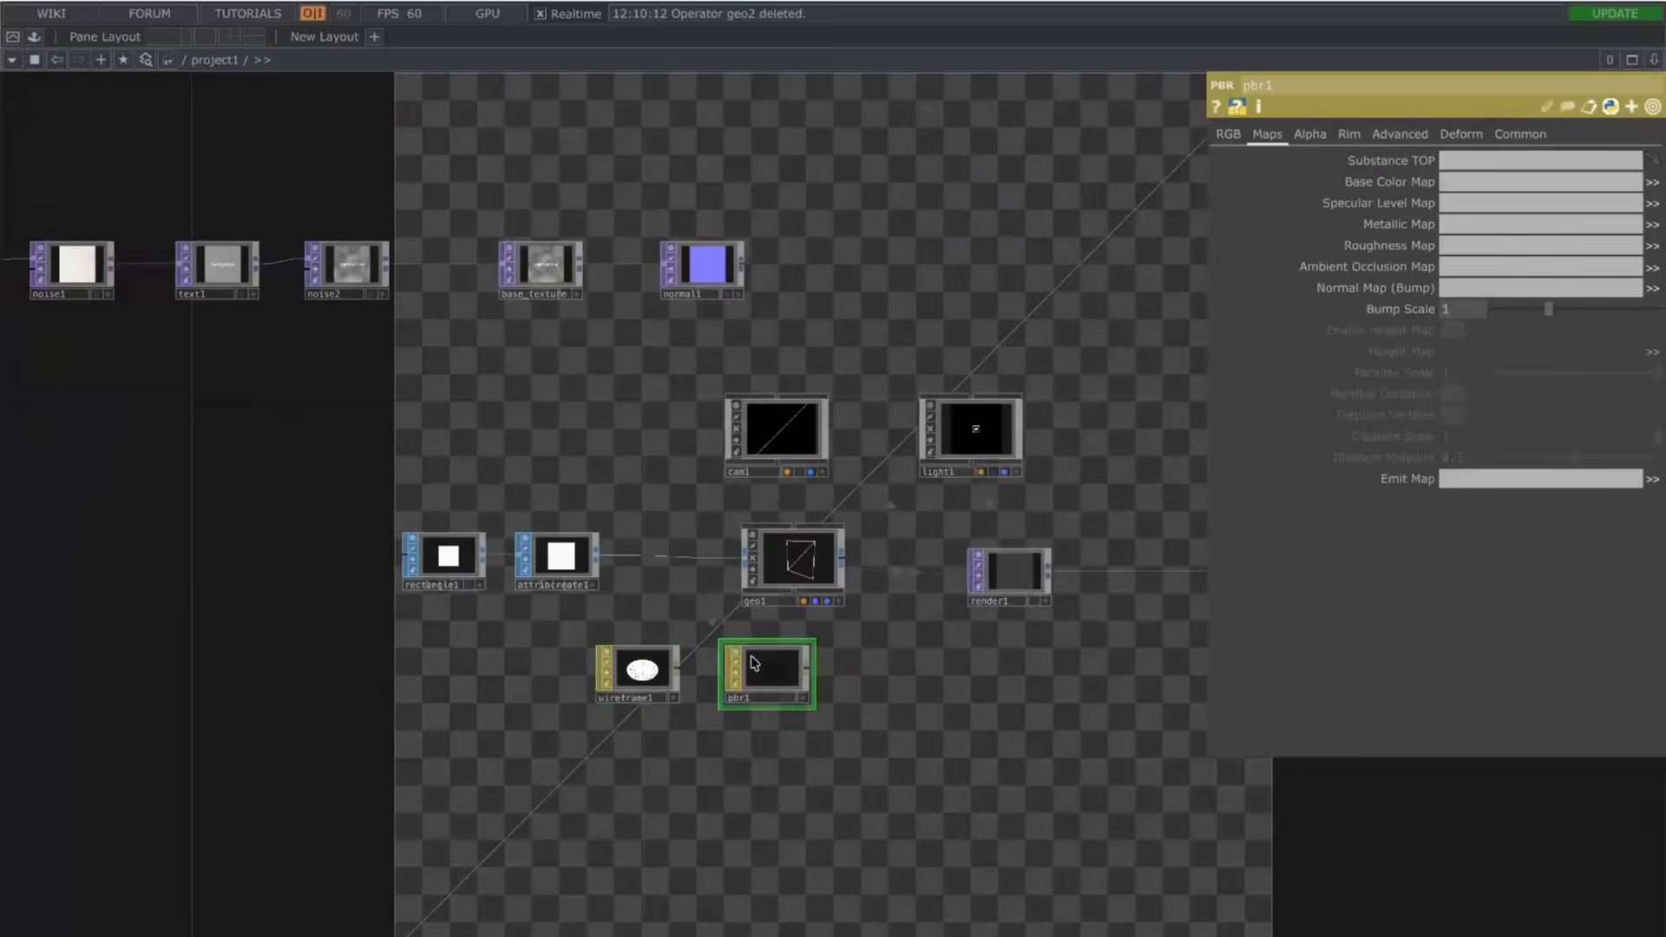
pyautogui.click(785, 556)
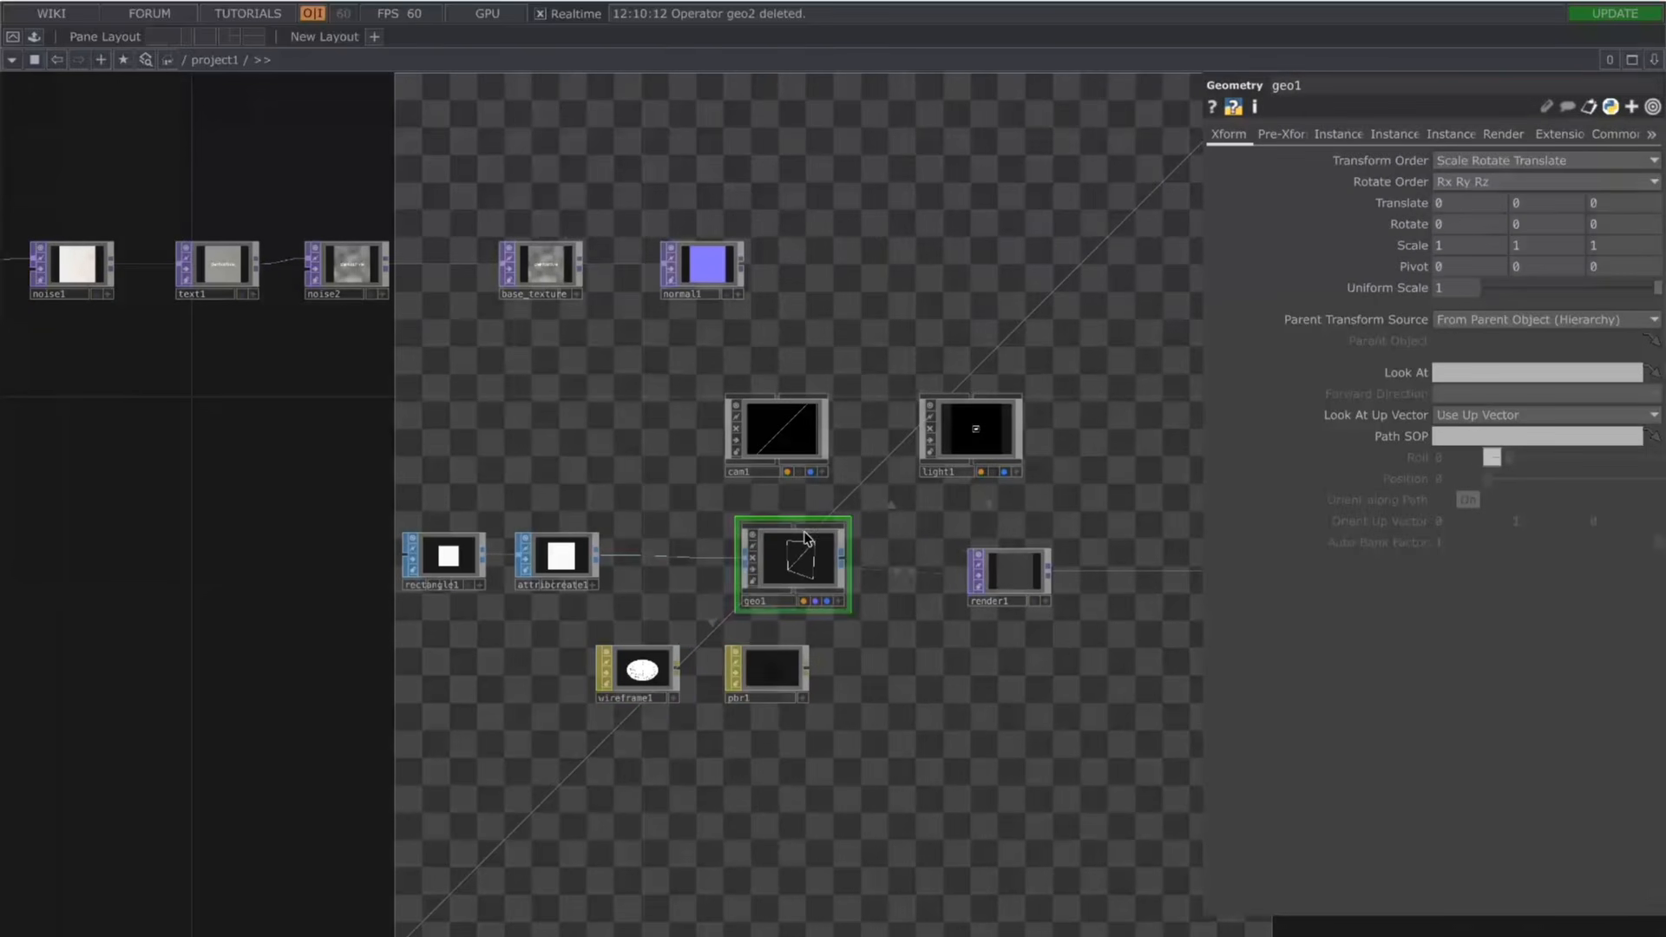
pyautogui.moveTo(762, 670); pyautogui.dragTo(793, 561)
pyautogui.click(797, 539)
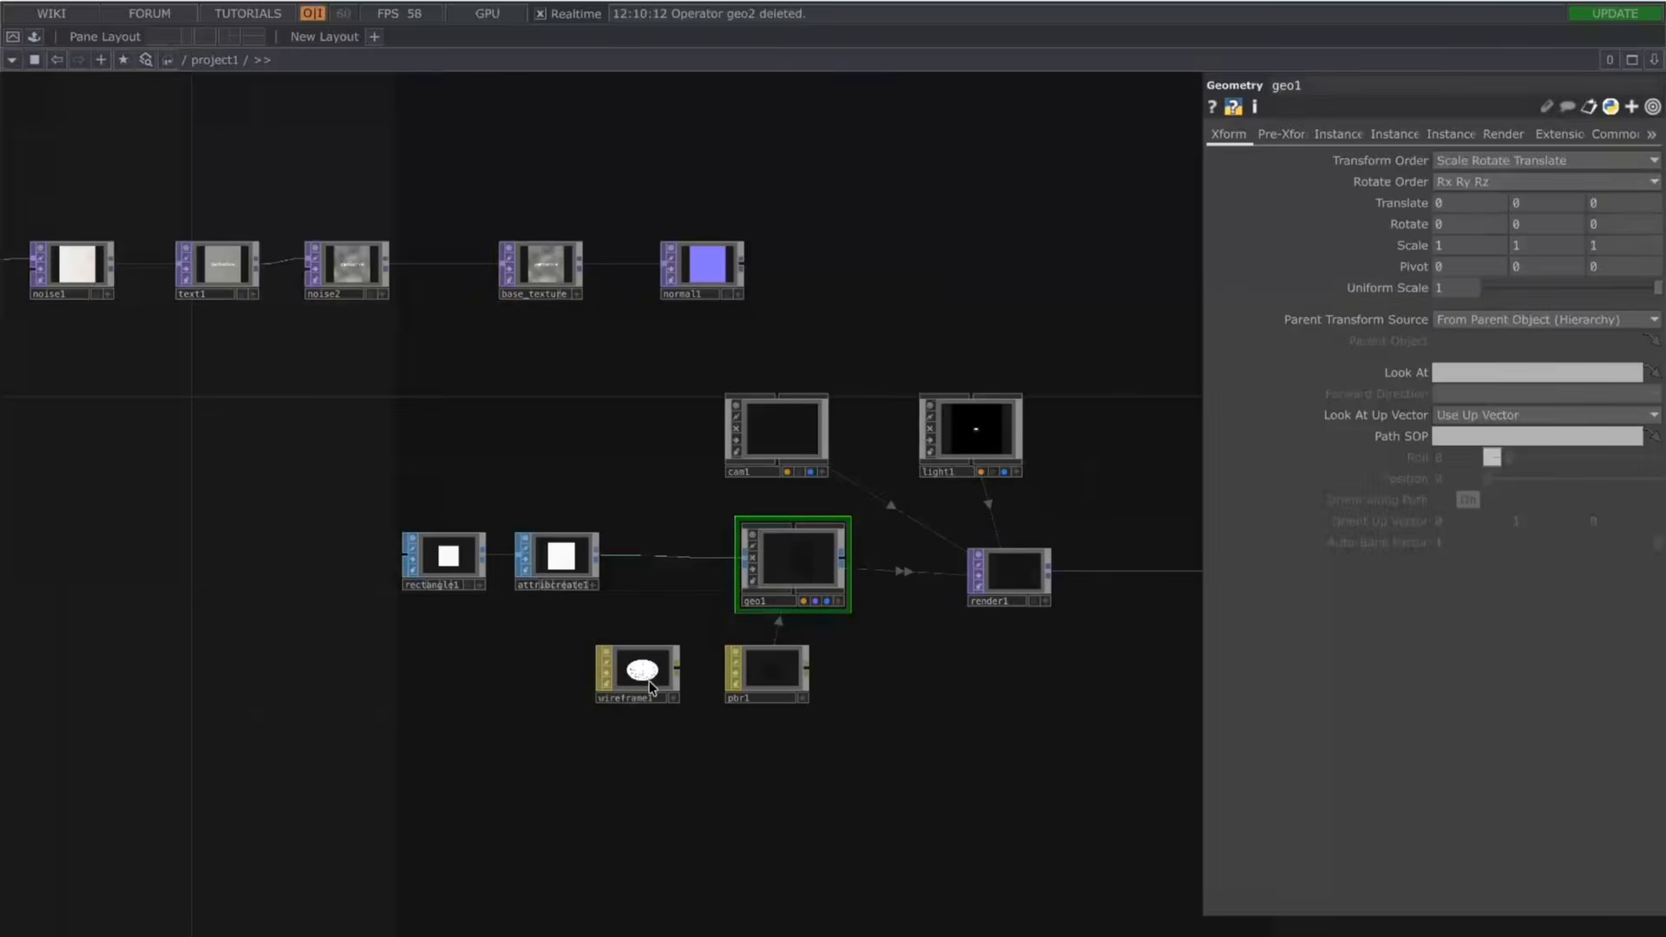
# Step: Delete the wireframe1 material from the network
pyautogui.click(651, 688)
pyautogui.scroll(4, 647, 687)
pyautogui.press('Delete')
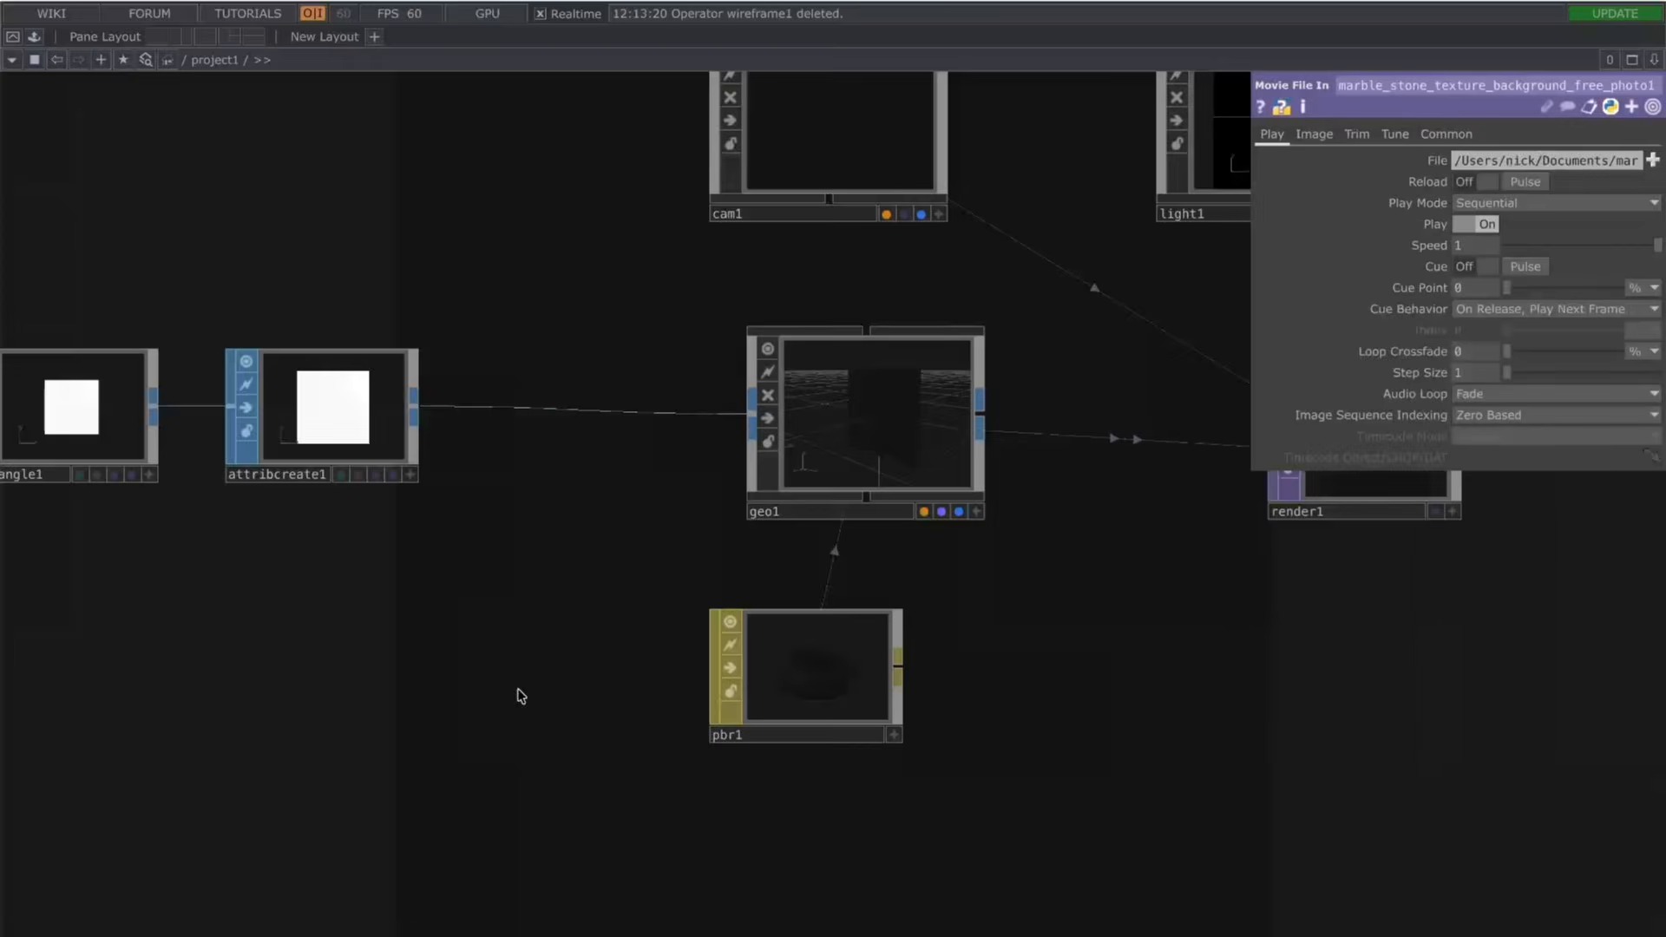
# Step: Assign normal1 as the normal map and base_texture as the base color map of the pbr1 material
pyautogui.scroll(3, 851, 658)
pyautogui.click(857, 661)
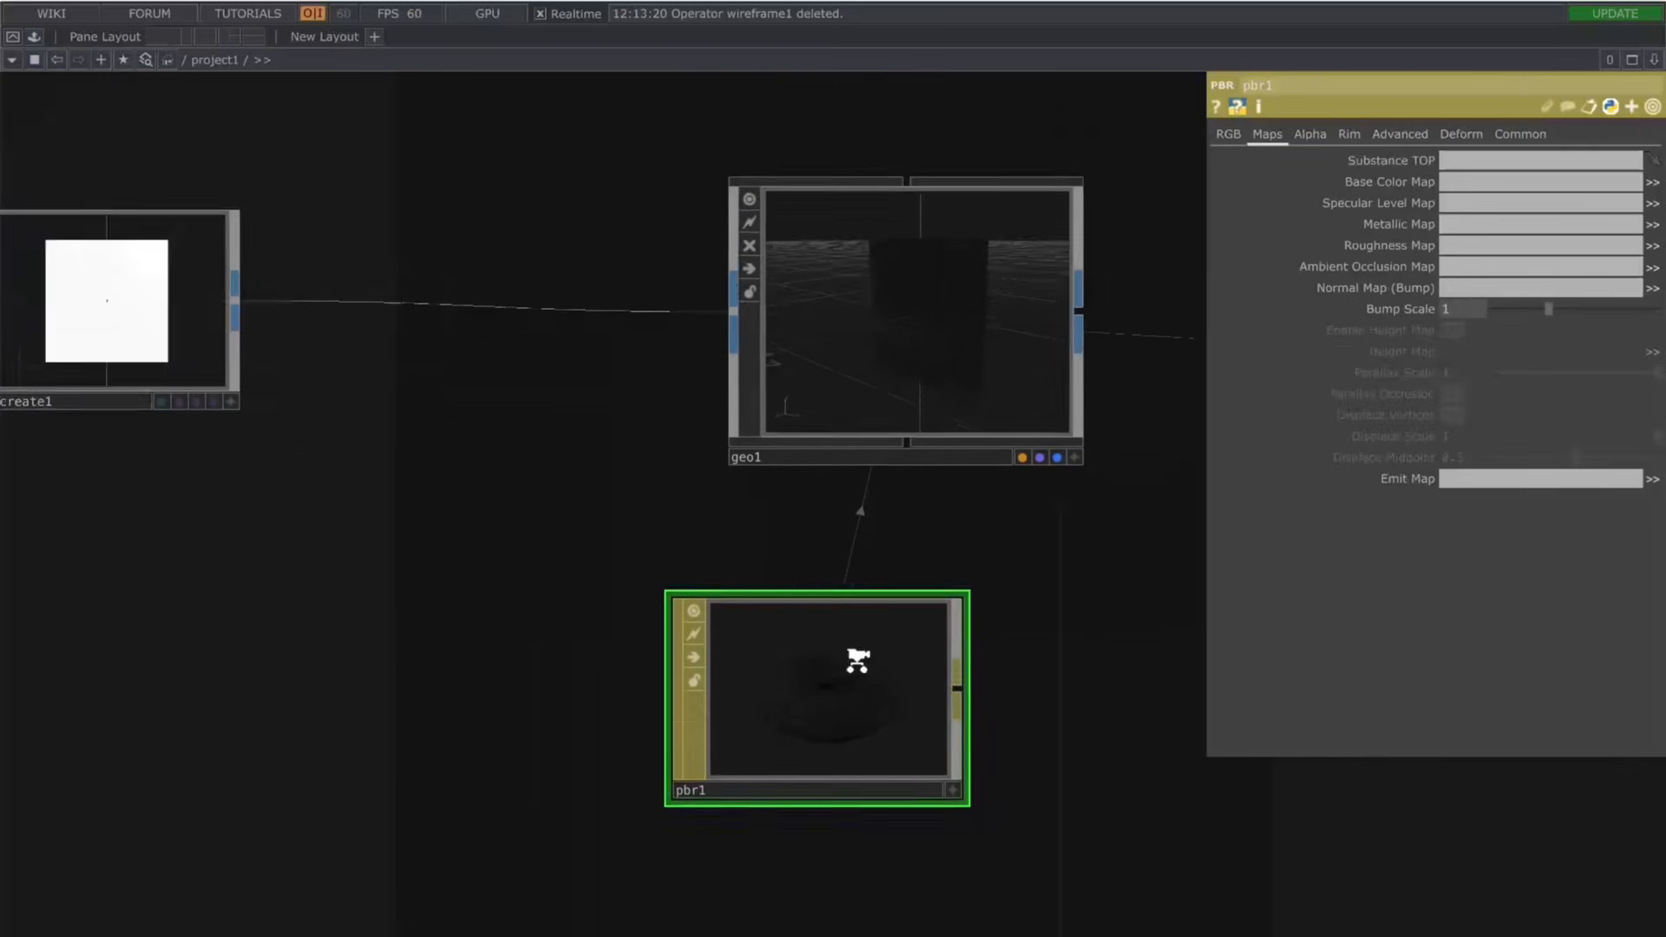
pyautogui.scroll(-6, 858, 661)
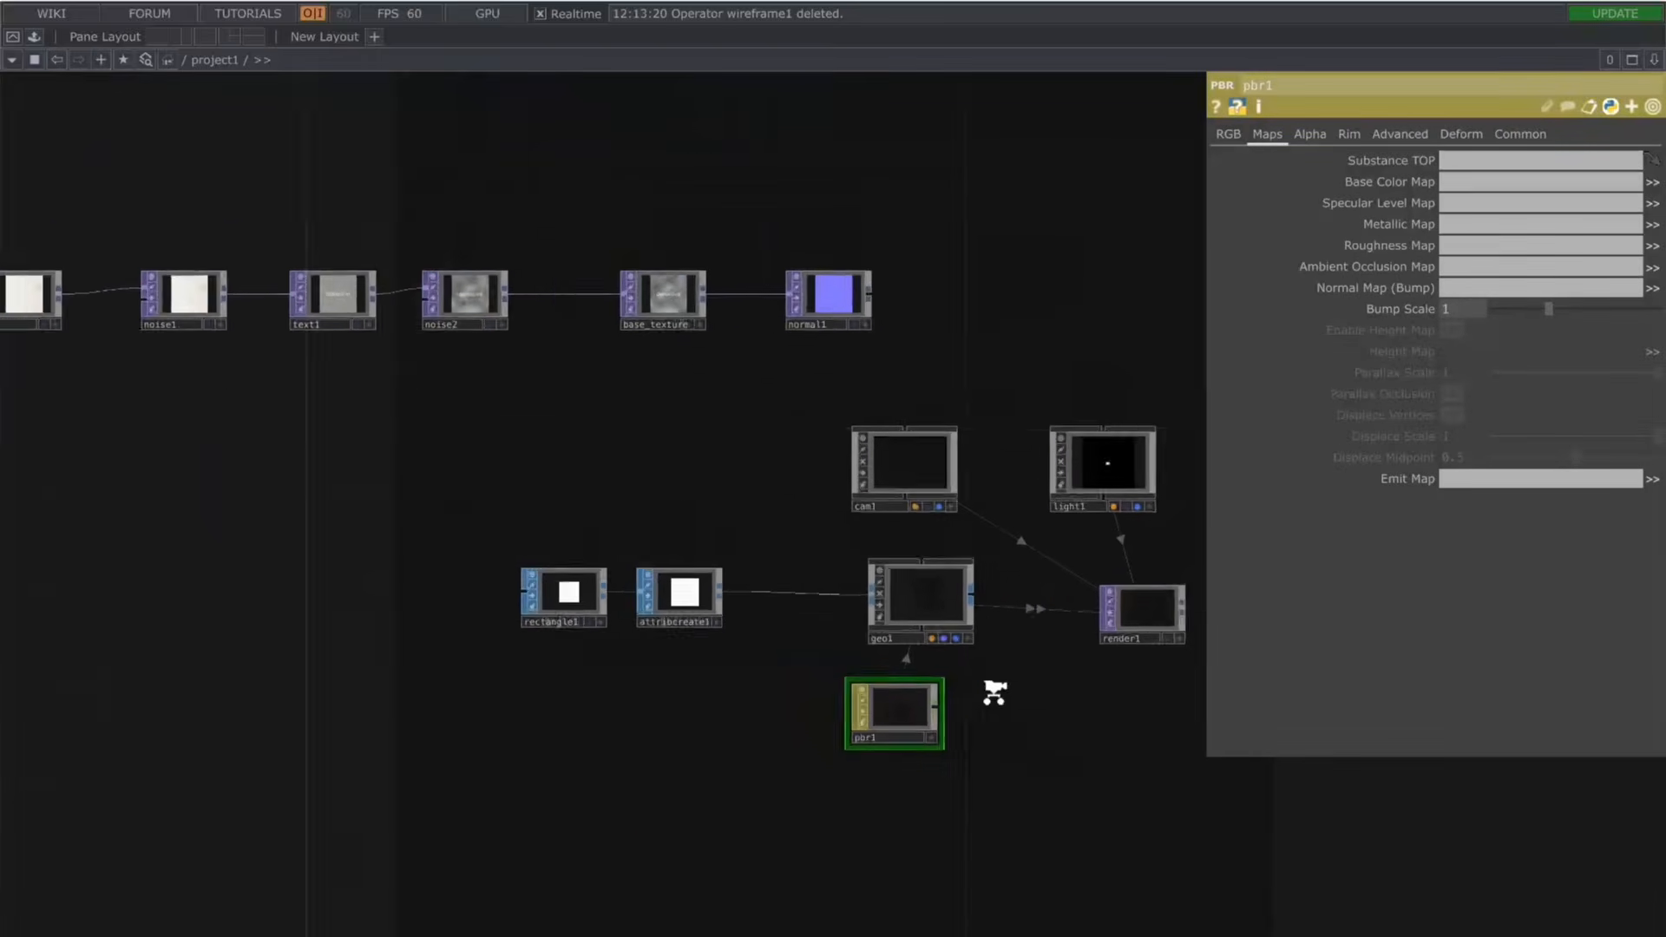
pyautogui.scroll(-2, 994, 692)
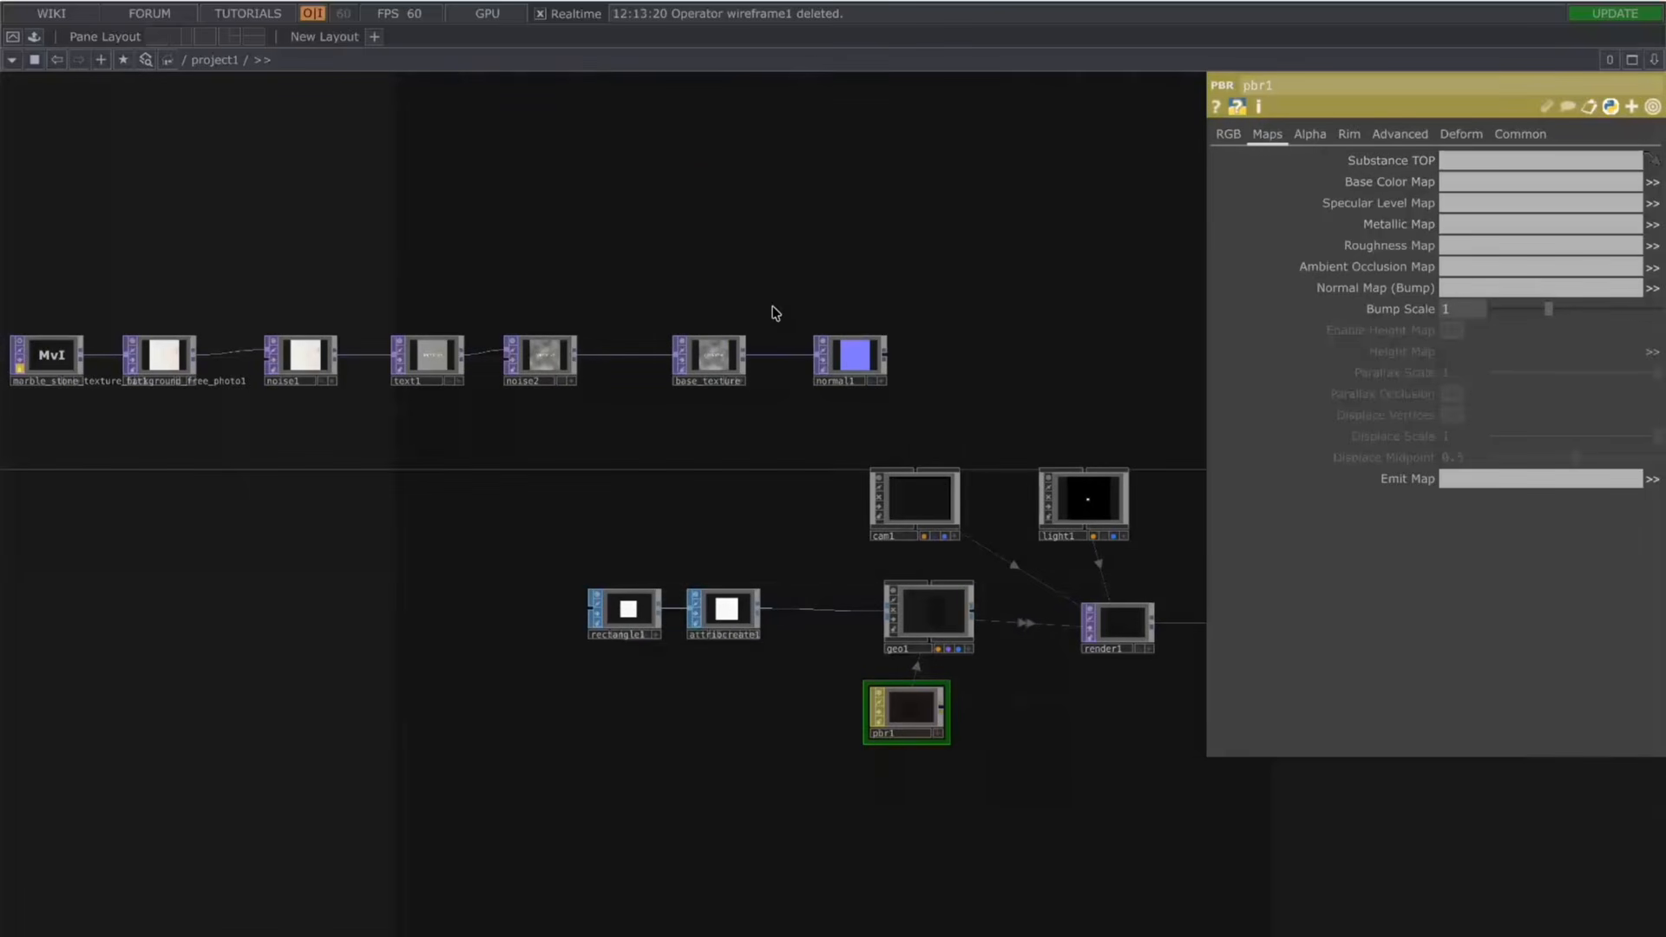
pyautogui.scroll(3, 773, 308)
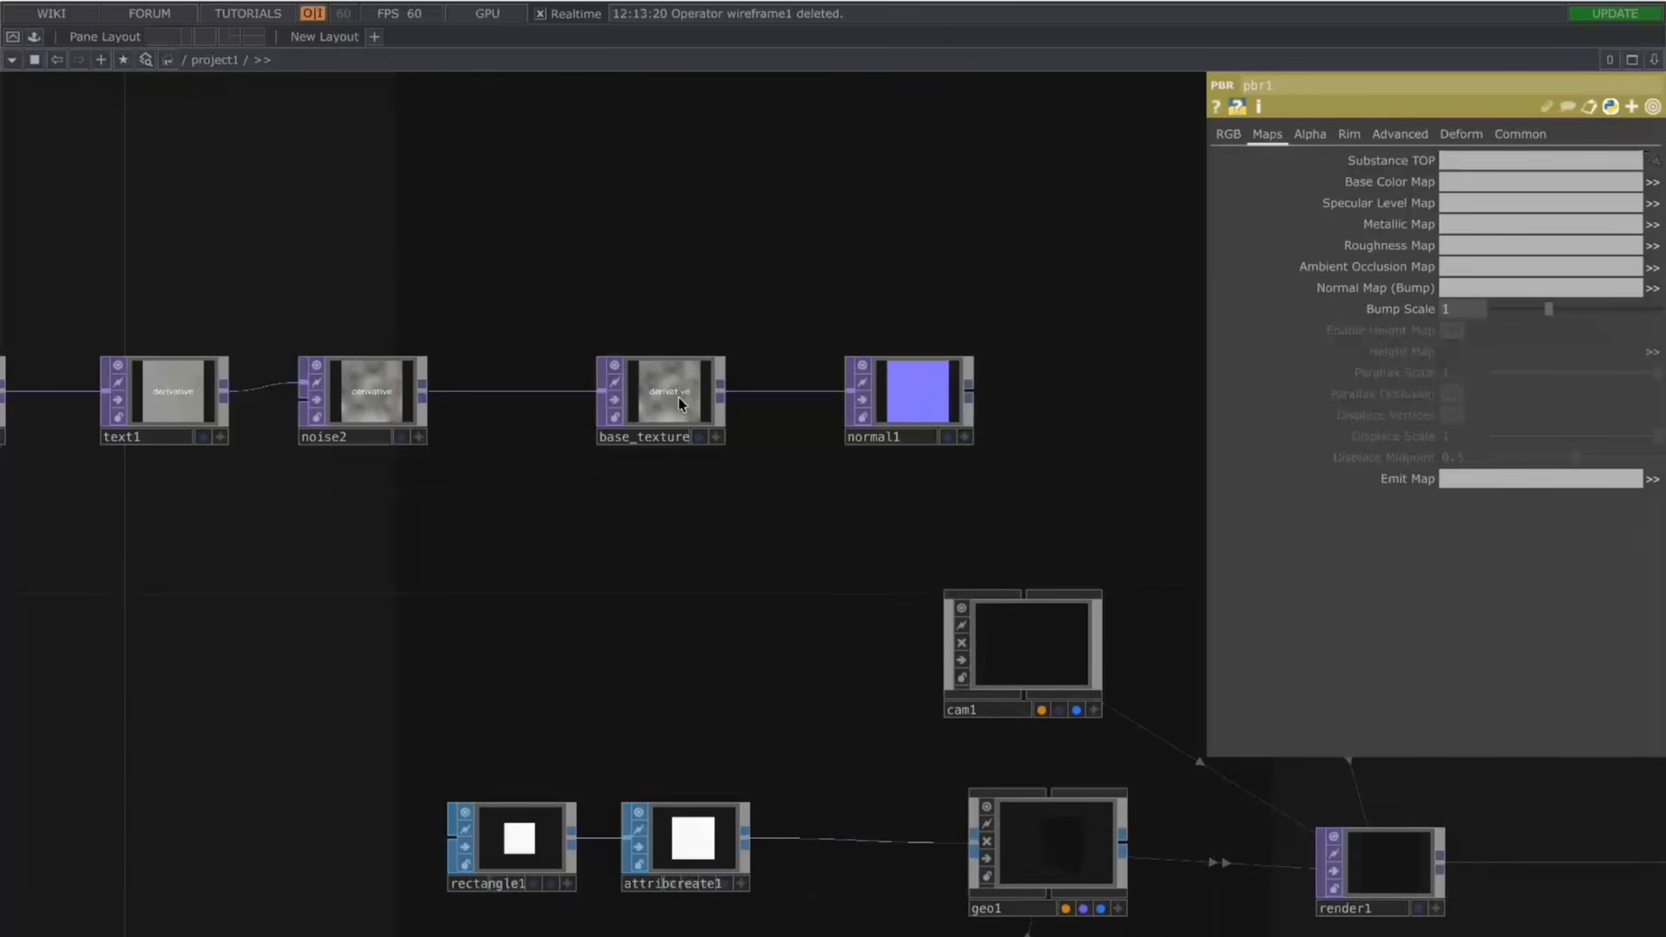
pyautogui.moveTo(943, 391); pyautogui.dragTo(1475, 287)
pyautogui.moveTo(680, 401); pyautogui.dragTo(1501, 181)
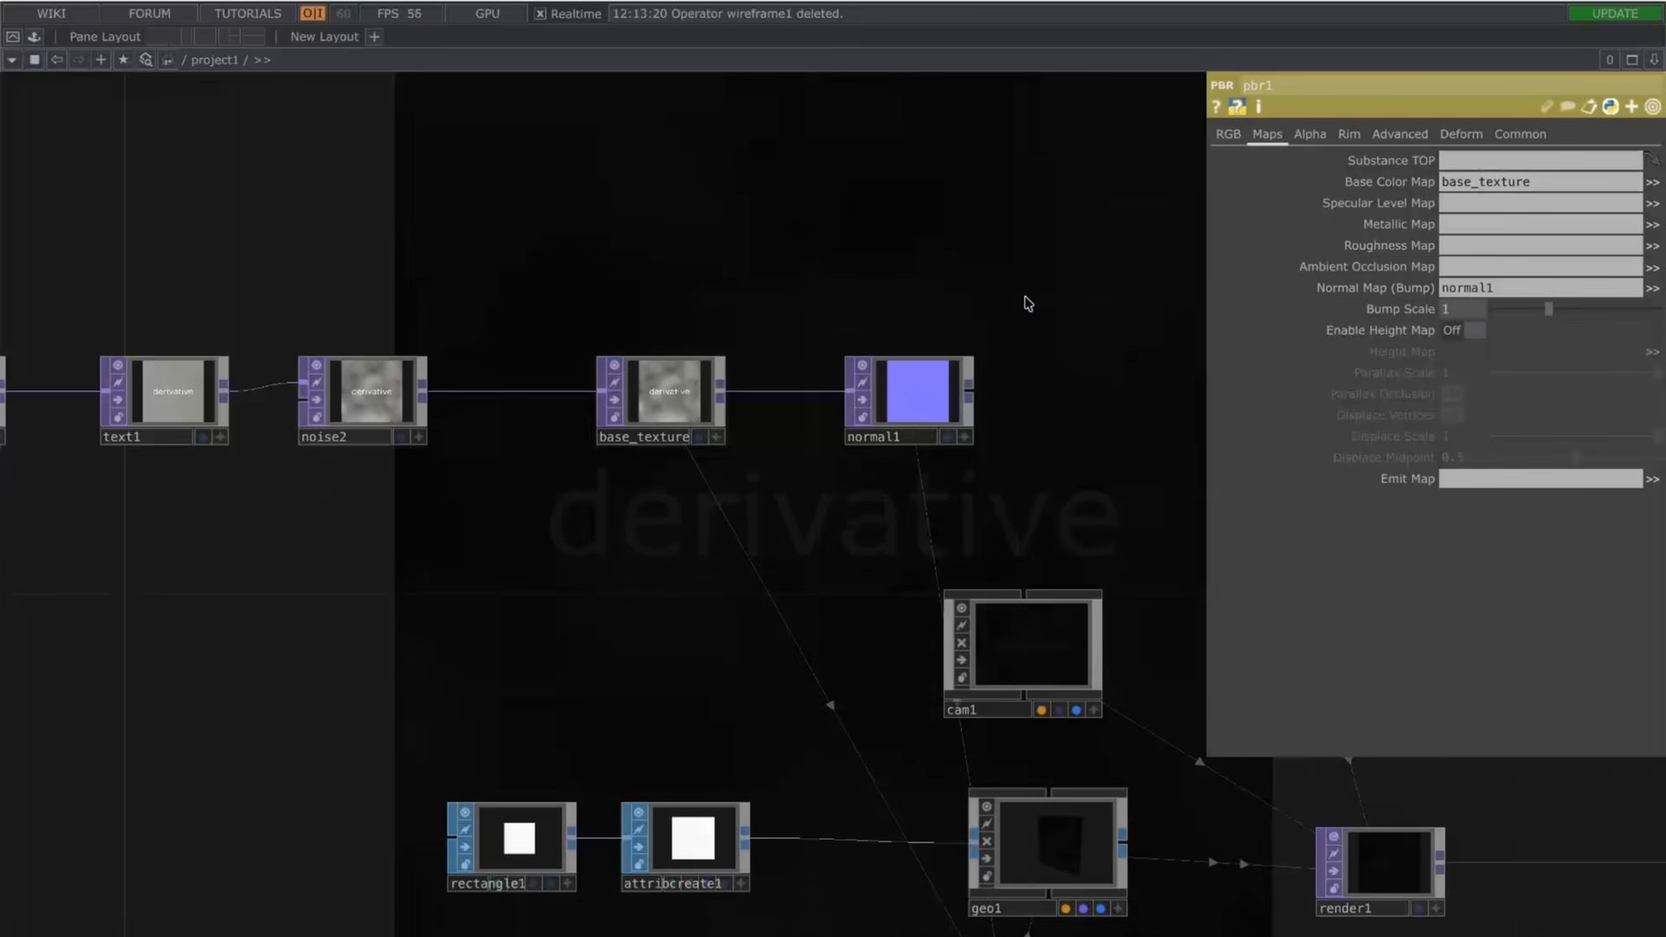
# Step: Enable the height map and vertex displacement on the pbr1 material
pyautogui.click(1475, 332)
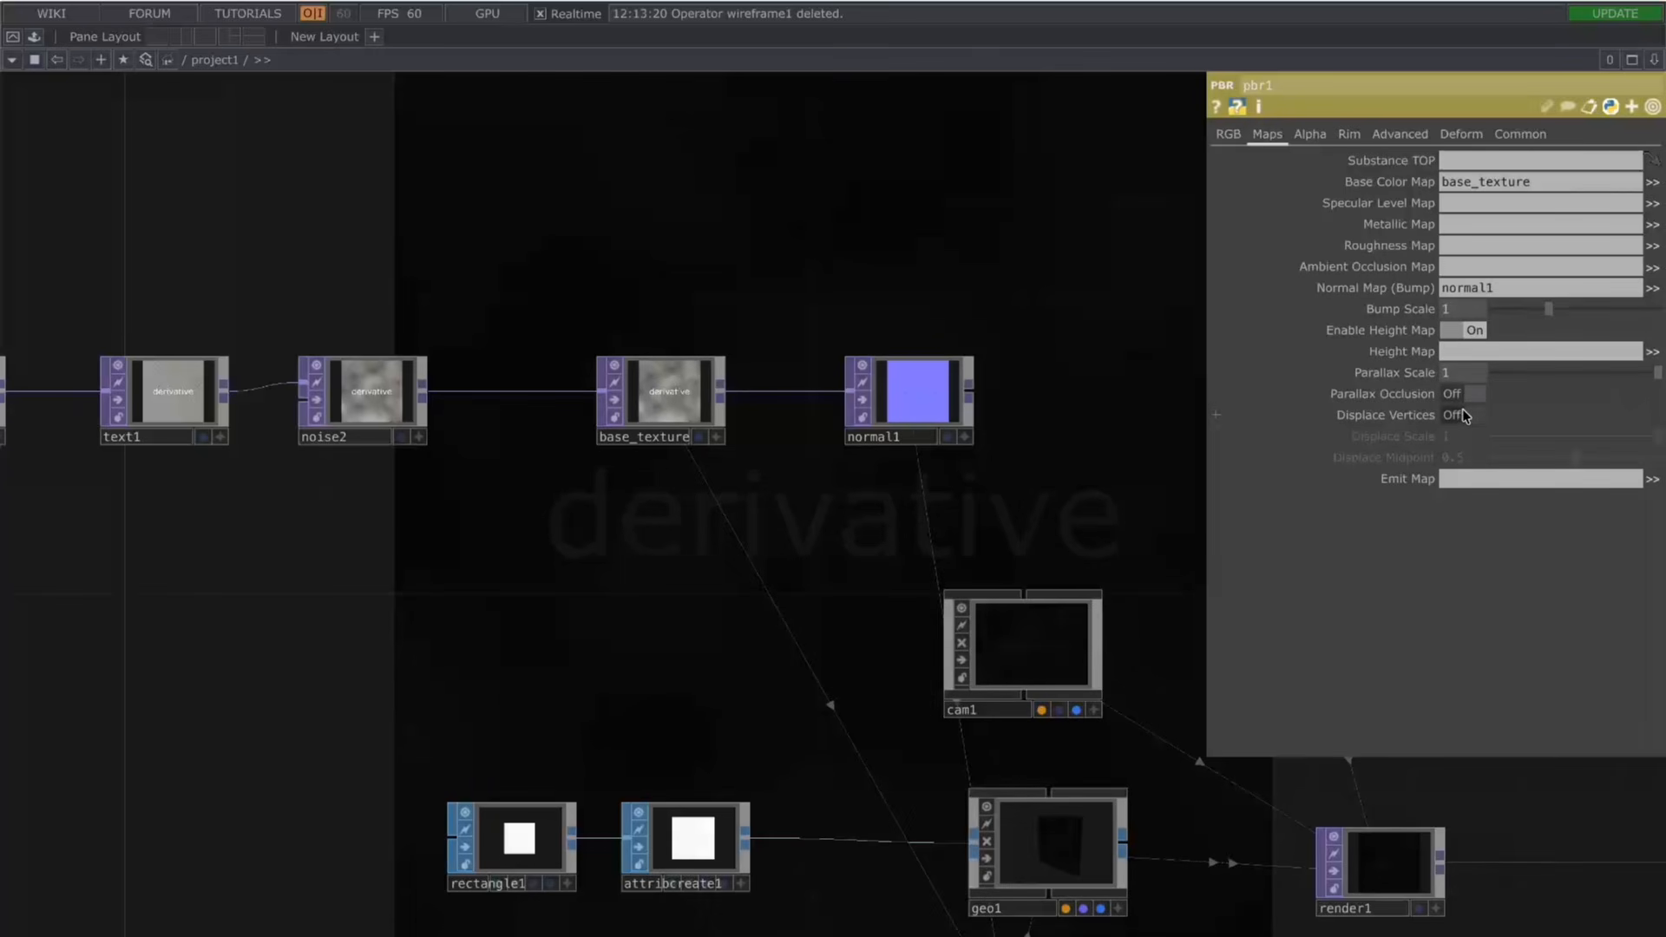
pyautogui.click(1472, 416)
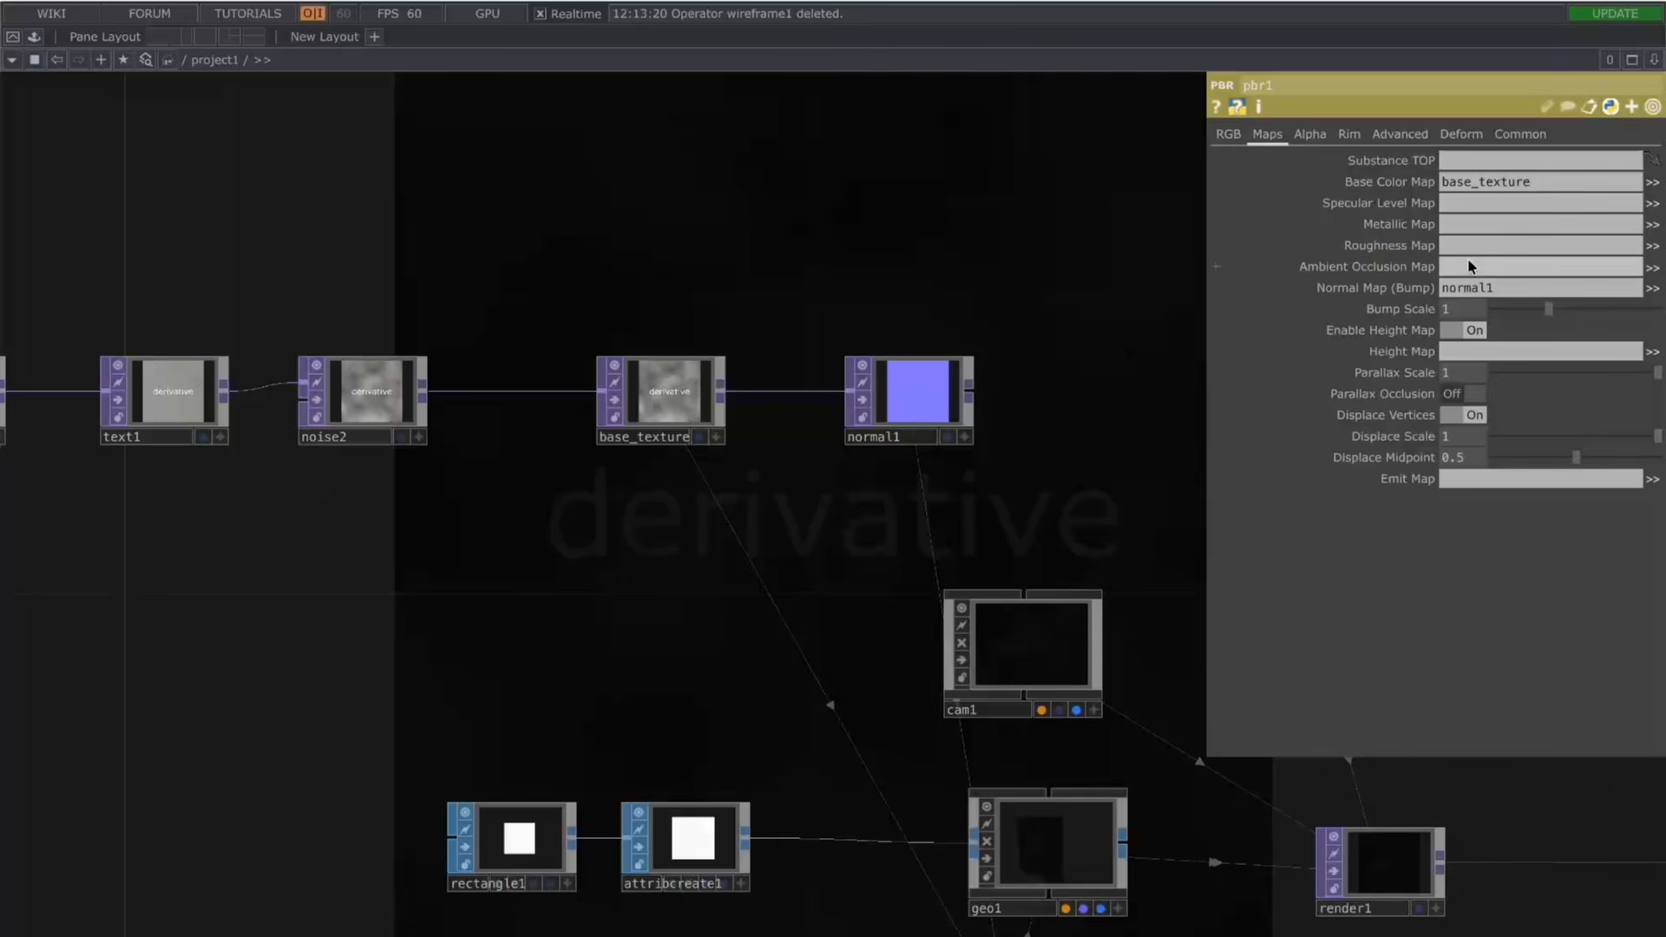
pyautogui.scroll(-1, 1094, 405)
pyautogui.scroll(-1, 1032, 401)
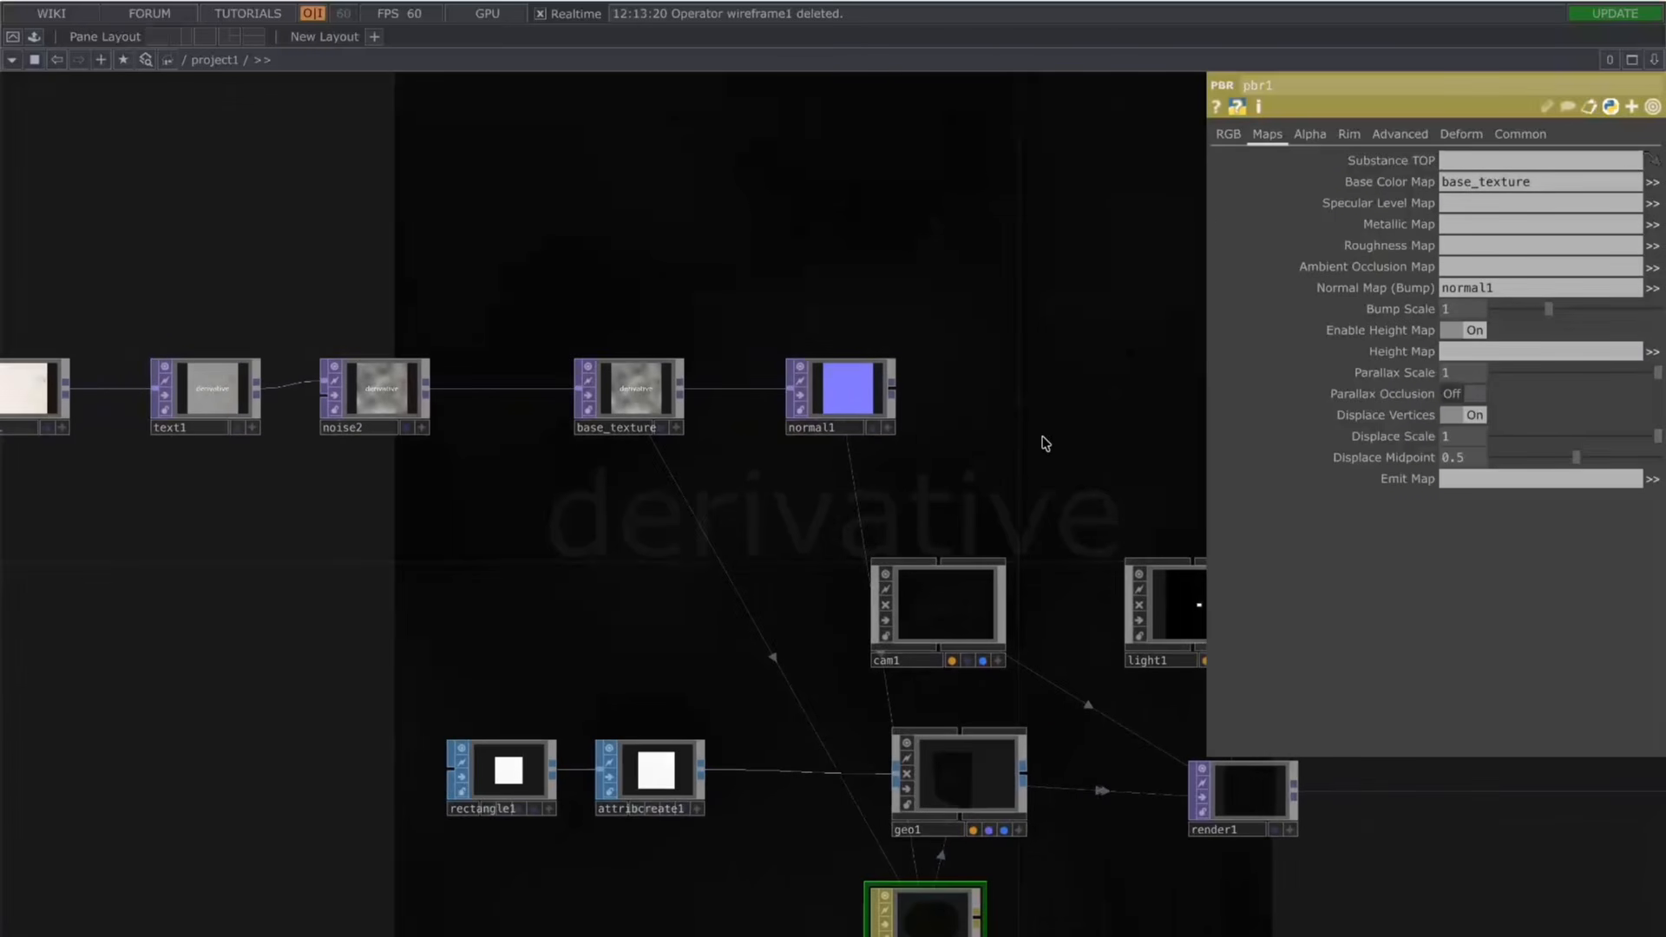
pyautogui.moveTo(1043, 421); pyautogui.dragTo(987, 496)
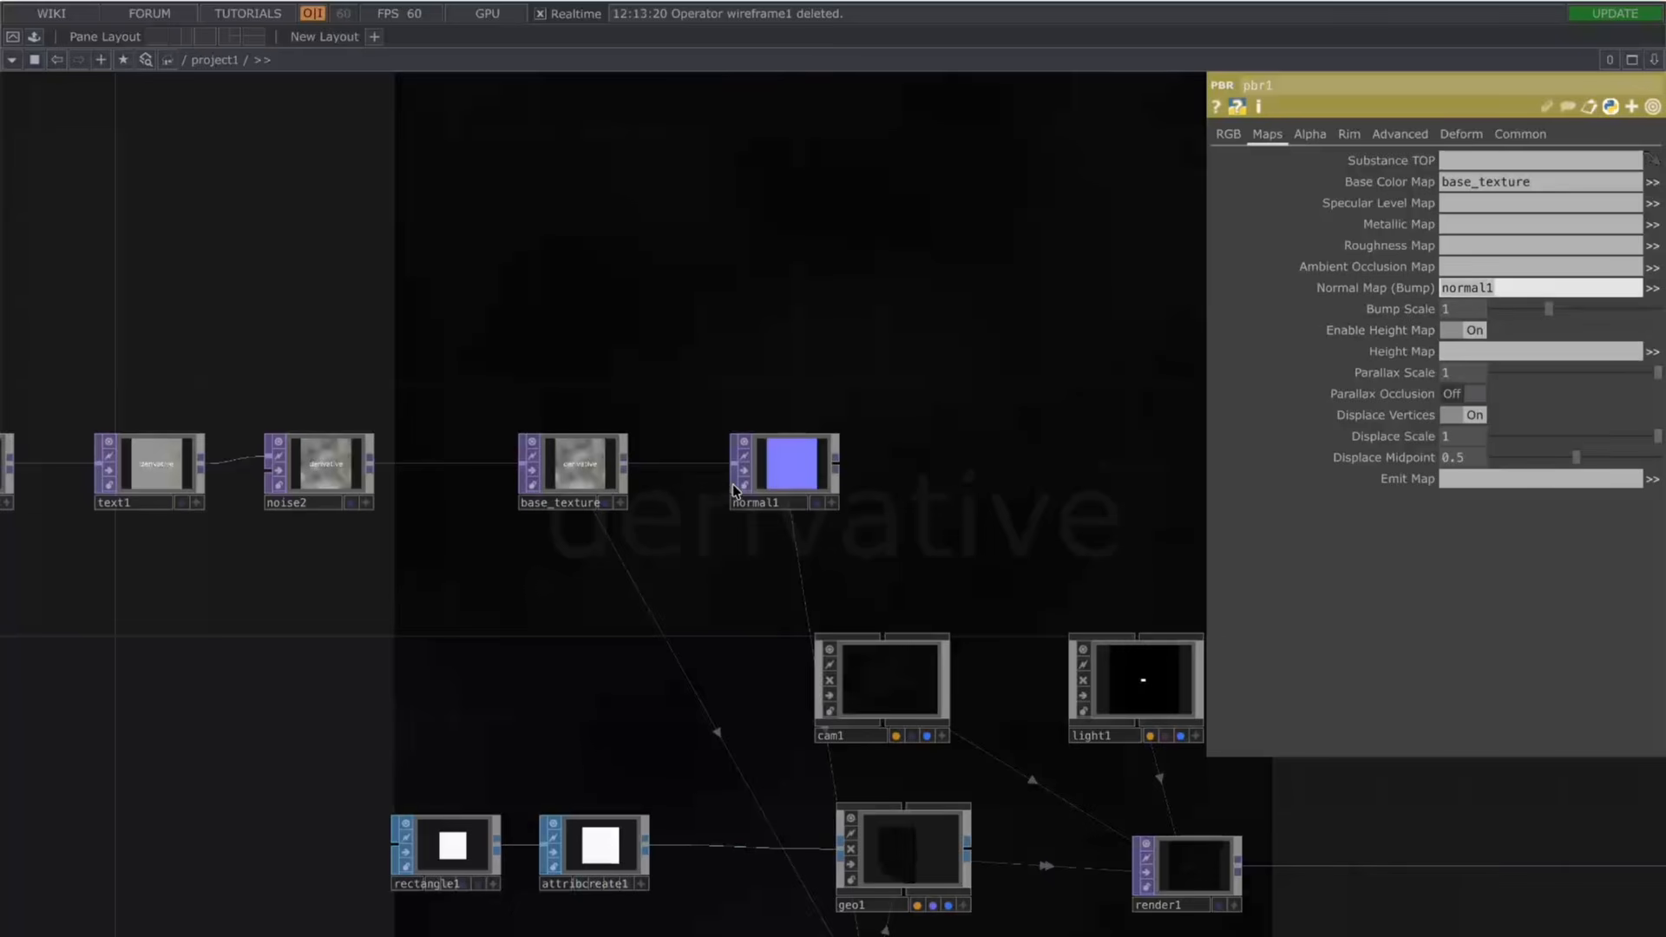
# Step: Examine the normal1 texture up close around the lettering, along with its normal map parameters
pyautogui.scroll(10, 855, 404)
pyautogui.click(862, 464)
pyautogui.scroll(5, 860, 474)
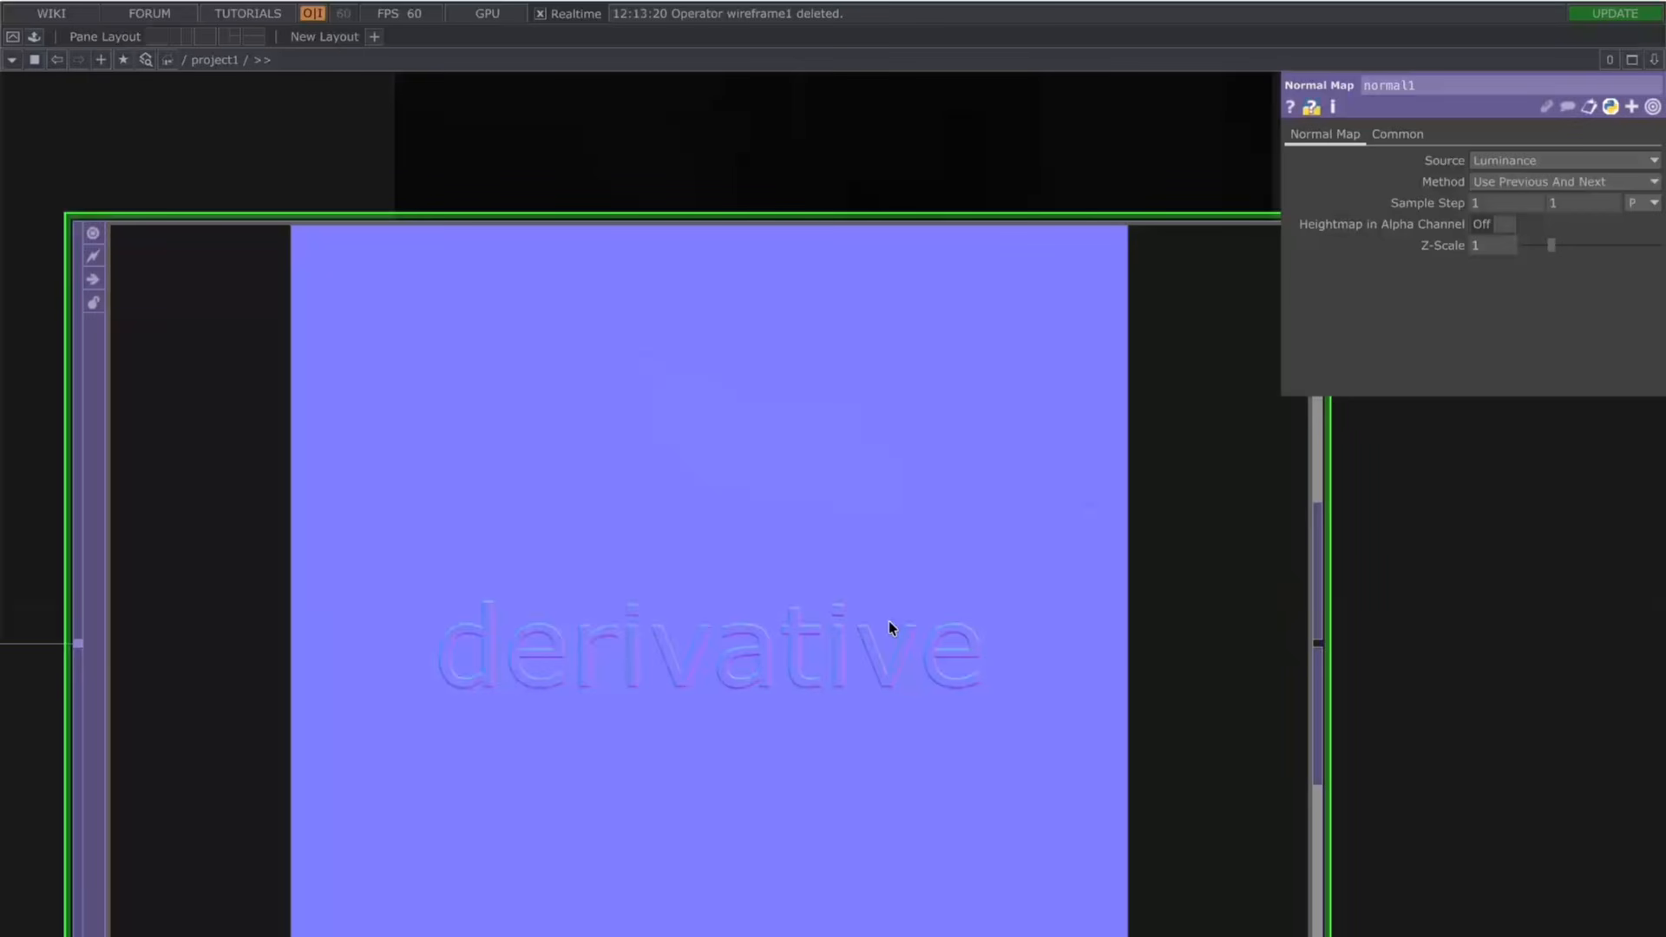
pyautogui.scroll(-10, 888, 622)
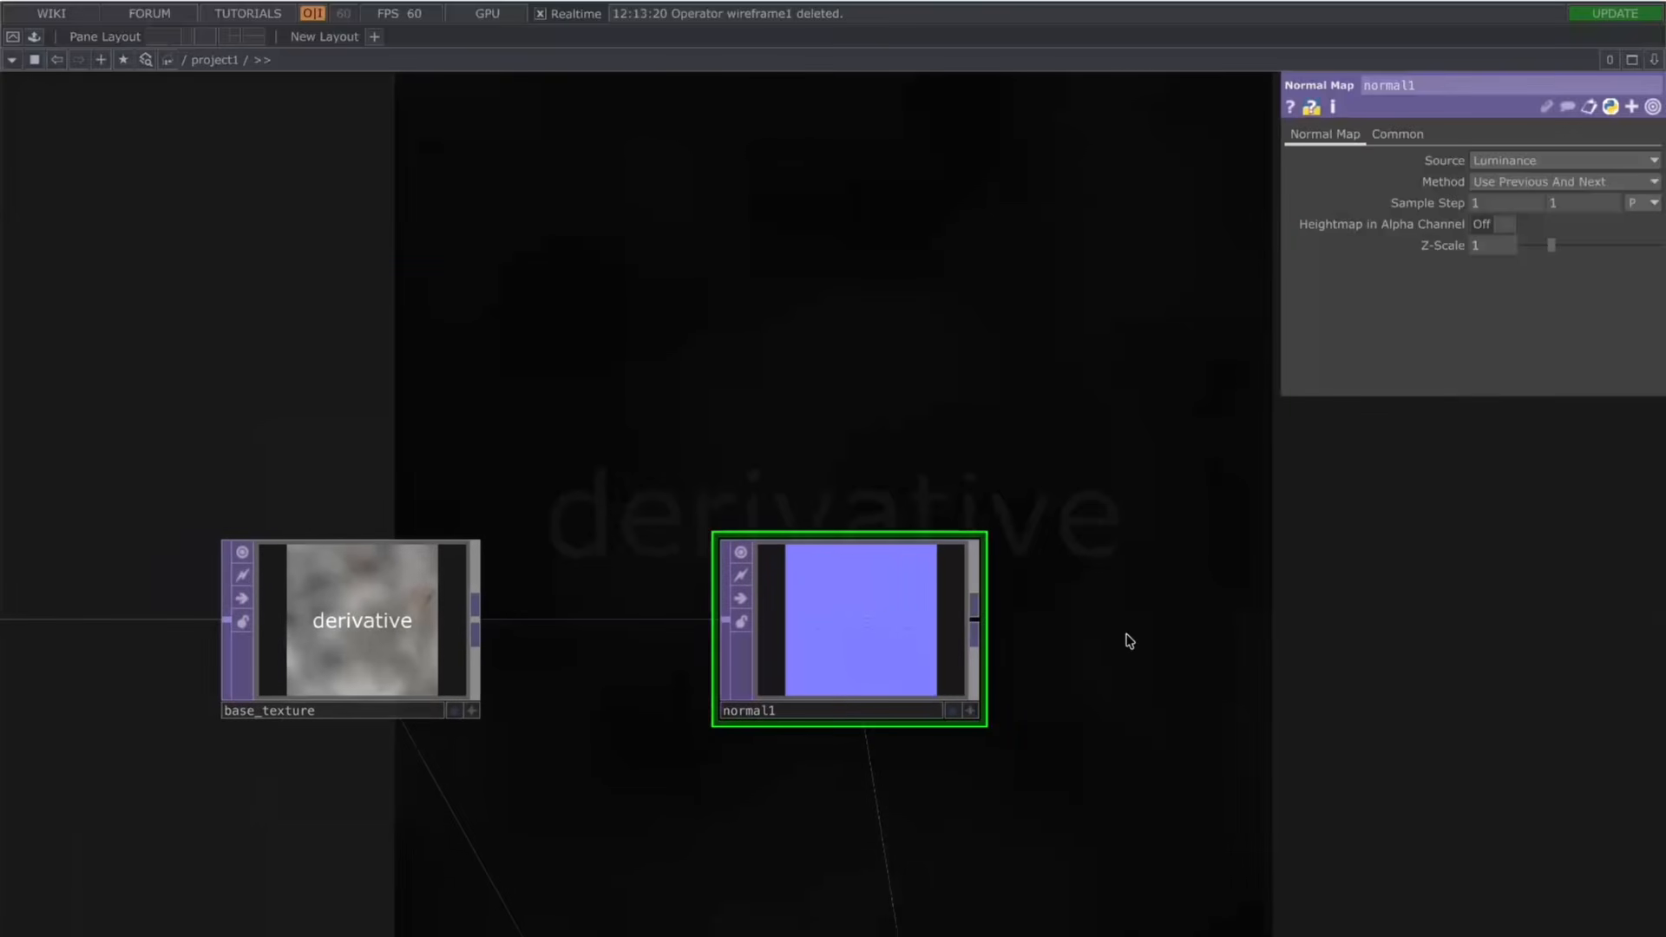
pyautogui.scroll(-3, 1129, 640)
pyautogui.press('Tab')
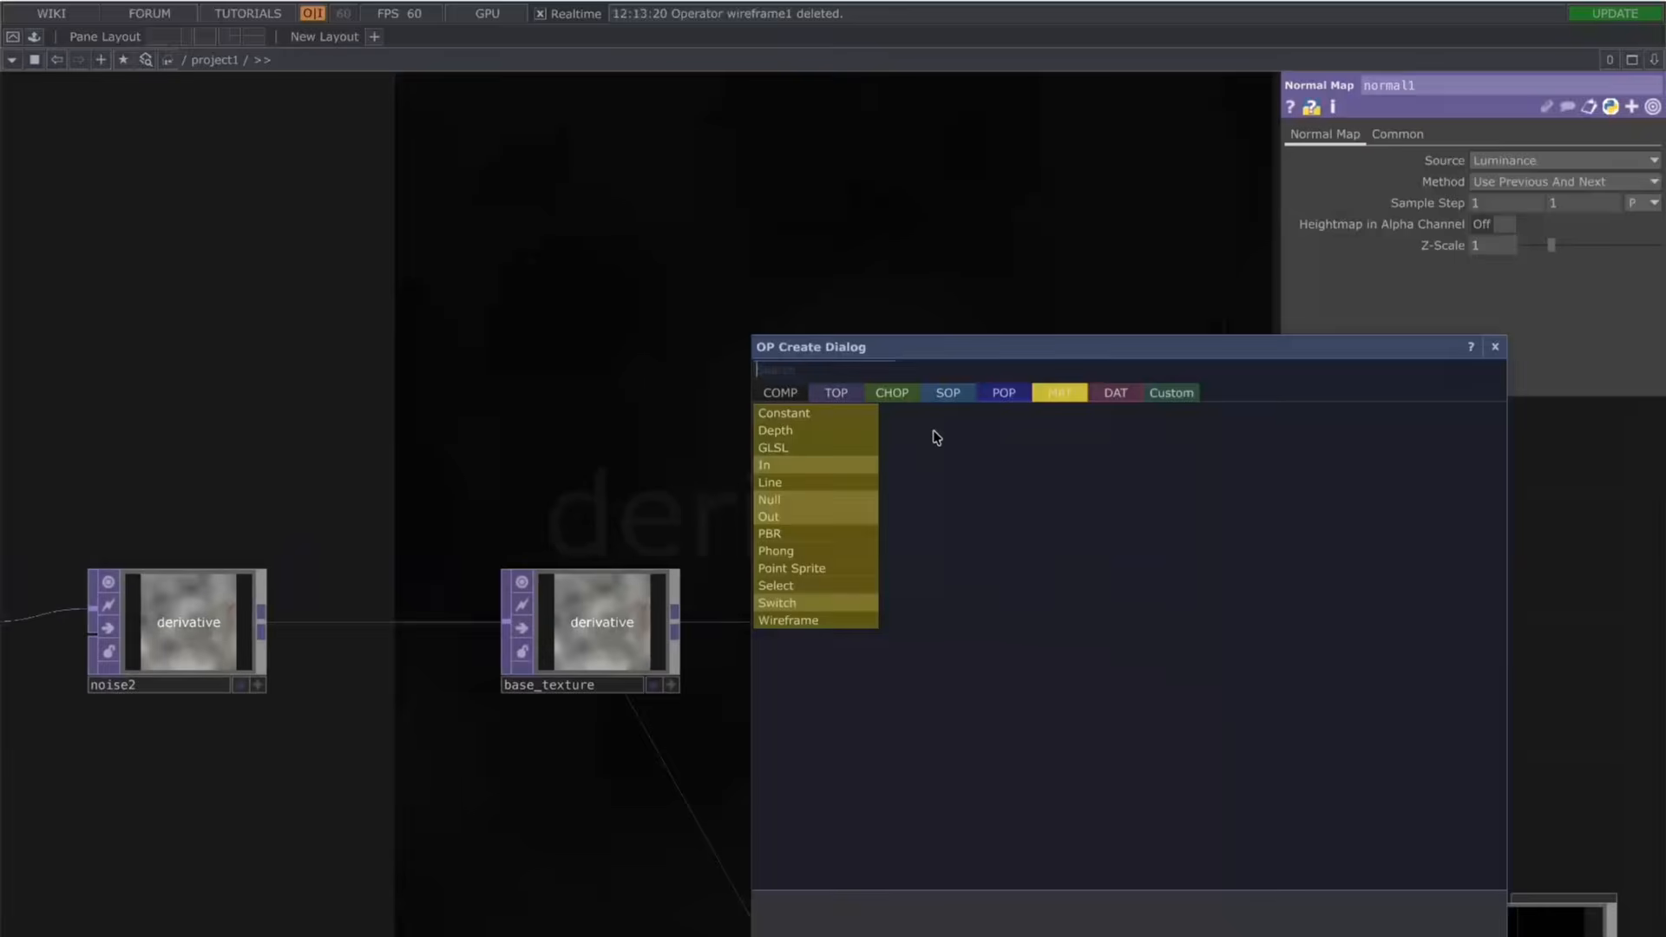
pyautogui.press('Escape')
pyautogui.scroll(-8, 1153, 364)
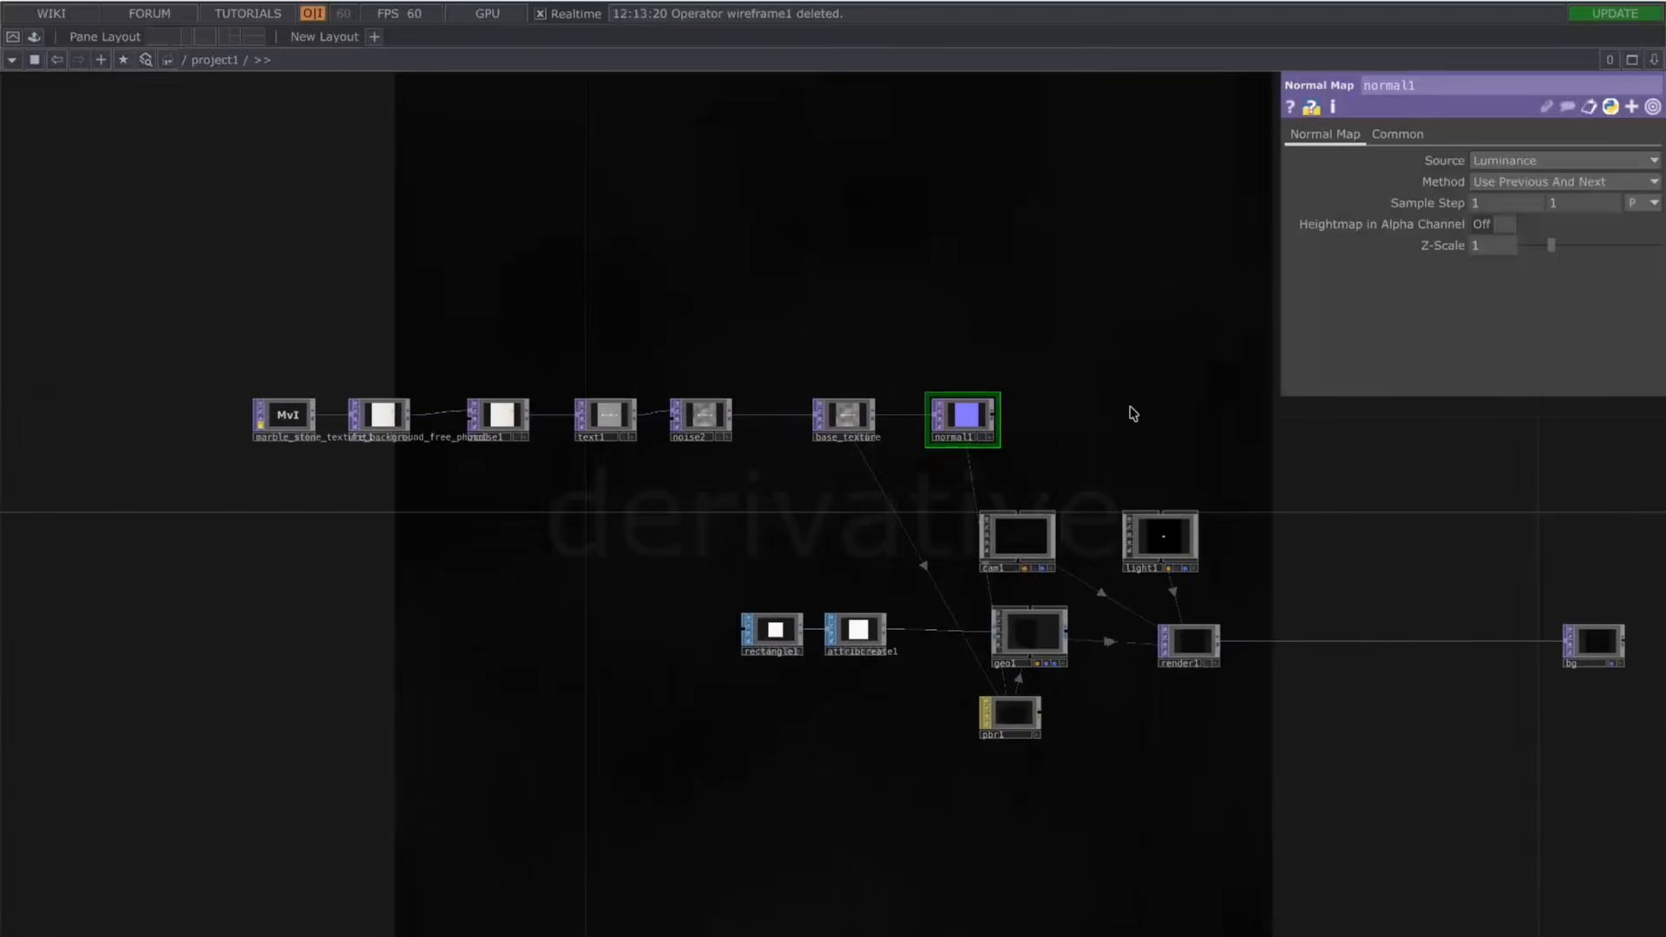
pyautogui.scroll(3, 1130, 413)
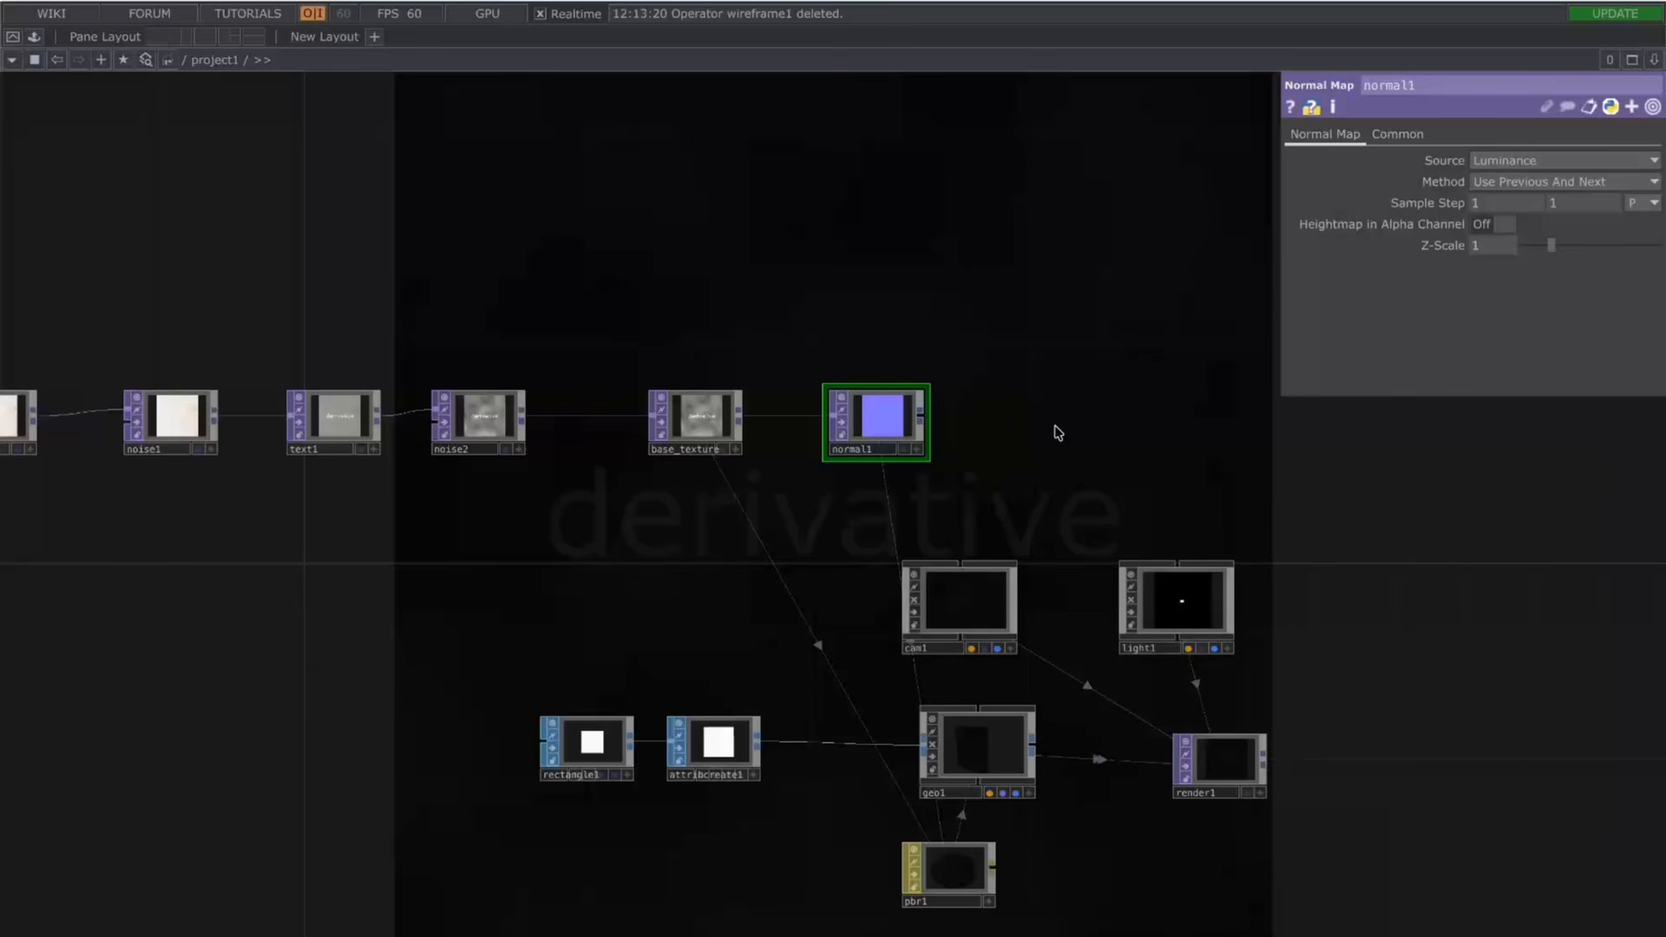
pyautogui.press('super+Tab')
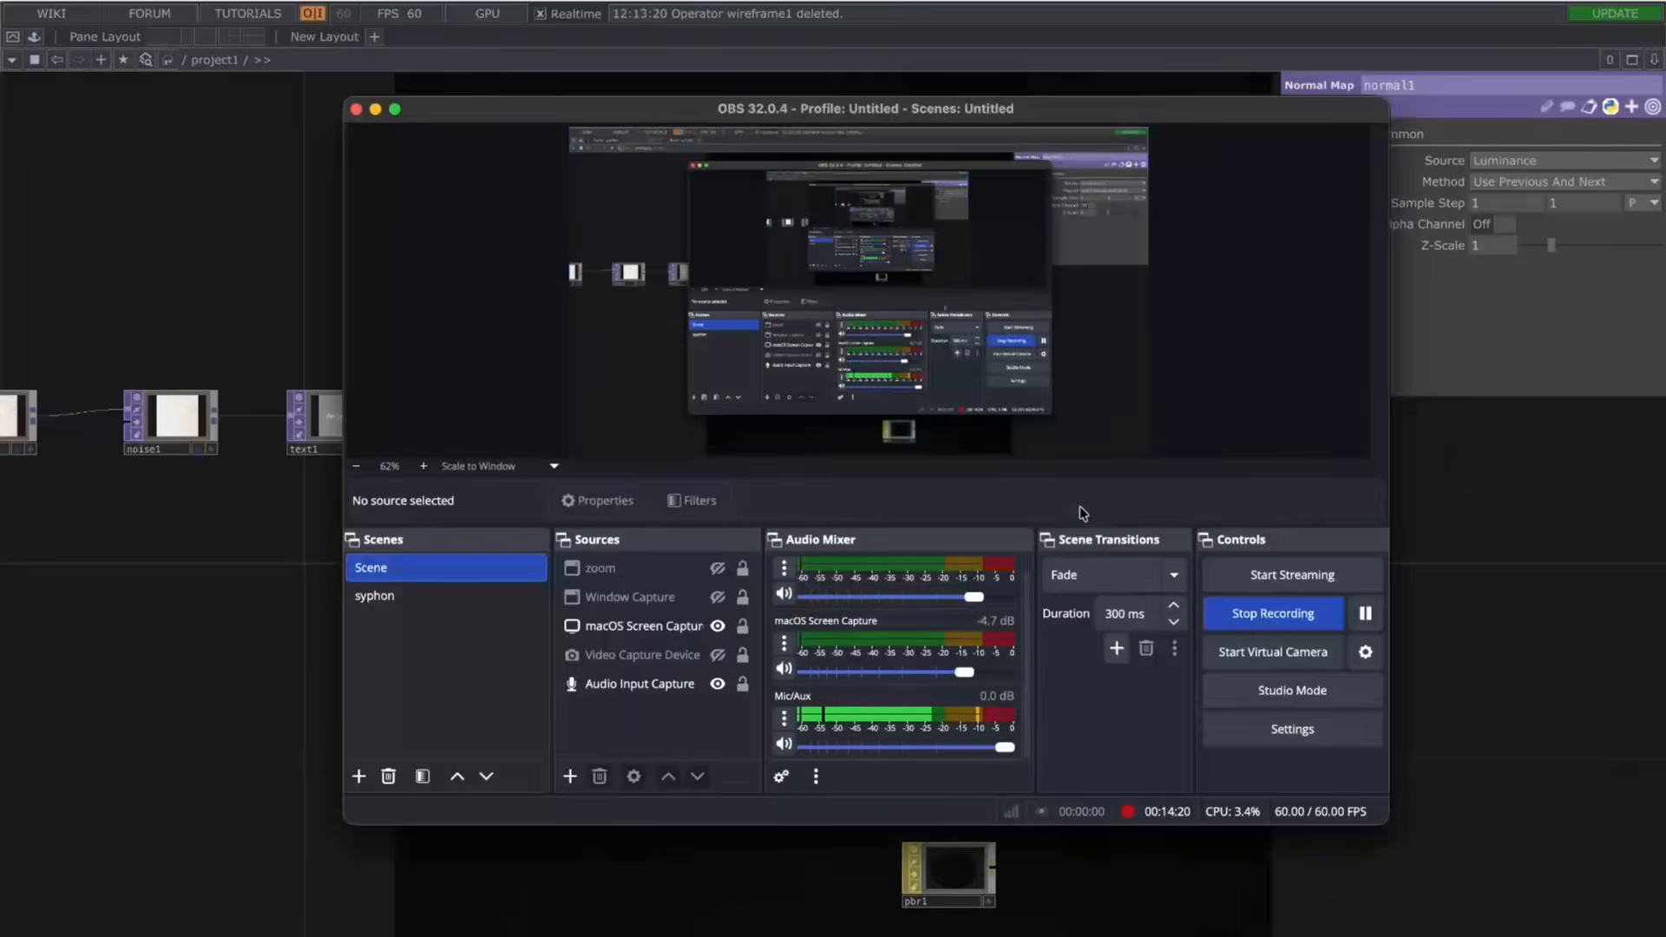
pyautogui.press('super+Tab')
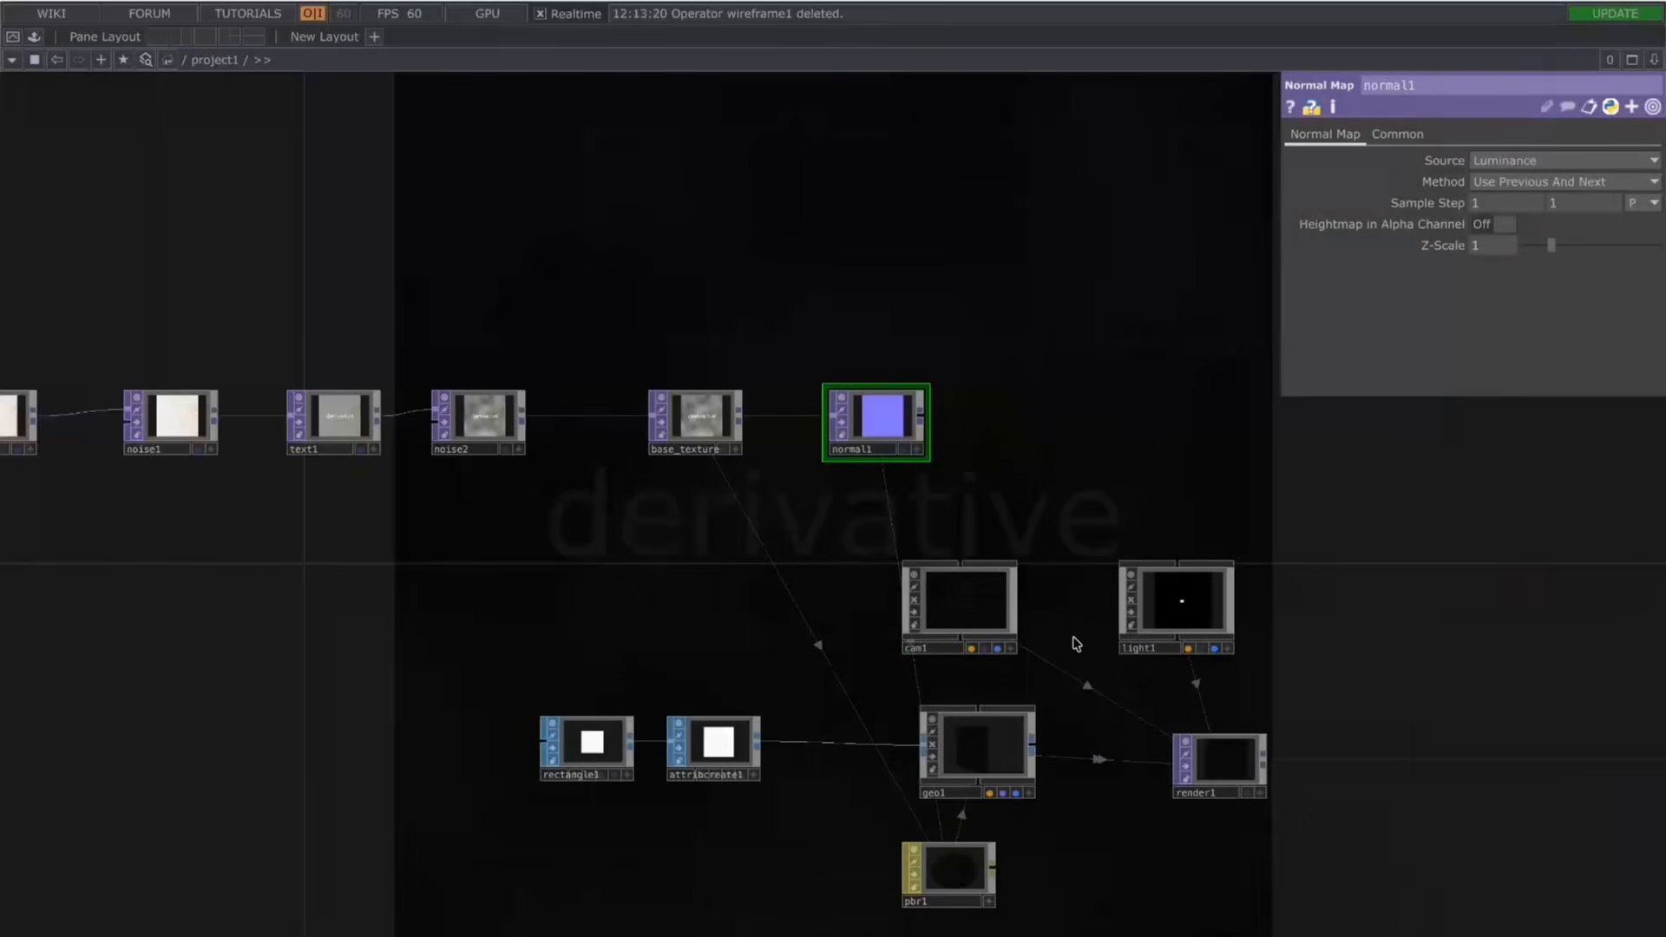
# Step: Set the pbr1 material's roughness to 0.182 and its metallic value to 0.153
pyautogui.click(942, 870)
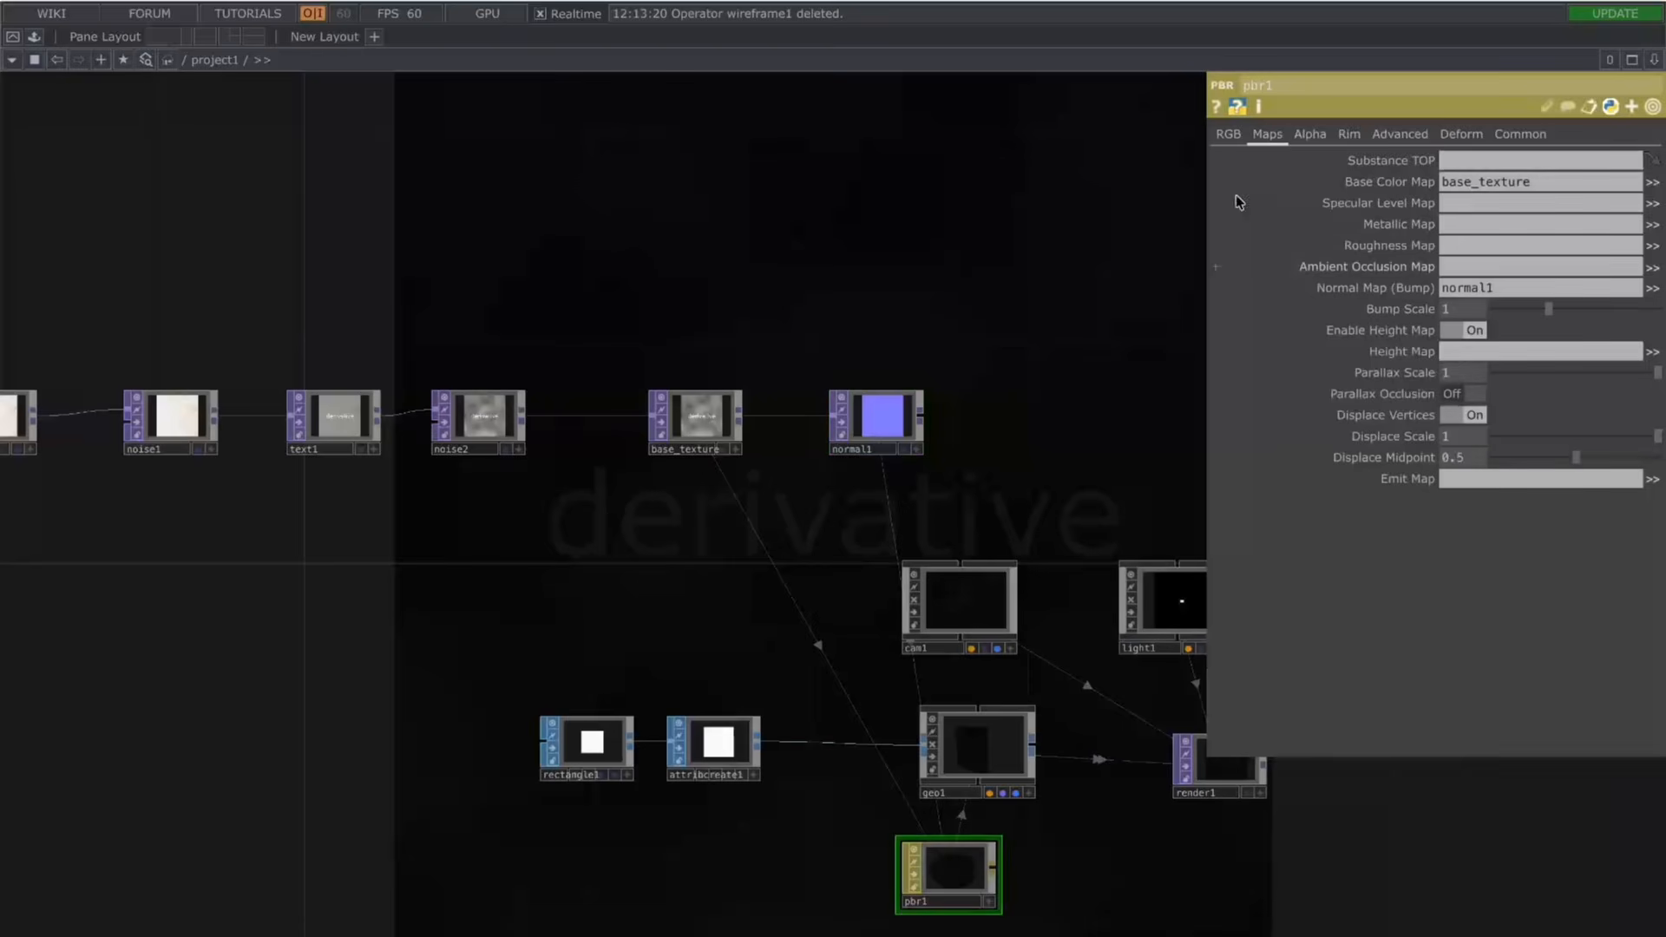
pyautogui.click(1227, 134)
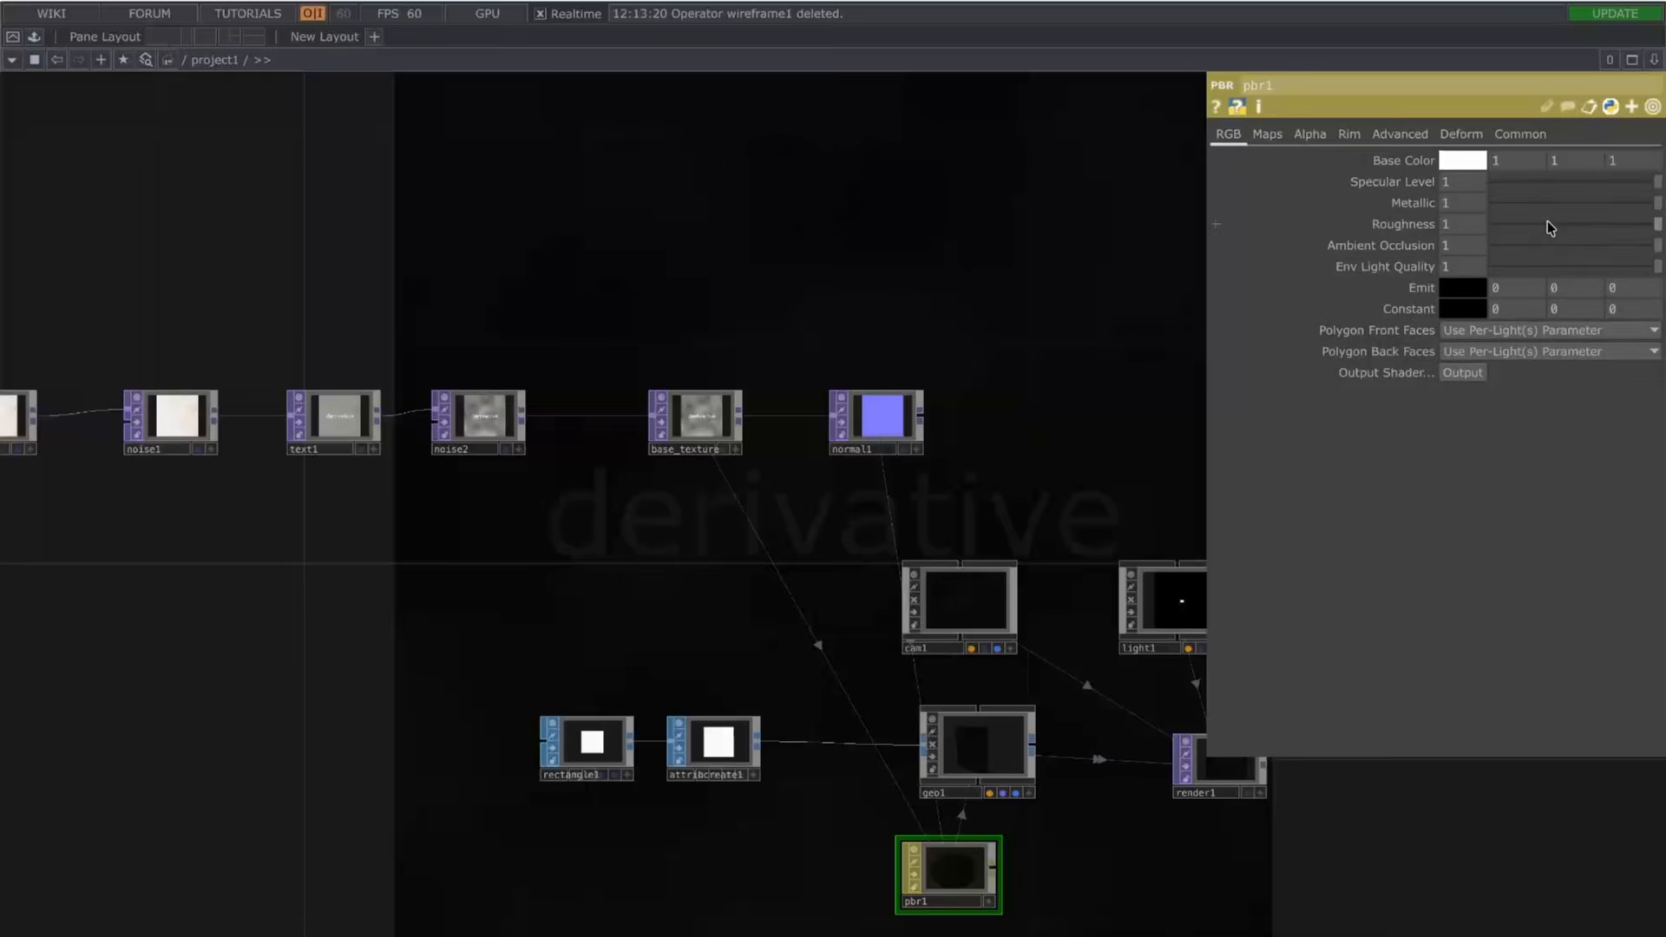
pyautogui.moveTo(1549, 222)
pyautogui.mouseDown()
pyautogui.moveTo(1513, 226)
pyautogui.moveTo(1543, 227)
pyautogui.mouseUp()
pyautogui.click(1577, 204)
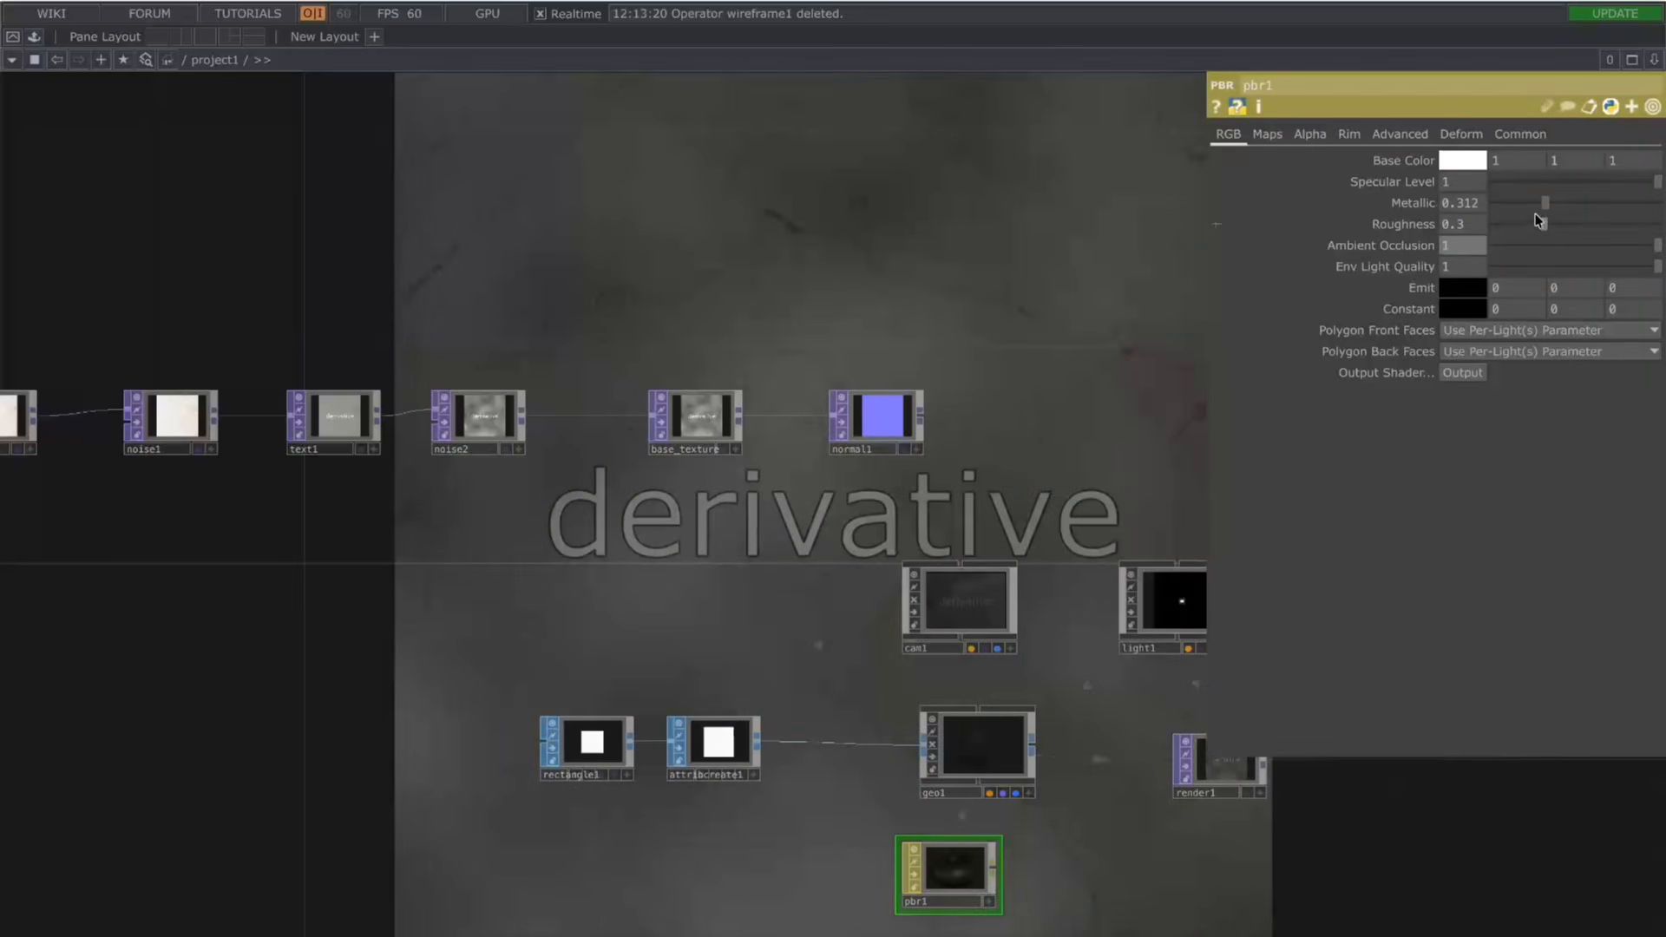
pyautogui.moveTo(1545, 203); pyautogui.dragTo(1647, 204)
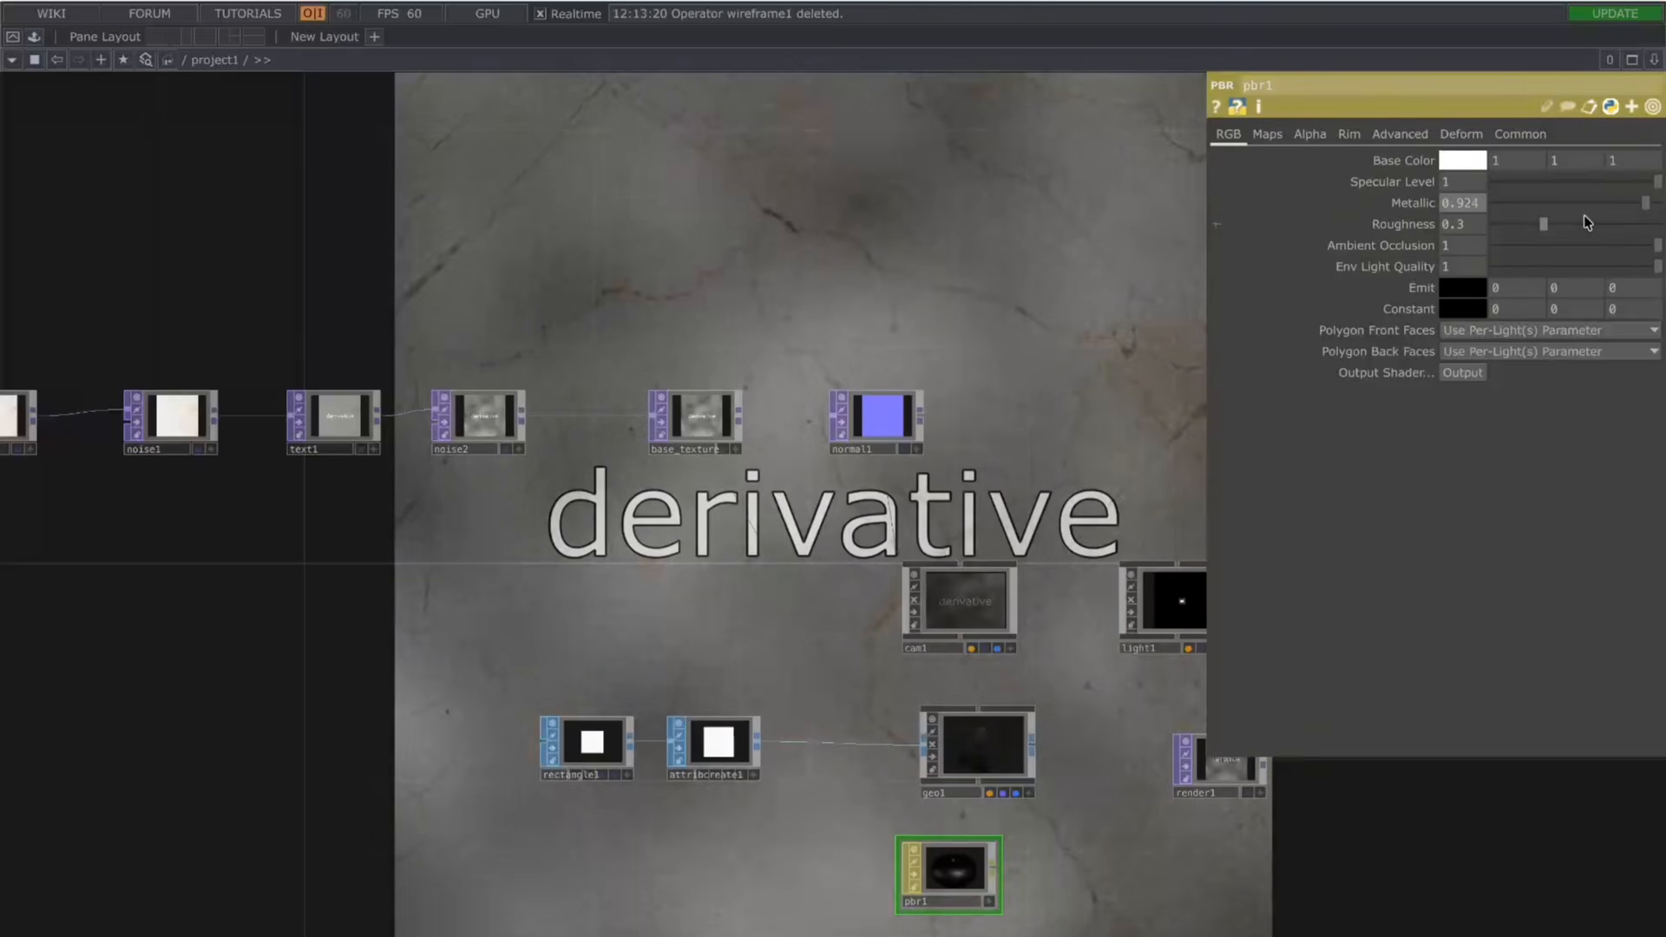
pyautogui.moveTo(1543, 224)
pyautogui.mouseDown()
pyautogui.moveTo(1658, 200)
pyautogui.moveTo(1531, 224)
pyautogui.mouseUp()
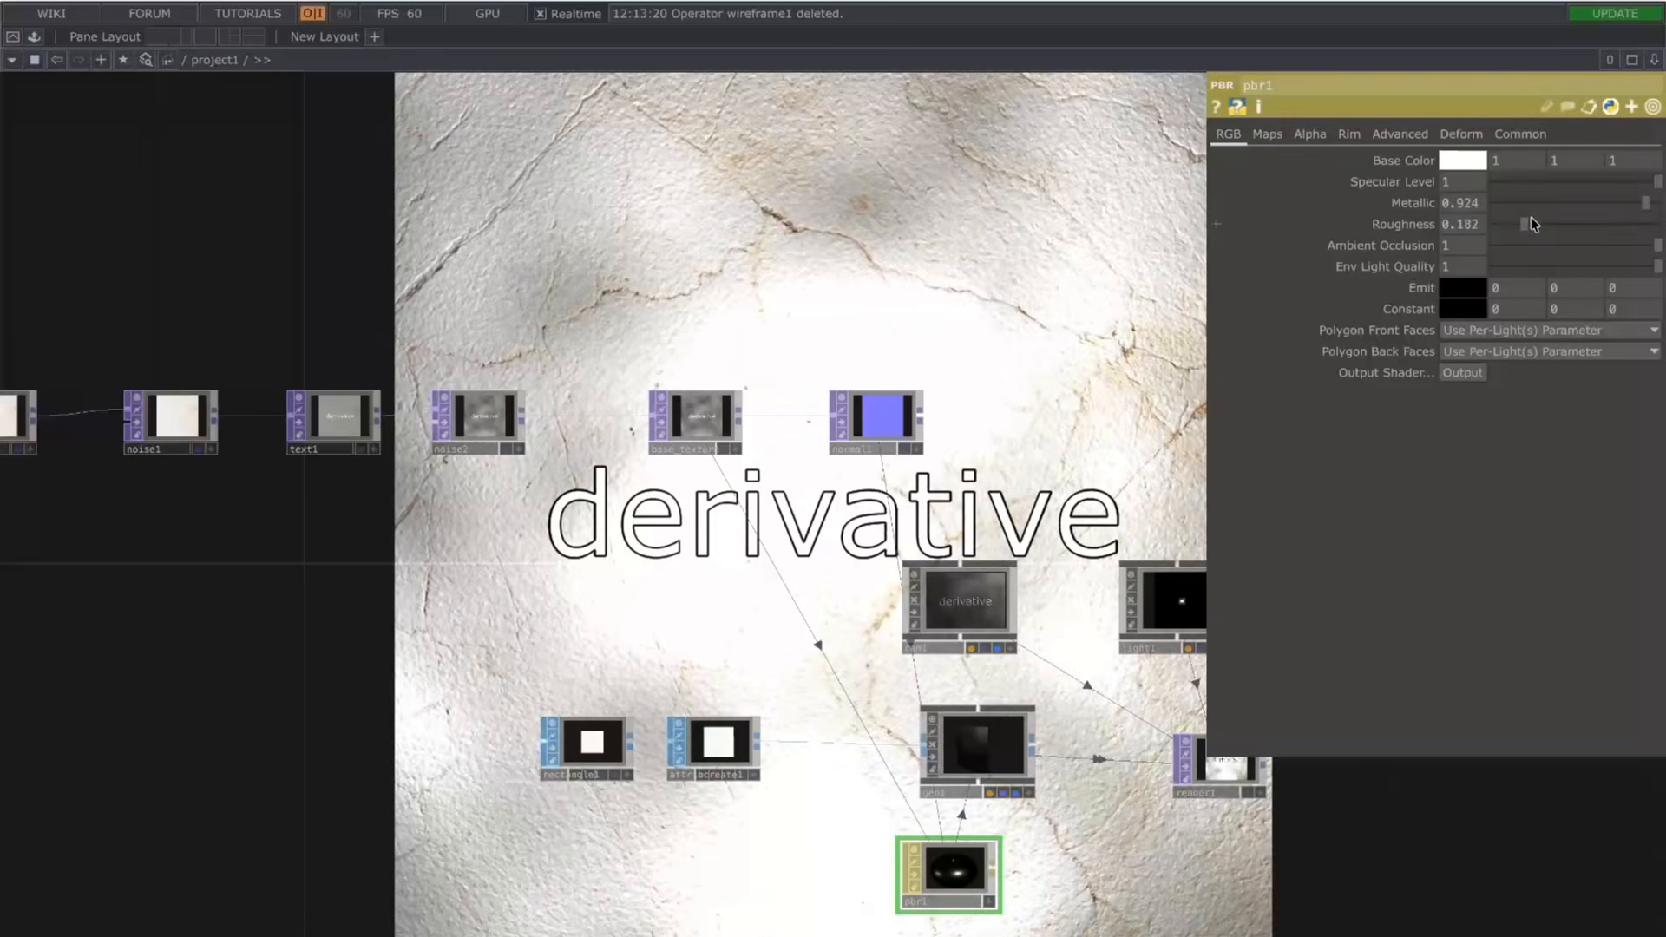
pyautogui.moveTo(877, 186); pyautogui.dragTo(824, 460)
pyautogui.scroll(-3, 825, 460)
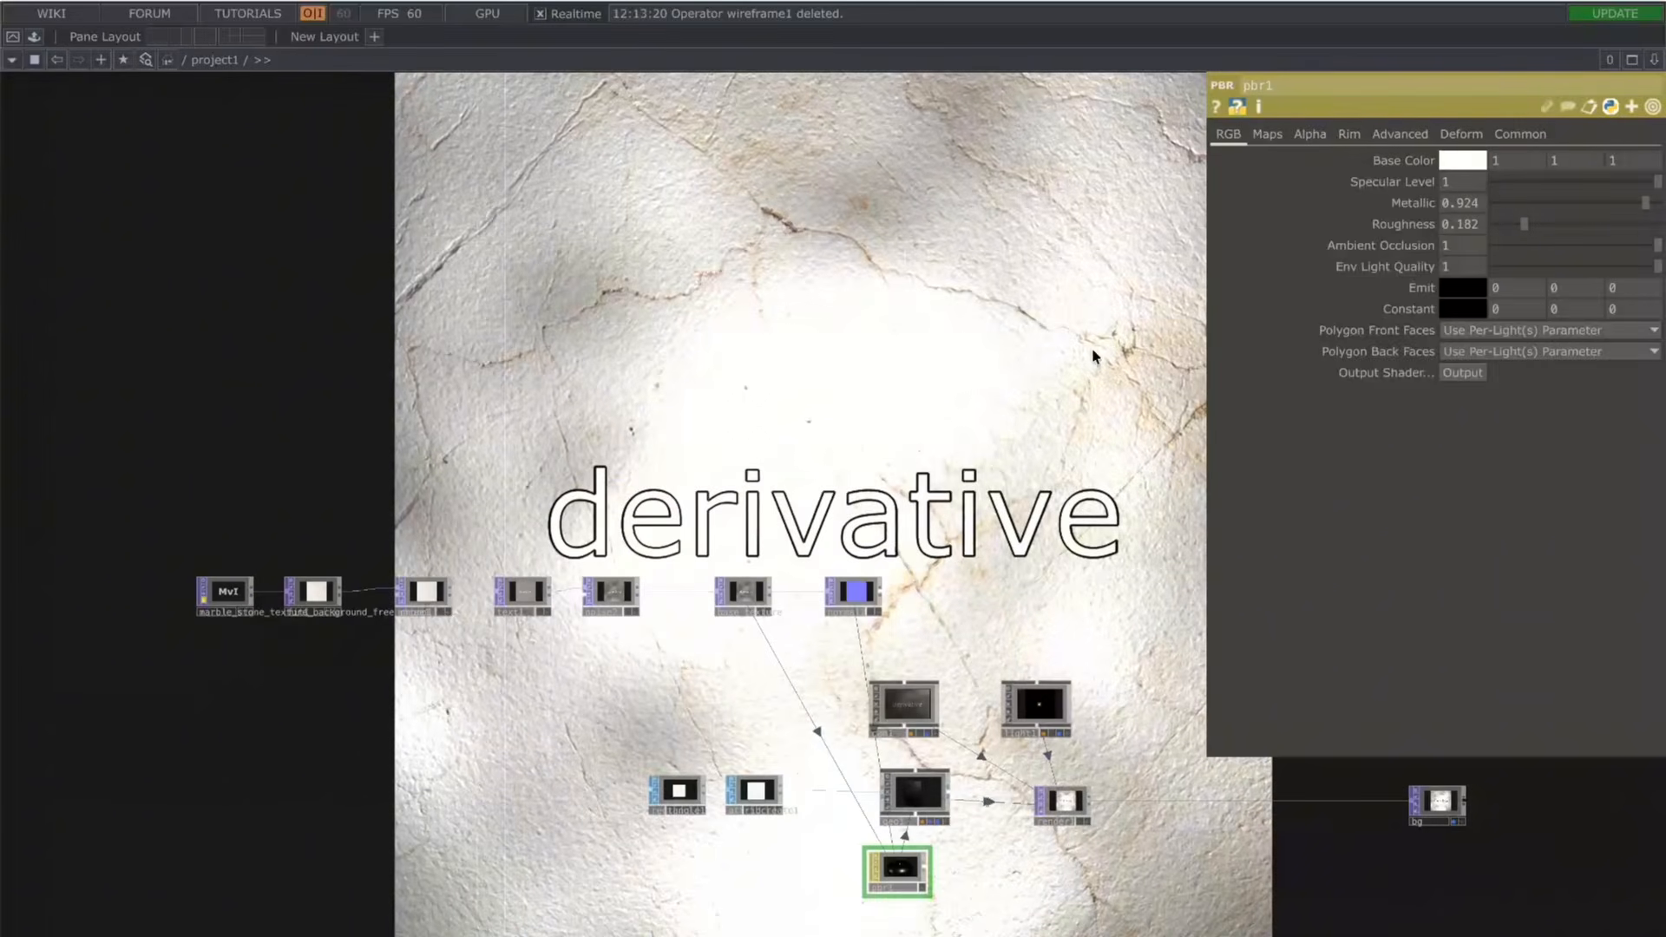
pyautogui.moveTo(1531, 209); pyautogui.dragTo(1520, 201)
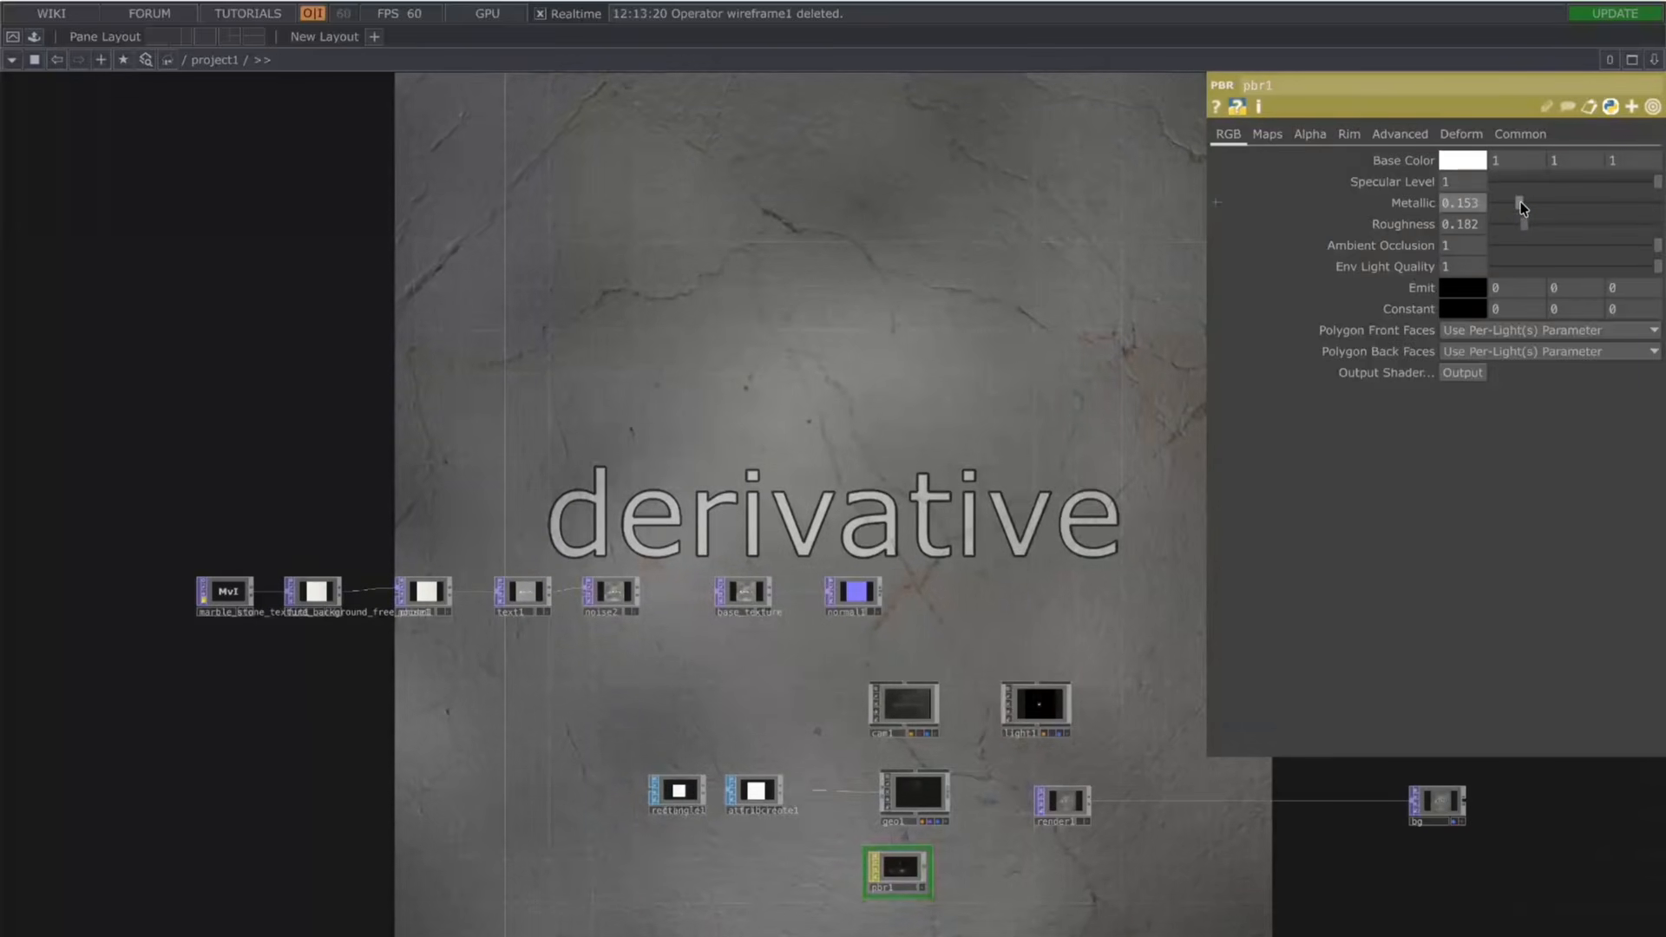
# Step: Set light1's dimmer to 2
pyautogui.click(1025, 703)
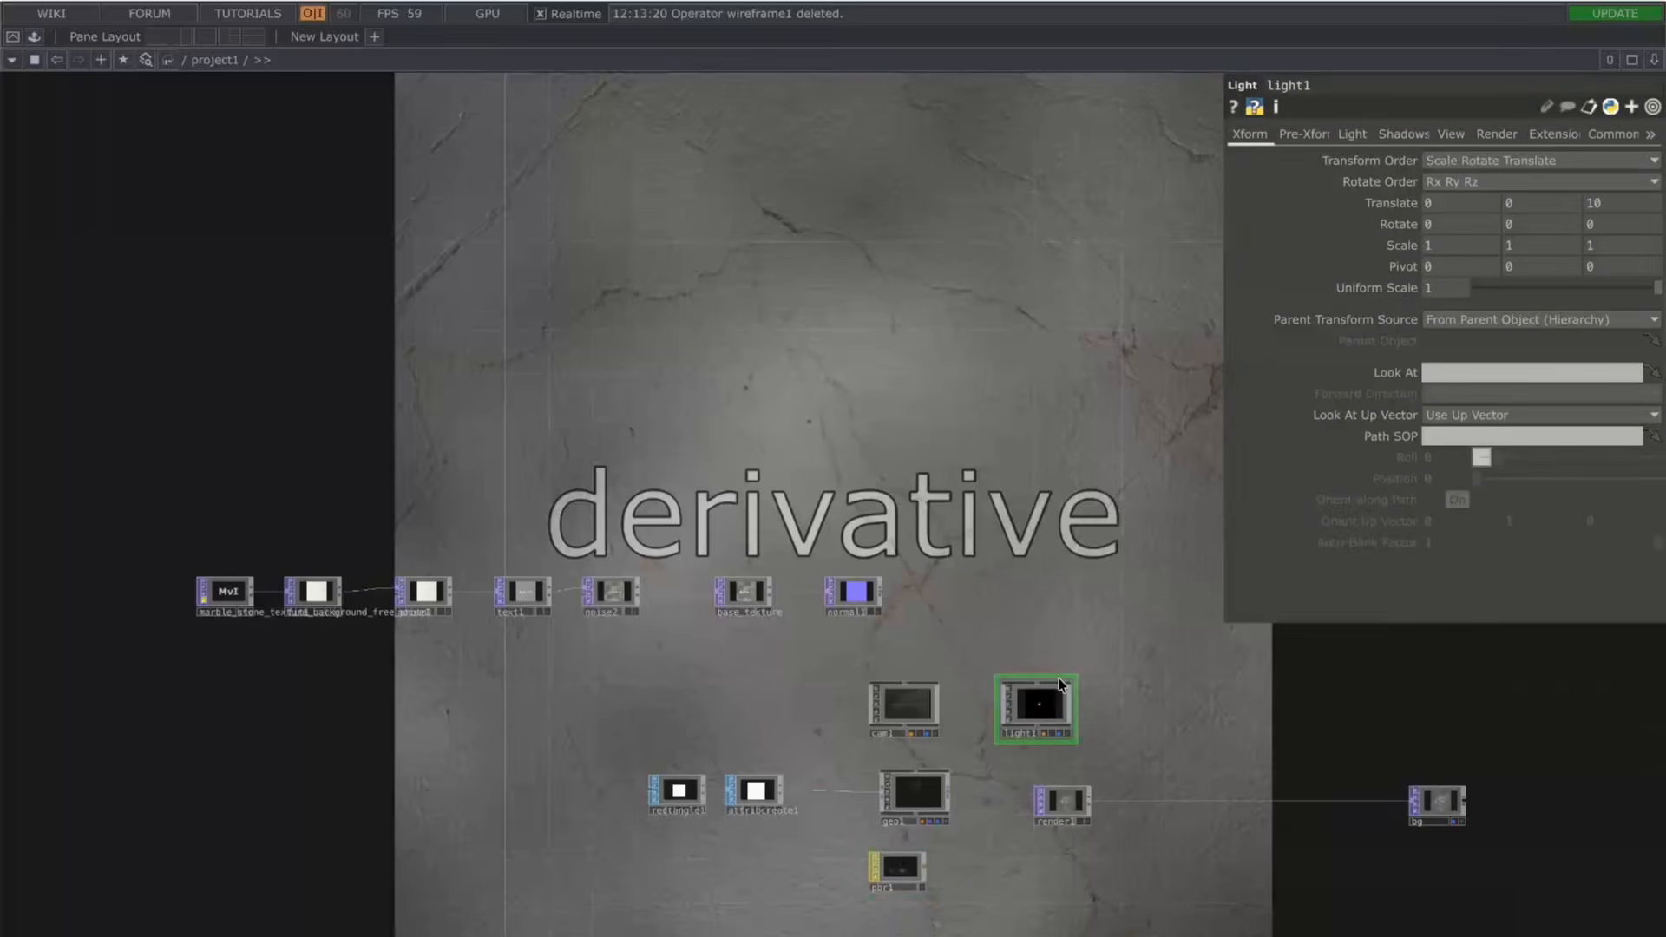
pyautogui.scroll(5, 1037, 699)
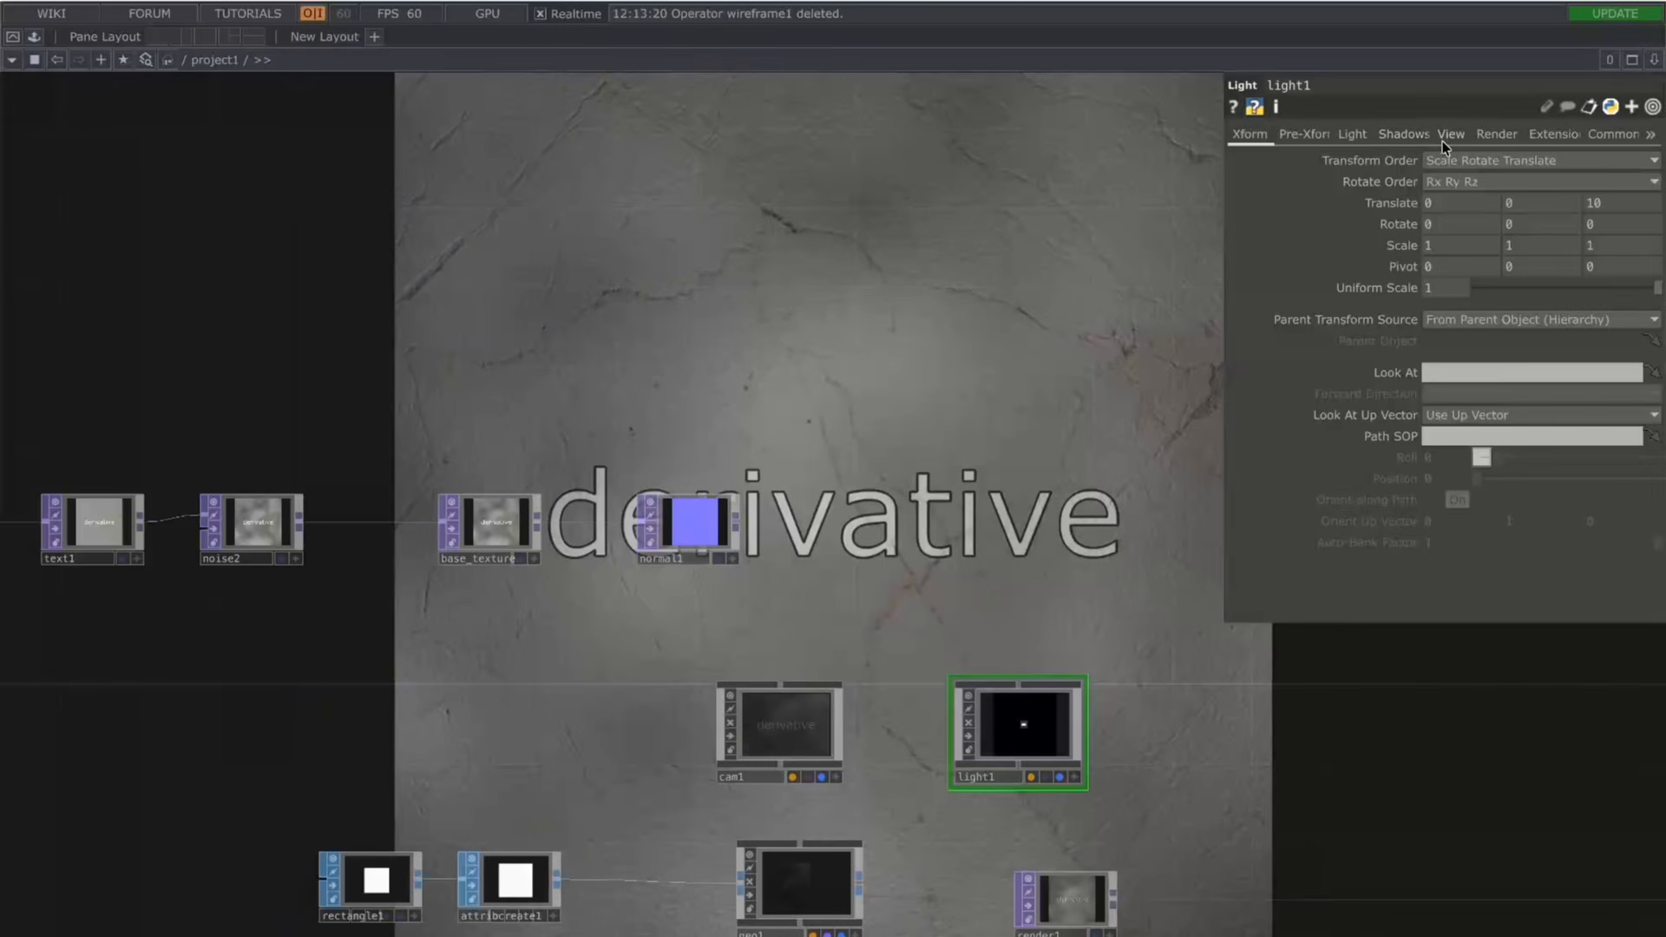
pyautogui.click(1464, 130)
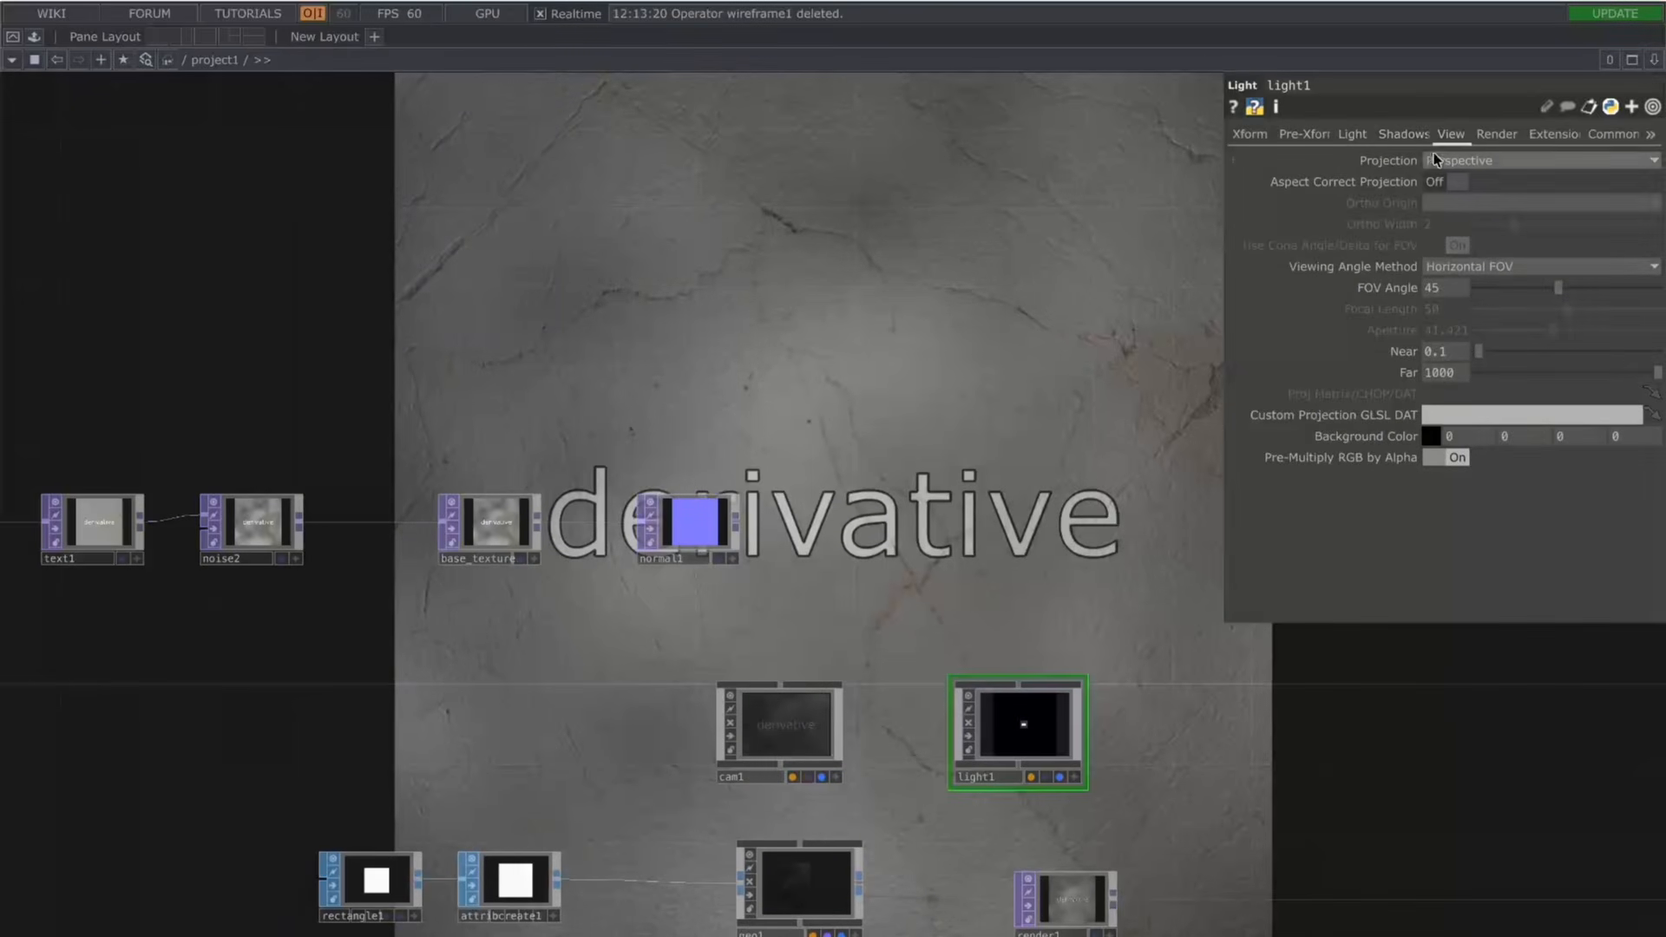
pyautogui.click(1356, 133)
pyautogui.moveTo(978, 223); pyautogui.dragTo(891, 119)
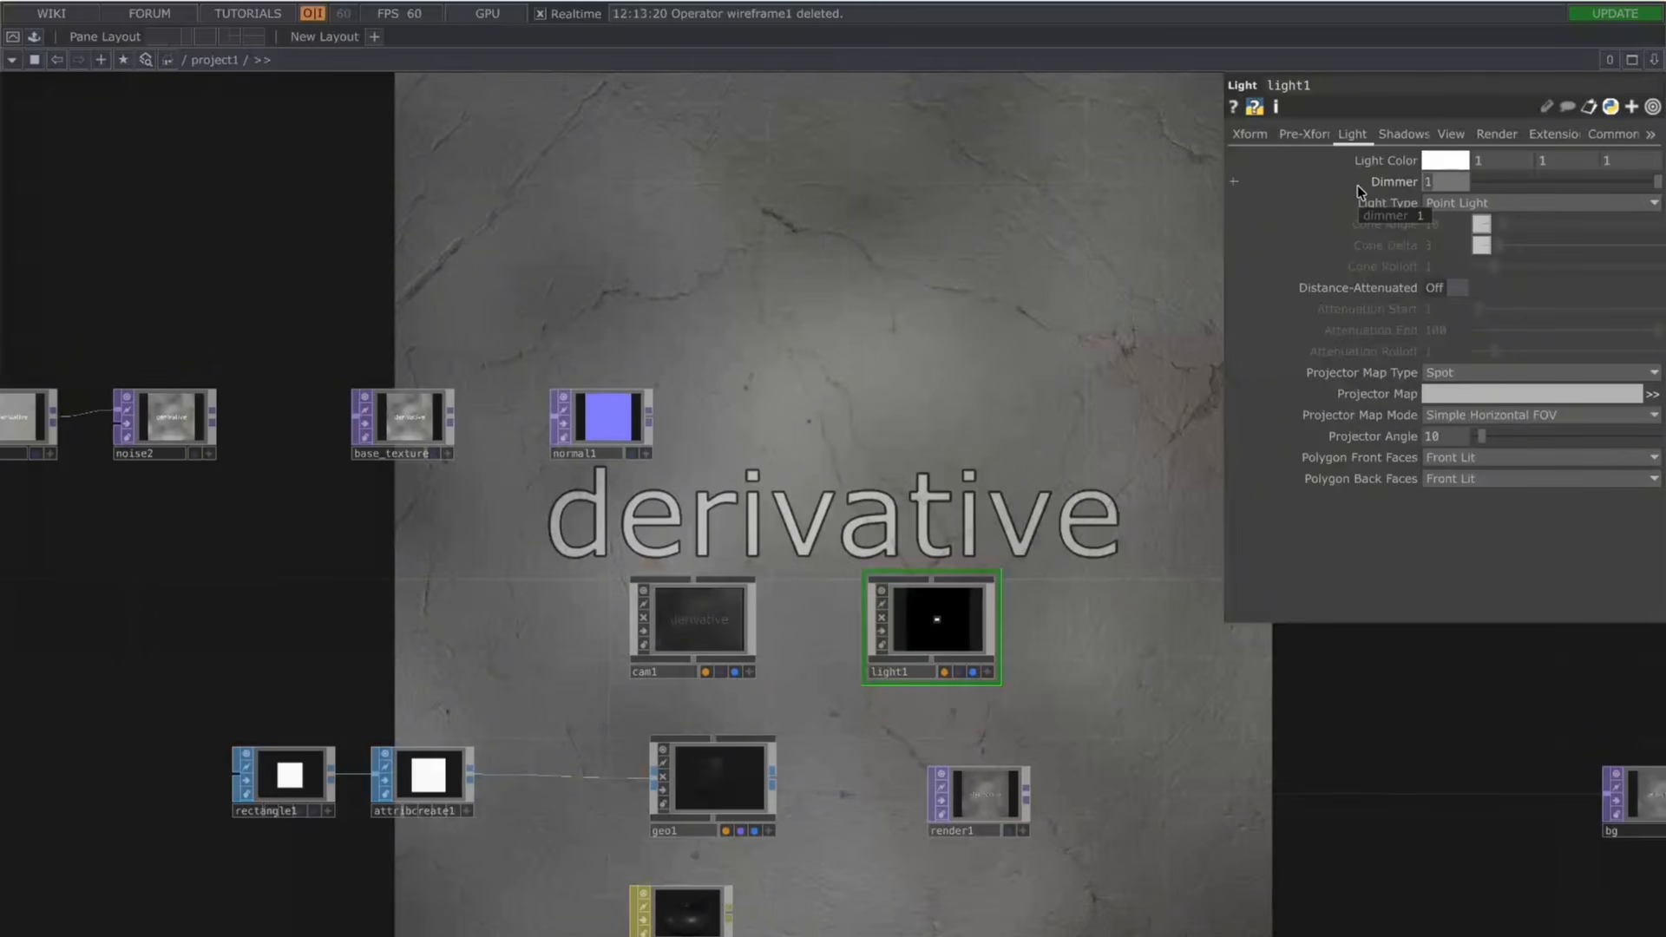
pyautogui.write('2')
pyautogui.press('Return')
# Step: Activate light1's viewer and reposition the light off-centre so it rakes across the stone from the upper right
pyautogui.moveTo(1033, 478); pyautogui.dragTo(1001, 483)
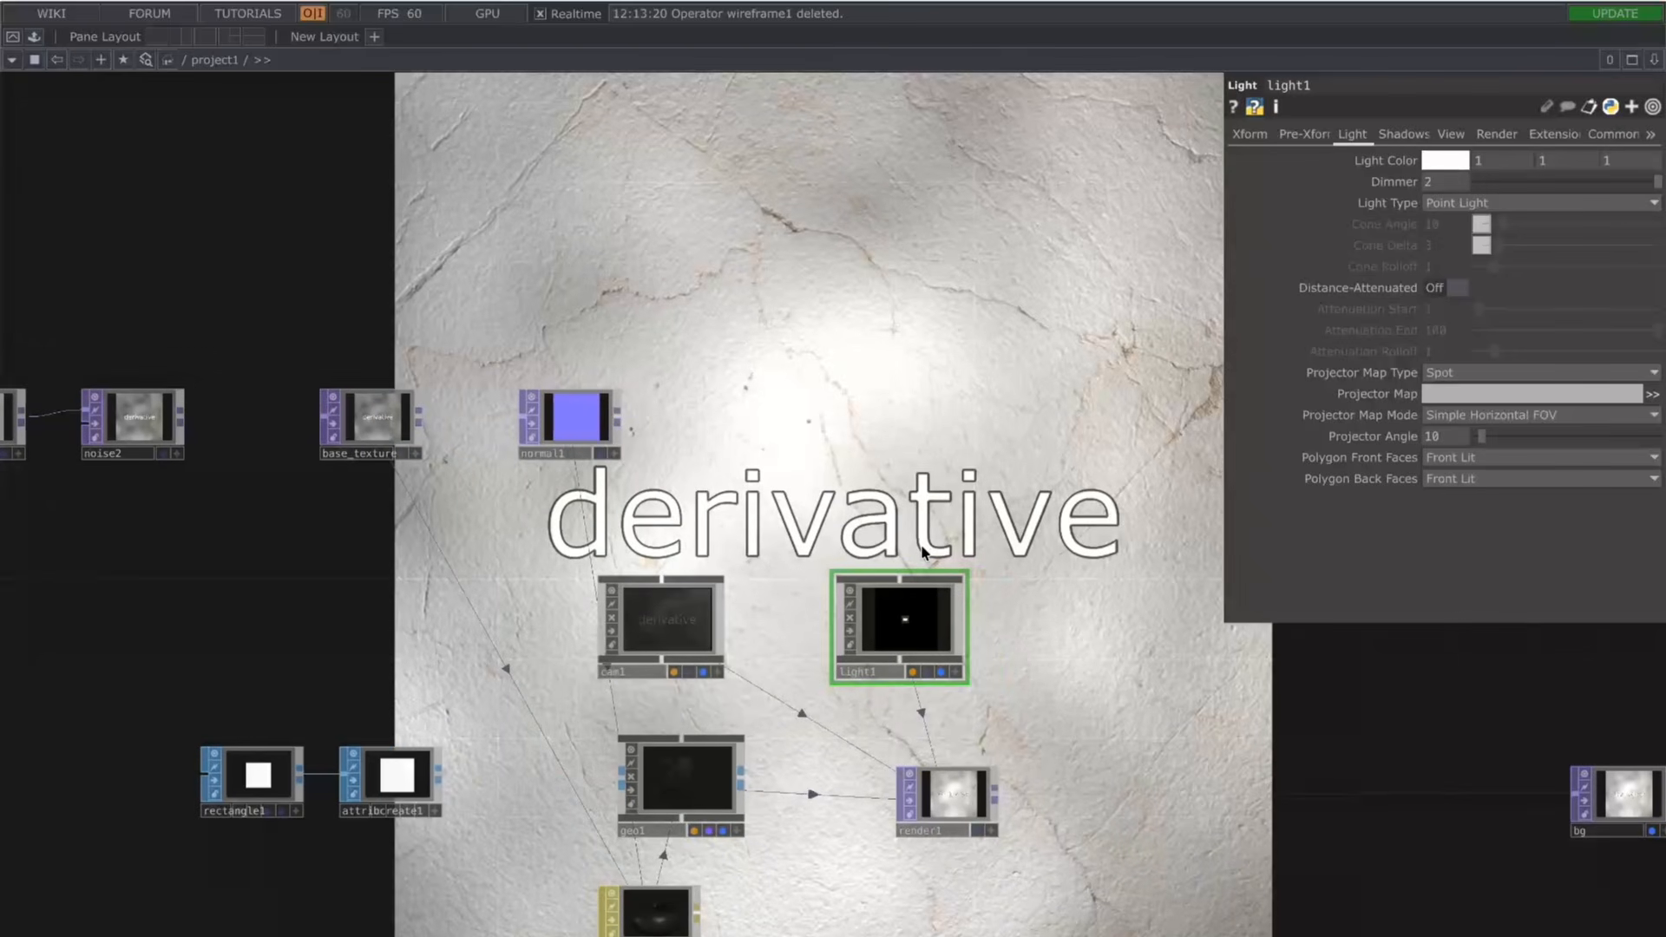
pyautogui.moveTo(988, 527); pyautogui.dragTo(883, 506)
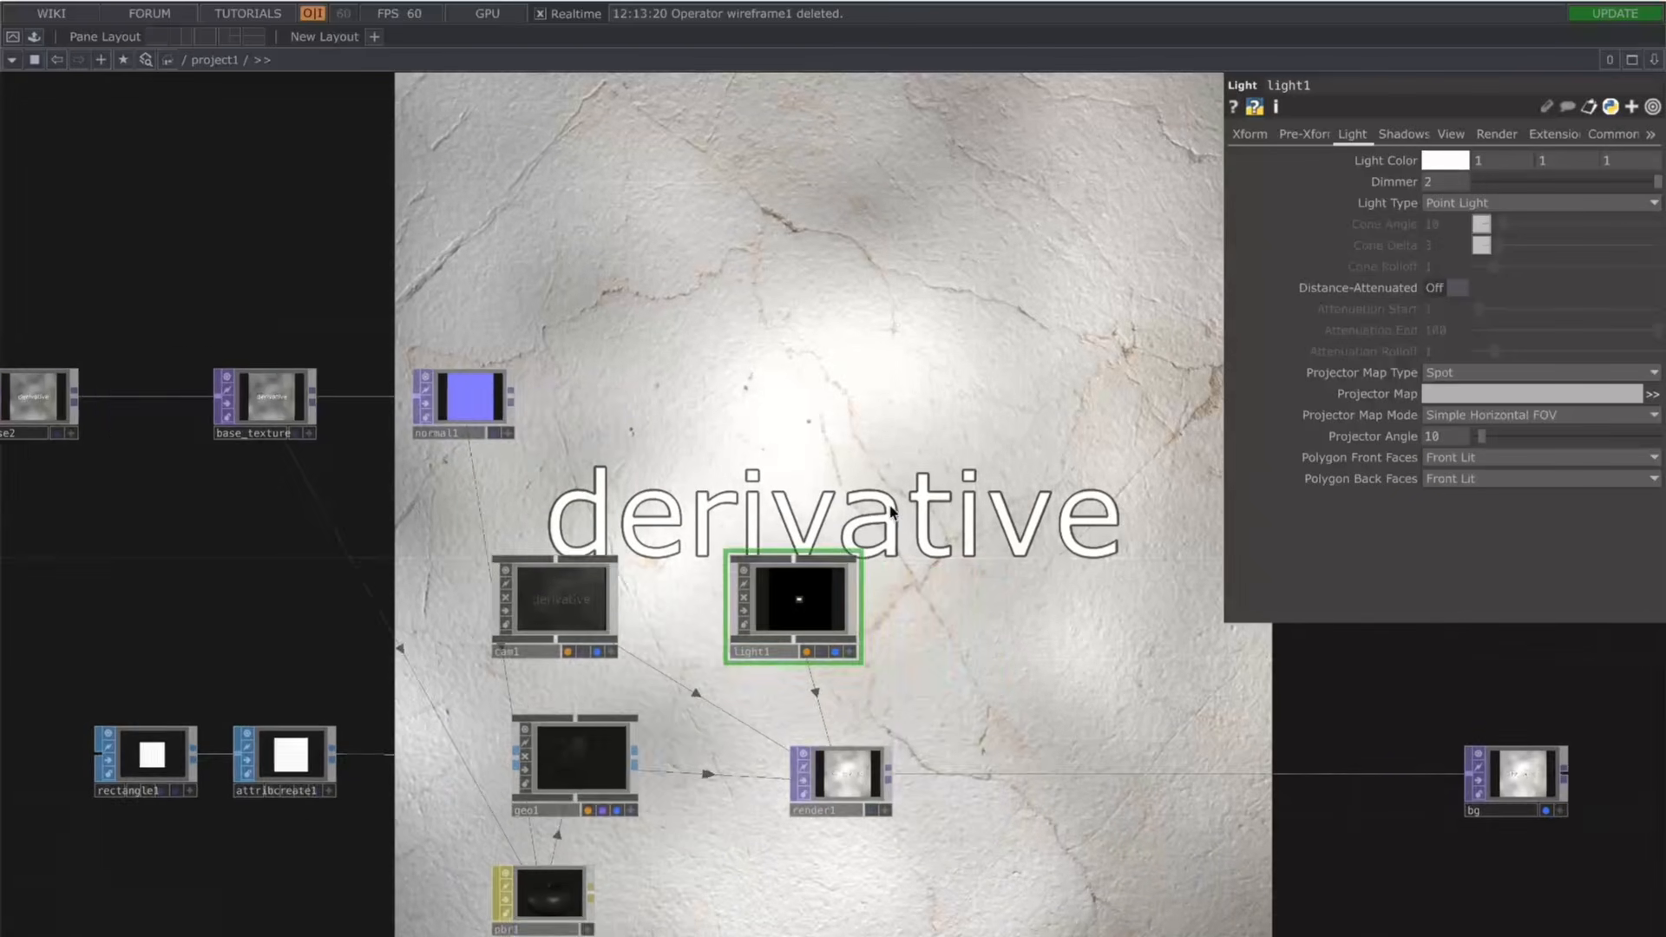
pyautogui.moveTo(869, 526); pyautogui.dragTo(786, 772, button='middle')
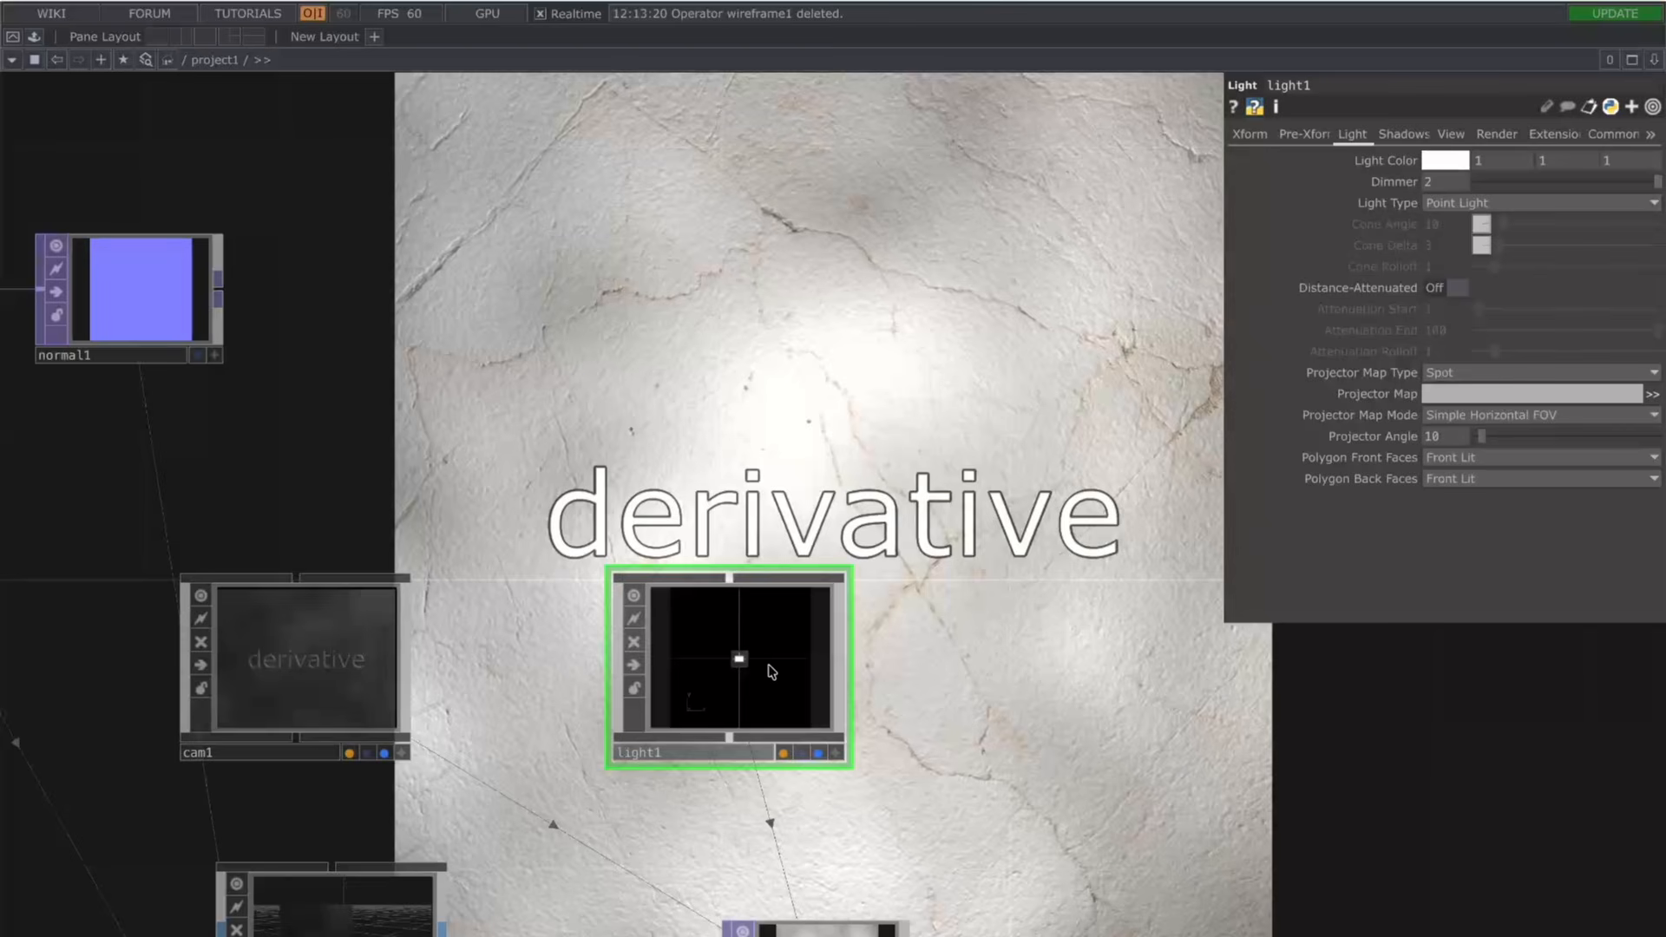
pyautogui.scroll(1, 835, 752)
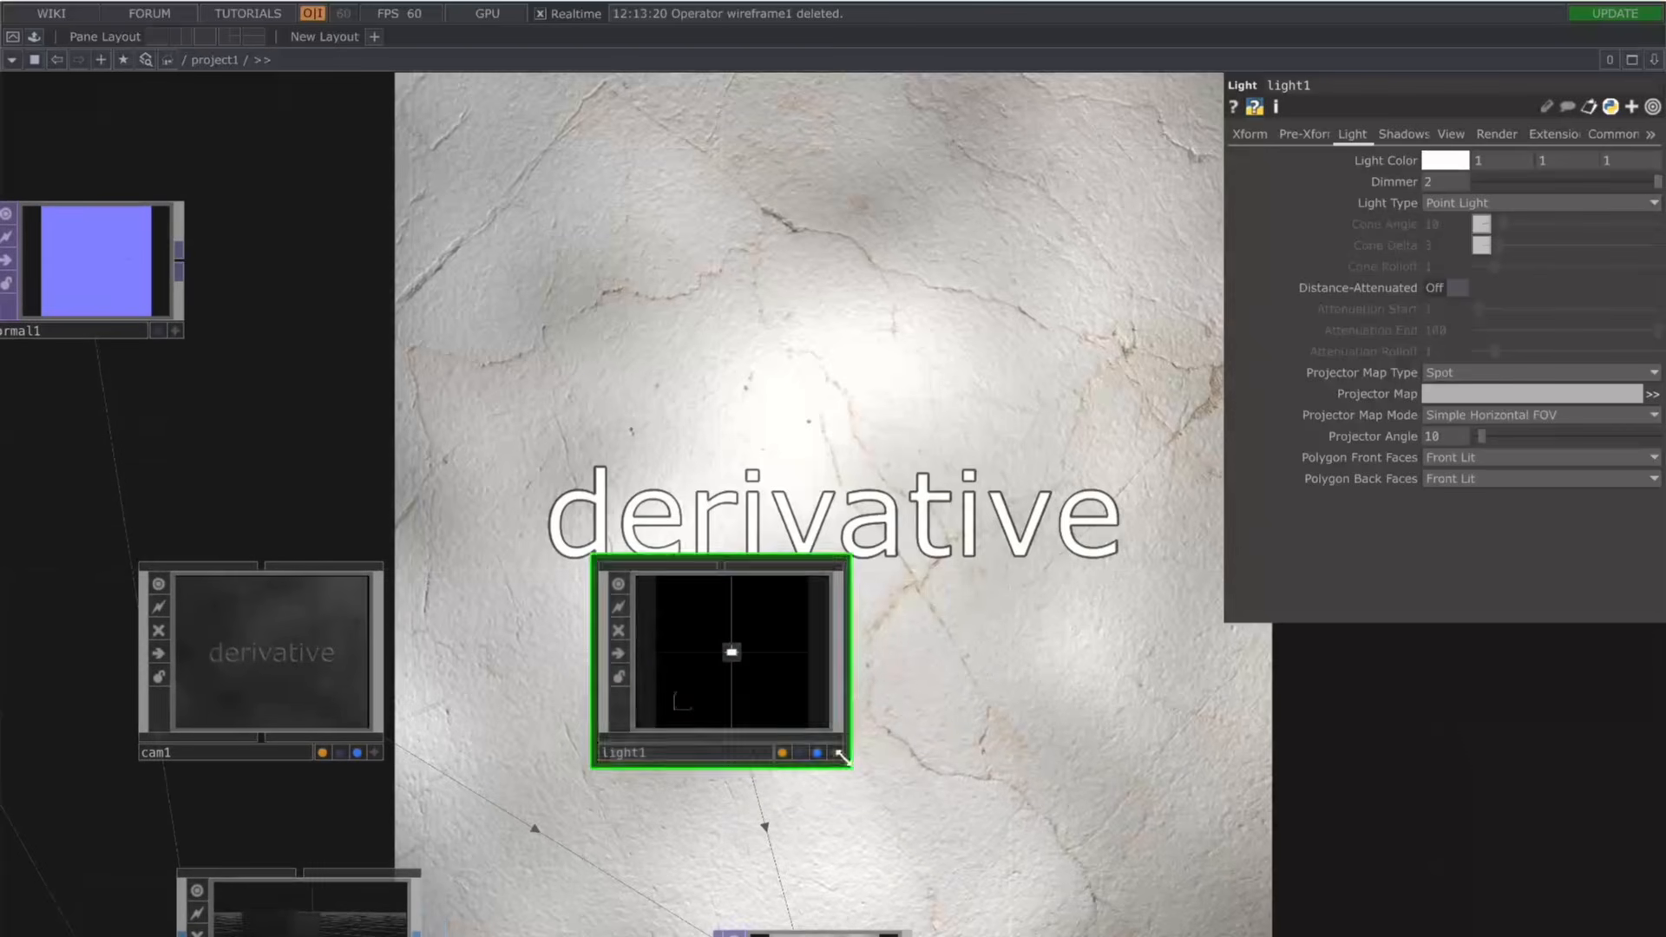
pyautogui.click(836, 755)
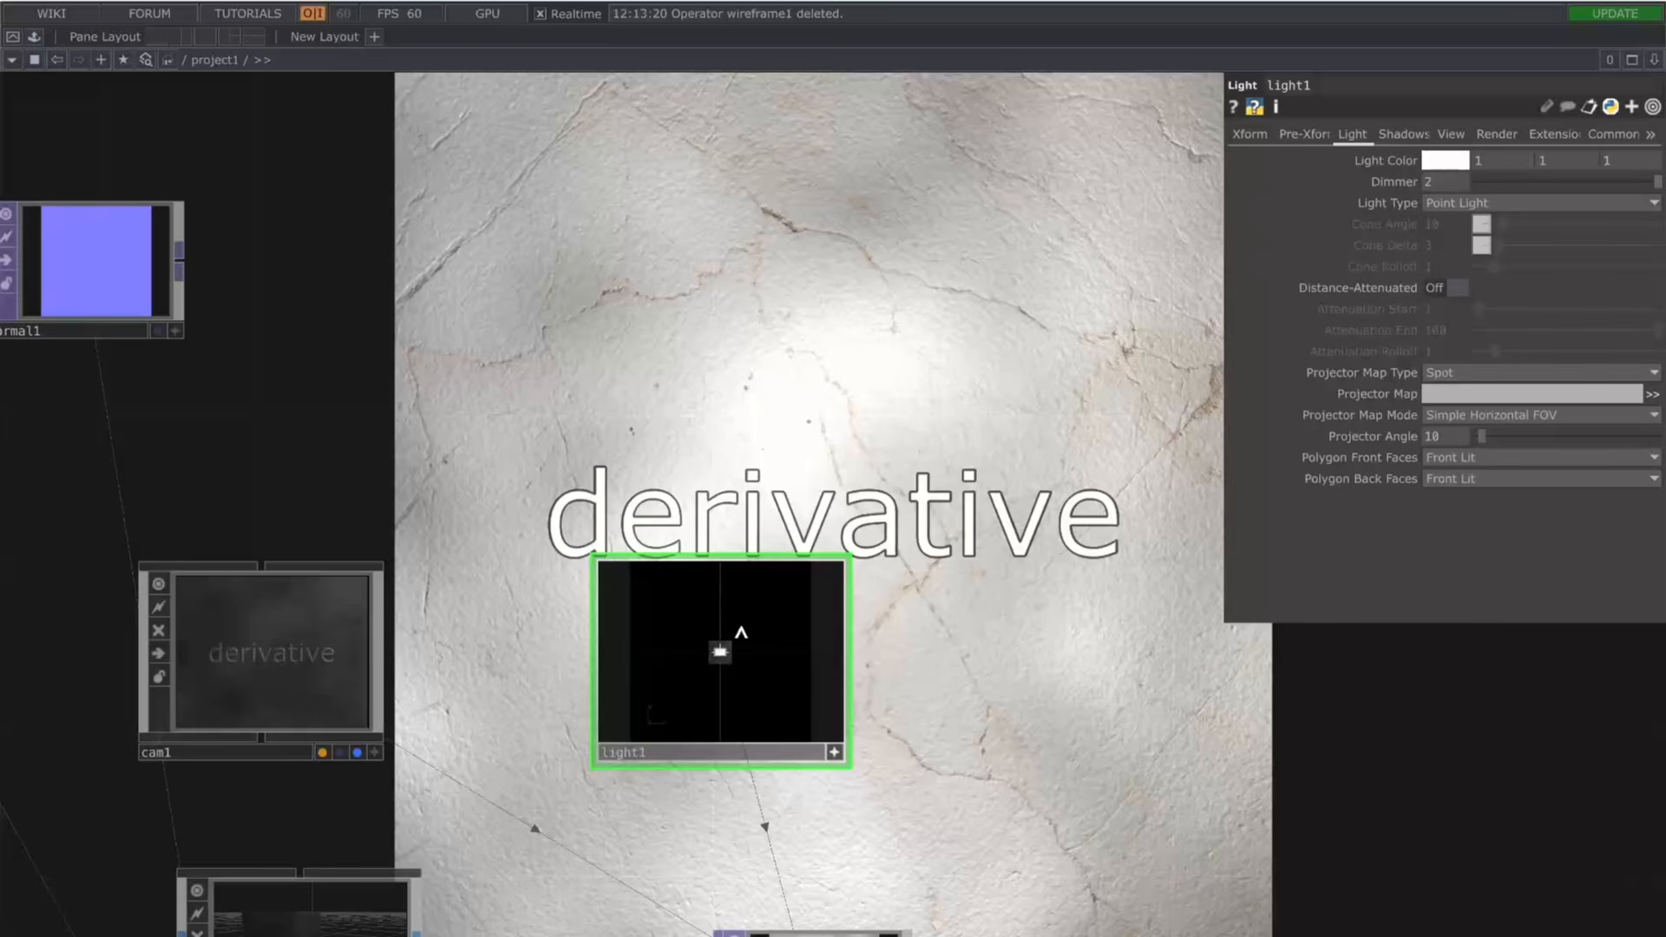
pyautogui.moveTo(745, 633)
pyautogui.mouseDown()
pyautogui.moveTo(728, 647)
pyautogui.moveTo(754, 658)
pyautogui.mouseUp()
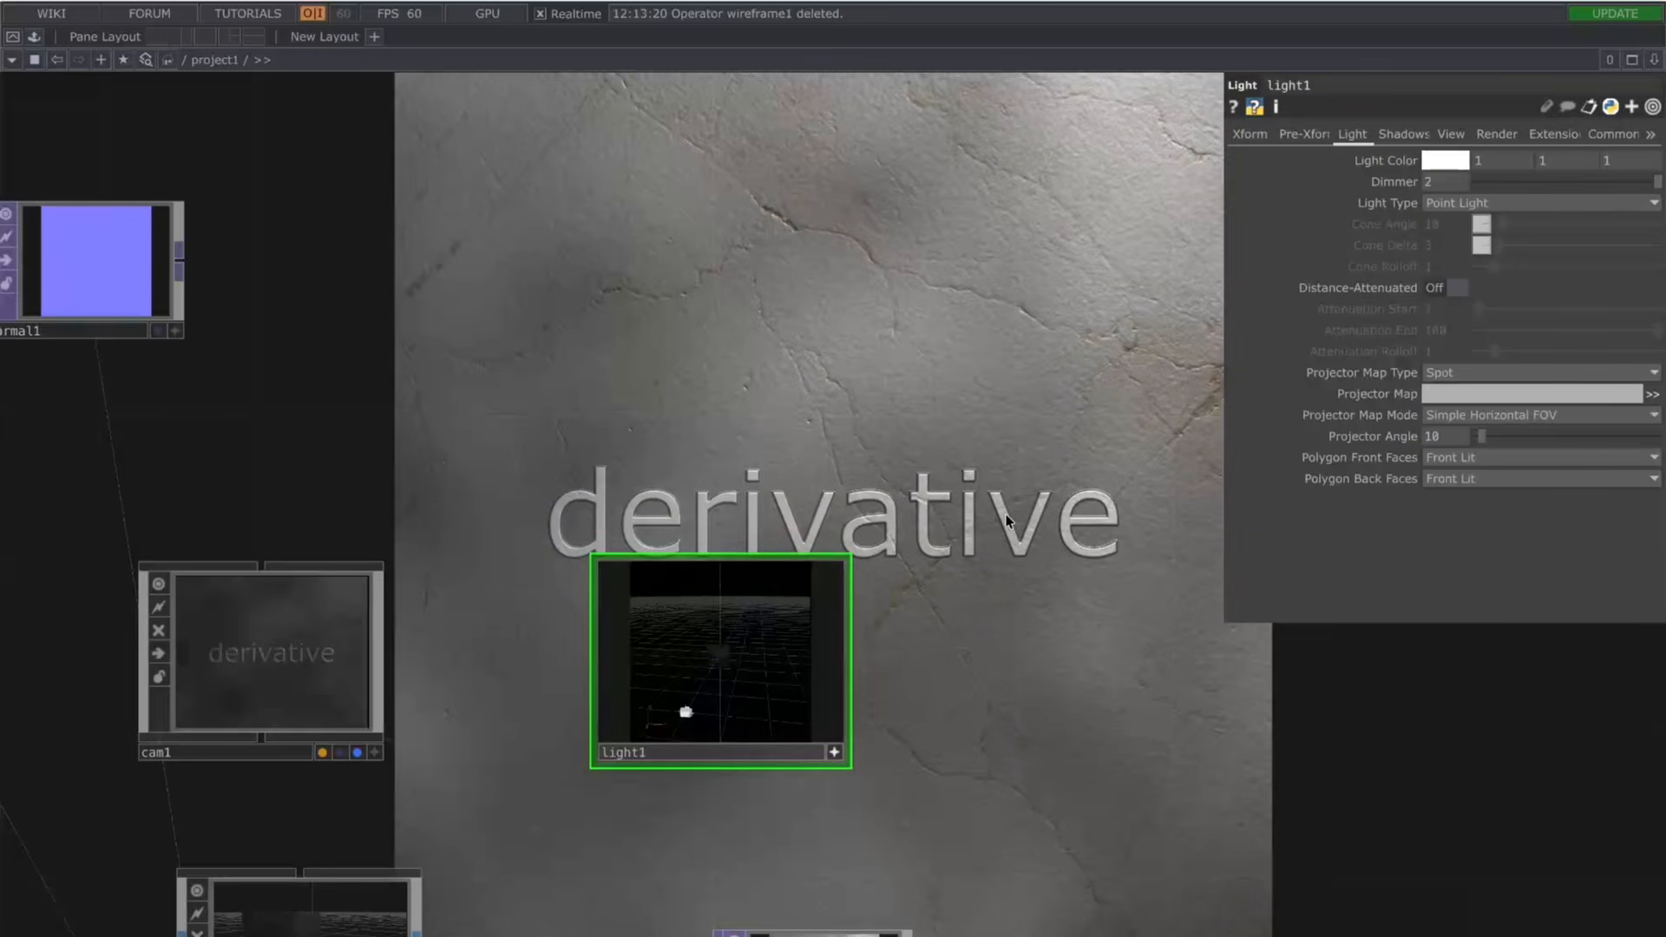
# Step: Bypass the text1 node so the stone renders without the lettering
pyautogui.moveTo(764, 467); pyautogui.dragTo(689, 538)
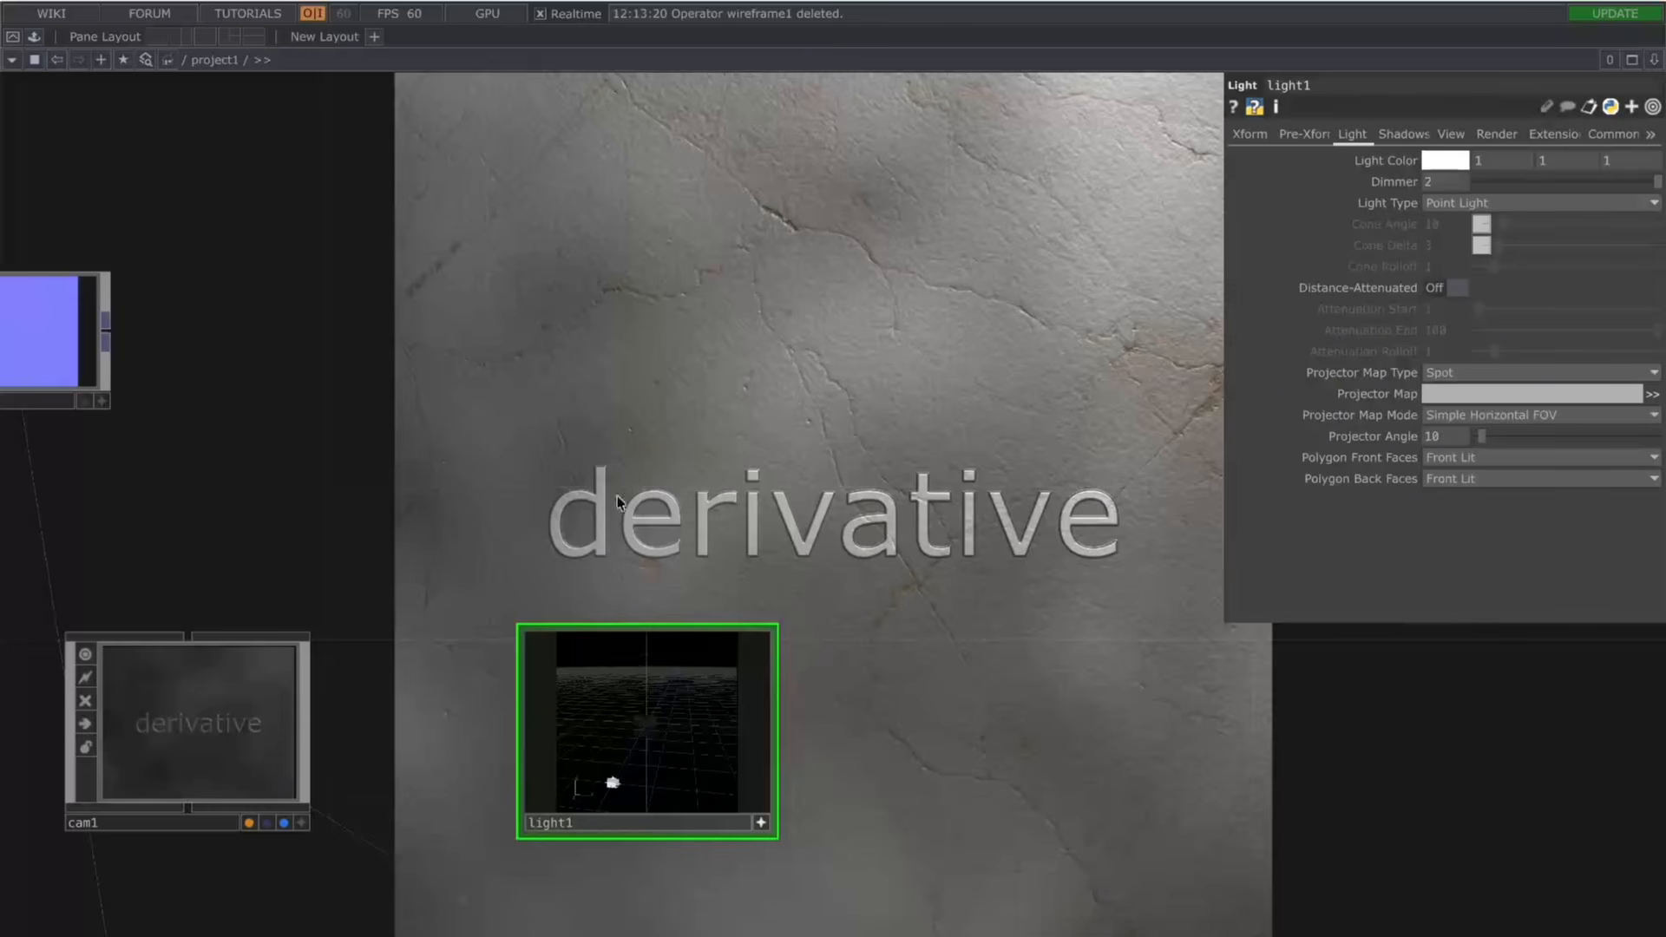
pyautogui.scroll(-4, 1053, 534)
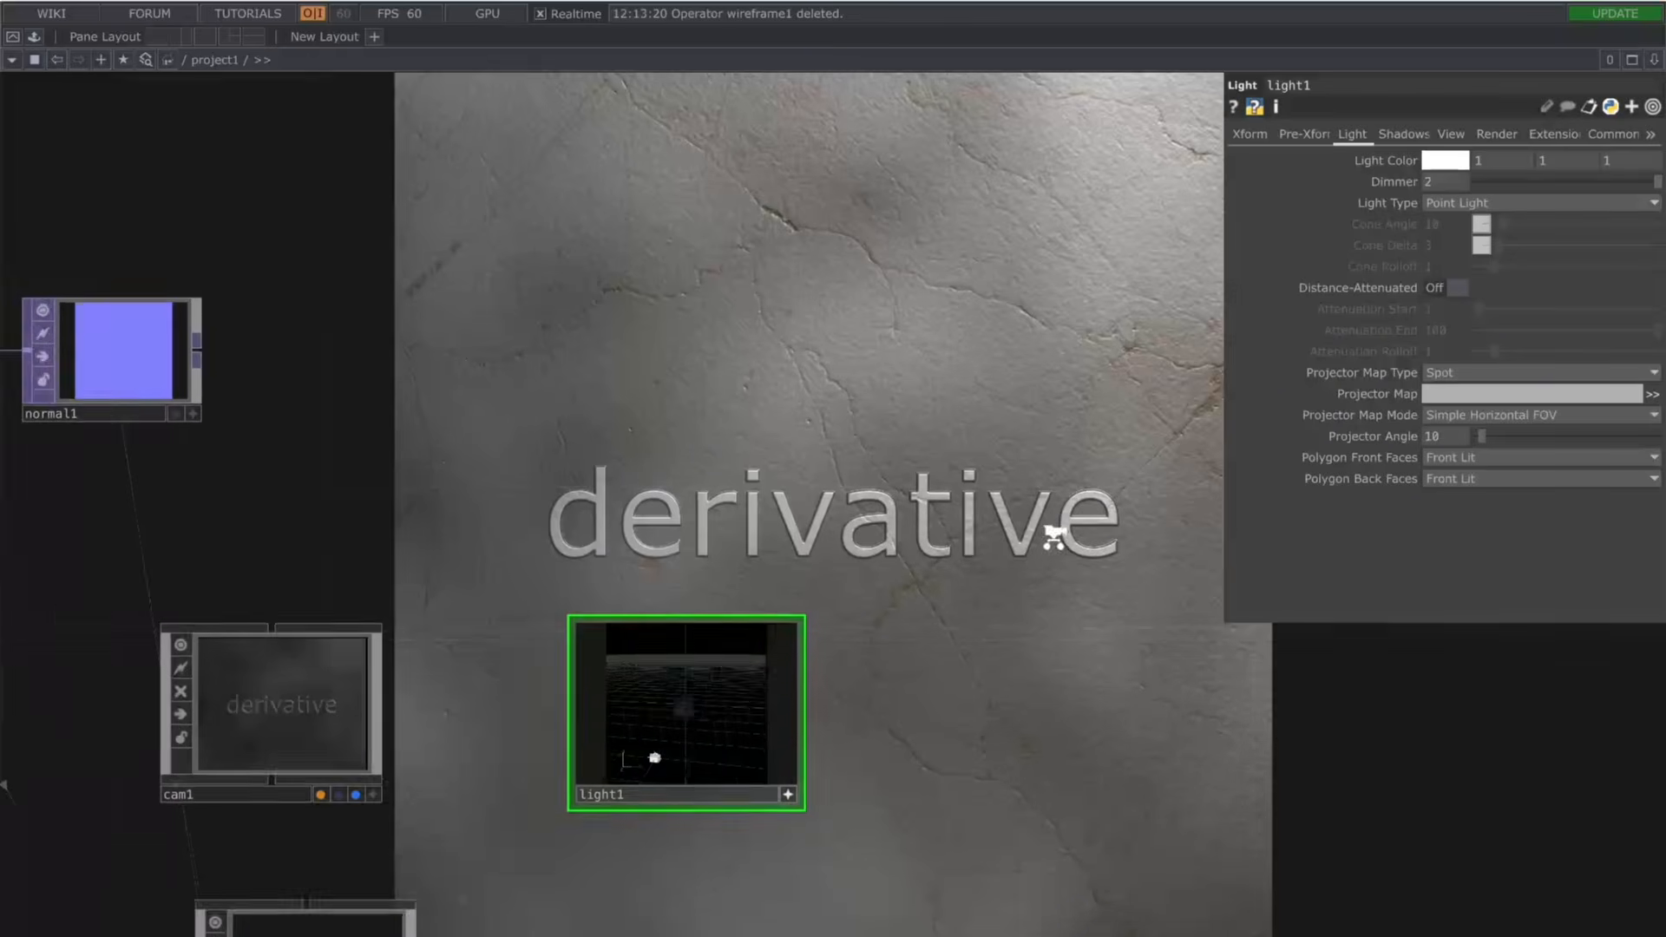
pyautogui.scroll(-3, 1114, 544)
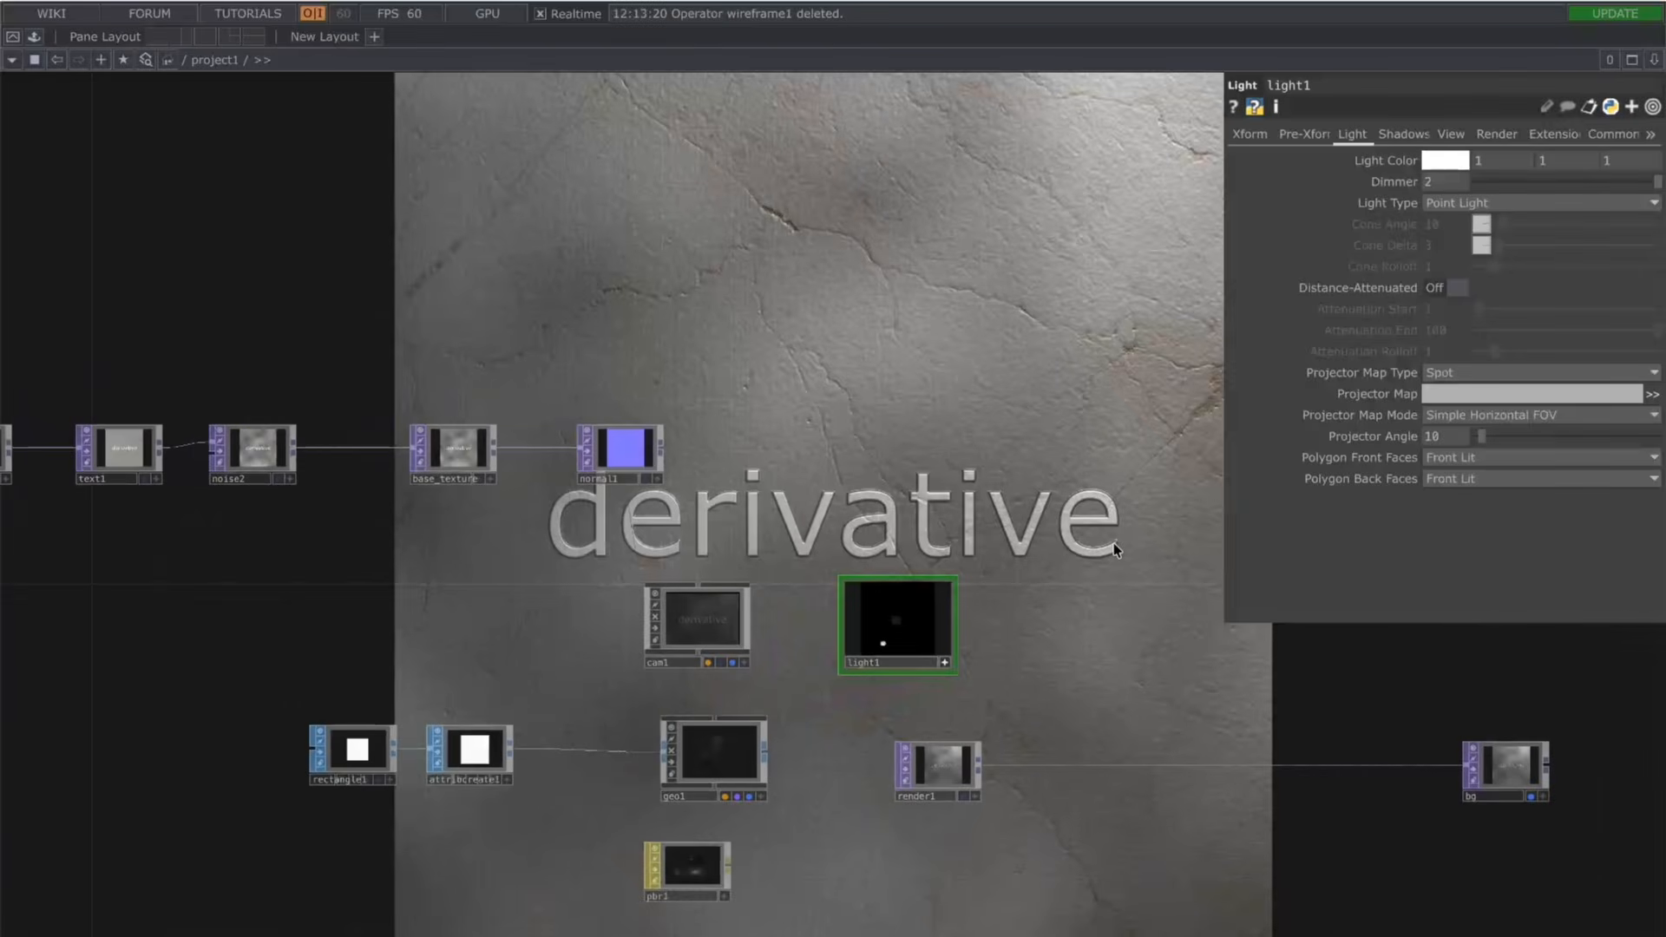
pyautogui.moveTo(794, 427); pyautogui.dragTo(911, 468)
pyautogui.click(206, 493)
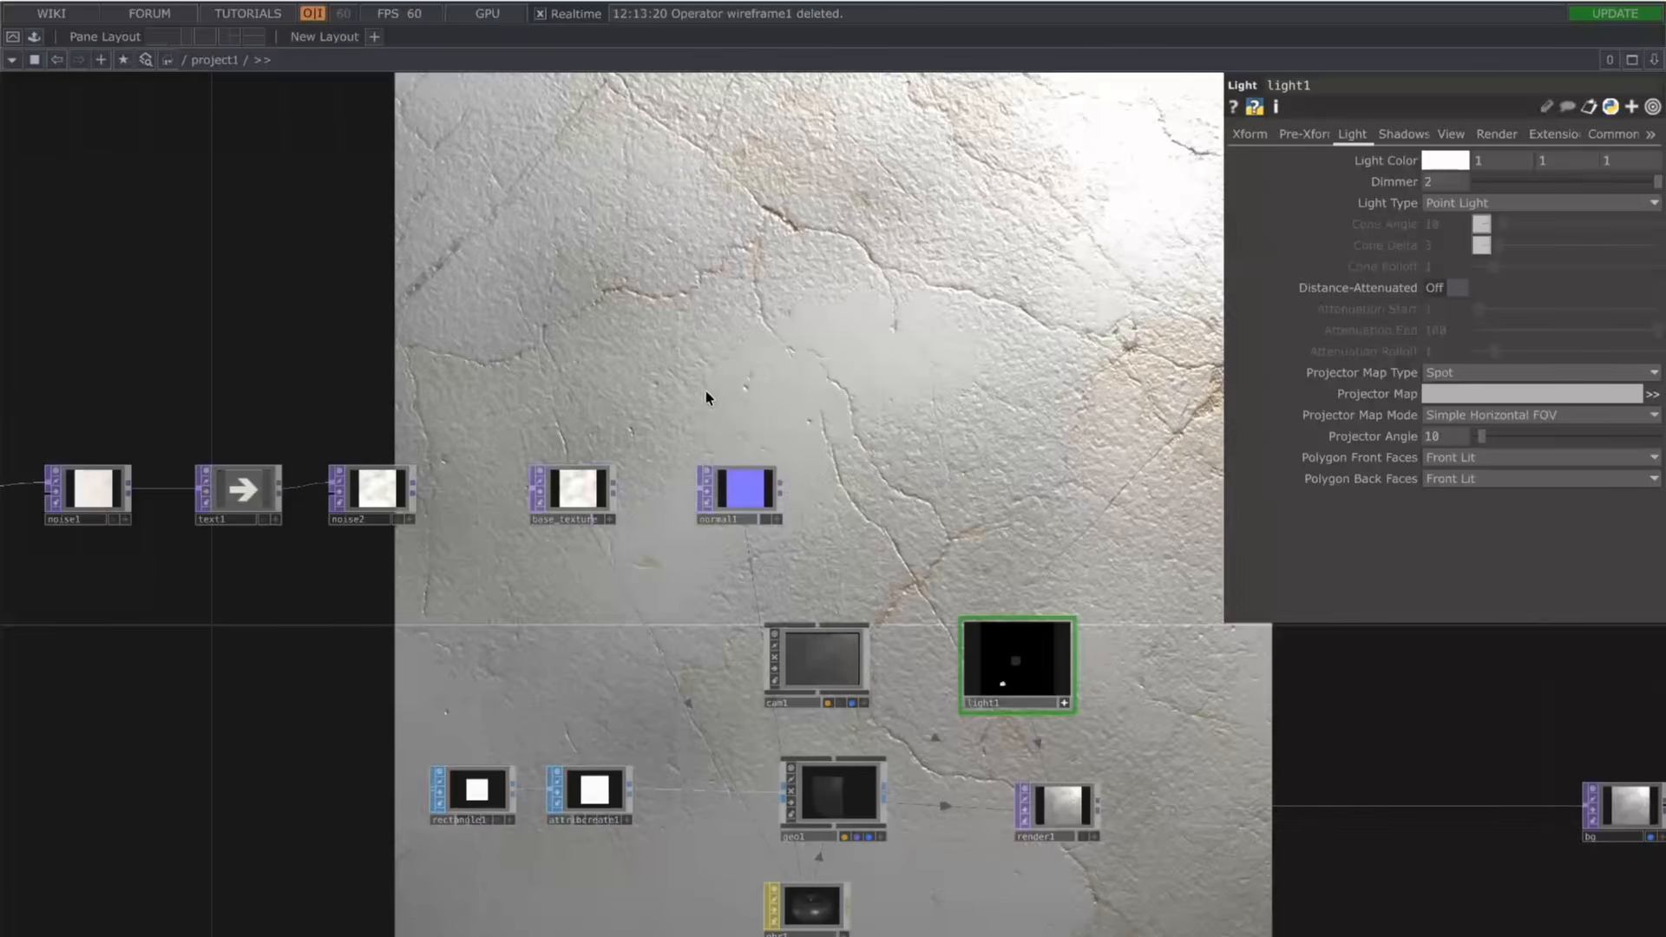
# Step: Temporarily display fit1 in the background with the parameters hidden to compare the original marble texture with the rendered stone
pyautogui.moveTo(705, 391); pyautogui.dragTo(856, 478)
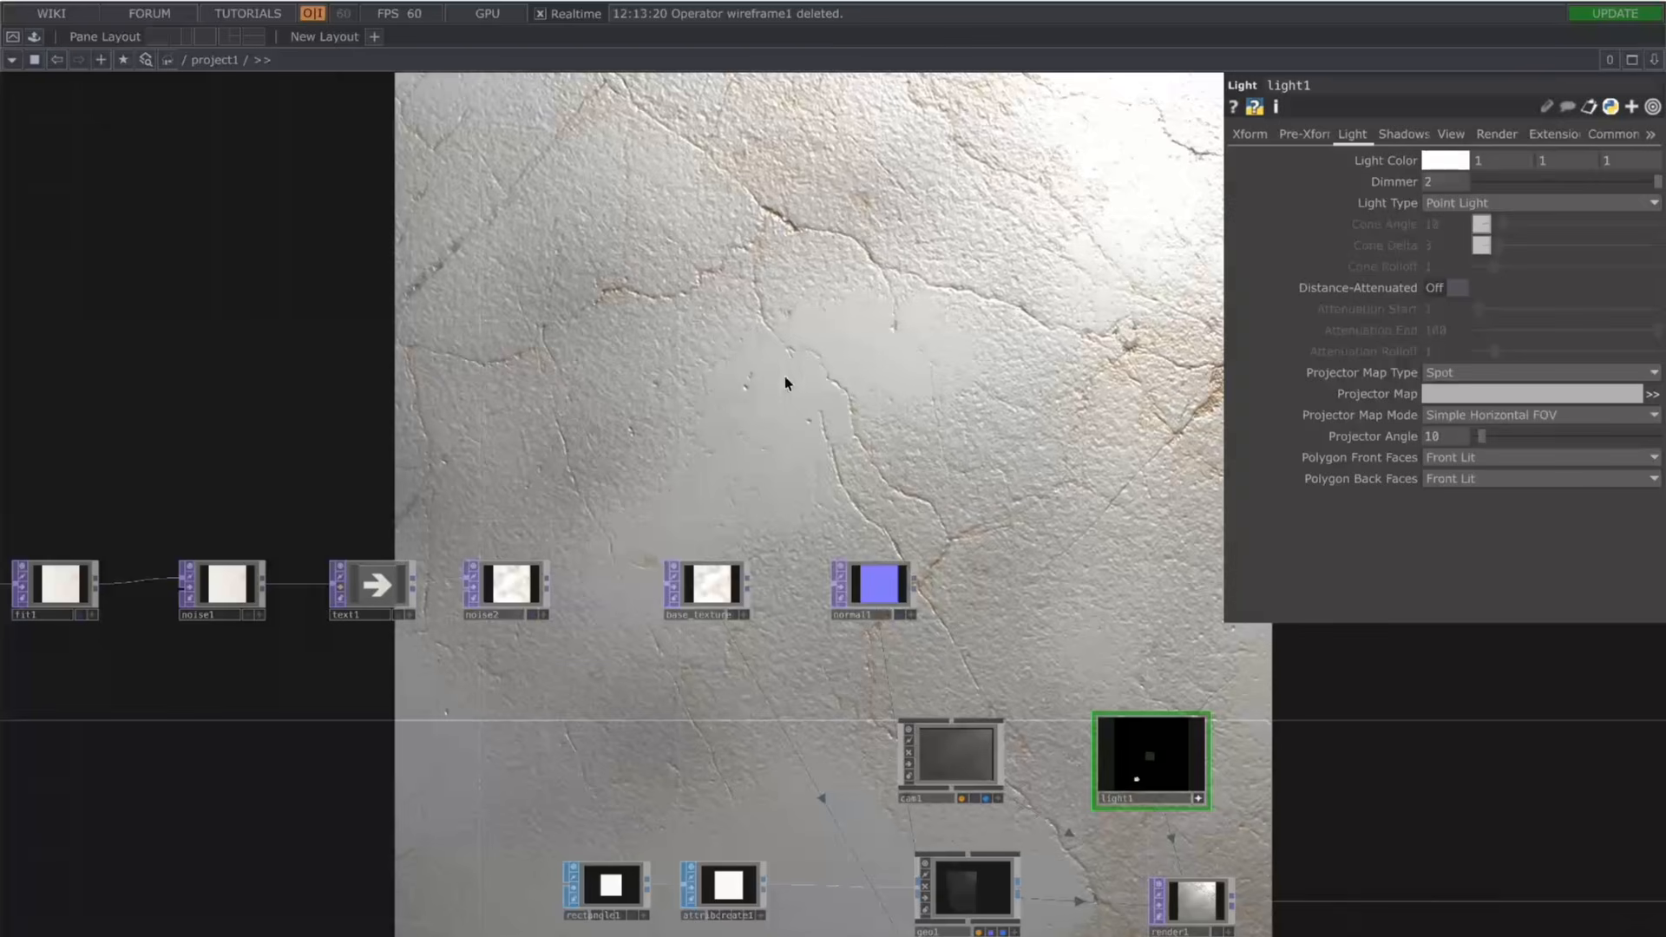
pyautogui.moveTo(359, 507); pyautogui.dragTo(793, 508)
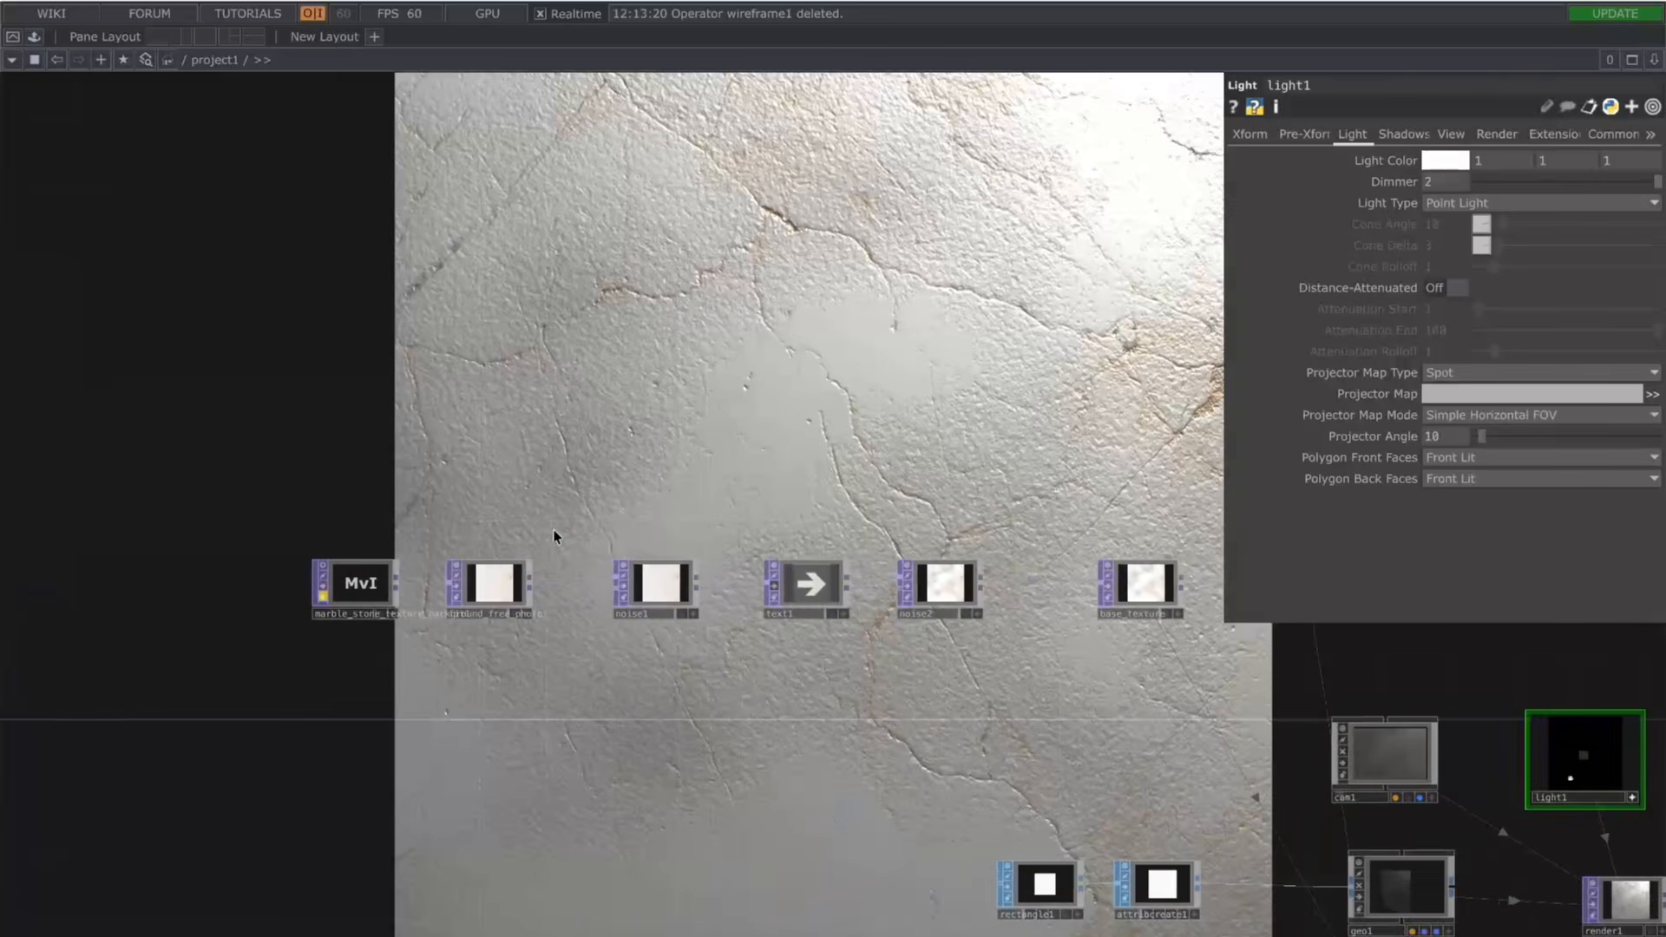
pyautogui.click(492, 585)
pyautogui.click(516, 613)
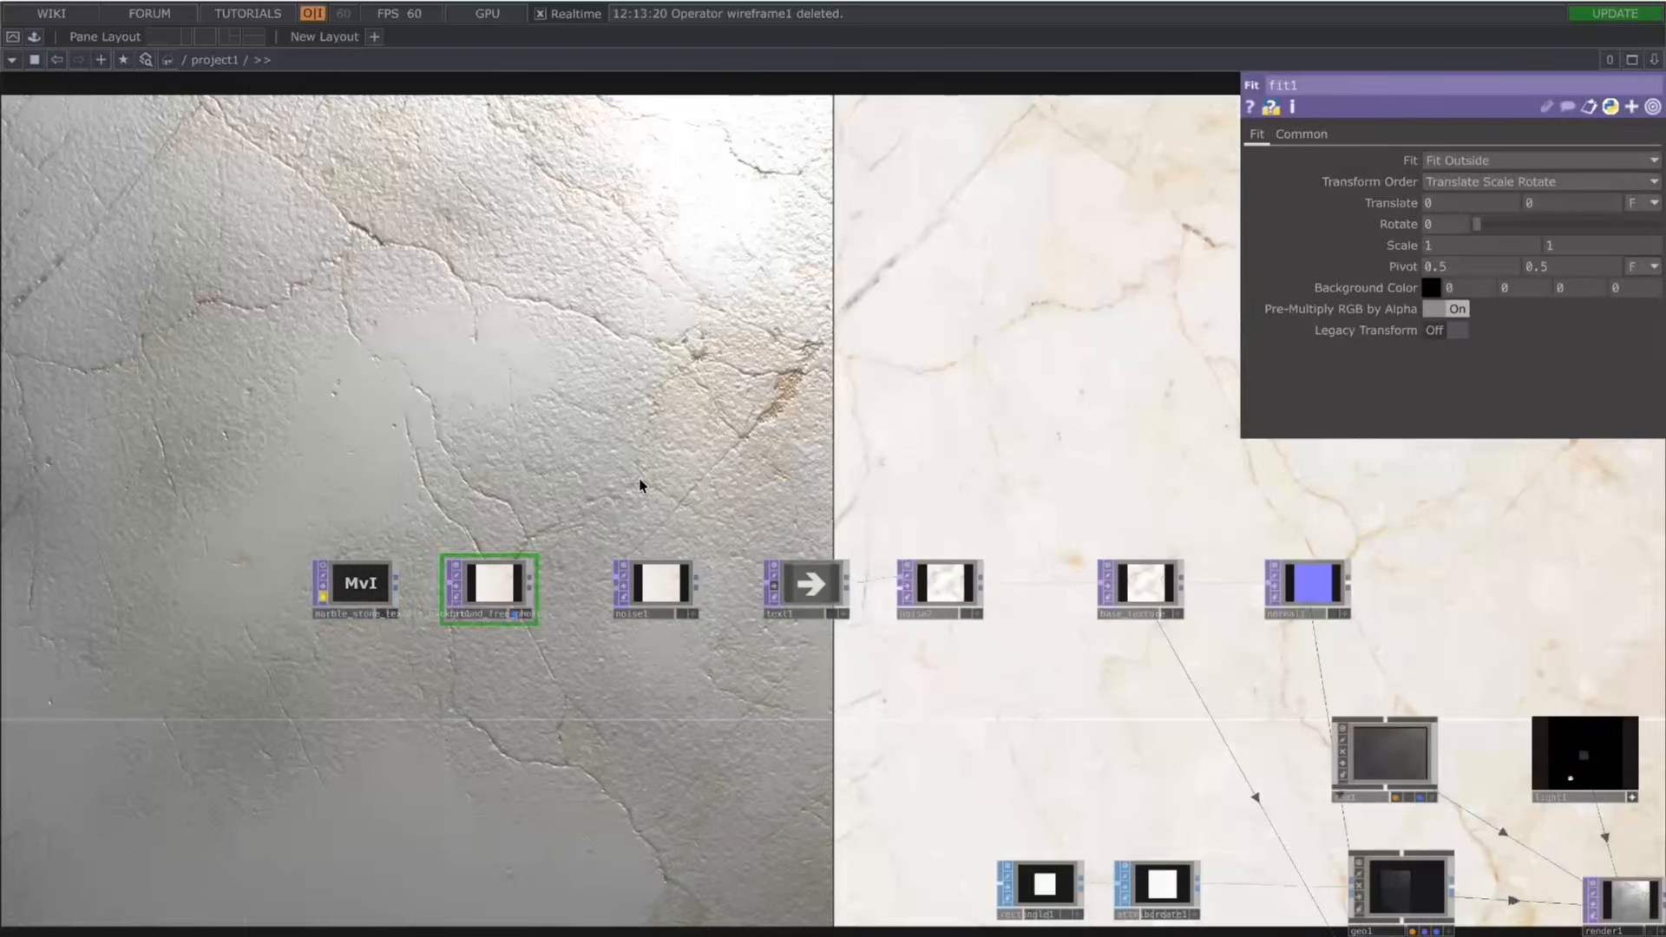
pyautogui.press('p')
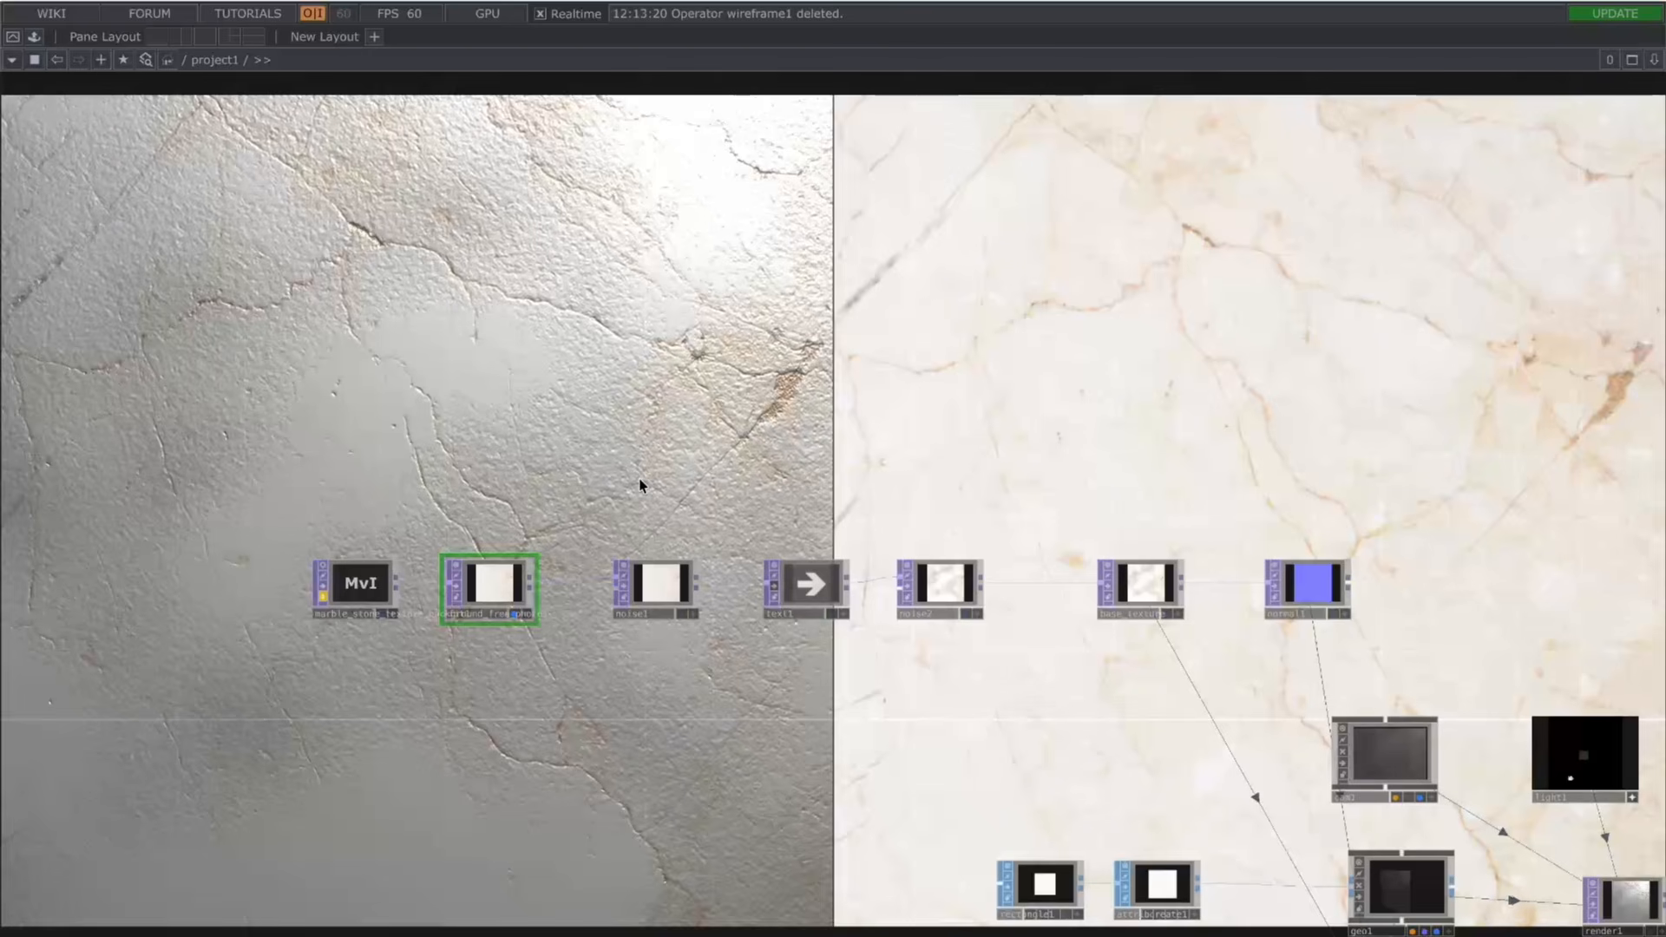
pyautogui.press('d')
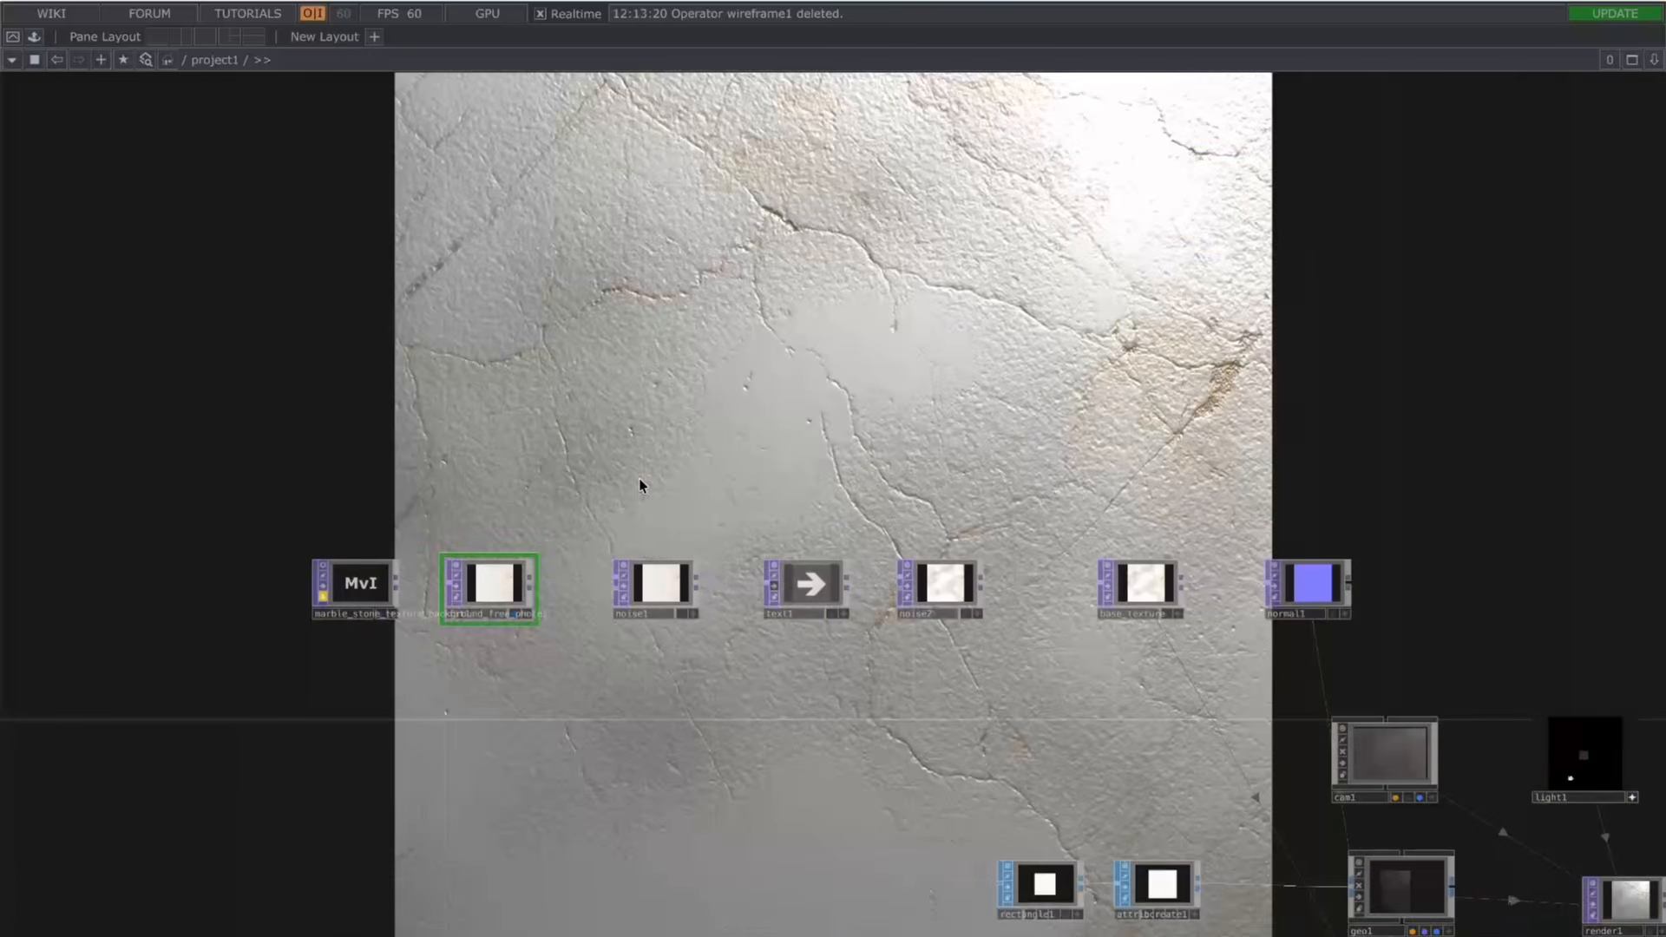
pyautogui.press('super+Tab')
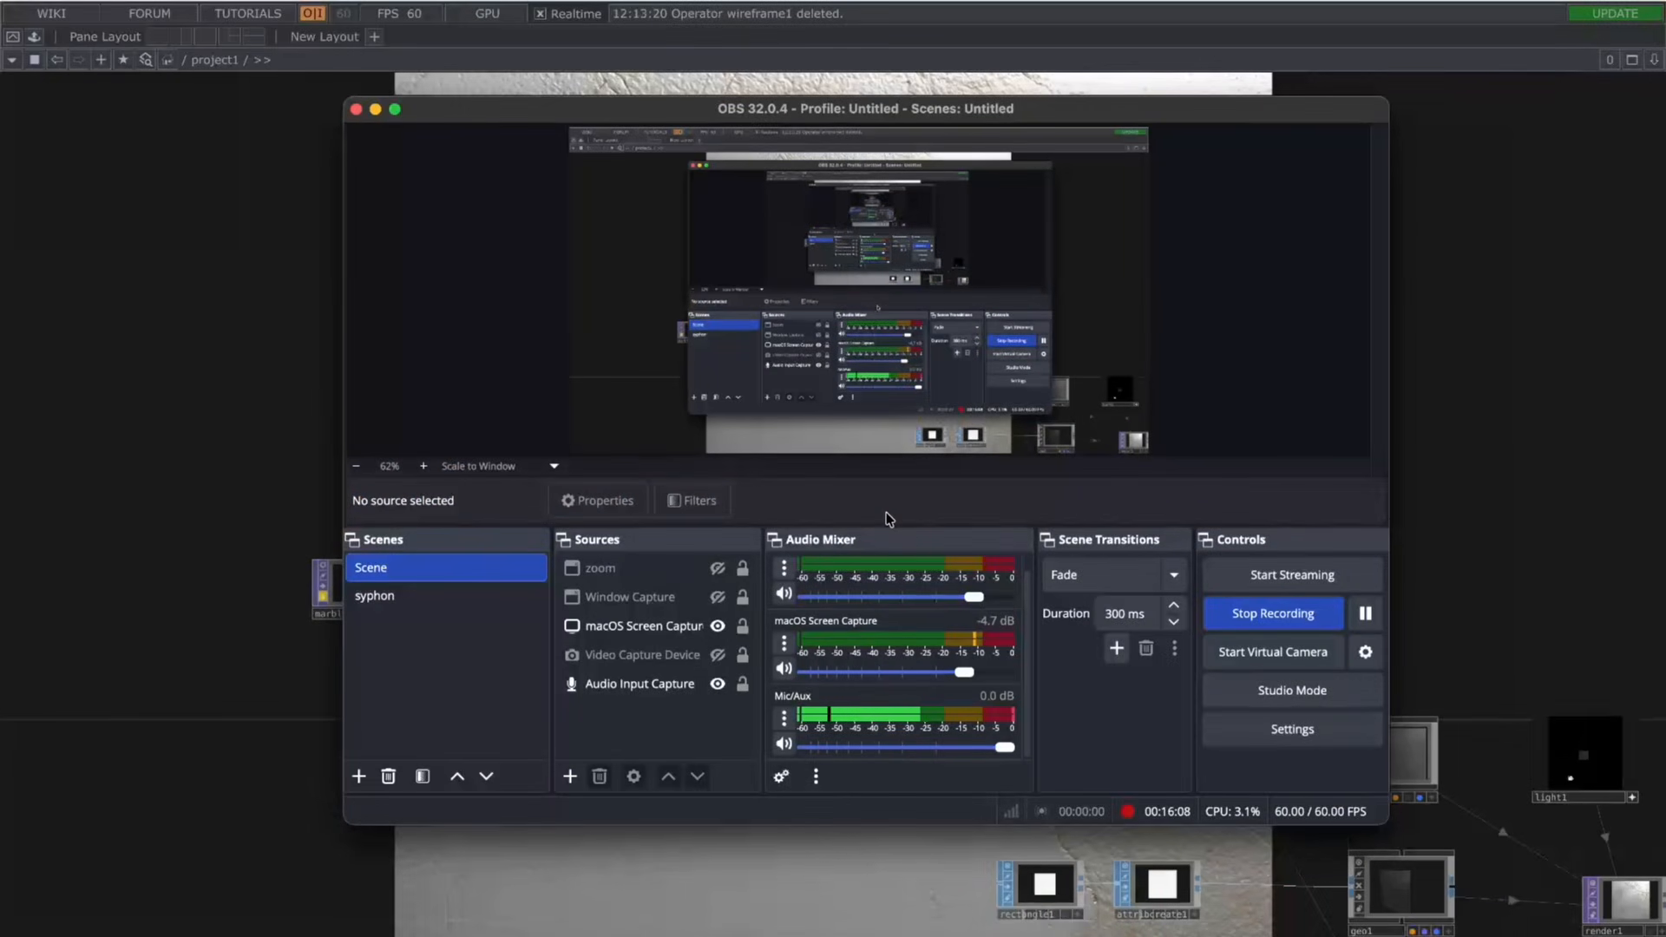
pyautogui.press('super+Tab')
pyautogui.moveTo(1228, 442); pyautogui.dragTo(929, 439)
pyautogui.scroll(-3, 929, 439)
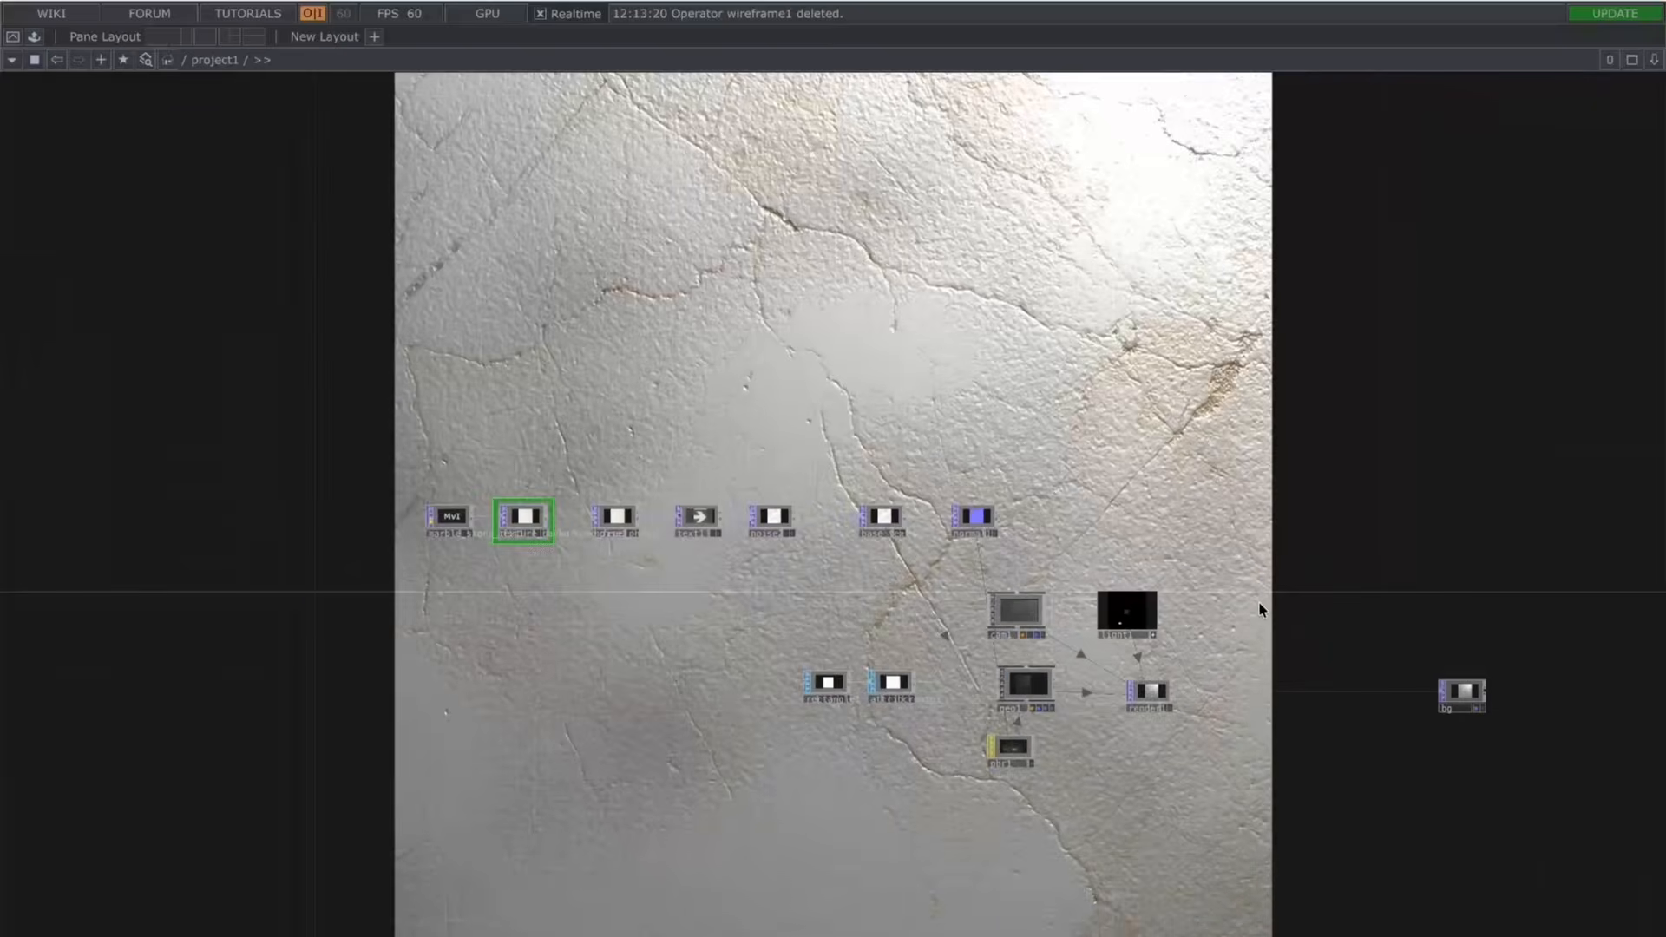
pyautogui.scroll(4, 1258, 607)
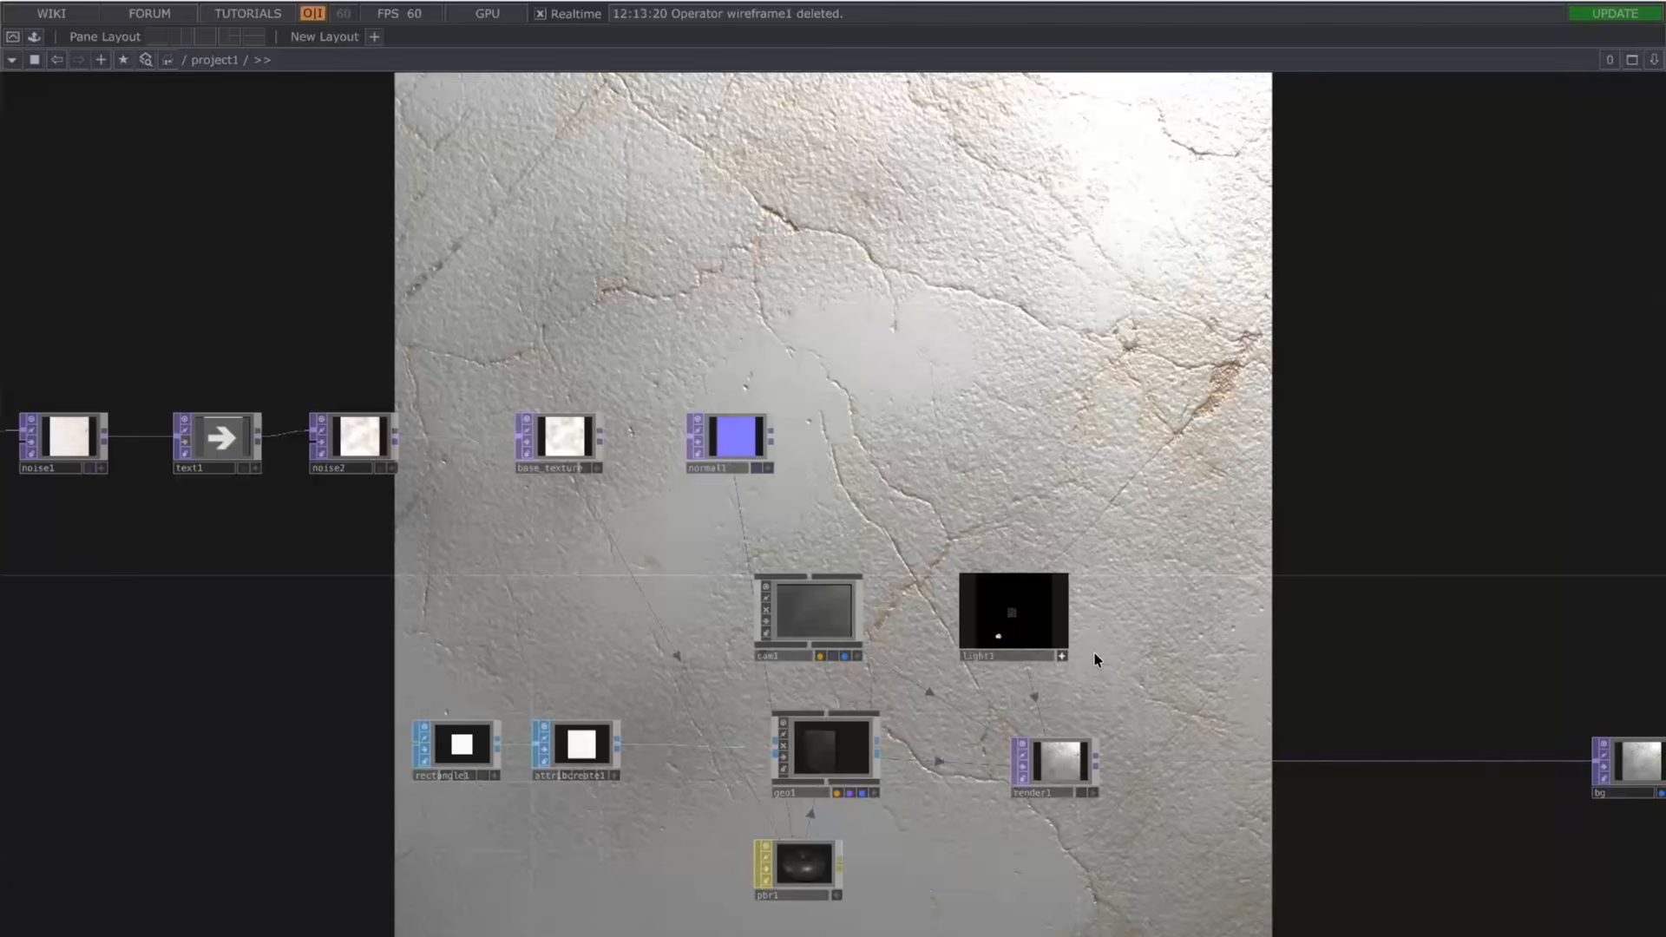
pyautogui.press('super+Tab')
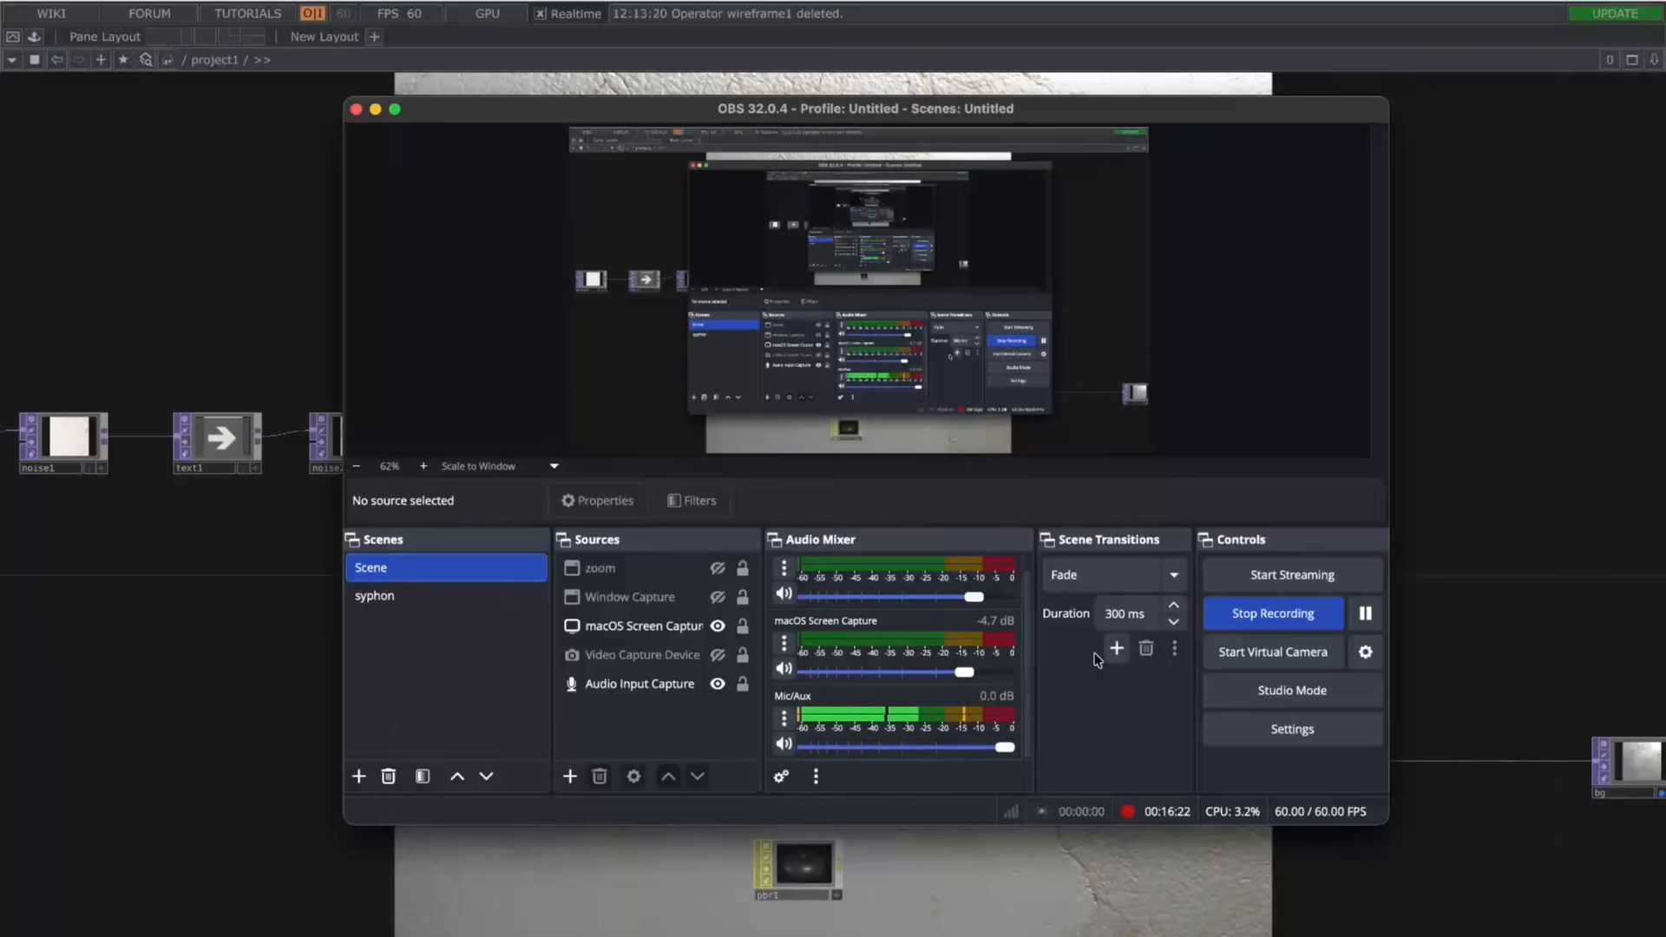
pyautogui.press('super+Tab')
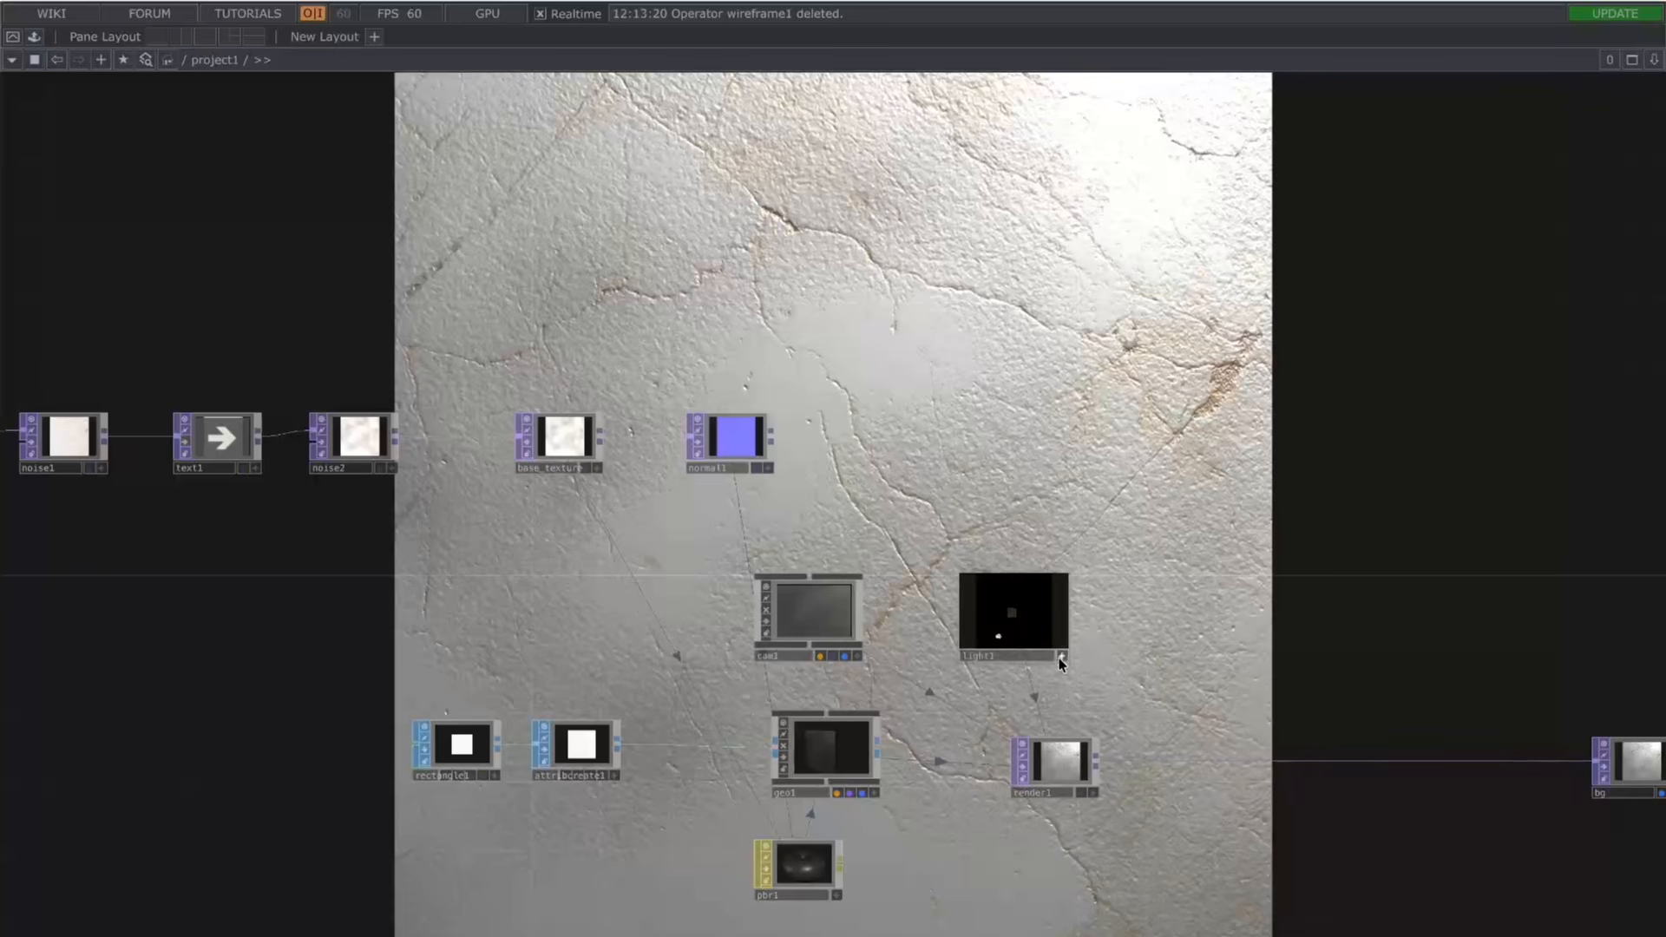
# Step: Deactivate light1's viewer and show the parameter window again
pyautogui.click(1062, 656)
pyautogui.scroll(-2, 1066, 595)
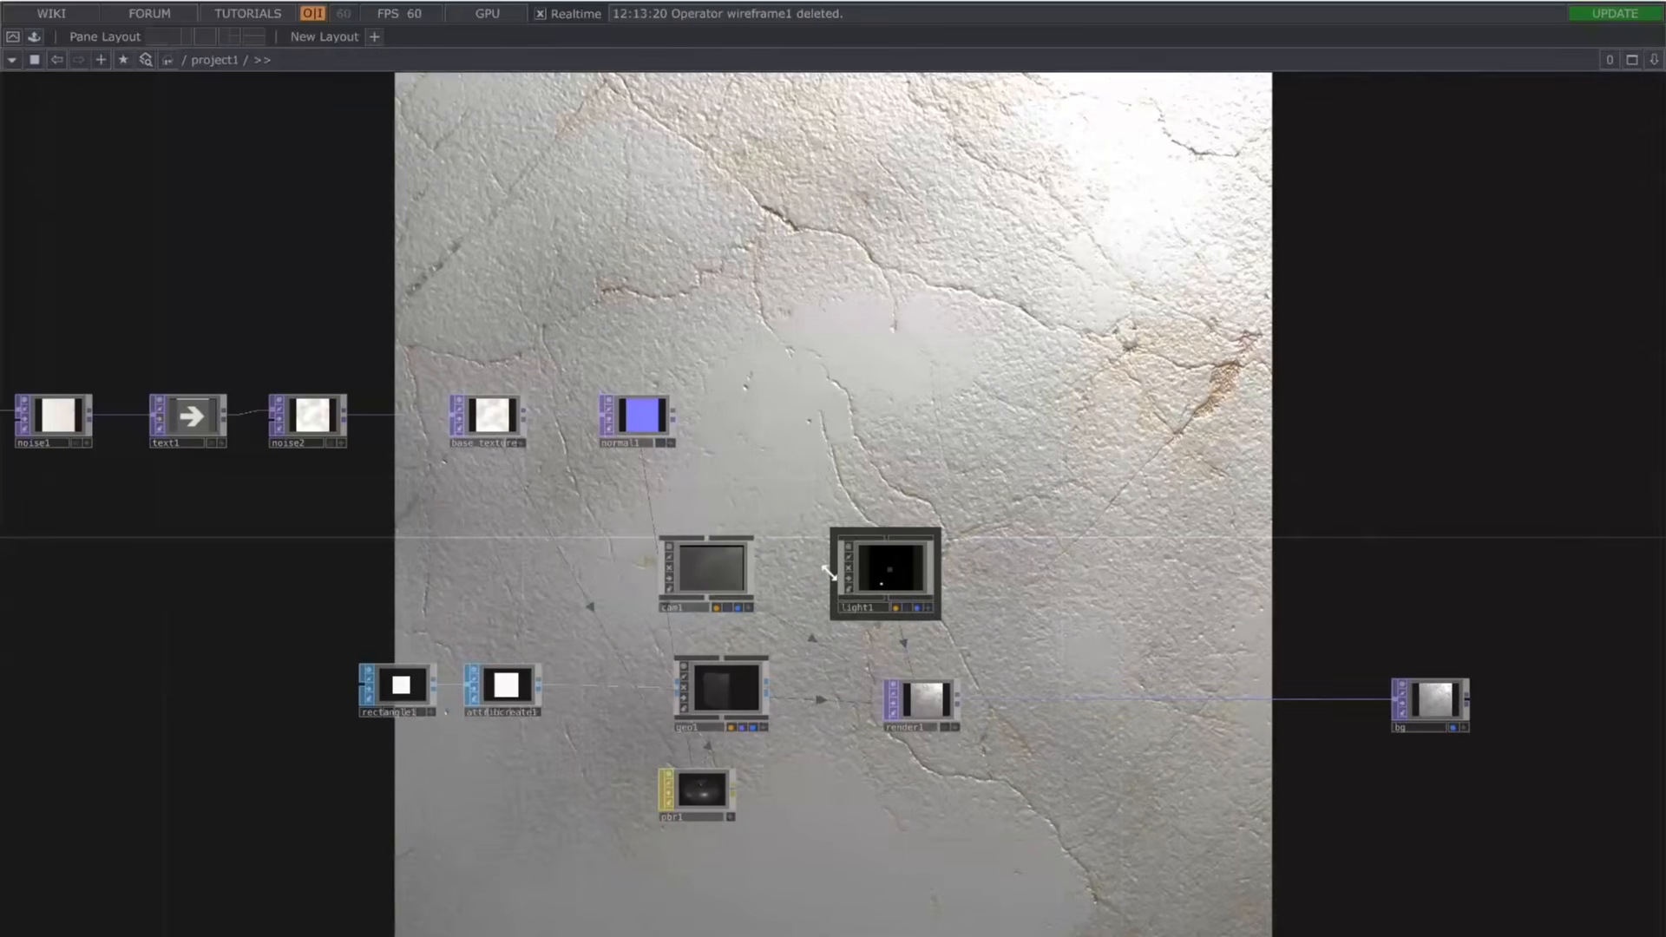
pyautogui.press('p')
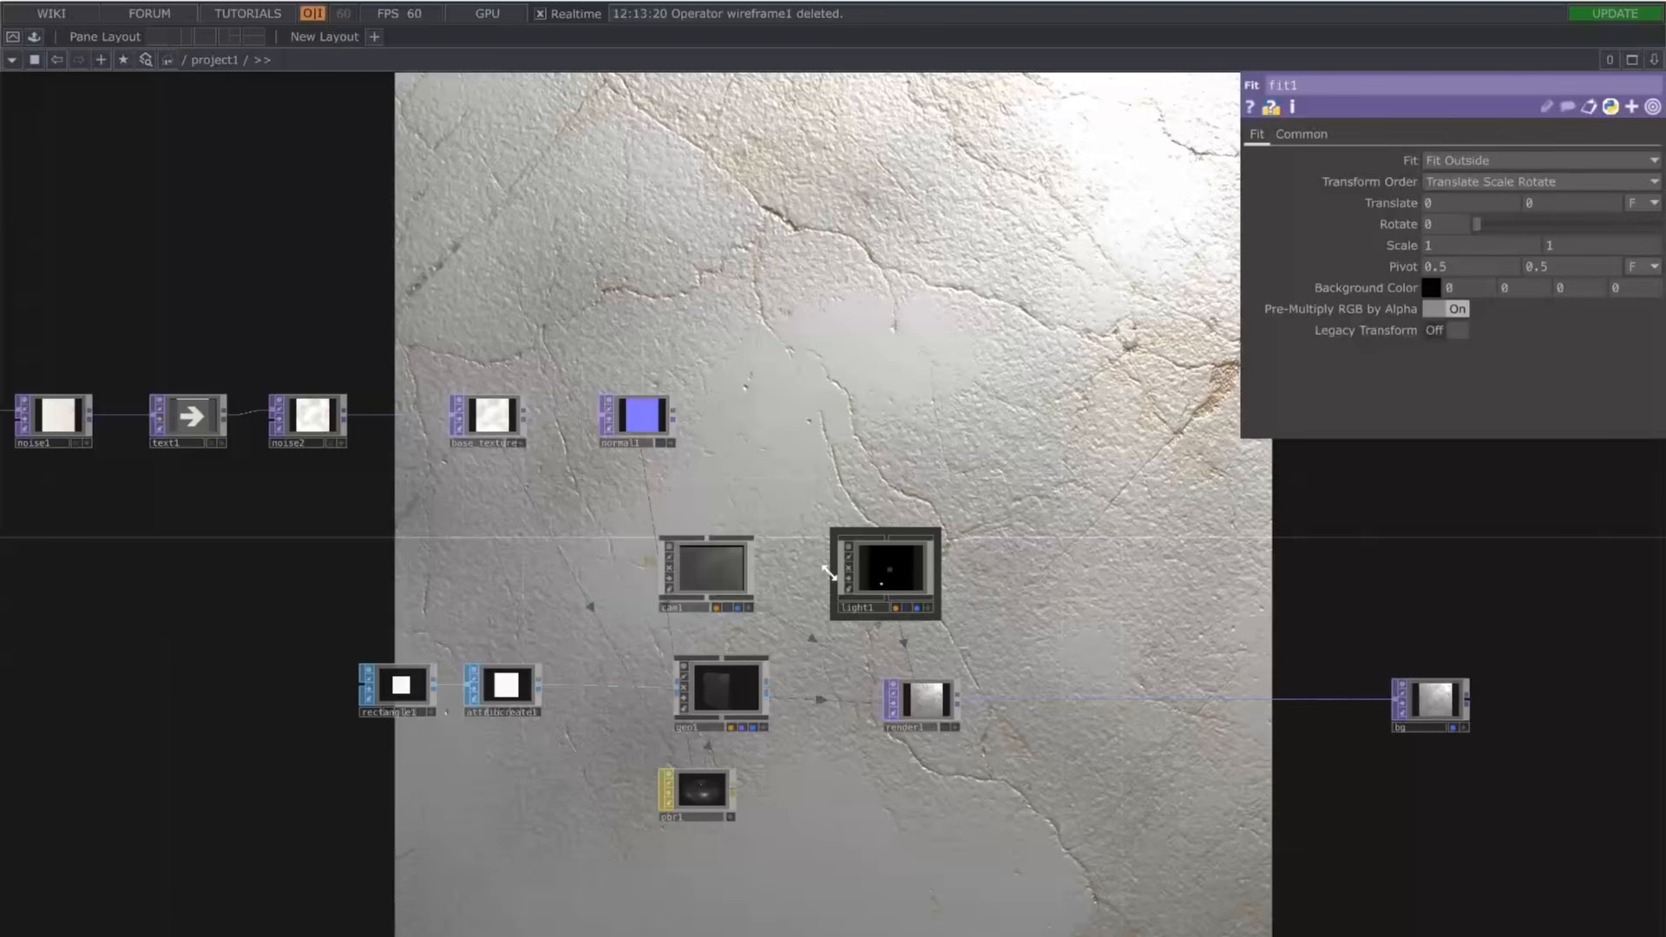
pyautogui.moveTo(1063, 568); pyautogui.dragTo(835, 490)
pyautogui.moveTo(846, 493); pyautogui.dragTo(997, 520, button='middle')
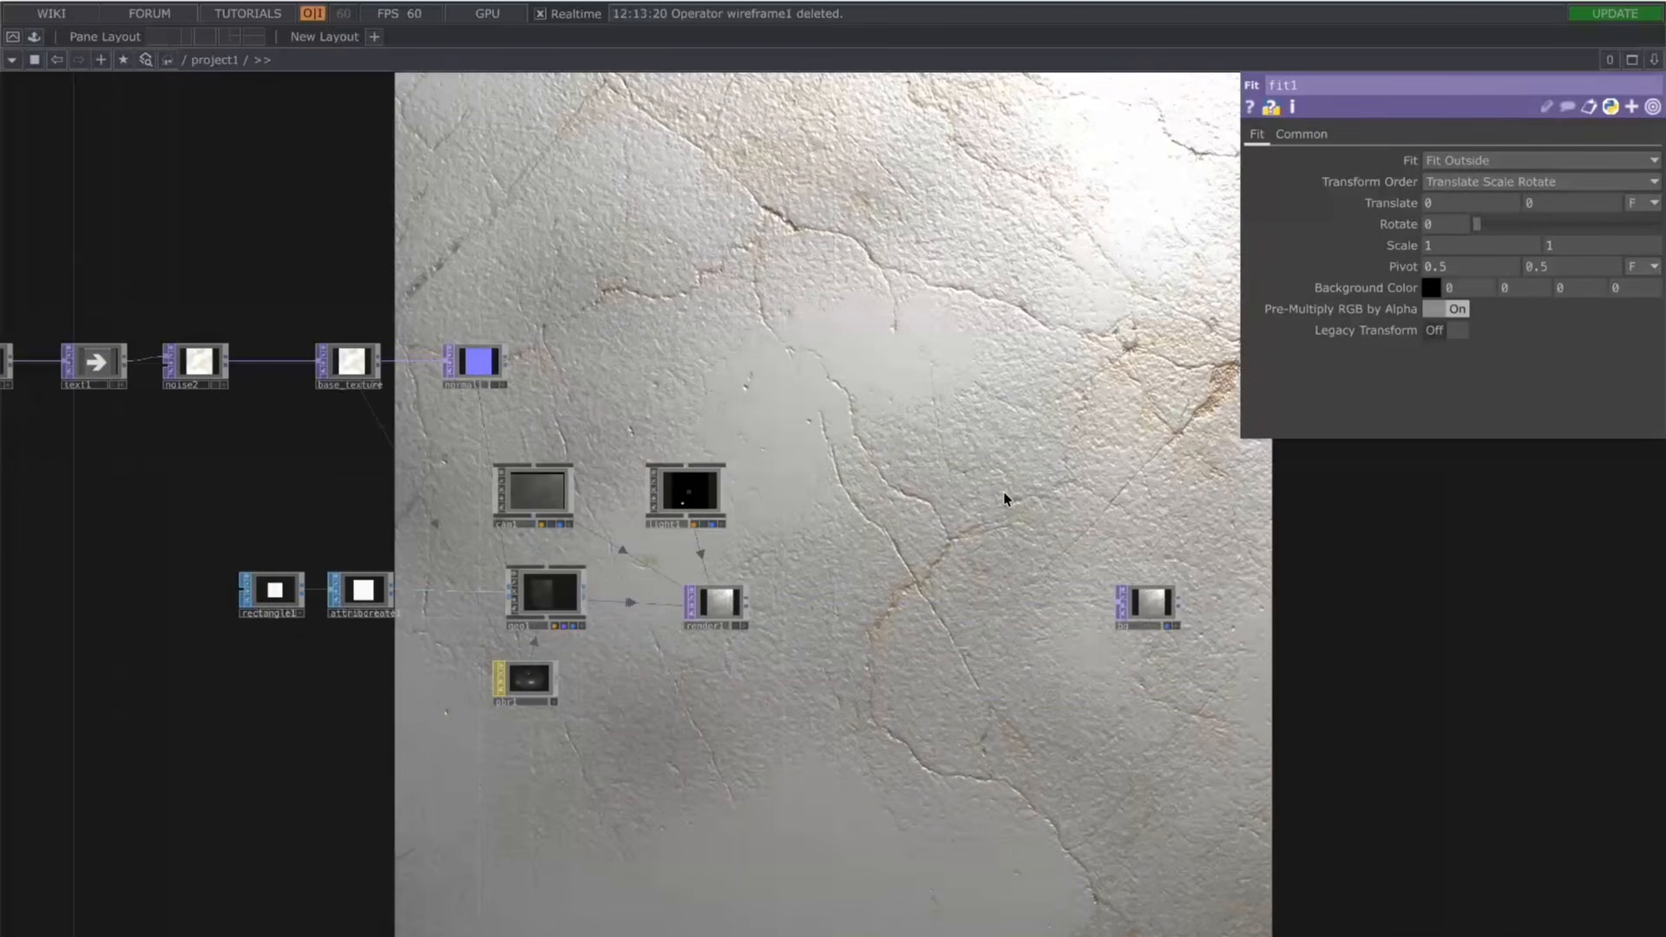
# Step: Add the bloom and feedbackEdge components from the palette's ImageFilters beside render1, then close the palette
pyautogui.click(35, 39)
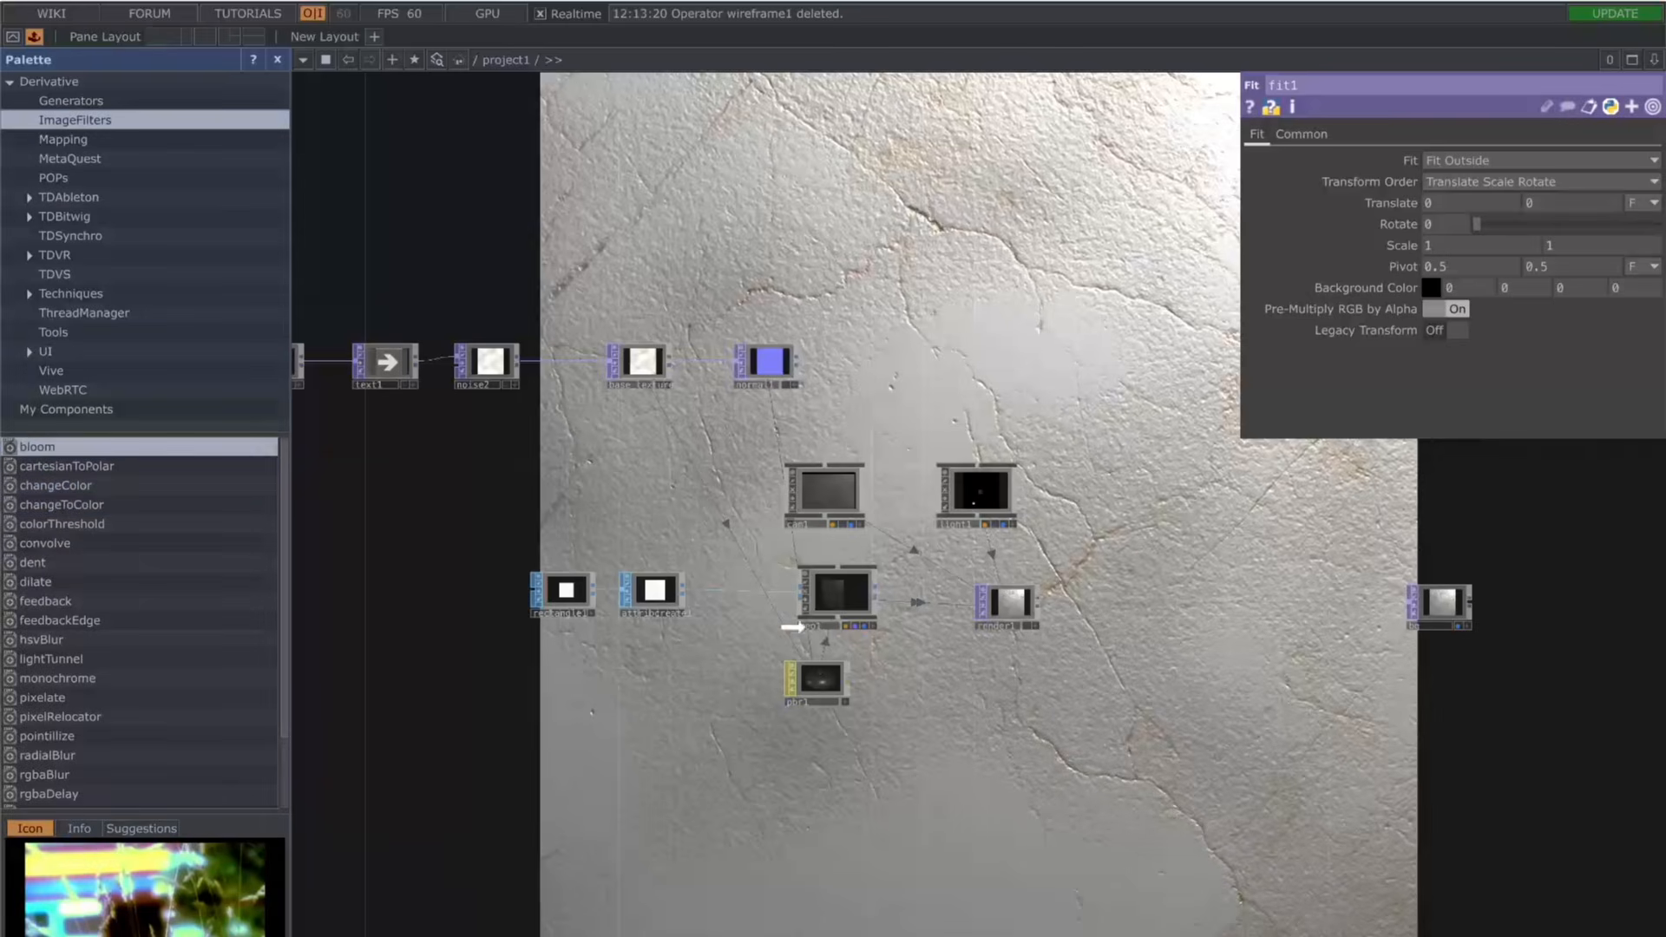
pyautogui.click(1041, 663)
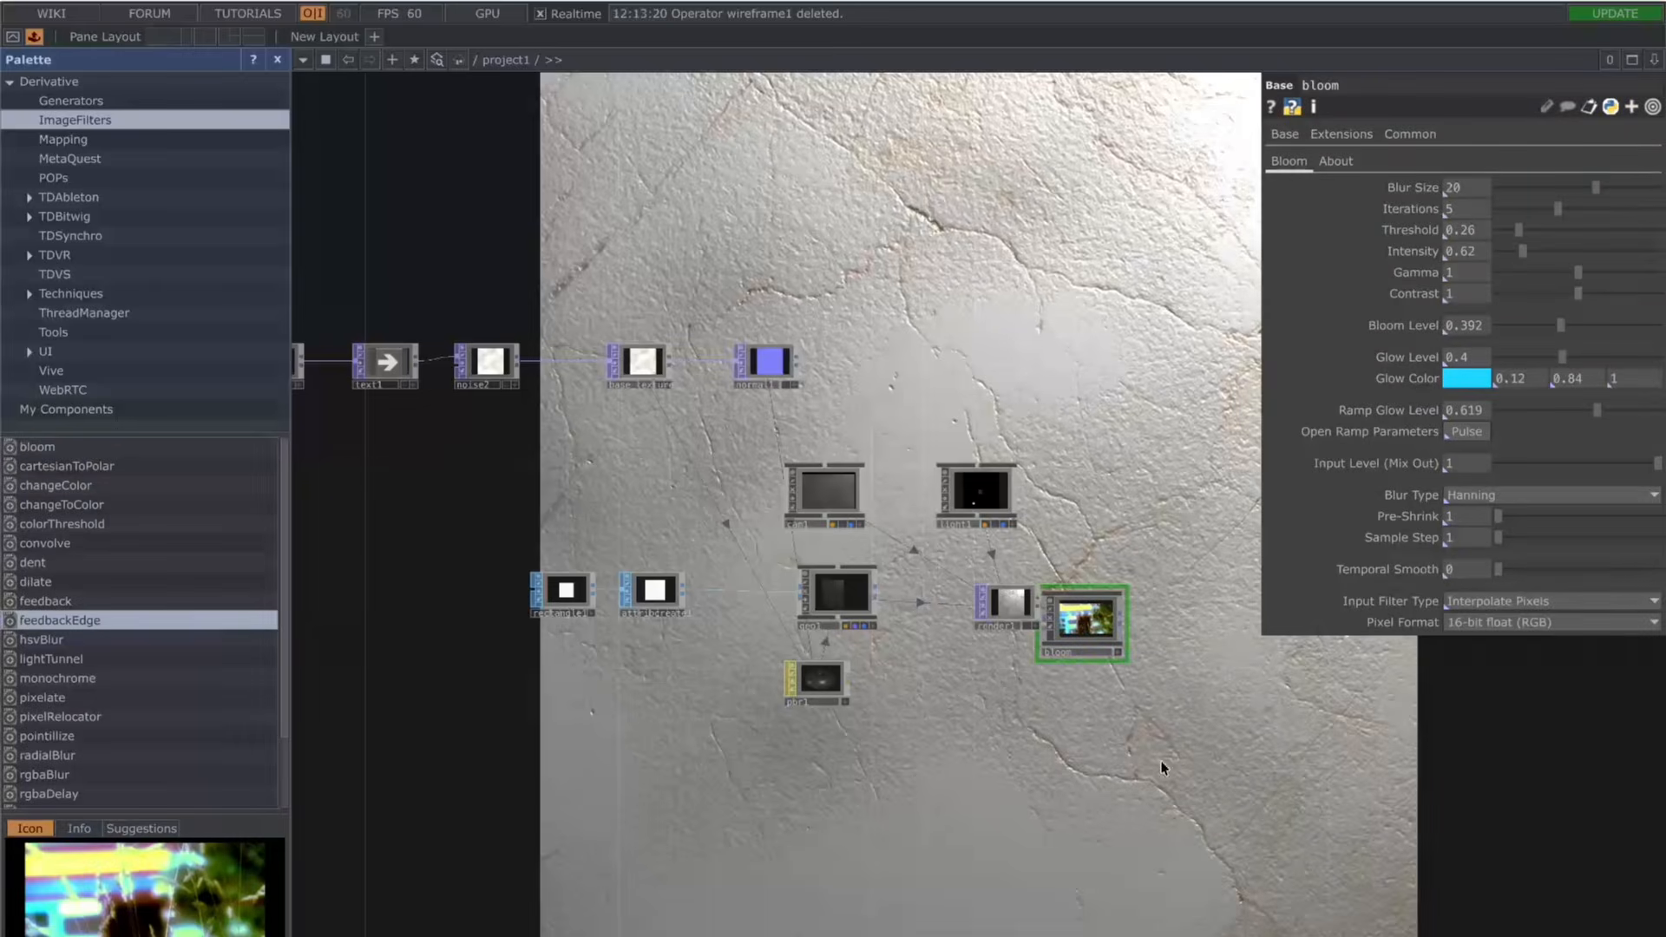
pyautogui.moveTo(1161, 768); pyautogui.dragTo(1162, 768)
pyautogui.moveTo(1063, 596); pyautogui.dragTo(1112, 644)
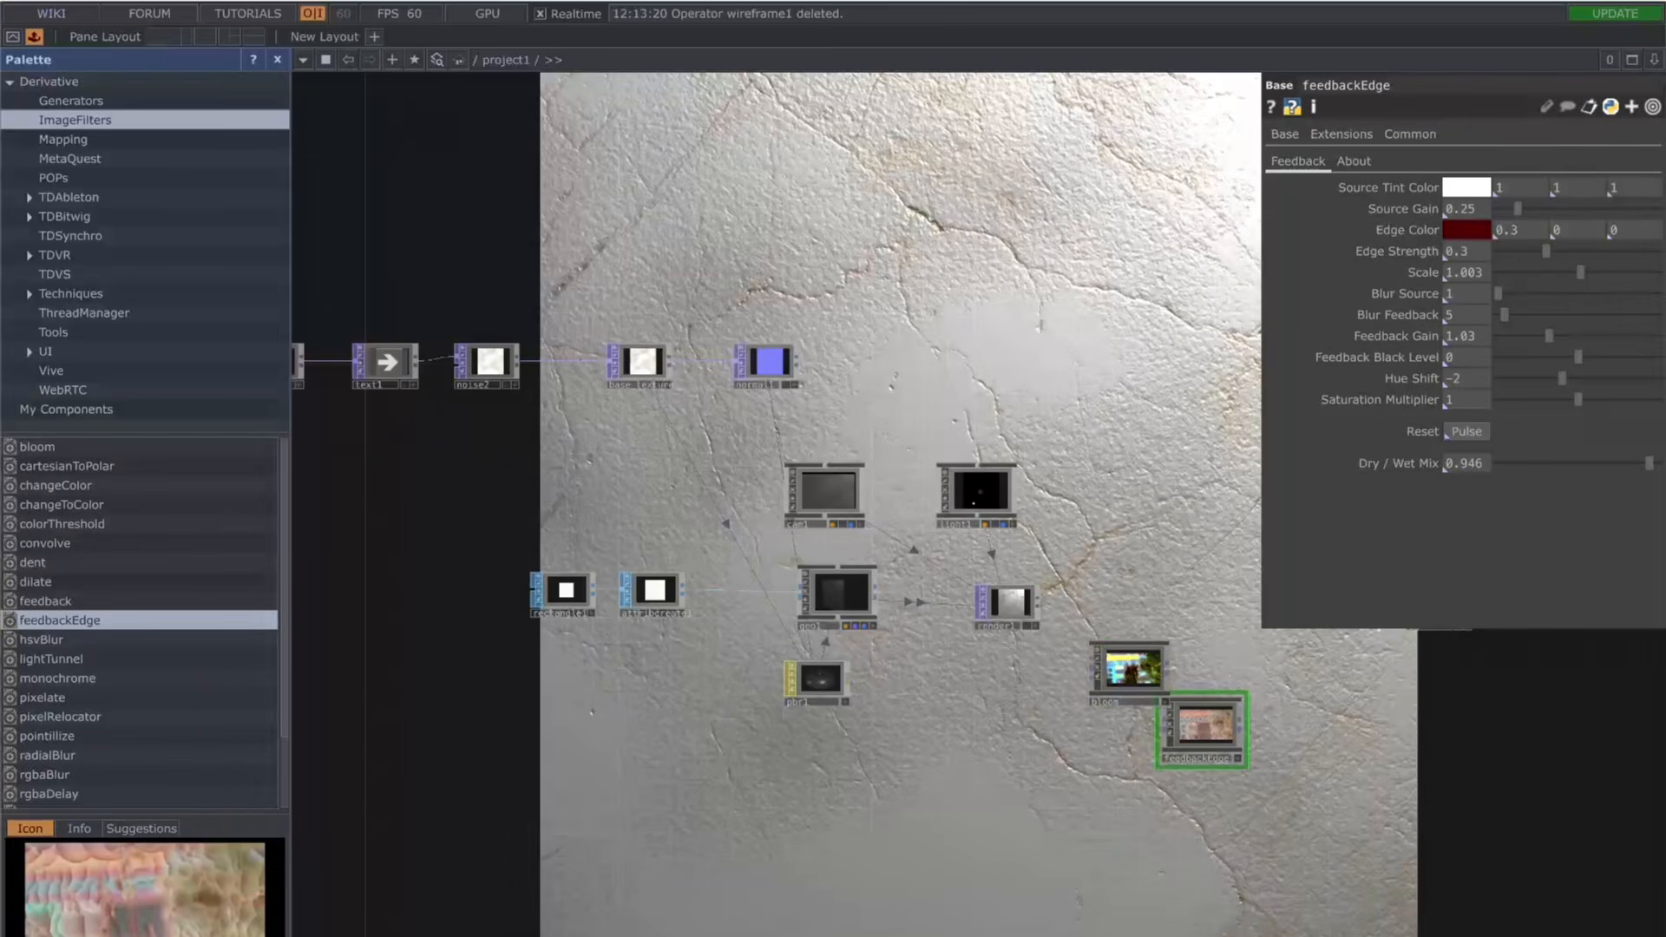
pyautogui.click(34, 37)
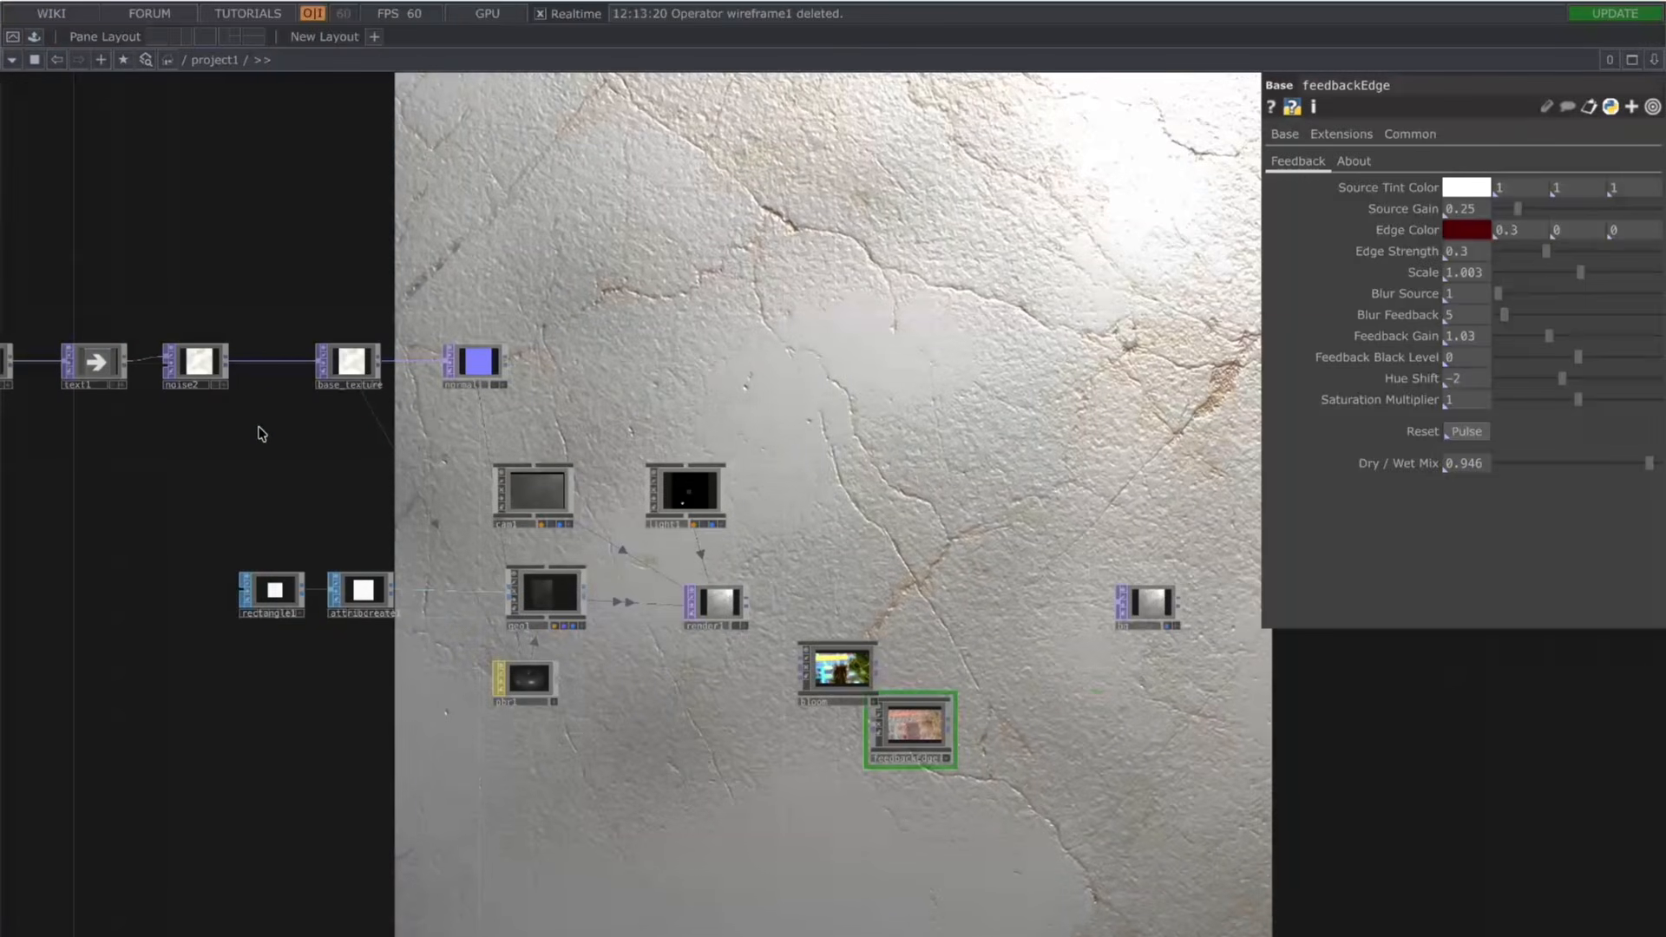
# Step: Chain the render1 output through feedbackEdge and bloom into the bg node
pyautogui.scroll(3, 547, 607)
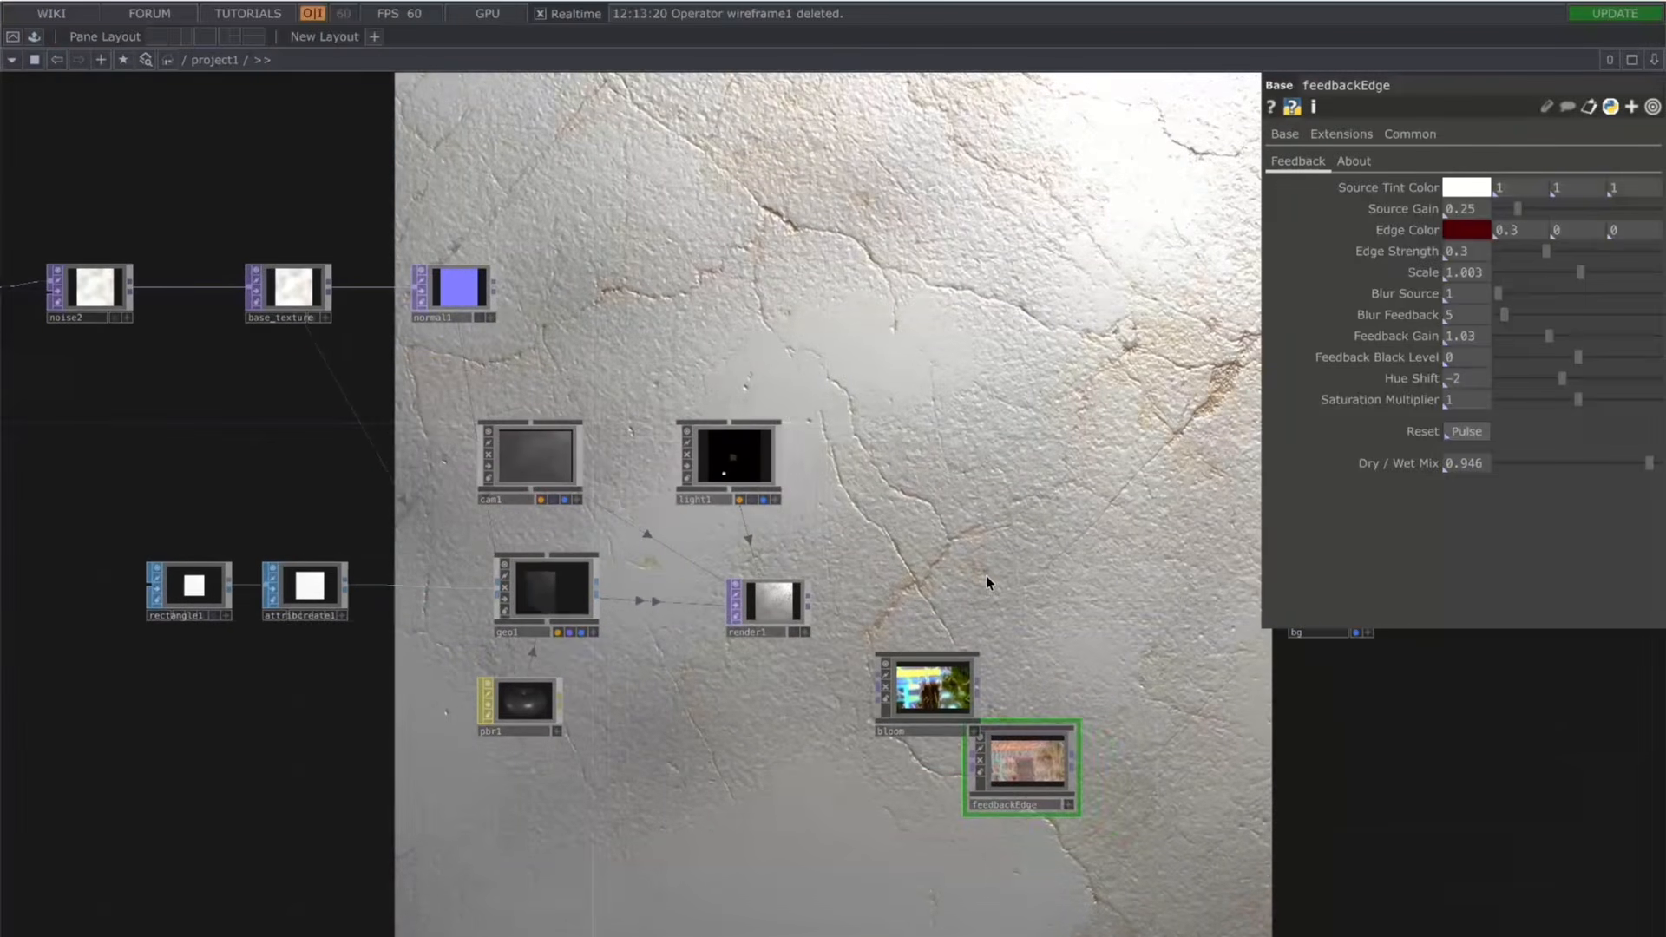
pyautogui.scroll(2, 998, 607)
pyautogui.moveTo(1044, 809); pyautogui.dragTo(840, 800)
pyautogui.moveTo(909, 720); pyautogui.dragTo(1100, 720)
pyautogui.moveTo(876, 833); pyautogui.dragTo(918, 791)
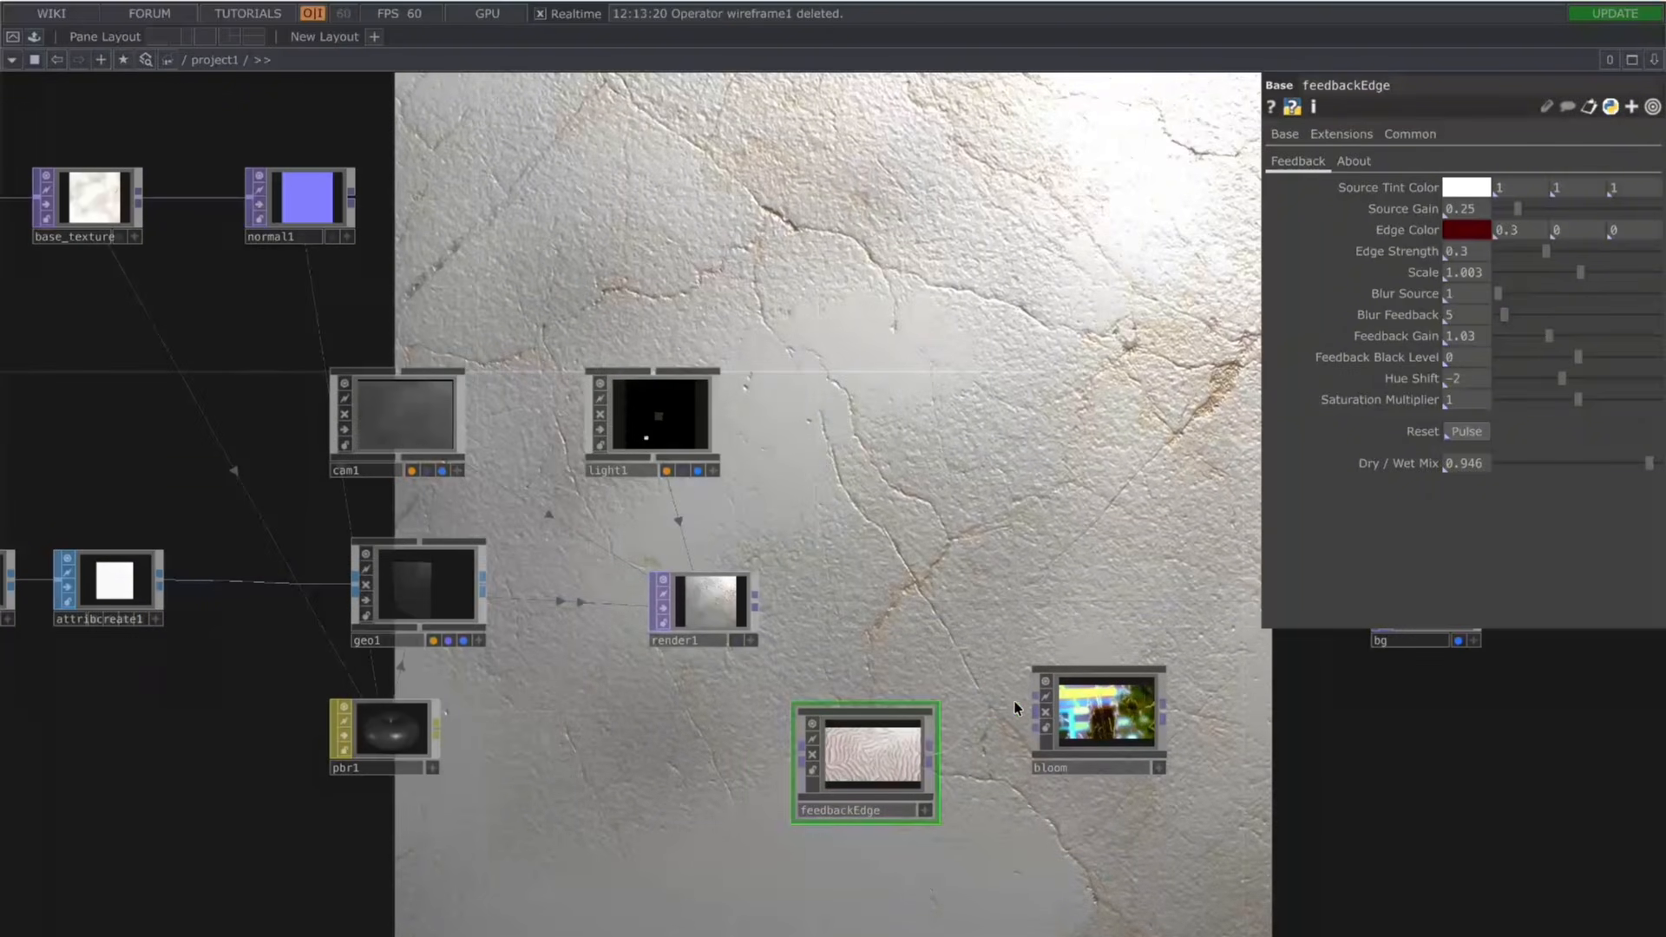
pyautogui.moveTo(1291, 707); pyautogui.dragTo(1035, 727)
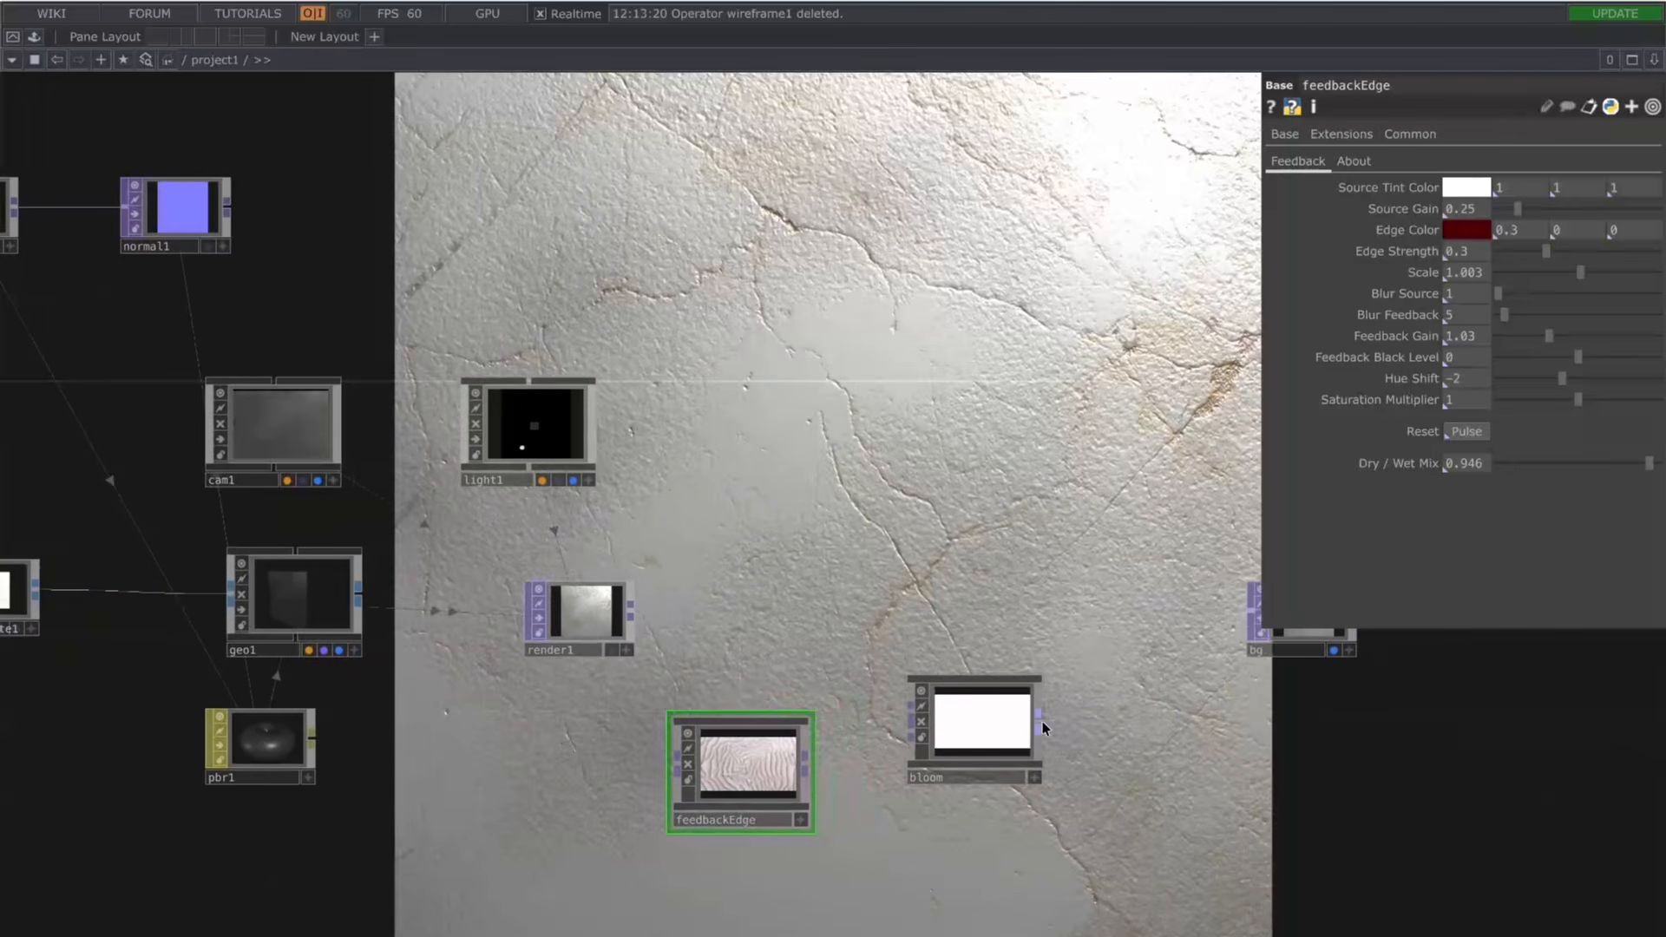
pyautogui.moveTo(1220, 631); pyautogui.dragTo(1250, 611)
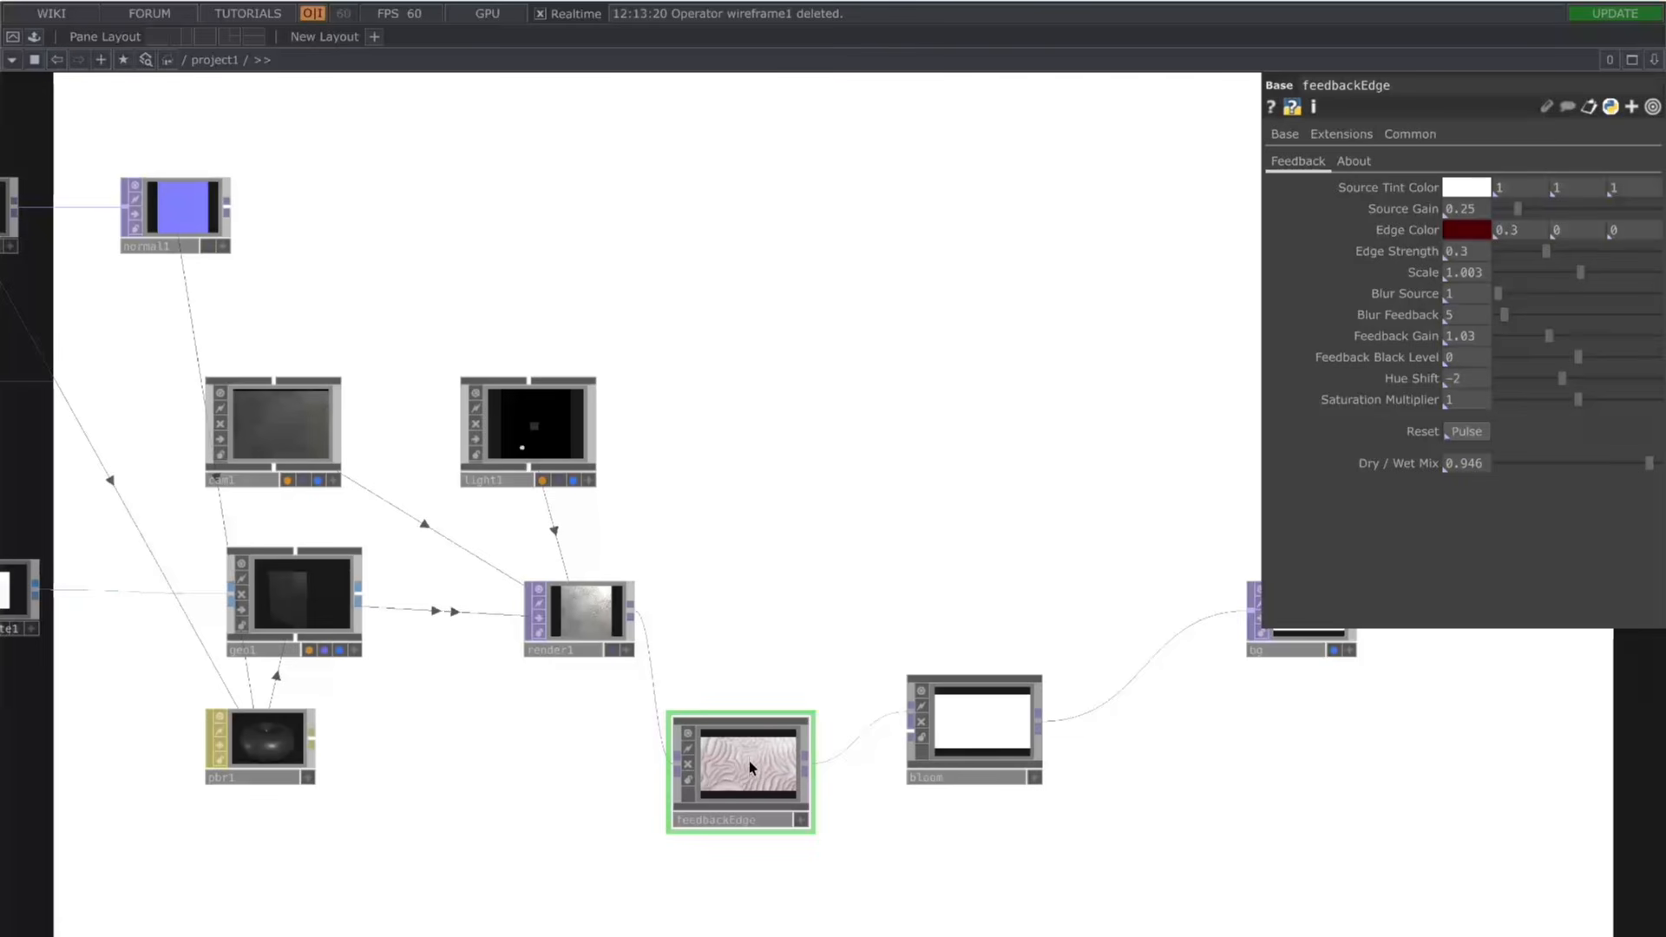
# Step: Reset the feedbackEdge feedback and set its edge strength to 0, scale to 1, blur feedback to 1 and dry/wet mix to 0.367
pyautogui.click(1466, 431)
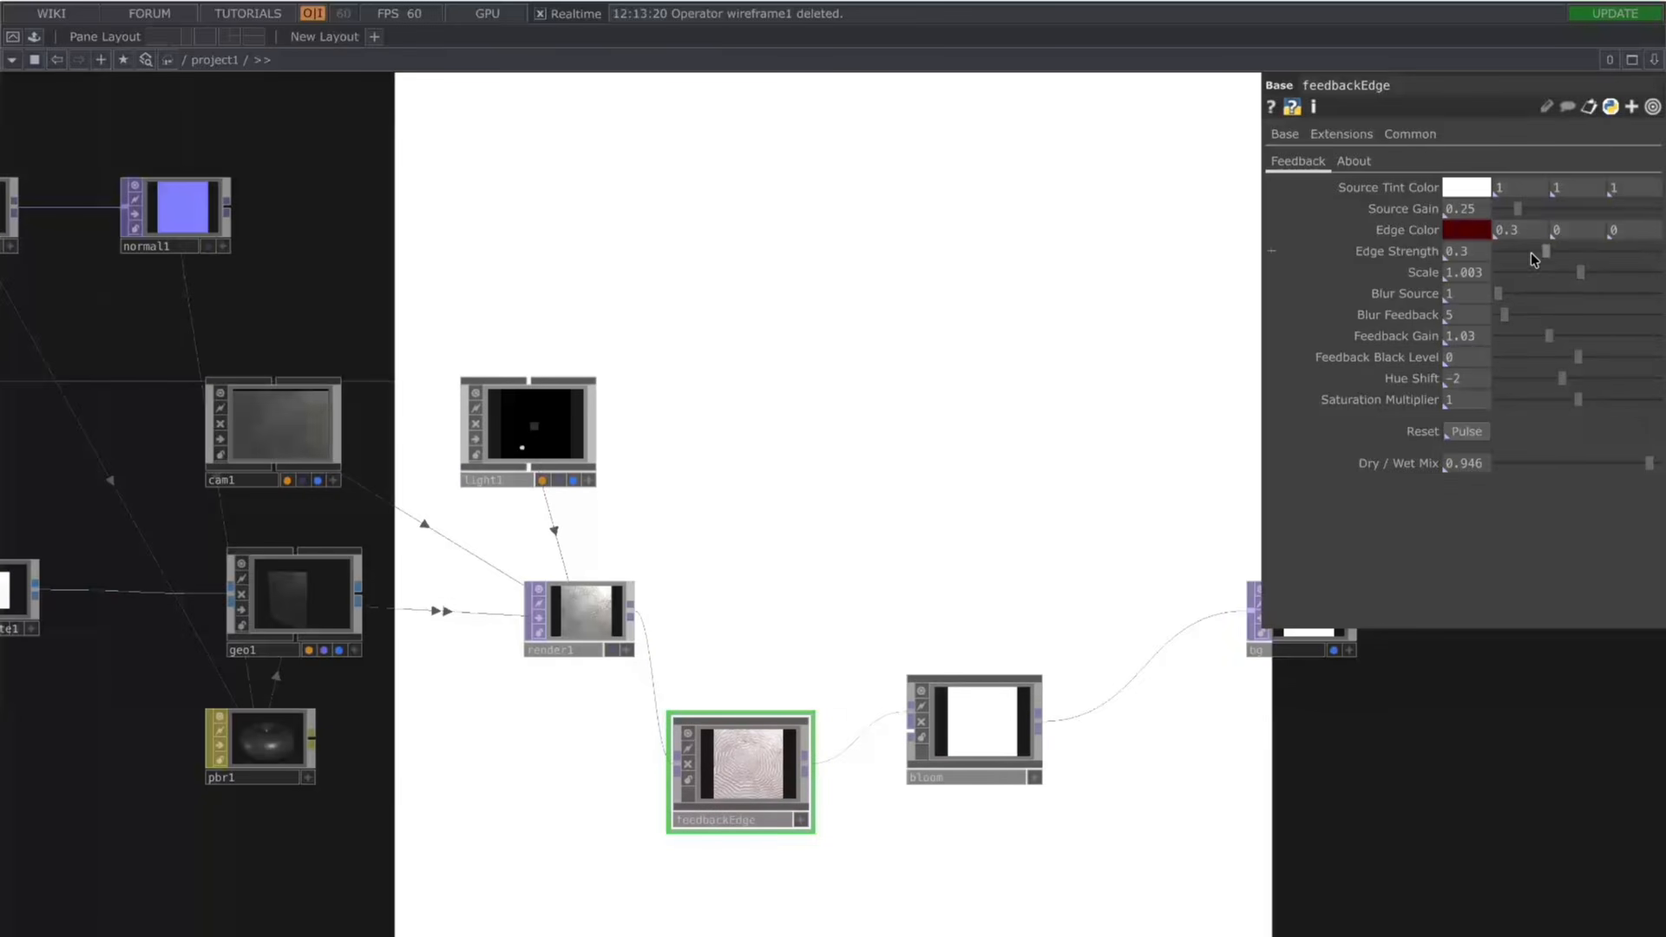
pyautogui.moveTo(1487, 272); pyautogui.dragTo(1279, 290)
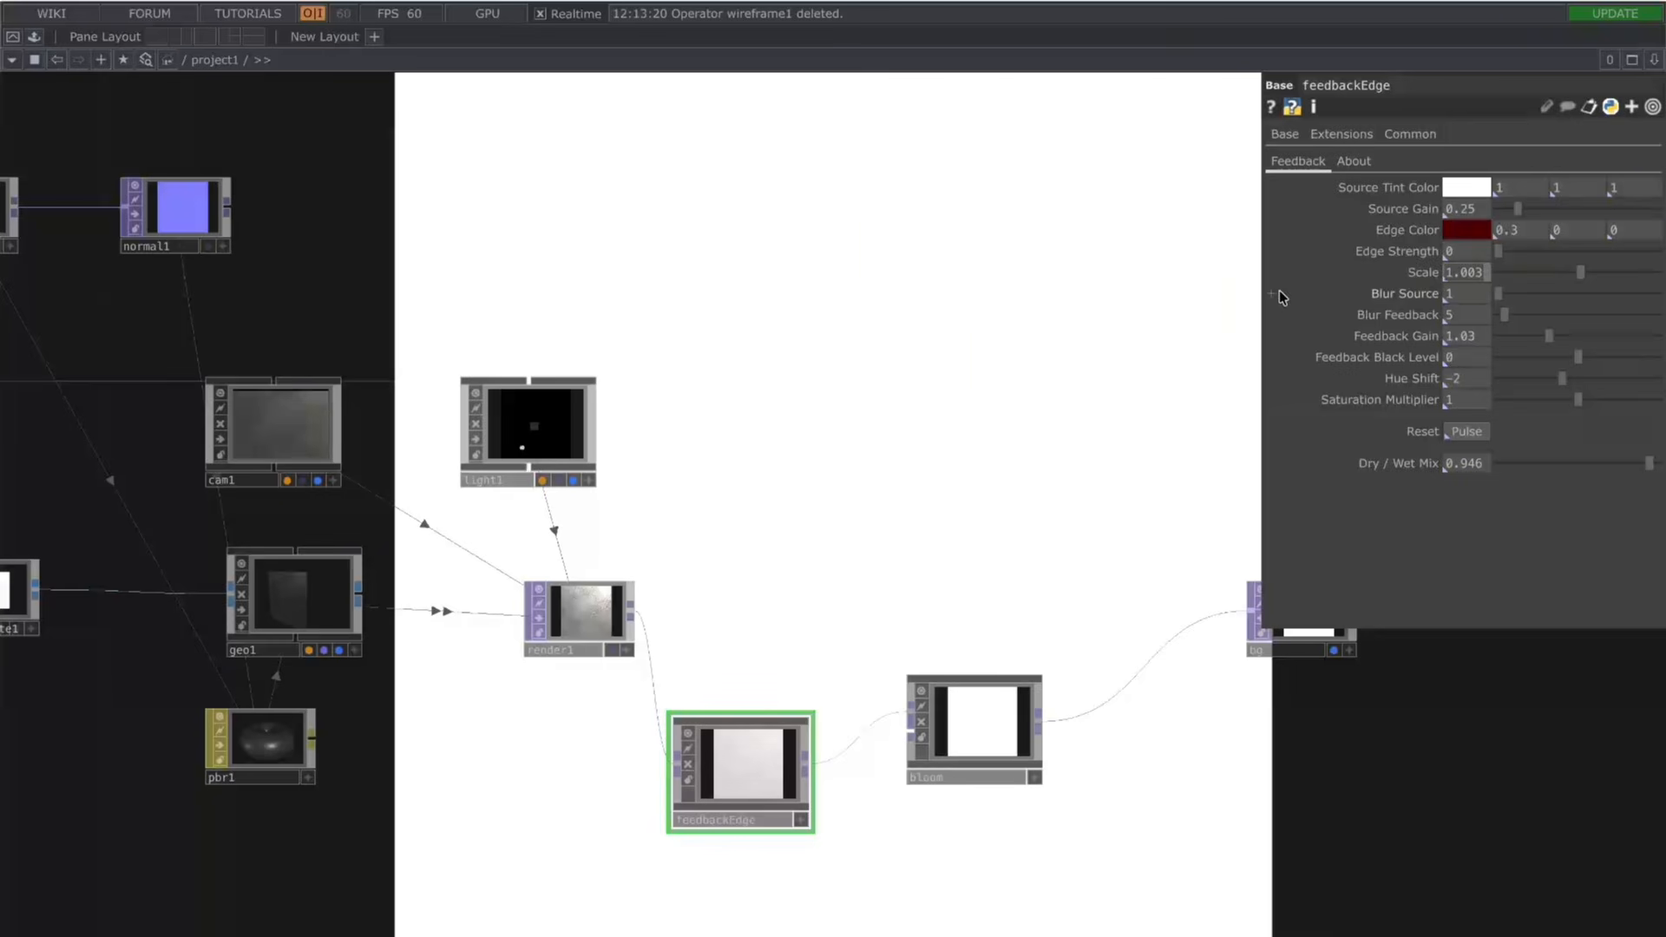
pyautogui.write('1')
pyautogui.press('Return')
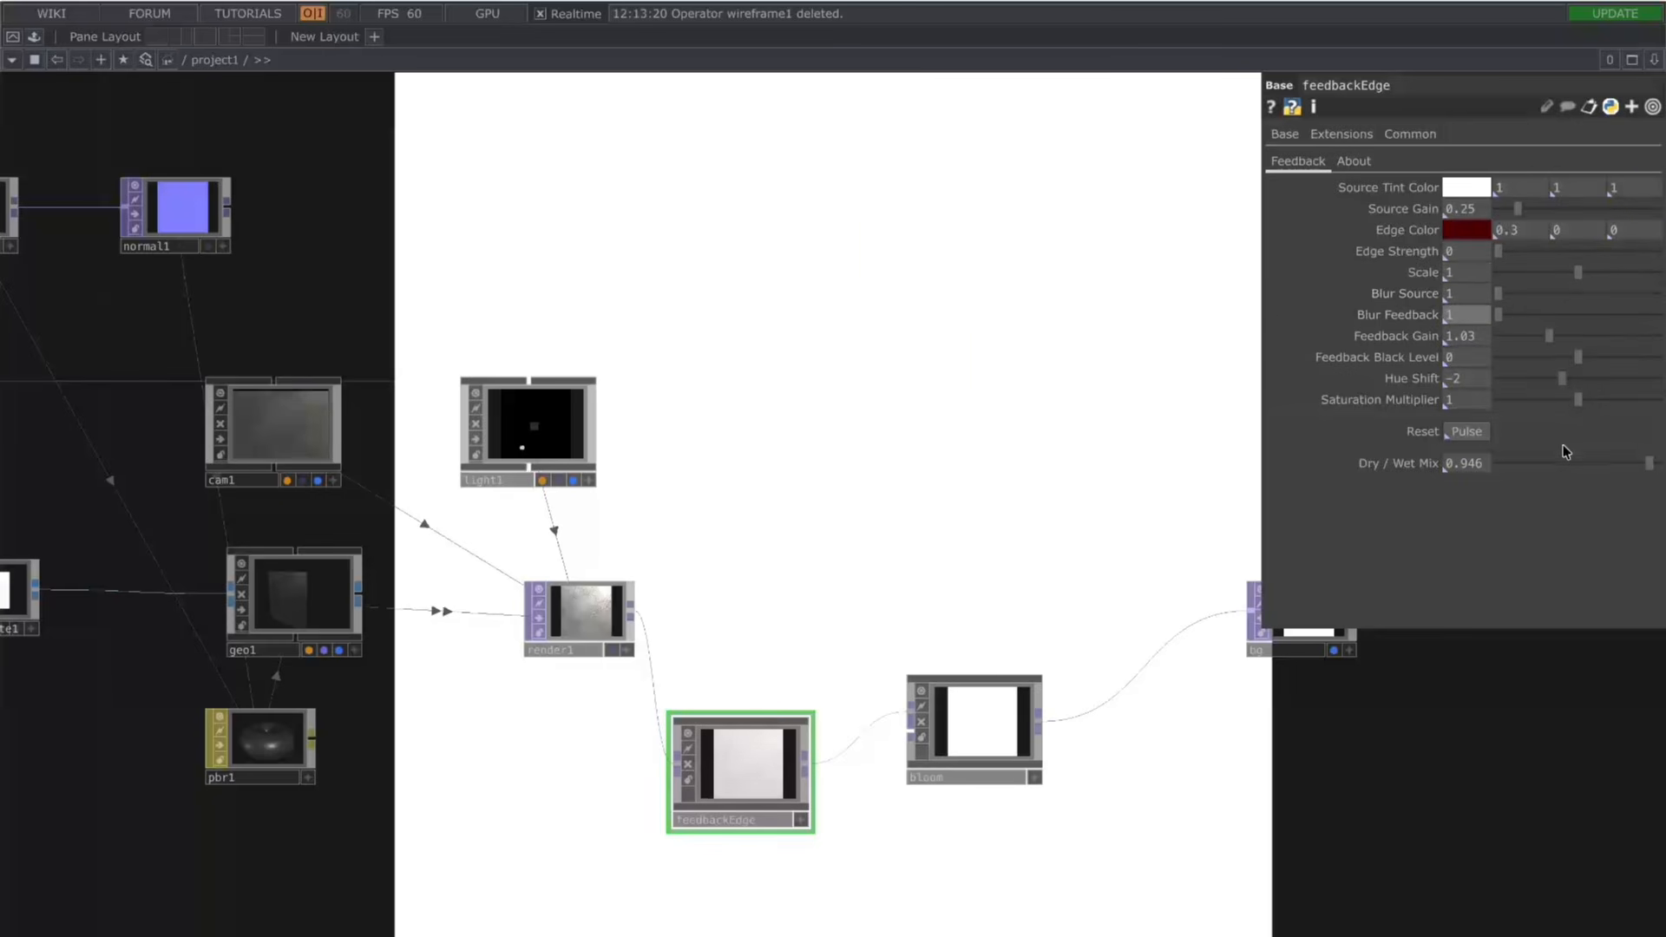
pyautogui.moveTo(1565, 460); pyautogui.dragTo(1564, 469)
# Step: Line up the bloom and feedbackEdge nodes in a row between render1 and bg
pyautogui.moveTo(1154, 562); pyautogui.dragTo(1100, 566)
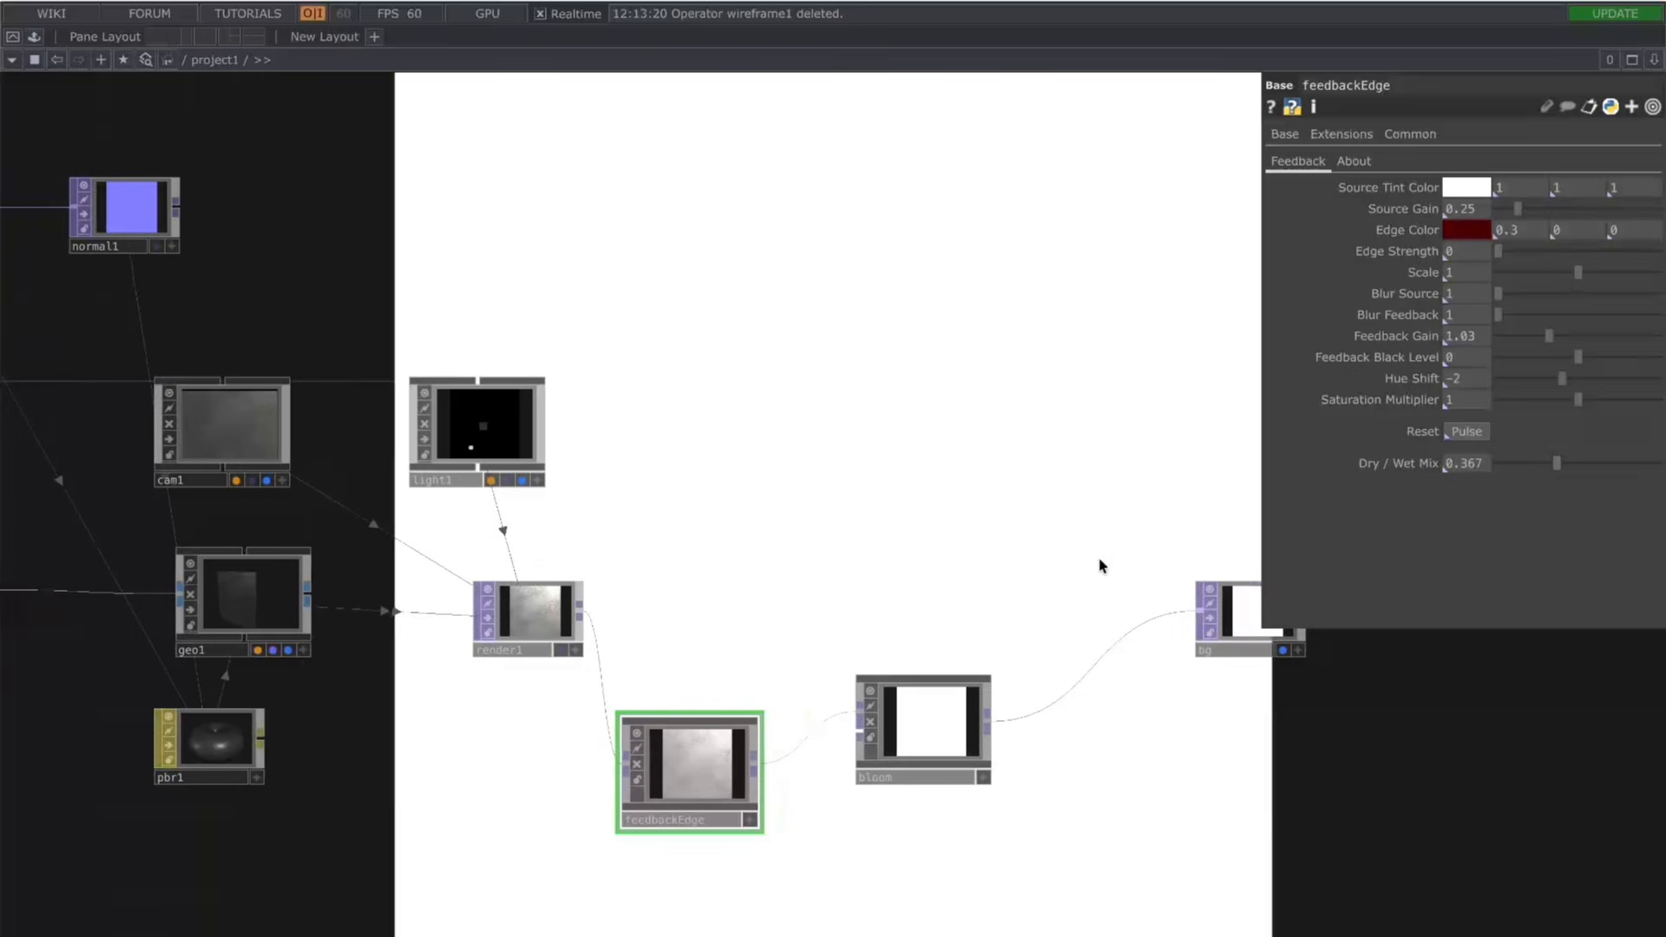
pyautogui.click(929, 707)
pyautogui.moveTo(898, 710); pyautogui.dragTo(976, 604)
pyautogui.moveTo(626, 821); pyautogui.dragTo(712, 671)
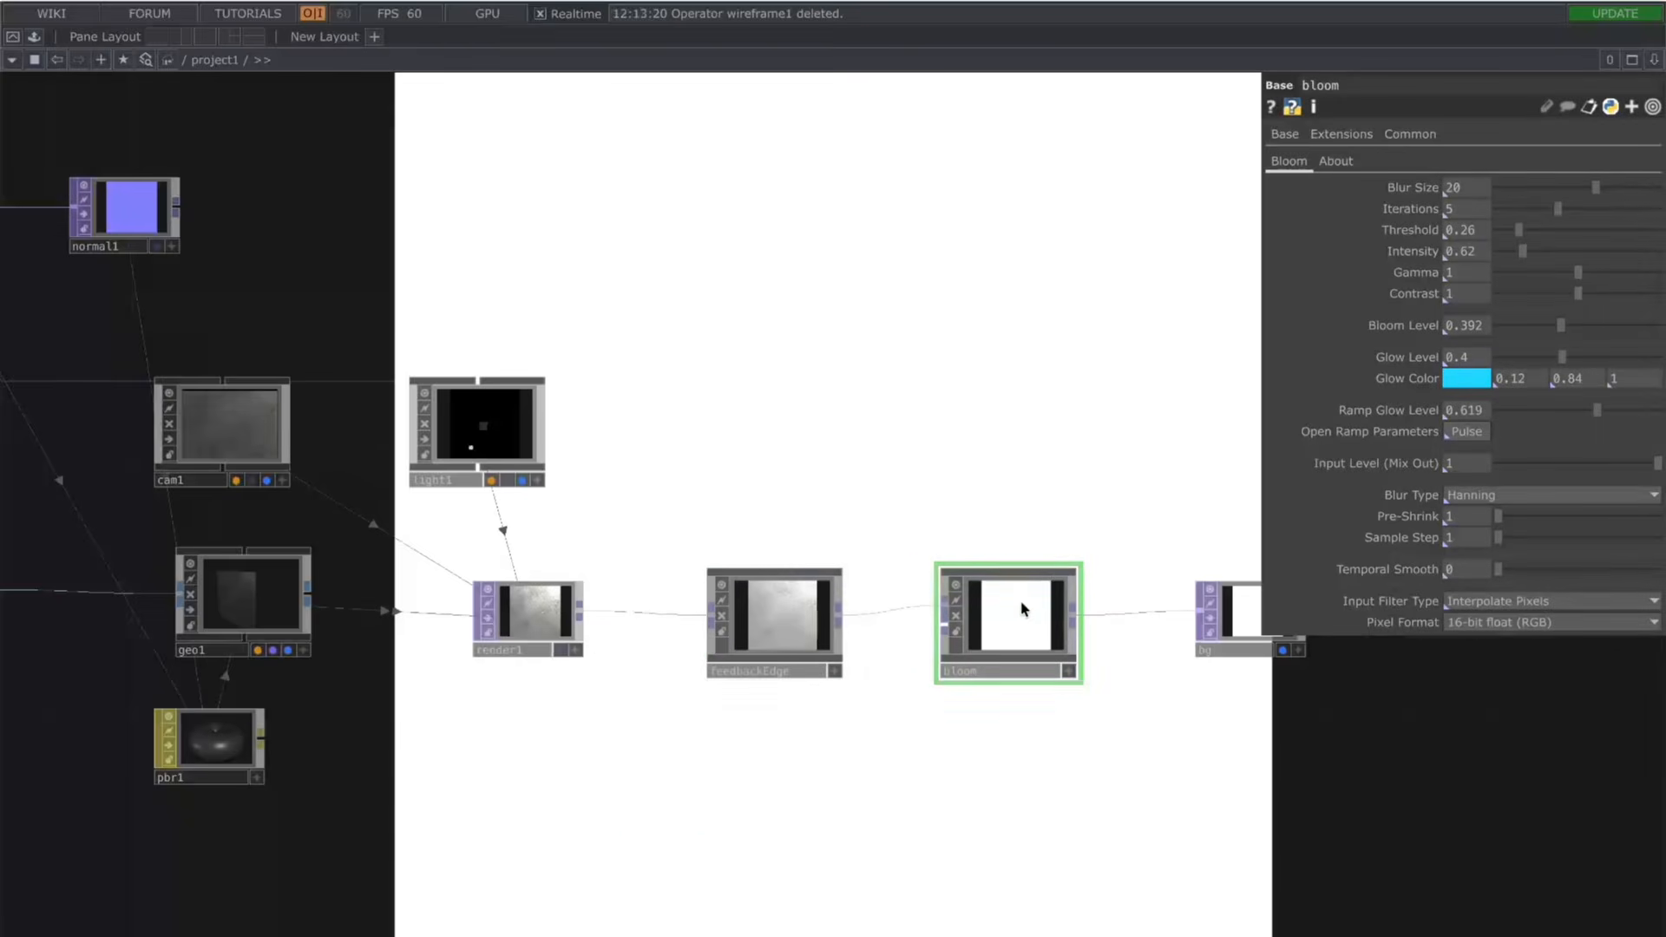
# Step: Set the bloom's threshold to 0.75, glow level to 0.127 and ramp glow level to 0
pyautogui.moveTo(1094, 465); pyautogui.dragTo(1006, 462)
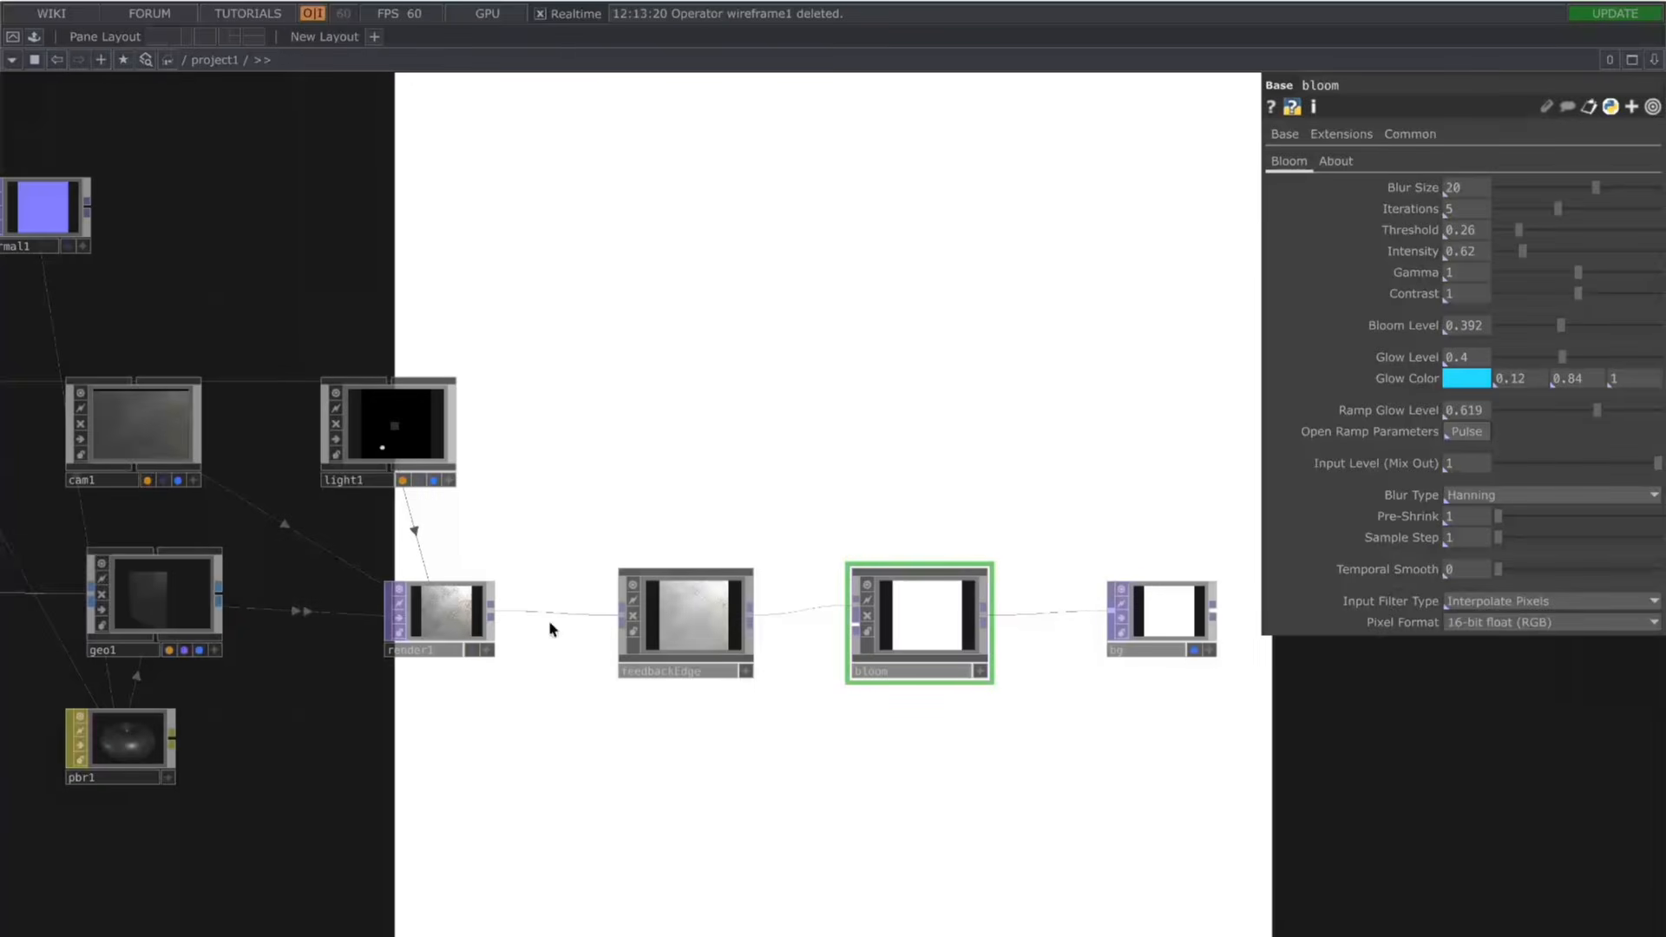
pyautogui.scroll(10, 671, 623)
pyautogui.scroll(-5, 691, 603)
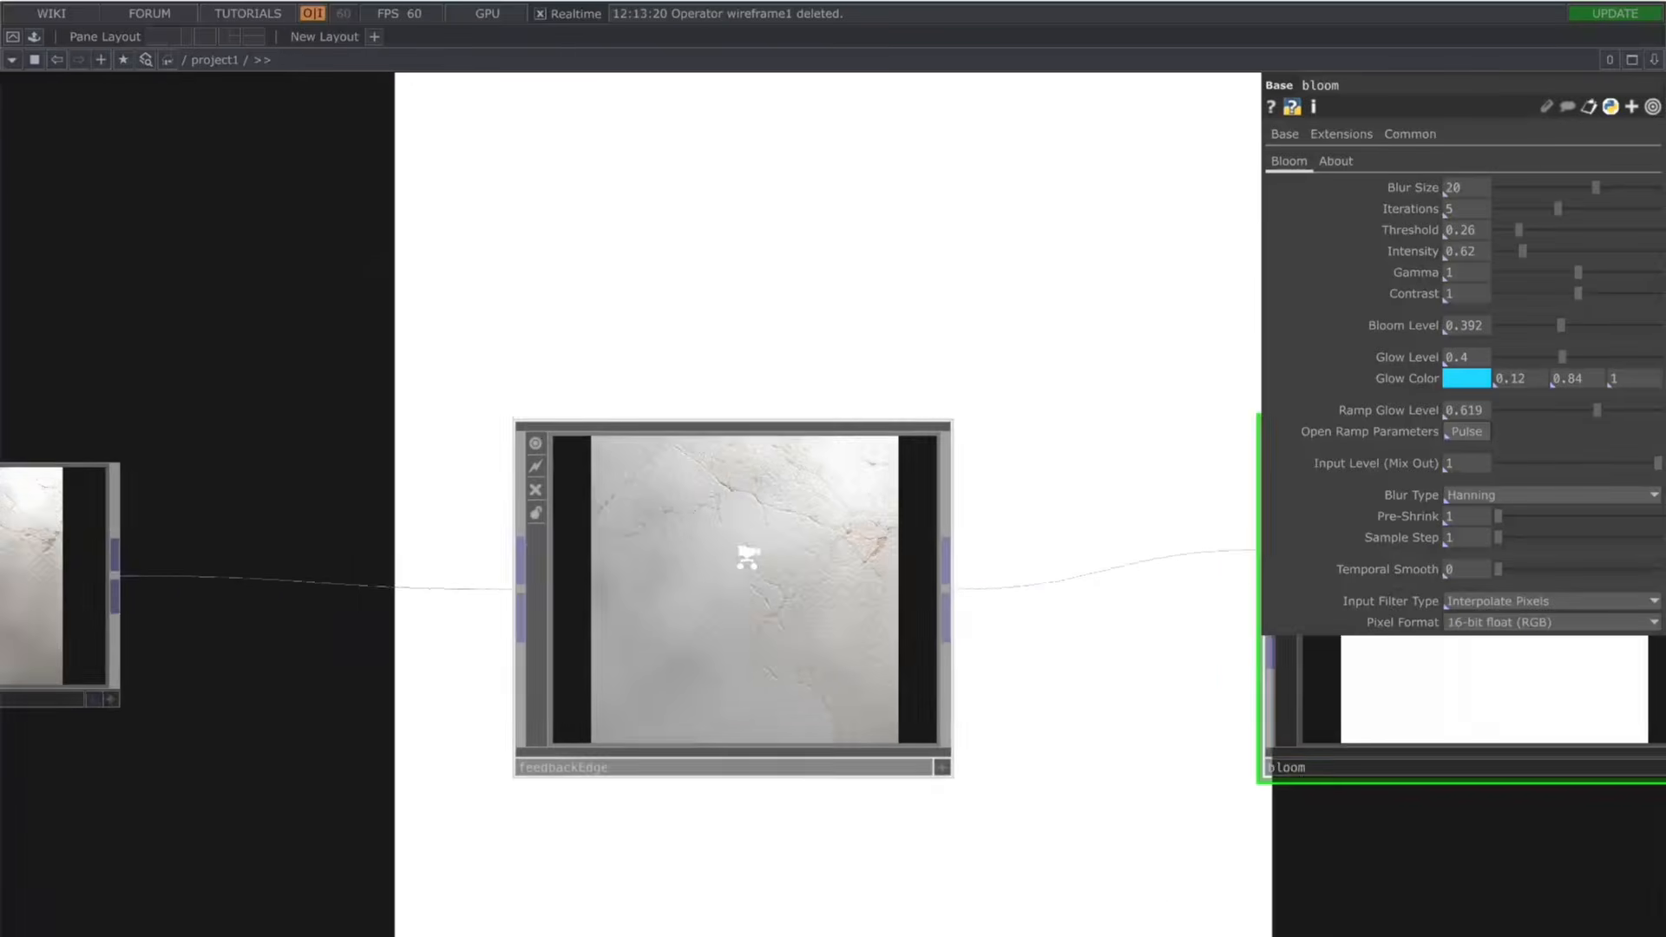
pyautogui.scroll(-3, 805, 638)
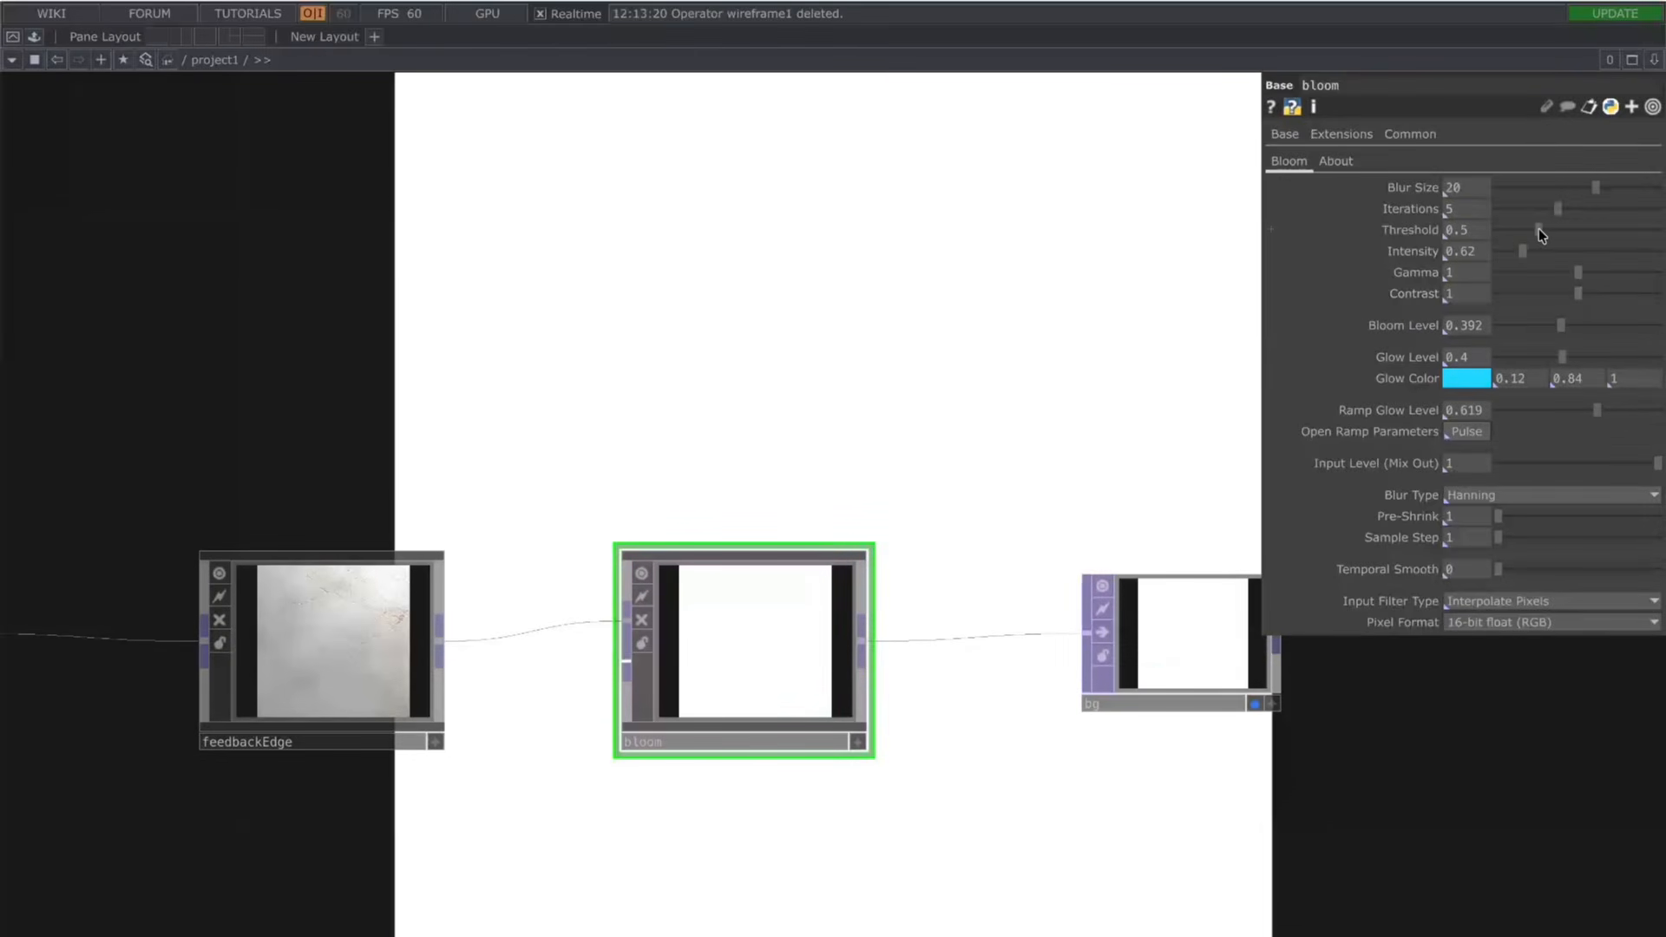
pyautogui.moveTo(1540, 232); pyautogui.dragTo(1559, 228)
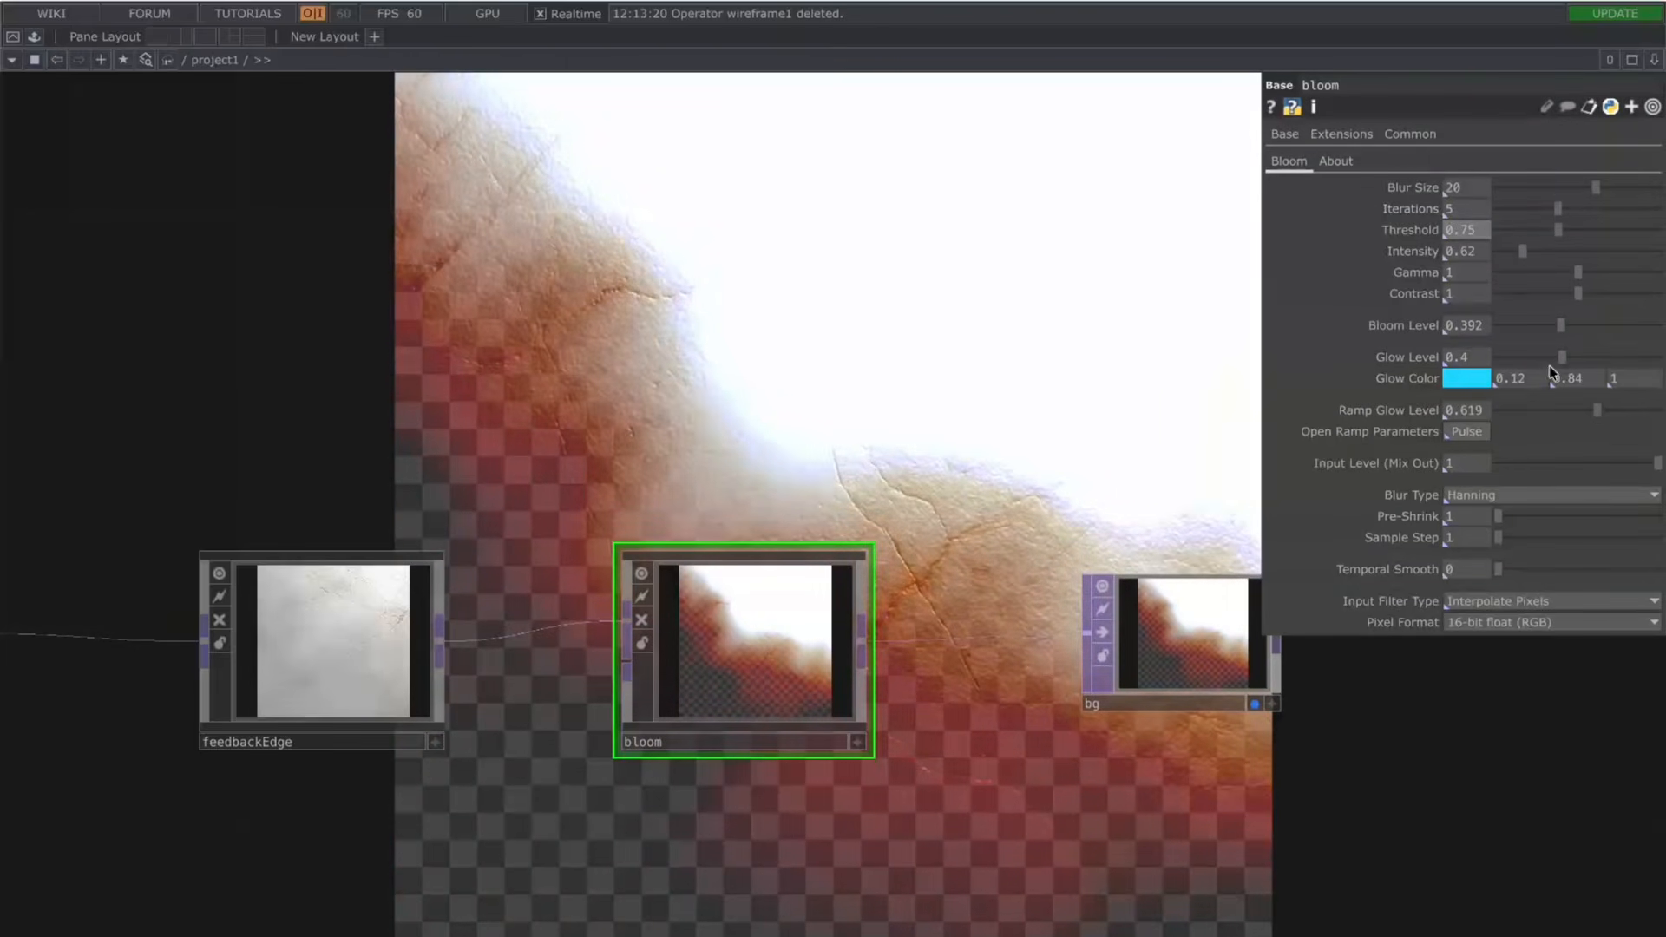
pyautogui.moveTo(1525, 351); pyautogui.dragTo(1518, 356)
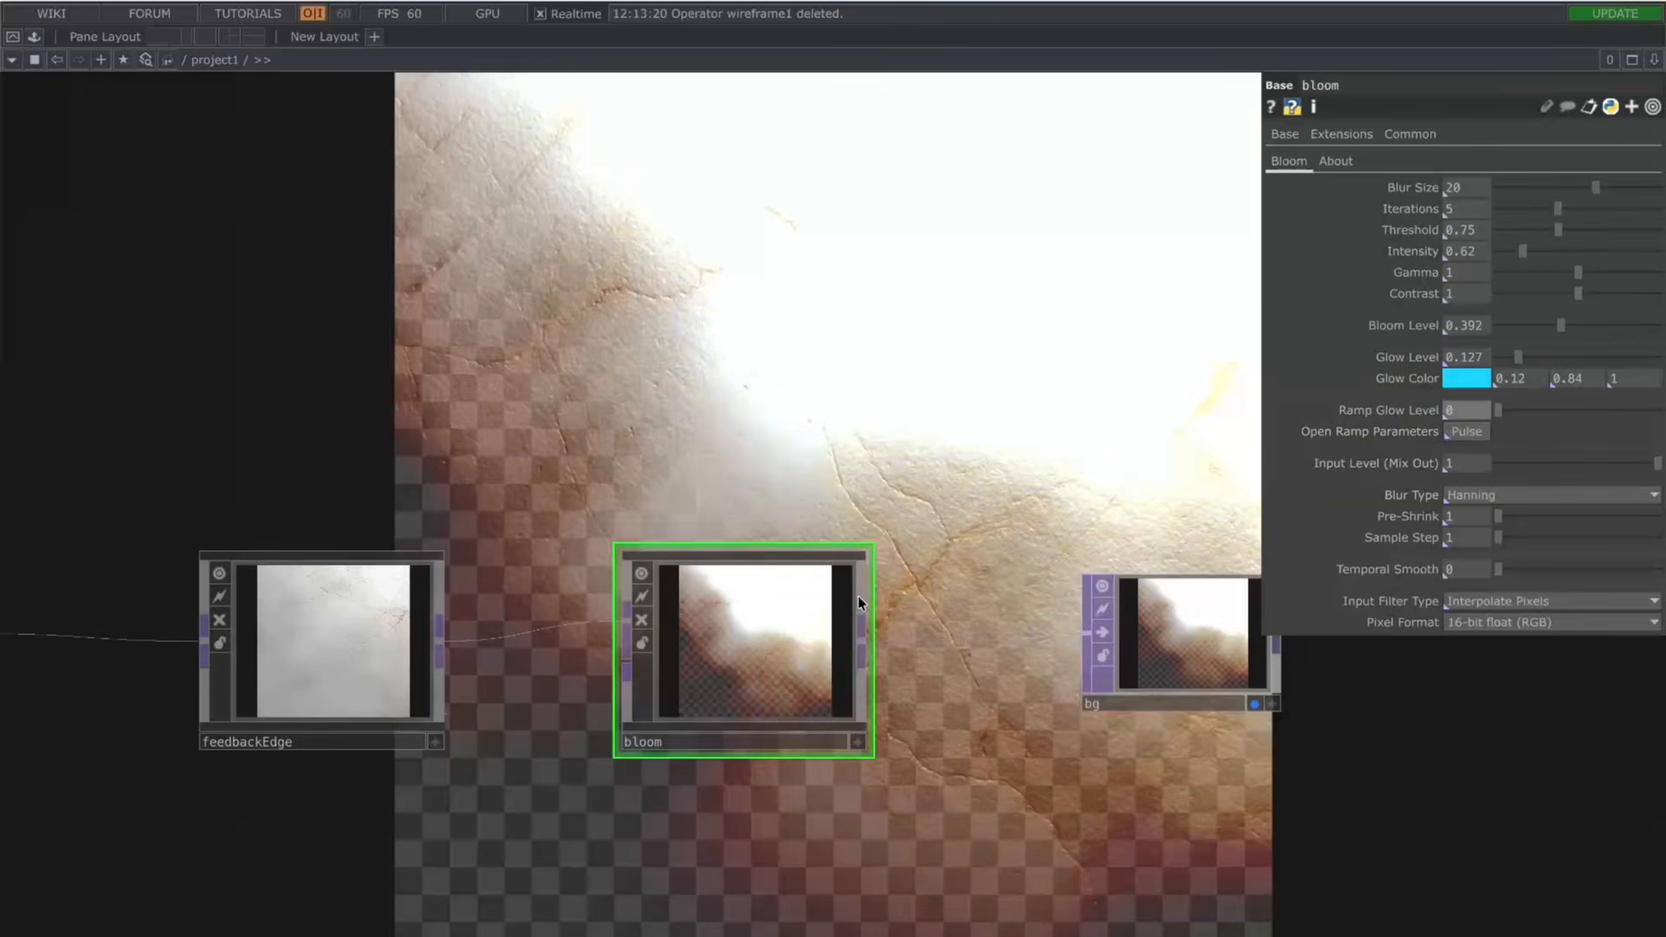
# Step: Insert an RGB Key TOP on the connection between bloom and bg, moving bg away to make room
pyautogui.press('Tab')
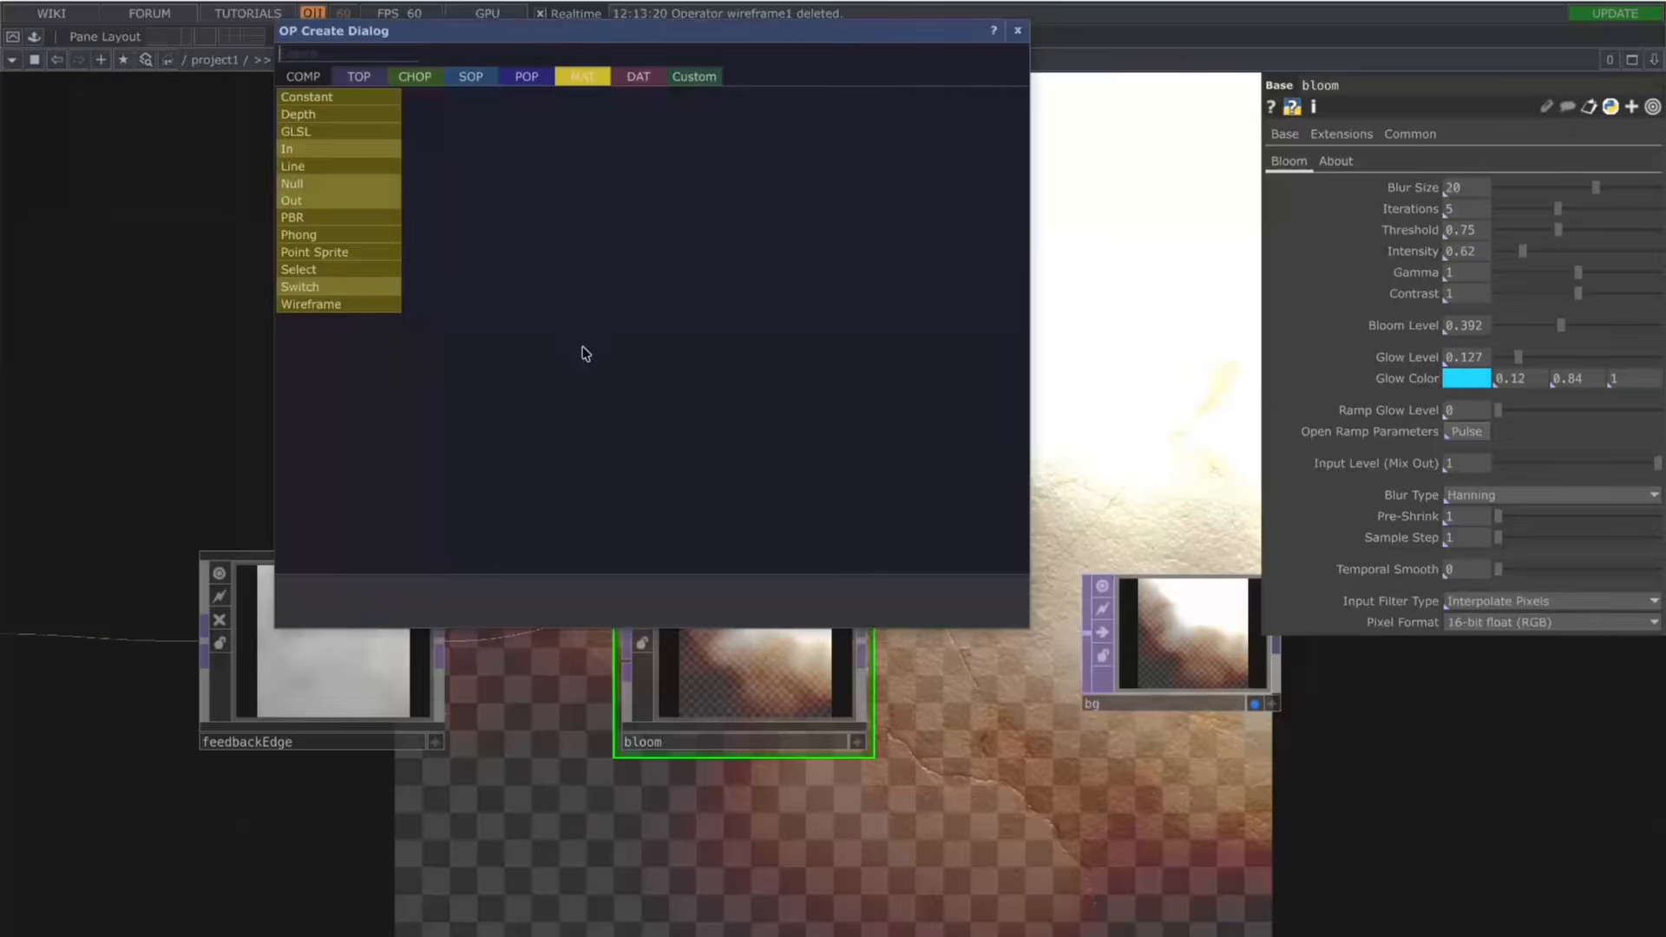
pyautogui.press('Escape')
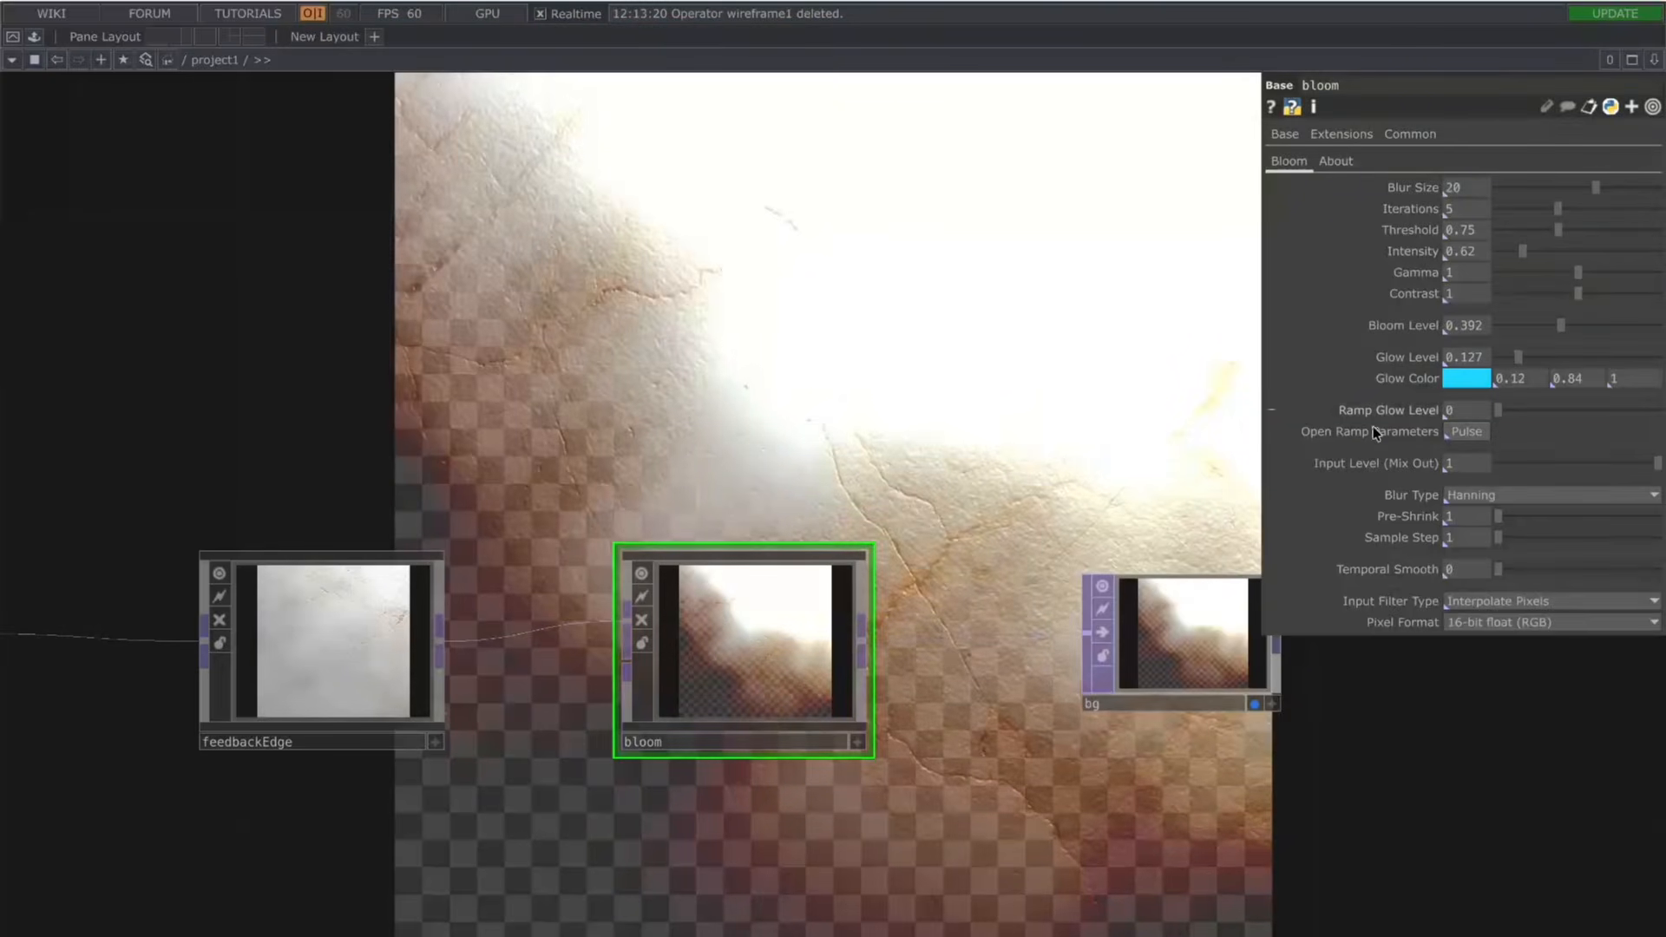
pyautogui.scroll(-5, 954, 469)
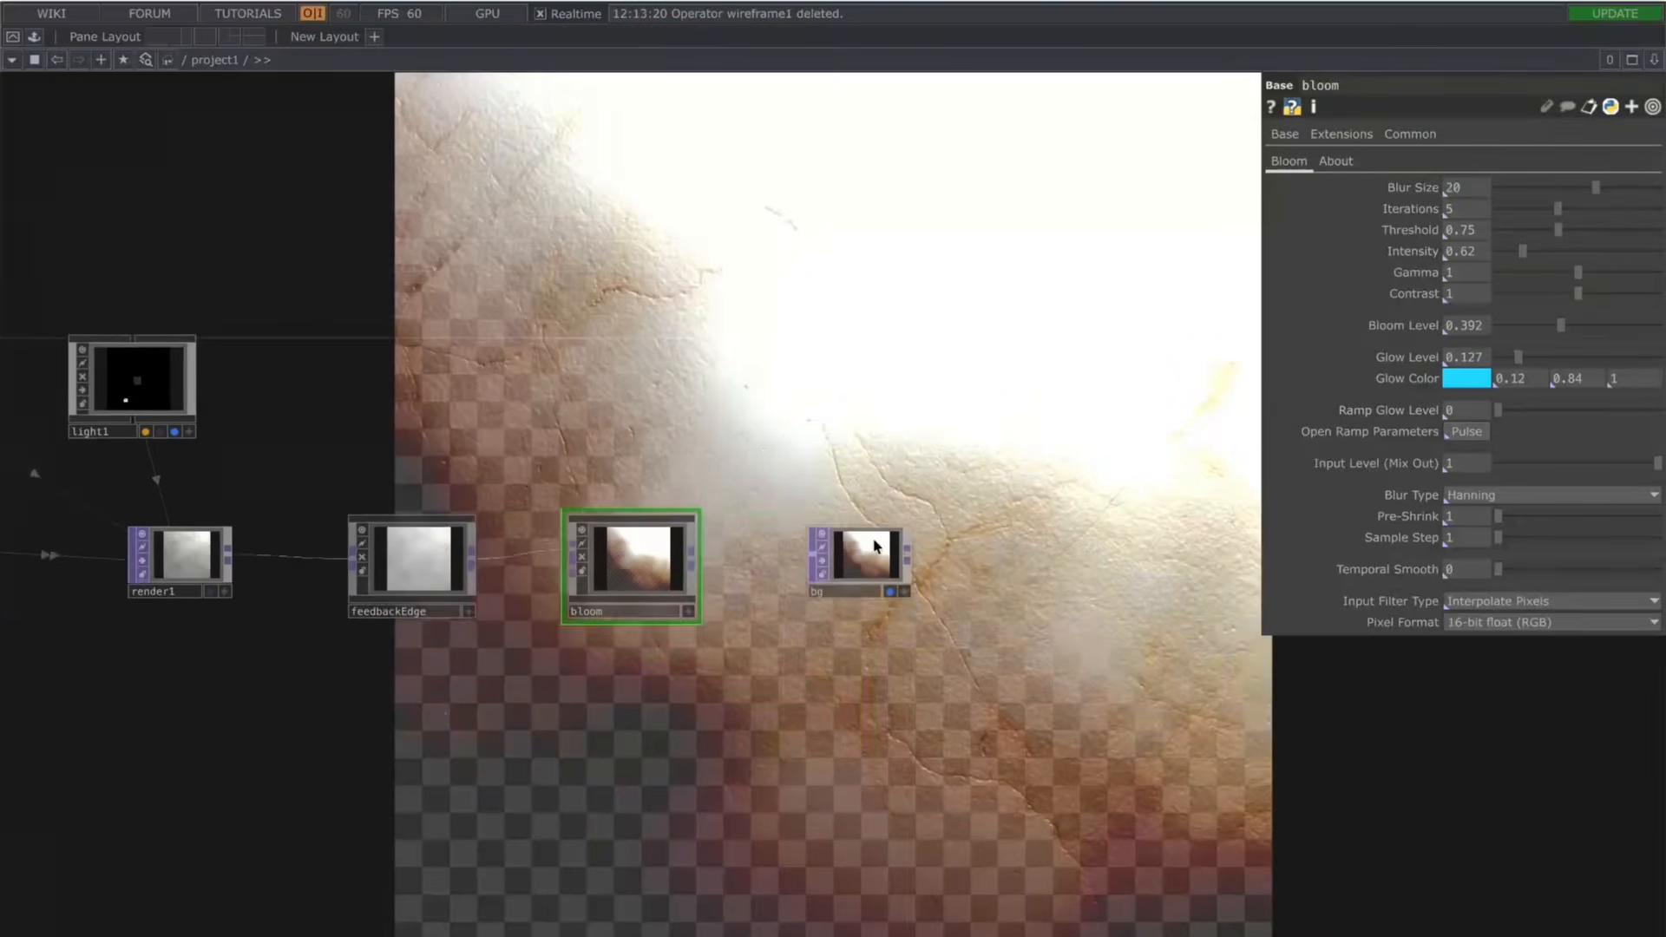
pyautogui.rightClick(855, 556)
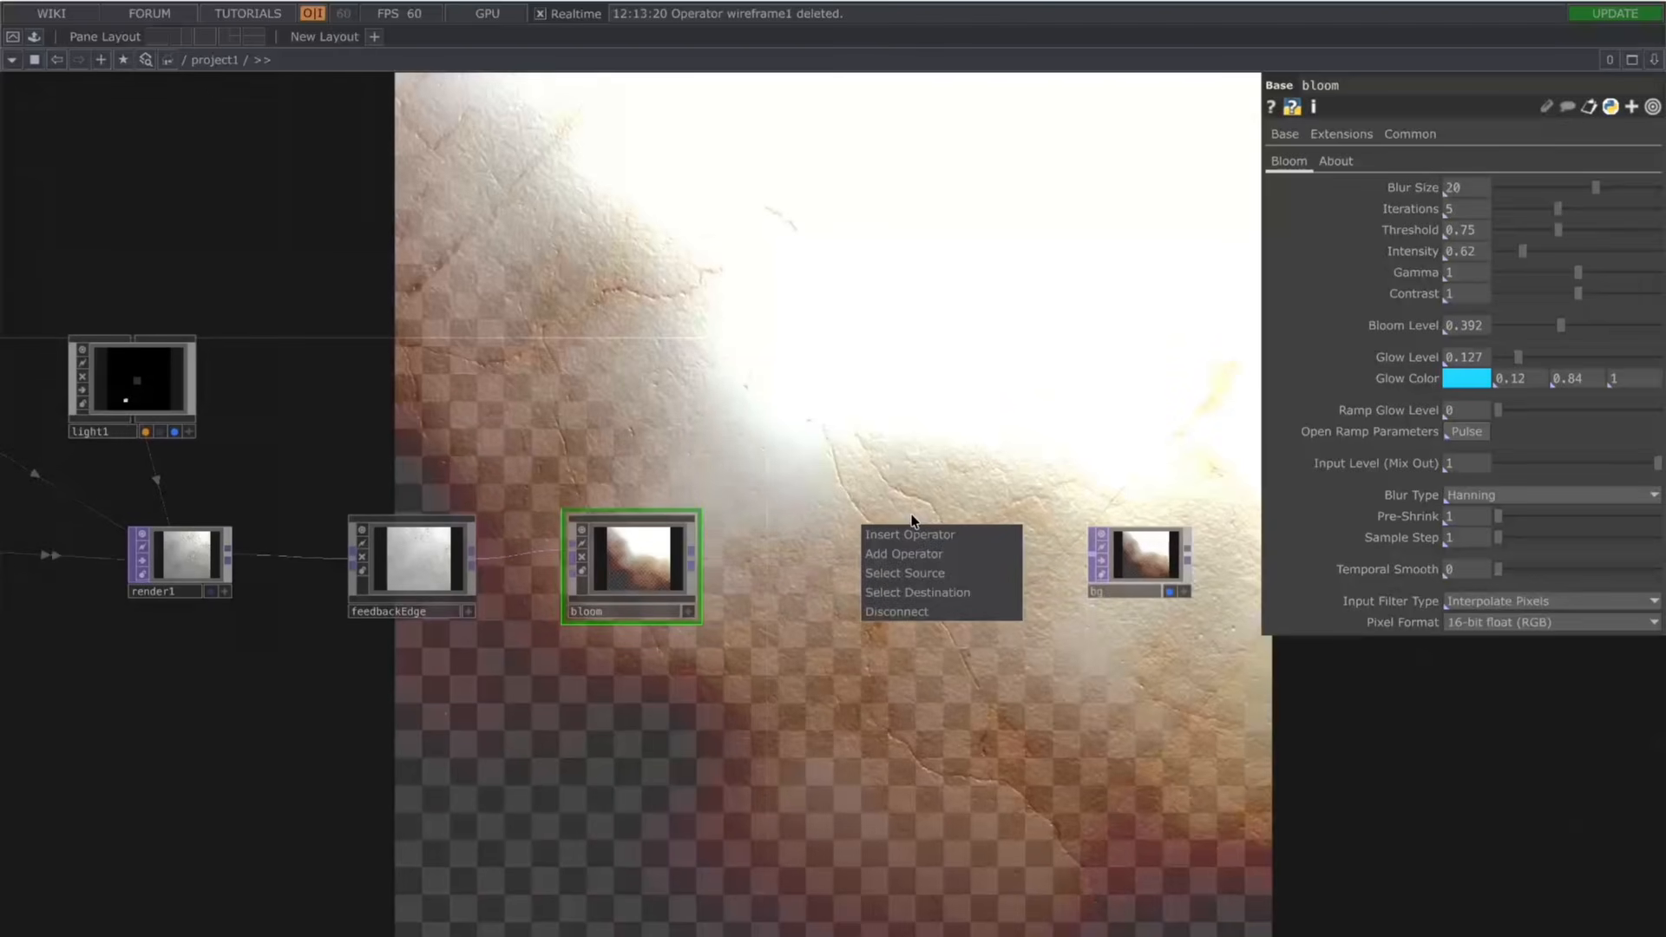
pyautogui.click(907, 526)
pyautogui.write('rg')
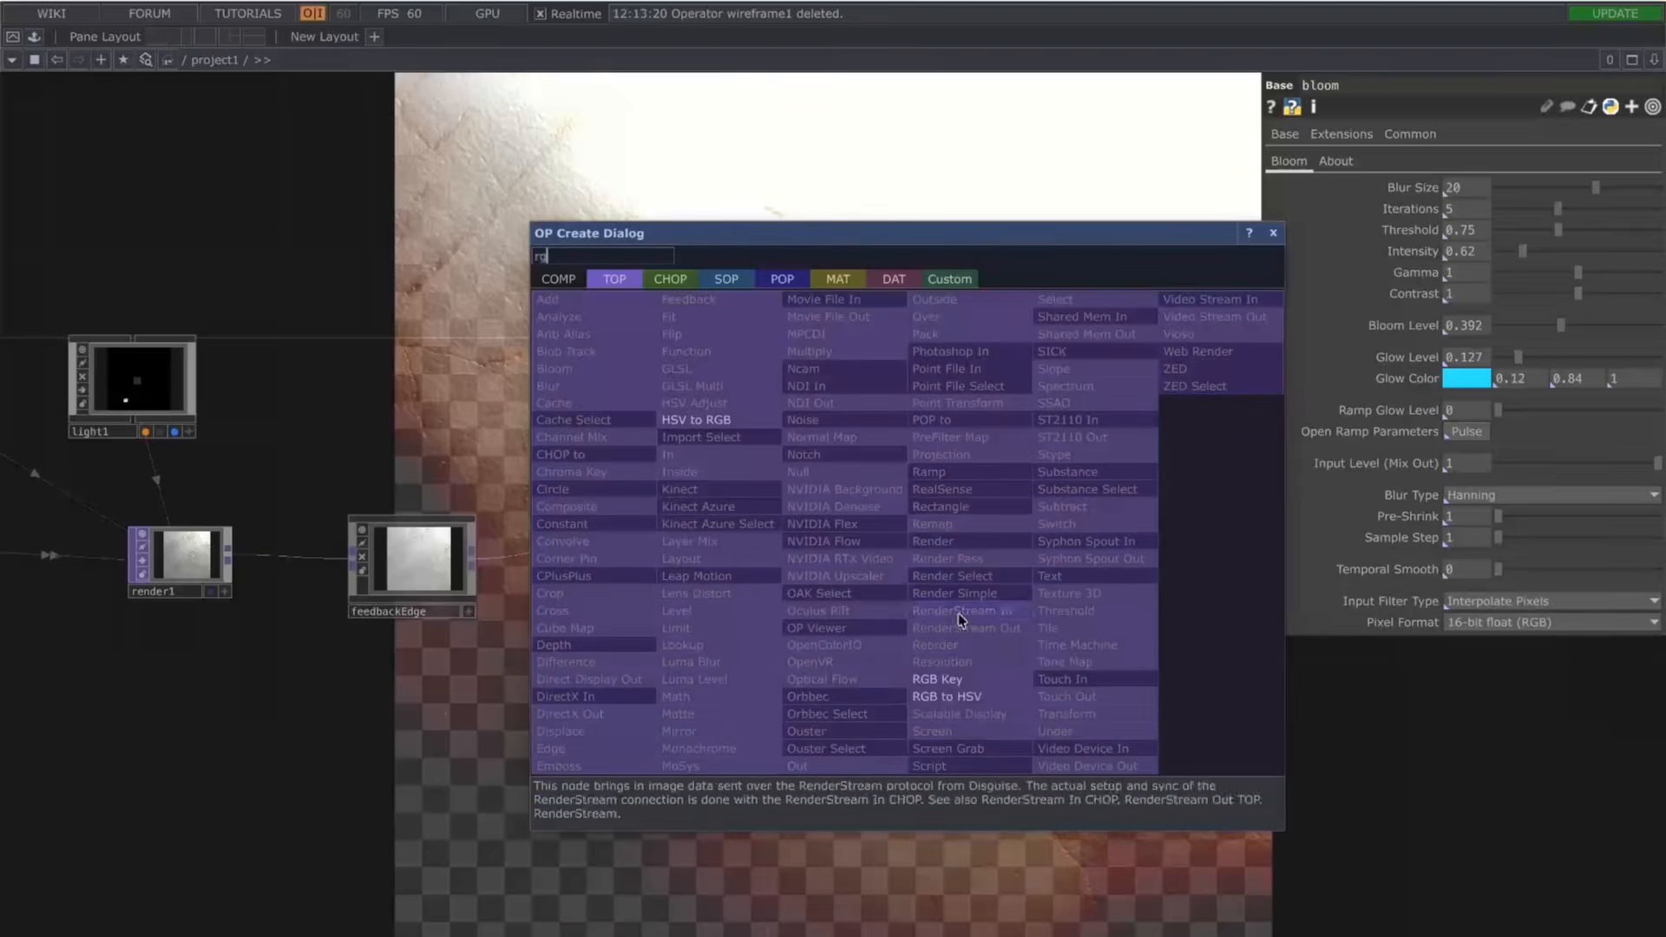
pyautogui.click(943, 682)
pyautogui.click(960, 539)
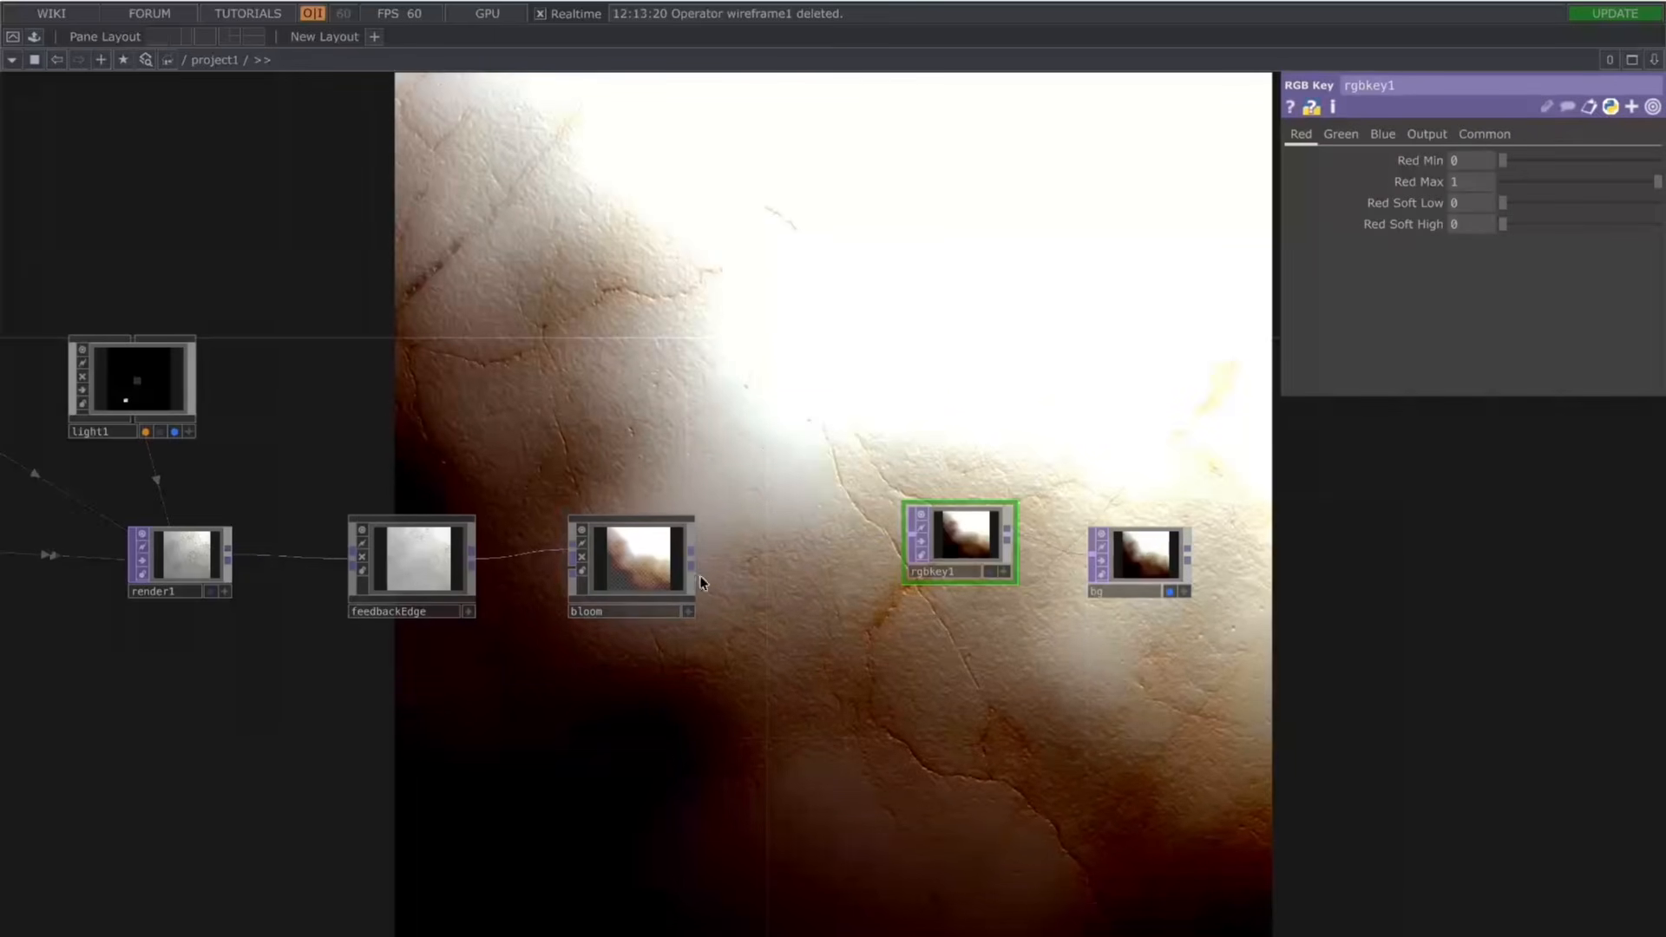
# Step: Tune the bloom to threshold 0.86, intensity 0.41, bloom level 0.163 and glow level 0.229, keeping gamma at 1
pyautogui.click(659, 569)
pyautogui.scroll(5, 664, 542)
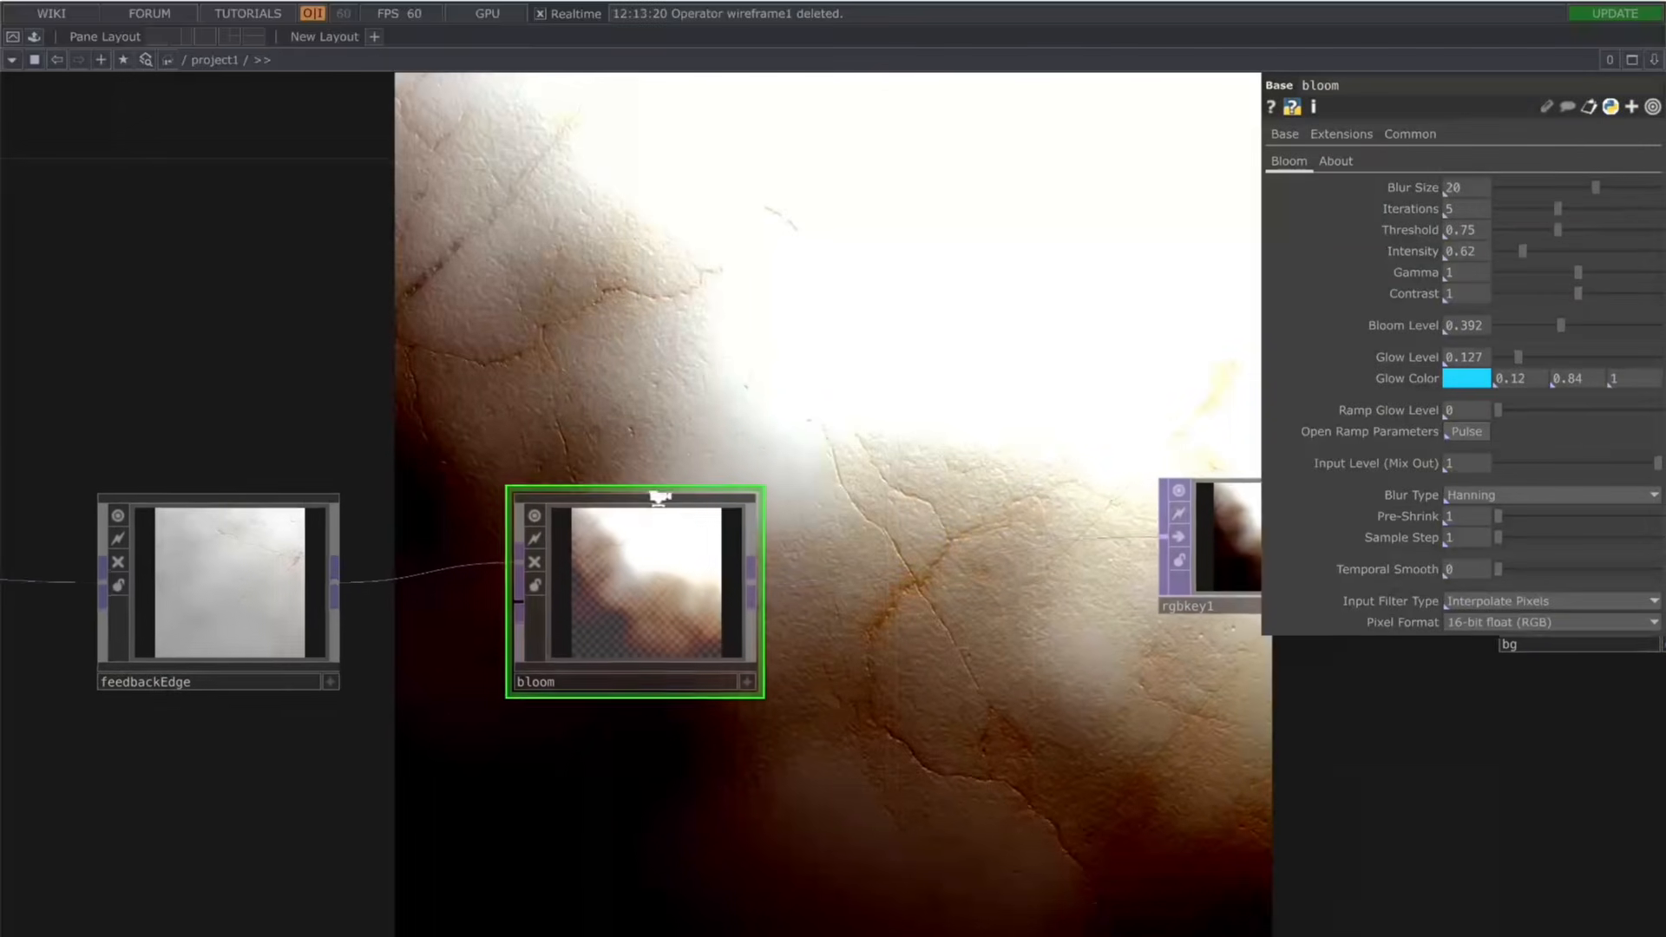
pyautogui.scroll(1, 659, 496)
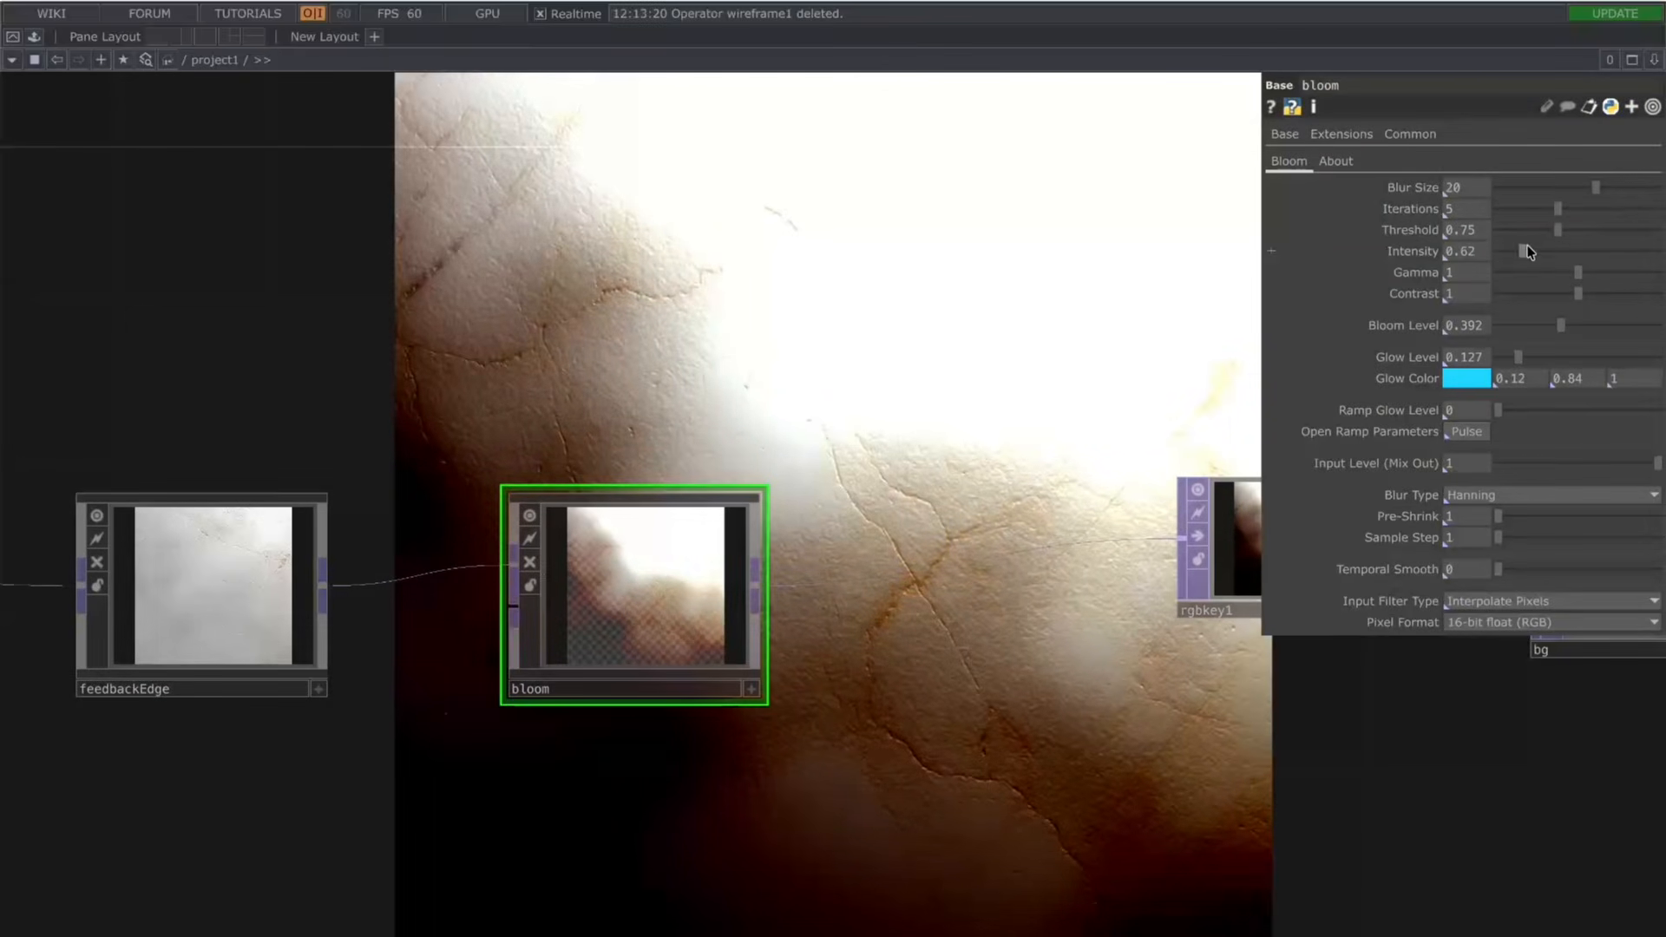
pyautogui.moveTo(1525, 249); pyautogui.dragTo(1533, 361)
pyautogui.moveTo(1524, 257); pyautogui.dragTo(1532, 252)
pyautogui.click(1532, 273)
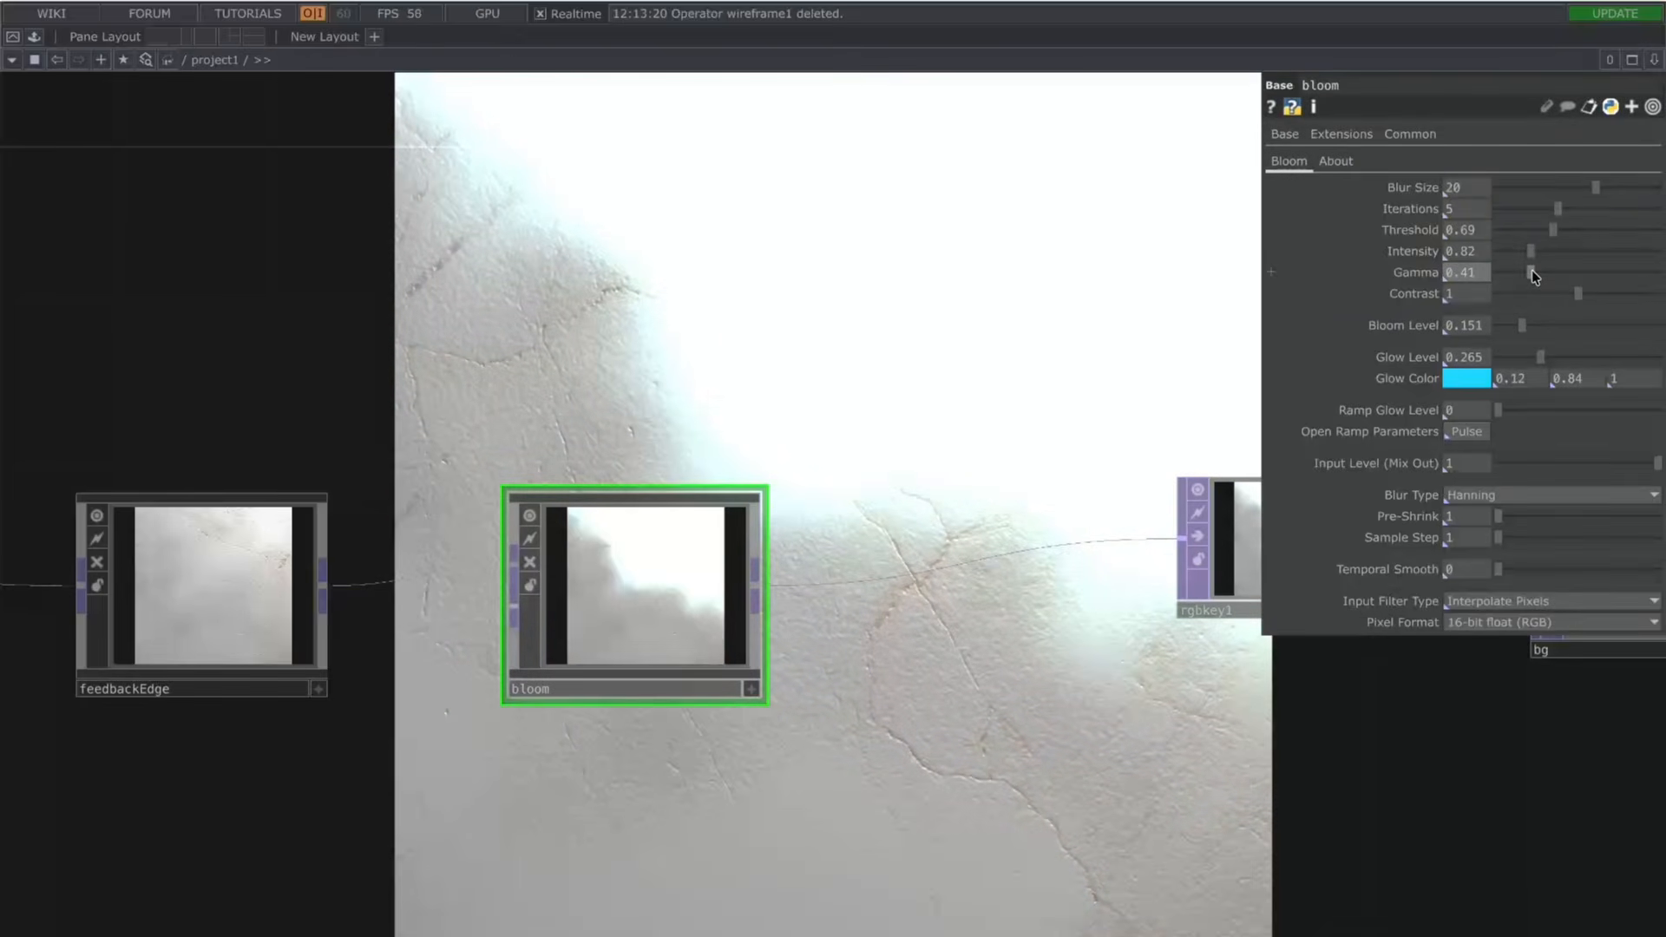
pyautogui.hotkey('ctrl', 'z')
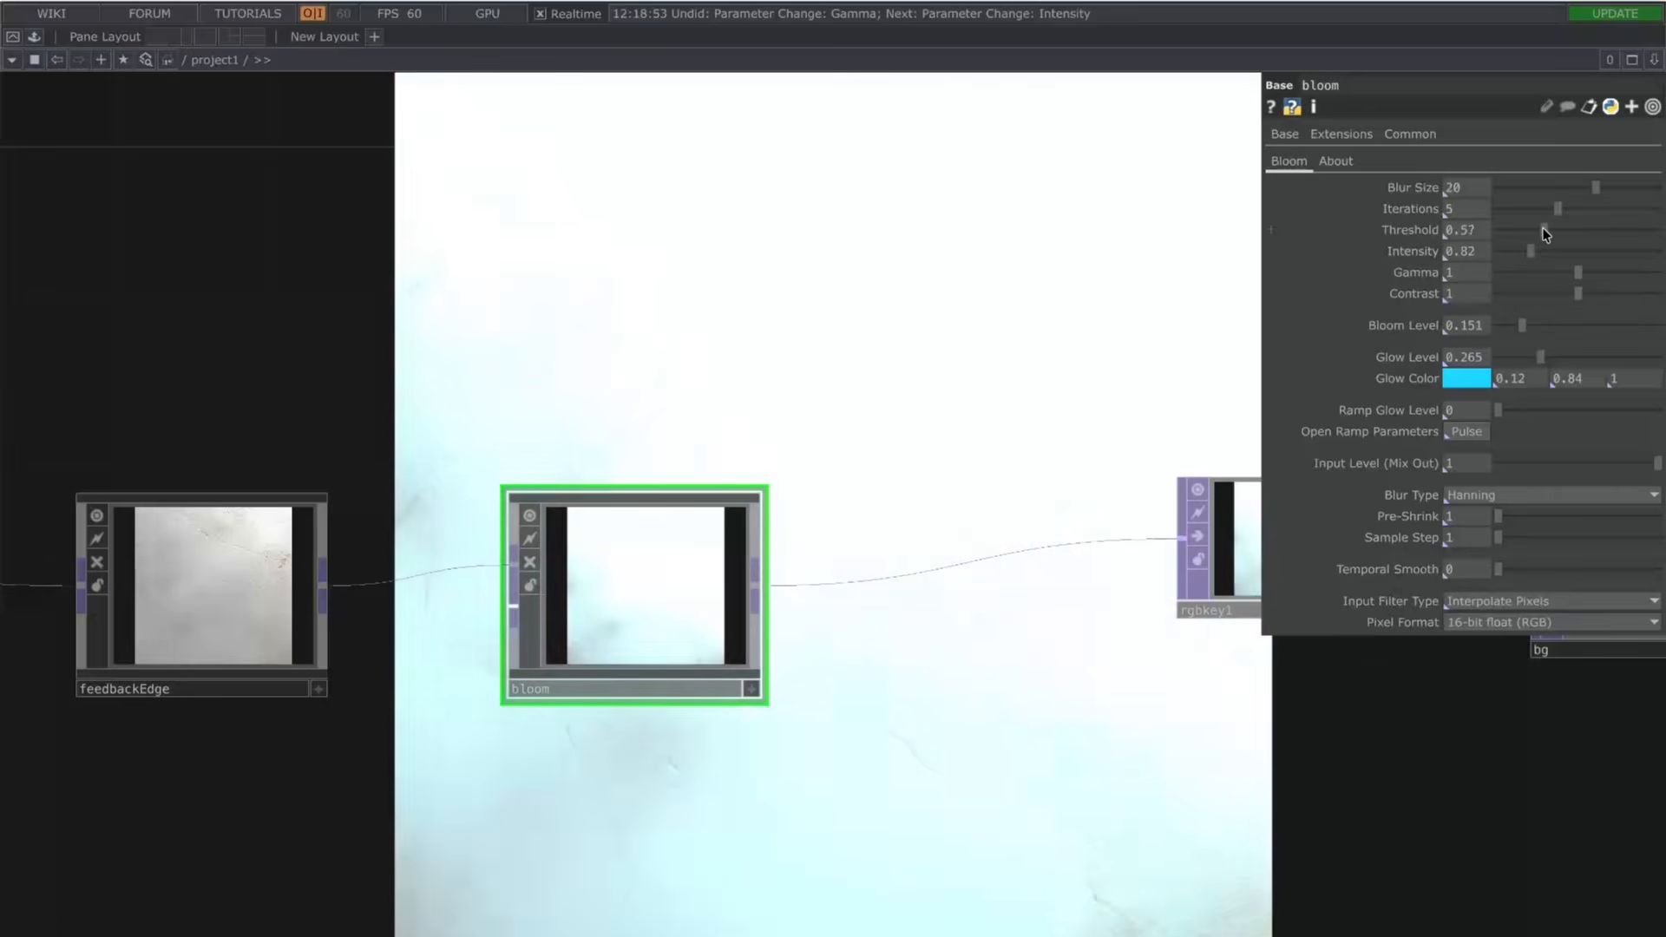
pyautogui.moveTo(1529, 229); pyautogui.dragTo(1565, 255)
pyautogui.moveTo(1541, 357)
pyautogui.mouseDown()
pyautogui.moveTo(1518, 356)
pyautogui.moveTo(1536, 359)
pyautogui.moveTo(1505, 326)
pyautogui.moveTo(1520, 333)
pyautogui.mouseUp()
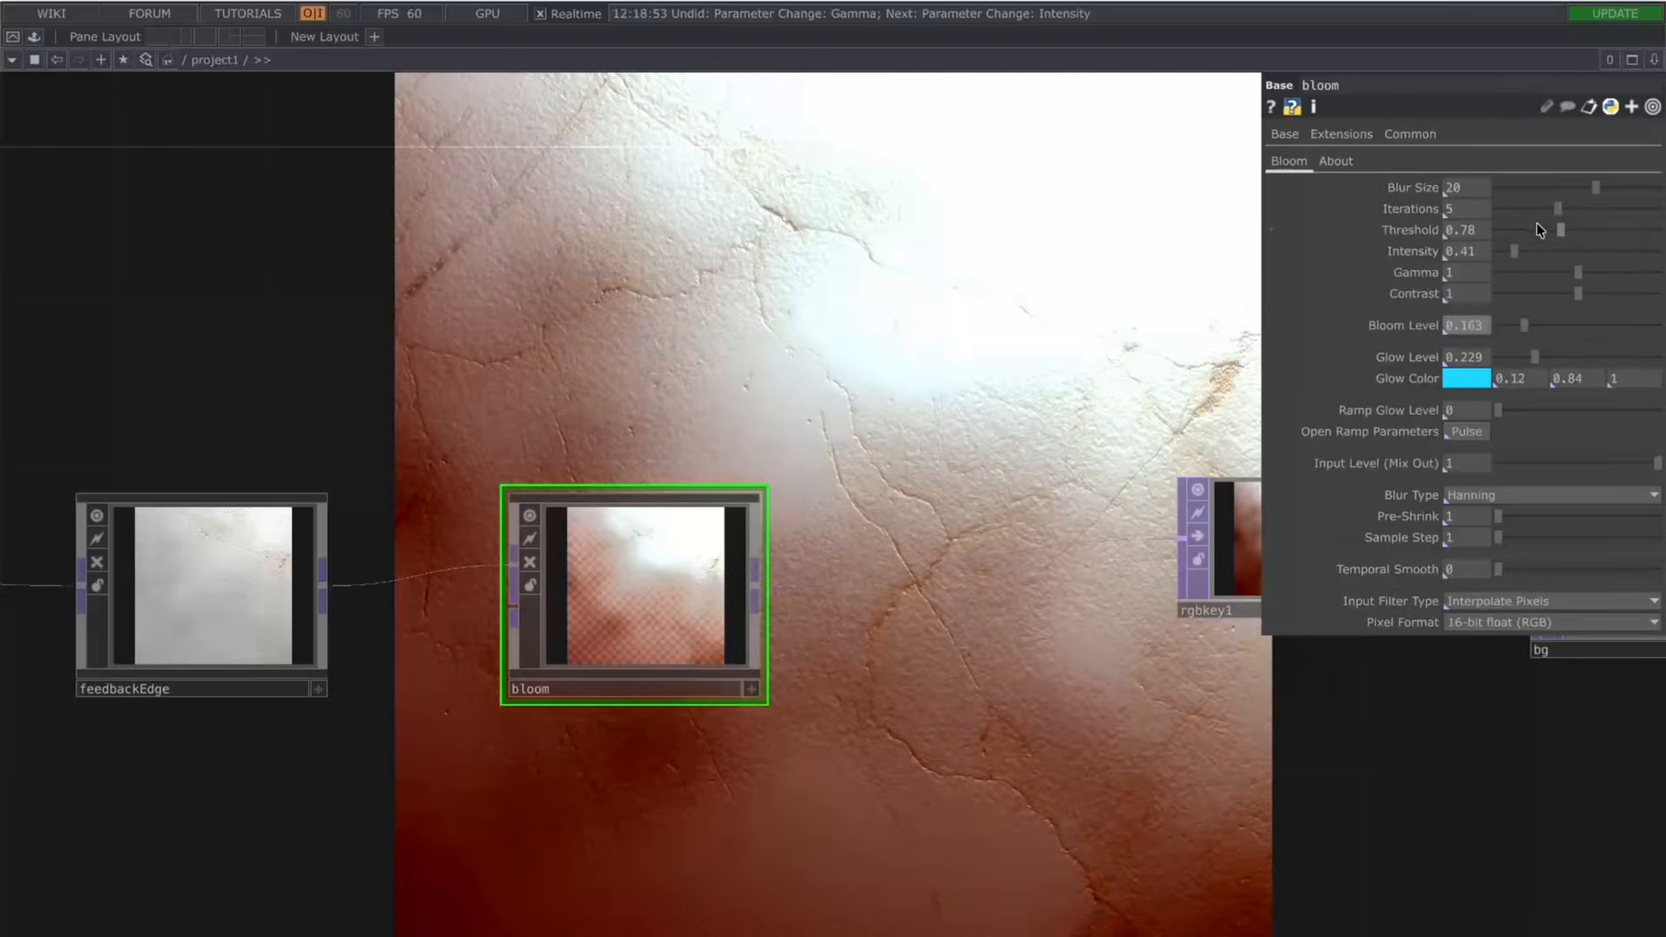
pyautogui.moveTo(1537, 223)
pyautogui.mouseDown()
pyautogui.moveTo(1521, 229)
pyautogui.moveTo(1569, 235)
pyautogui.mouseUp()
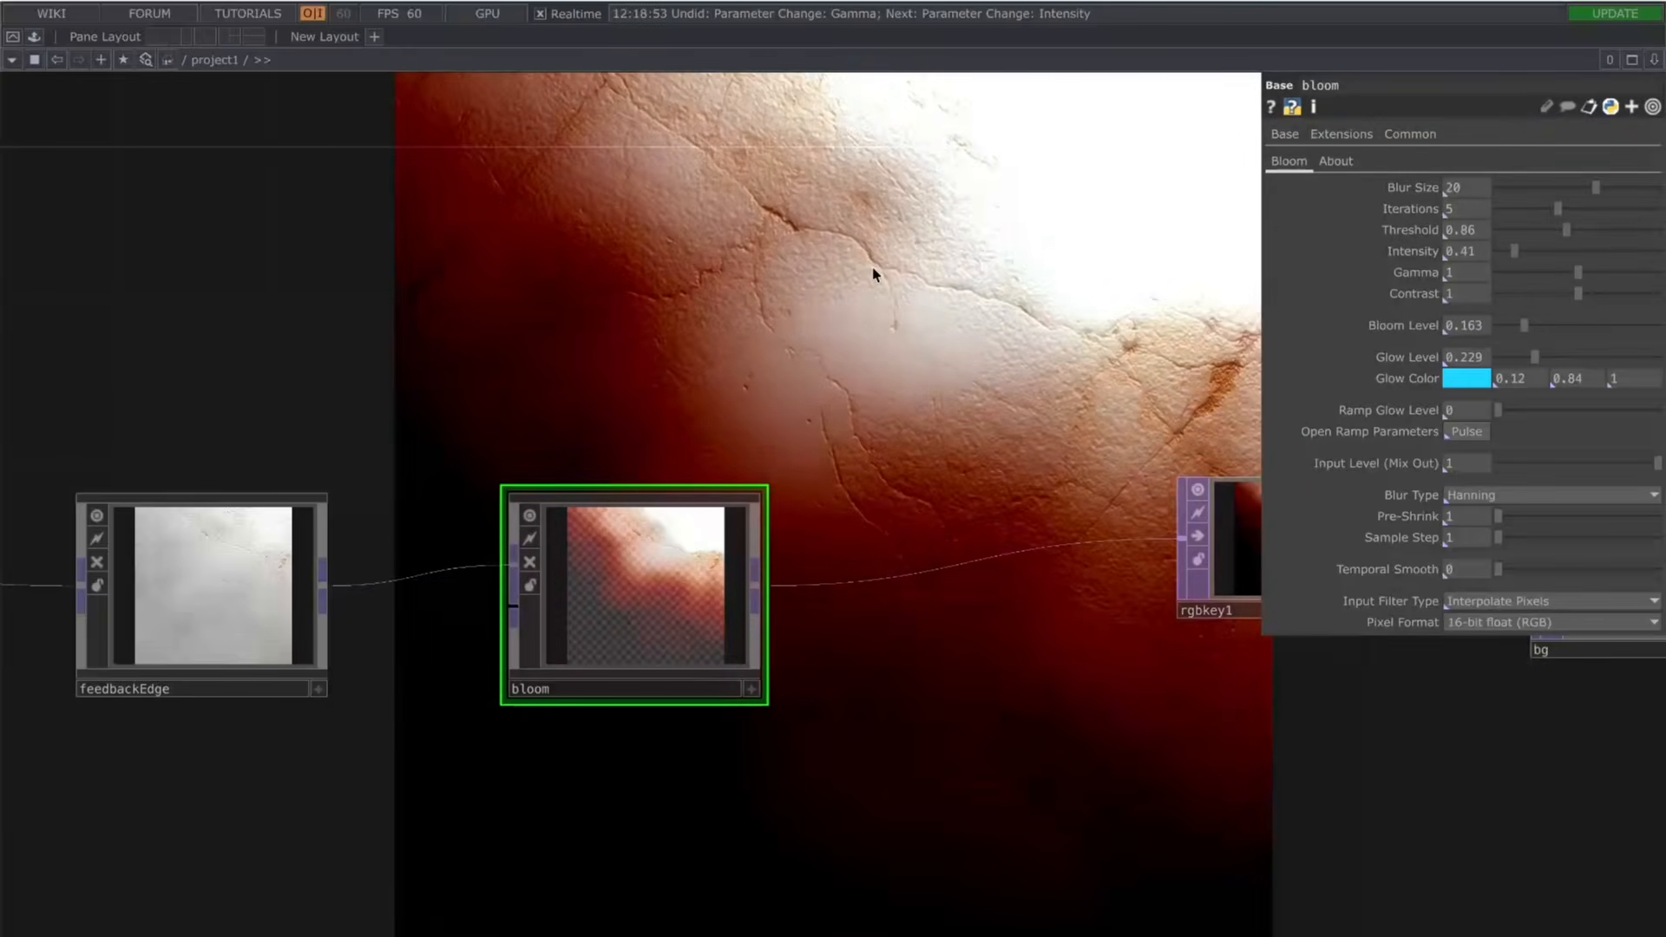
# Step: Animate light1's Z rotation with the expression absTime.seconds*5
pyautogui.moveTo(873, 274); pyautogui.dragTo(1093, 562)
pyautogui.scroll(-5, 1094, 561)
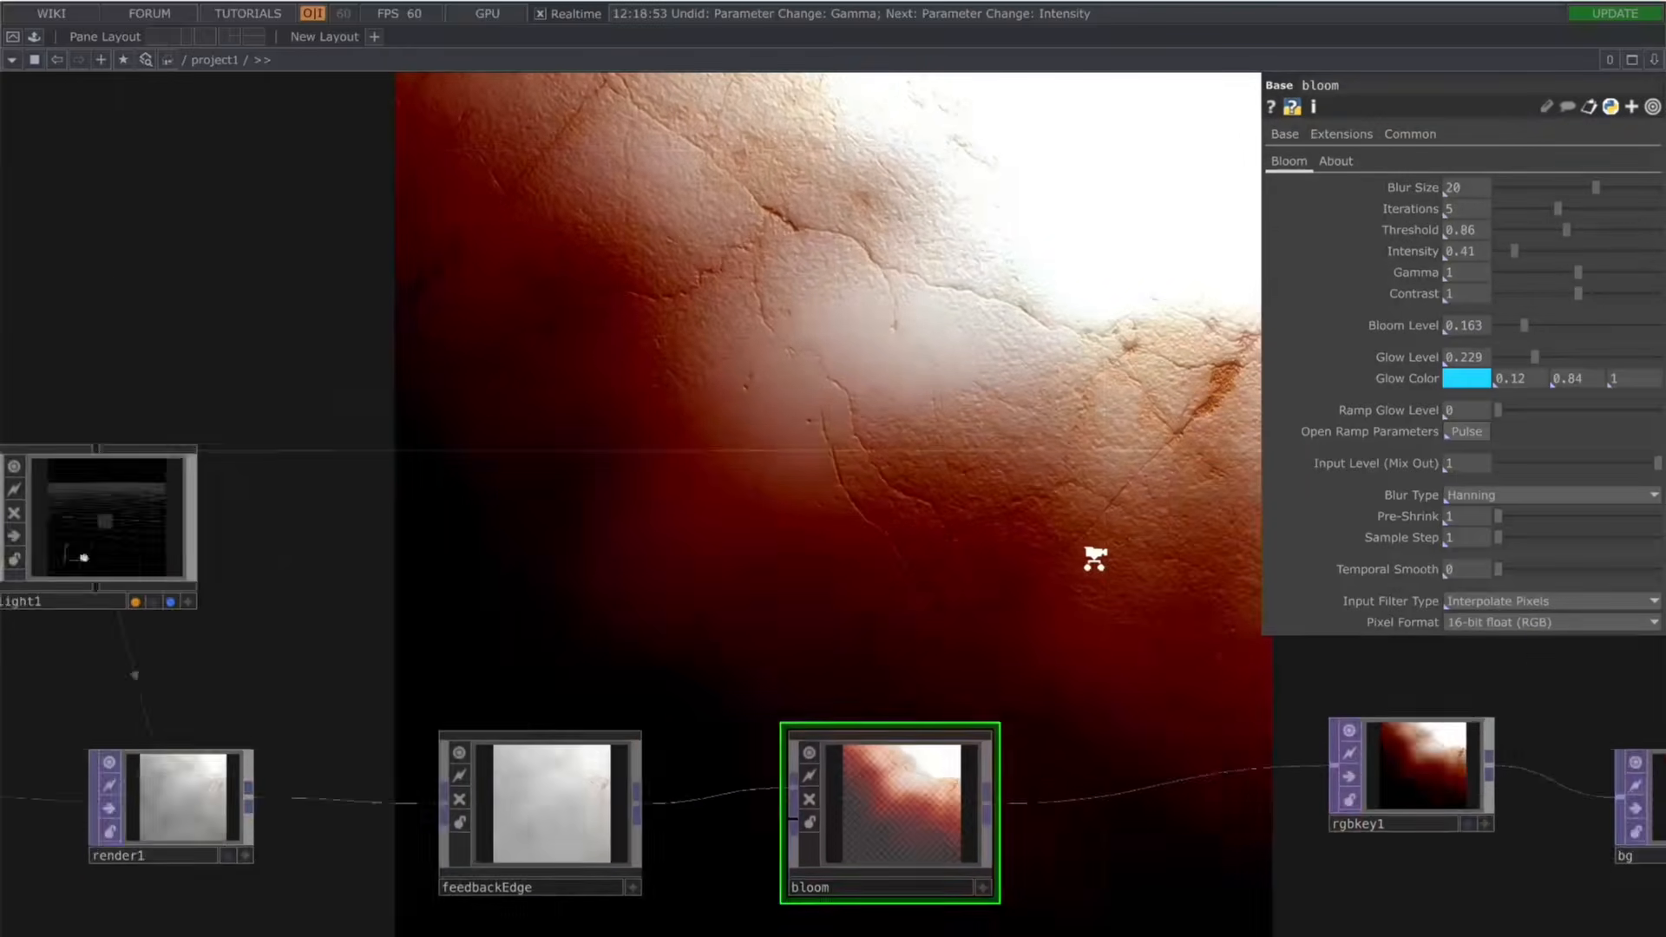
pyautogui.moveTo(1246, 551); pyautogui.dragTo(1475, 530)
pyautogui.moveTo(673, 521); pyautogui.dragTo(864, 518)
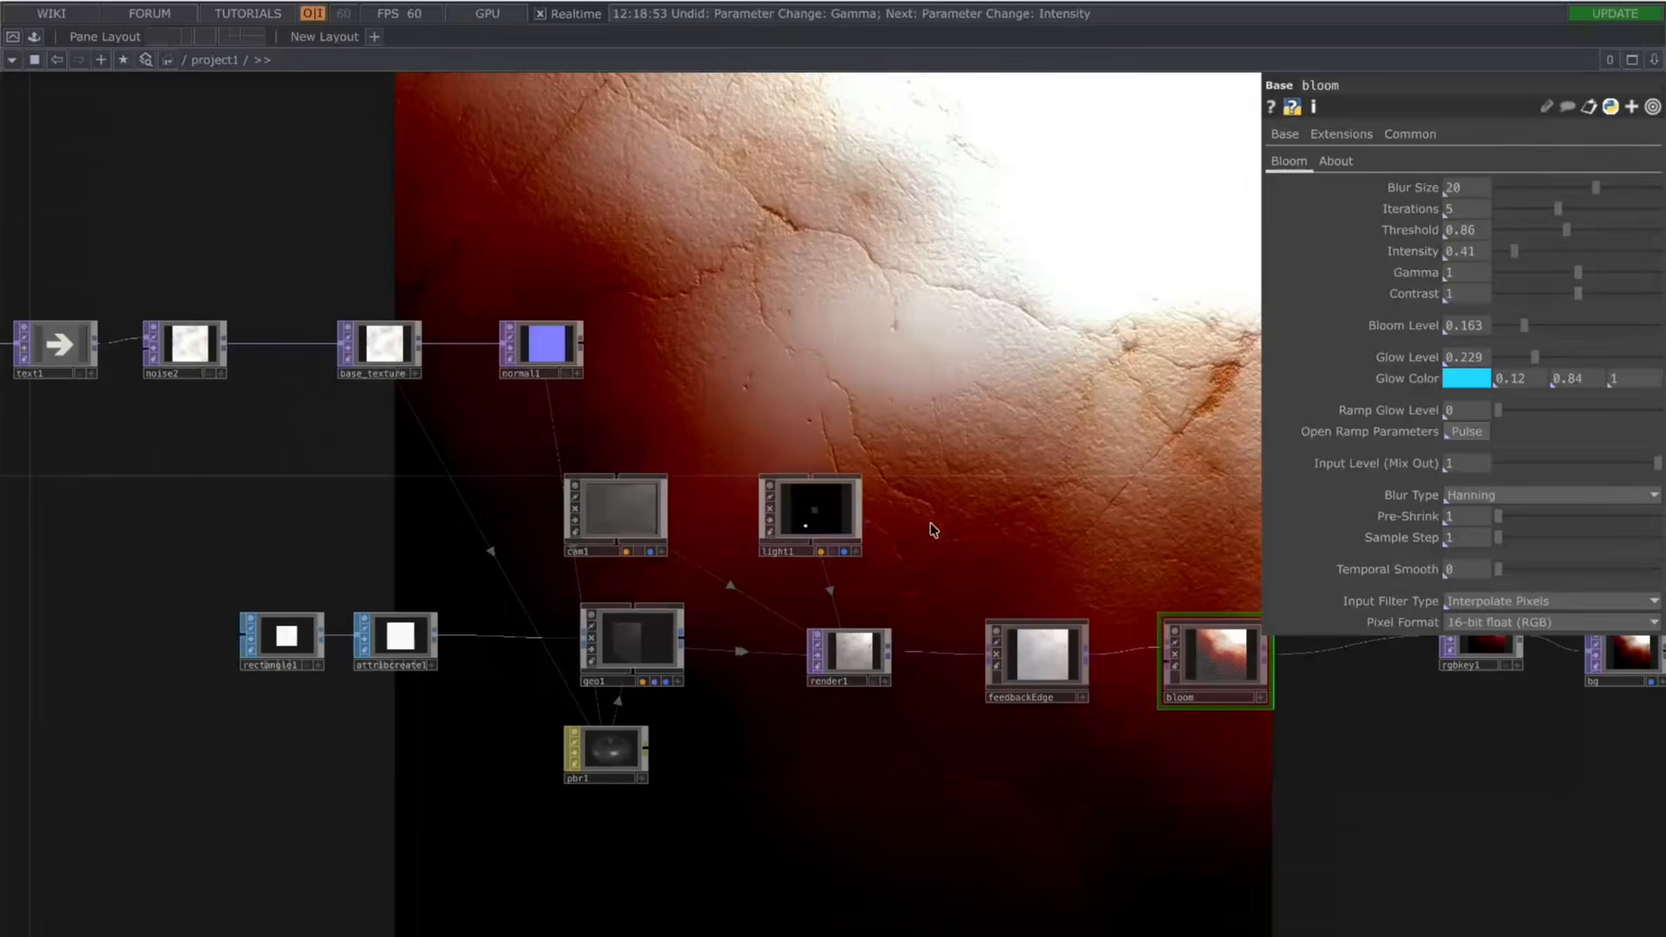
pyautogui.click(827, 505)
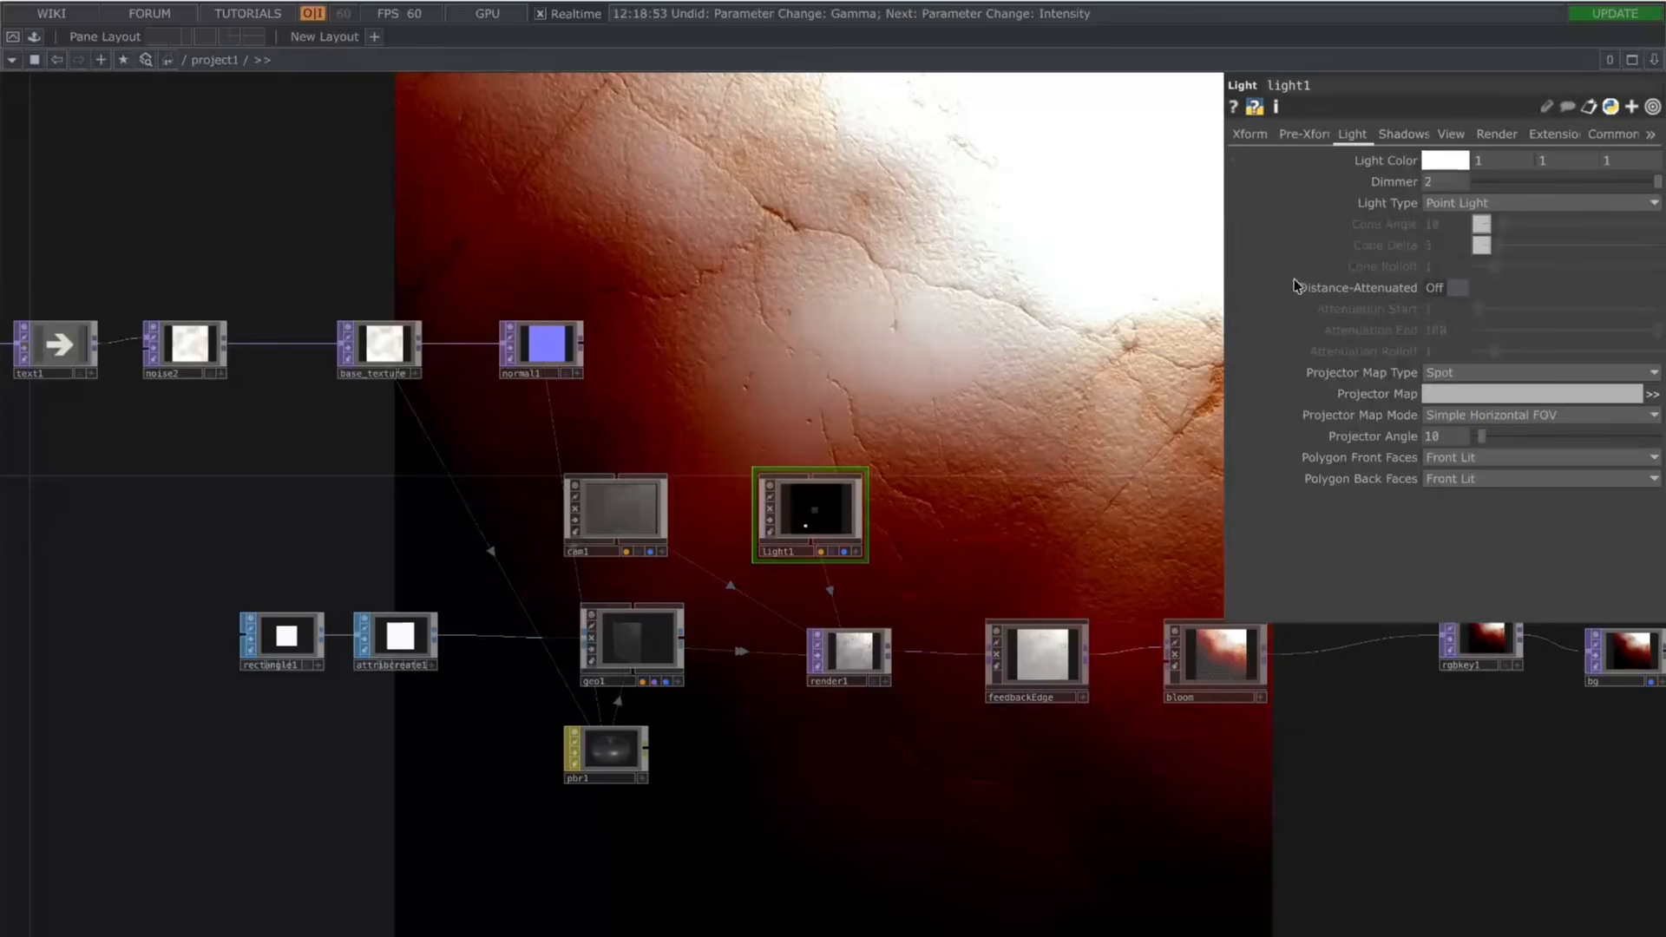
pyautogui.click(1250, 135)
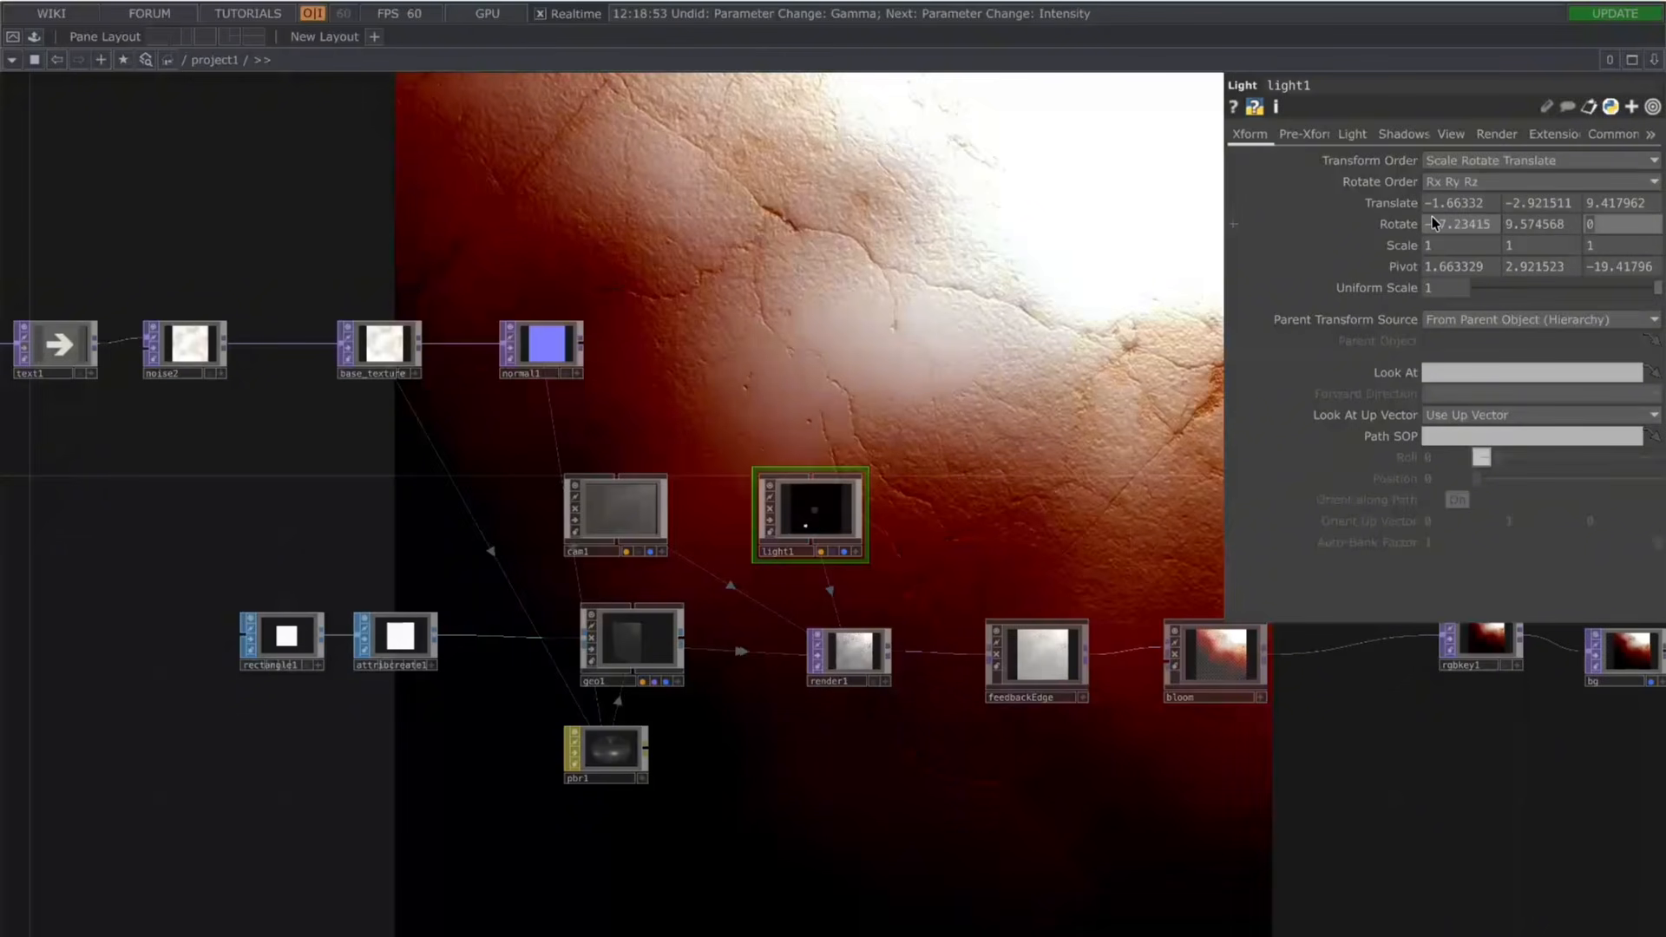
pyautogui.write('abs')
pyautogui.write('Time.seco')
pyautogui.write('nds')
pyautogui.write('*5')
pyautogui.press('Return')
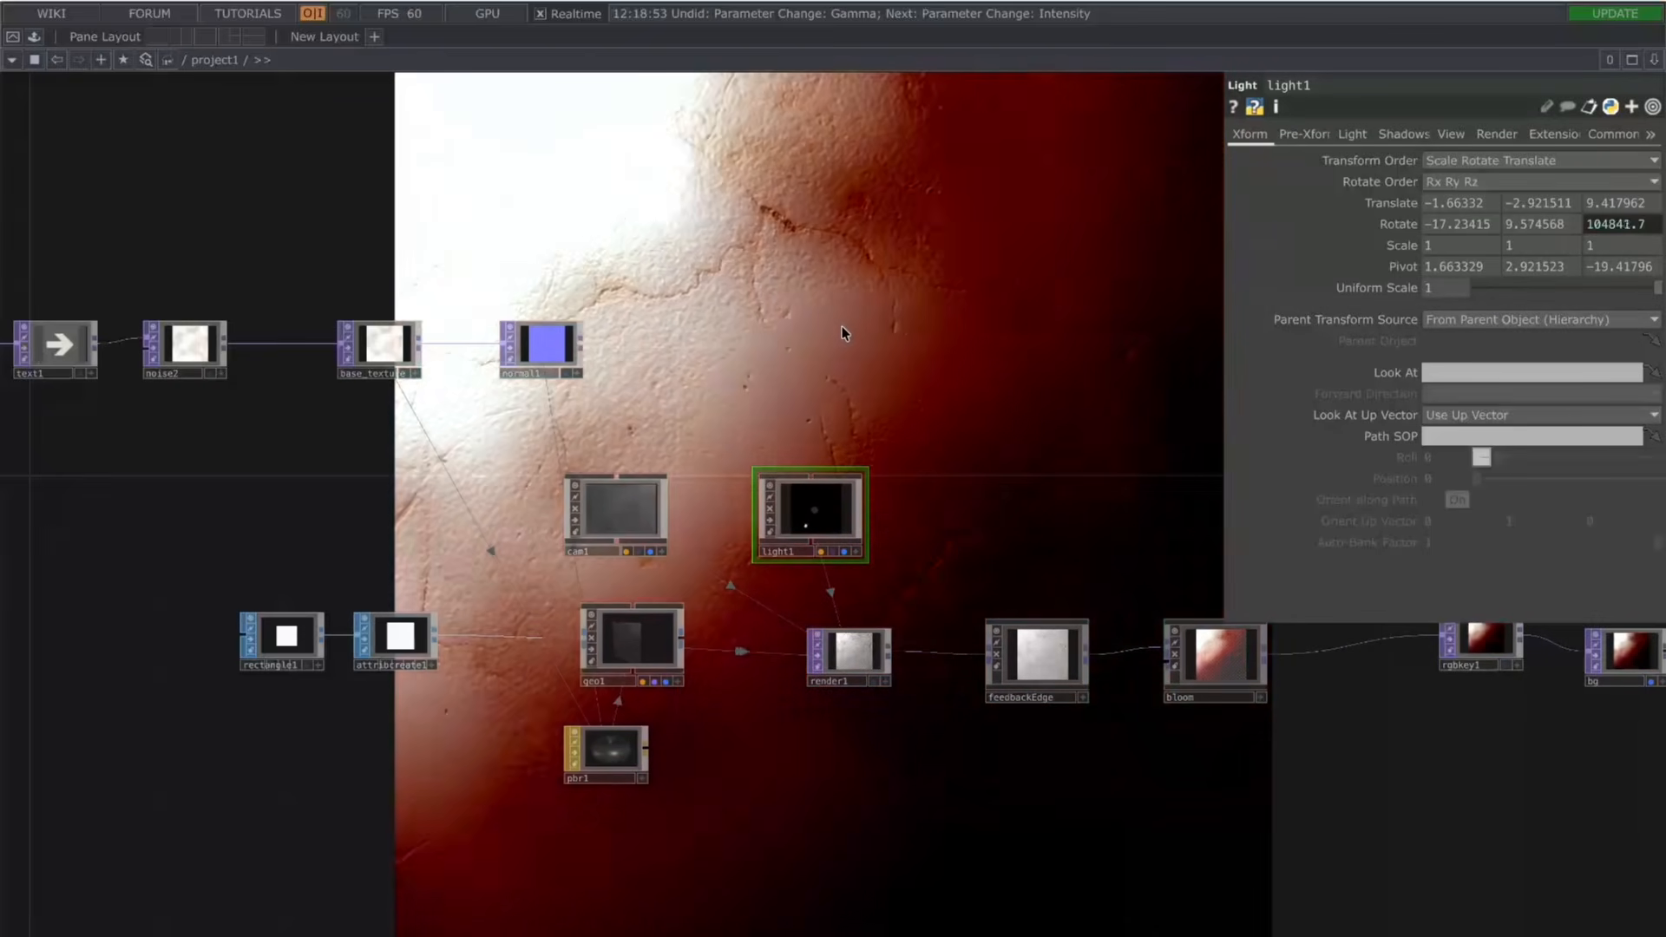
# Step: Raise the normal map's bump scale in the pbr1 material to 2.42
pyautogui.click(1037, 655)
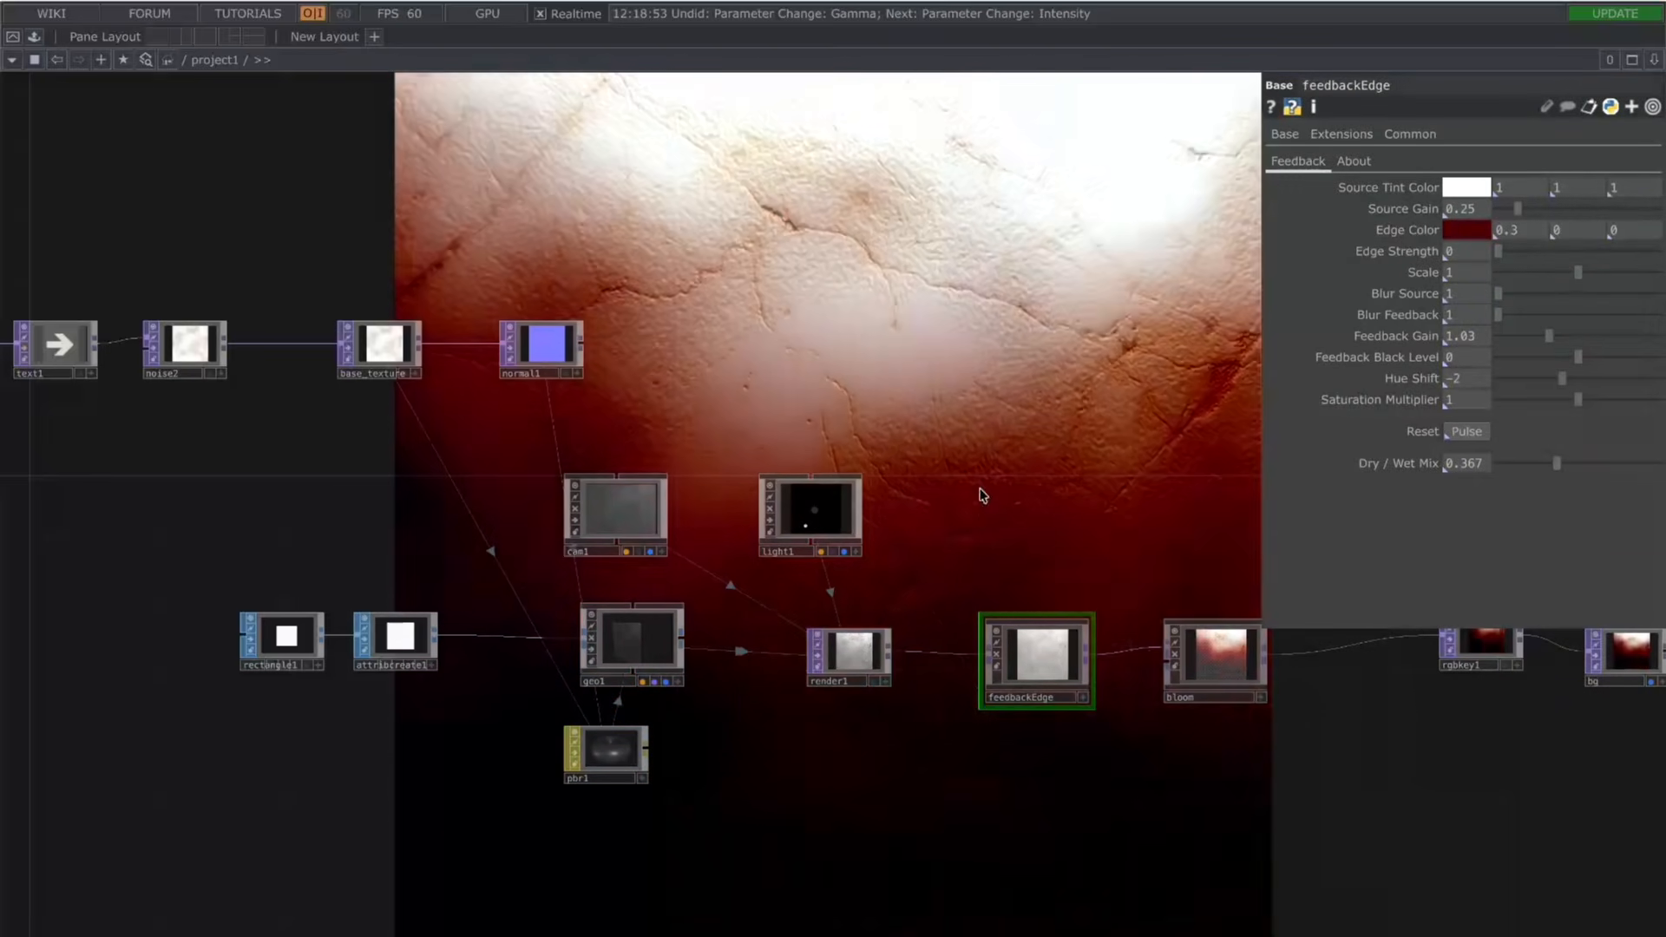
pyautogui.click(552, 349)
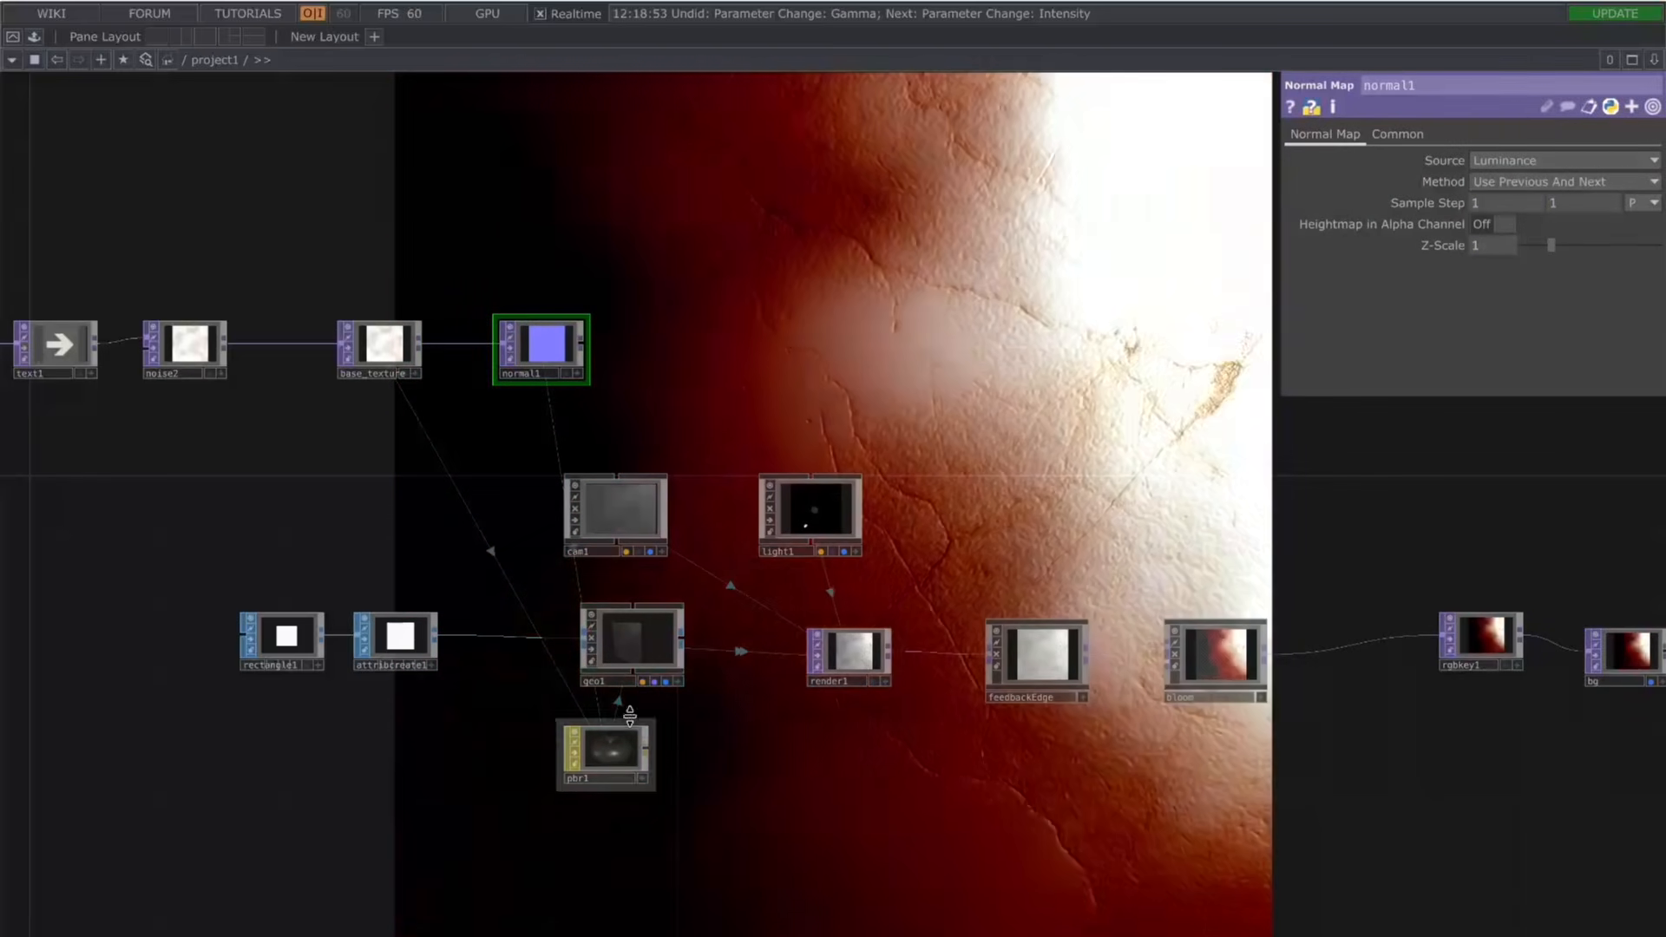
pyautogui.click(612, 751)
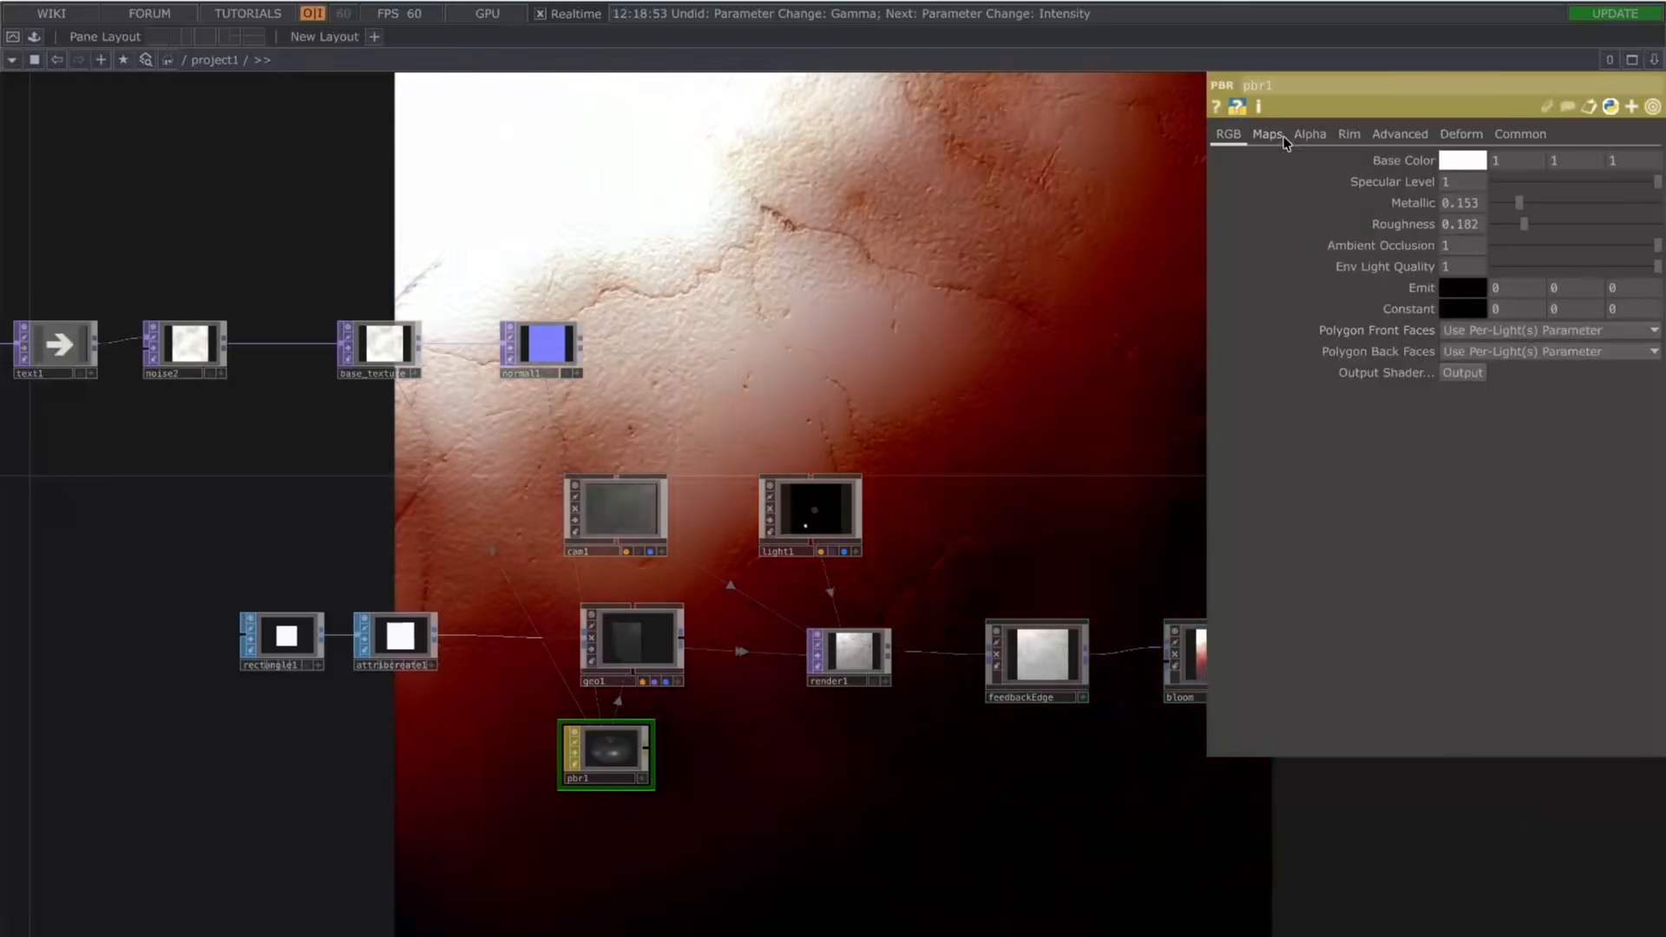
pyautogui.click(1283, 137)
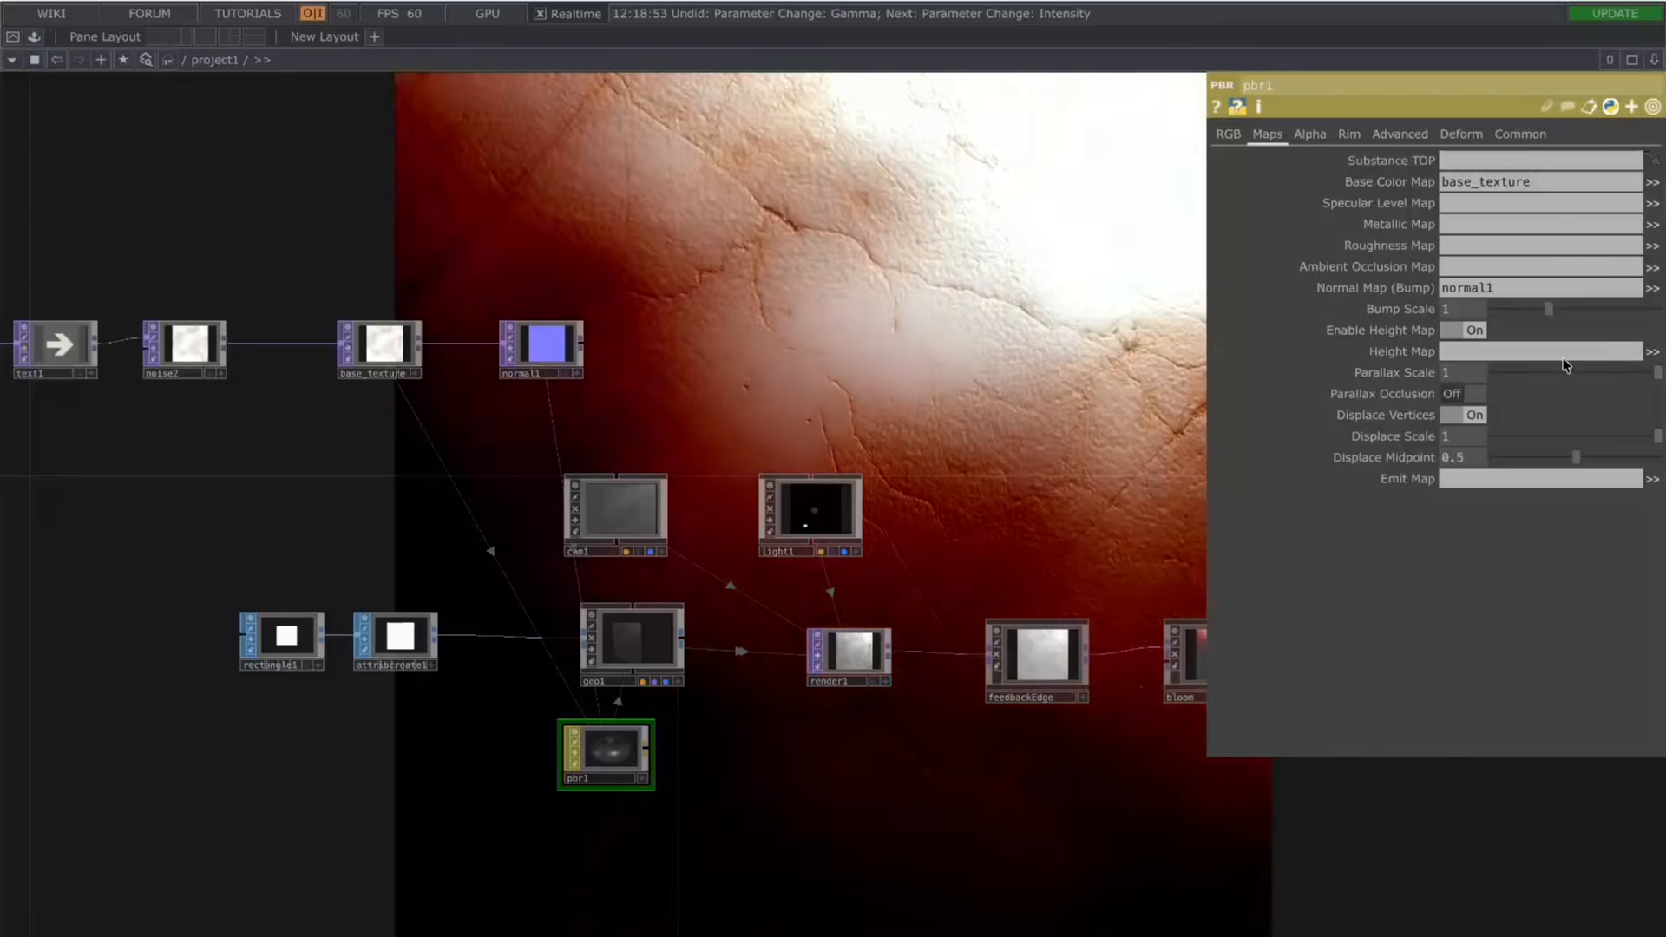
pyautogui.click(1564, 310)
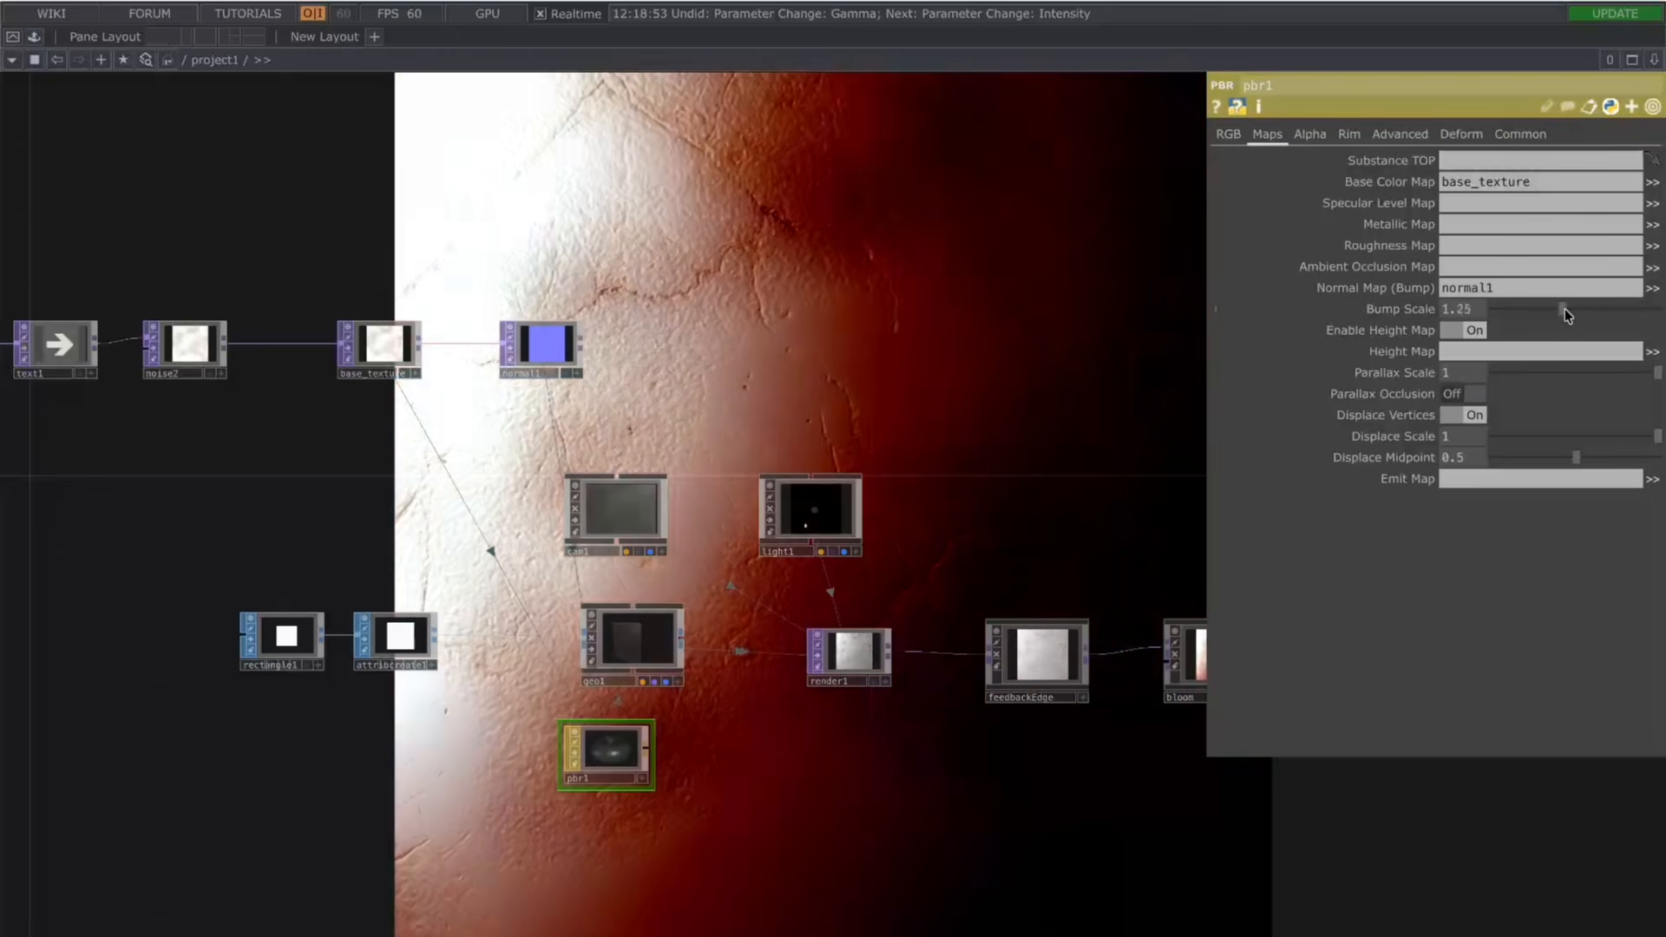
pyautogui.moveTo(1565, 309); pyautogui.dragTo(1630, 305)
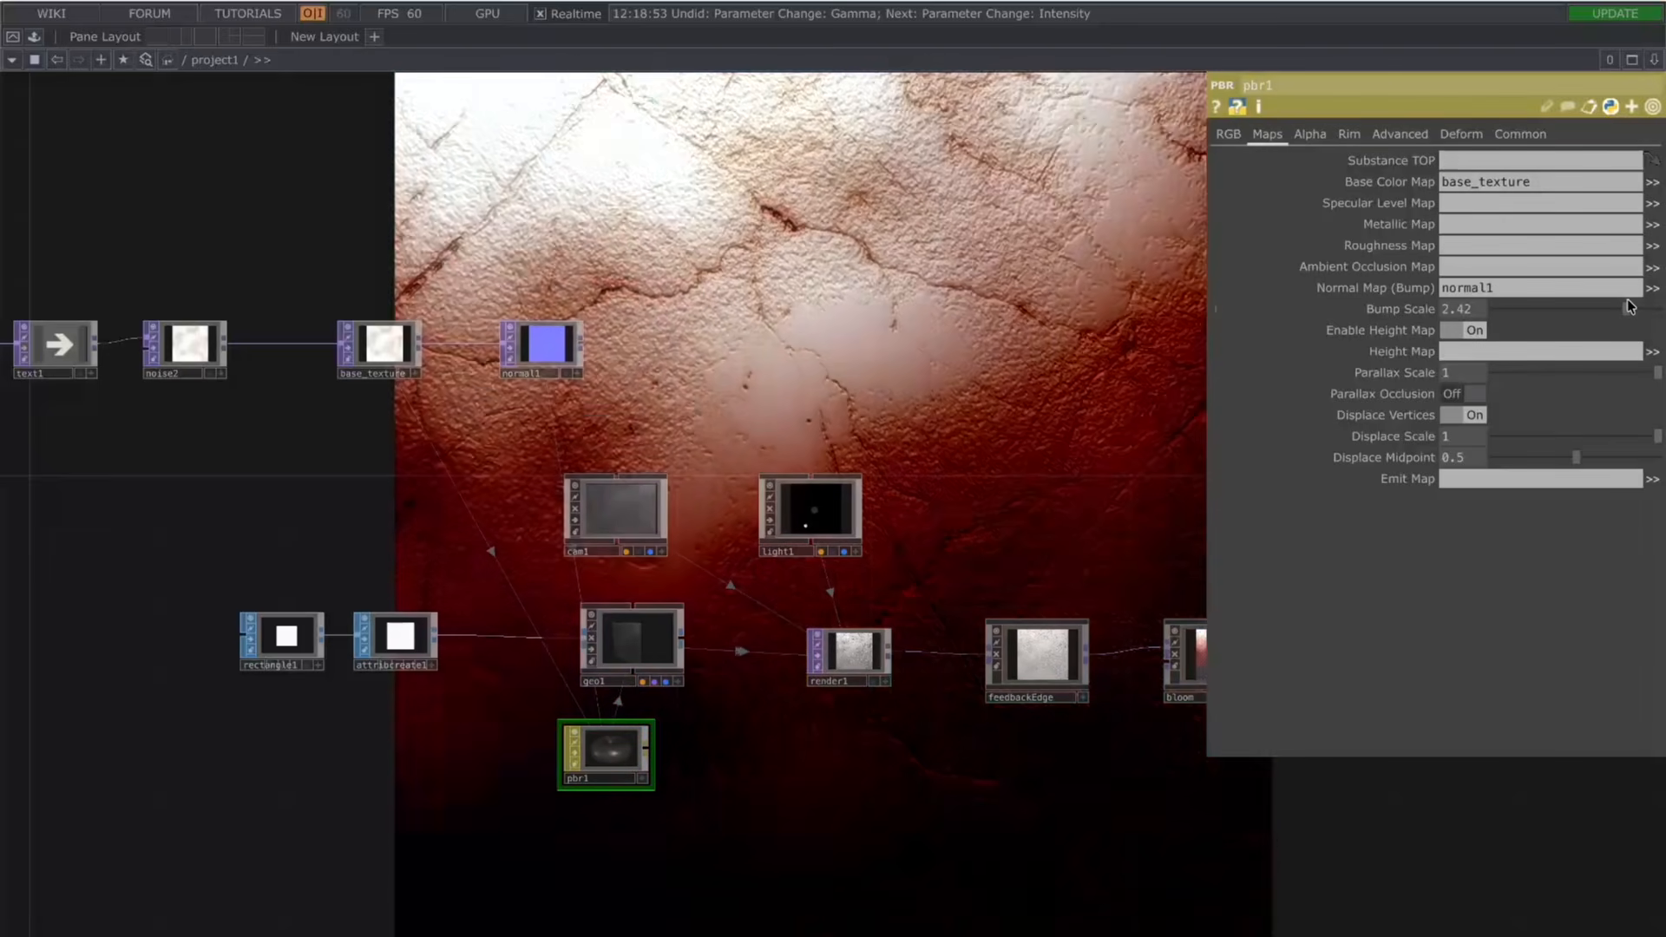
# Step: Bypass the noise1 node that feeds text1 in the marble texture chain
pyautogui.moveTo(266, 116); pyautogui.dragTo(541, 240)
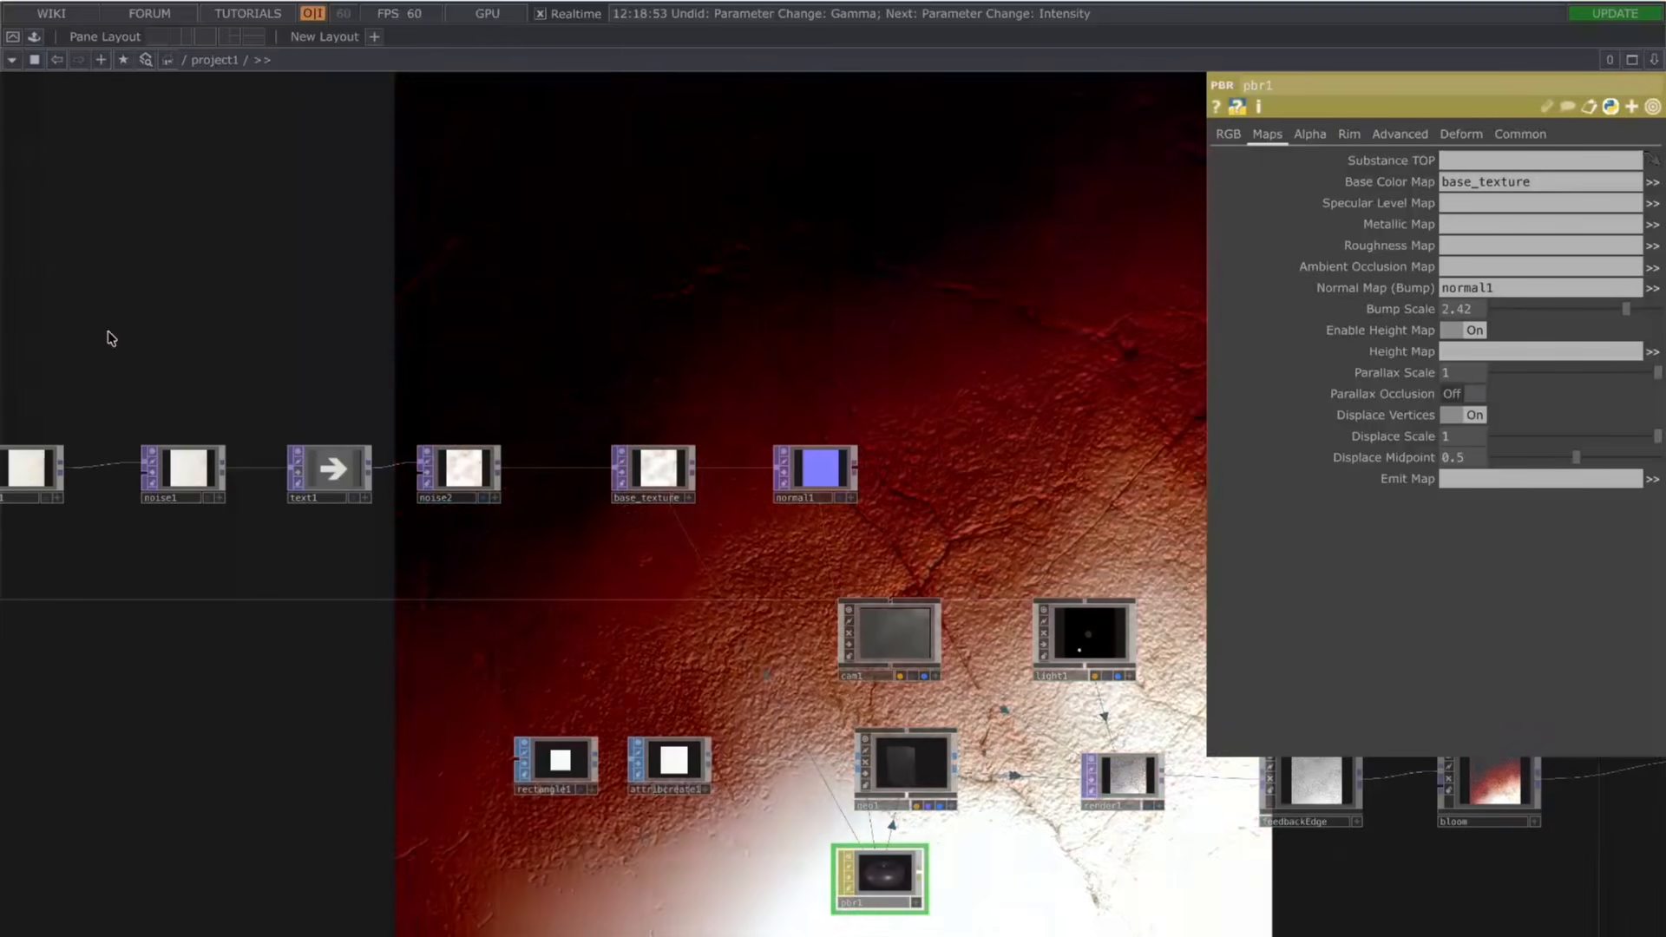
pyautogui.moveTo(168, 427); pyautogui.dragTo(321, 428)
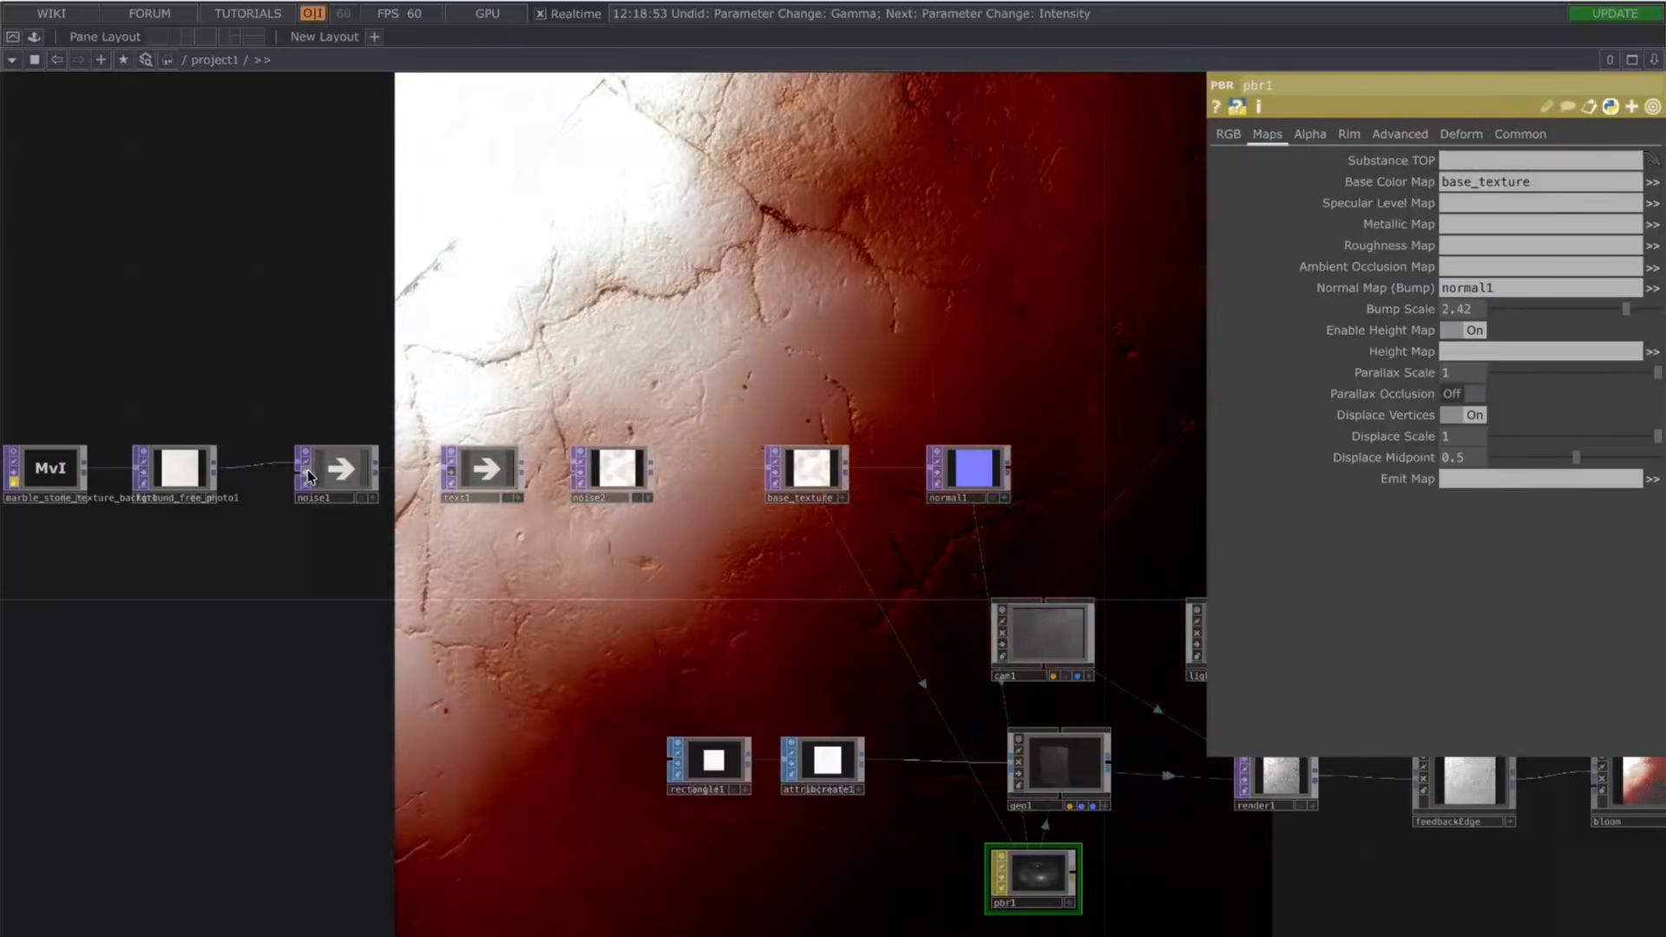
# Step: Turn the bypassed noise1 node back on in the marble texture chain
pyautogui.click(307, 470)
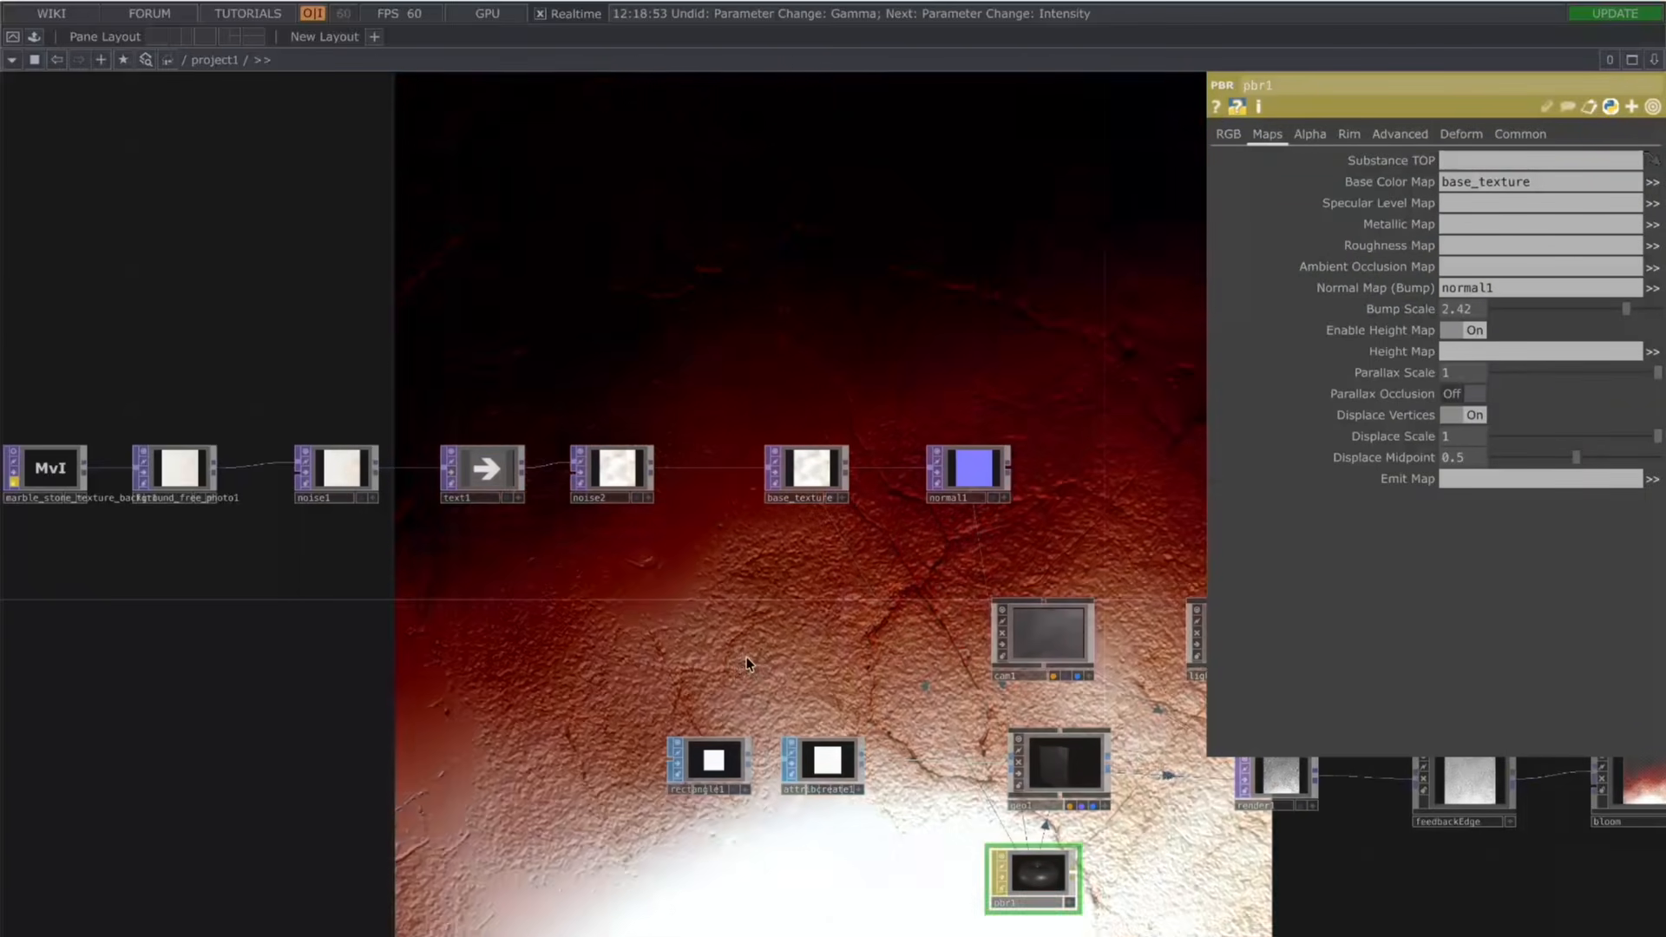
pyautogui.moveTo(594, 628); pyautogui.dragTo(548, 618)
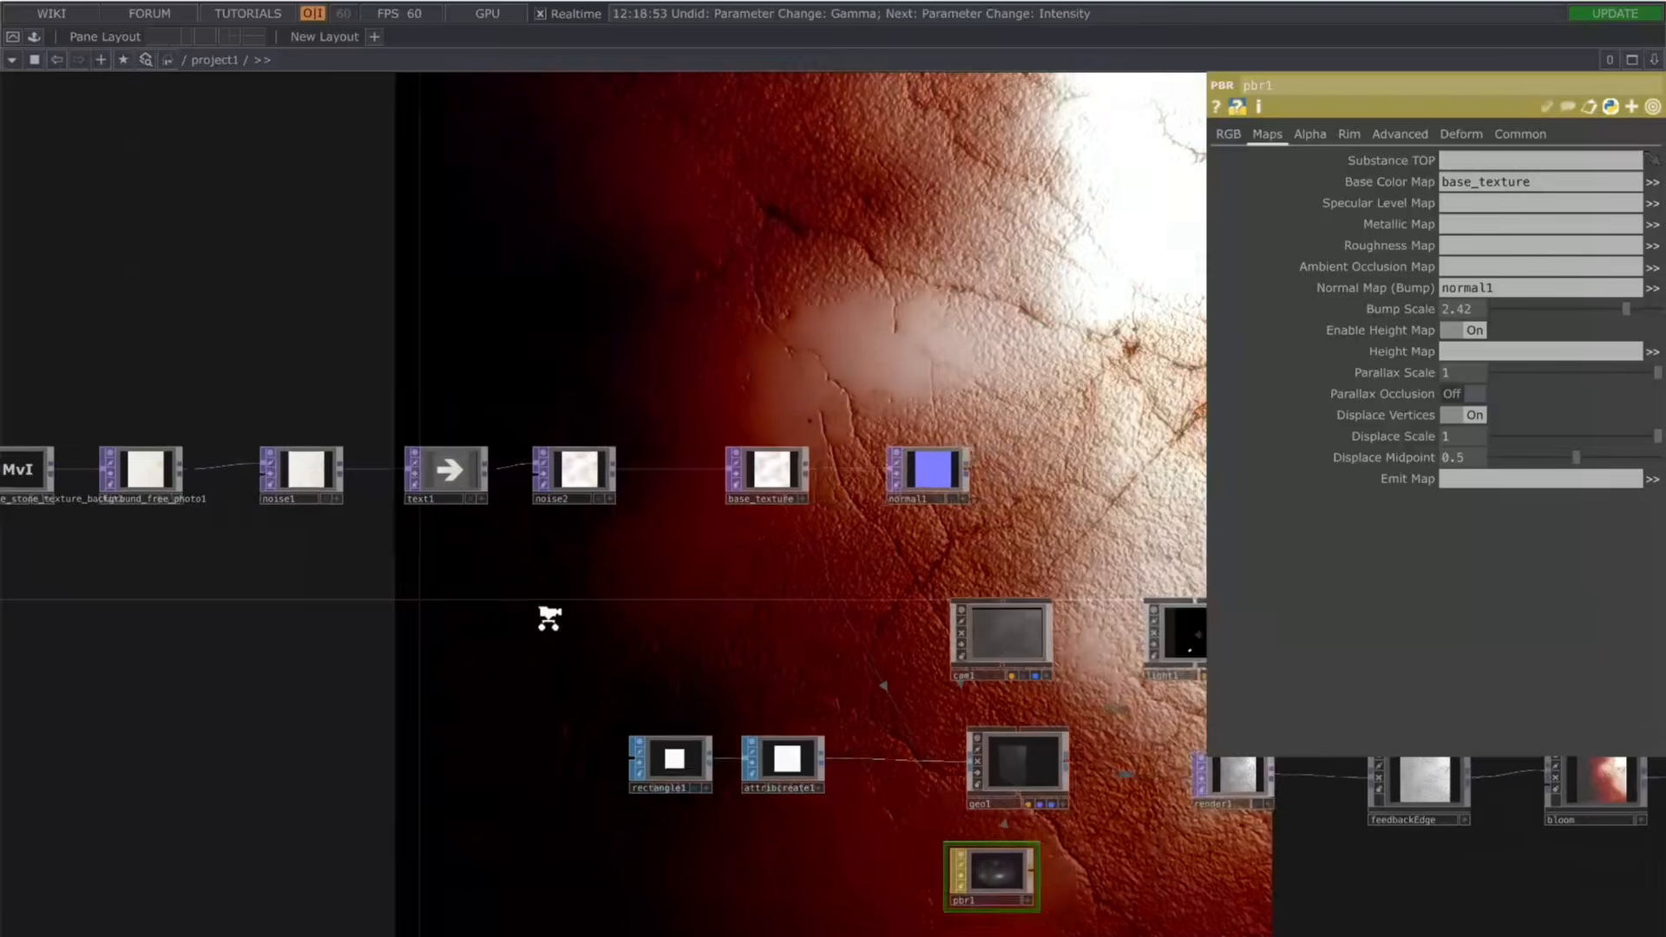
pyautogui.scroll(-2, 550, 621)
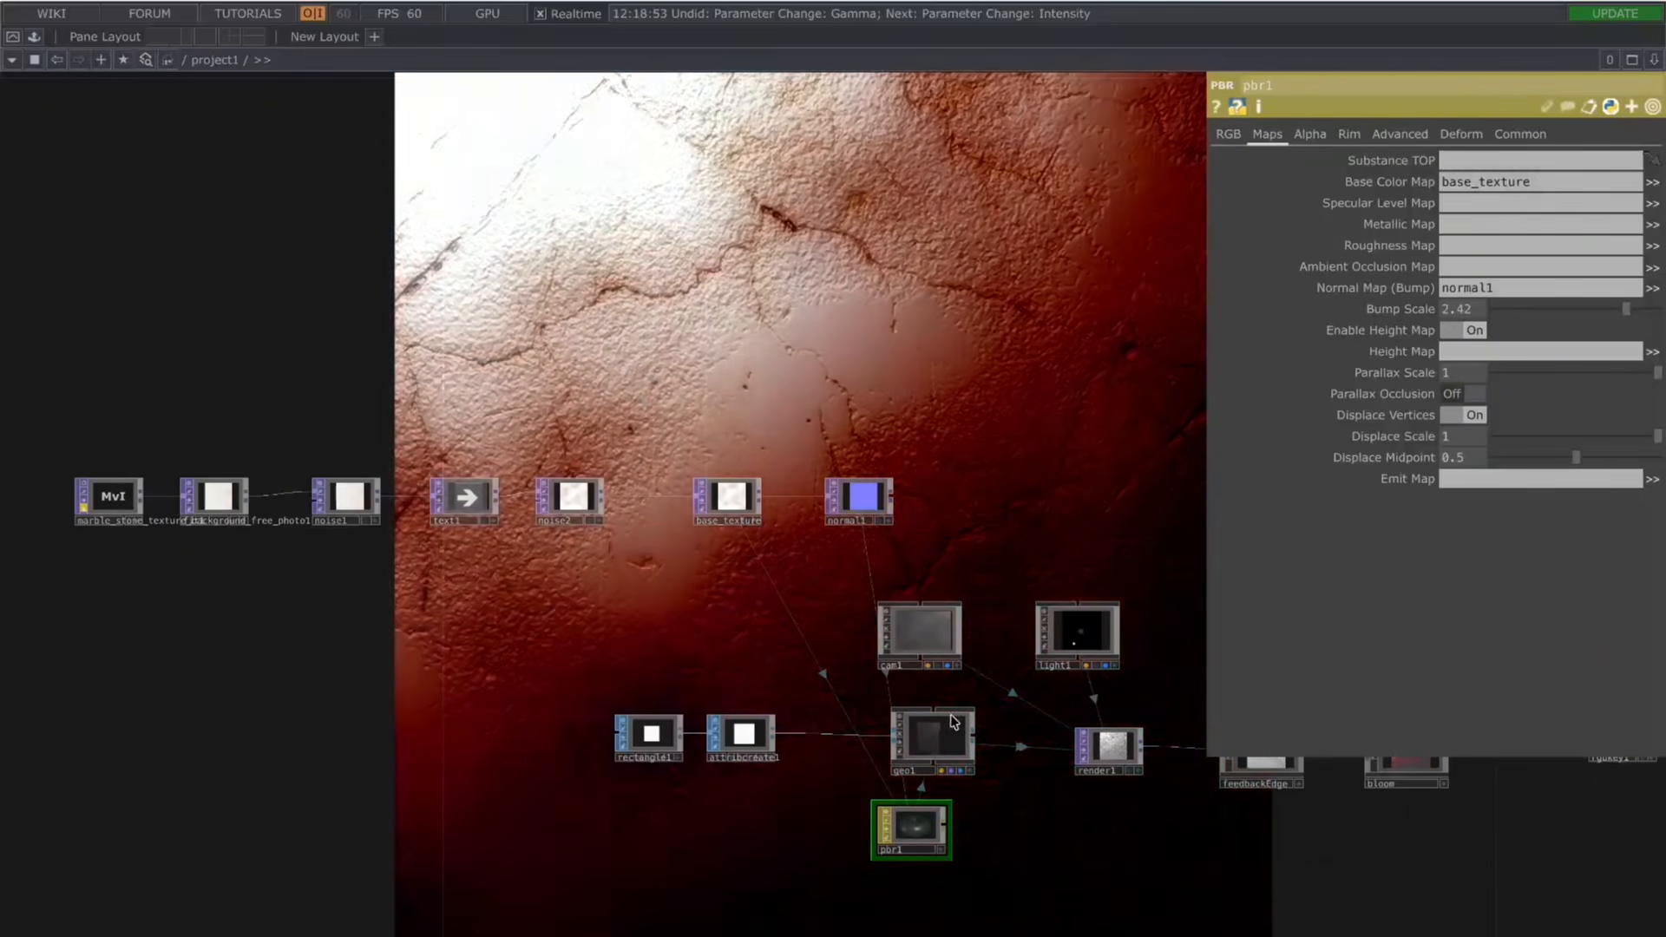
pyautogui.click(939, 737)
pyautogui.click(1098, 620)
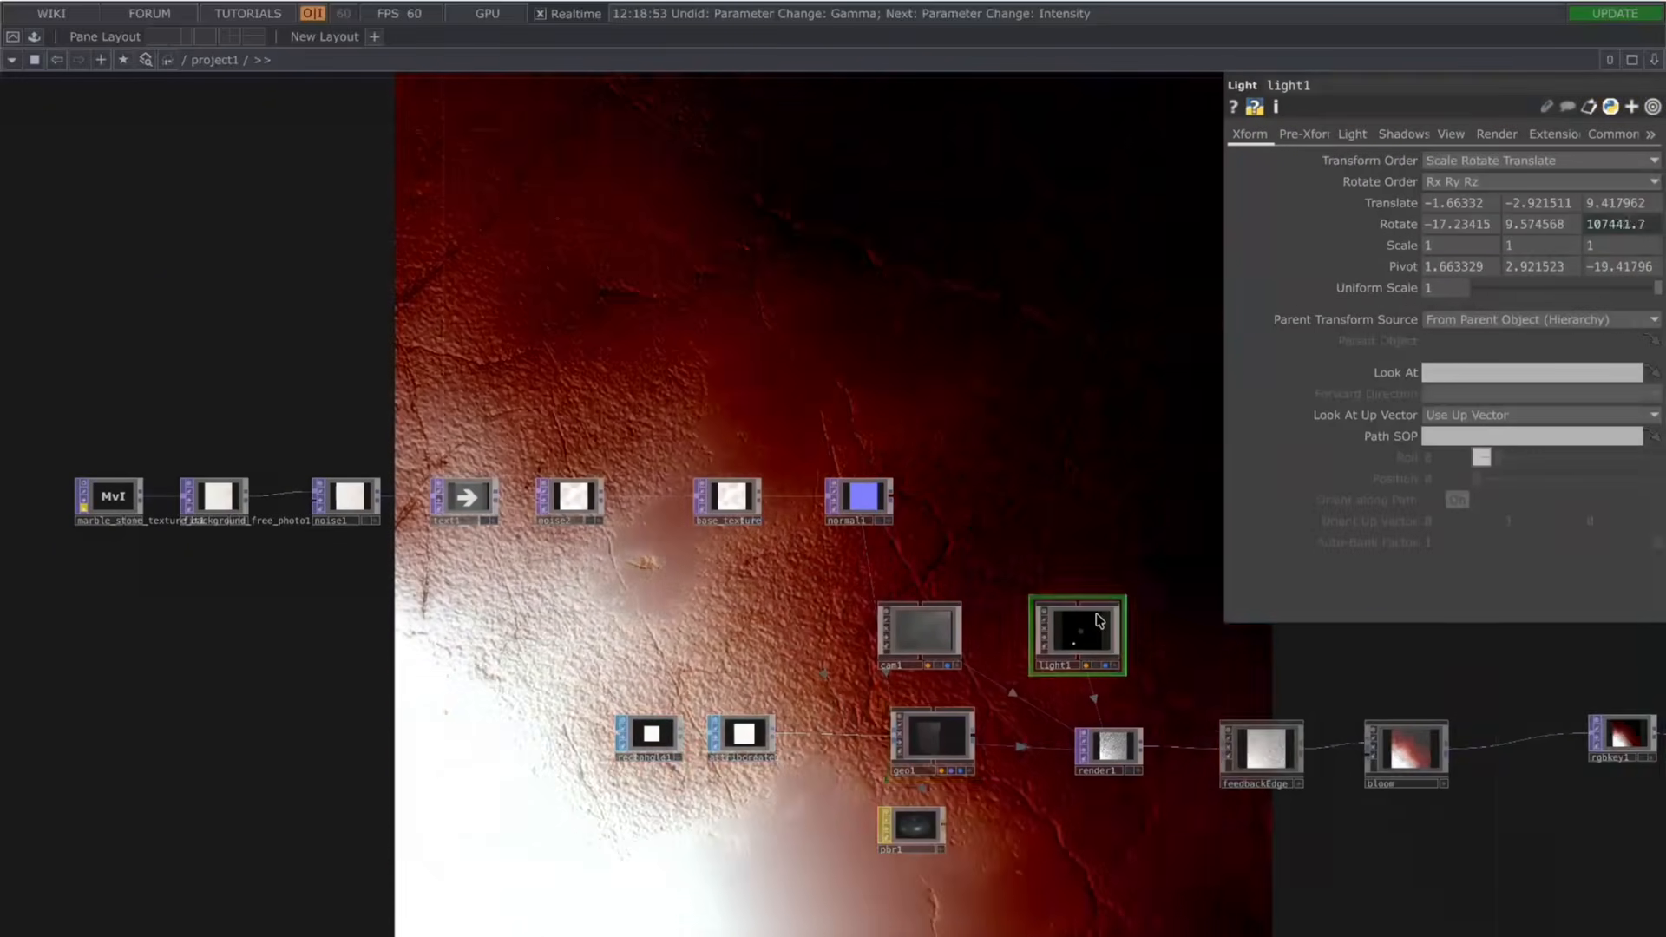
pyautogui.moveTo(1105, 535); pyautogui.dragTo(1033, 532)
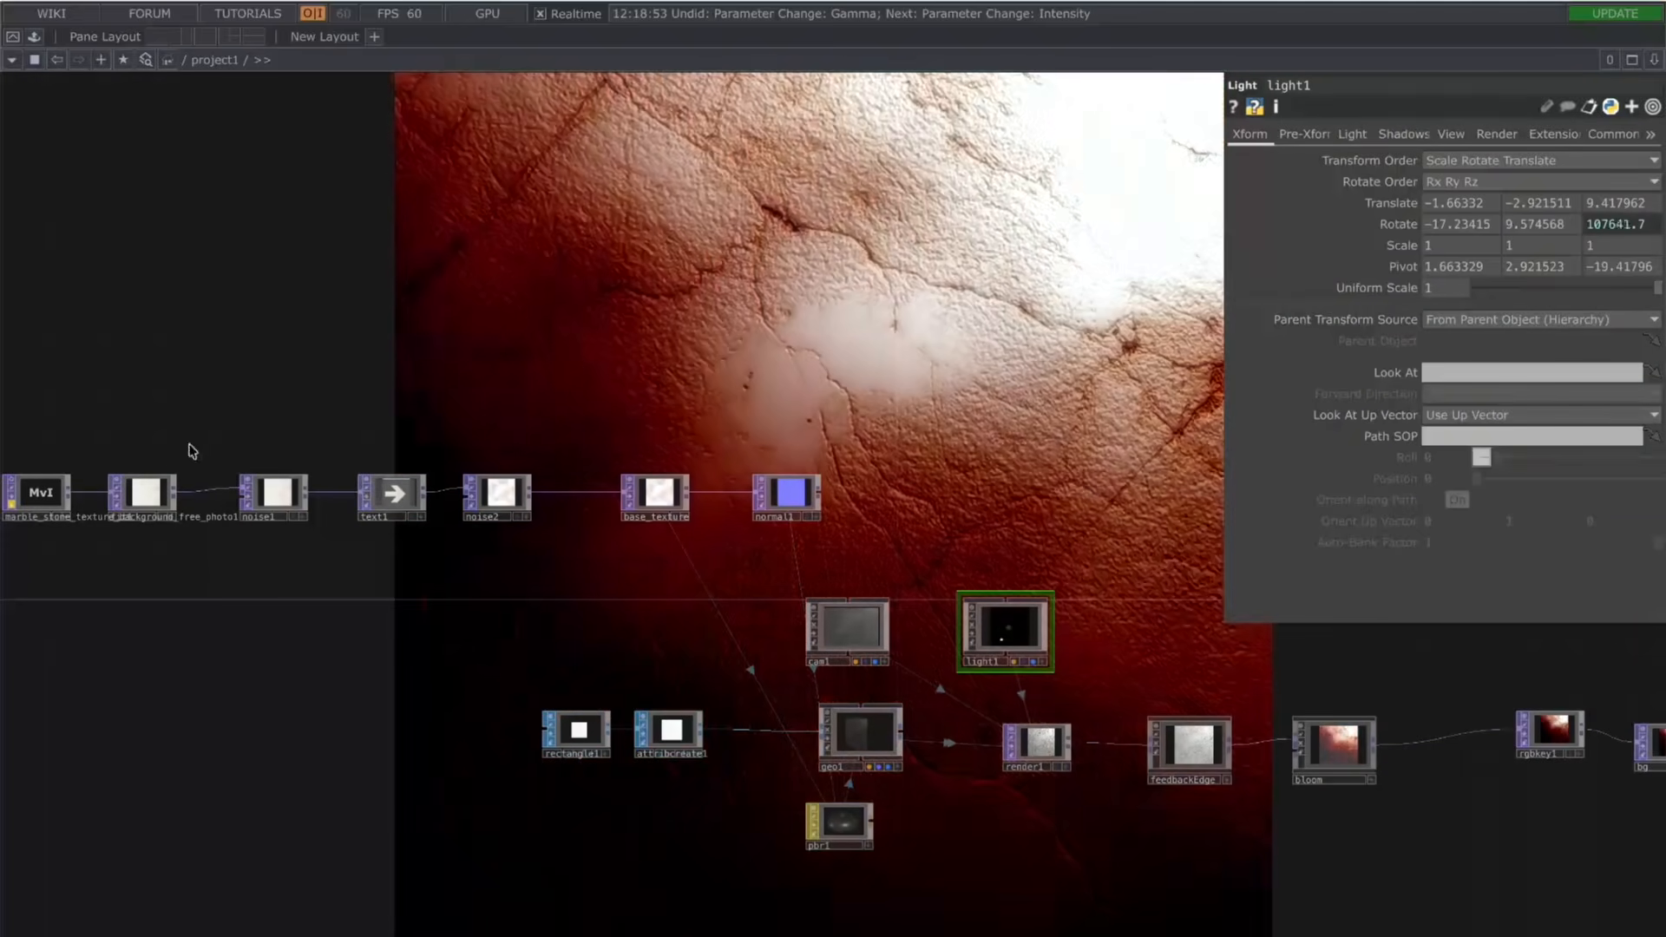
# Step: Animate noise1's Z translation with the expression absTime.seconds*.1 and raise its noise period to 0.95
pyautogui.click(154, 493)
pyautogui.click(274, 495)
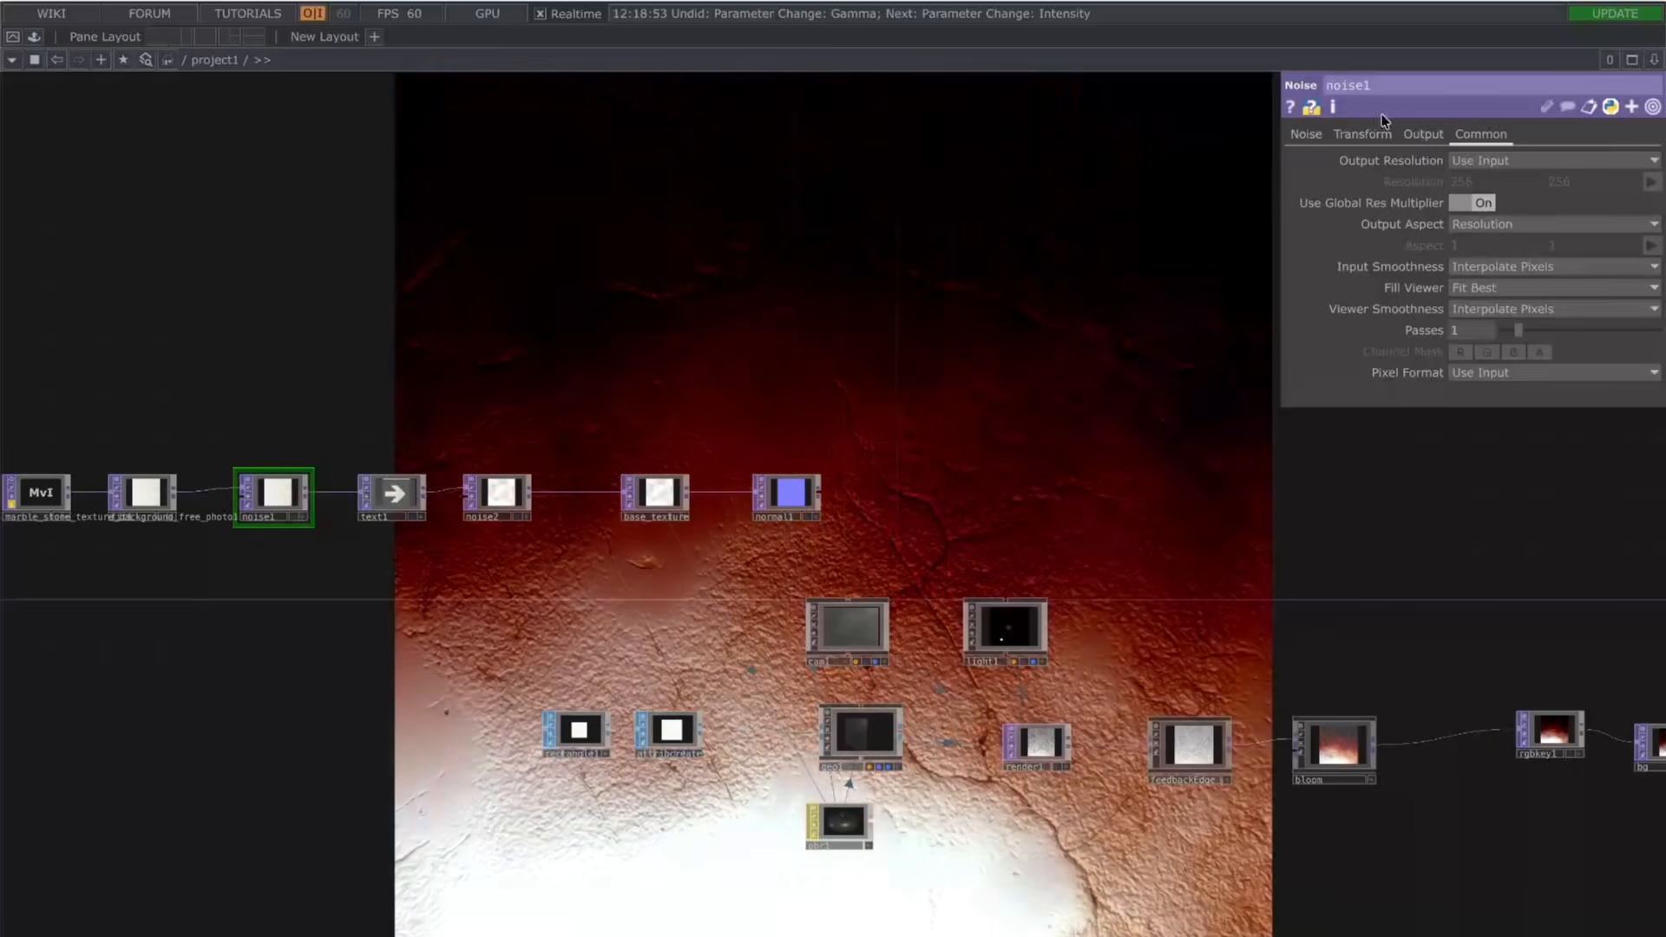
pyautogui.click(1362, 134)
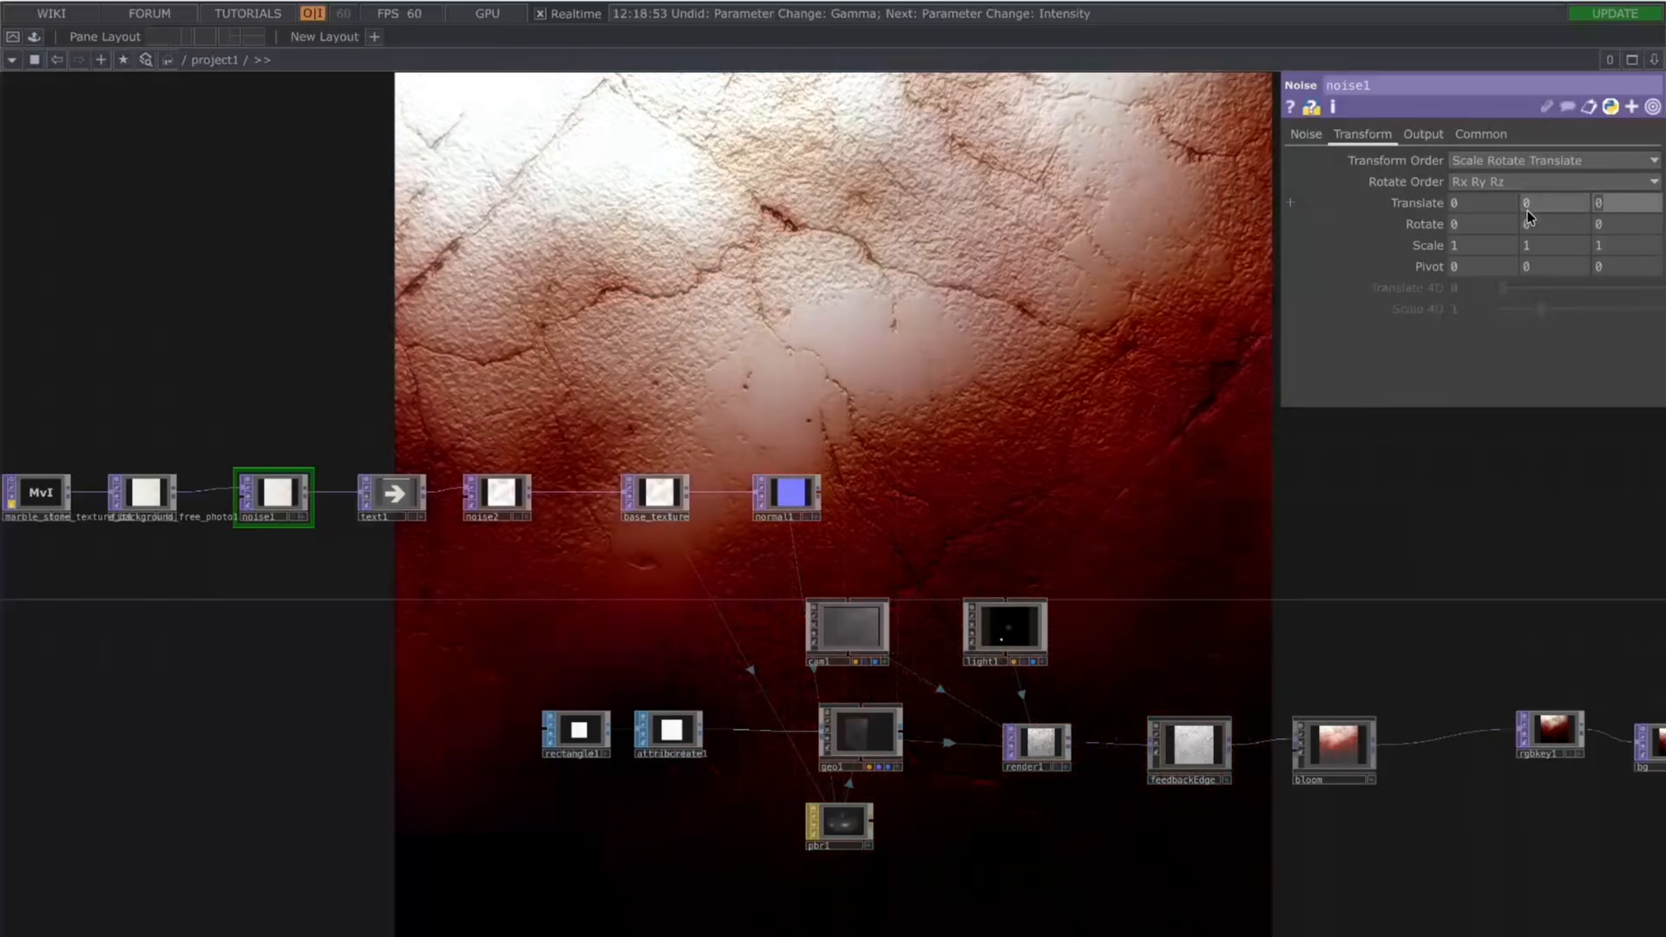
pyautogui.write('absTime.second')
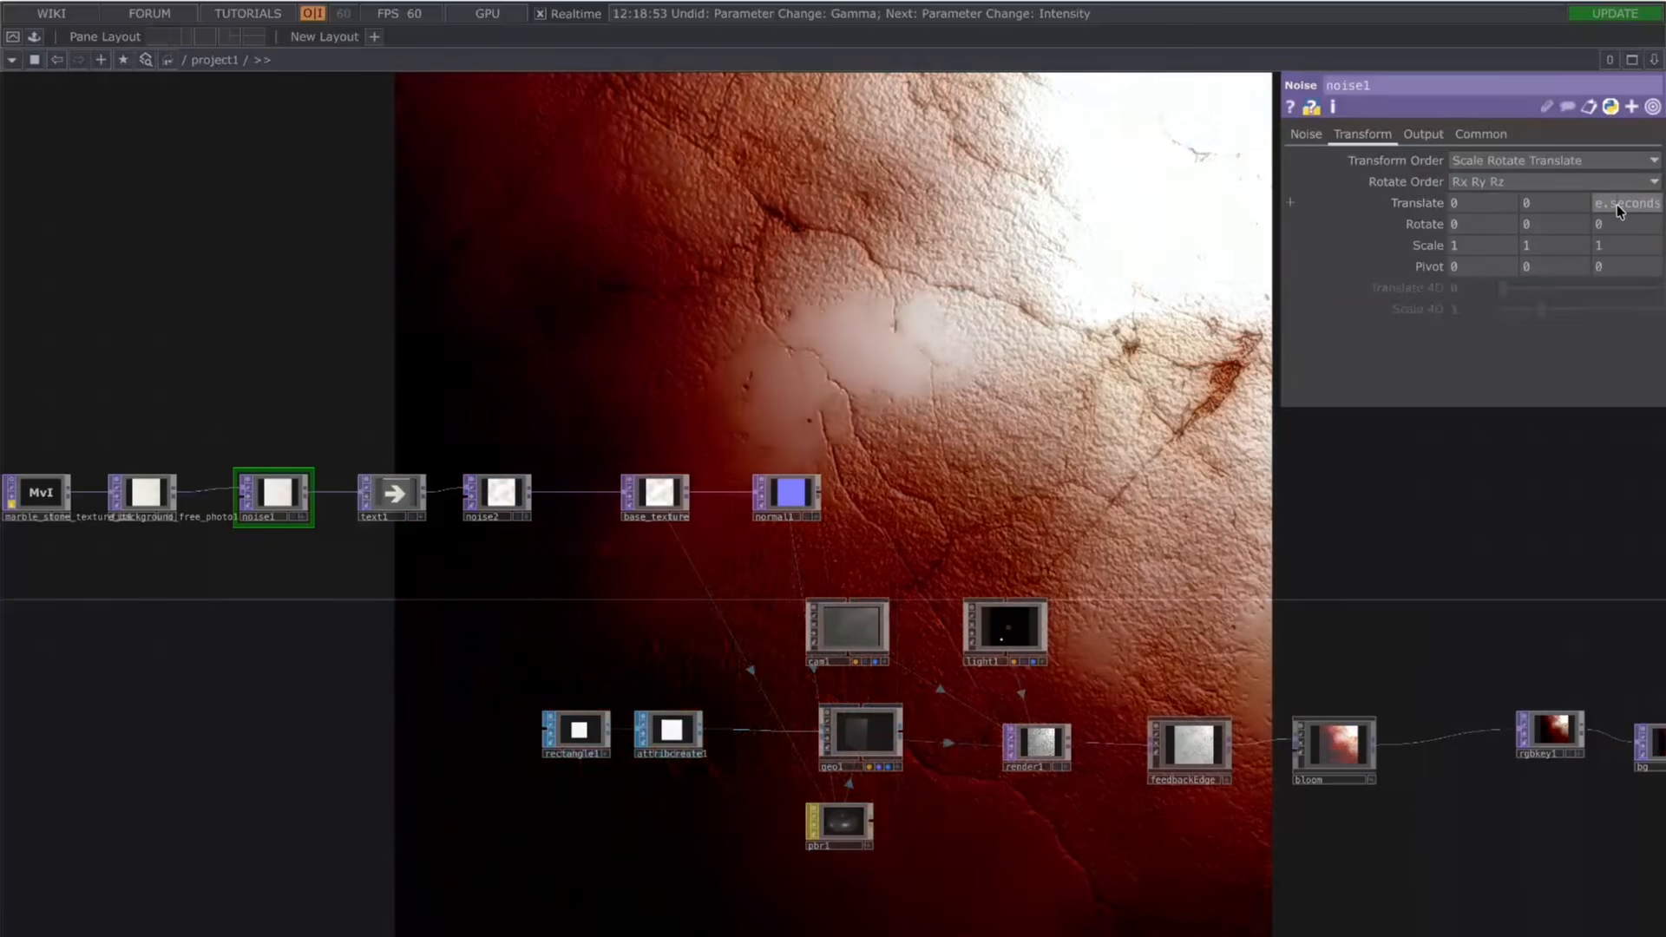
pyautogui.click(1617, 205)
pyautogui.write('abs')
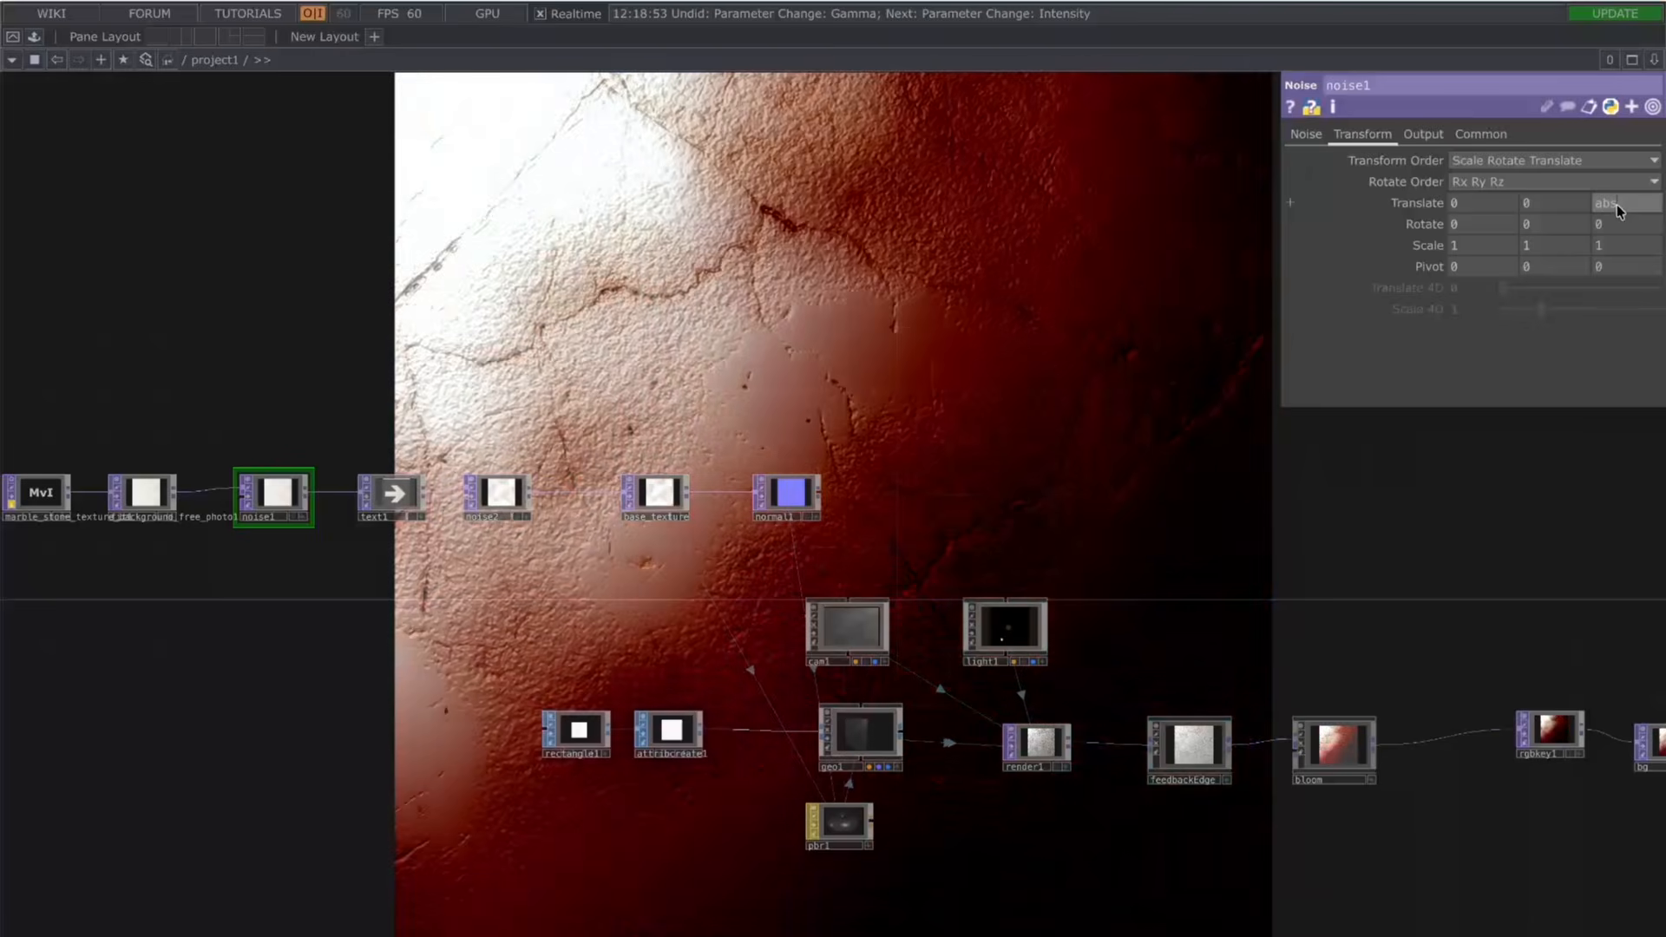
pyautogui.write('Time')
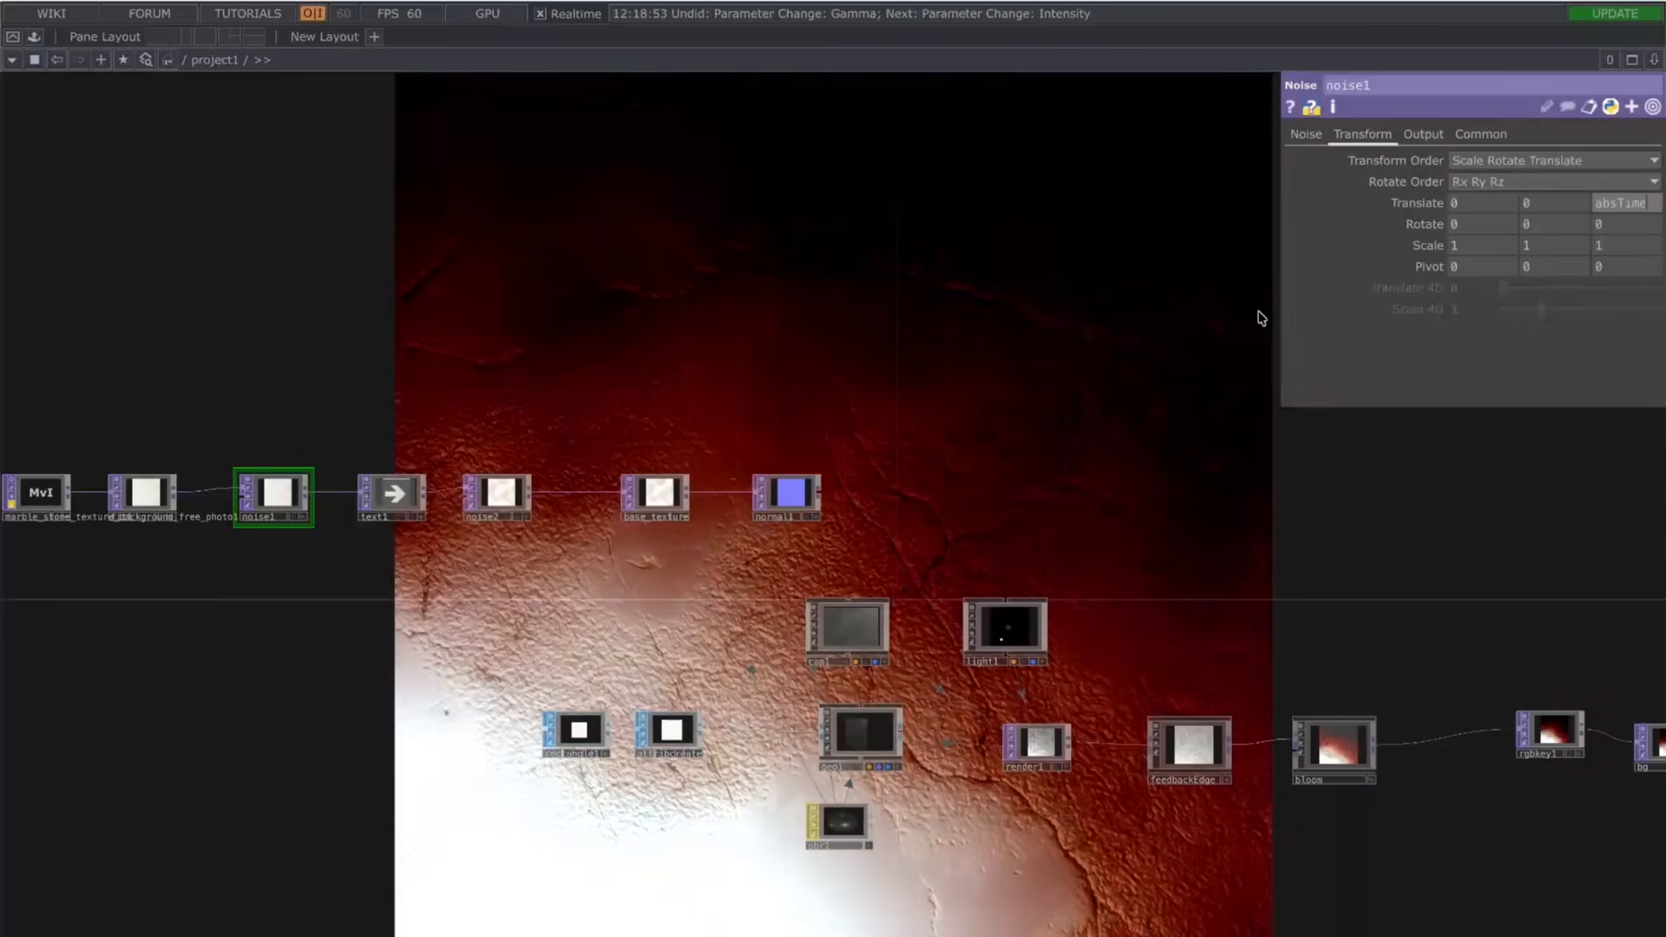
pyautogui.write('.seconds')
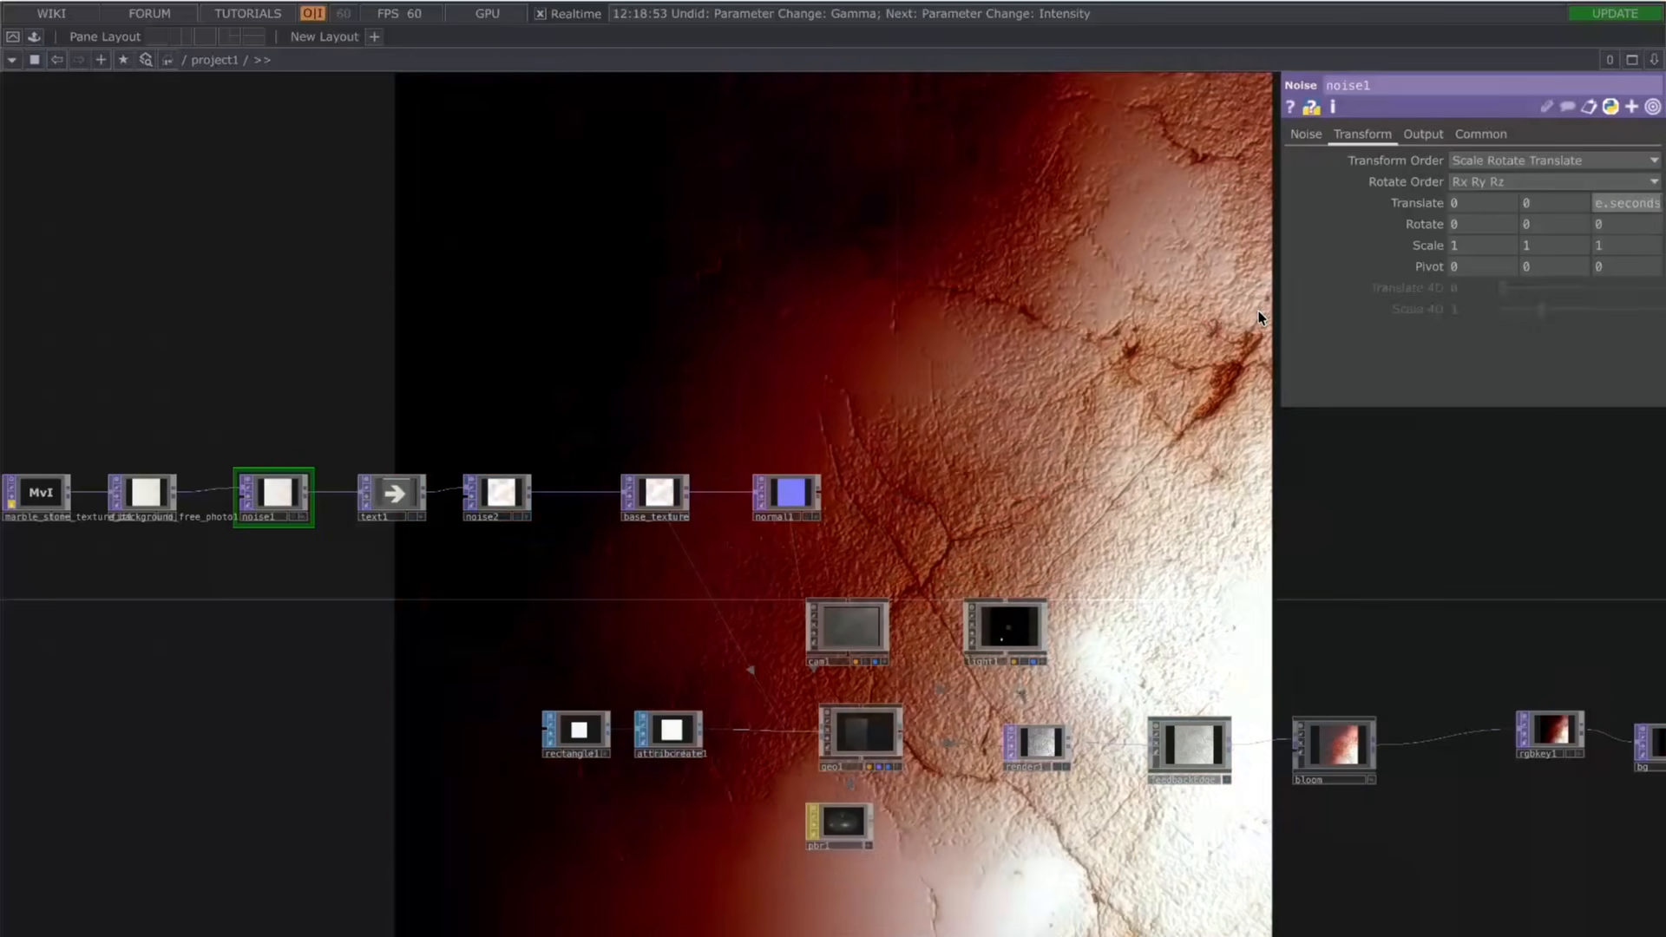
pyautogui.write('*.1')
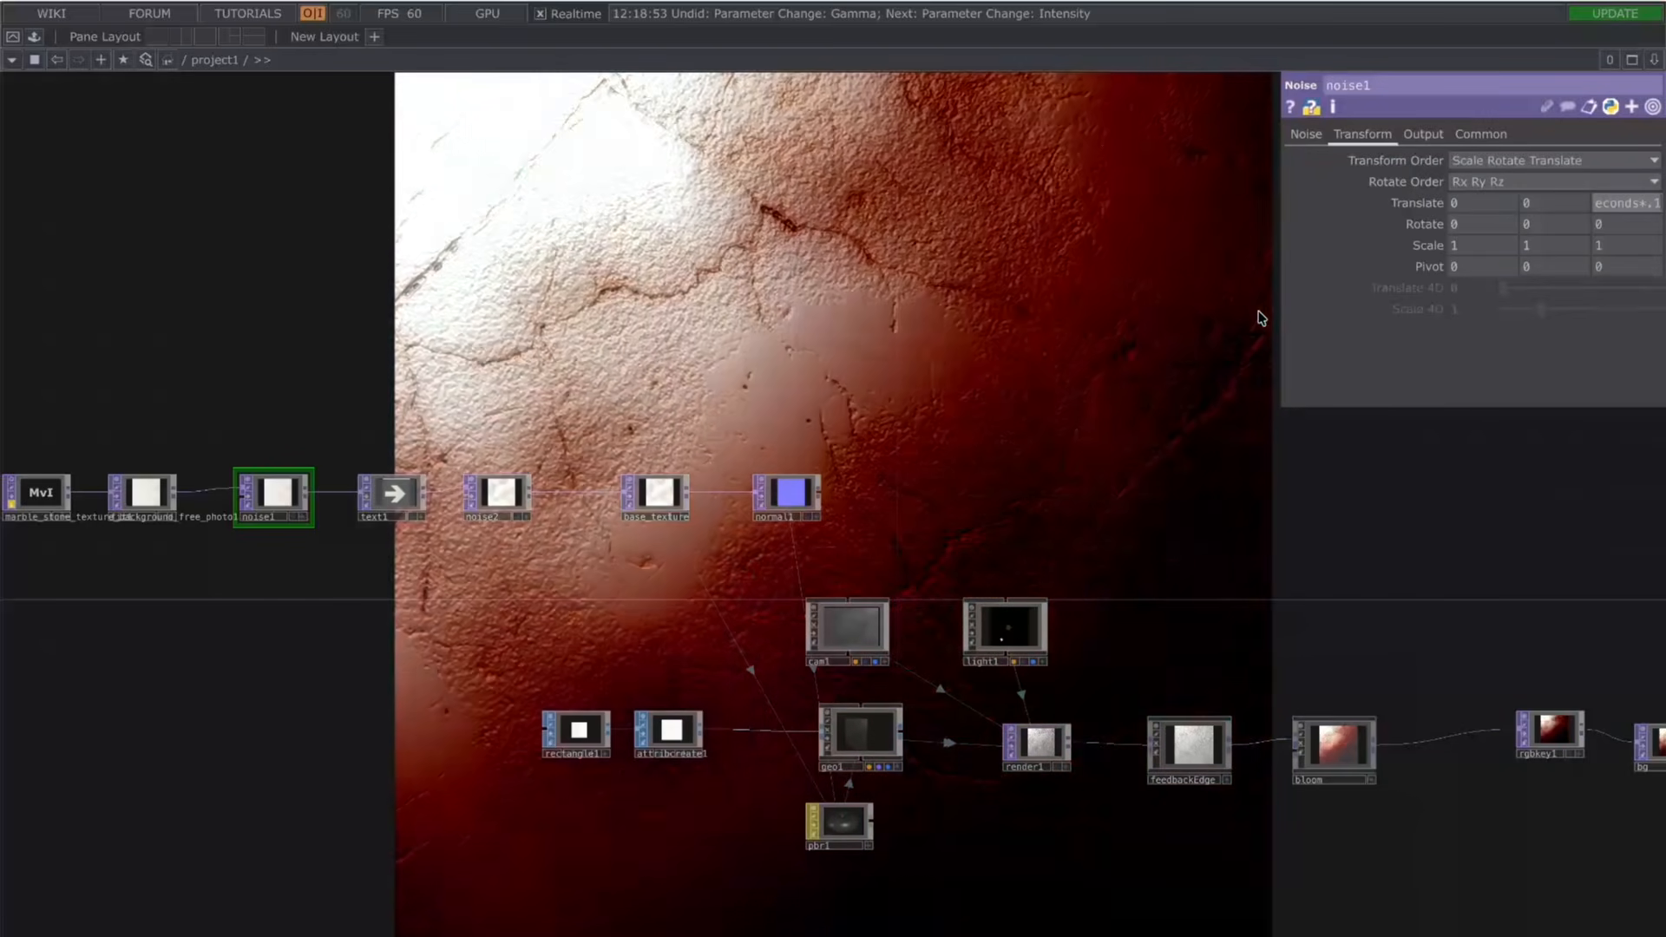
pyautogui.press('Return')
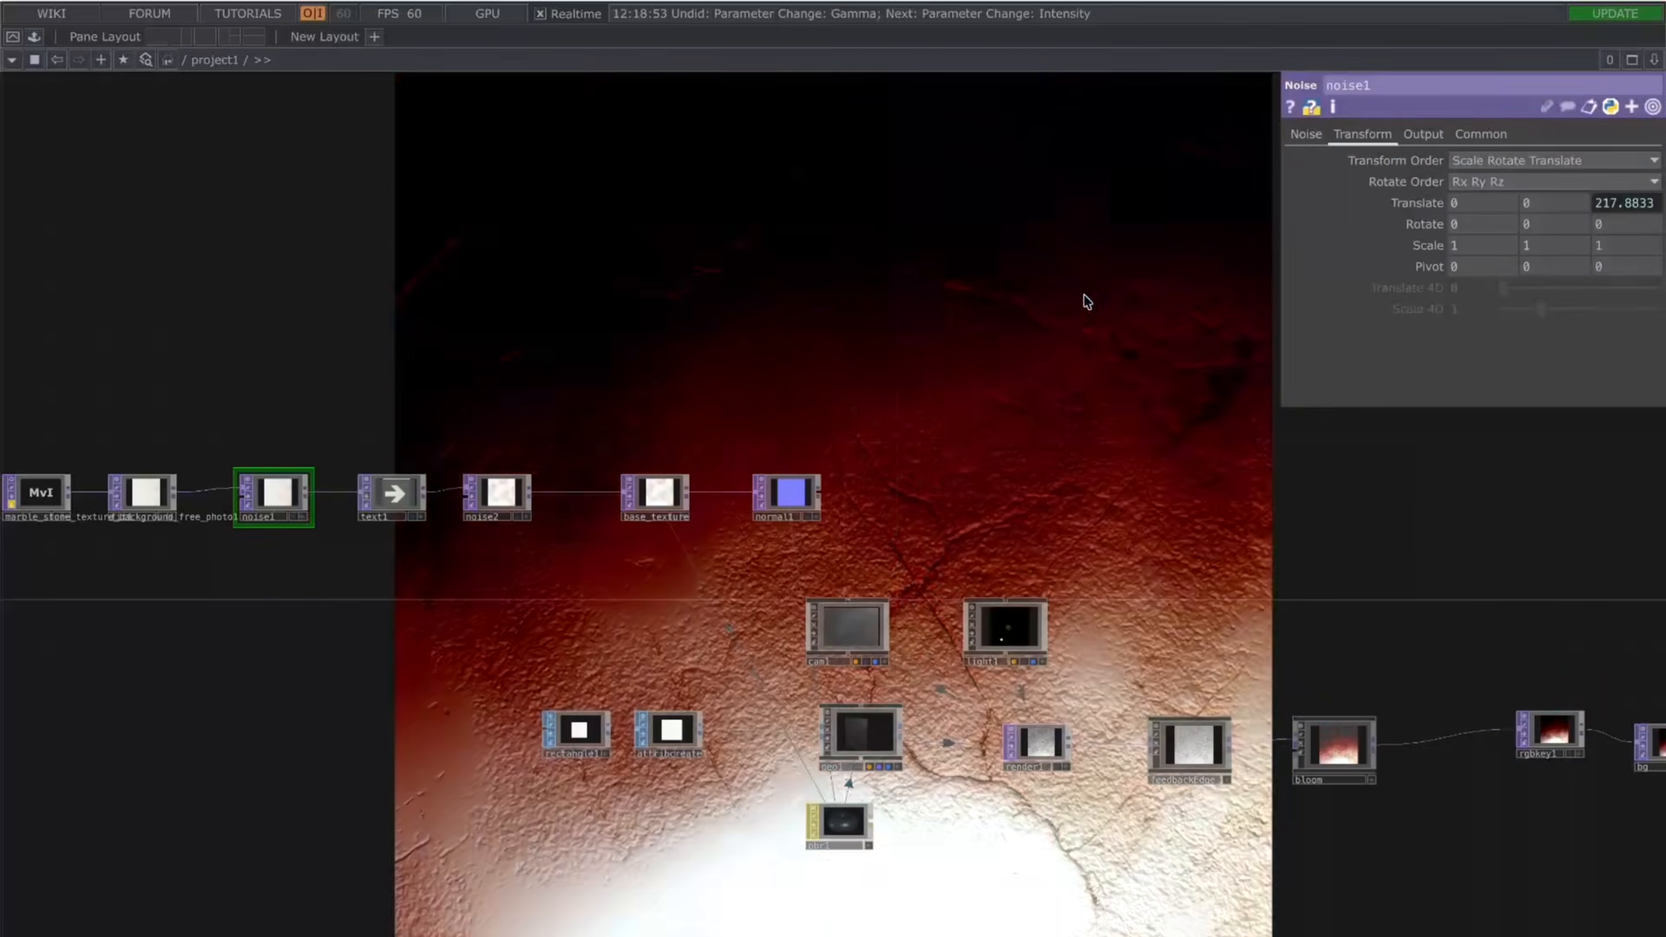
pyautogui.click(1306, 134)
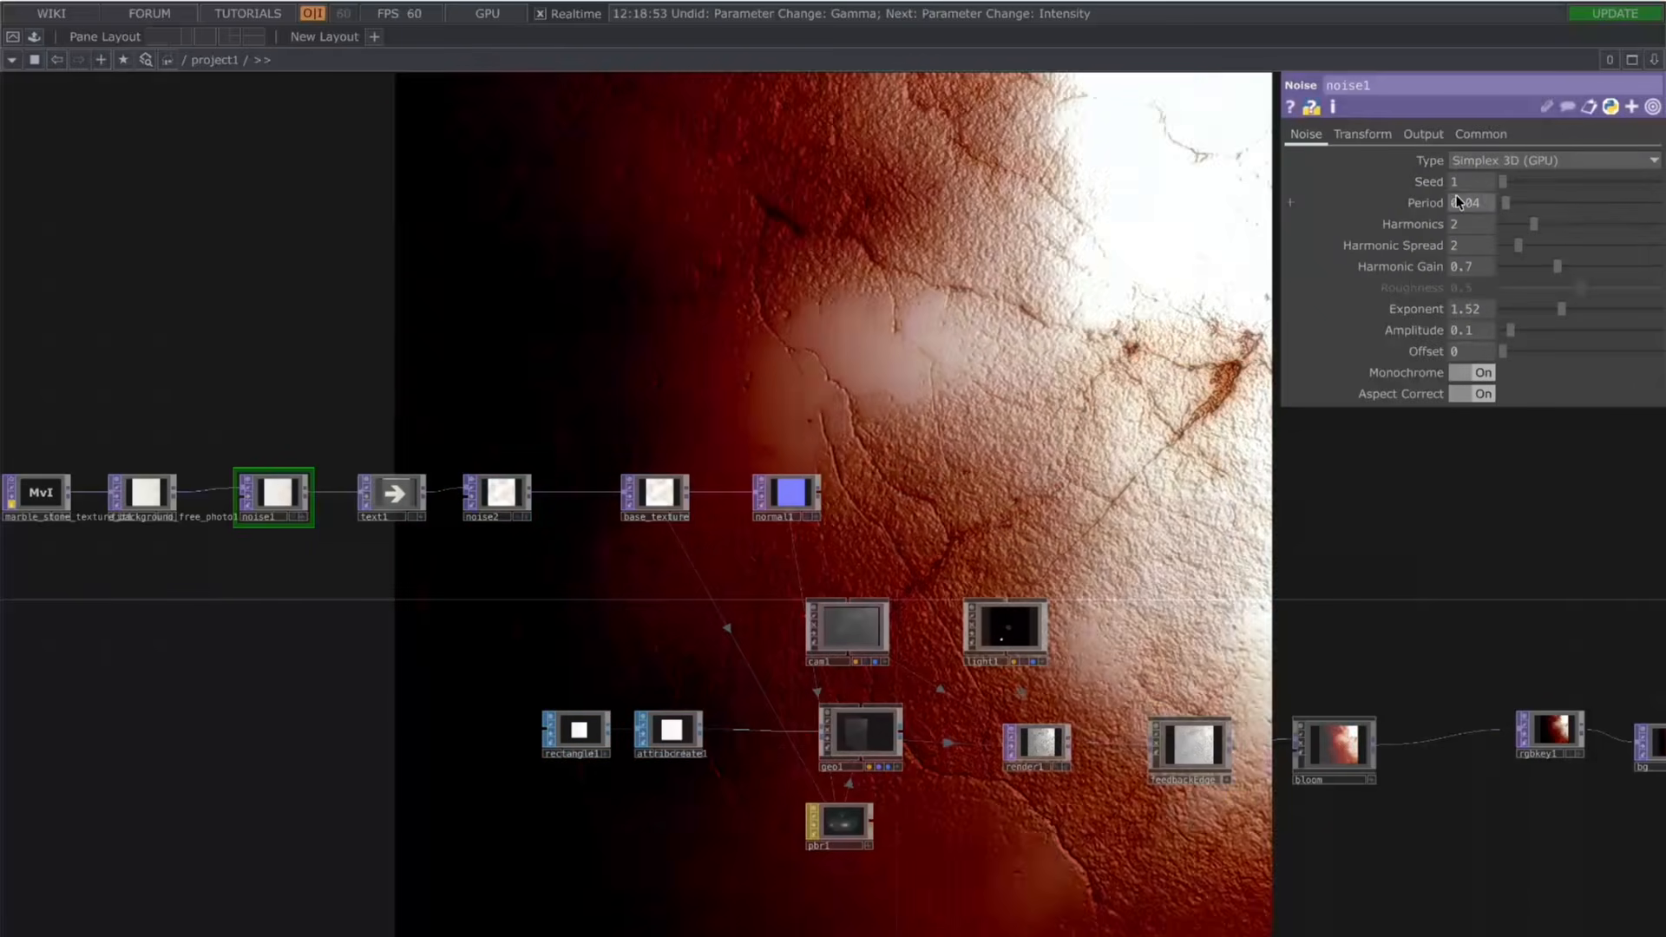
pyautogui.moveTo(1510, 205); pyautogui.dragTo(1579, 202)
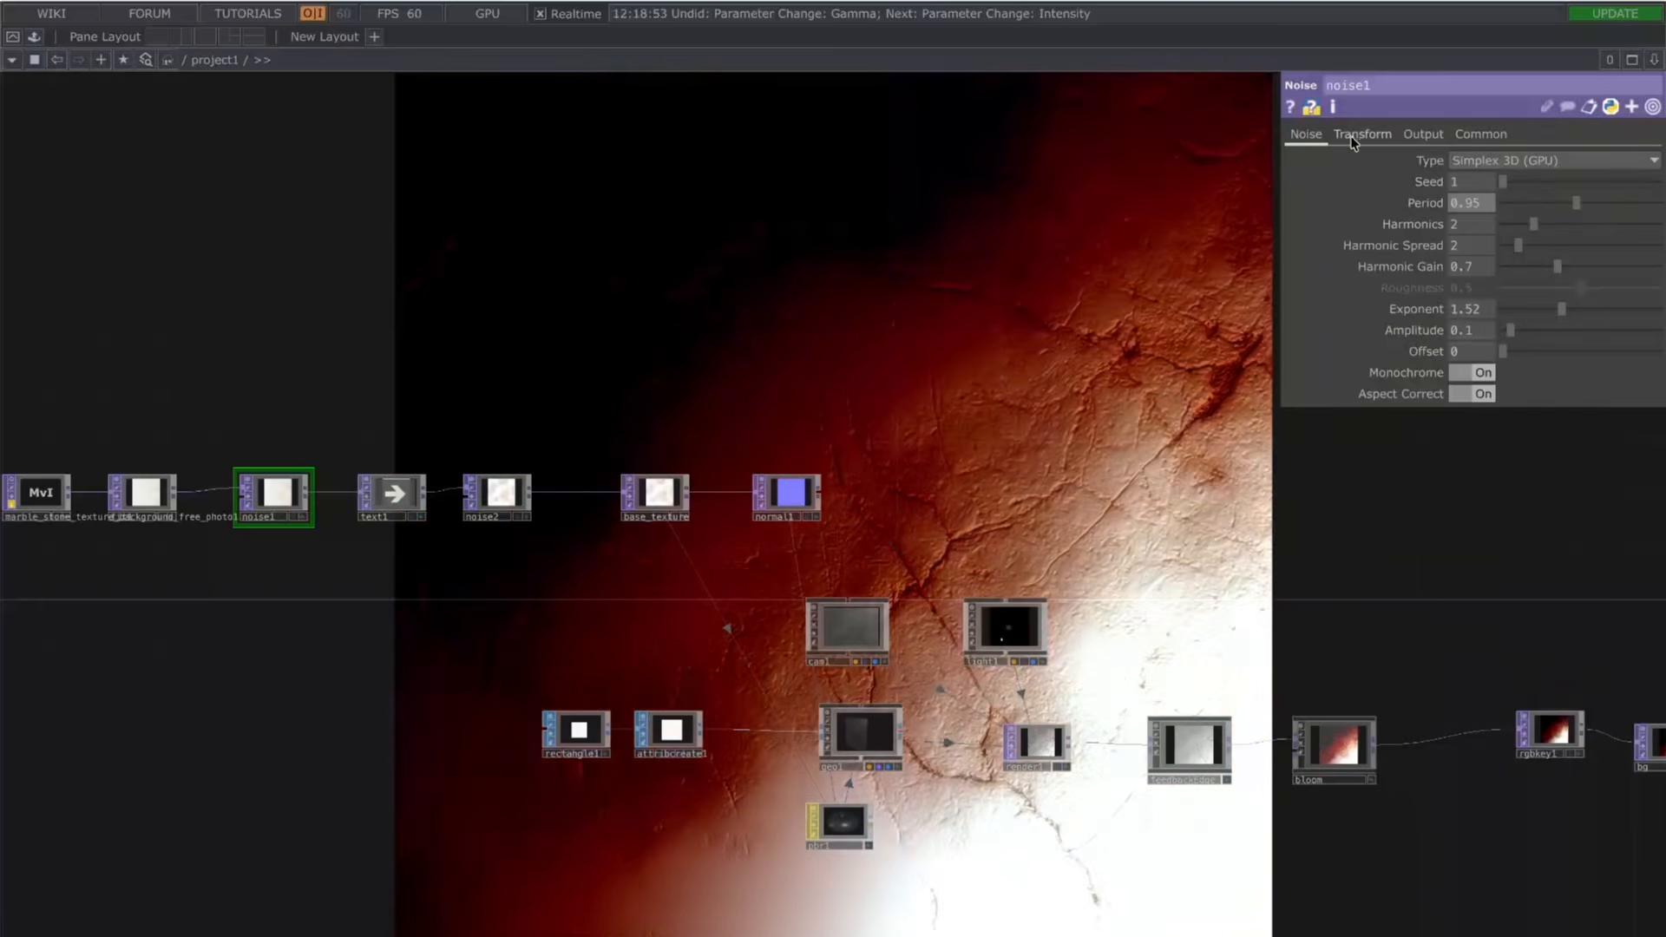
# Step: Change noise1's Z translation expression to absTime.seconds*1 and reduce its noise period to 0.11
pyautogui.click(1363, 133)
pyautogui.click(1418, 202)
pyautogui.press('BackSpace')
pyautogui.press('BackSpace')
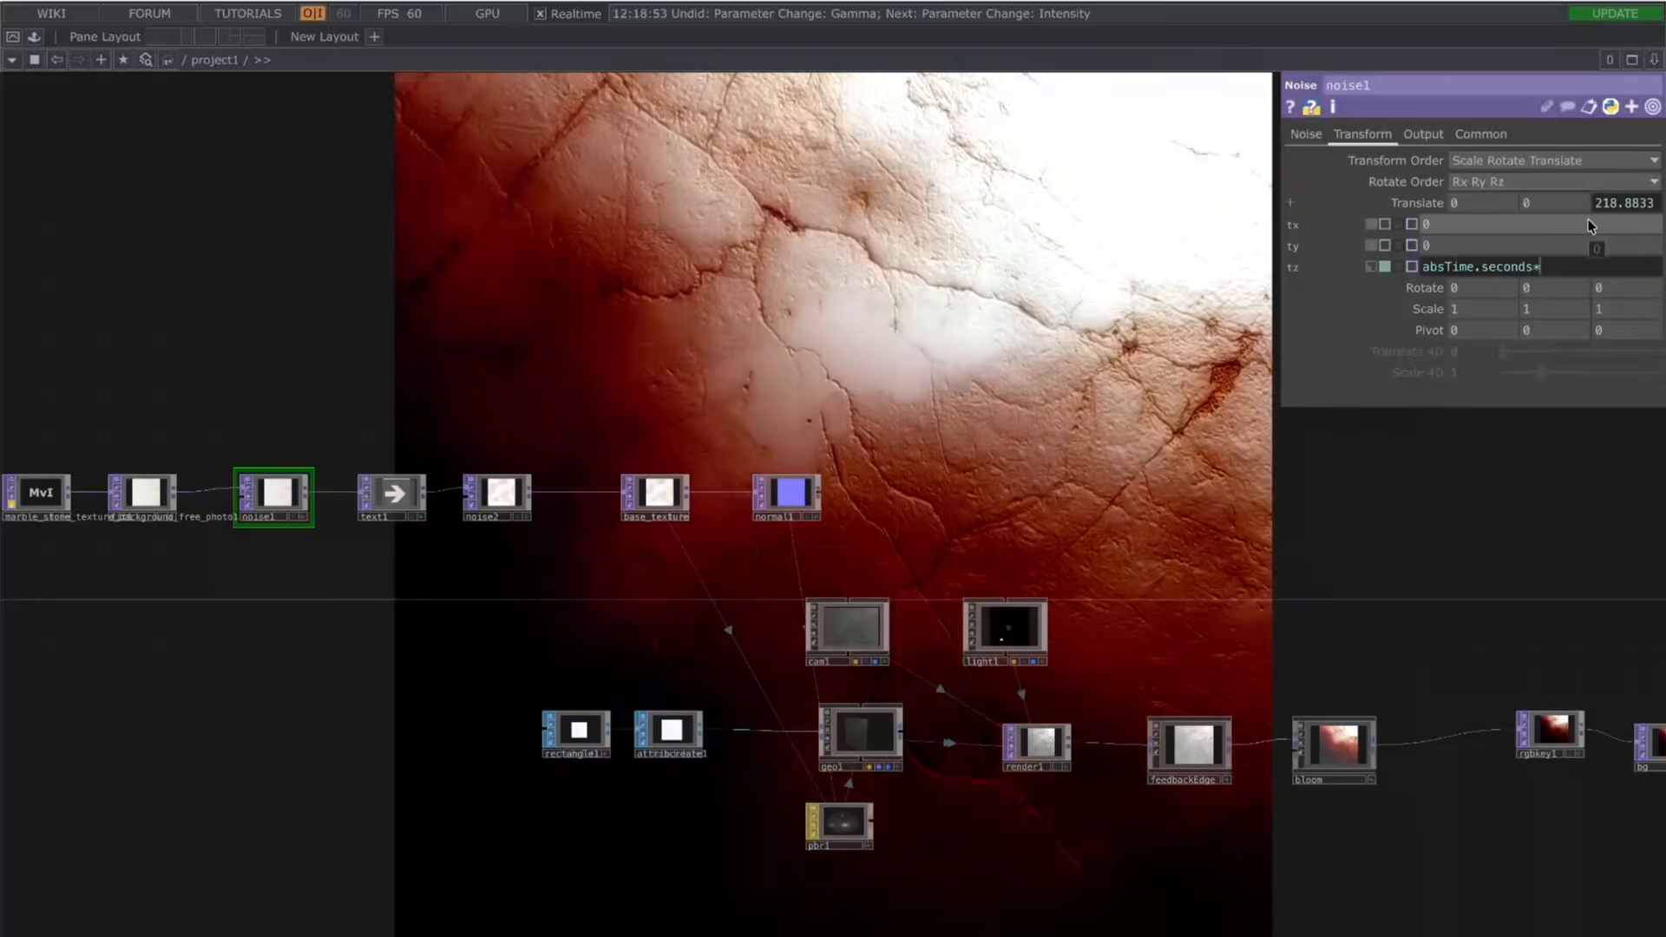
pyautogui.write('1')
pyautogui.press('Return')
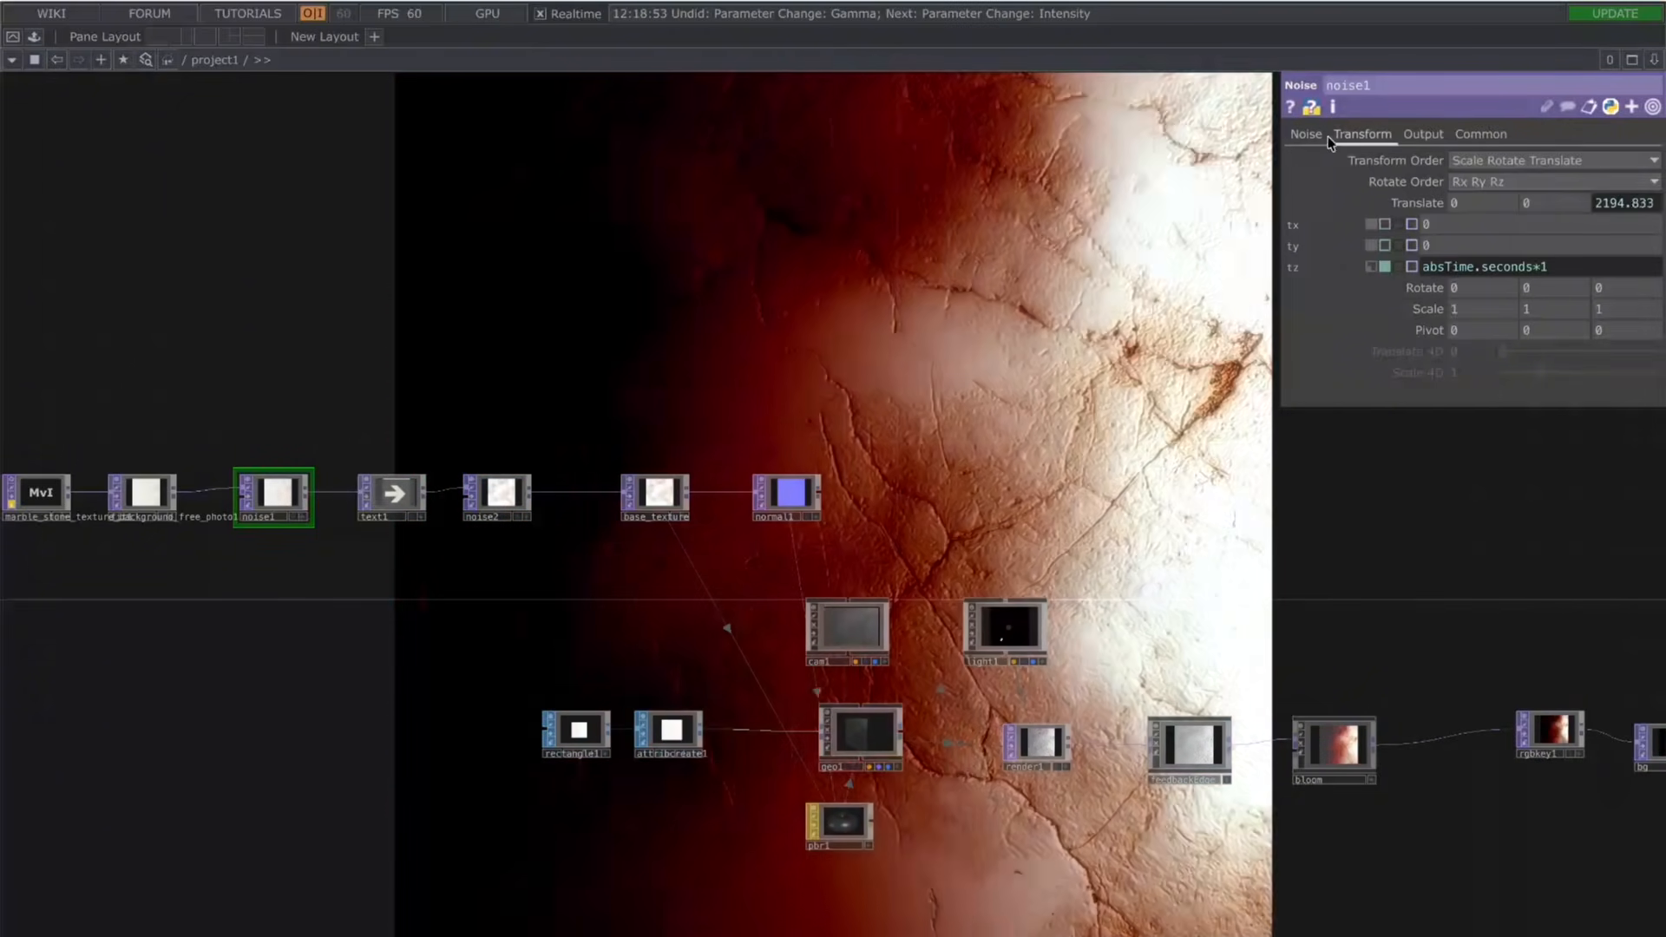
pyautogui.click(1306, 133)
pyautogui.moveTo(1540, 204); pyautogui.dragTo(1513, 206)
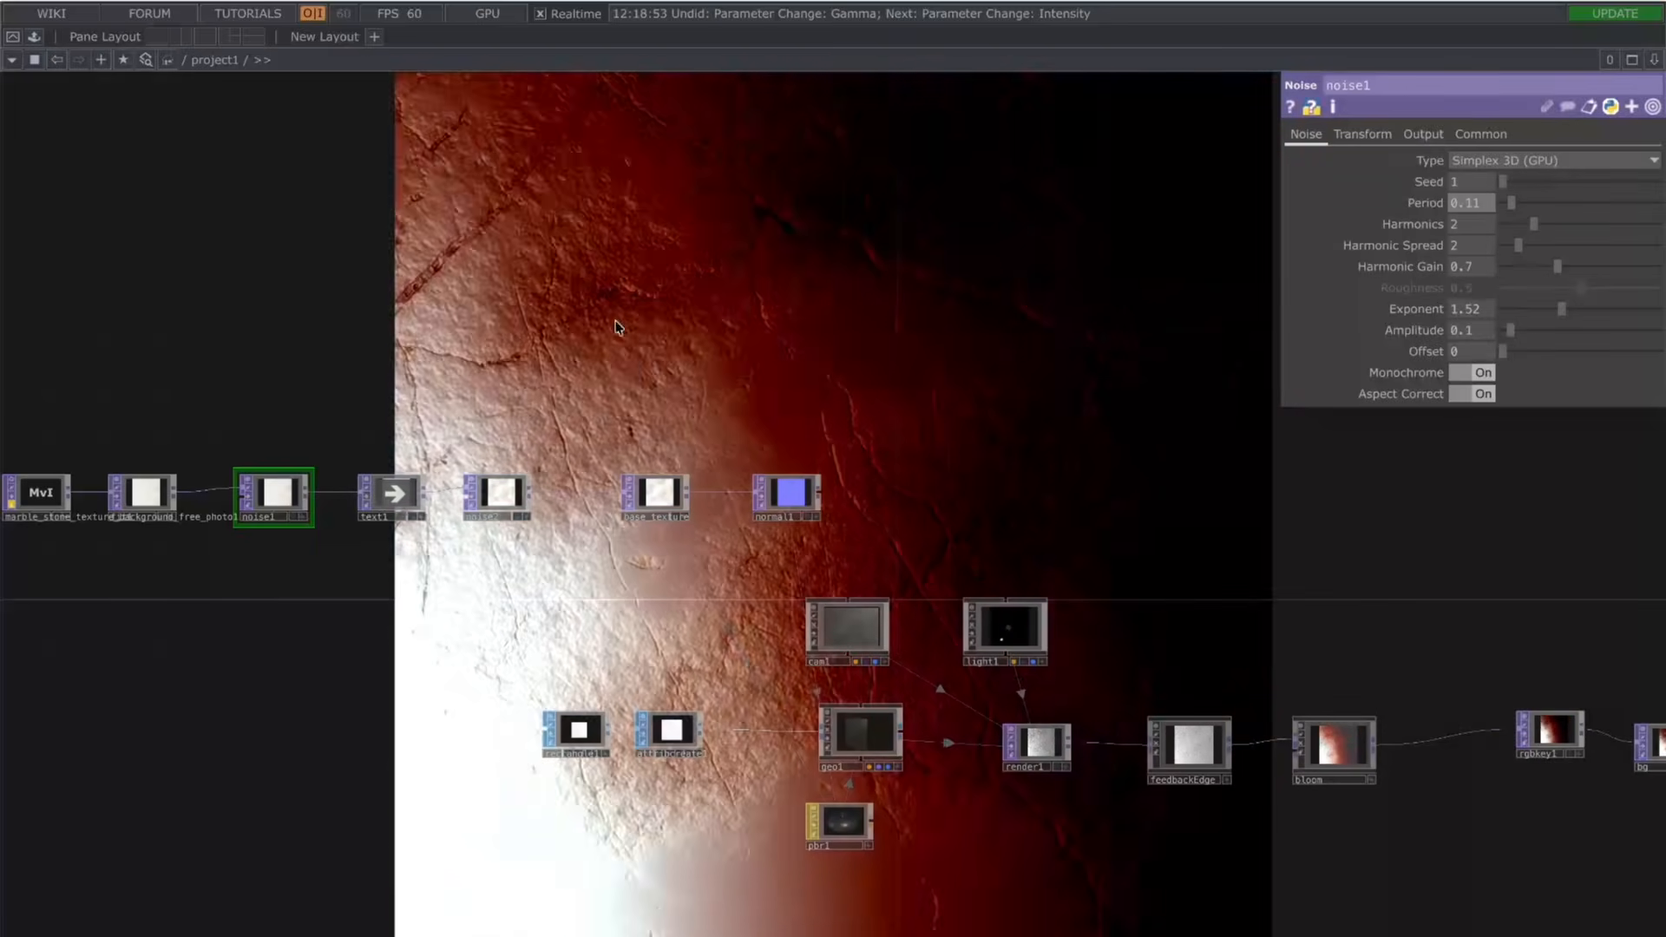
# Step: Move the marble stone texture source node farther away from fit1 in the network
pyautogui.moveTo(937, 435); pyautogui.dragTo(1042, 592)
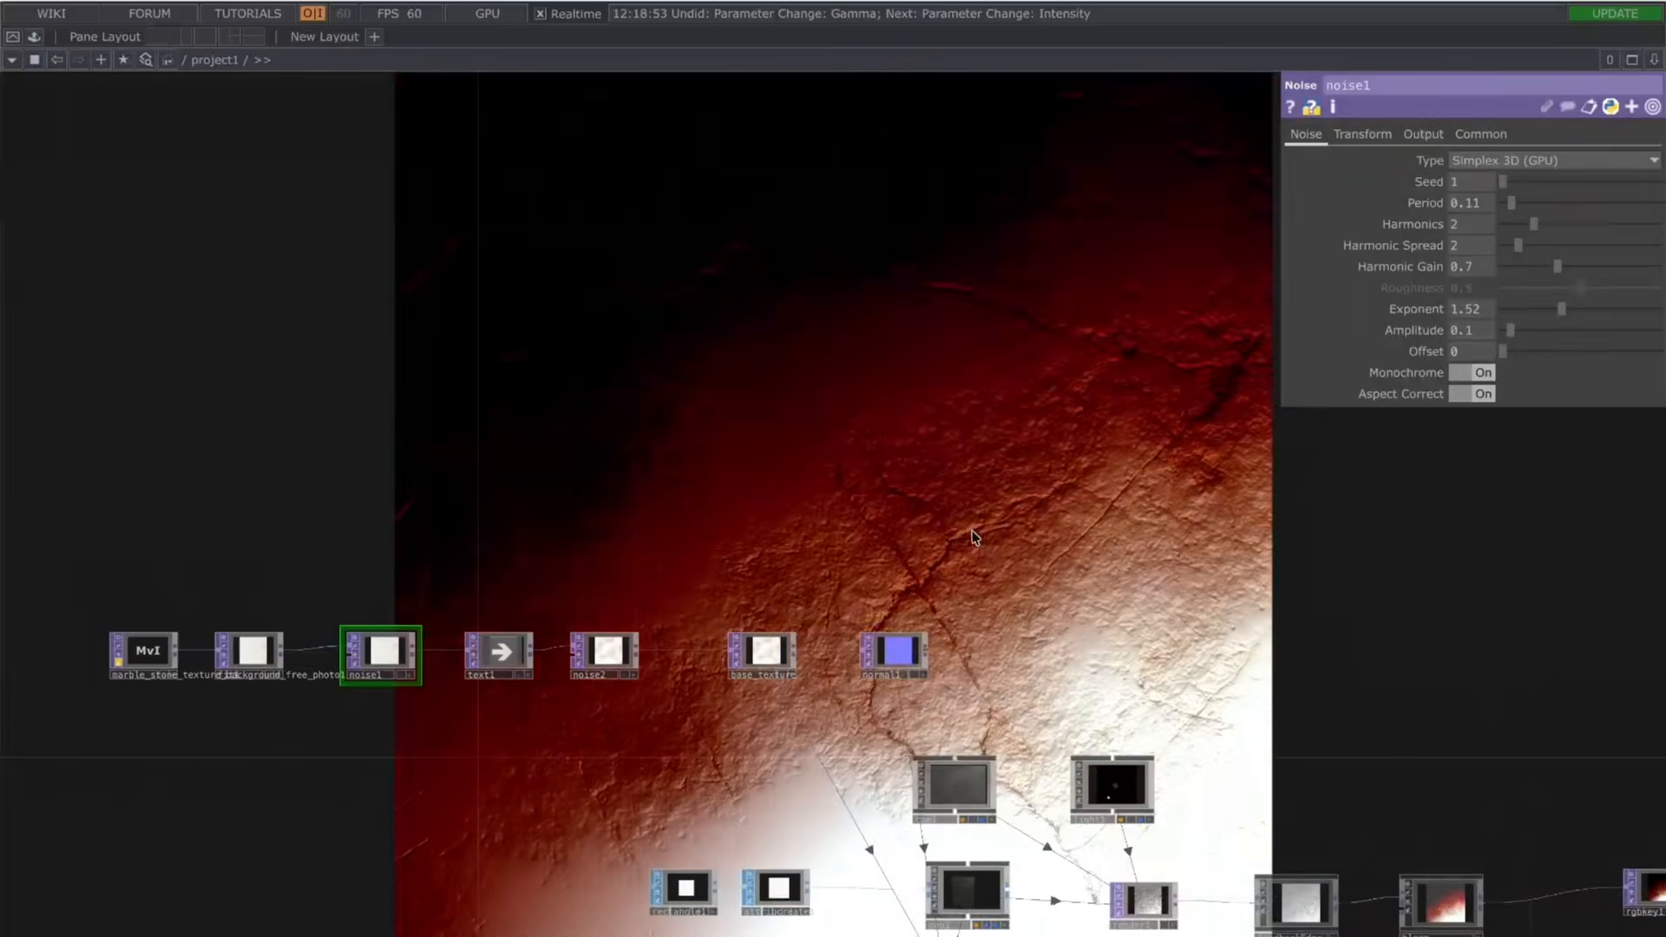
pyautogui.moveTo(383, 528); pyautogui.dragTo(904, 423)
pyautogui.scroll(3, 945, 465)
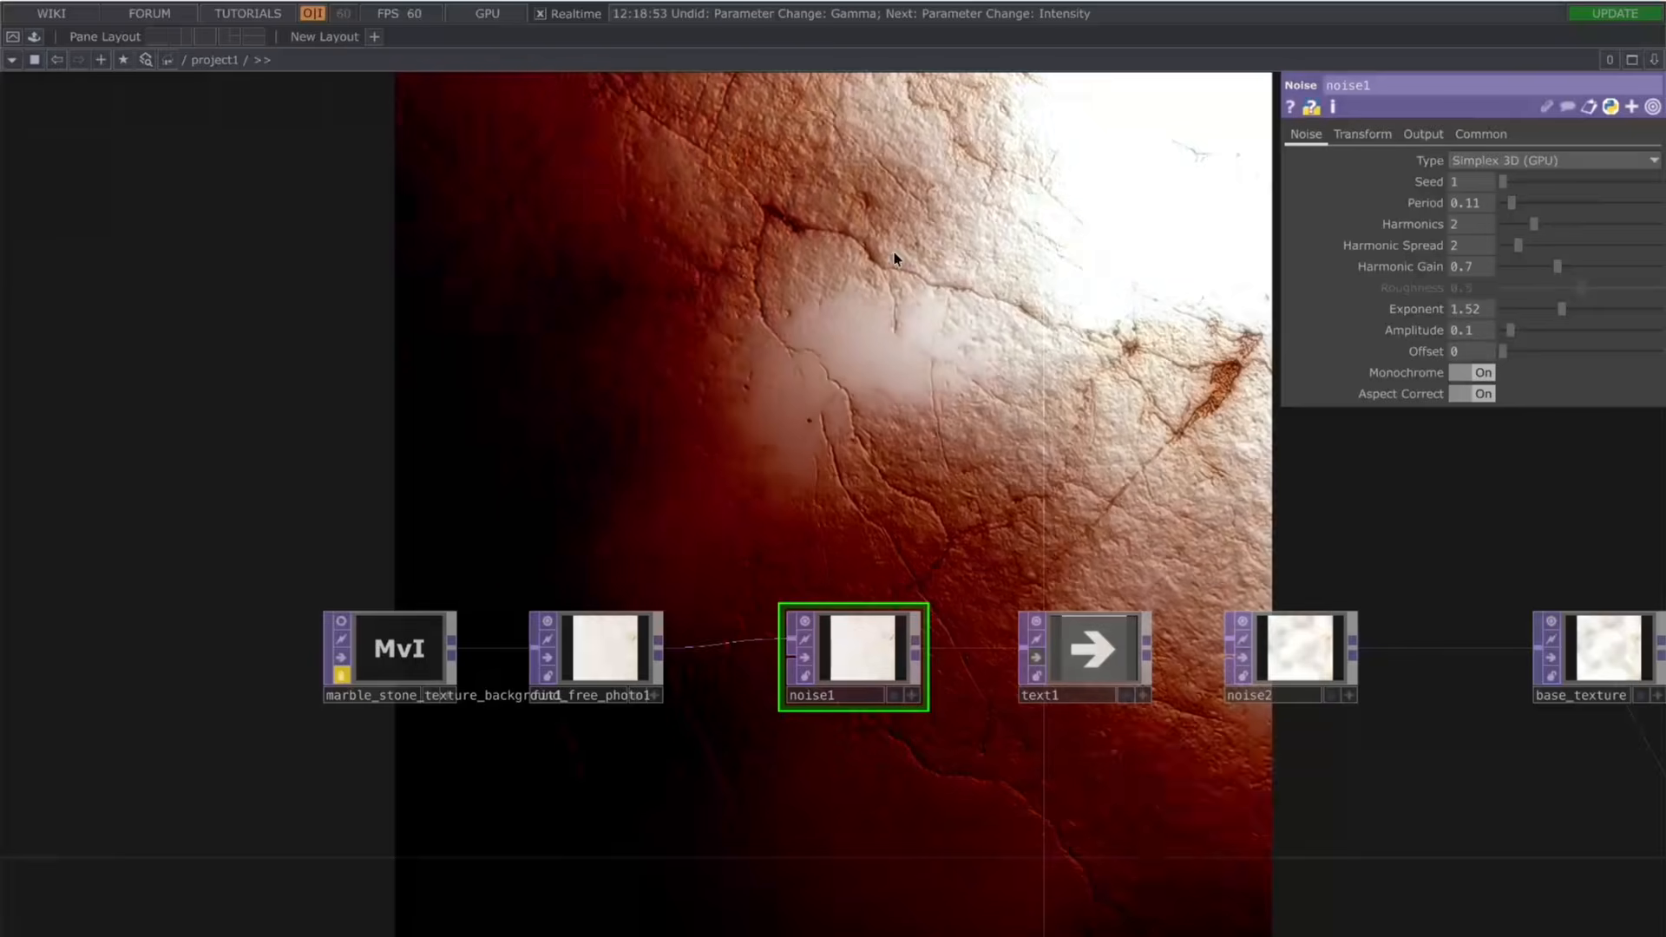
pyautogui.moveTo(569, 577); pyautogui.dragTo(857, 540)
pyautogui.scroll(1, 703, 635)
pyautogui.moveTo(703, 636); pyautogui.dragTo(549, 610)
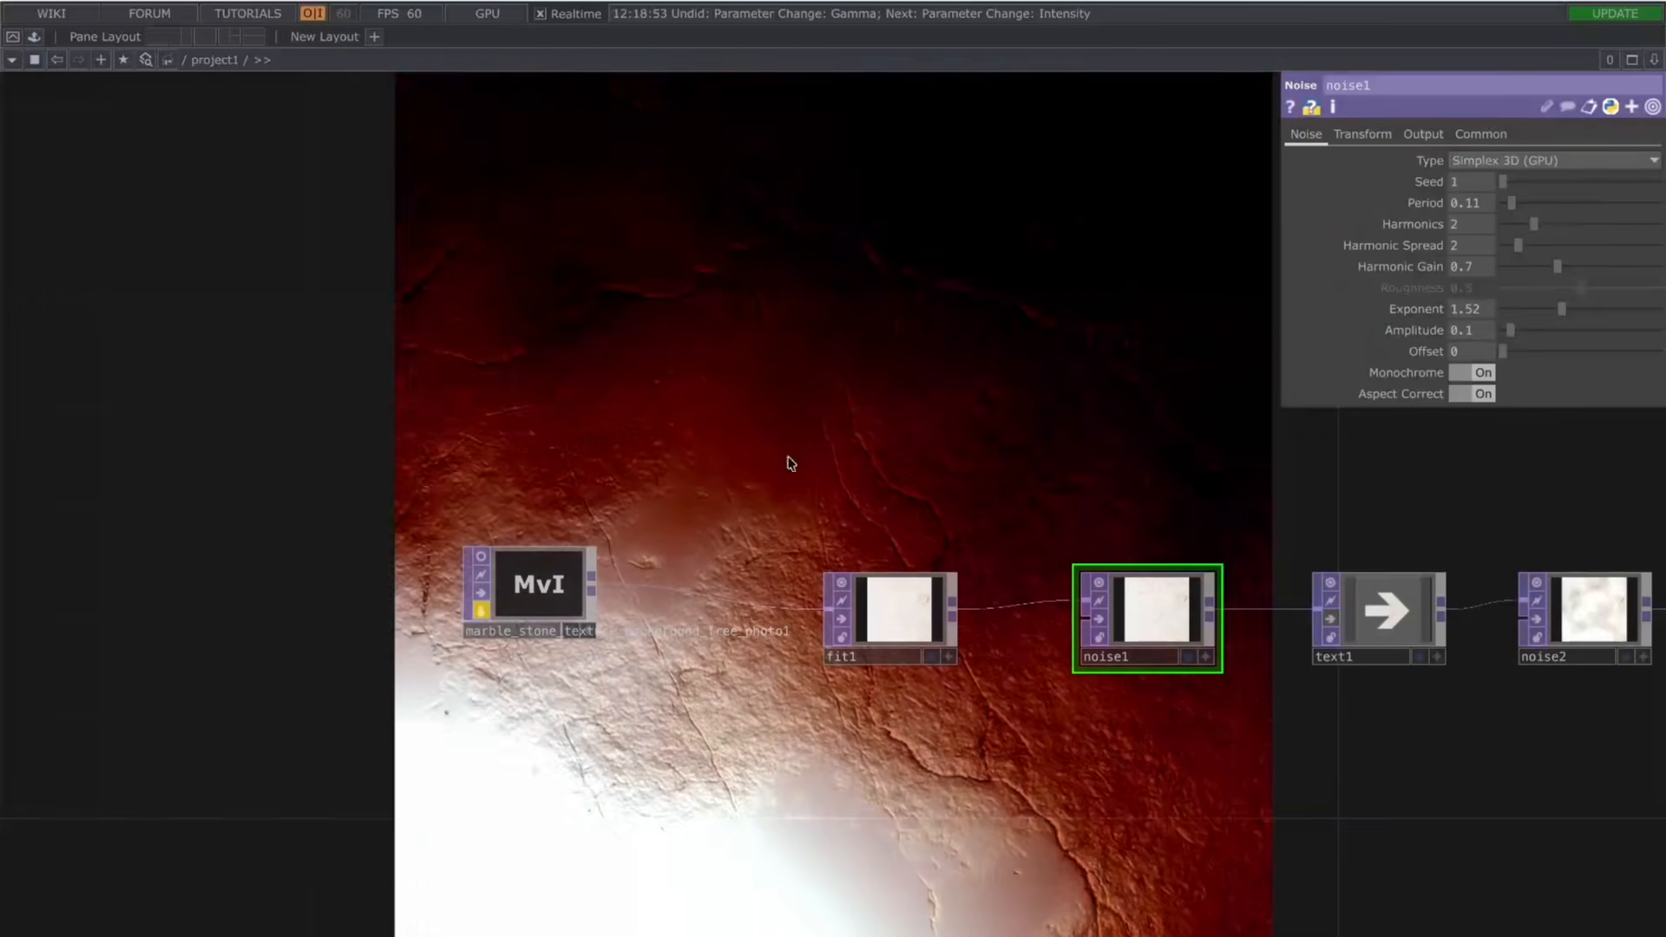
pyautogui.moveTo(986, 513); pyautogui.dragTo(867, 476)
pyautogui.scroll(-2, 867, 476)
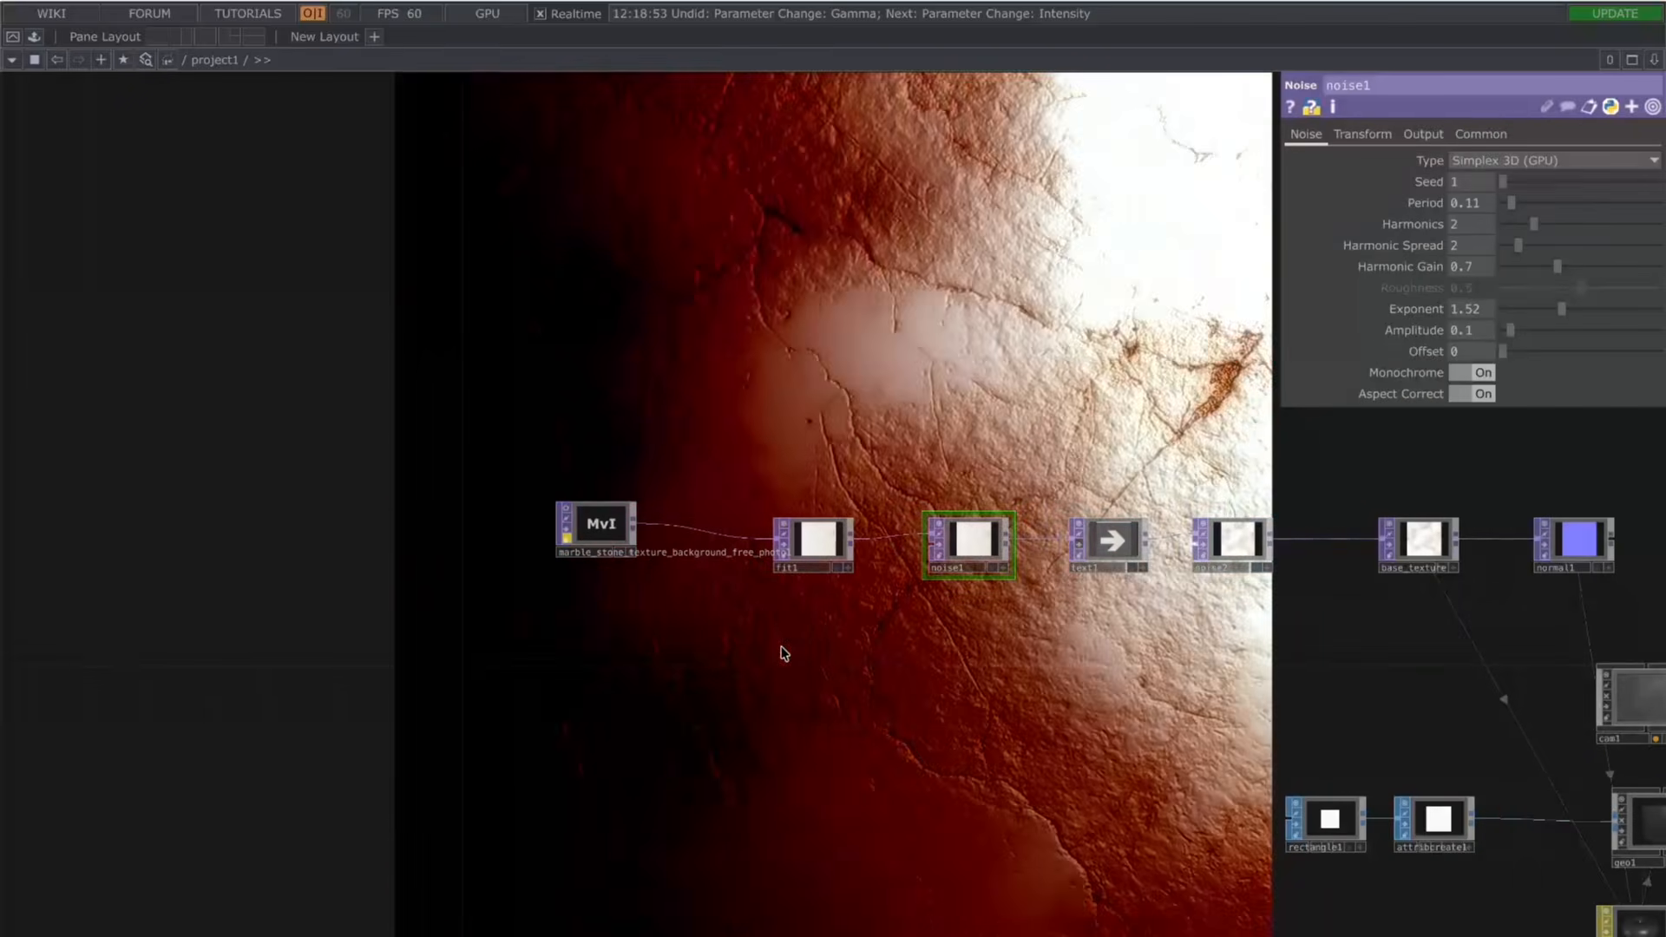
pyautogui.click(1361, 136)
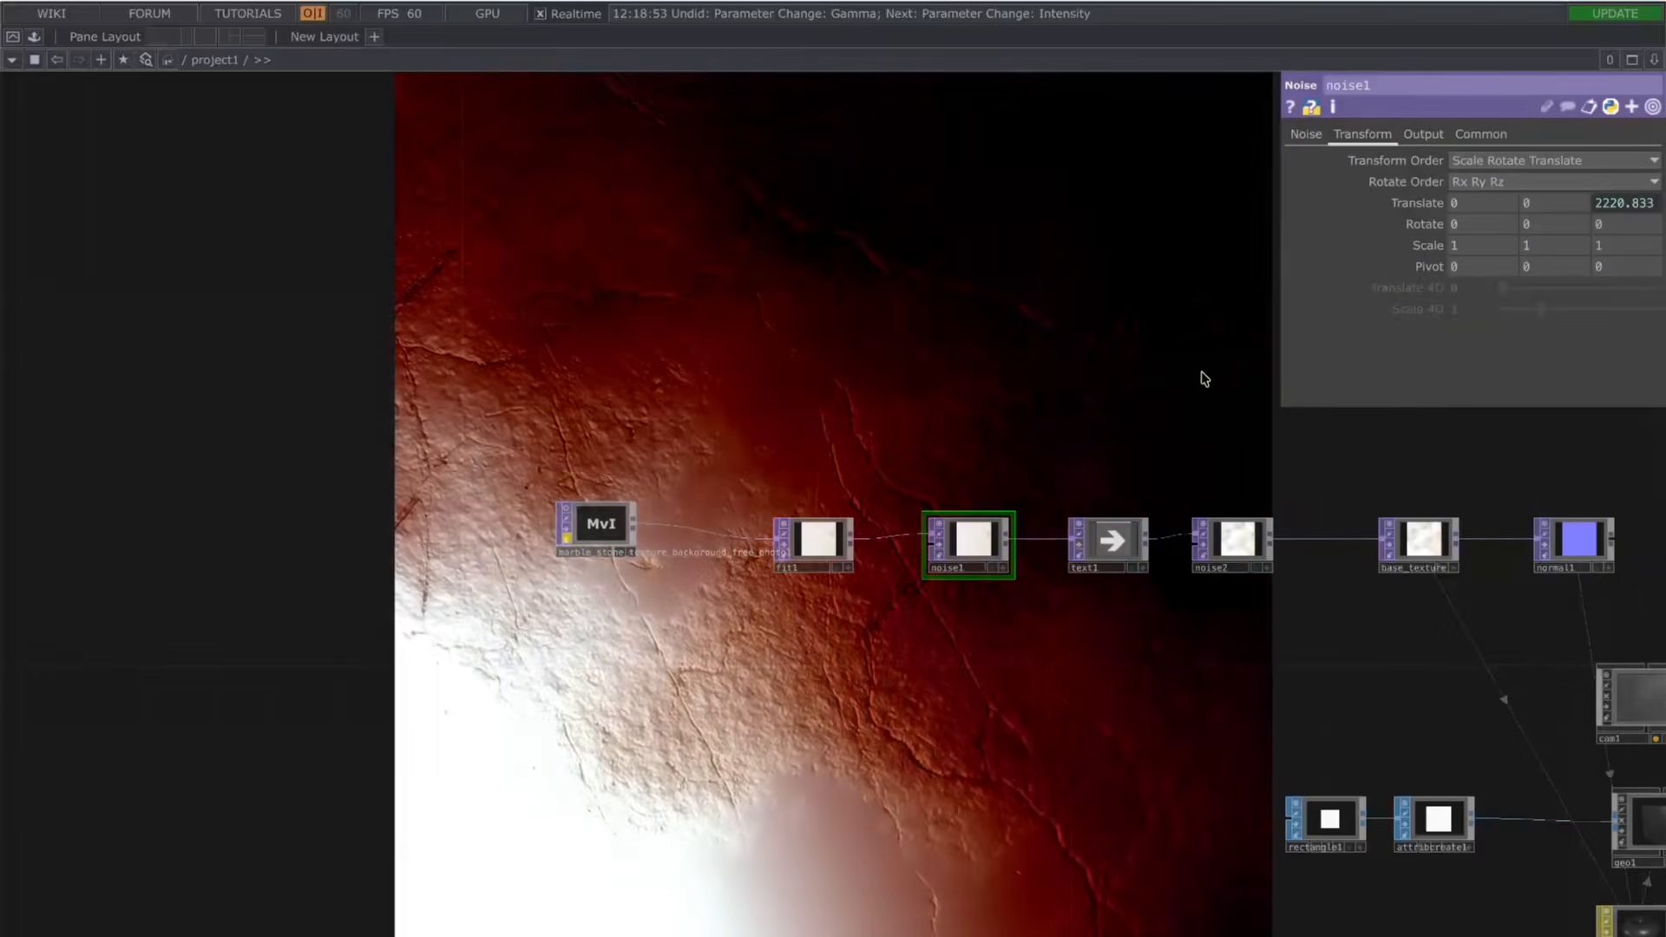
pyautogui.moveTo(1201, 371); pyautogui.dragTo(857, 293)
pyautogui.scroll(-2, 952, 335)
pyautogui.moveTo(1357, 479); pyautogui.dragTo(1278, 469)
pyautogui.click(1502, 668)
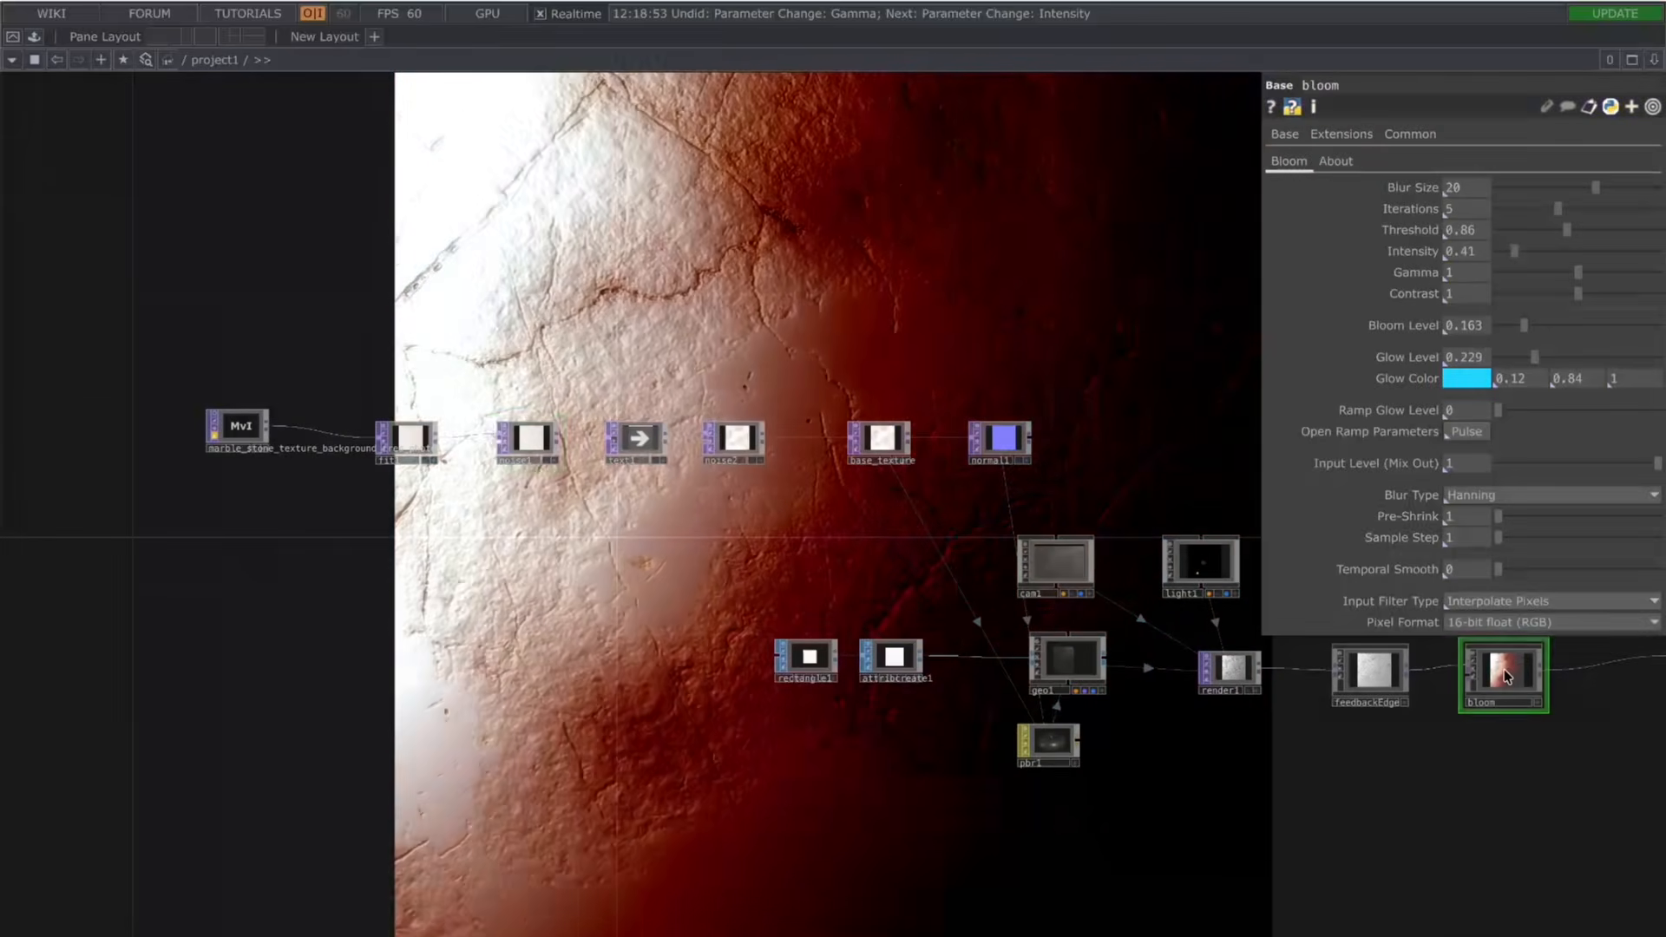
pyautogui.moveTo(1461, 543); pyautogui.dragTo(954, 550)
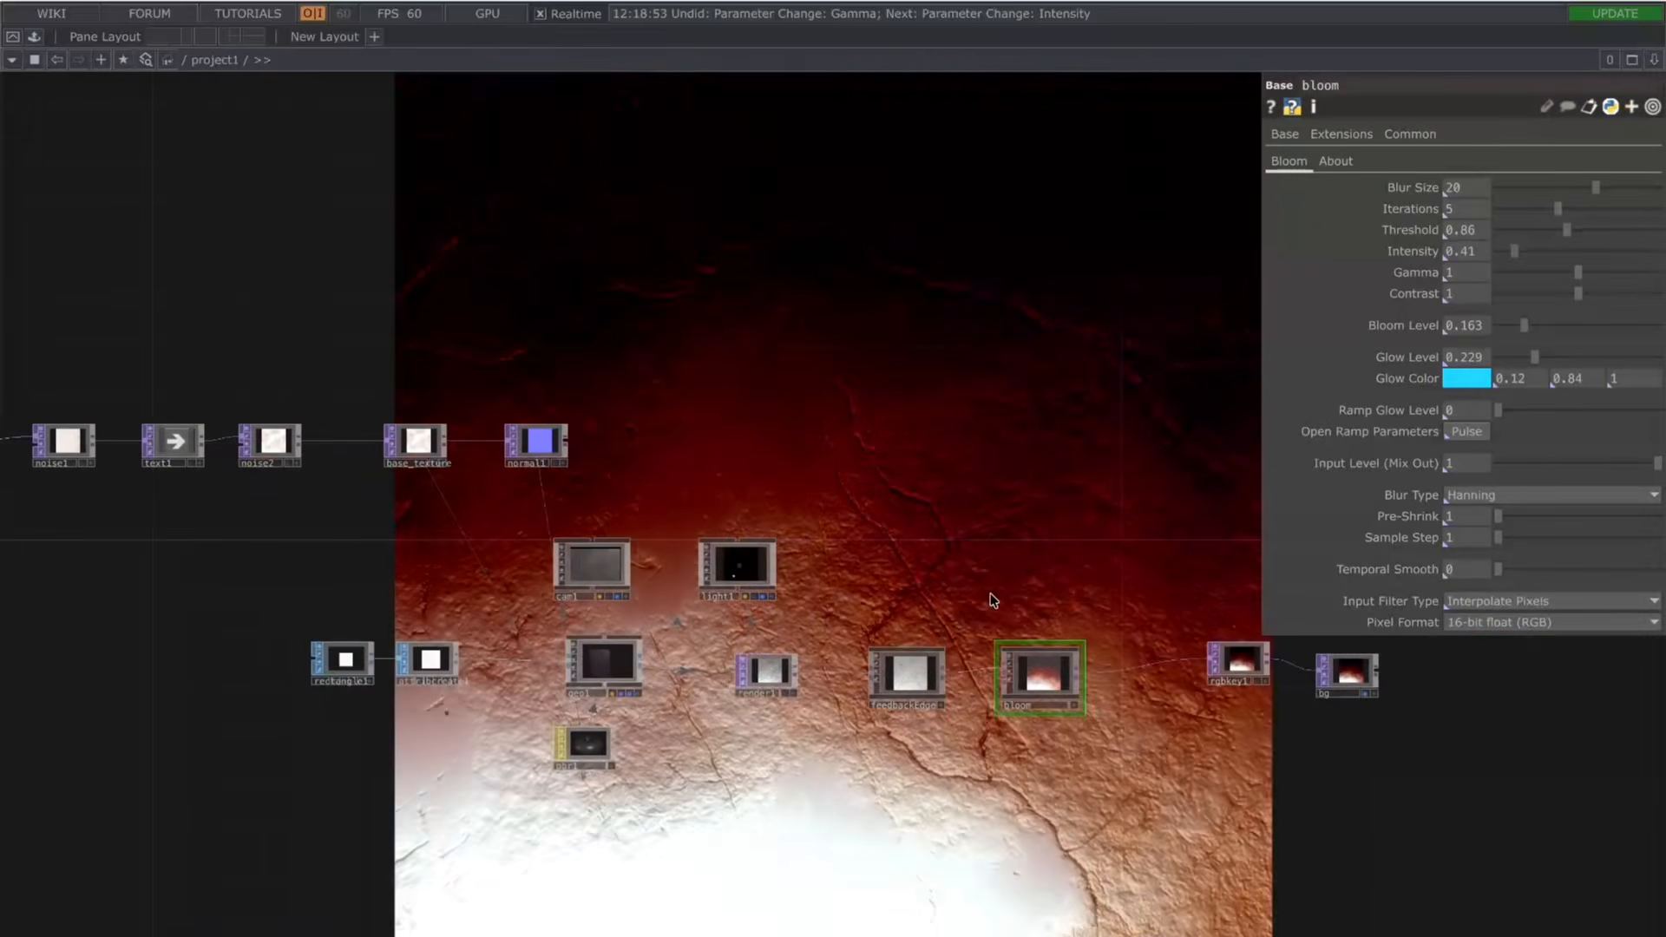
# Step: Reduce the normal map's bump scale in the pbr1 material to 1.43
pyautogui.click(584, 745)
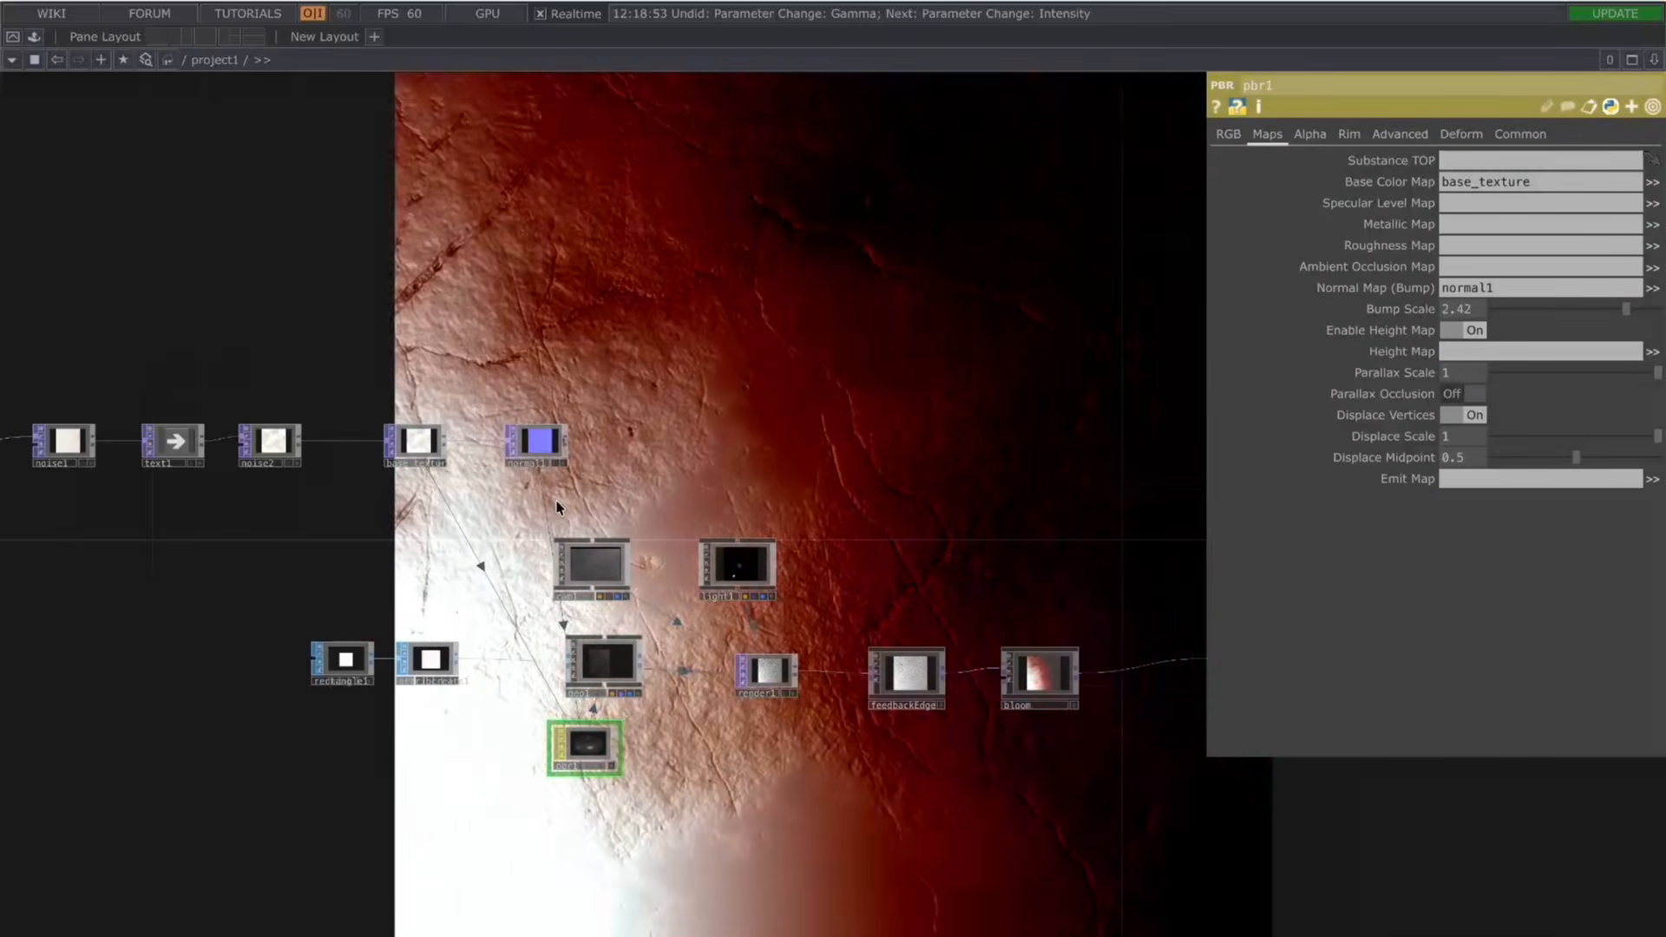
pyautogui.click(545, 441)
pyautogui.click(586, 744)
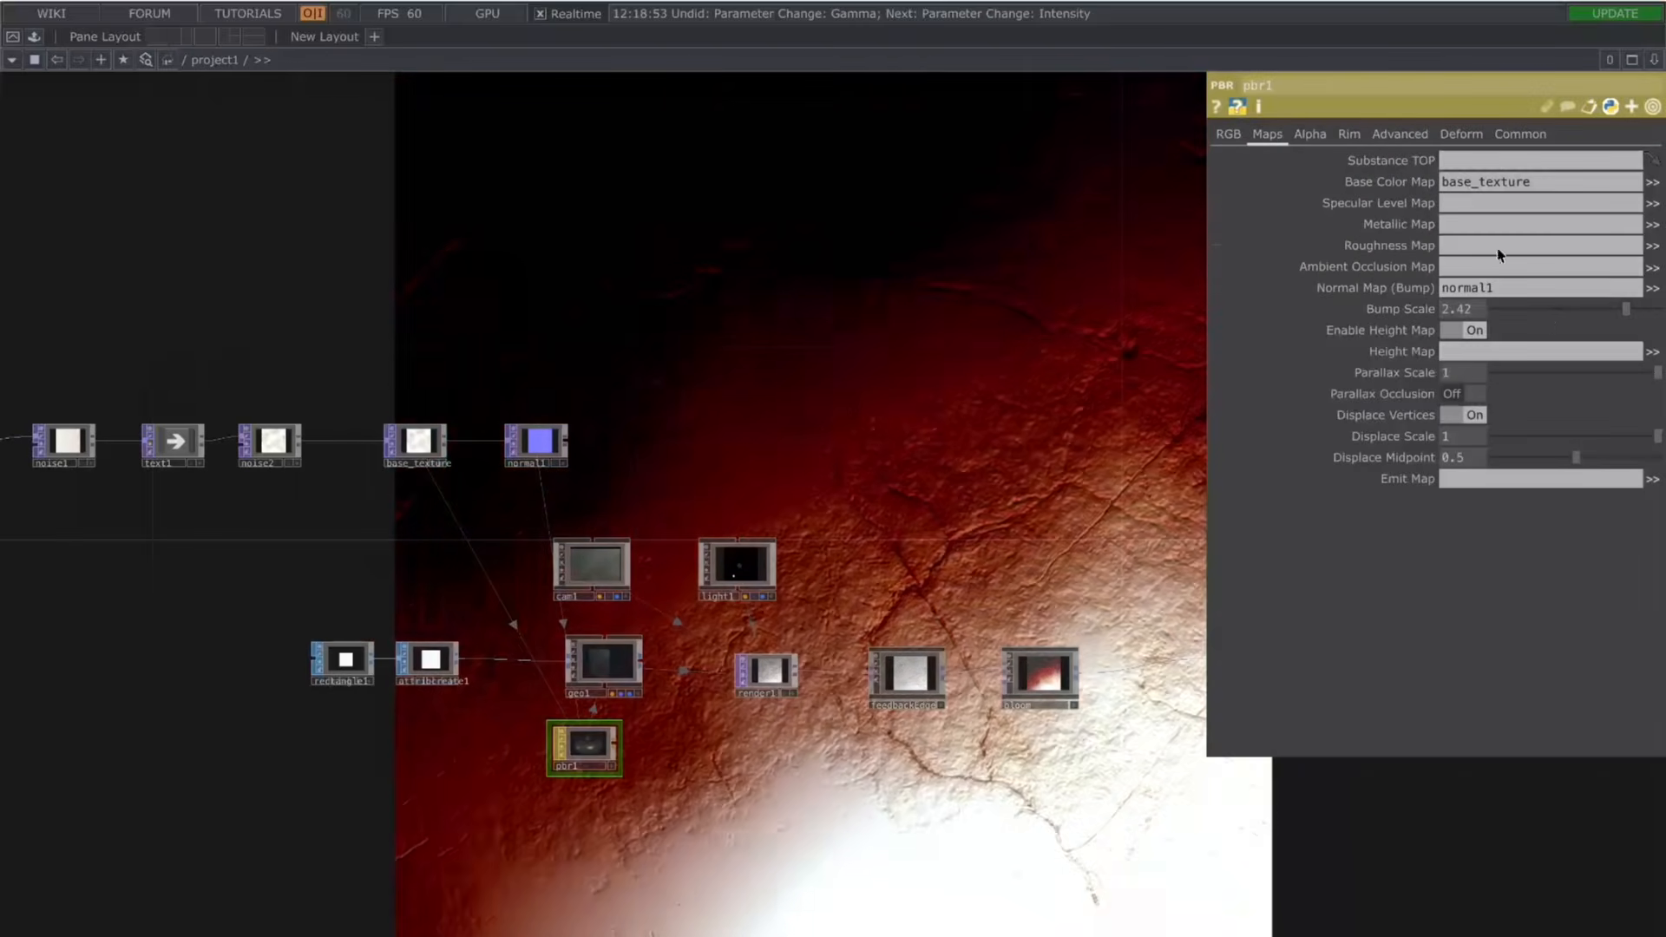
pyautogui.moveTo(1552, 311); pyautogui.dragTo(1572, 310)
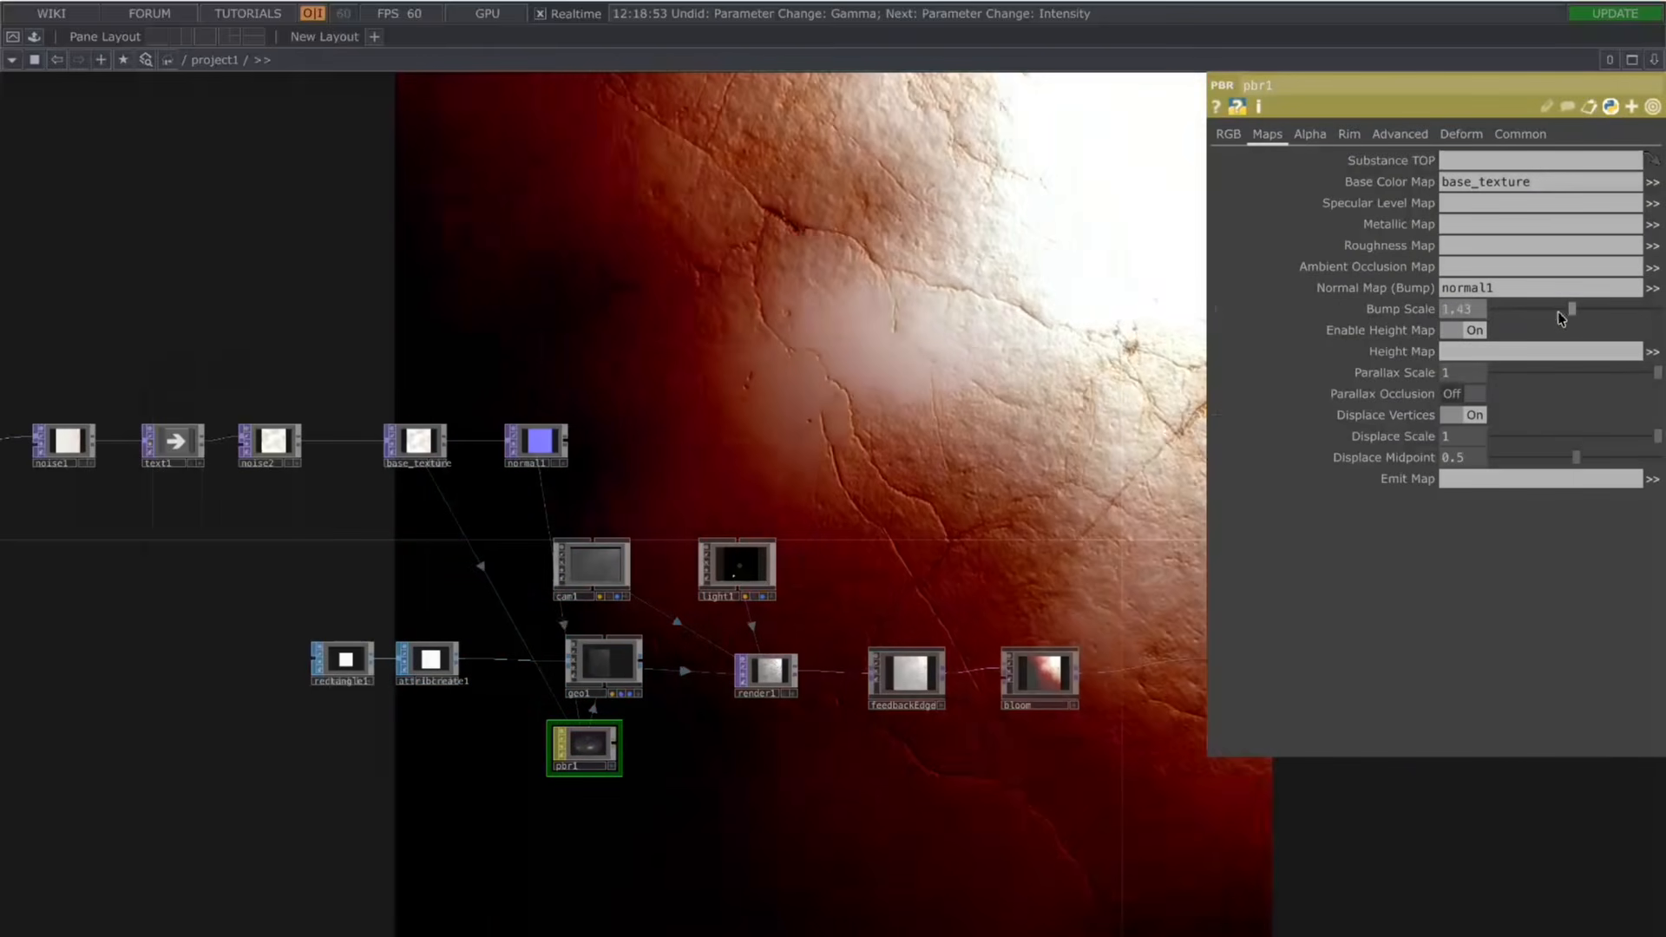
# Step: Lower the glow level of the bloom node to 0.024, leaving its glow colour as it is
pyautogui.click(1040, 673)
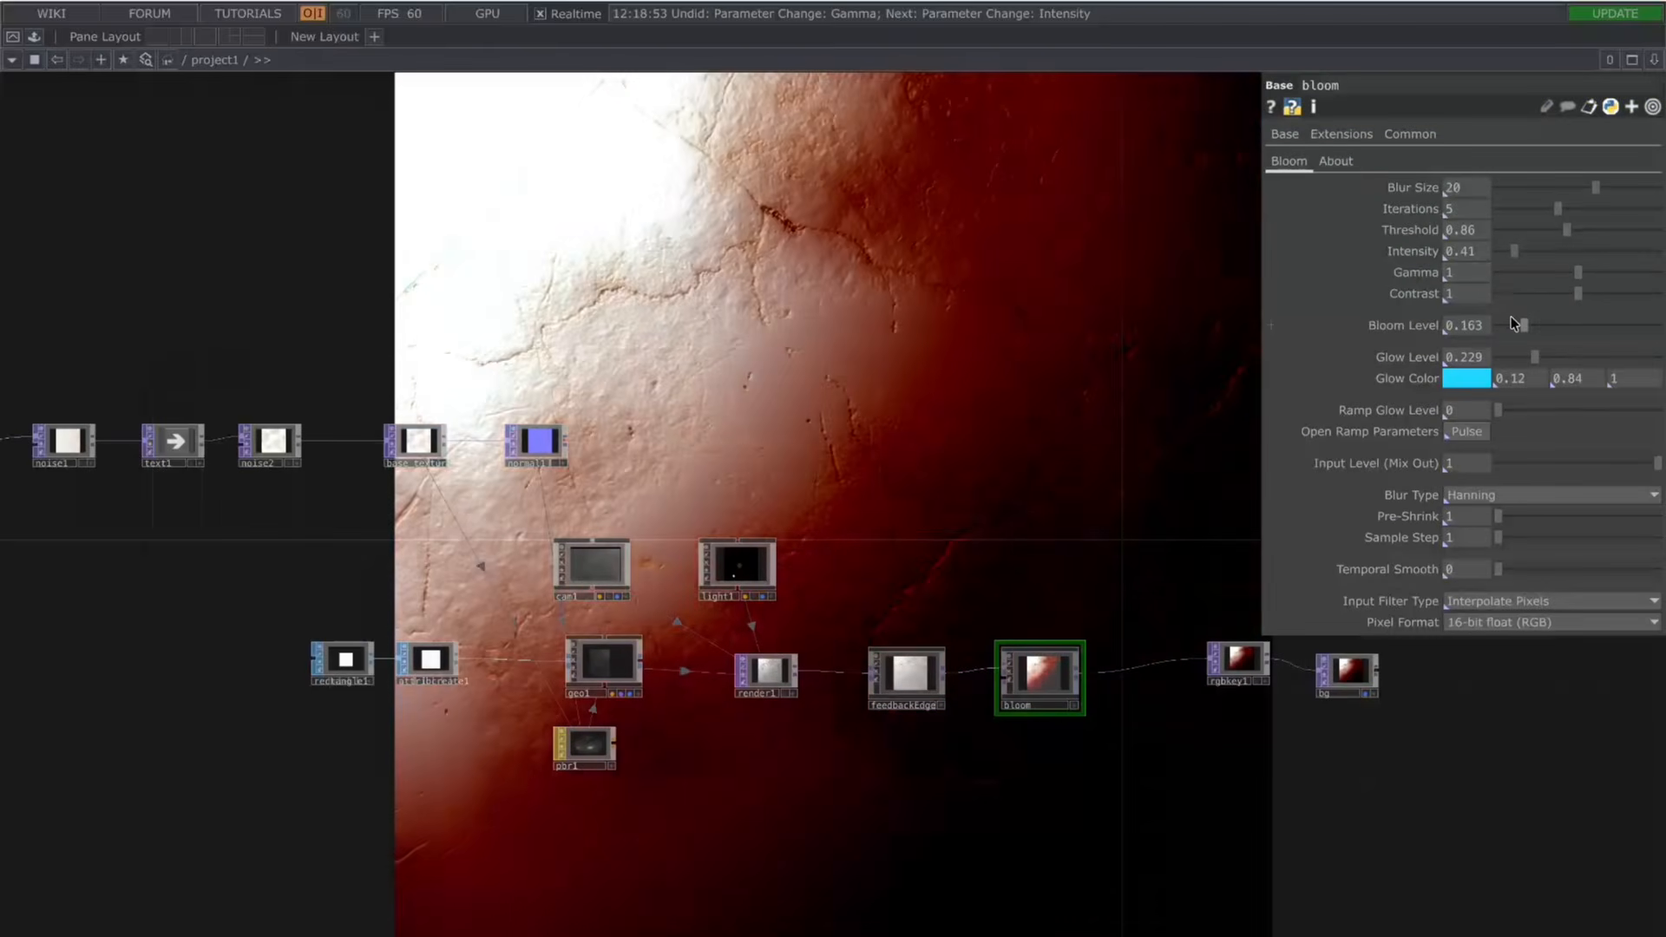
pyautogui.moveTo(1508, 361); pyautogui.dragTo(1499, 363)
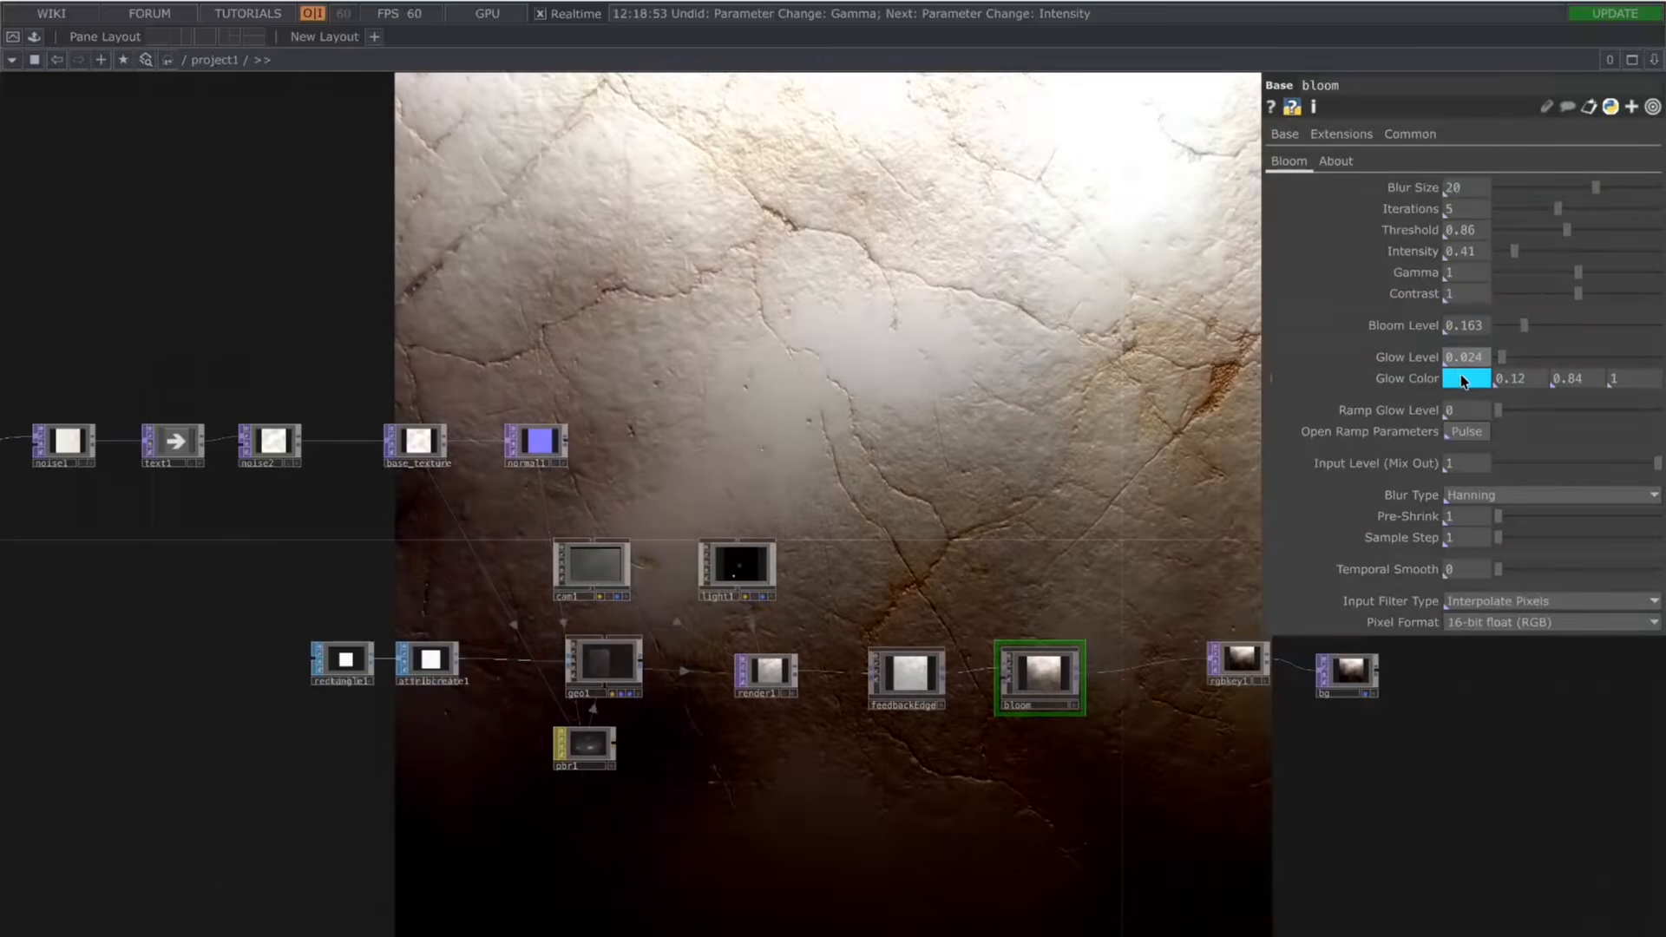
pyautogui.click(1466, 378)
pyautogui.click(1325, 255)
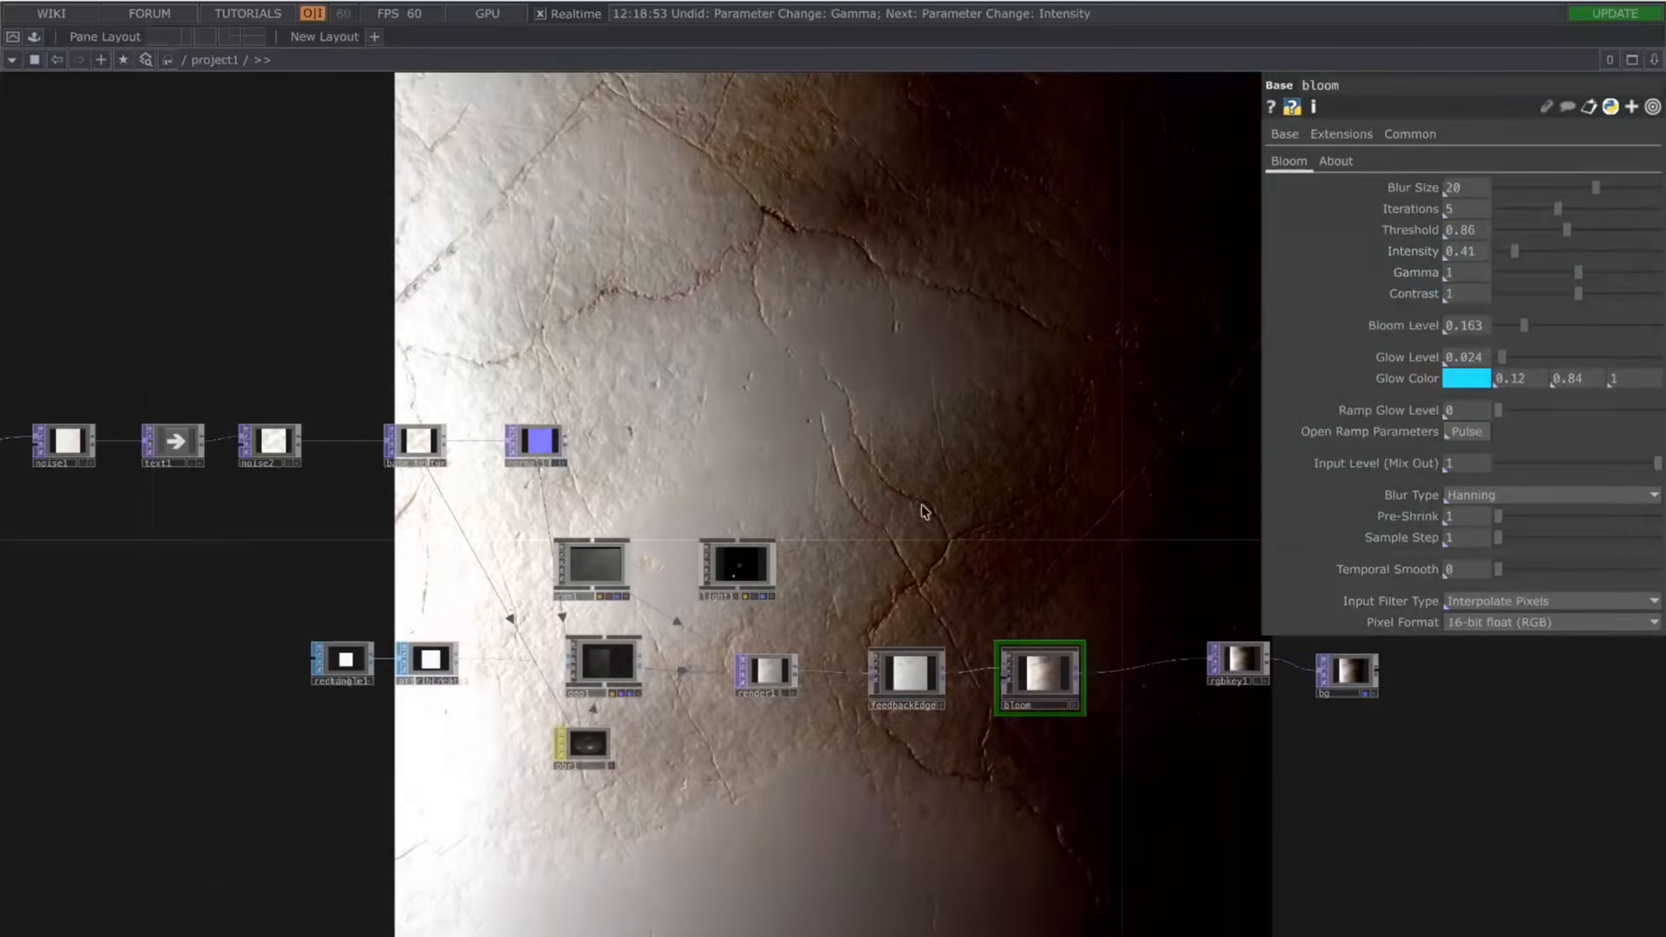
# Step: Give light1 a light orange colour with RGB values 1, 0.77254 and 0.49803
pyautogui.click(738, 568)
pyautogui.click(1352, 134)
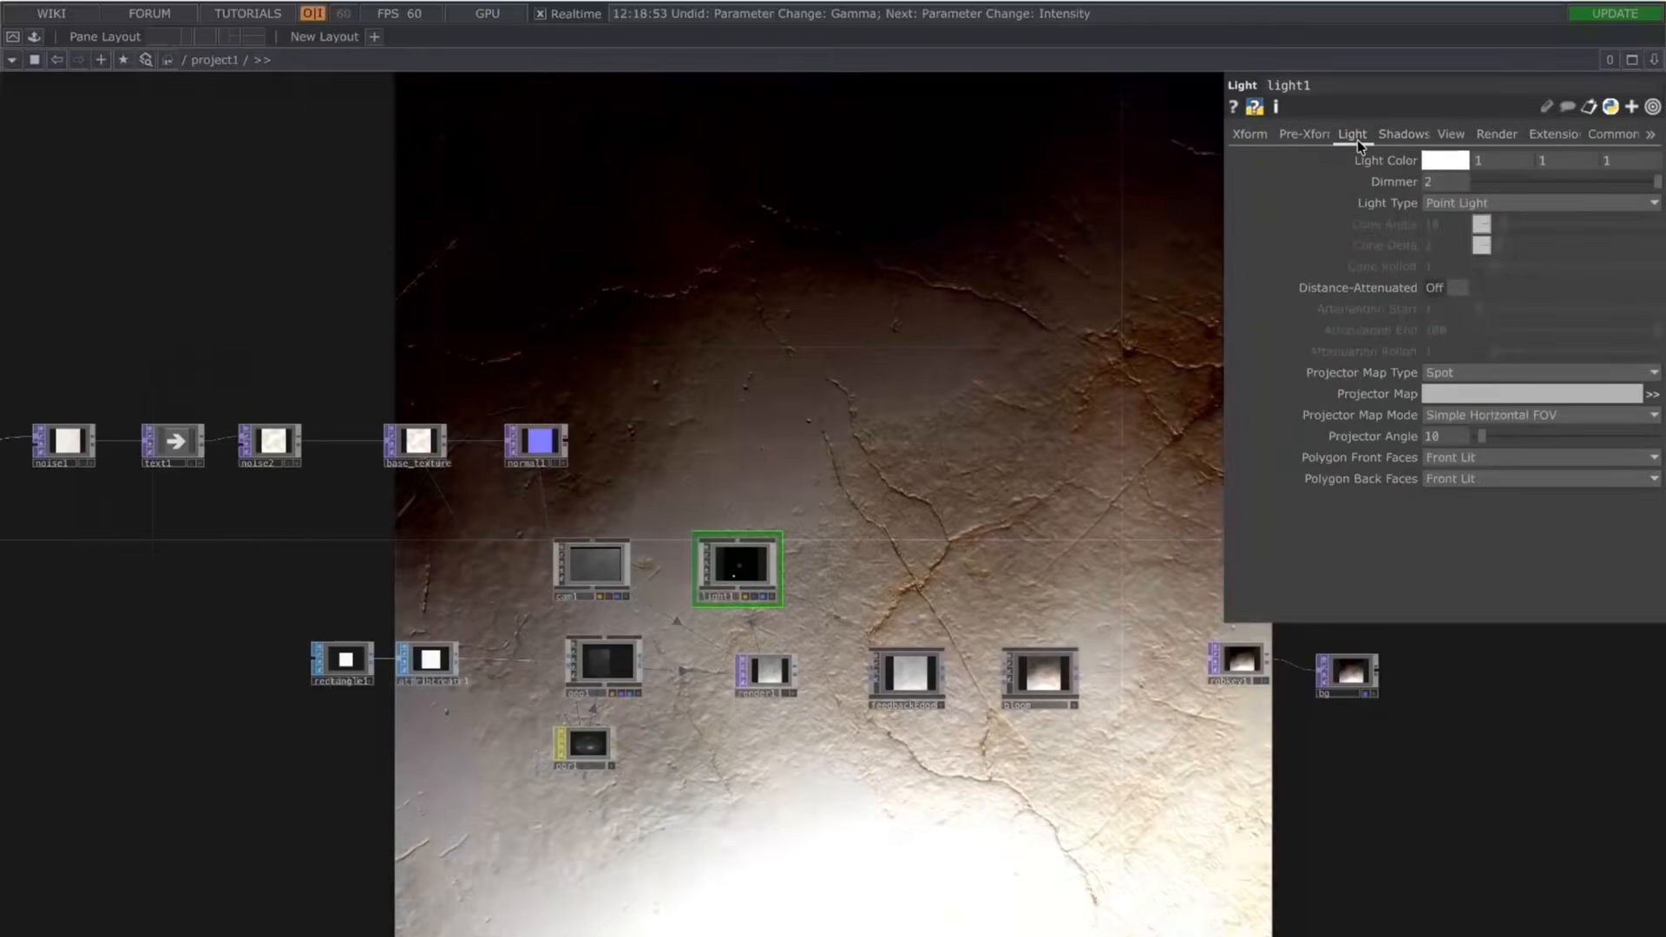
pyautogui.click(1445, 161)
pyautogui.click(1442, 289)
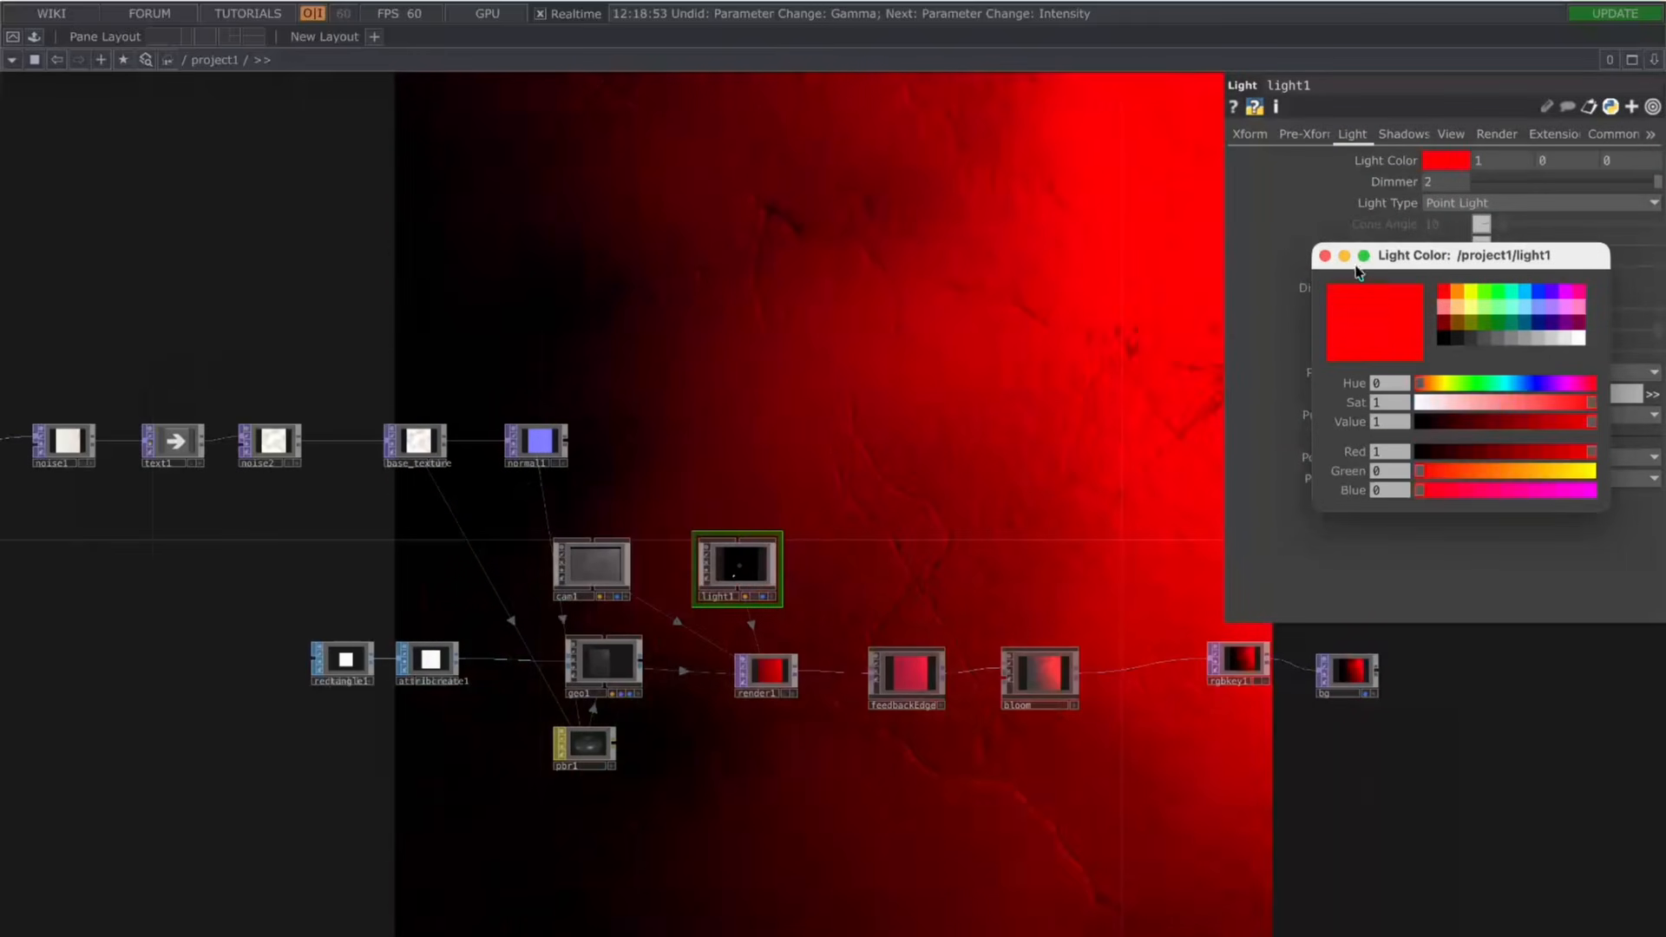
pyautogui.click(1457, 308)
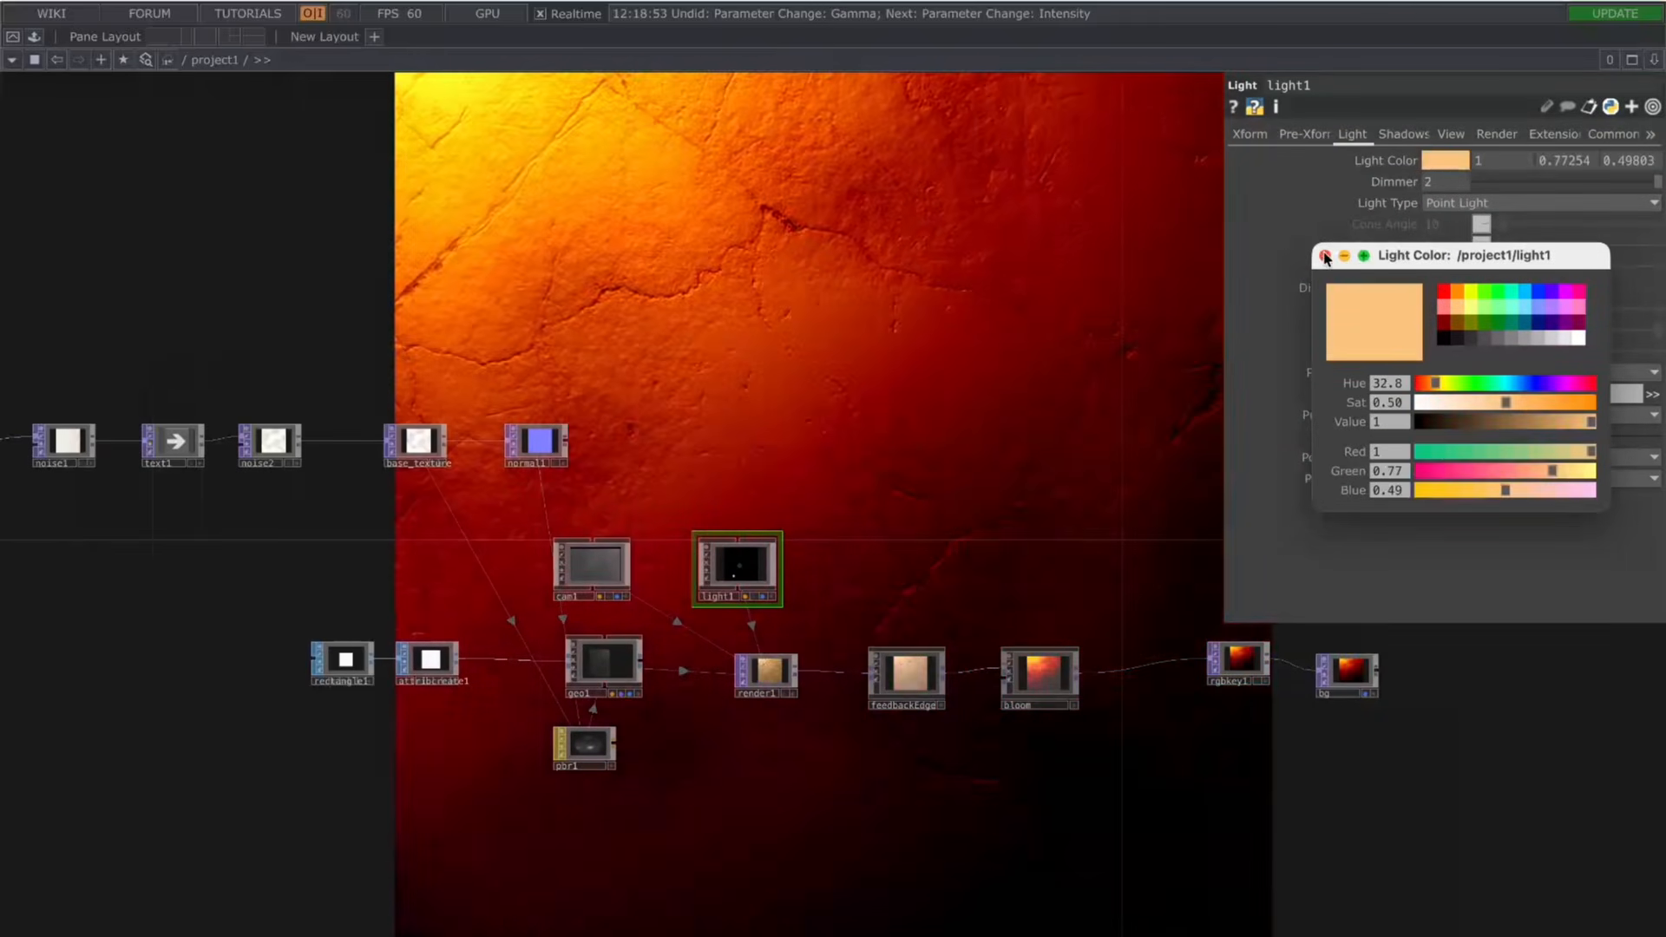
pyautogui.click(1325, 256)
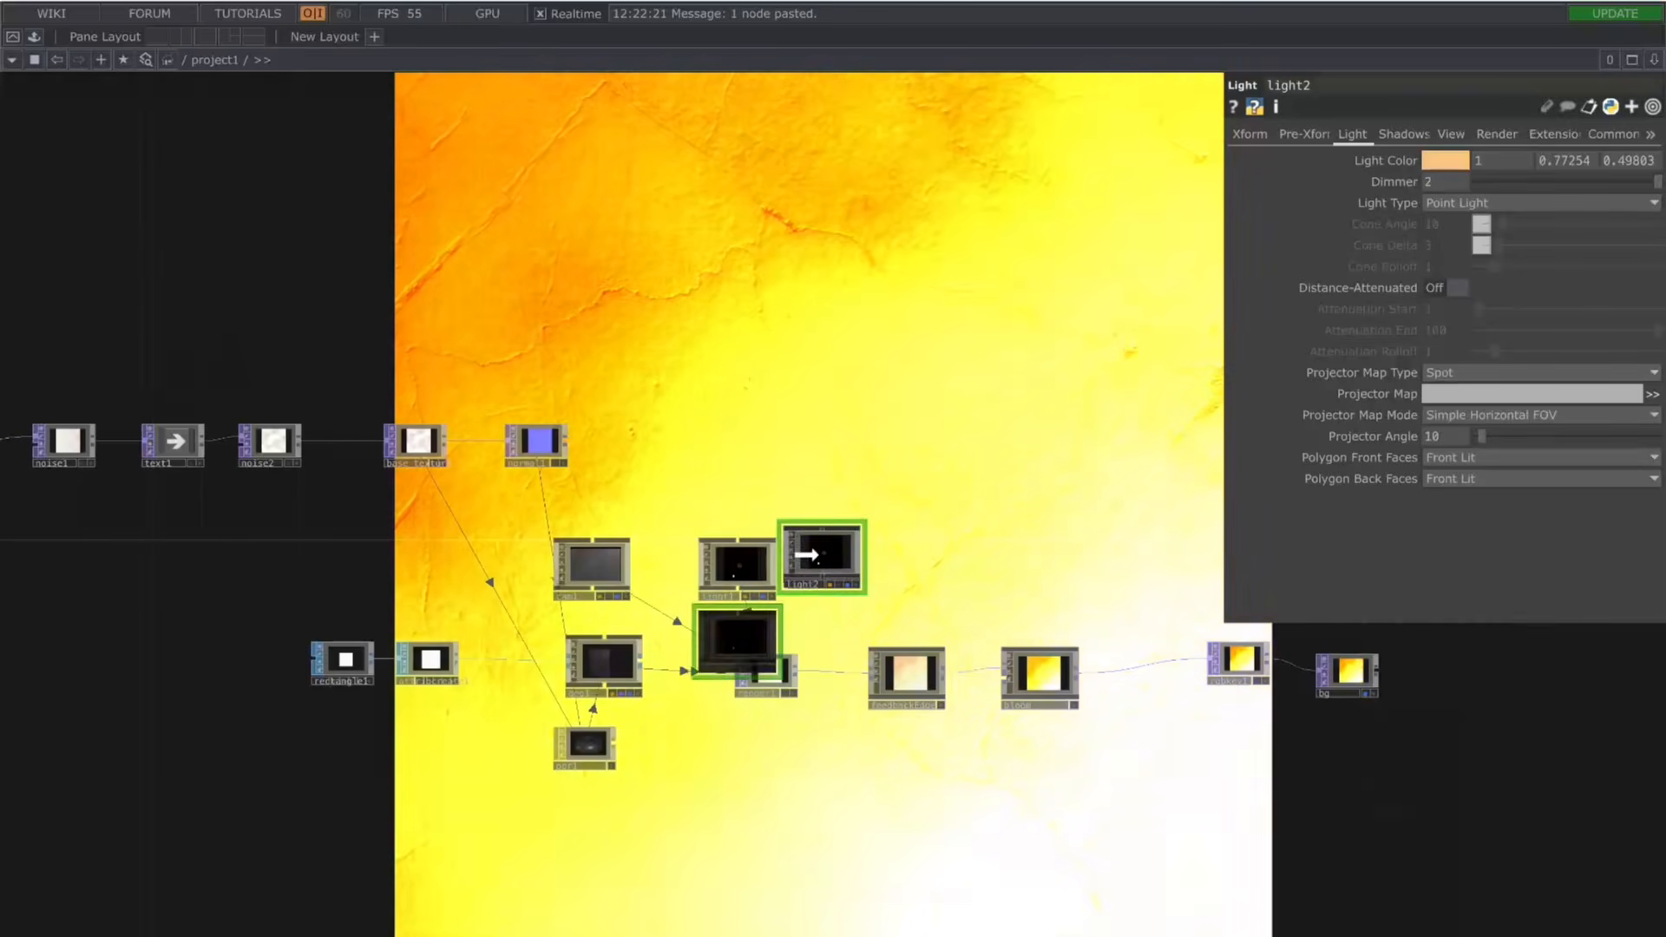
# Step: Reverse light2's Z rotation by changing its expression to -absTime.seconds*50
pyautogui.click(1249, 133)
pyautogui.click(1234, 224)
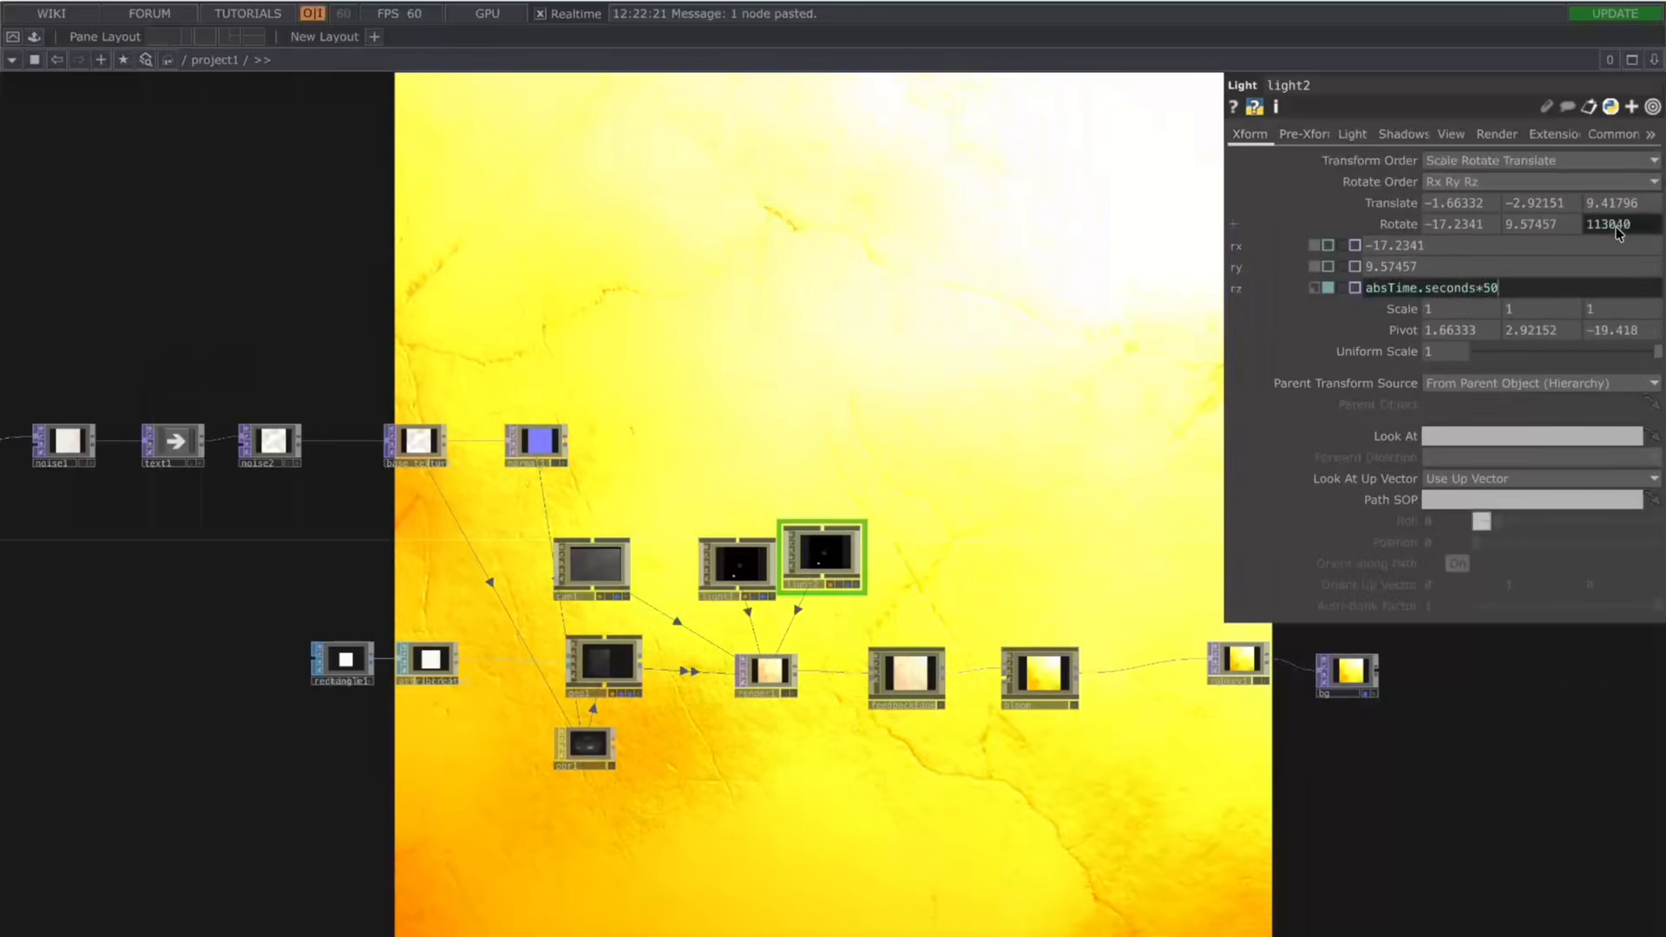
pyautogui.click(1502, 288)
pyautogui.press('Home')
pyautogui.write('-')
pyautogui.press('Return')
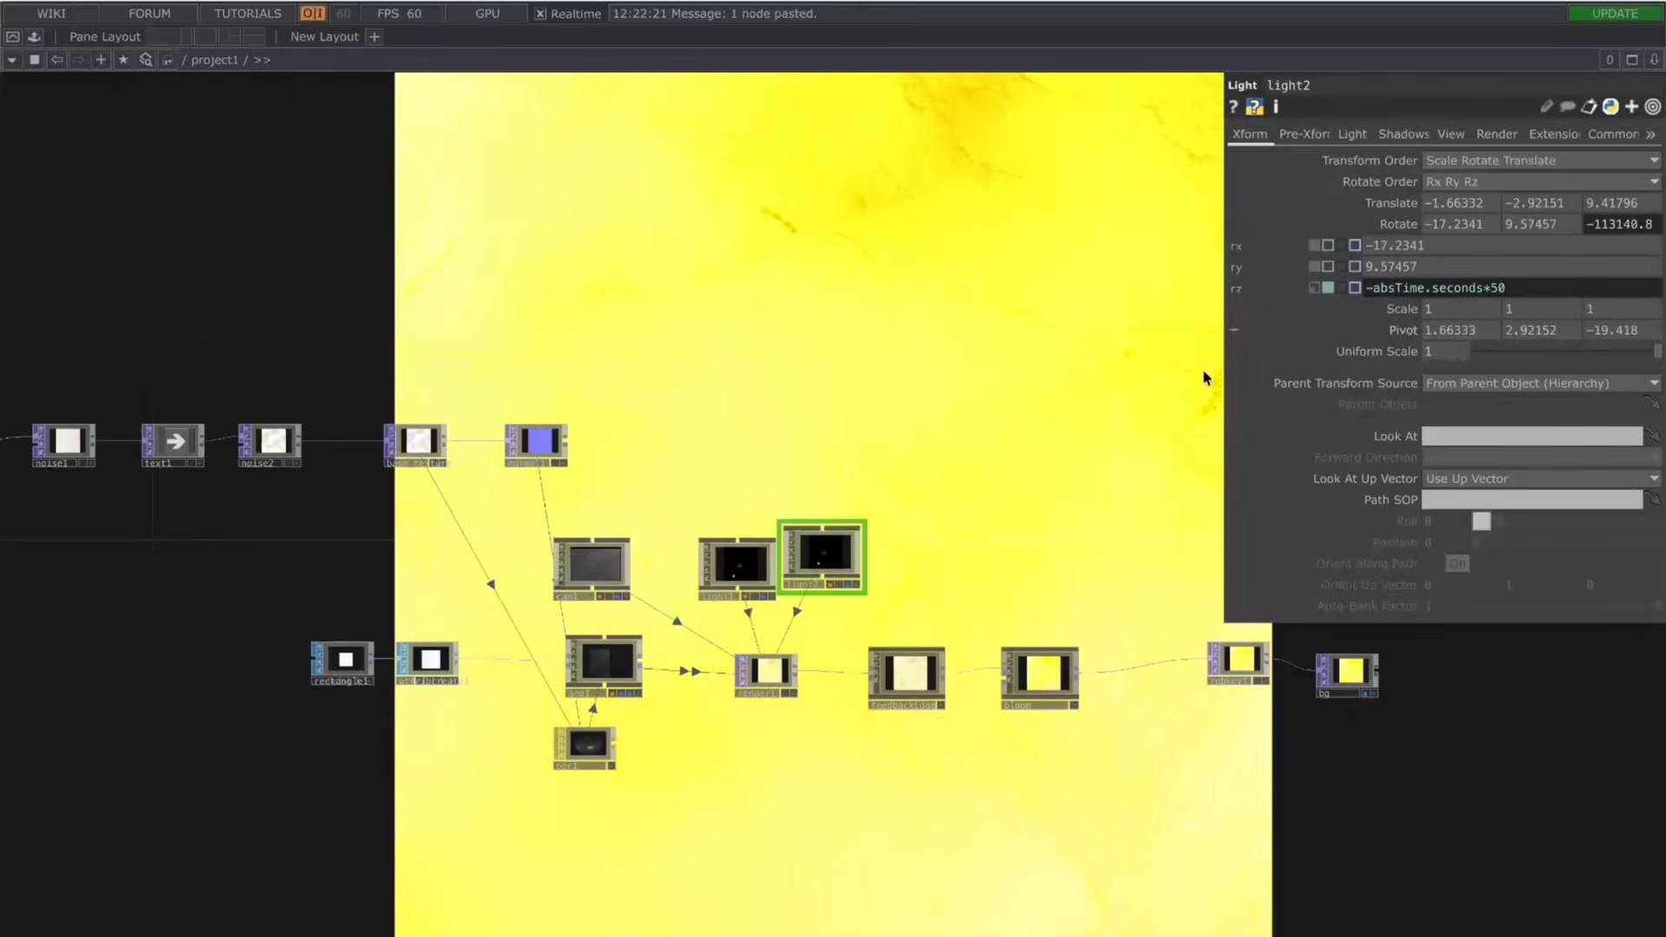
pyautogui.click(1240, 223)
# Step: Give light2 a light blue colour with RGB values 0.49803, 0.59215 and 1
pyautogui.click(1354, 134)
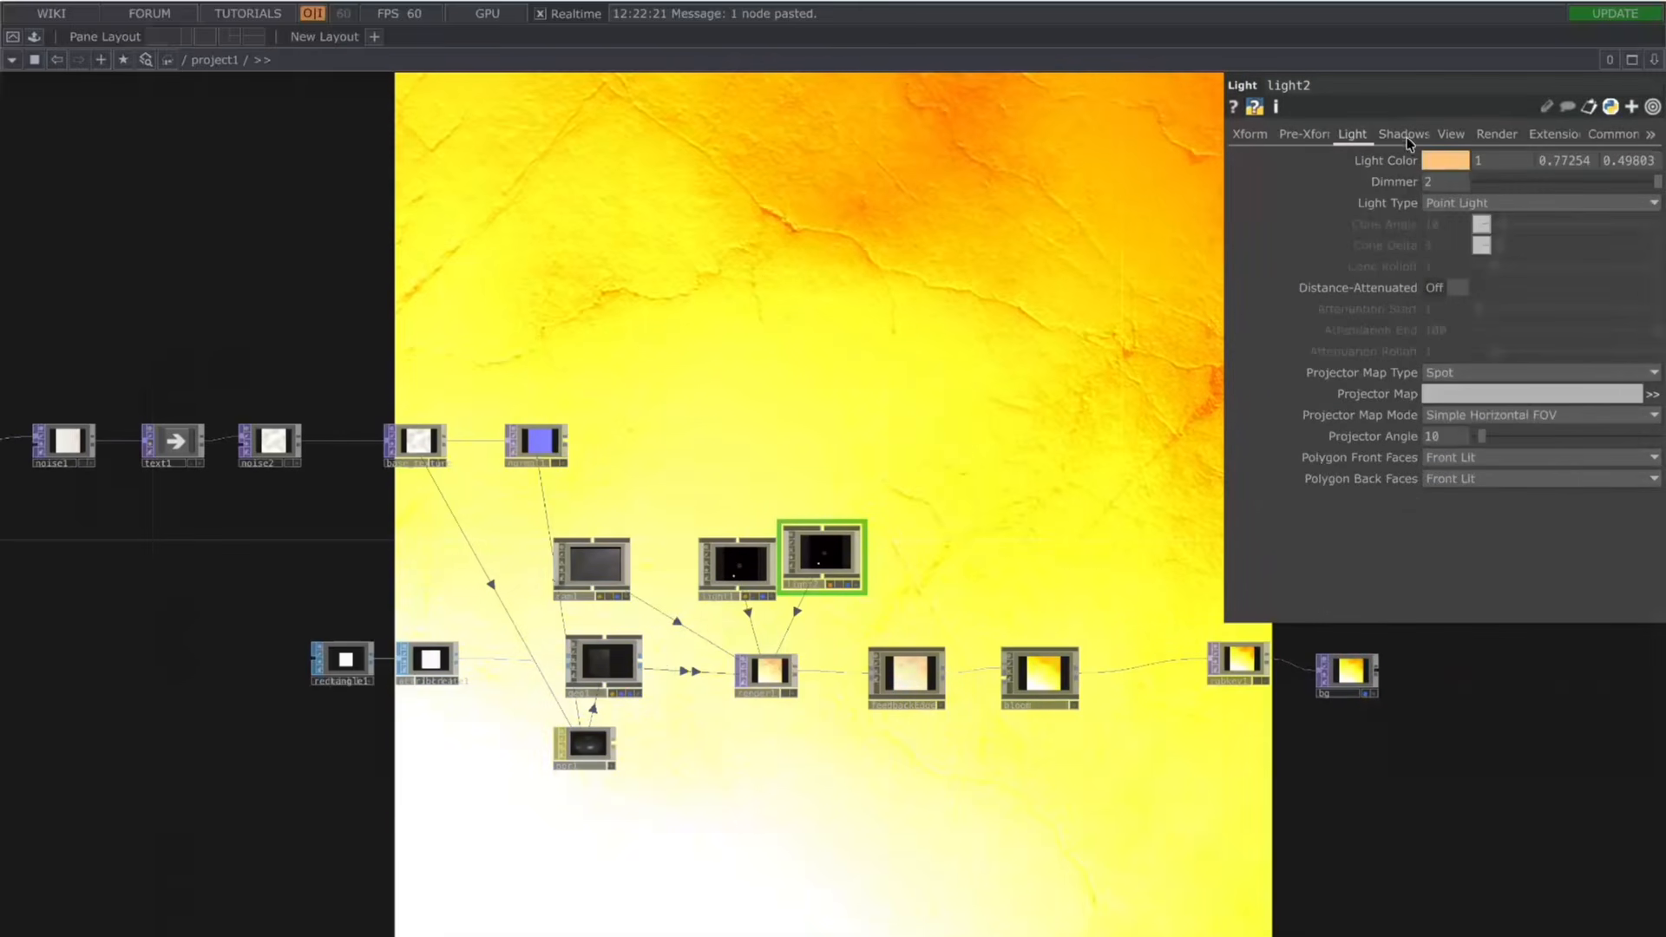
pyautogui.click(1454, 153)
pyautogui.click(1546, 289)
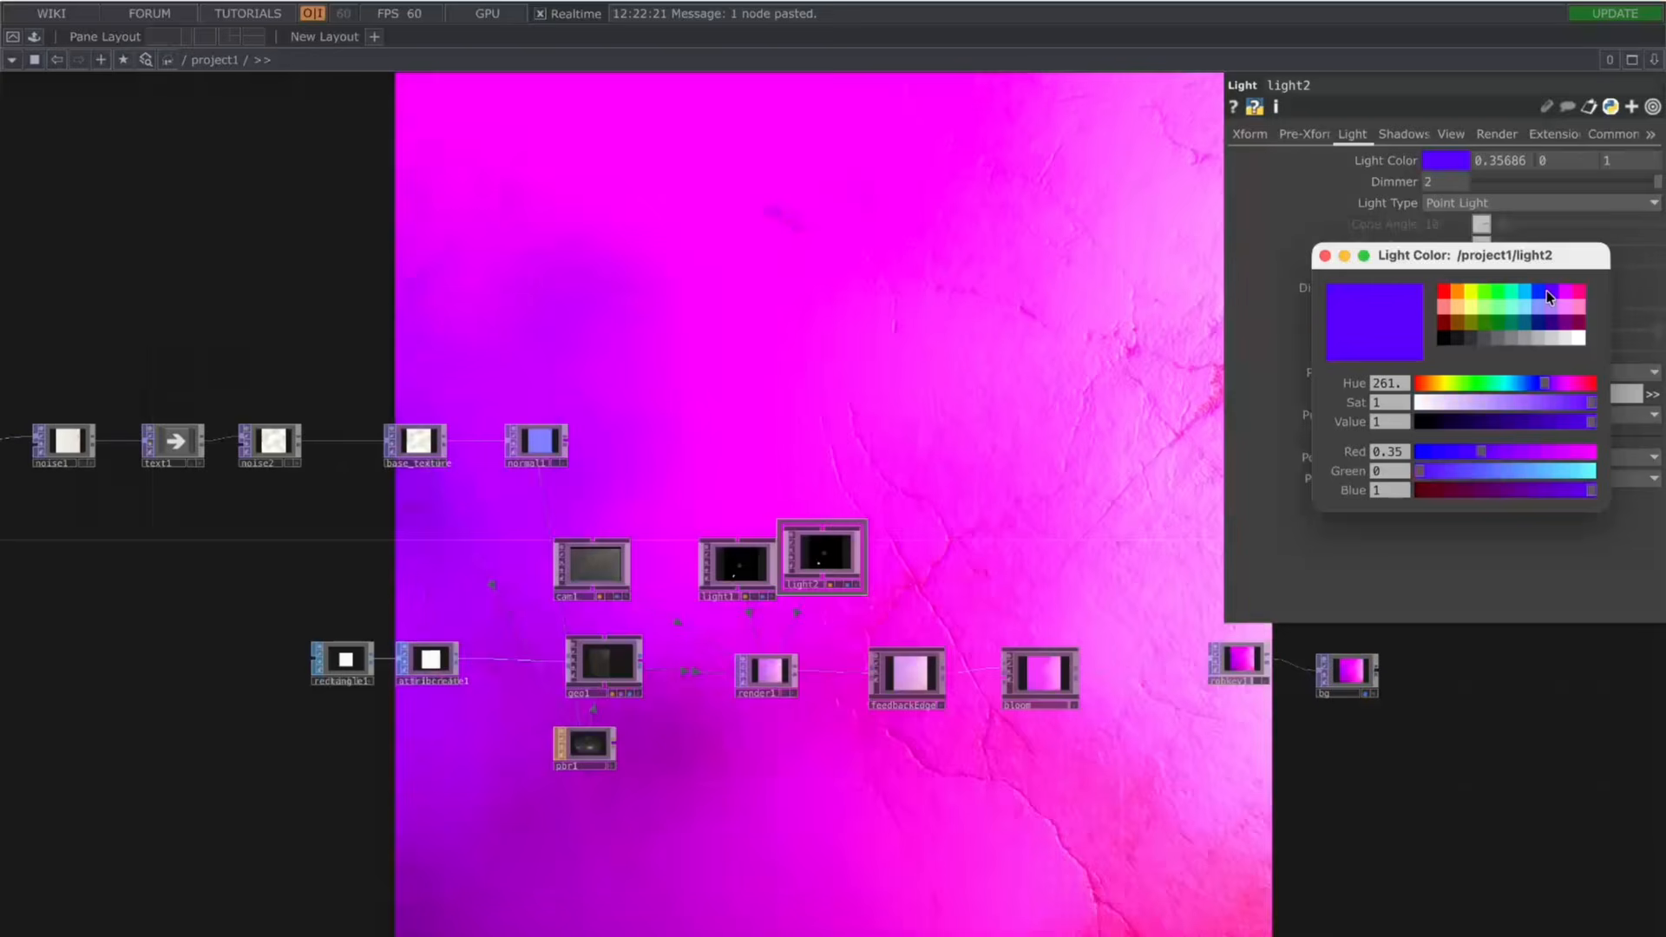
pyautogui.click(1544, 309)
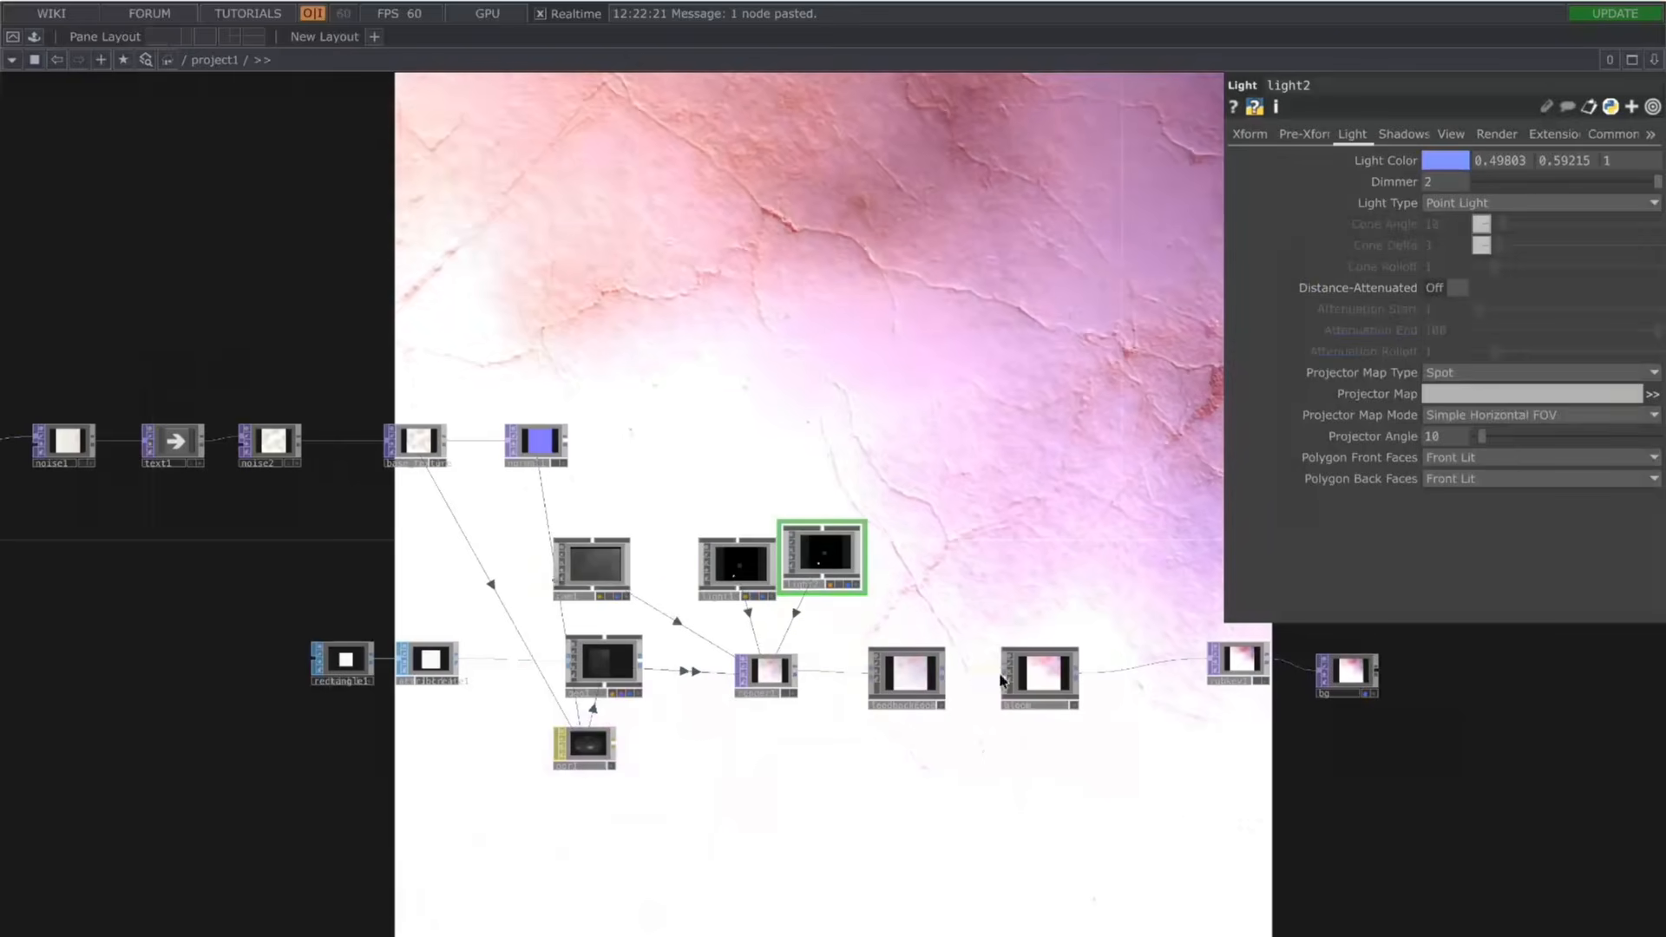
# Step: Lower the intensity of the bloom node to 0.14
pyautogui.click(1040, 673)
pyautogui.moveTo(1514, 251); pyautogui.dragTo(1493, 256)
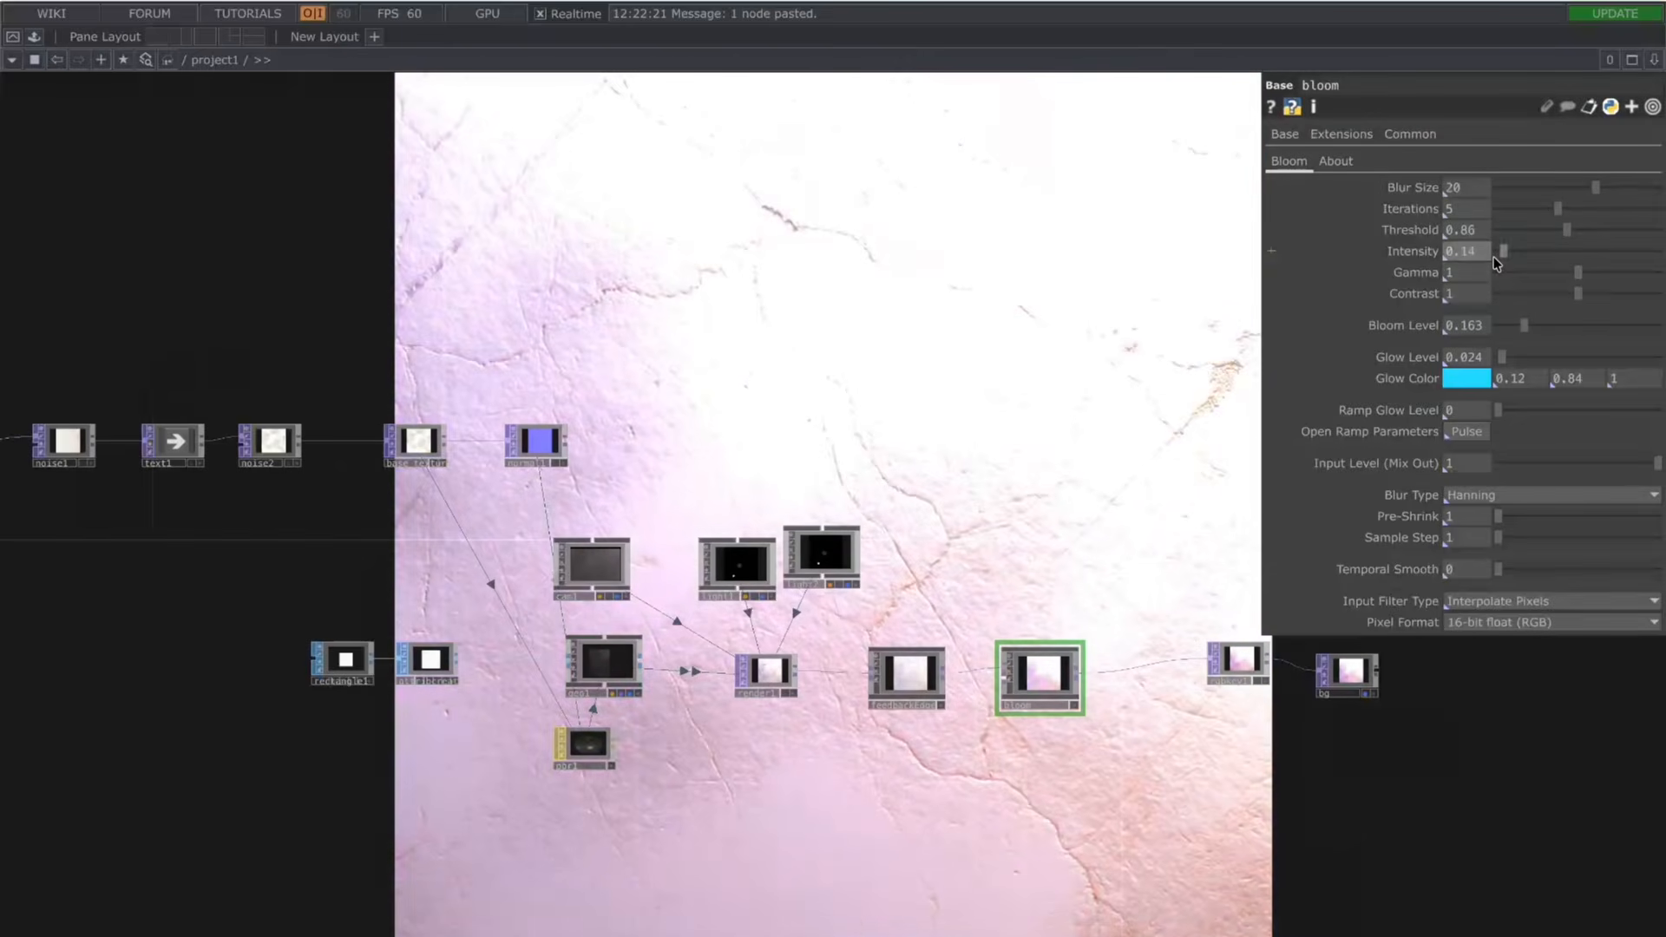
# Step: Set the dimmer of light1 to 1
pyautogui.click(827, 560)
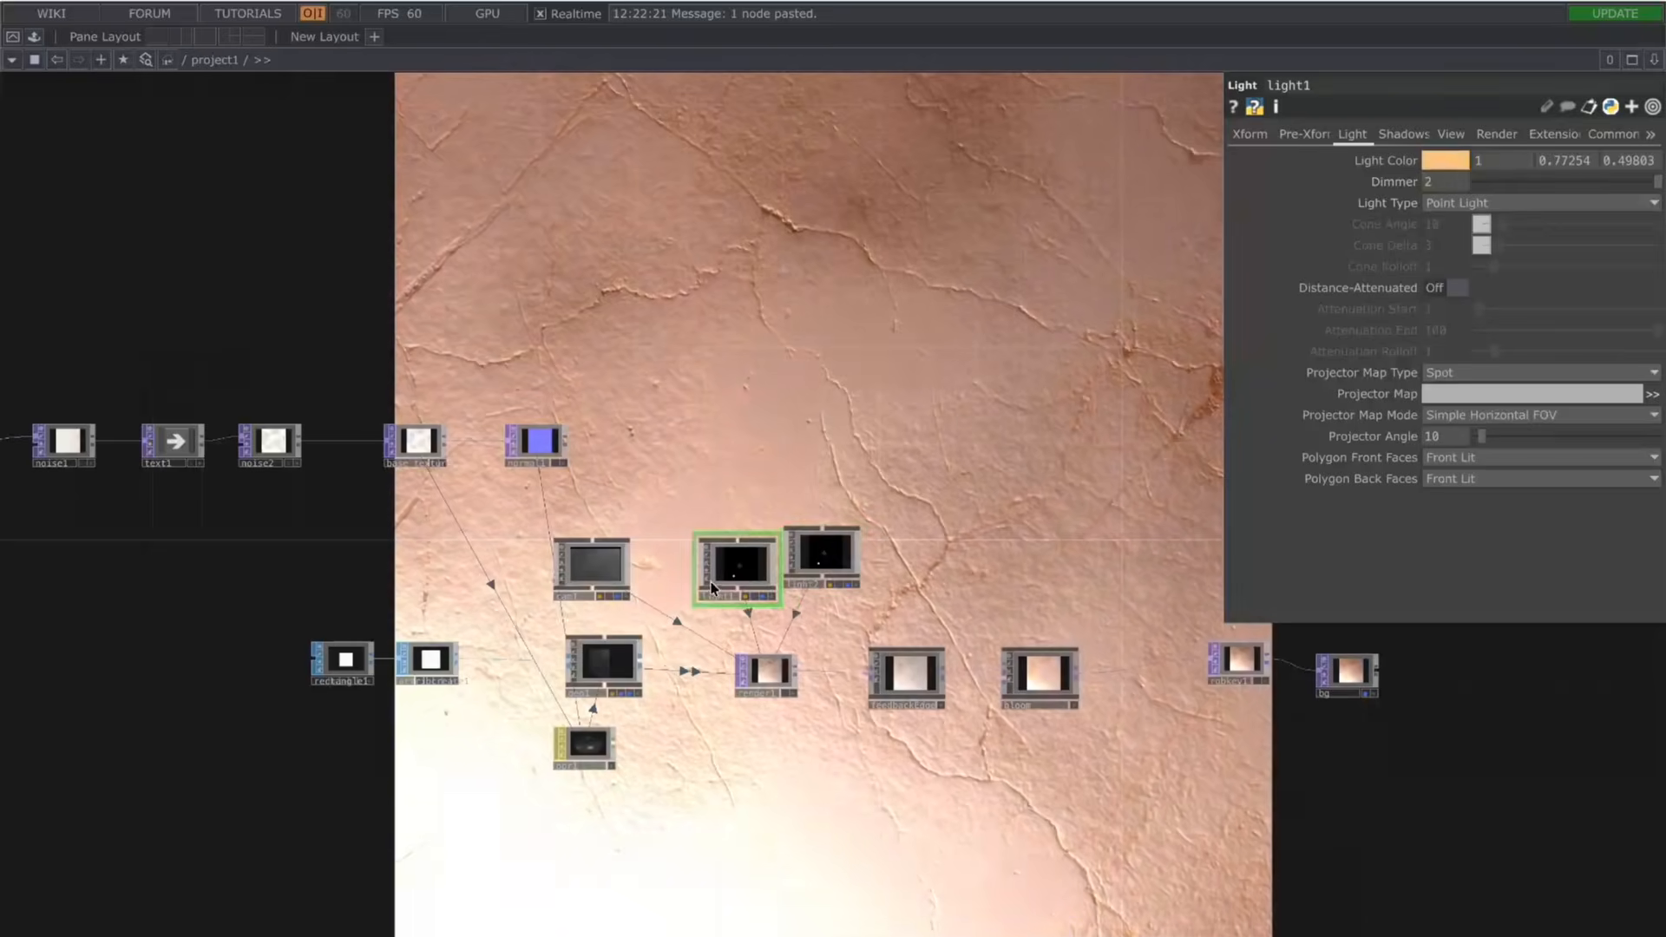
pyautogui.moveTo(1445, 180); pyautogui.dragTo(1264, 176)
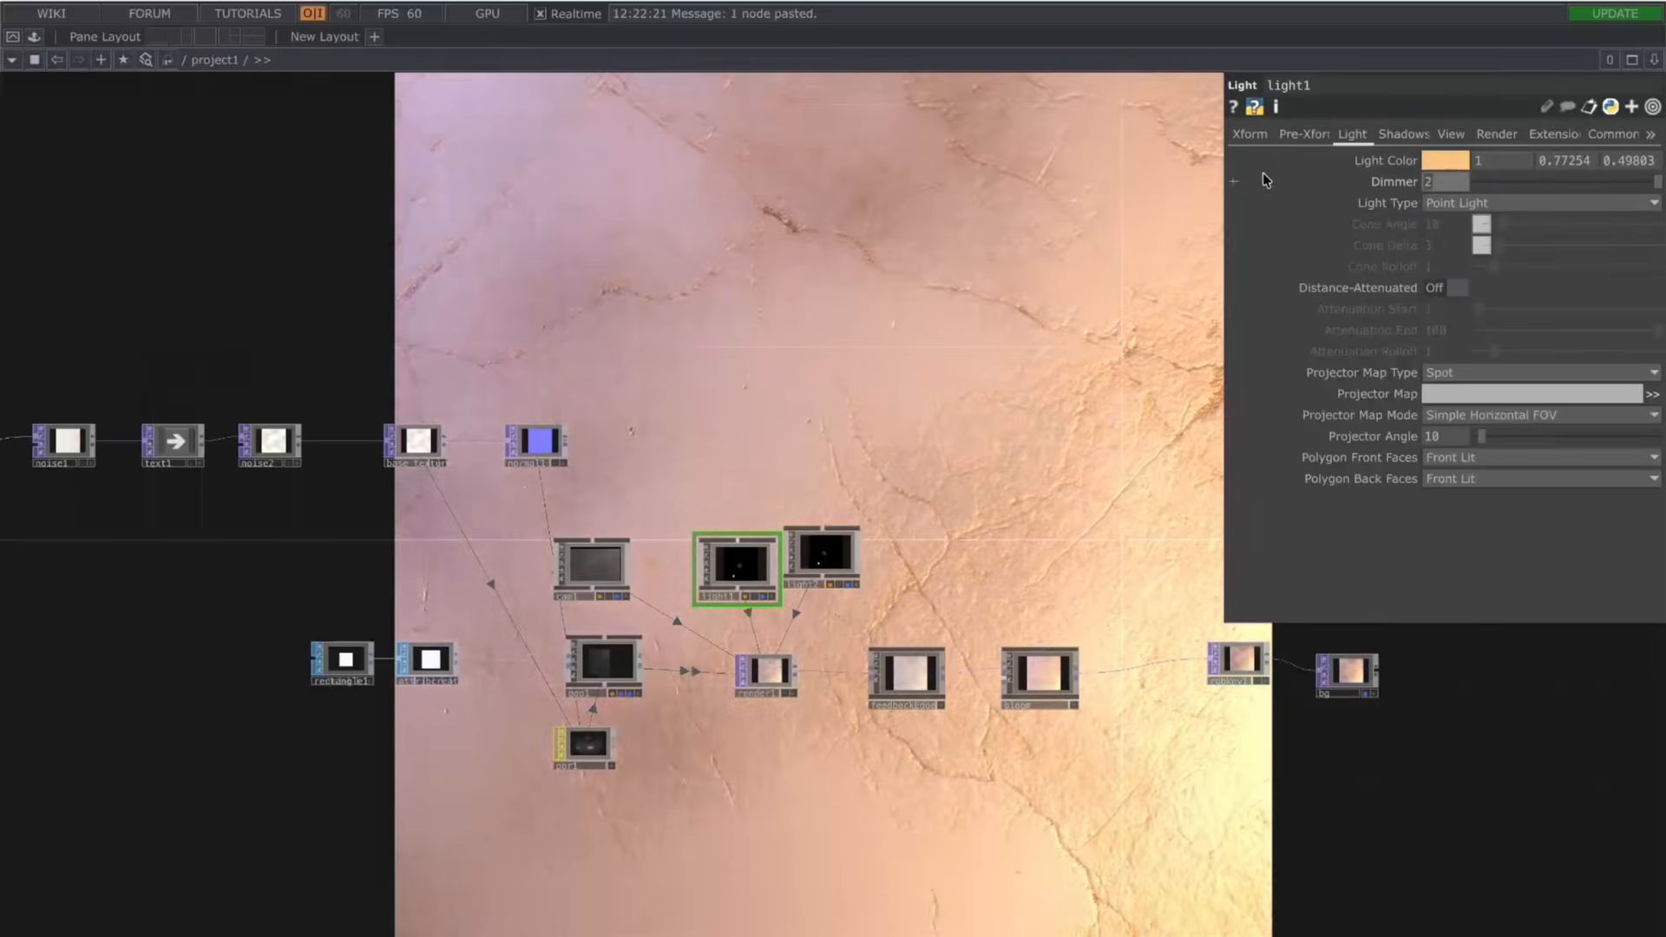
pyautogui.write('1')
pyautogui.press('Return')
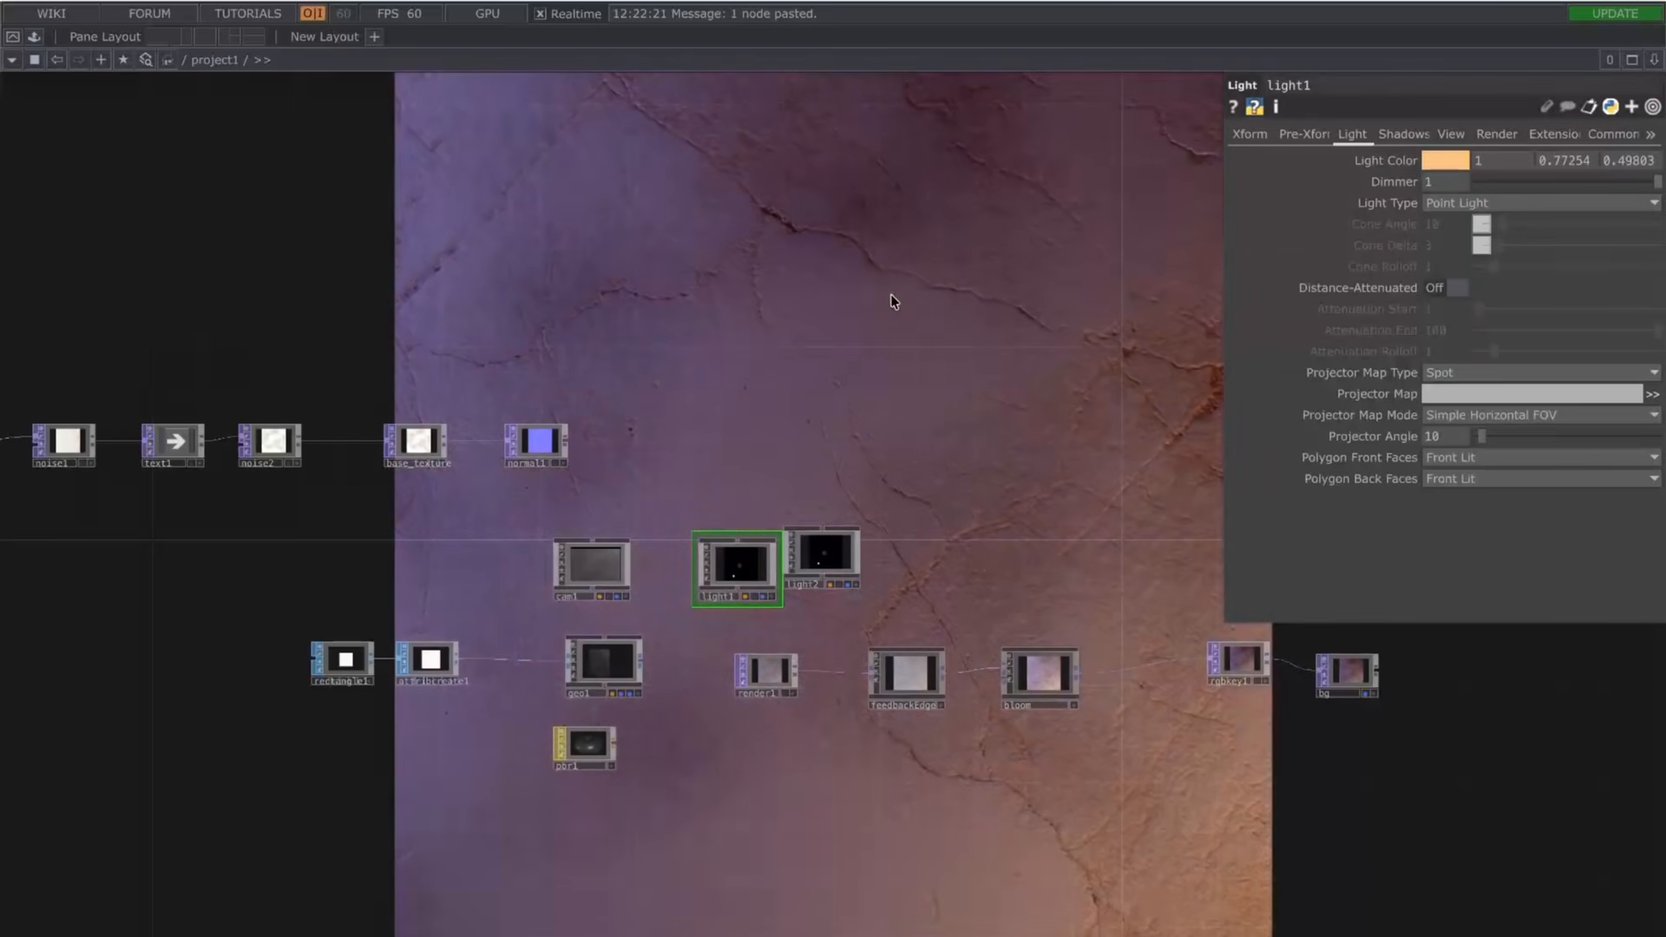
pyautogui.moveTo(882, 434); pyautogui.dragTo(921, 502)
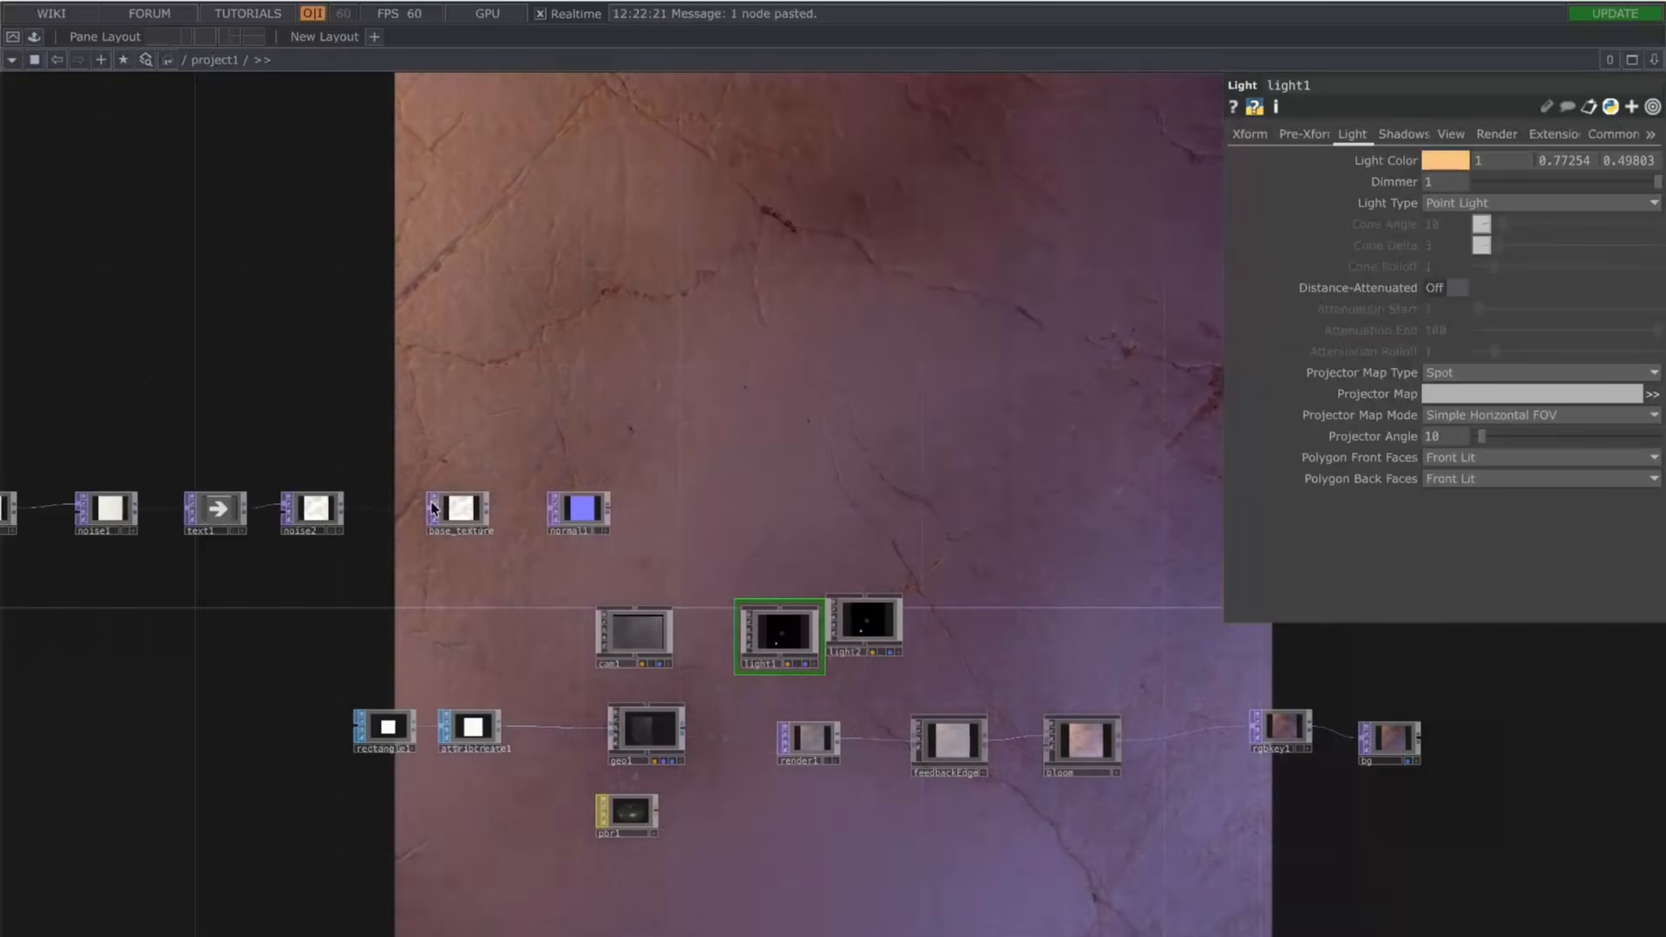
pyautogui.scroll(5, 261, 508)
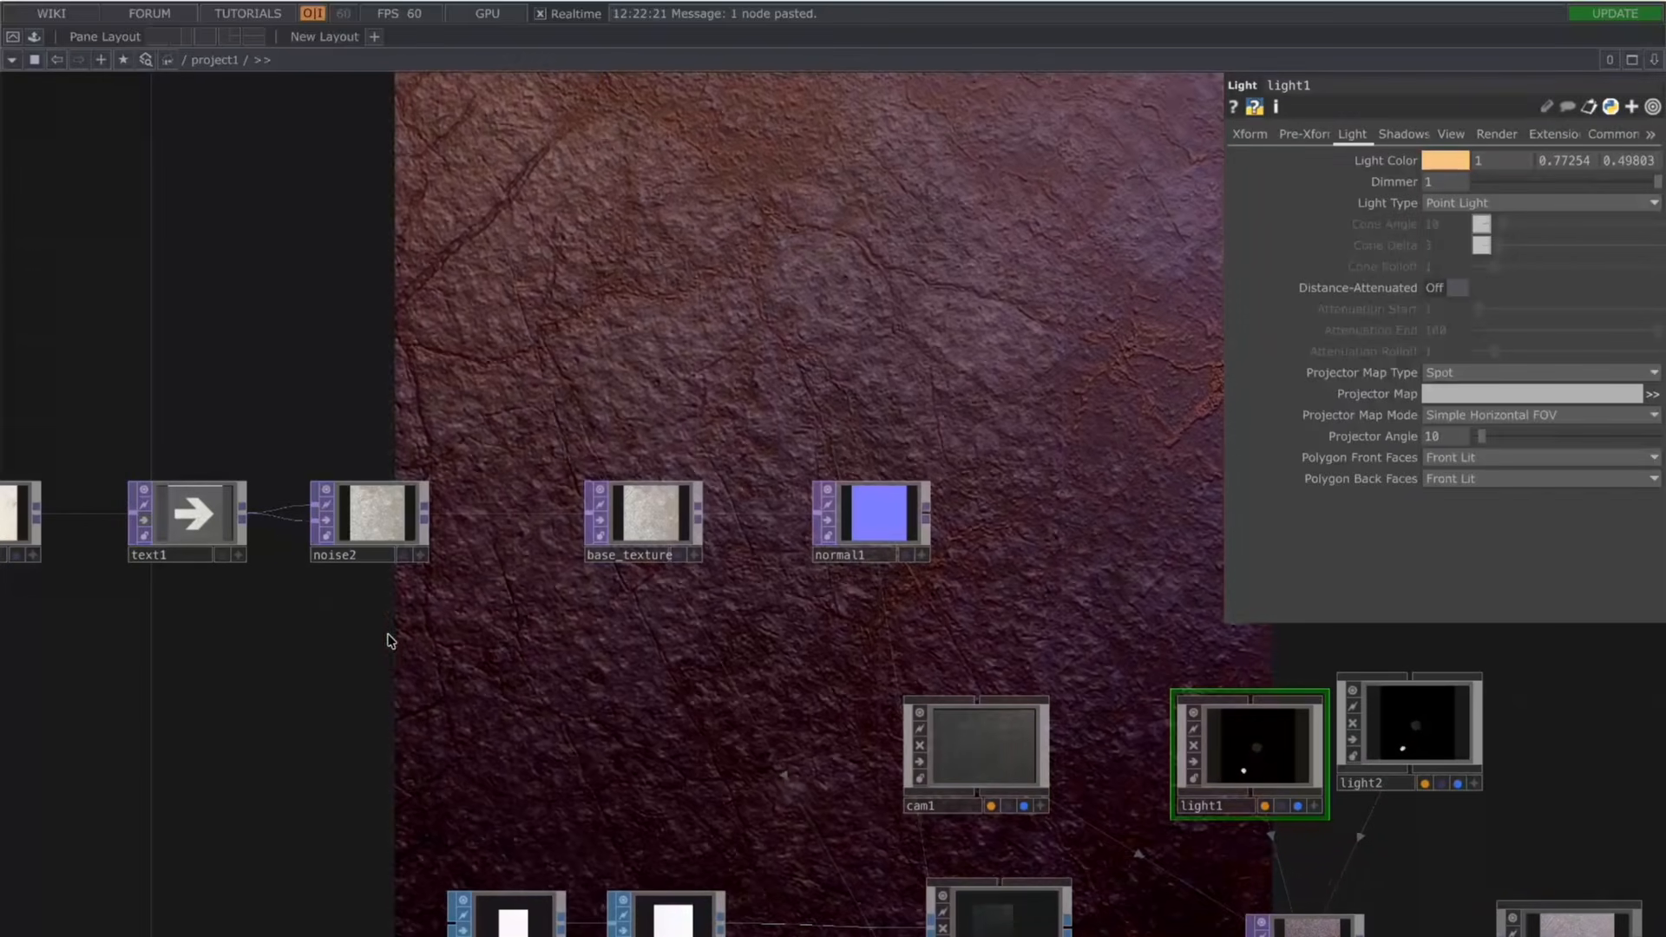
pyautogui.moveTo(423, 674); pyautogui.dragTo(596, 781)
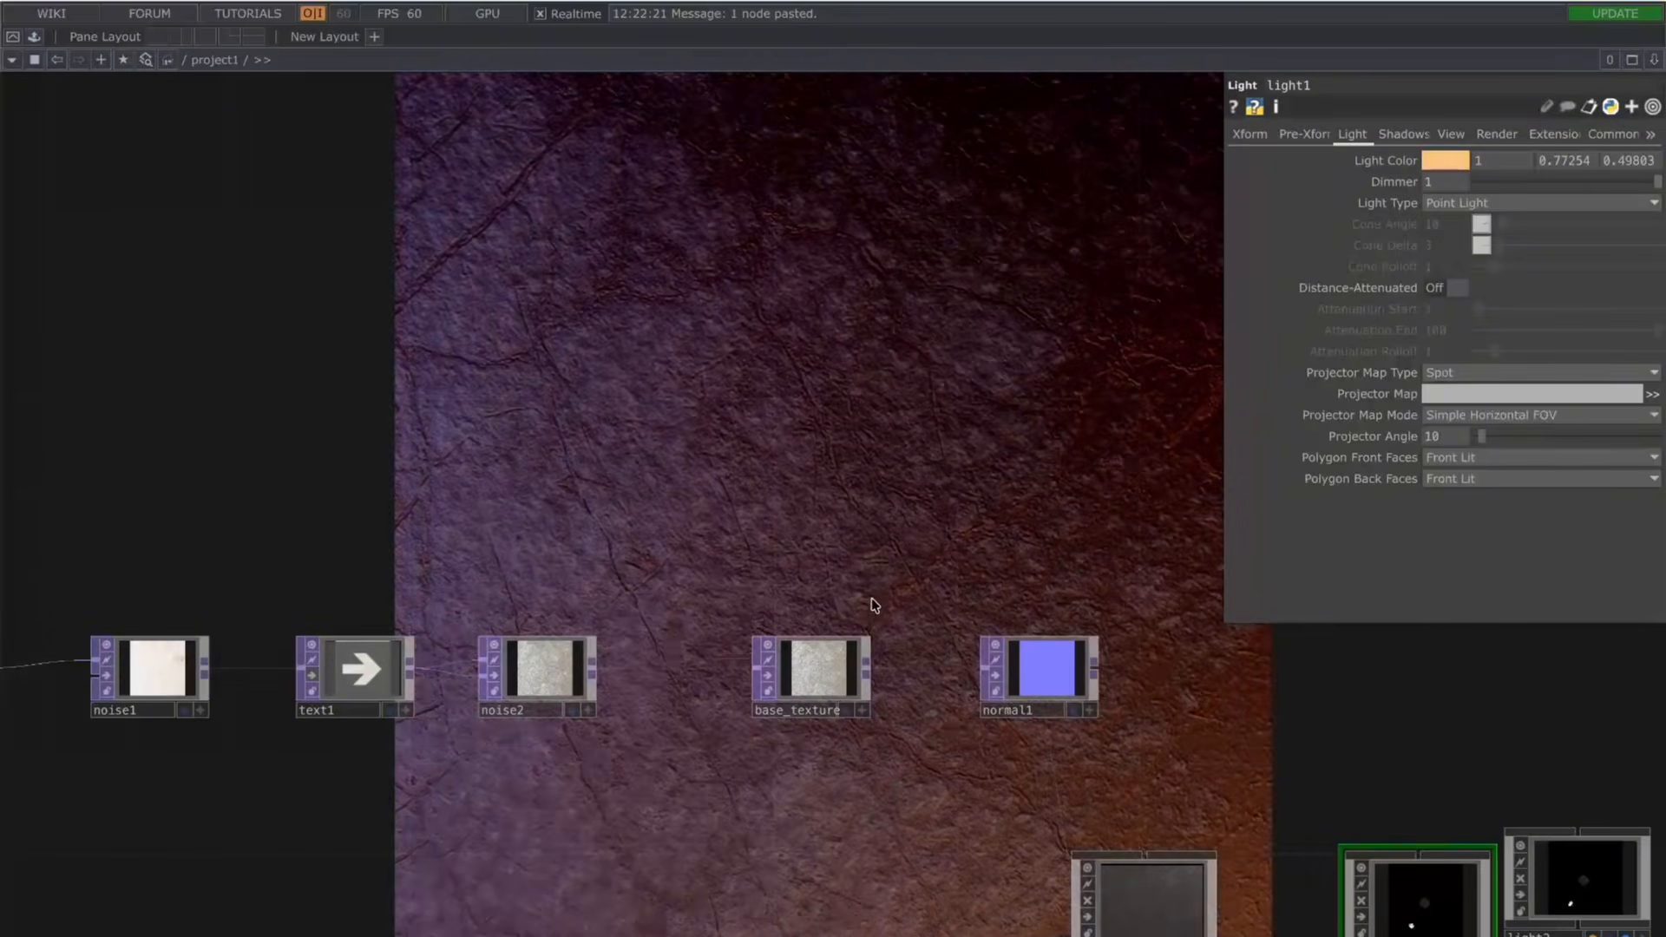
pyautogui.scroll(-5, 835, 439)
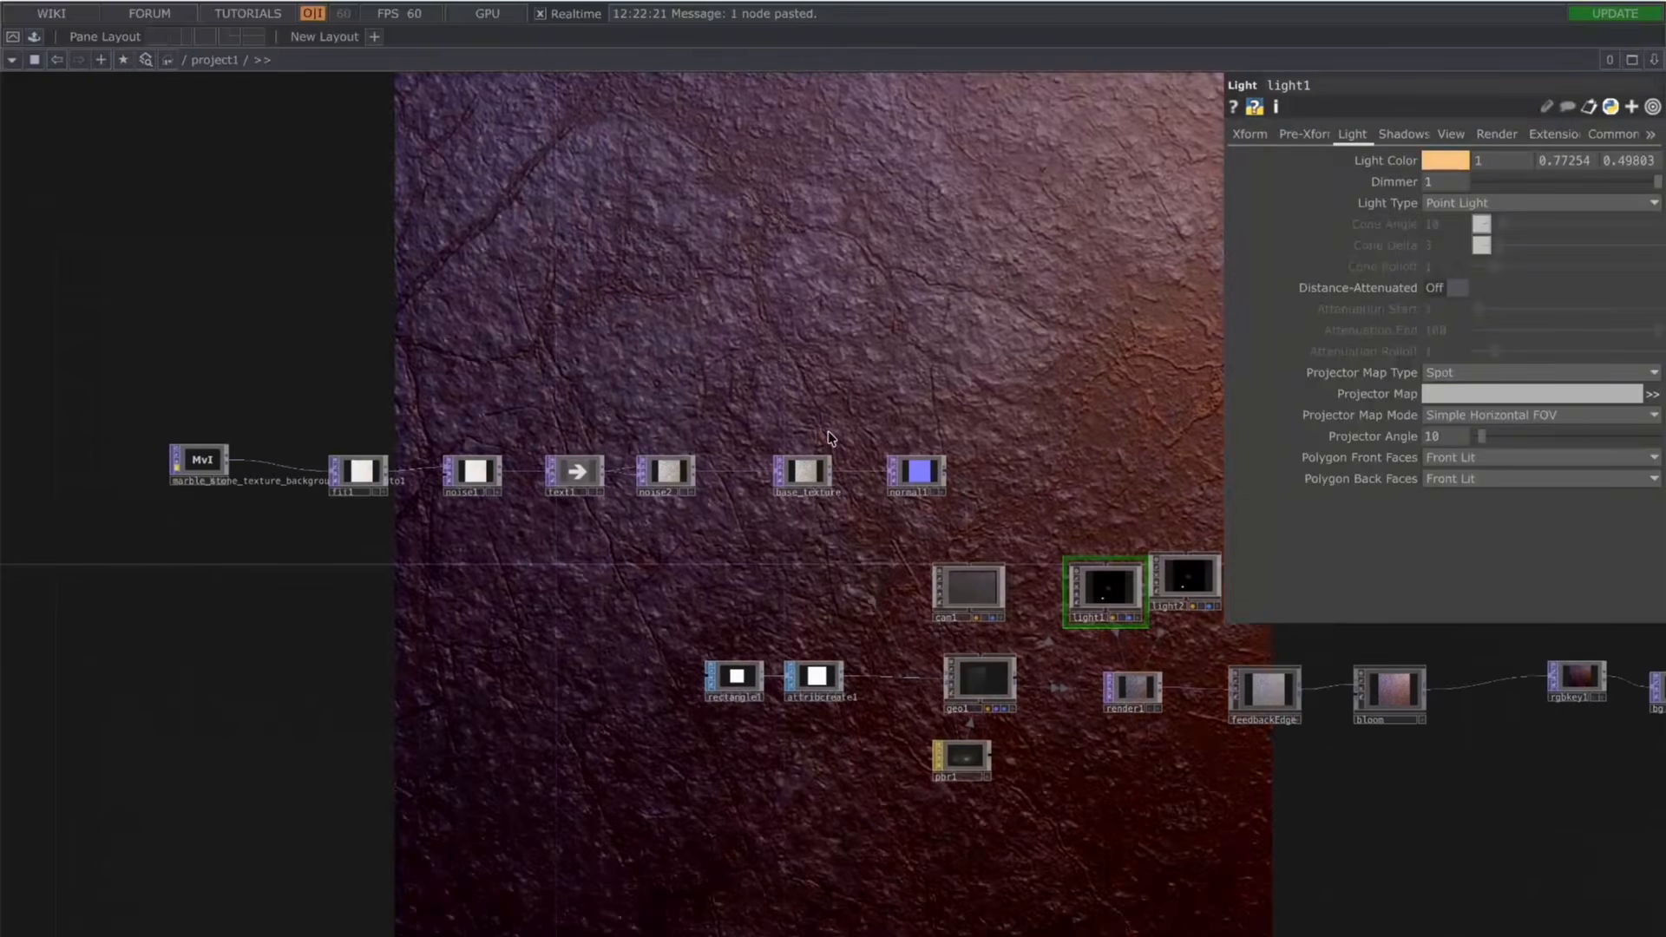